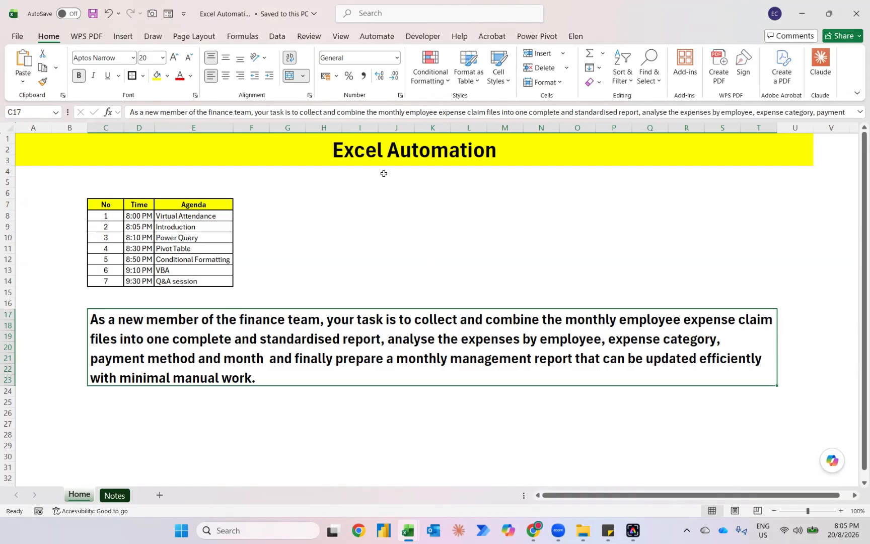
# - Switch to the Dashboard workbook, filter the report by product QFN-32 and QFP-64 in turn, and clear the product filter
pyautogui.click(357, 189)
pyautogui.hotkey('alt', 'Tab')
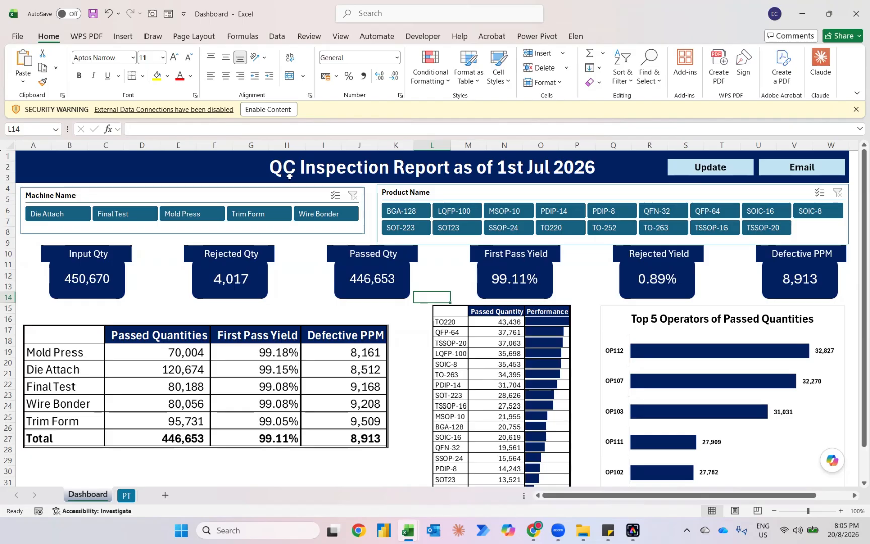
pyautogui.click(616, 156)
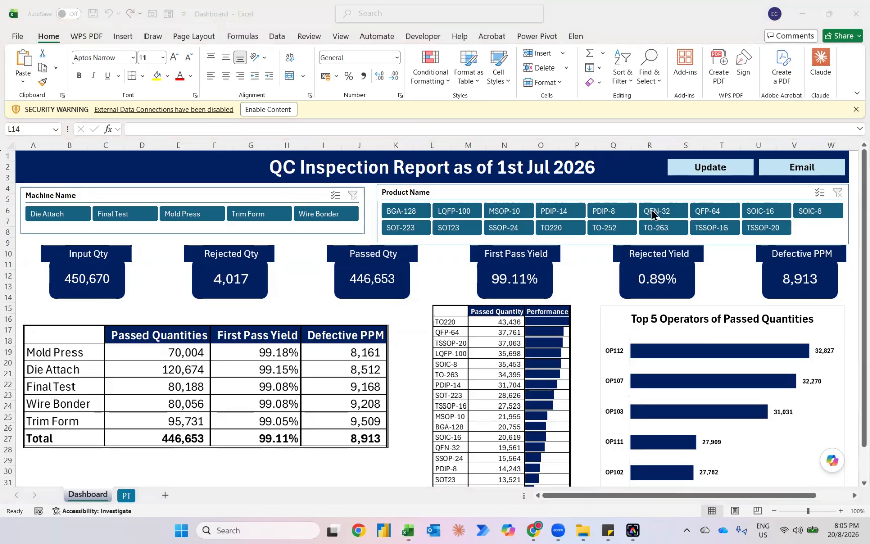
pyautogui.click(652, 211)
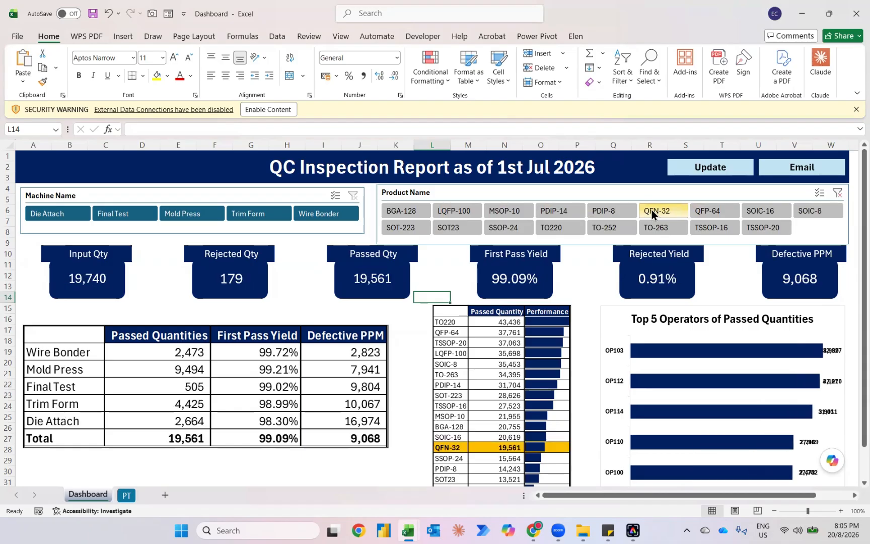
pyautogui.click(707, 217)
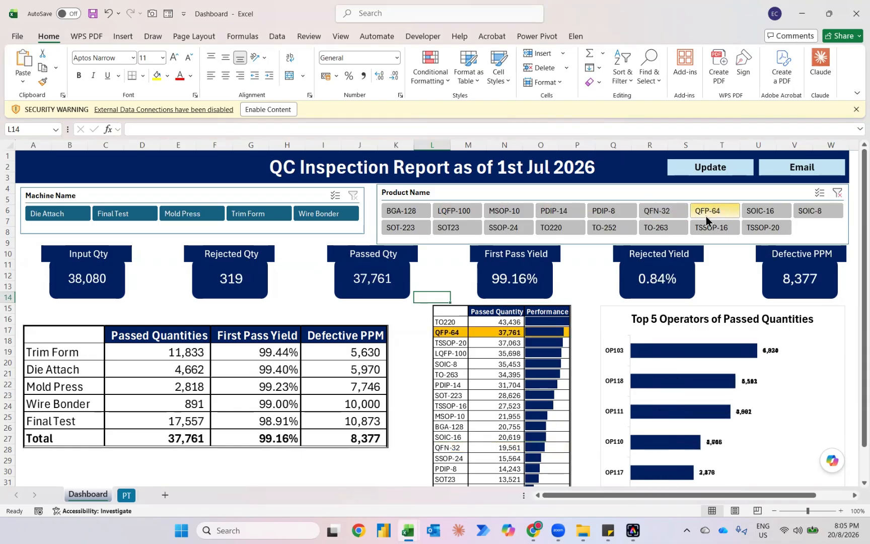
pyautogui.click(838, 195)
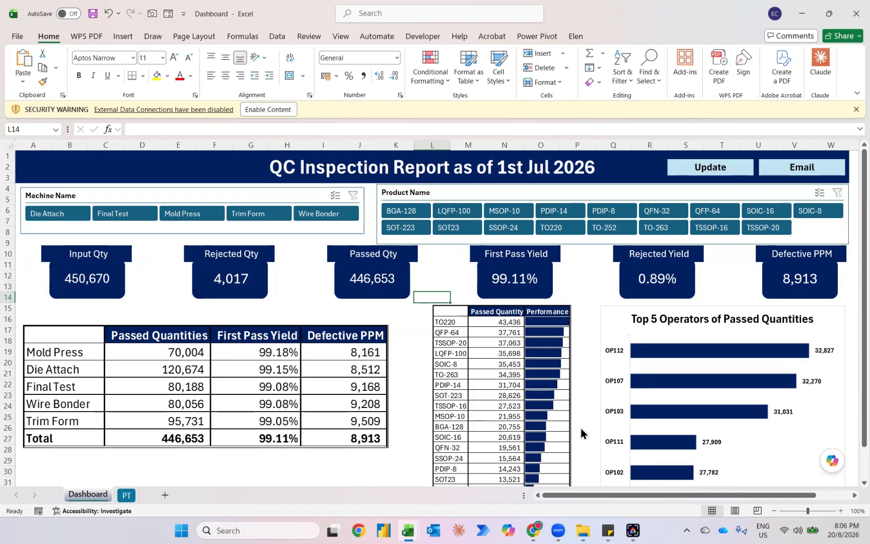
# - Switch to File Explorer and move the files 20260702 through 20260705 from Portfolio - Factory Deck QA into its Folder subfolder
pyautogui.moveTo(586, 528)
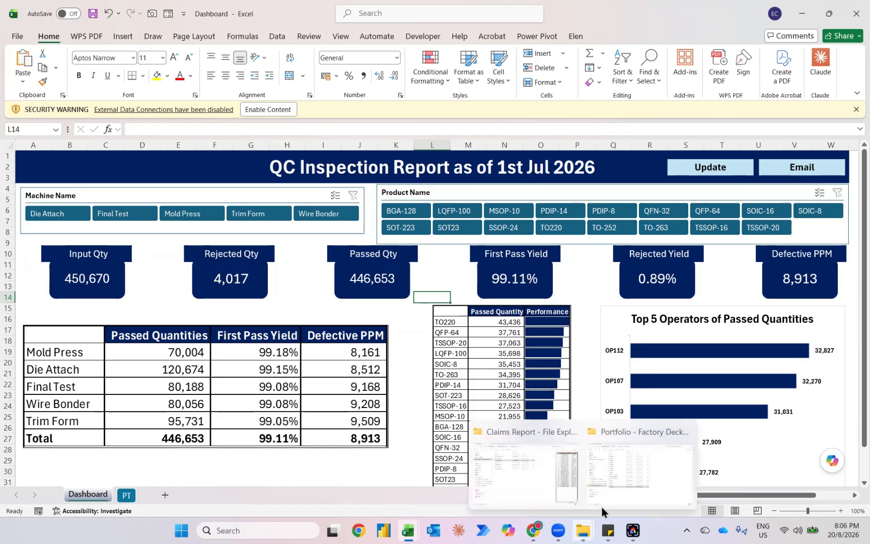
pyautogui.click(610, 495)
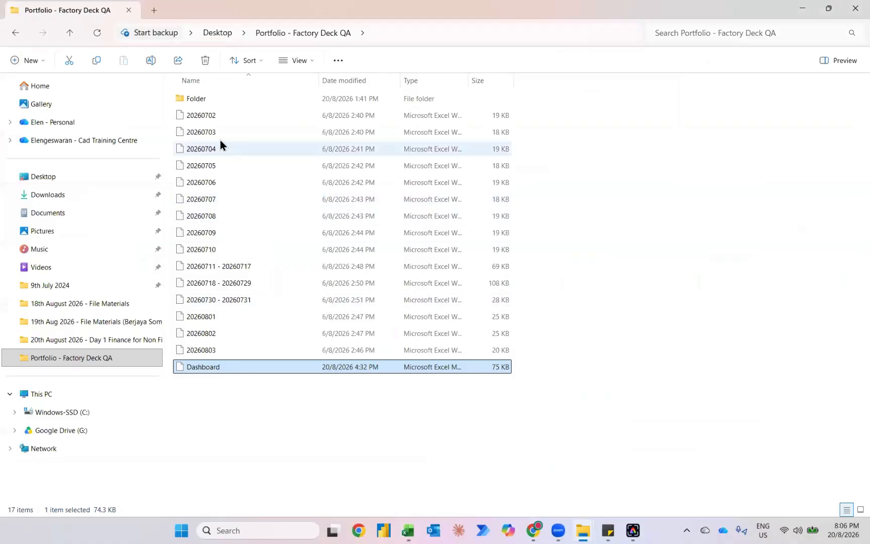
pyautogui.click(190, 117)
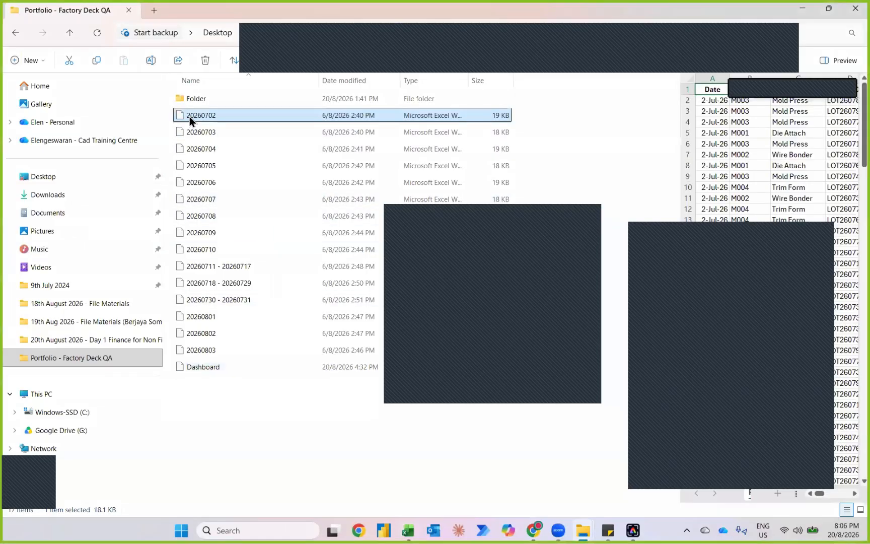
pyautogui.hotkey('shift', 'Down')
pyautogui.hotkey('shift', 'Down')
pyautogui.hotkey('shift', 'Down')
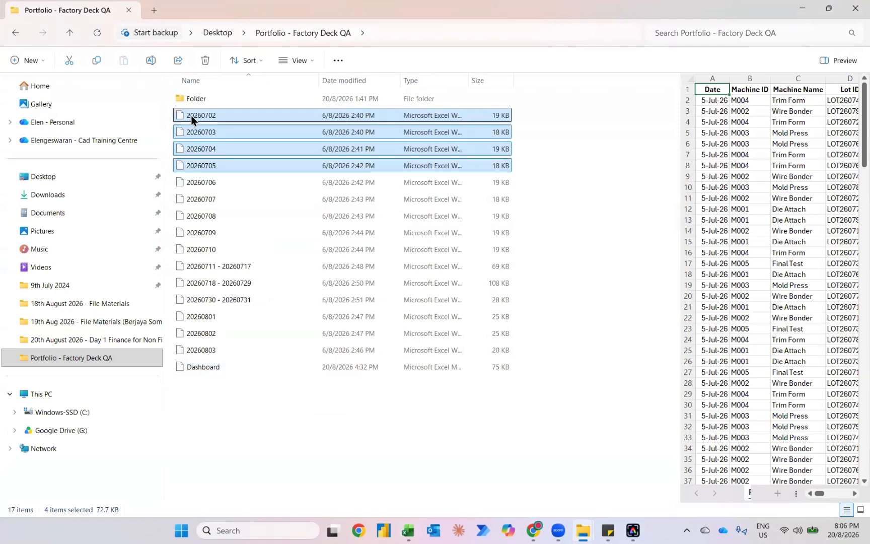
pyautogui.moveTo(191, 117); pyautogui.dragTo(218, 97)
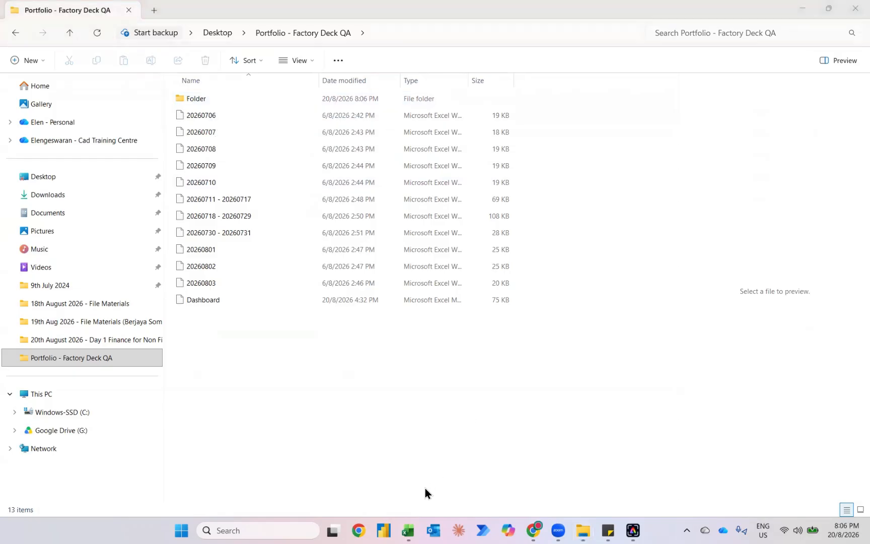
# - Return to the Dashboard workbook in Excel and update the QC inspection report, allowing the external data connection
pyautogui.moveTo(409, 528)
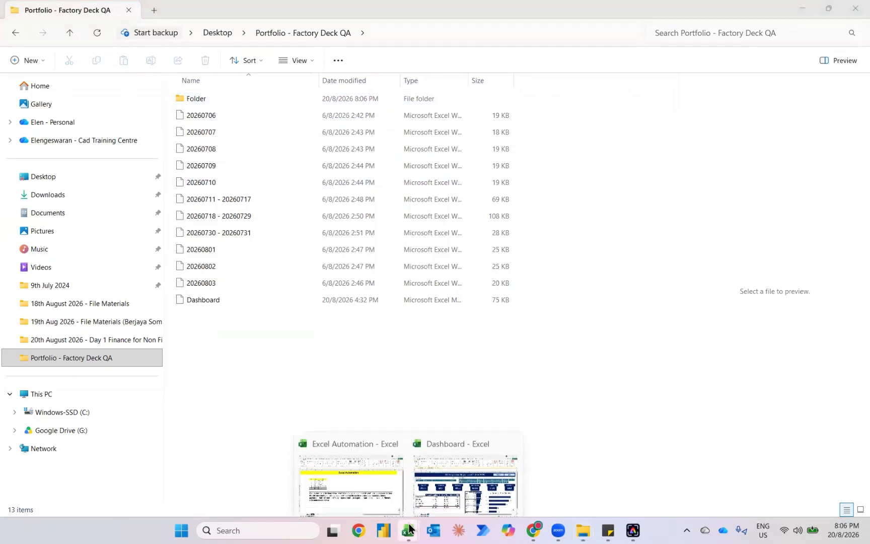
pyautogui.click(437, 500)
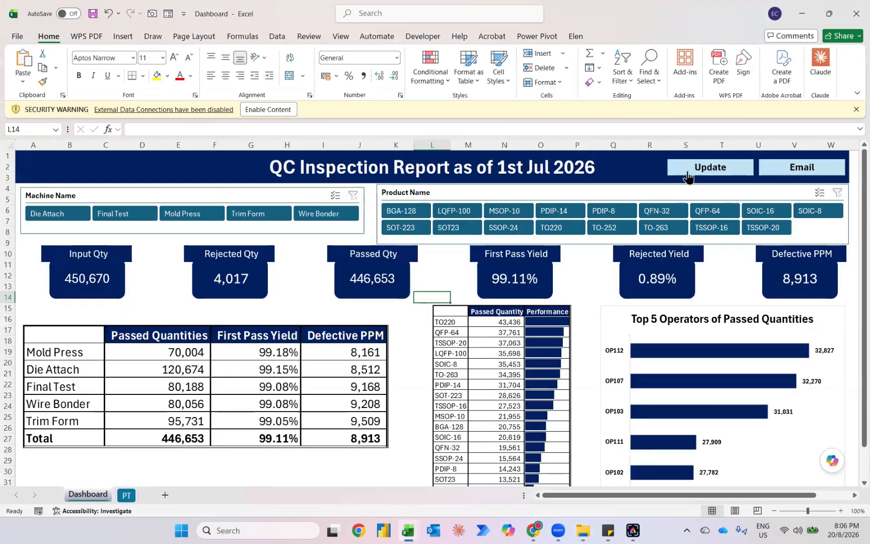
pyautogui.click(688, 174)
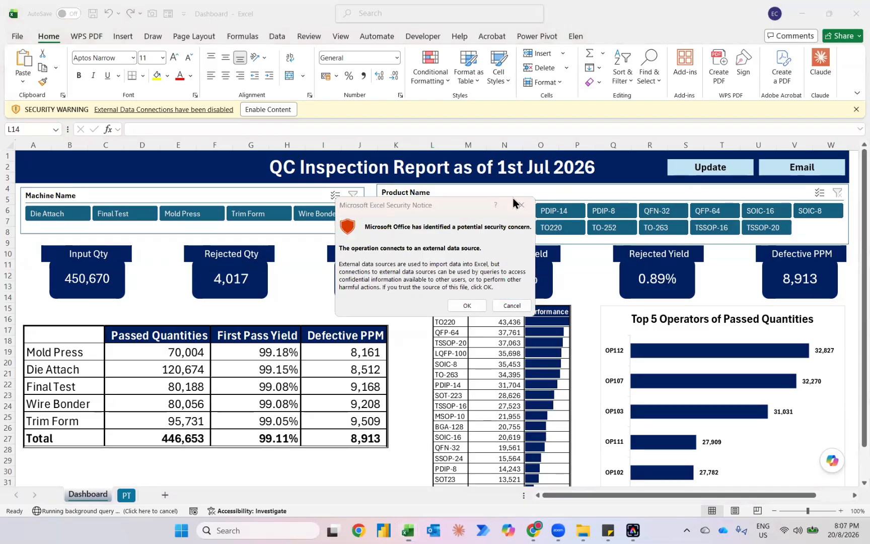
pyautogui.click(467, 305)
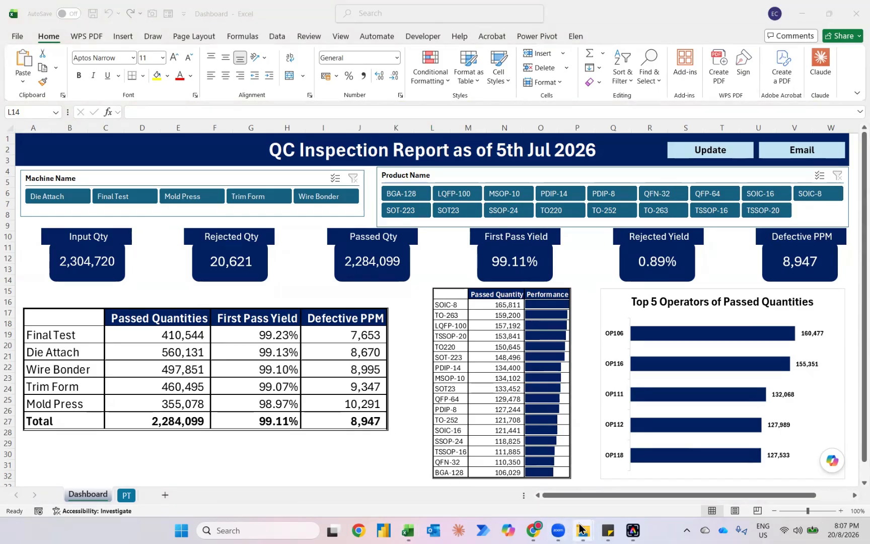
# - Switch to File Explorer and move the files 20260706 through 20260709 into the Folder subfolder
pyautogui.moveTo(582, 529)
pyautogui.click(607, 494)
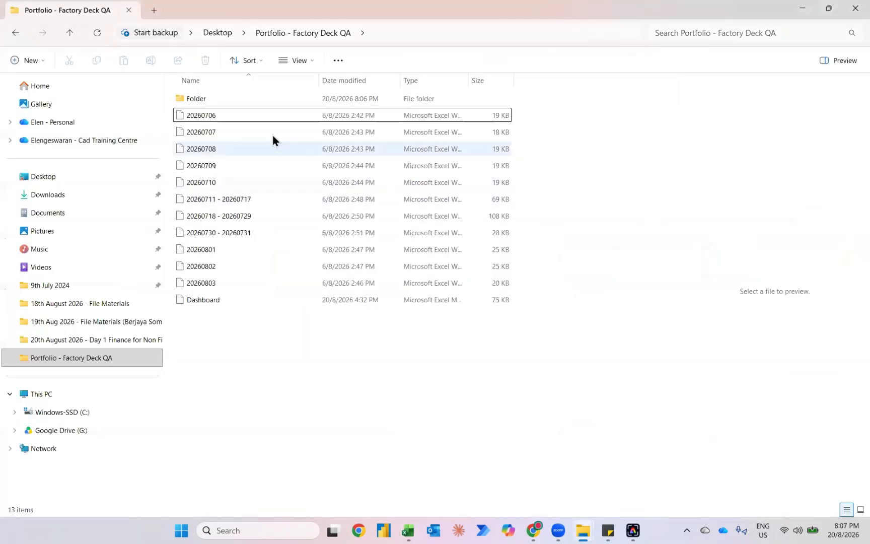
pyautogui.click(237, 115)
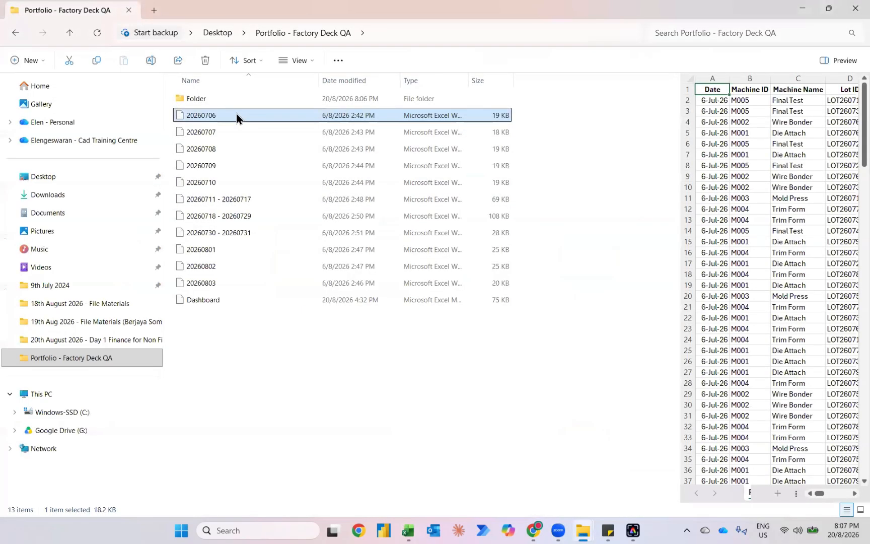
pyautogui.hotkey('shift', 'Down')
pyautogui.hotkey('shift', 'Down')
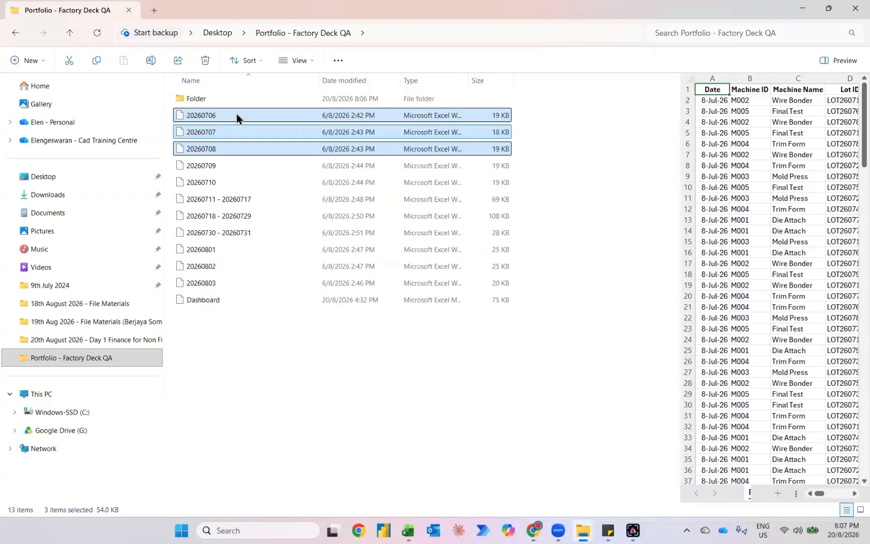
pyautogui.hotkey('shift', 'Down')
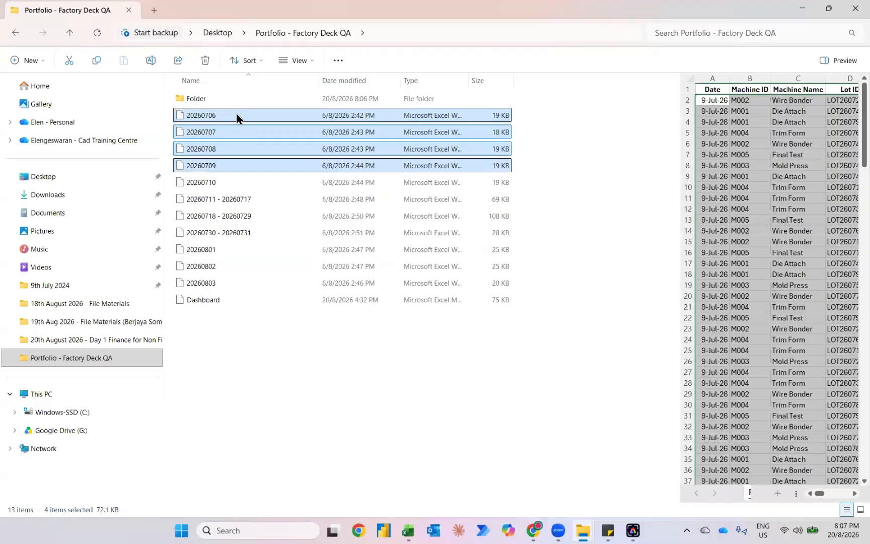
pyautogui.moveTo(225, 115); pyautogui.dragTo(237, 100)
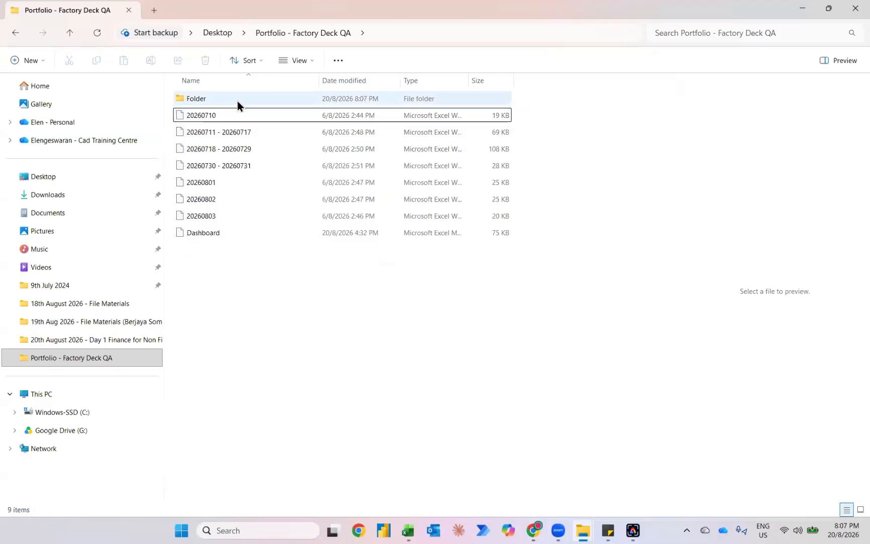
# - Update the QC inspection report in the Dashboard workbook again and generate its e-mail draft with the report PDF
pyautogui.hotkey('alt', 'Tab')
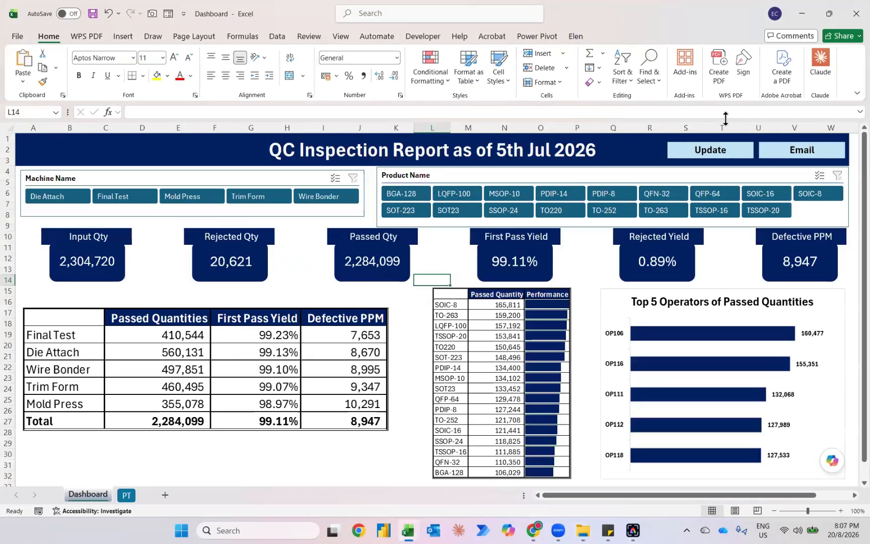
pyautogui.click(717, 149)
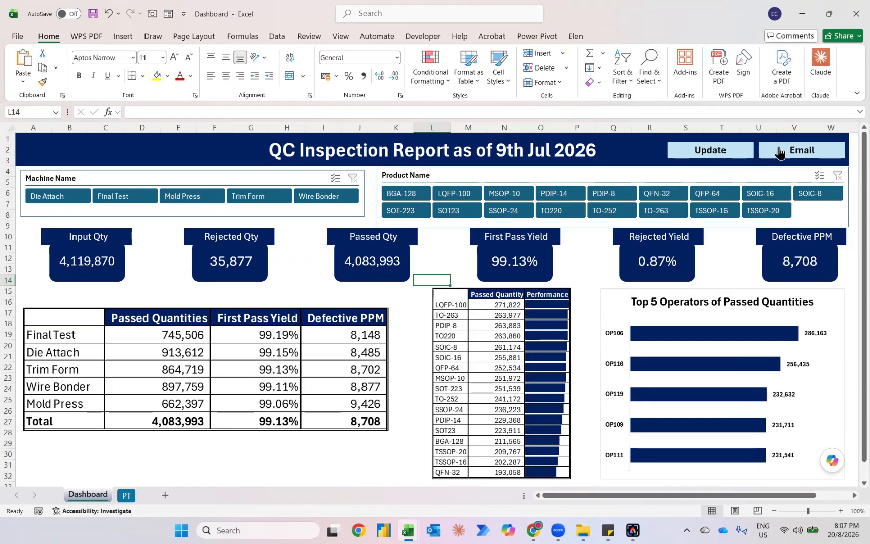
pyautogui.click(780, 150)
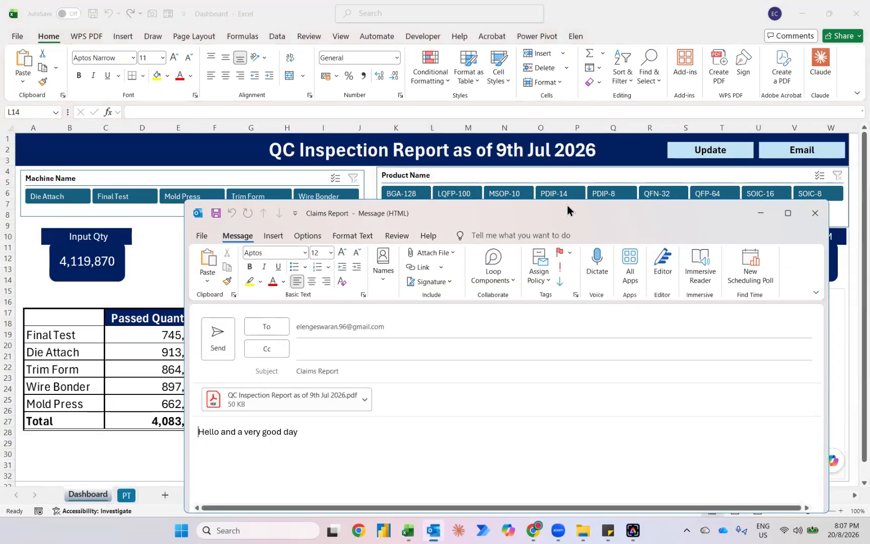
# - Examine the drafted e-mail's recipient, subject and PDF attachment, and close the message without saving it
pyautogui.moveTo(568, 210); pyautogui.dragTo(570, 91)
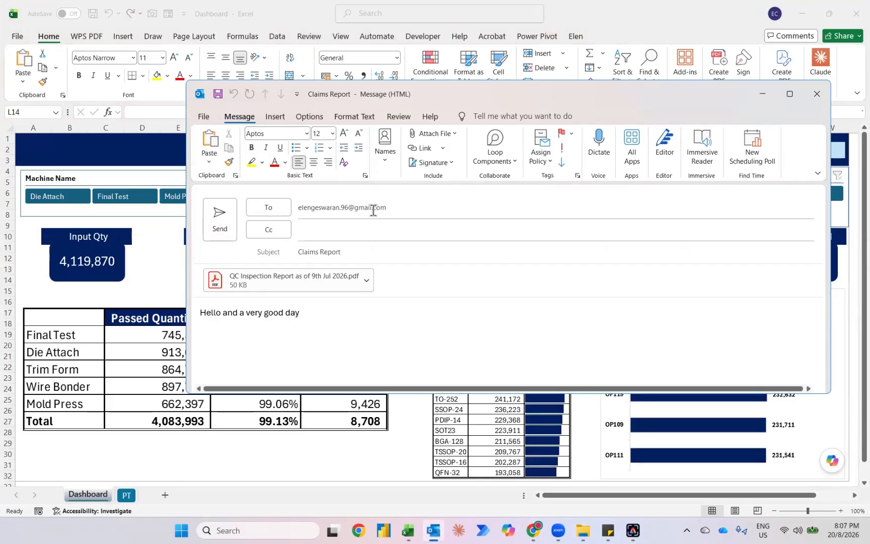
pyautogui.click(215, 288)
pyautogui.moveTo(555, 89); pyautogui.dragTo(448, 123)
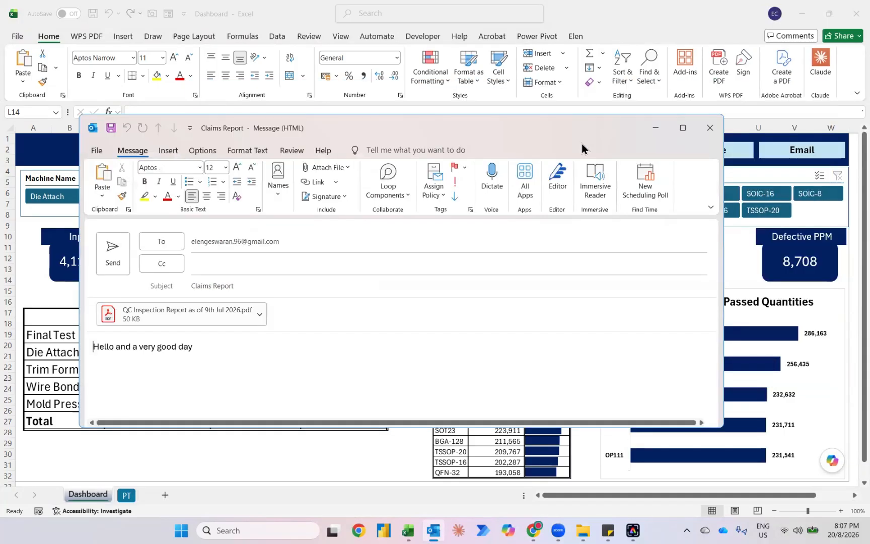
pyautogui.click(707, 130)
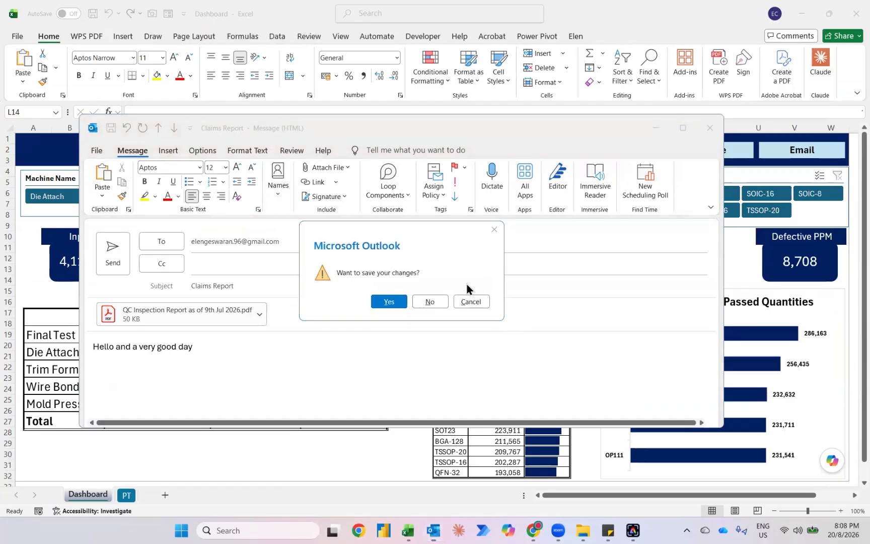
pyautogui.click(430, 301)
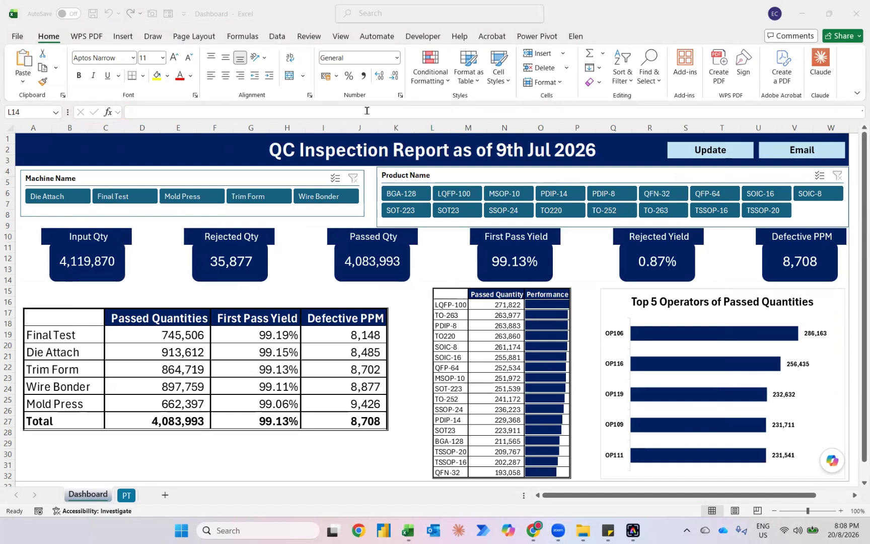
# - Switch to File Explorer and move the files 20260710 through 20260802 into the Folder subfolder
pyautogui.hotkey('alt', 'Tab')
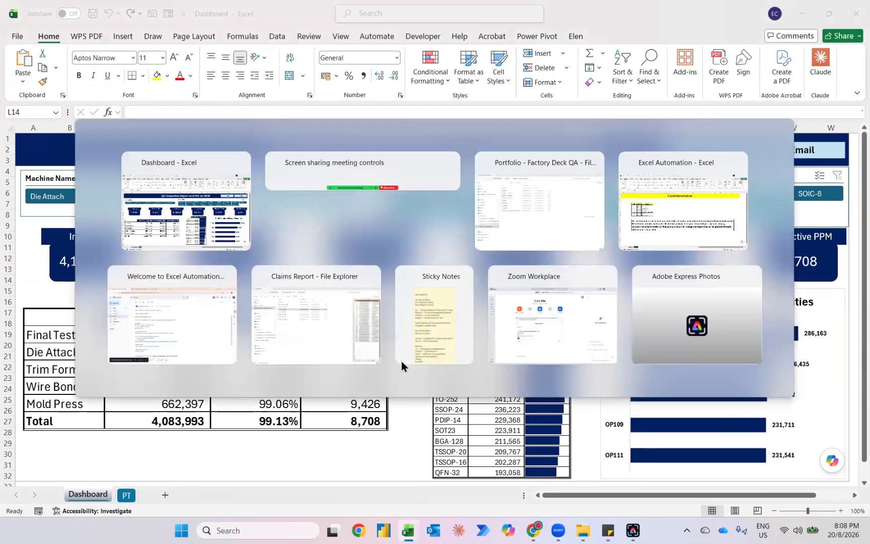
pyautogui.press('Tab')
pyautogui.click(203, 109)
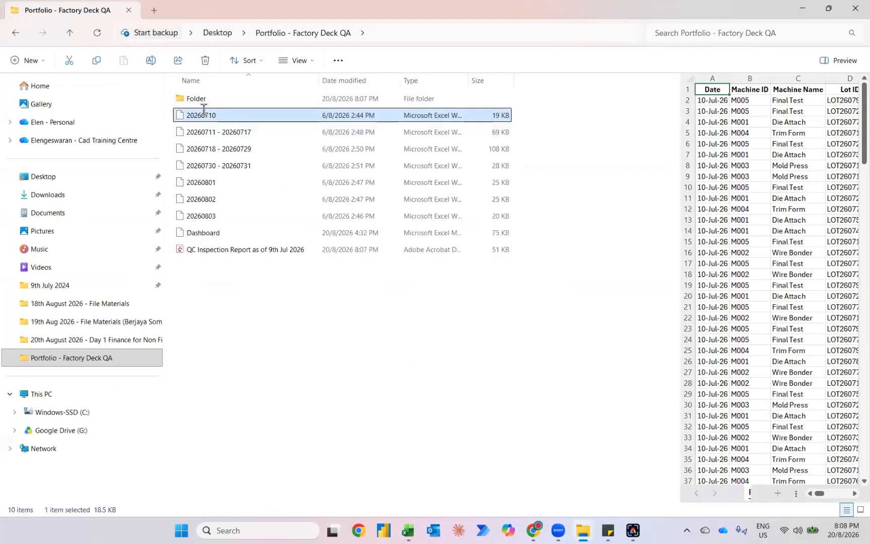
pyautogui.keyDown('shift'); pyautogui.click(205, 198); pyautogui.keyUp('shift')
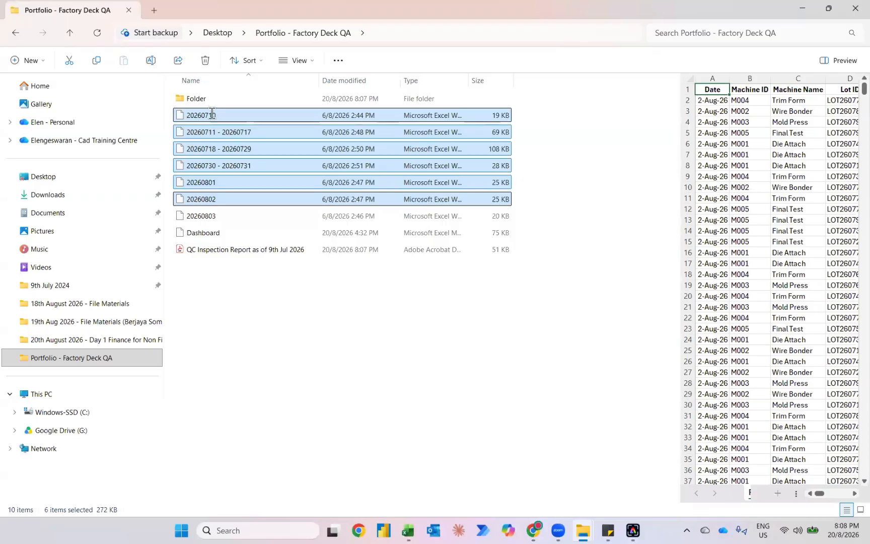
pyautogui.moveTo(212, 113); pyautogui.dragTo(226, 100)
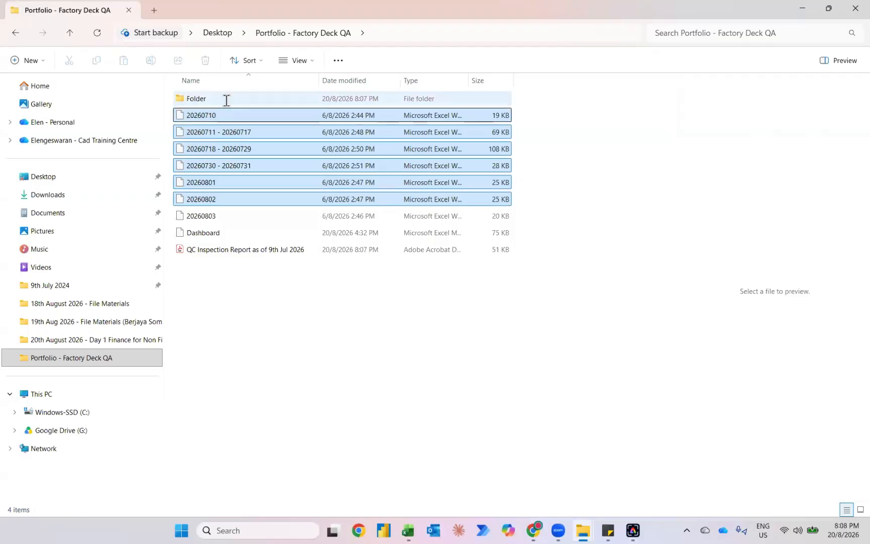
# - Return to the Dashboard workbook in Excel and update the QC report to include the July and August files just moved
pyautogui.hotkey('alt', 'Tab')
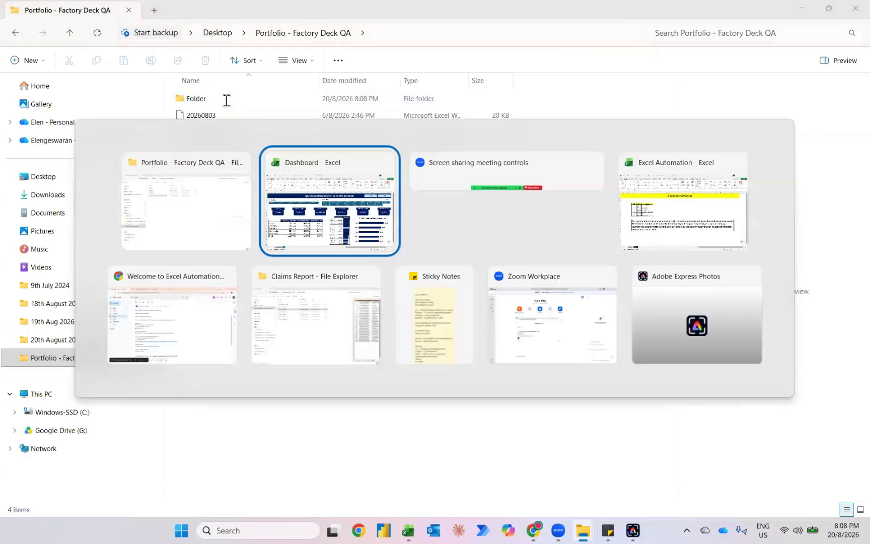
pyautogui.click(698, 156)
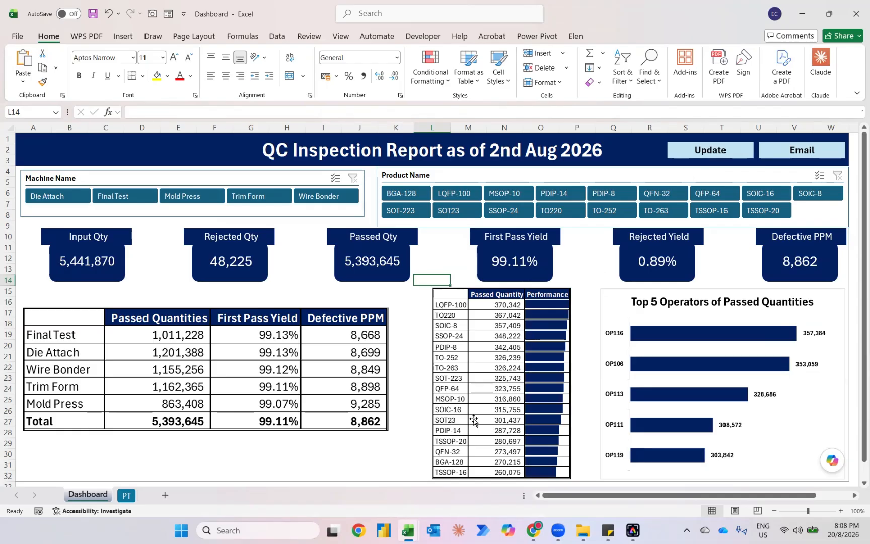
pyautogui.click(395, 452)
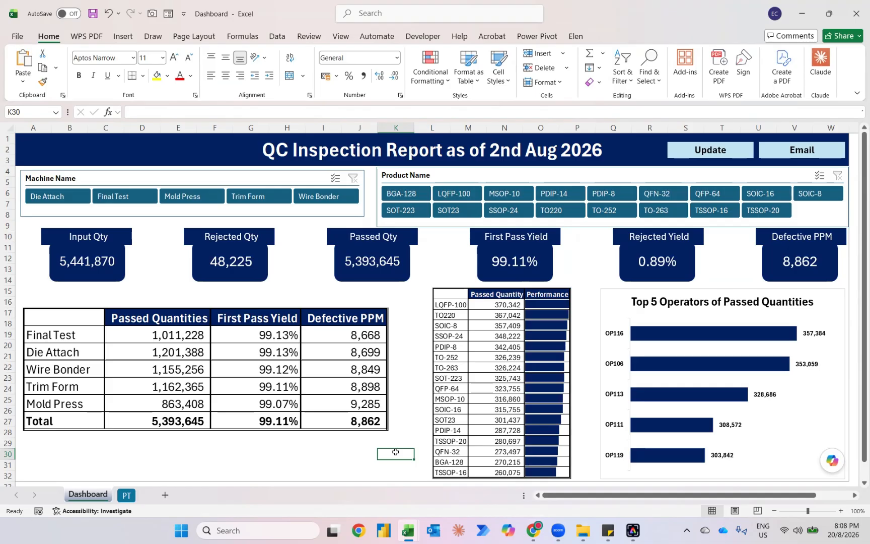
# - Switch back to the Home sheet of the Excel Automation workbook with the agenda and task description
pyautogui.hotkey('alt', 'Tab')
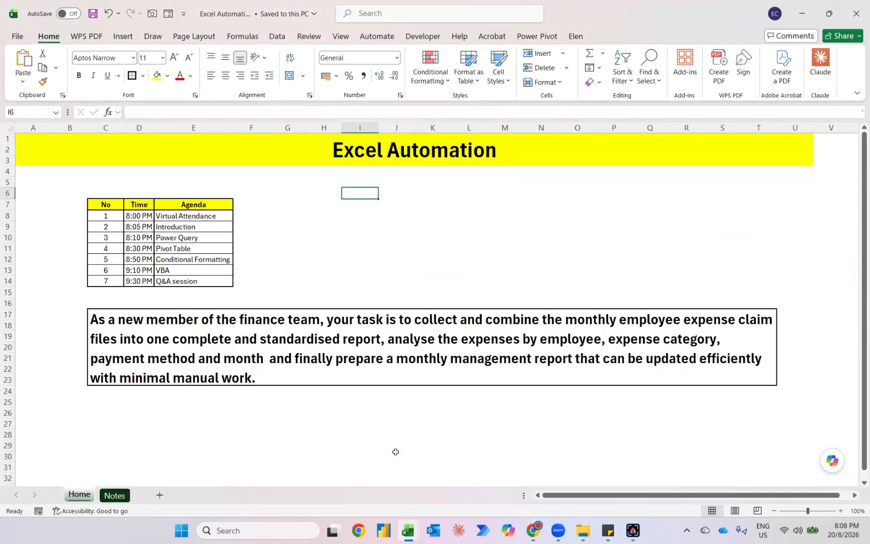
pyautogui.click(367, 387)
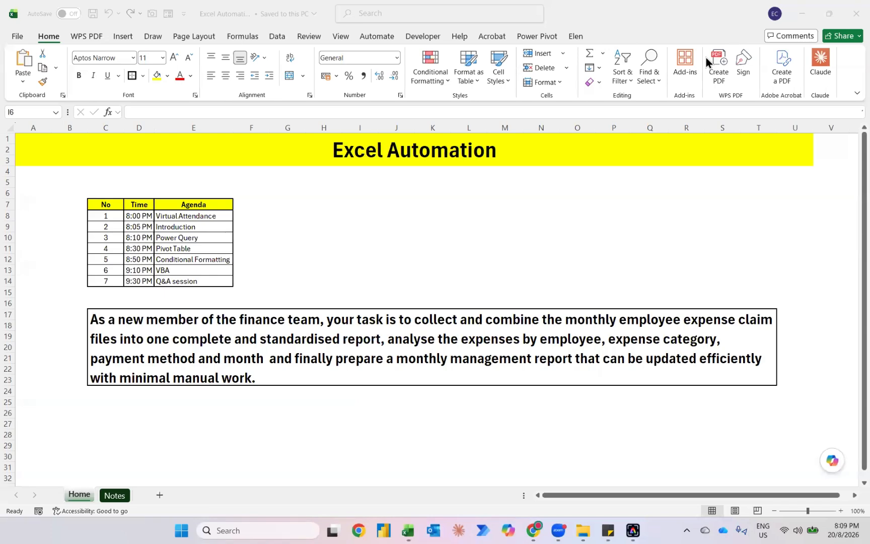
# - Open the empty Notes sheet and enlarge its view to 200%
pyautogui.click(346, 214)
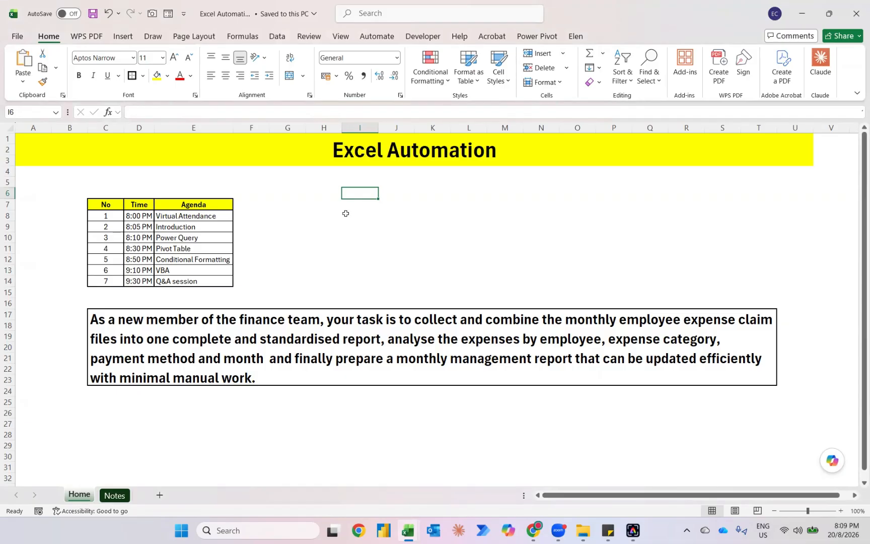
pyautogui.click(120, 496)
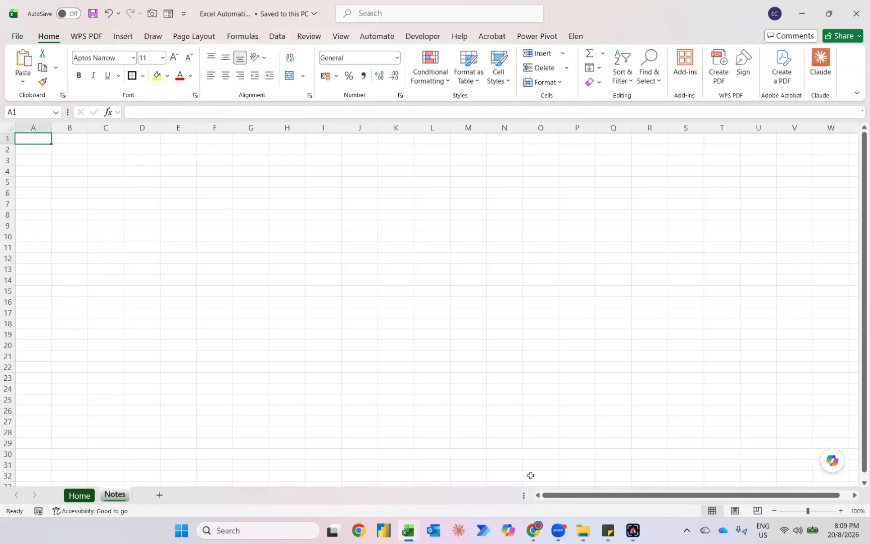
pyautogui.click(841, 511)
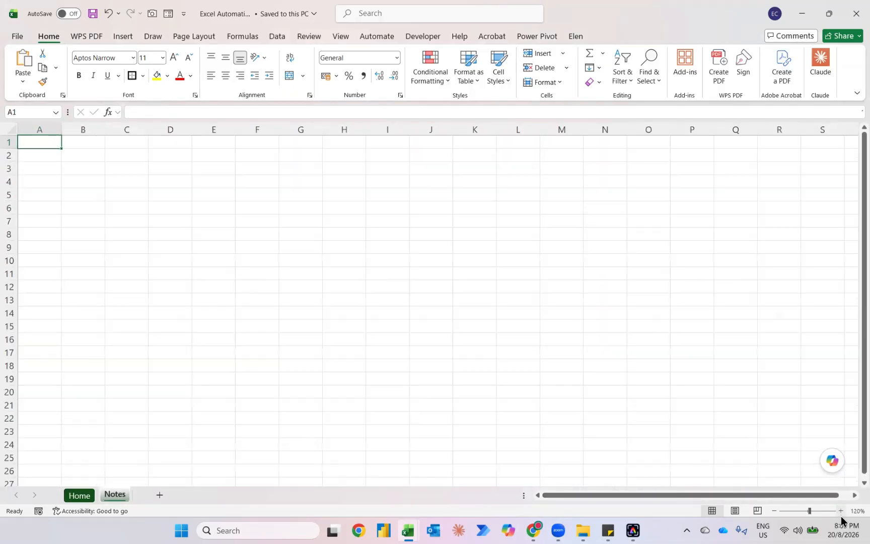
pyautogui.click(841, 511)
pyautogui.click(841, 511)
pyautogui.click(841, 511)
# - Enter the heading "Microsoft Excel 2019 onwards" in cell B2 of the Notes sheet
pyautogui.press('Down')
pyautogui.press('Right')
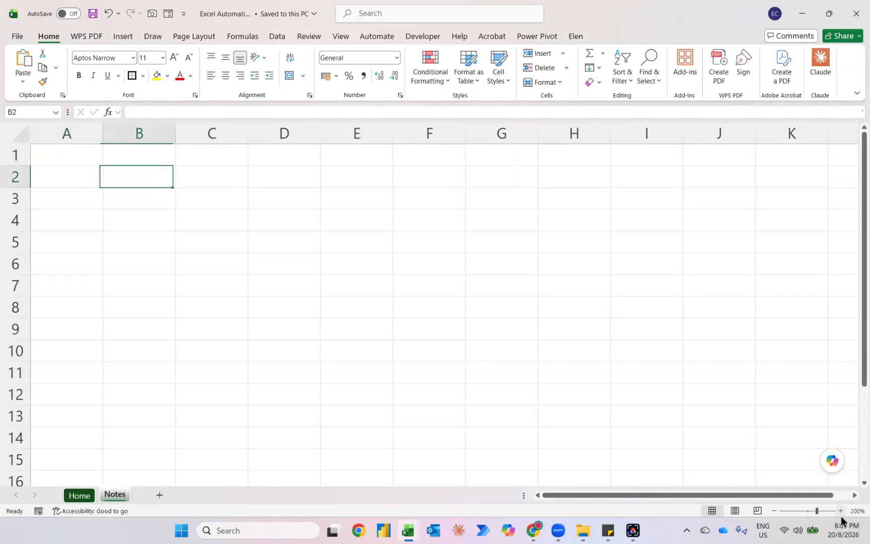
pyautogui.write('Excel')
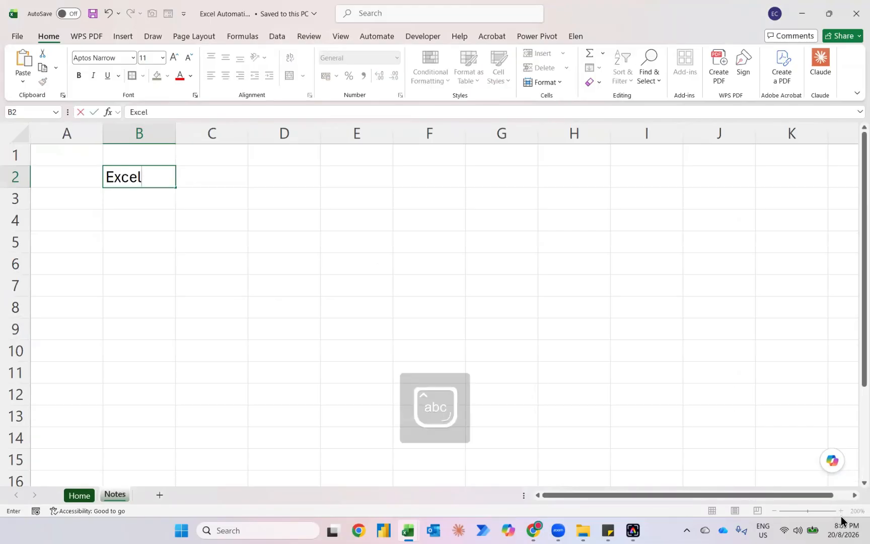
pyautogui.press('Return')
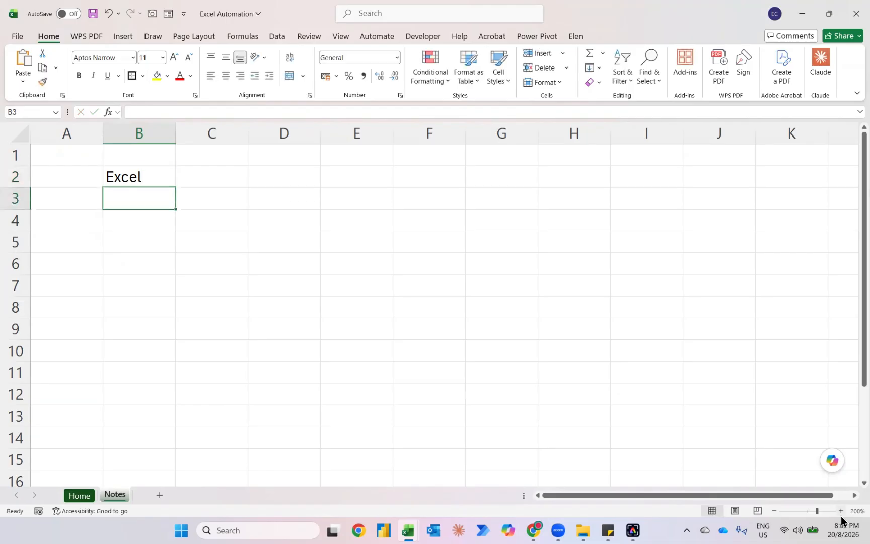
pyautogui.press('Up')
pyautogui.write('M')
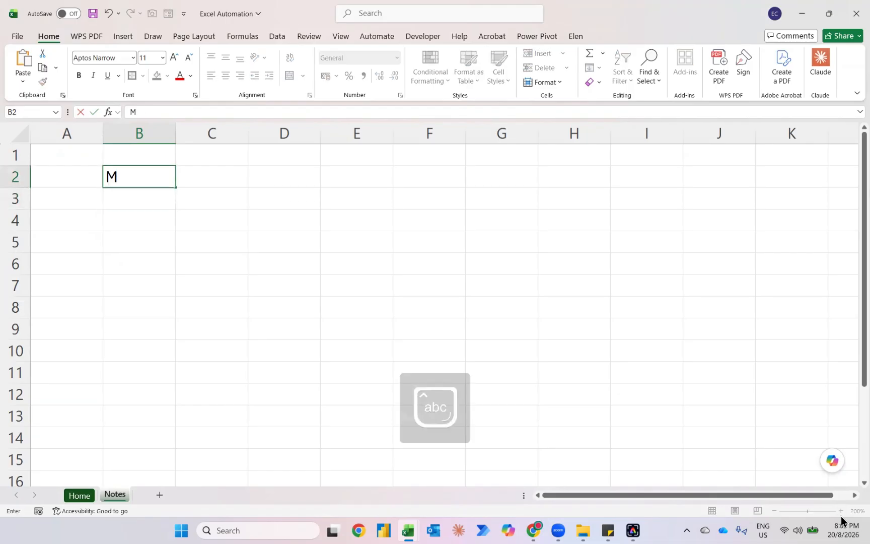
pyautogui.write('icrosoft Excel 201')
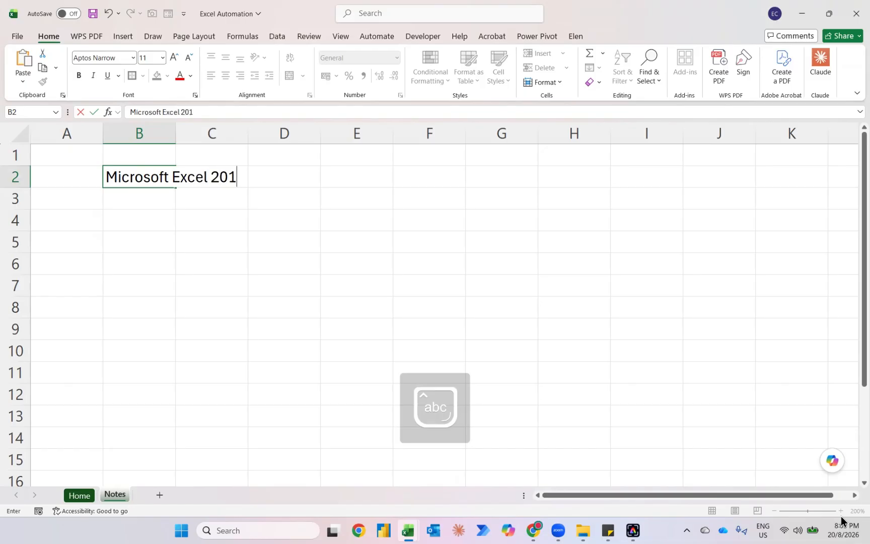
pyautogui.write('9')
pyautogui.press('BackSpace')
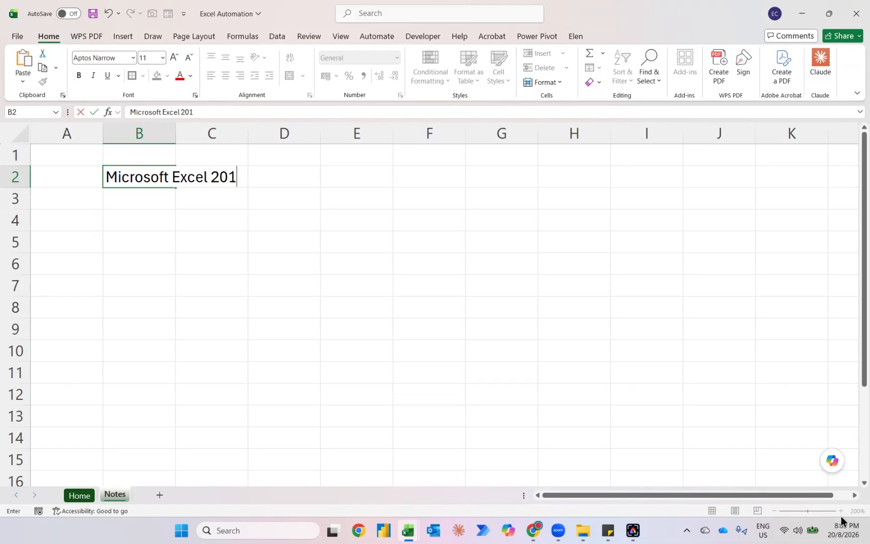
pyautogui.write('9 onwards')
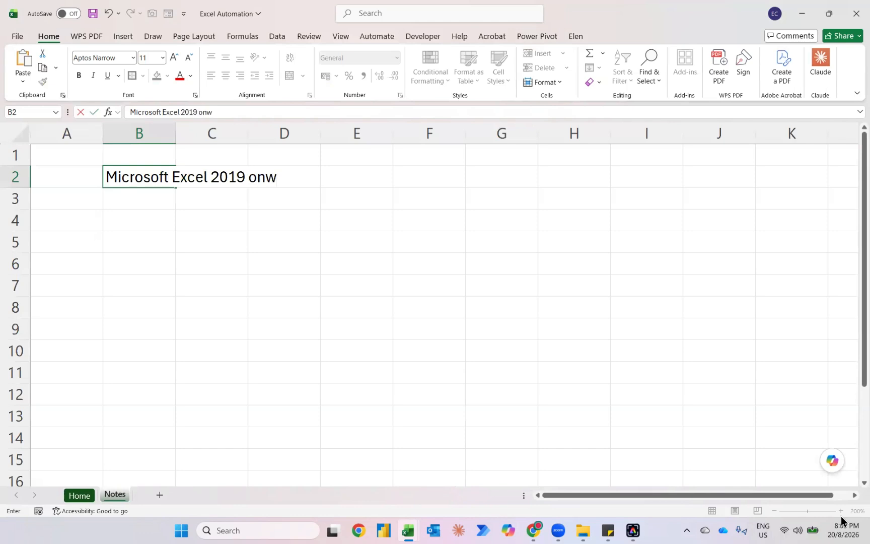
pyautogui.press('Return')
# - Change the year in the B2 heading so that it reads "Microsoft Excel 2016 onwards"
pyautogui.press('Up')
pyautogui.press('F2')
pyautogui.hotkey('ctrl', 'Left')
pyautogui.hotkey('ctrl', 'Left')
pyautogui.press('BackSpace')
pyautogui.write('6')
pyautogui.press('Return')
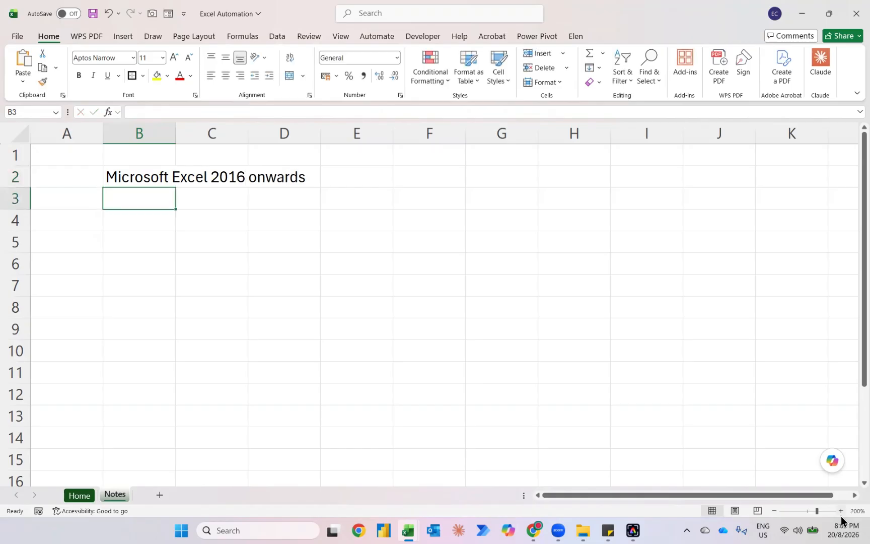
# - Start a numbered list with 1 in C4 and "What version of Excel ?" in D4
pyautogui.press('Down')
pyautogui.press('Right')
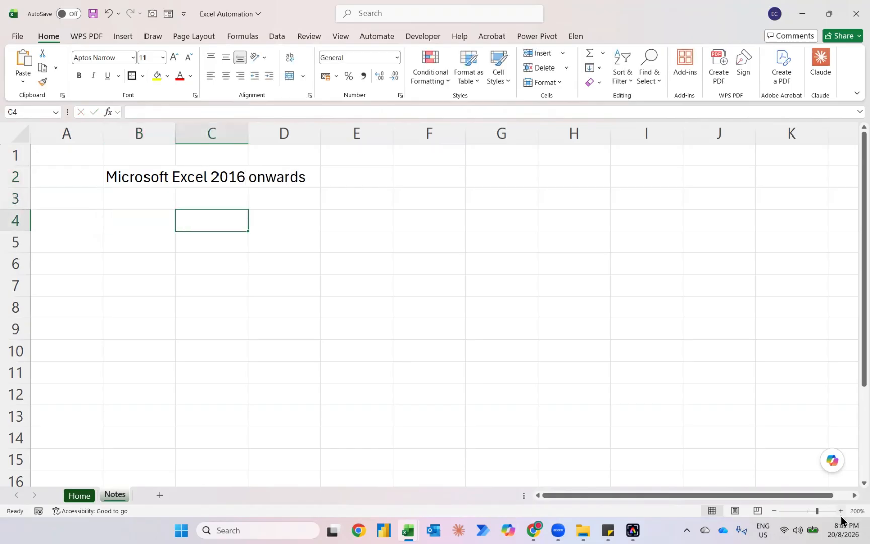
pyautogui.write('1.')
pyautogui.press('Return')
pyautogui.press('Up')
pyautogui.press('Right')
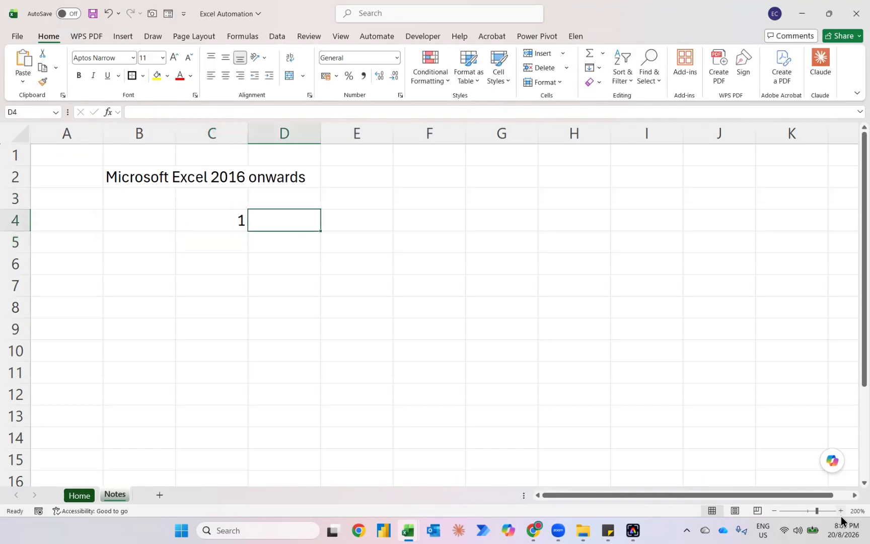
pyautogui.write('What ')
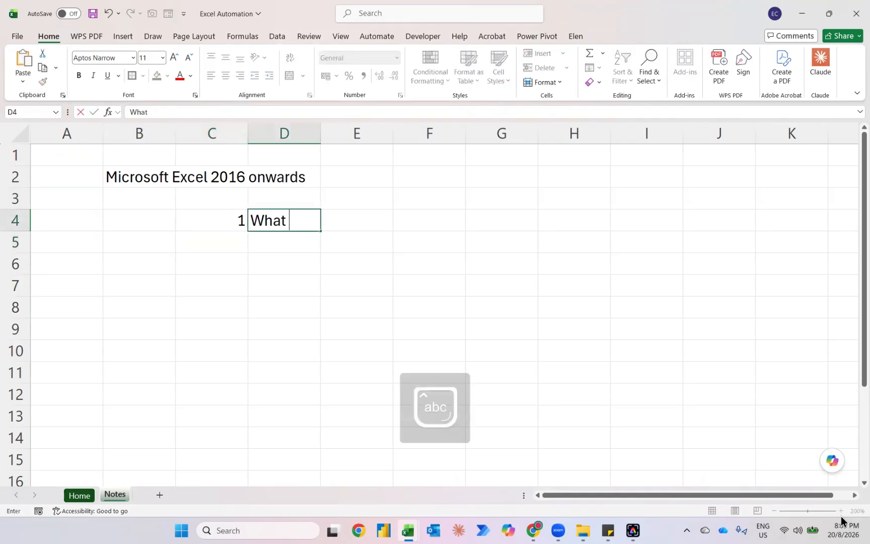
pyautogui.write('version of ')
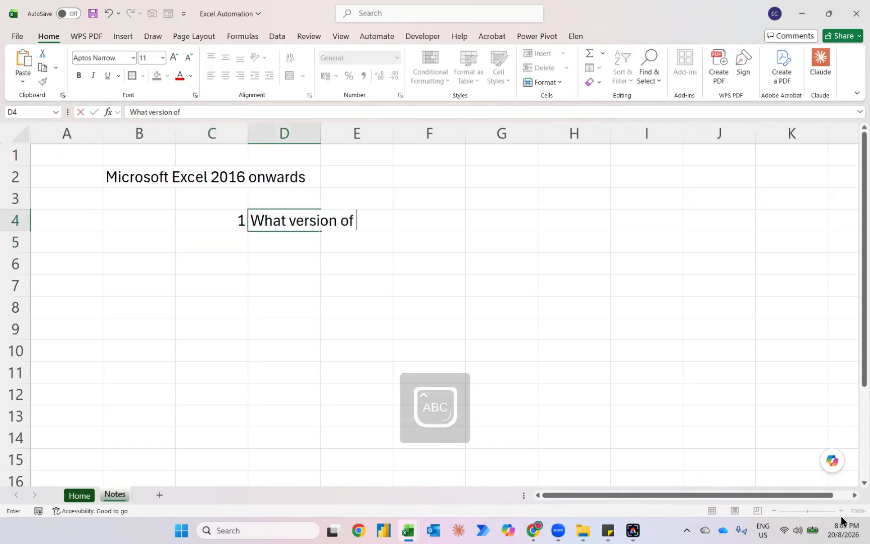
pyautogui.write('Excel ?')
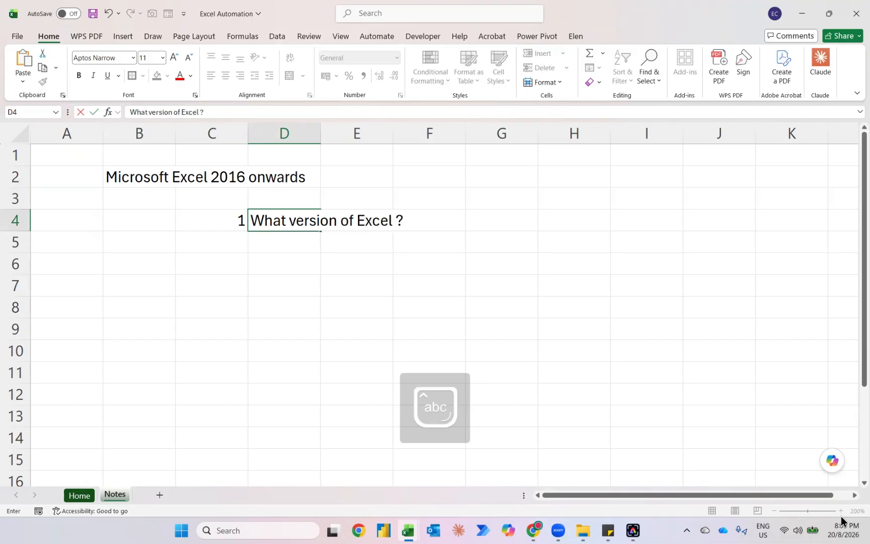
pyautogui.press('Return')
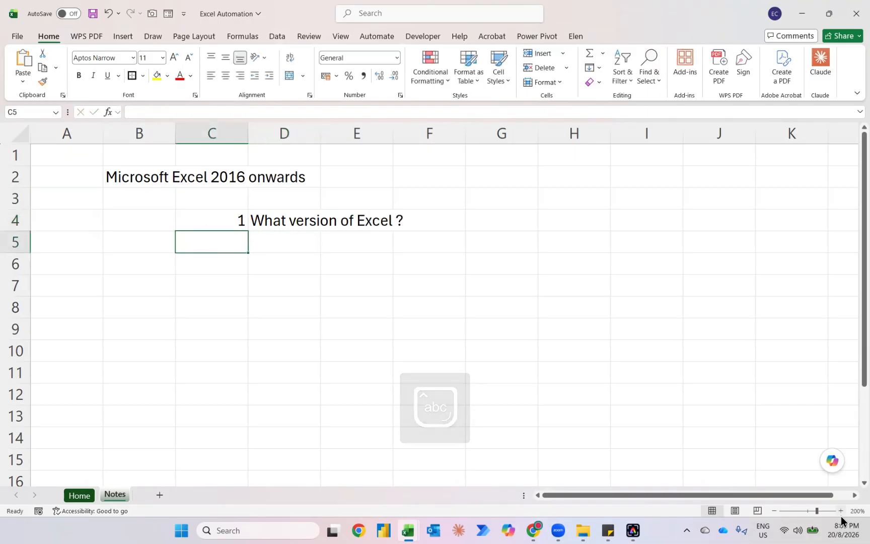
# - Add list items 2 "Power Query" and 3 "Pivot Table" in rows 5 and 6, numbers in column C and text in column D
pyautogui.write('2')
pyautogui.press('Tab')
pyautogui.write('Powe')
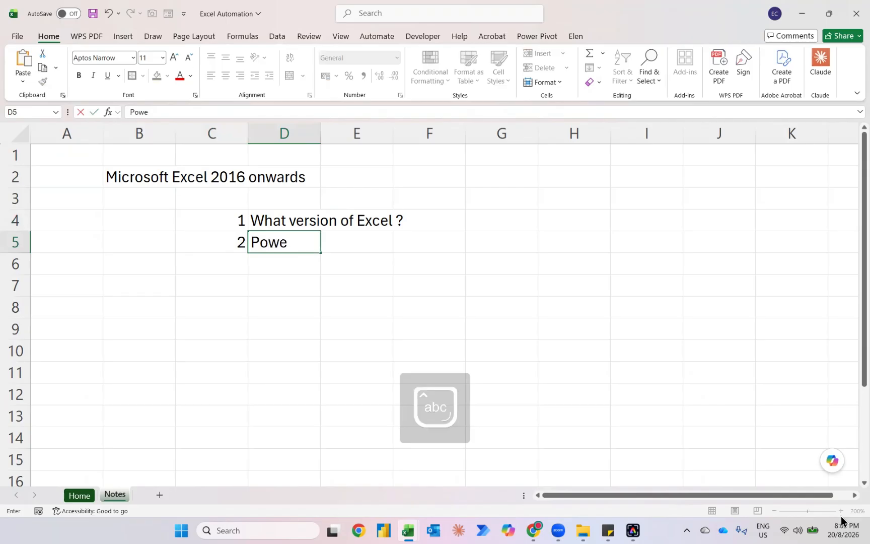
pyautogui.write('r Query')
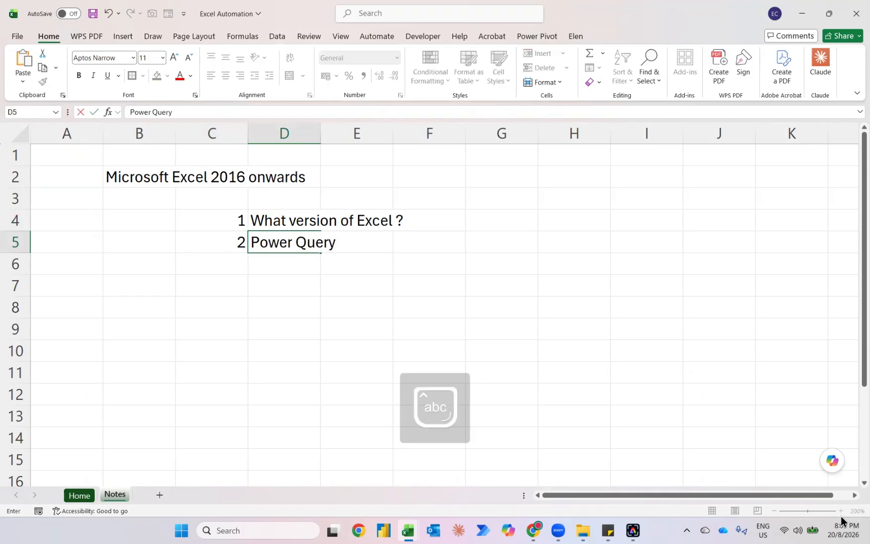
pyautogui.press('Return')
pyautogui.press('Left')
pyautogui.write('3')
pyautogui.press('Tab')
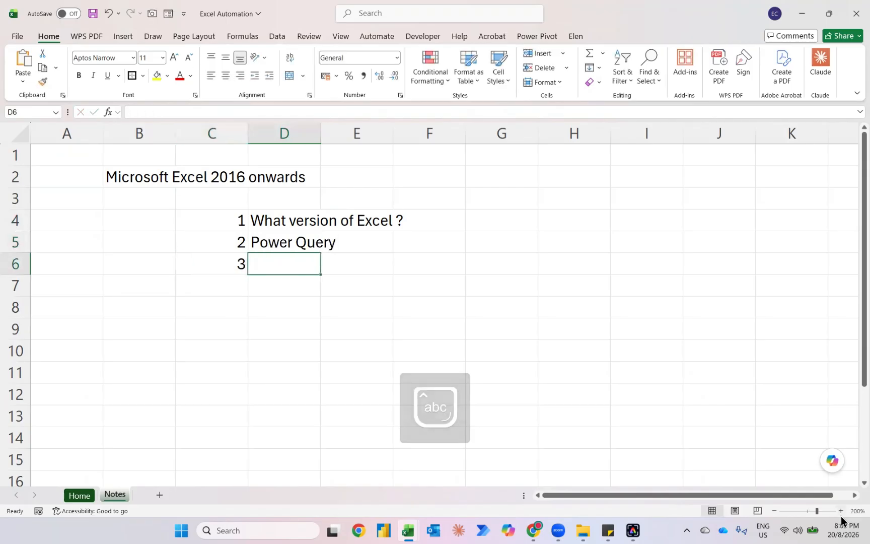
pyautogui.write('Pivot Table')
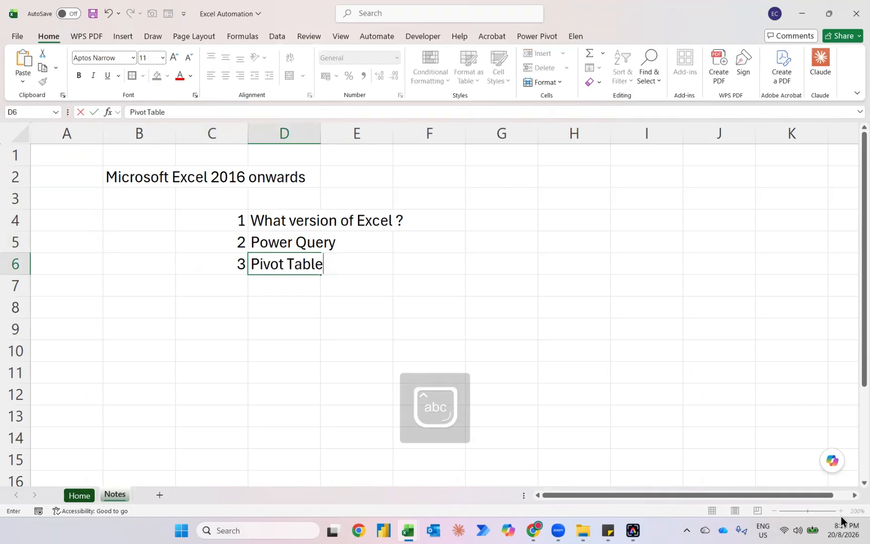
pyautogui.press('Return')
# - Add list items 4 "Conditional formatting" and 5 "VBA" in rows 7 and 8 of columns C and D
pyautogui.press('Left')
pyautogui.write('4')
pyautogui.press('Tab')
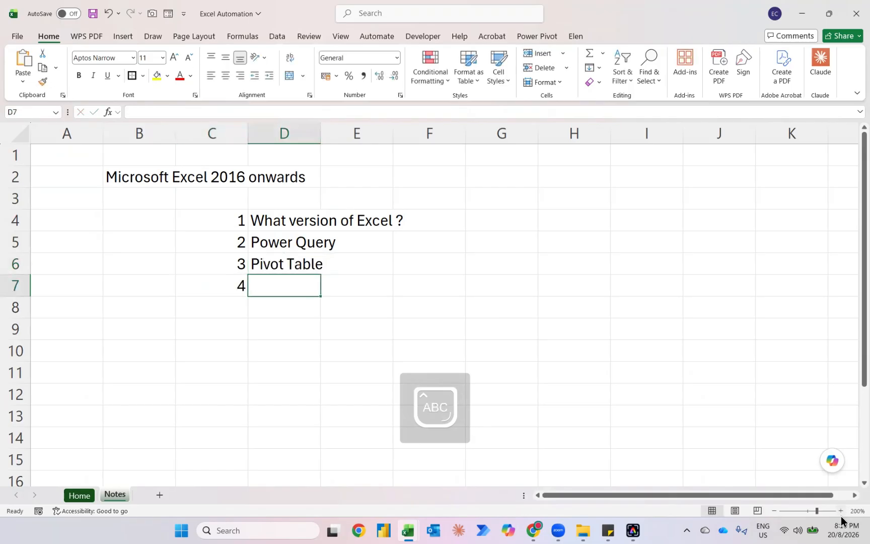
pyautogui.write('Conditional')
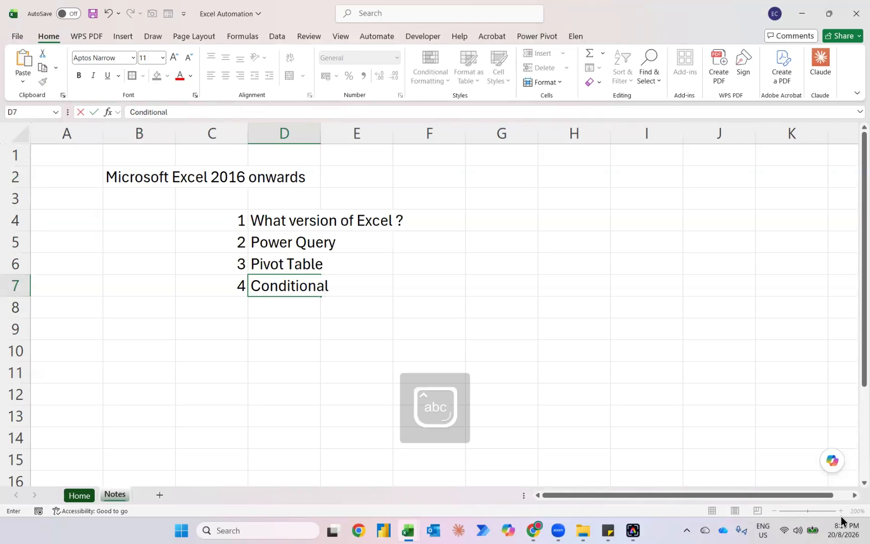
pyautogui.write(' formatting')
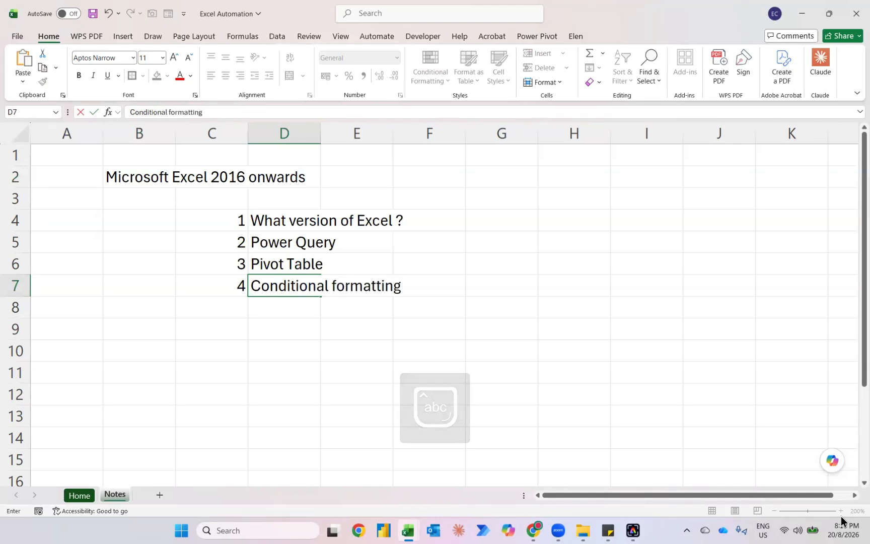
pyautogui.press('Return')
pyautogui.press('Left')
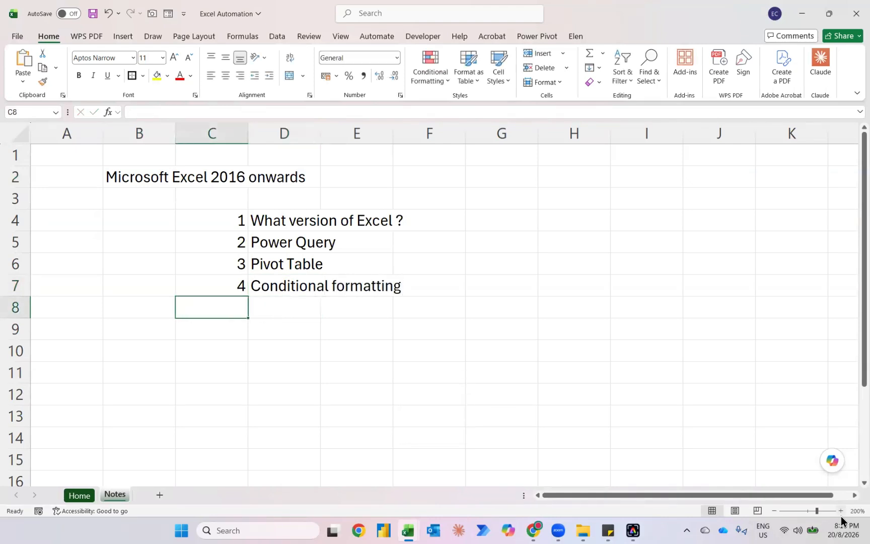
pyautogui.write('5')
pyautogui.press('Tab')
pyautogui.write('VBA')
pyautogui.press('Return')
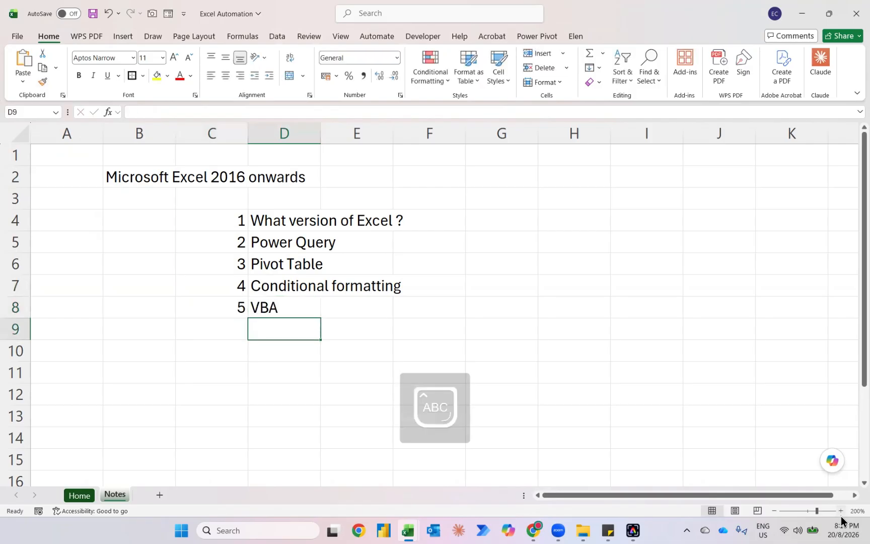
# - Add list item 6 "Touch up" in row 9 of columns C and D
pyautogui.press('Left')
pyautogui.write('6')
pyautogui.press('Tab')
pyautogui.write('To')
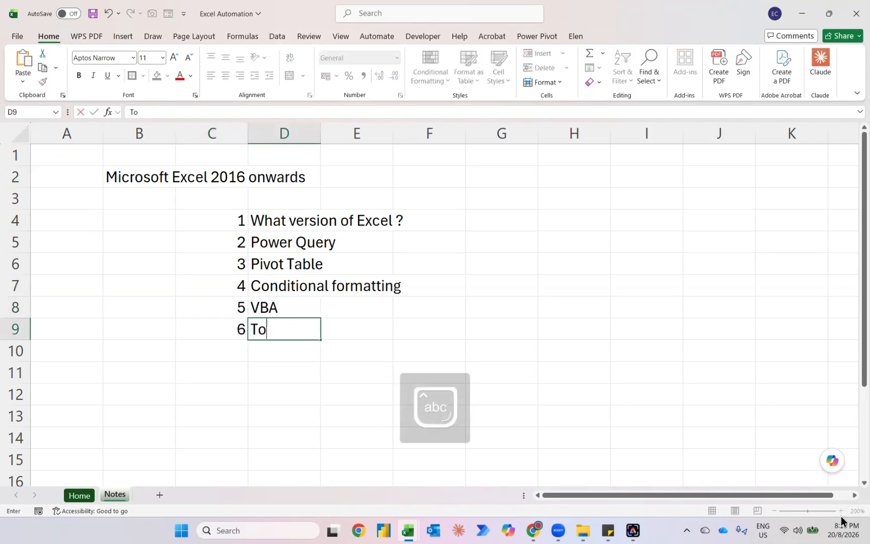
pyautogui.write('uch up')
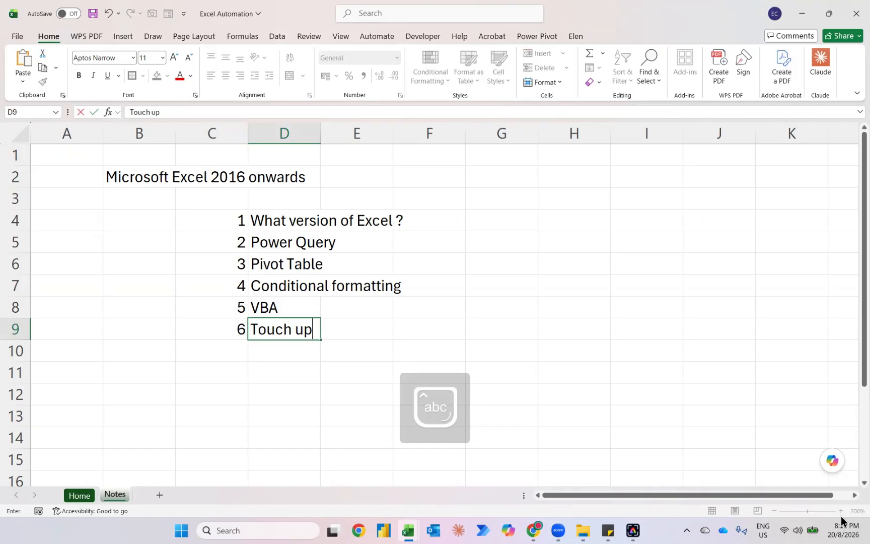
pyautogui.press('Return')
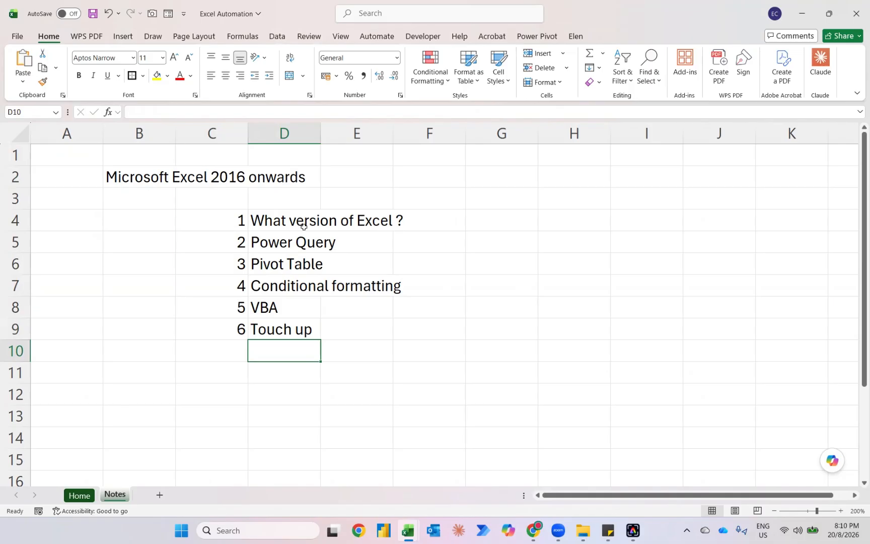
# - Enter the note "File >> Account" in G4 beside the question about the Excel version
pyautogui.click(491, 218)
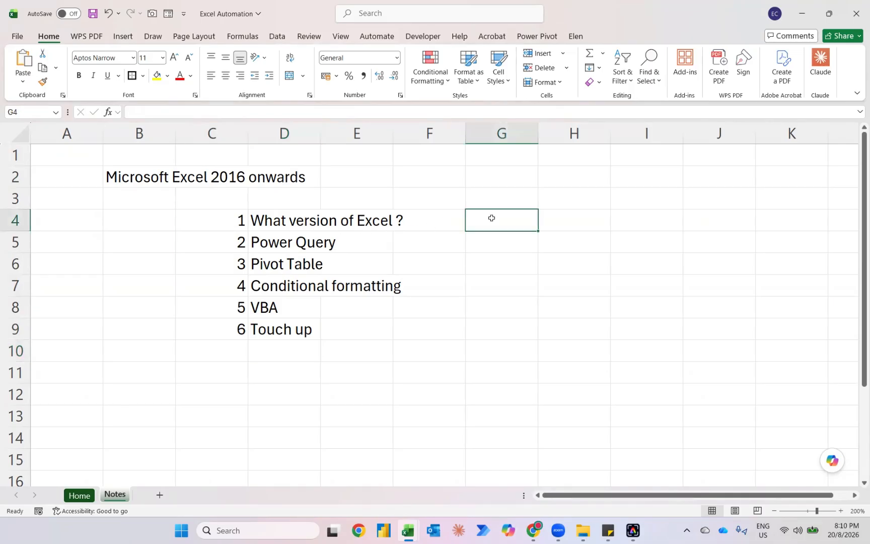
pyautogui.write('File')
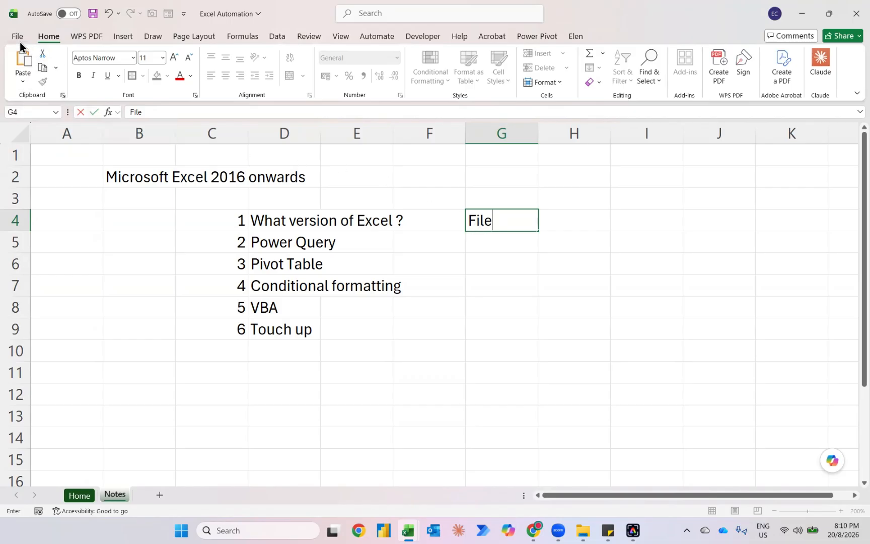
pyautogui.write('>> Accou')
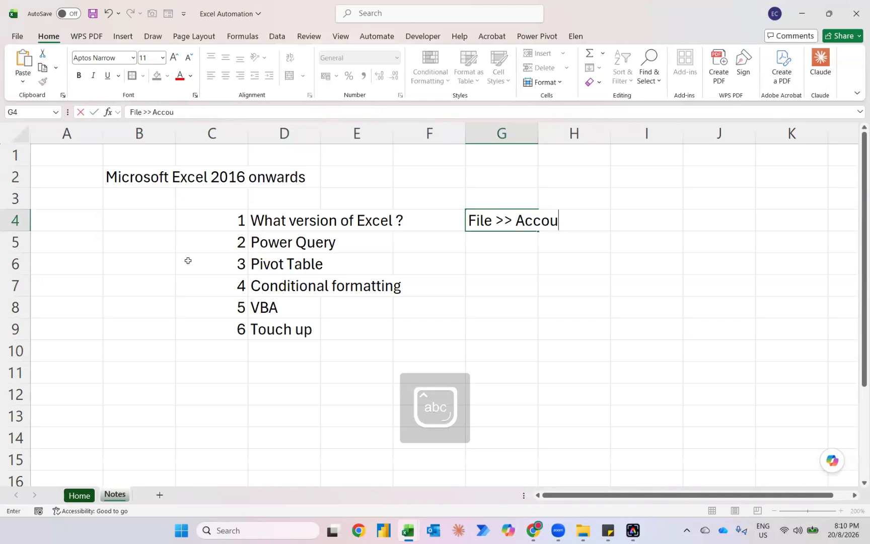
pyautogui.write('nt')
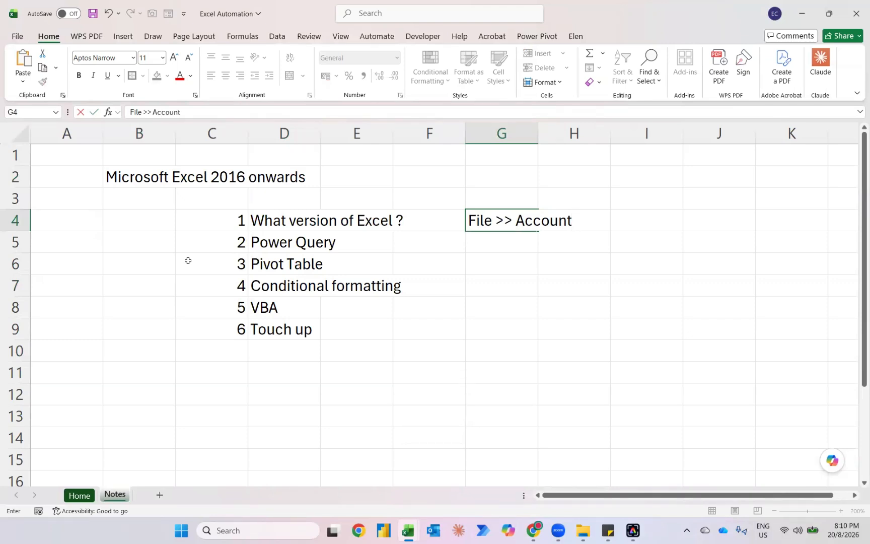
pyautogui.press('Return')
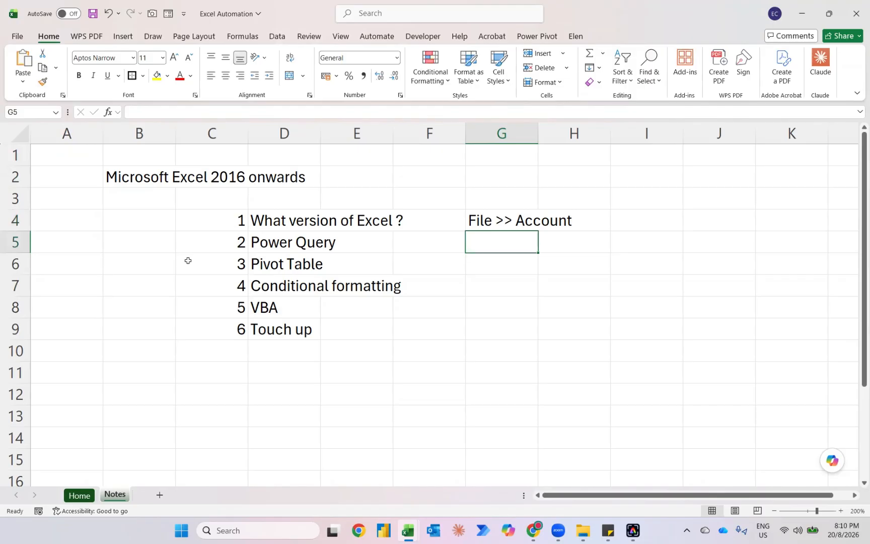
# - Check the Excel version in the account's product information and return to the Notes sheet
pyautogui.click(18, 38)
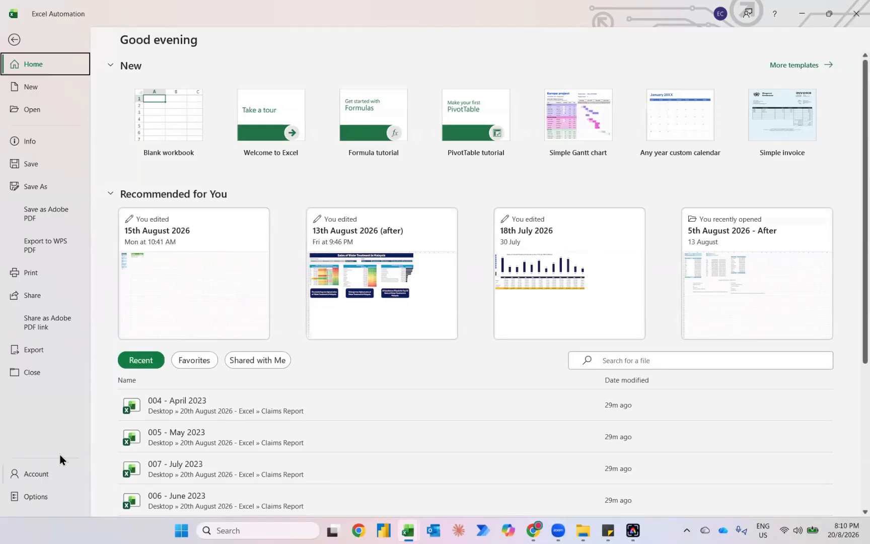
pyautogui.click(60, 469)
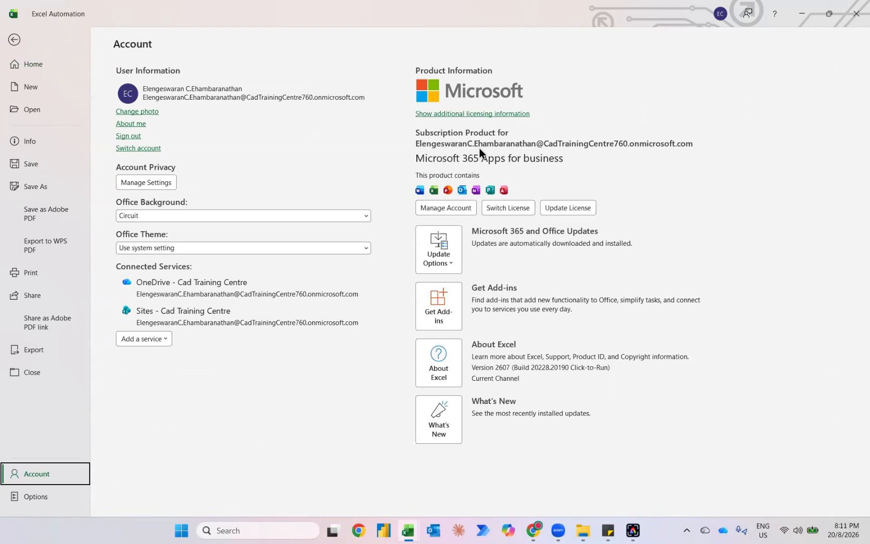
pyautogui.press('Escape')
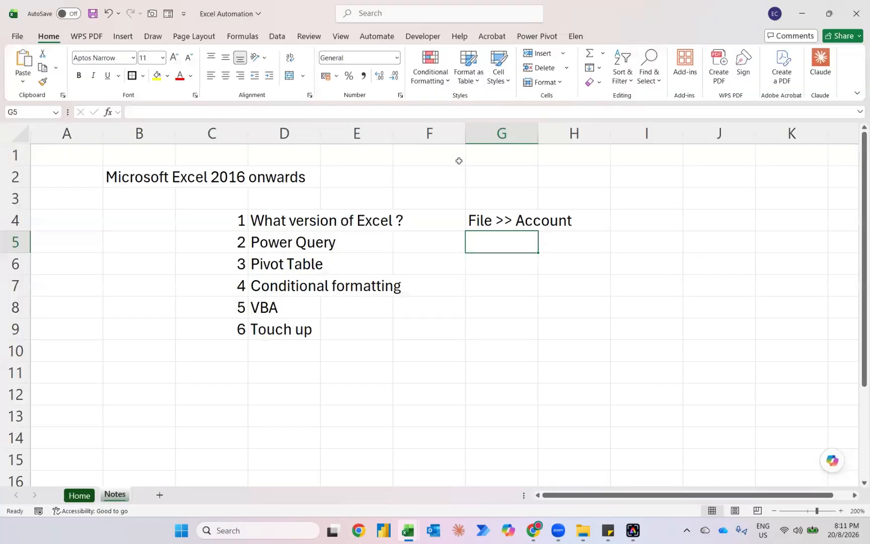
pyautogui.press('Left')
pyautogui.press('Left')
pyautogui.press('Left')
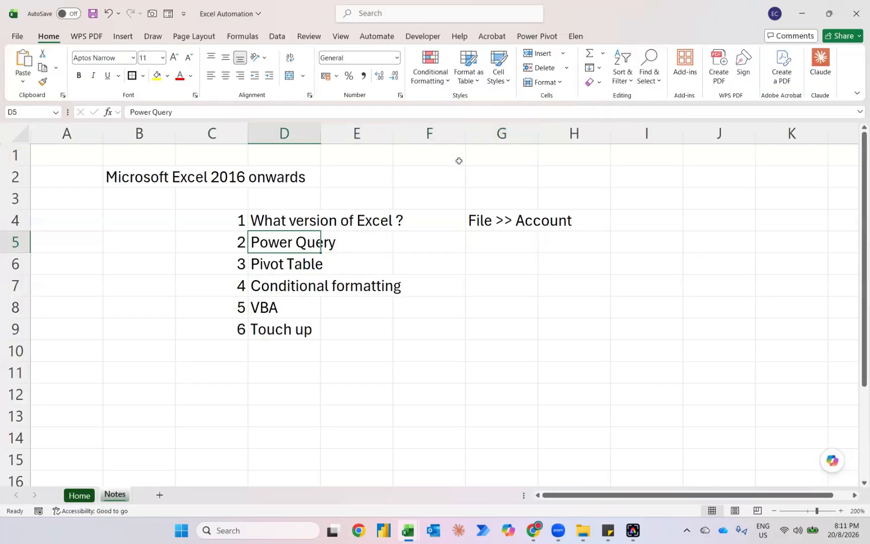
pyautogui.press('Up')
pyautogui.press('Left')
pyautogui.press('Up')
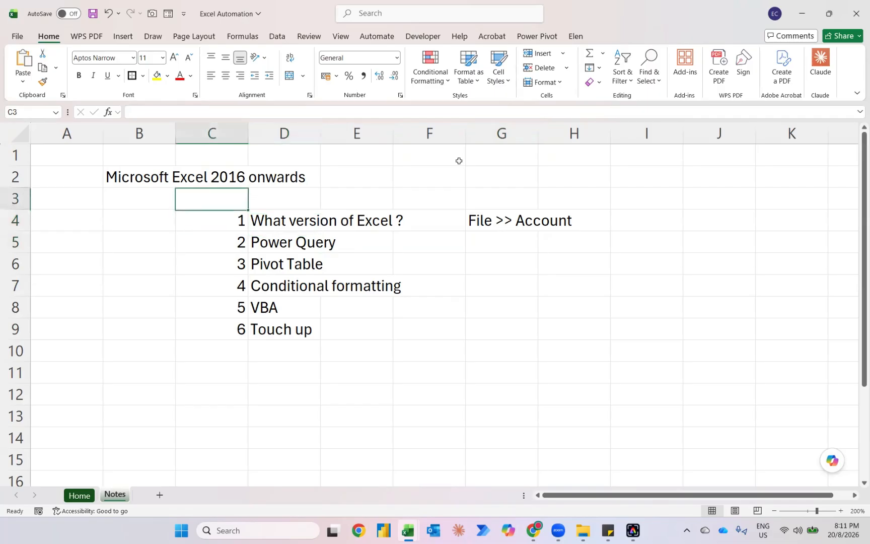
pyautogui.press('Up')
pyautogui.press('Left')
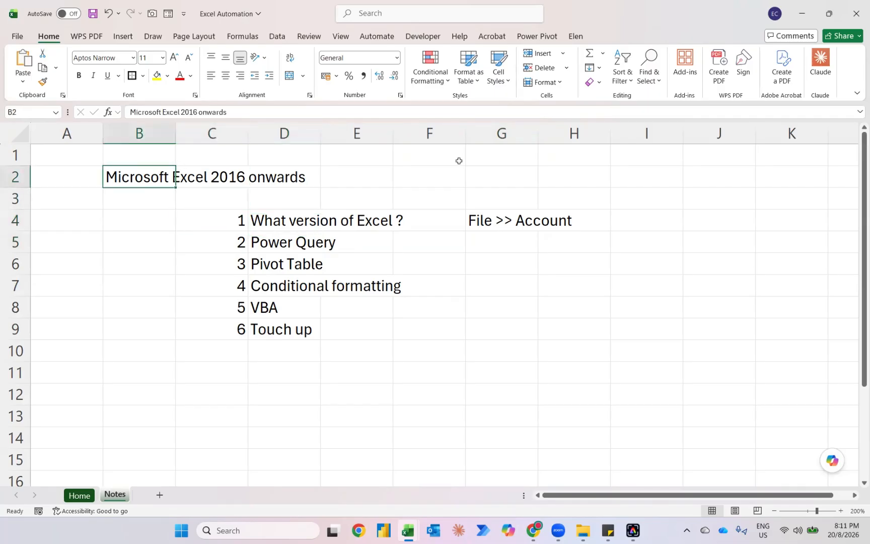
pyautogui.click(267, 251)
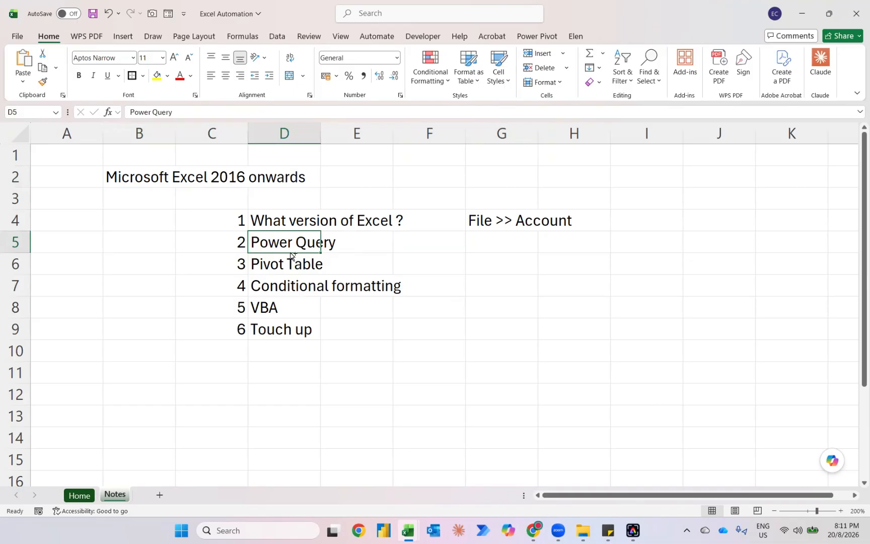
# - Review the task on the Home sheet and open the workbook "003 - March 2023" from the Claims Report folder
pyautogui.hotkey('ctrl', 'pageup')
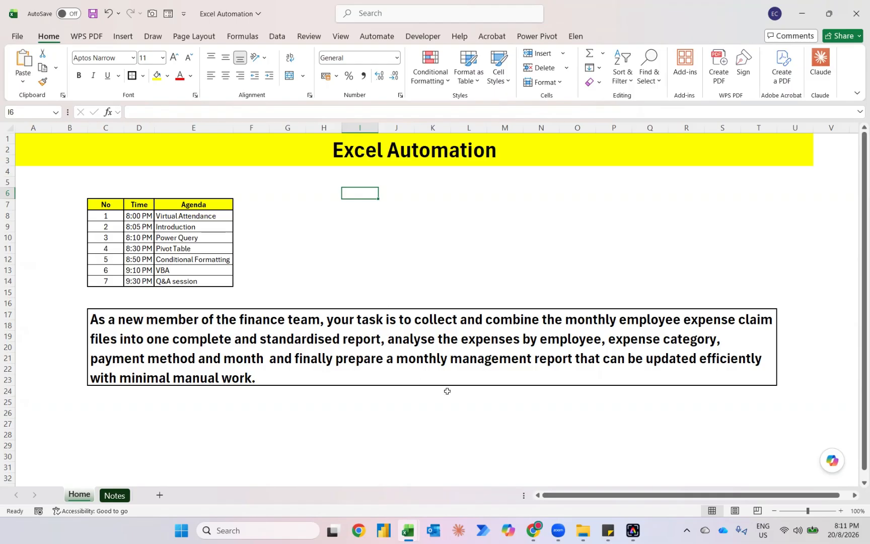
pyautogui.moveTo(583, 529)
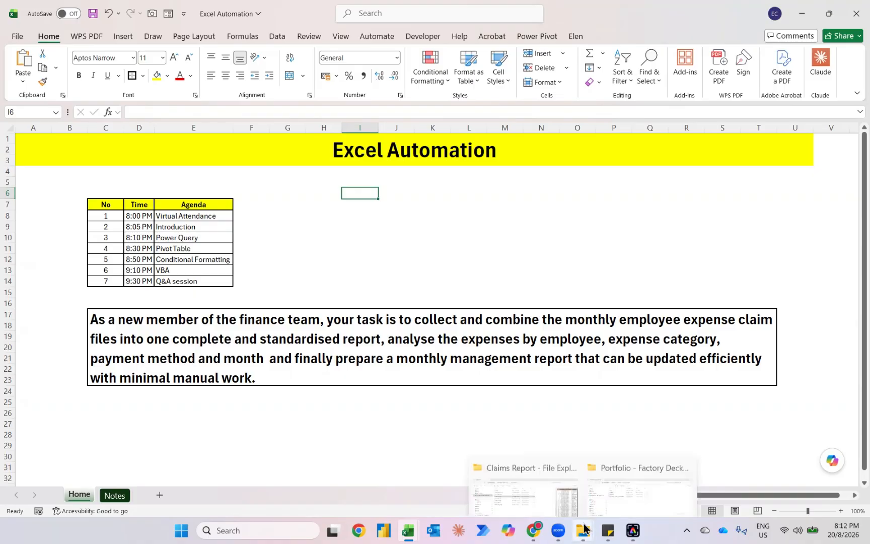
pyautogui.click(562, 487)
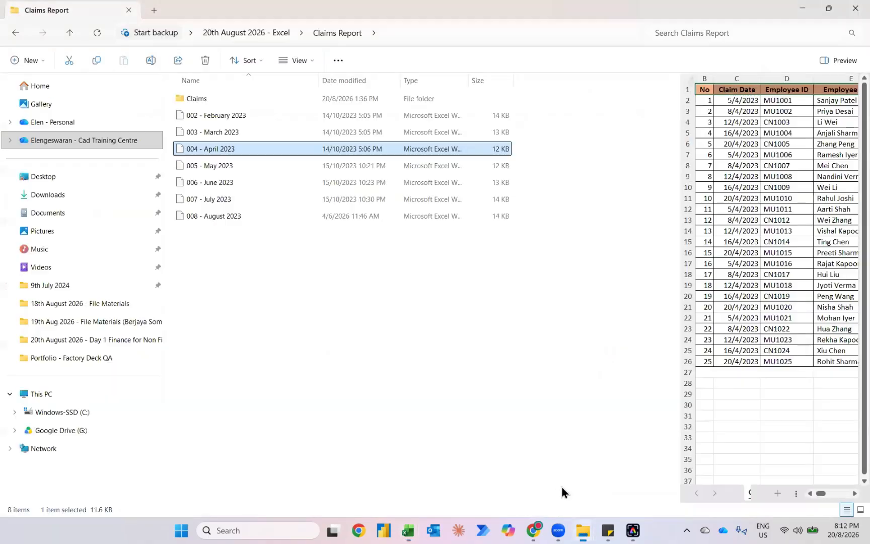
pyautogui.click(231, 132)
pyautogui.hotkey('alt', 'Tab')
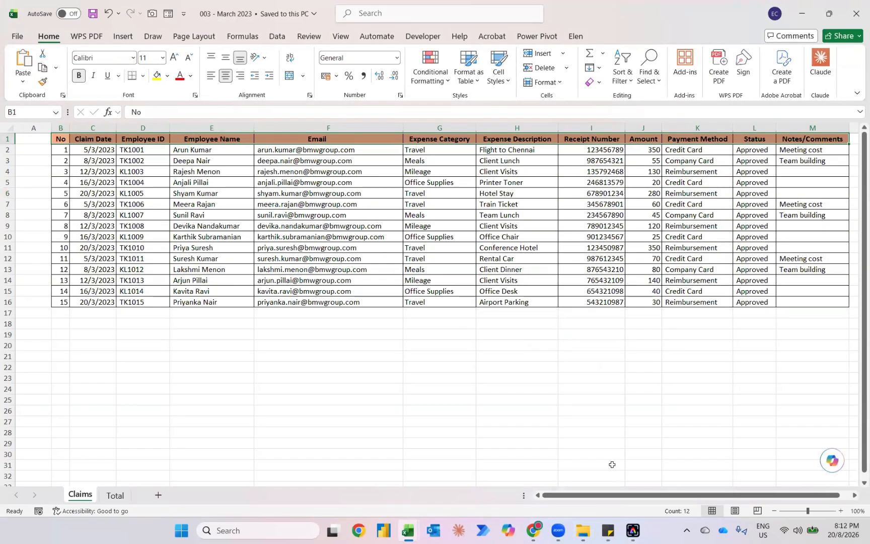
# - Examine the March claims table at 140% zoom, from Claim Date across to Notes/Comments, and close the workbook
pyautogui.click(841, 511)
pyautogui.click(841, 511)
pyautogui.click(841, 511)
pyautogui.click(841, 511)
pyautogui.hotkey('ctrl', 'Home')
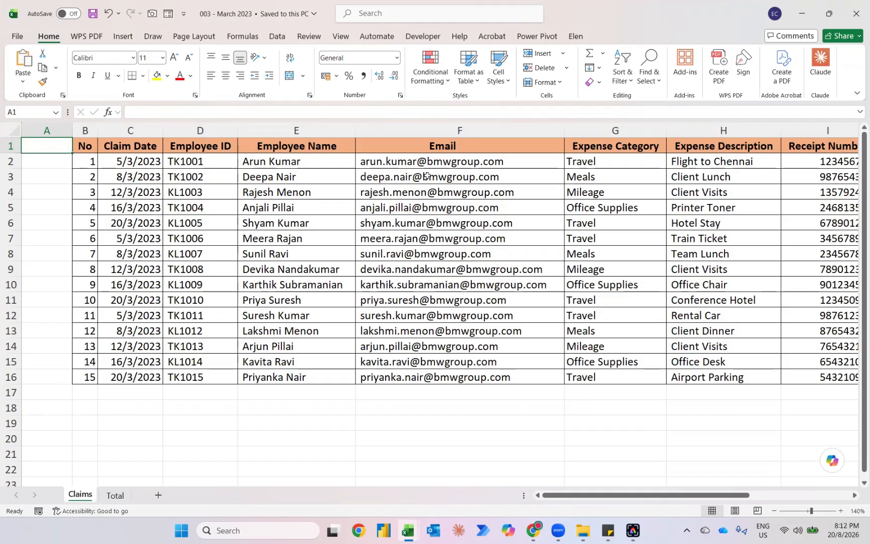
pyautogui.hscroll(3, 456, 222)
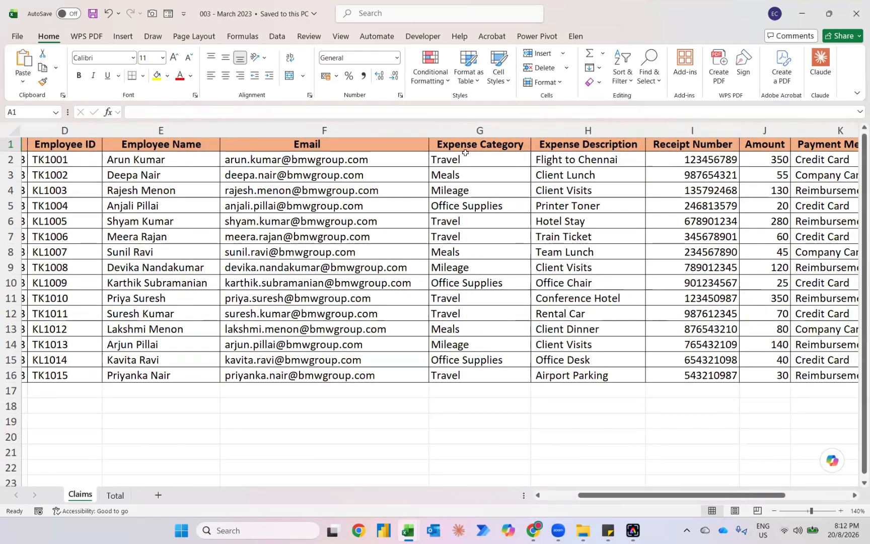
pyautogui.hscroll(1, 468, 221)
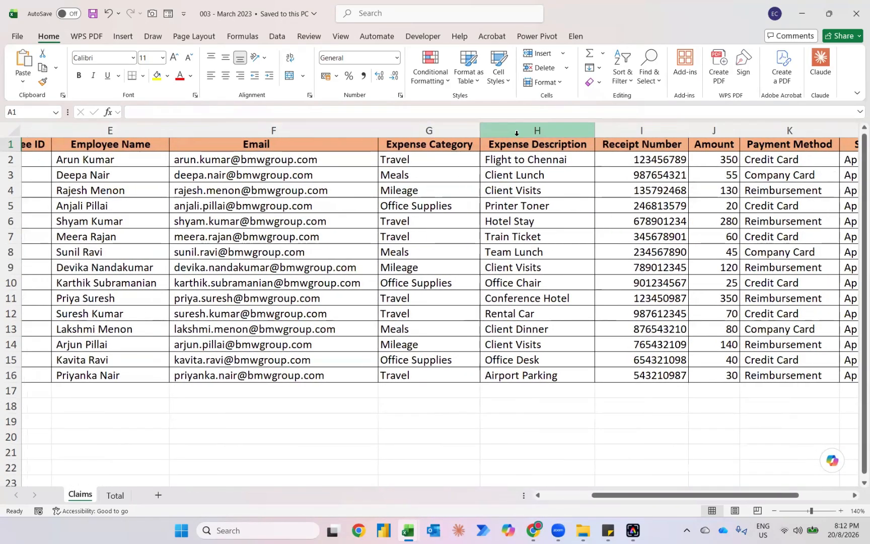
pyautogui.hscroll(1, 533, 240)
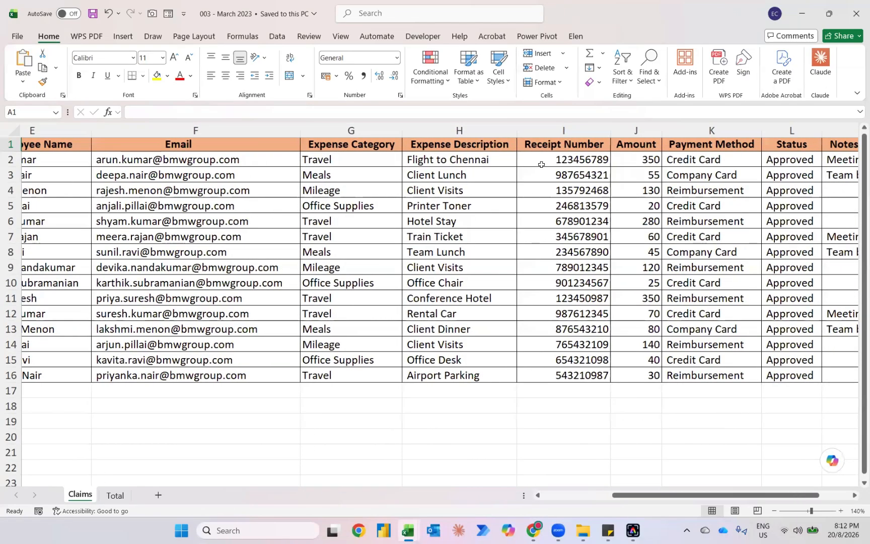
pyautogui.hscroll(1, 562, 222)
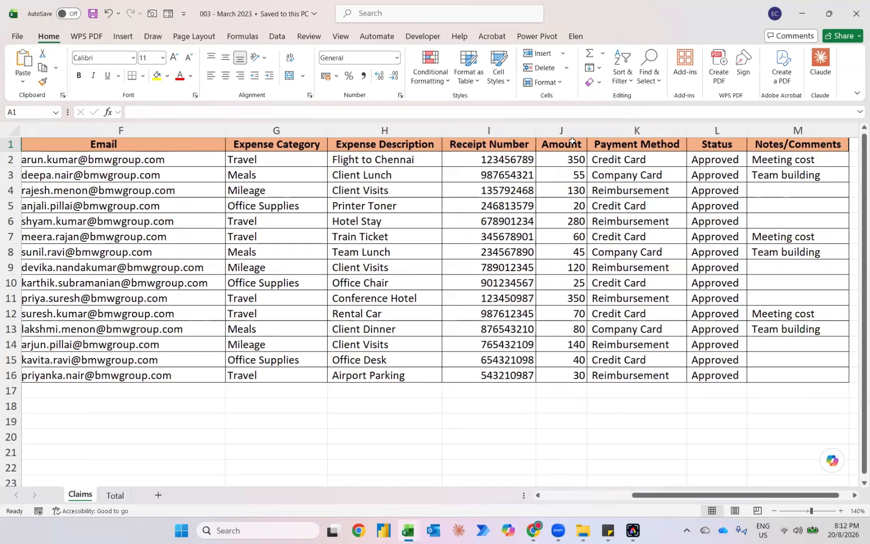
pyautogui.hscroll(1, 564, 224)
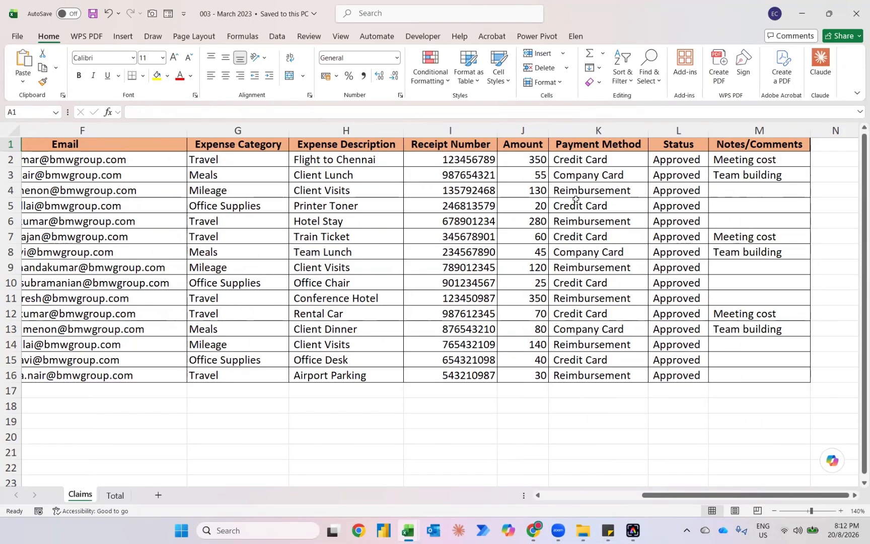
pyautogui.hscroll(5, 576, 205)
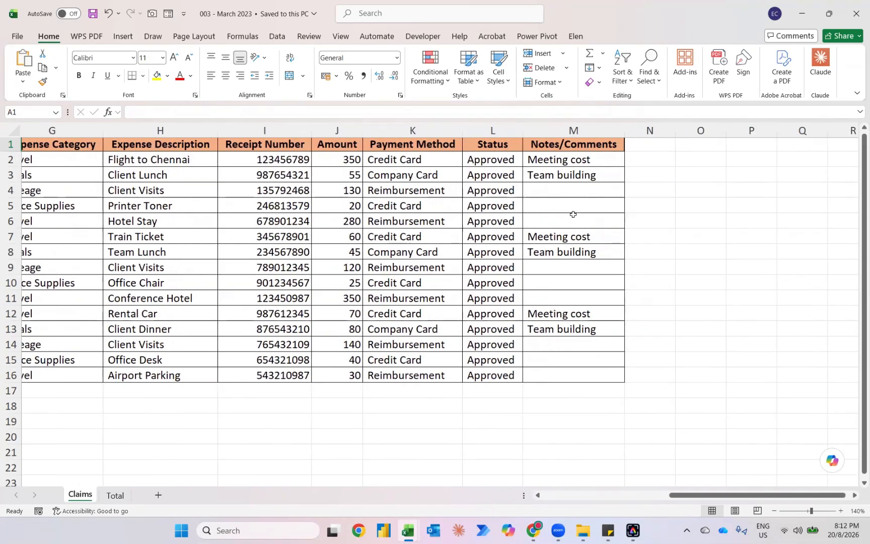
pyautogui.hotkey('ctrl', 'Home')
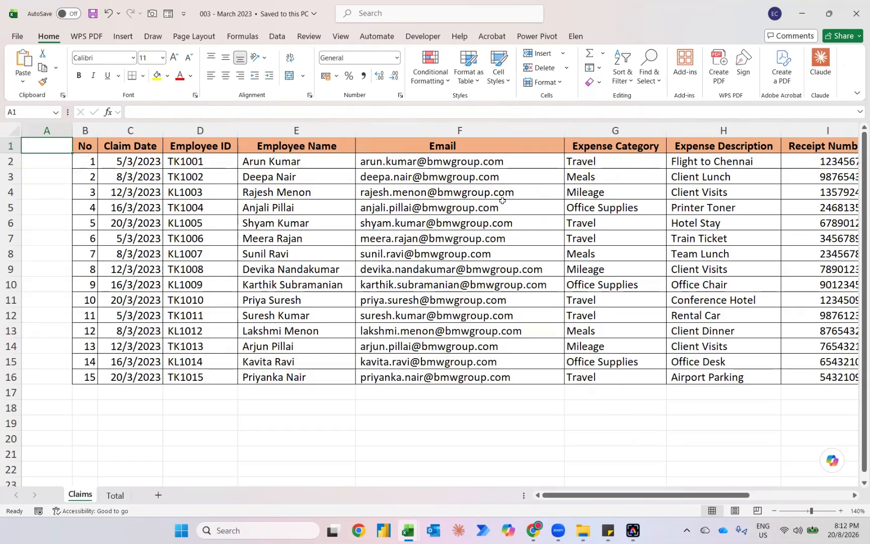
pyautogui.hscroll(1, 502, 200)
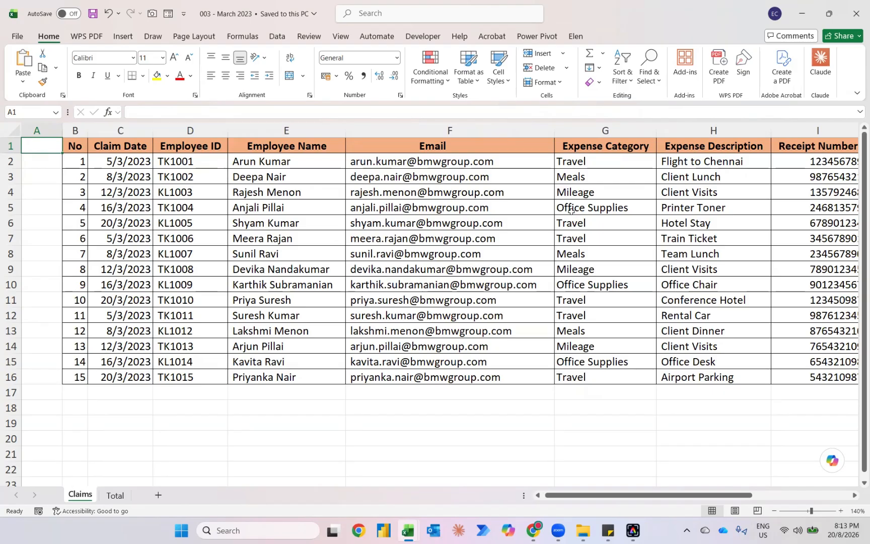
pyautogui.click(850, 17)
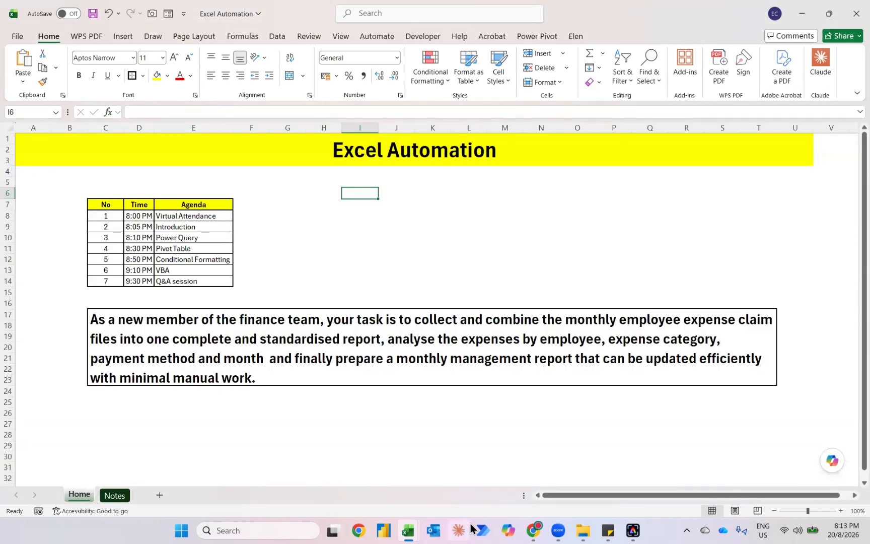
# - Review the monthly claim files in the Claims Report folder and return to the Excel Automation workbook
pyautogui.moveTo(582, 530)
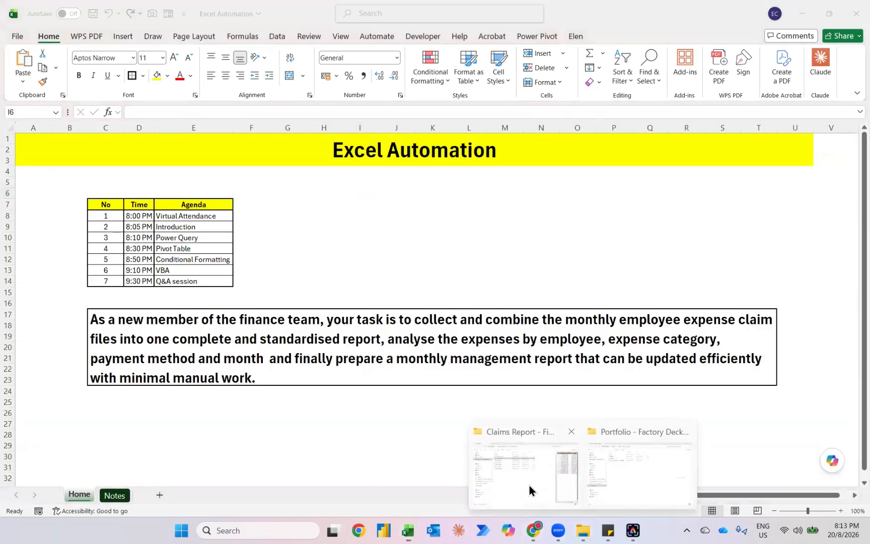
pyautogui.click(529, 486)
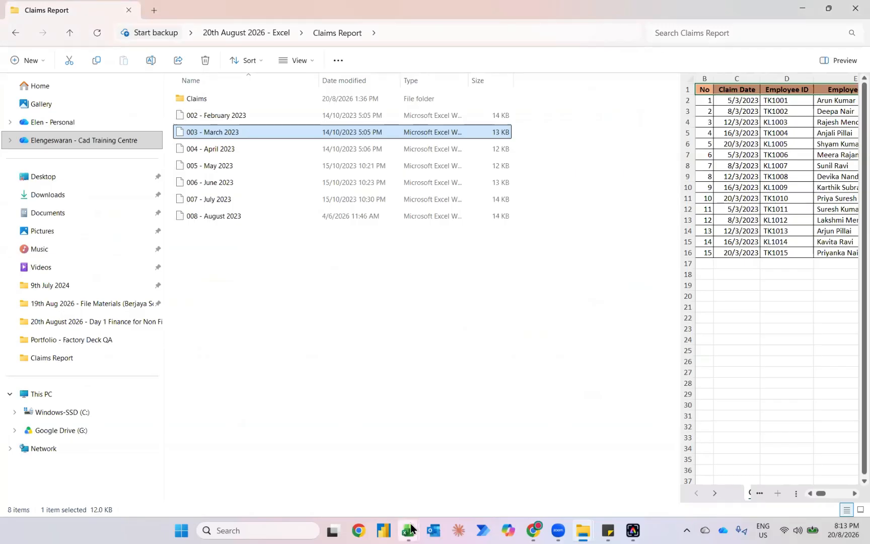
pyautogui.moveTo(408, 530)
pyautogui.click(367, 477)
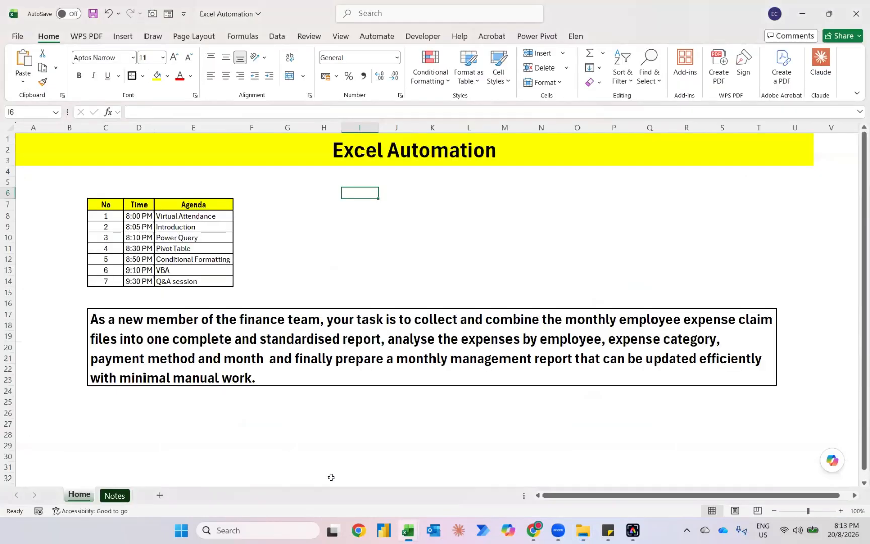
# - Enter the heading "Power Query" in A12 of the Notes sheet, below the topic list
pyautogui.click(115, 495)
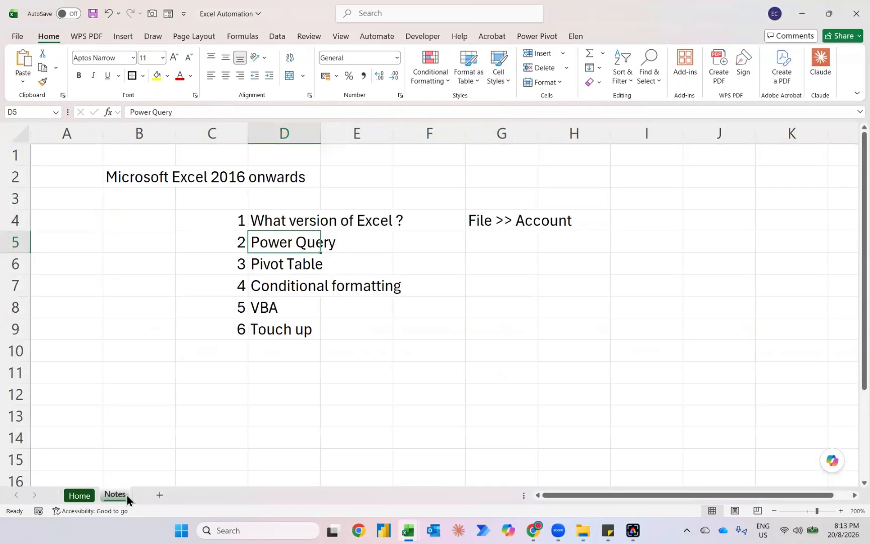
pyautogui.click(841, 511)
pyautogui.click(841, 511)
pyautogui.scroll(-1, 110, 443)
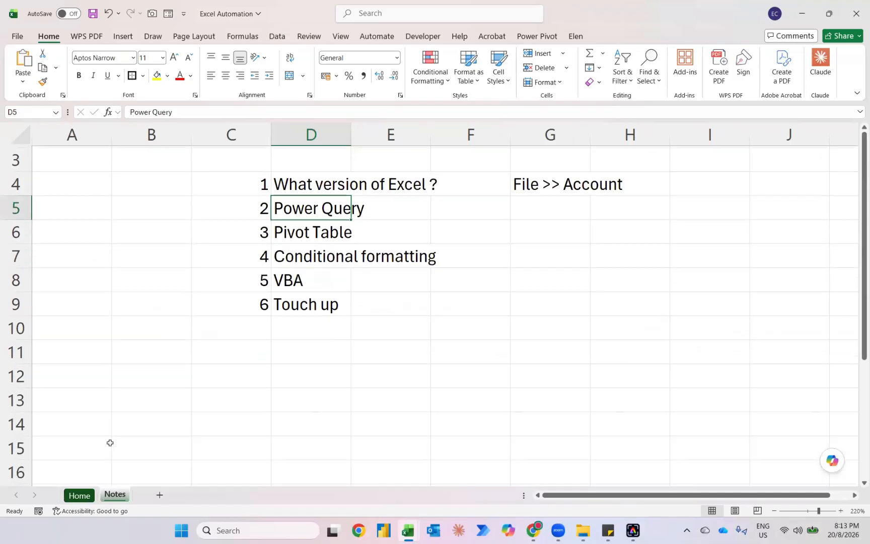
pyautogui.scroll(-1, 101, 398)
pyautogui.click(85, 330)
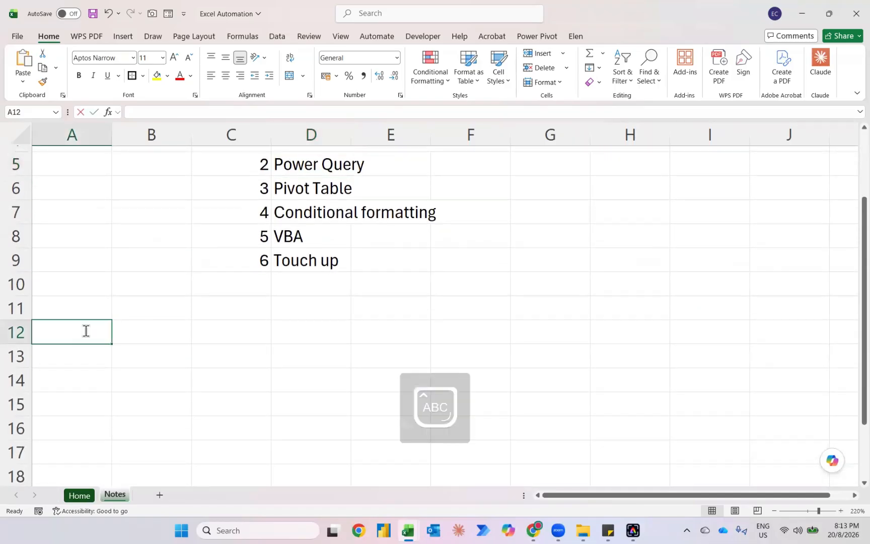
pyautogui.write('Power Q')
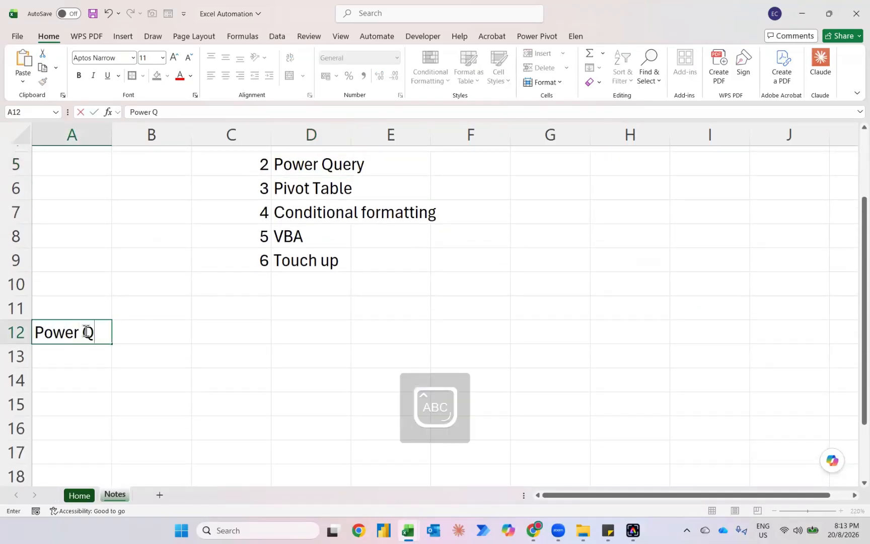
pyautogui.write('uery')
pyautogui.press('Return')
# - Enter the note "blh import data" in C12 beside the Power Query heading
pyautogui.press('Up')
pyautogui.press('Right')
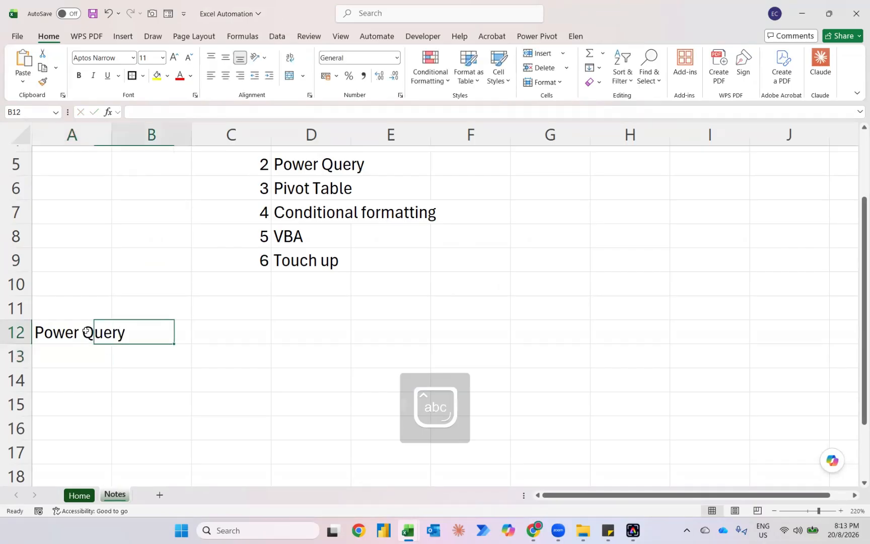
pyautogui.press('Right')
pyautogui.write('blh i')
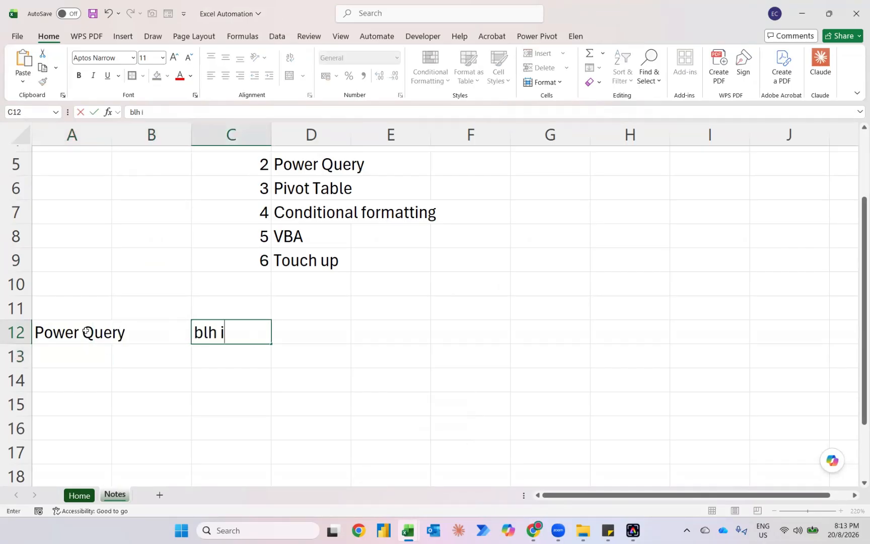
pyautogui.write('mpo')
pyautogui.press('BackSpace')
pyautogui.write('port d')
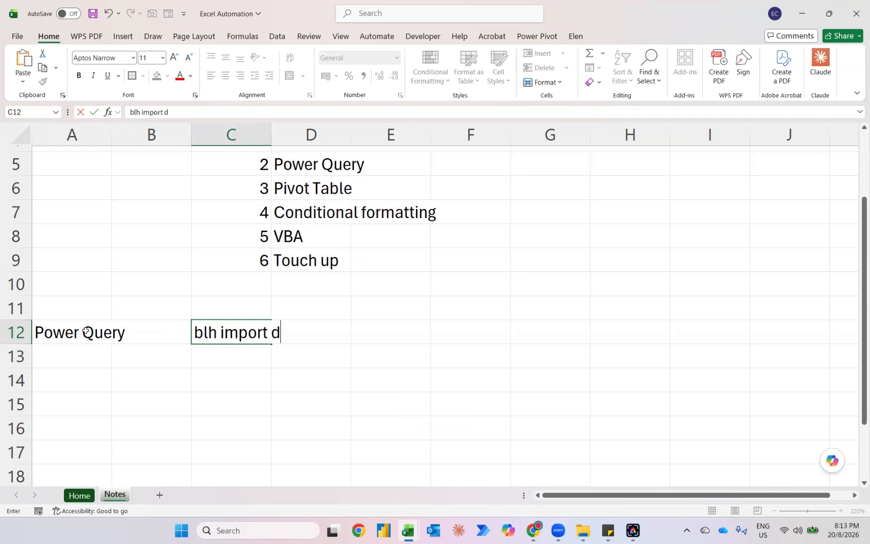
pyautogui.write('ata')
pyautogui.press('Return')
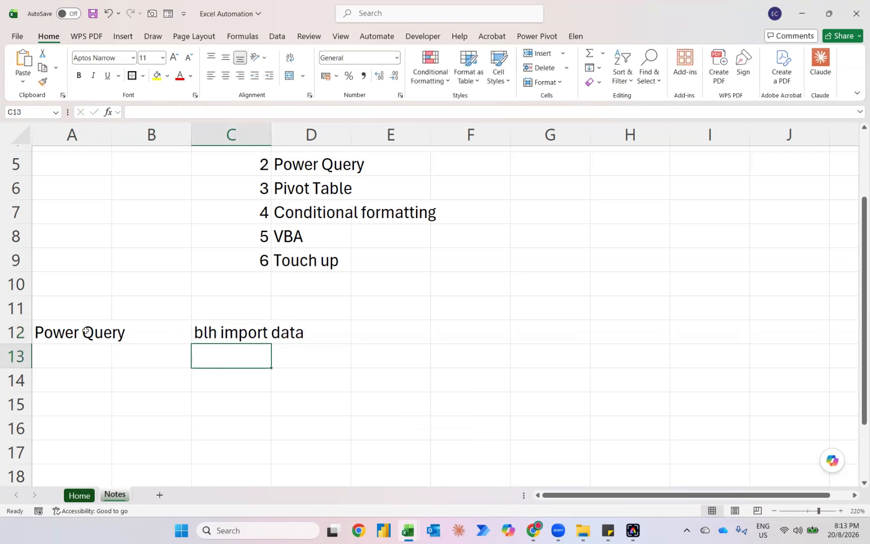
# - Enter the note "consolidate all data into one report" in C13, below the import data note
pyautogui.write('consol')
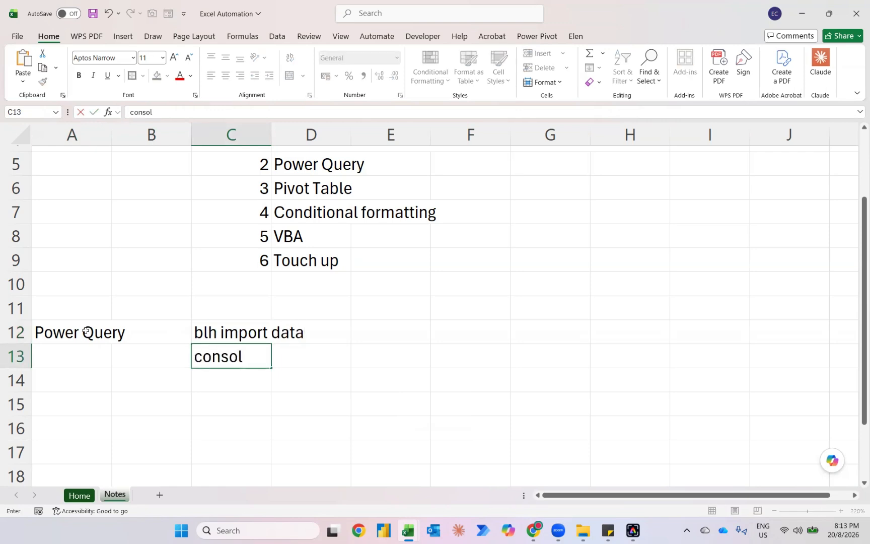
pyautogui.write('idate all ')
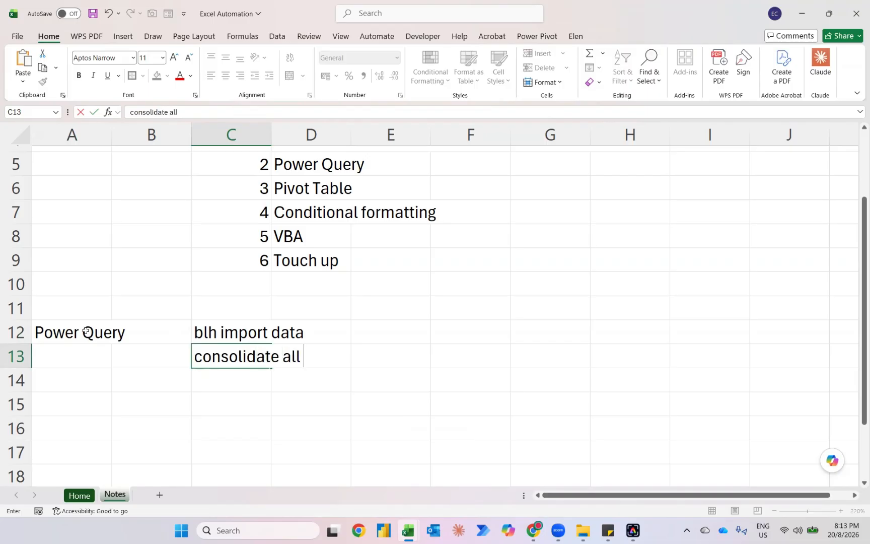
pyautogui.write('data in')
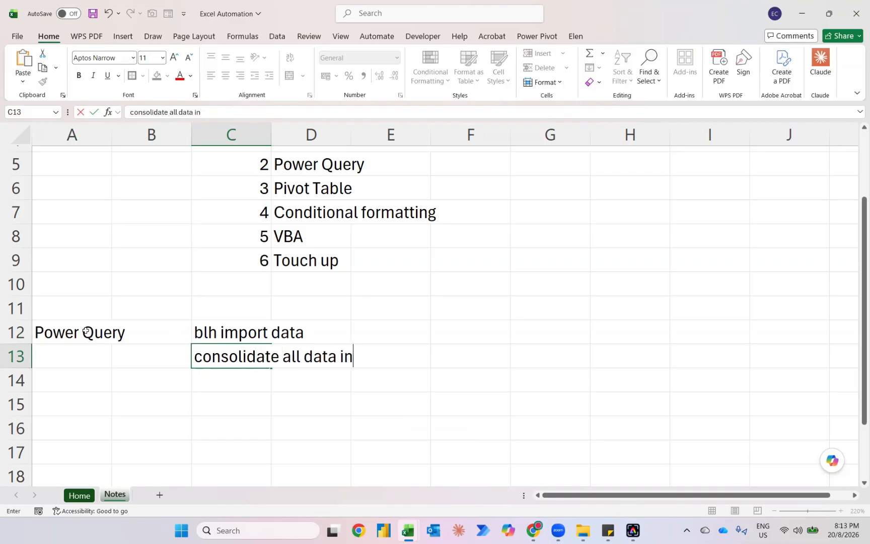
pyautogui.write('to one repr')
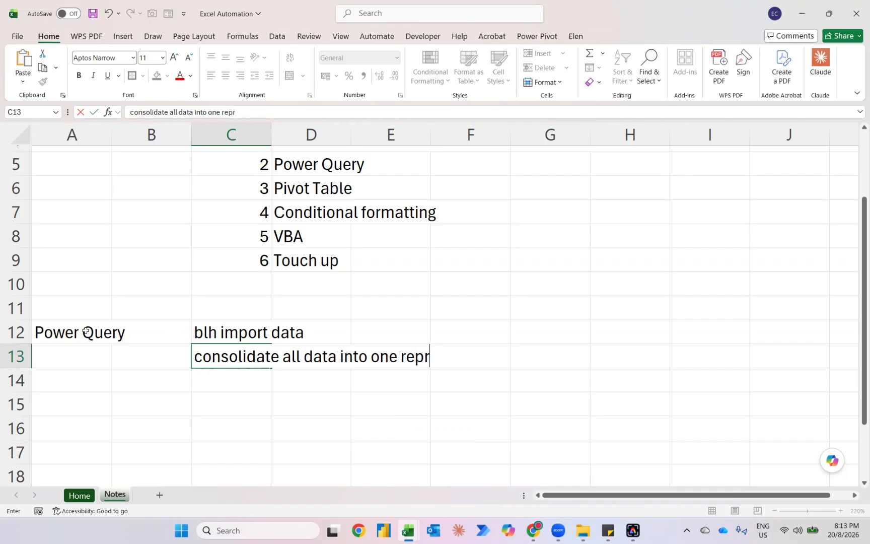
pyautogui.press('BackSpace')
pyautogui.write('ort')
pyautogui.press('Return')
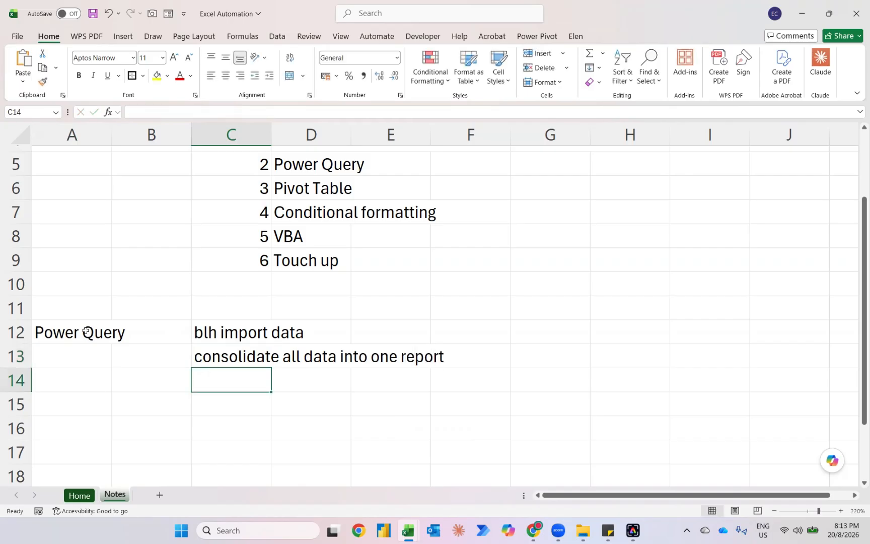
# - Enter the first Power Query instruction, "1. click data", in B15 of the Notes sheet
pyautogui.press('Up')
pyautogui.press('Up')
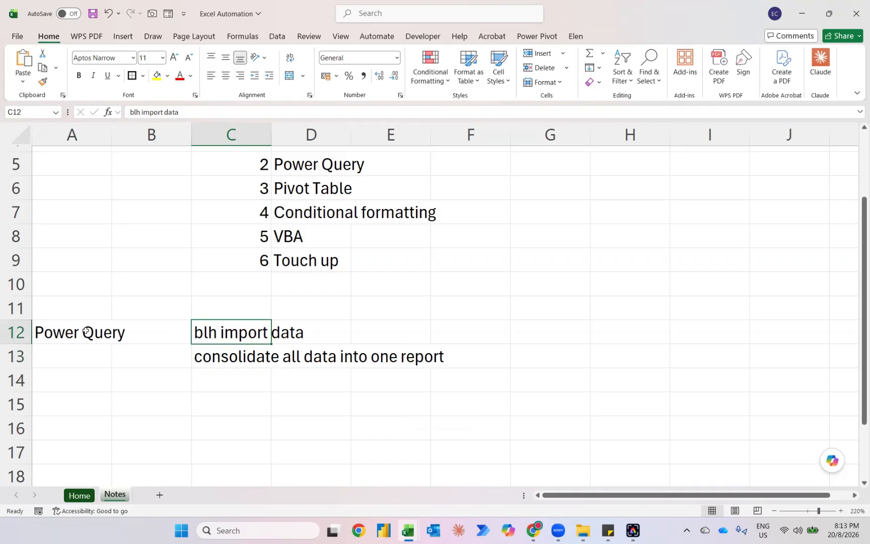
pyautogui.press('Down')
pyautogui.press('Down')
pyautogui.press('Down')
pyautogui.press('Left')
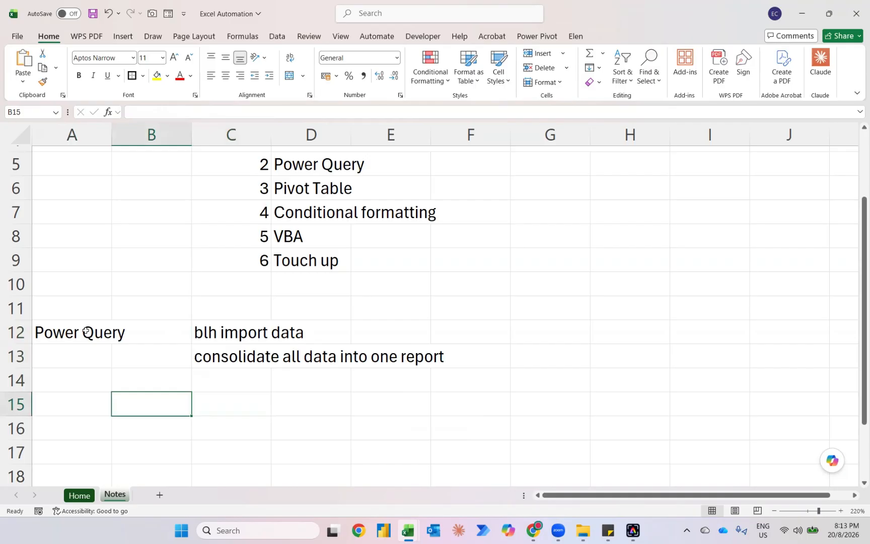
pyautogui.write('1. c')
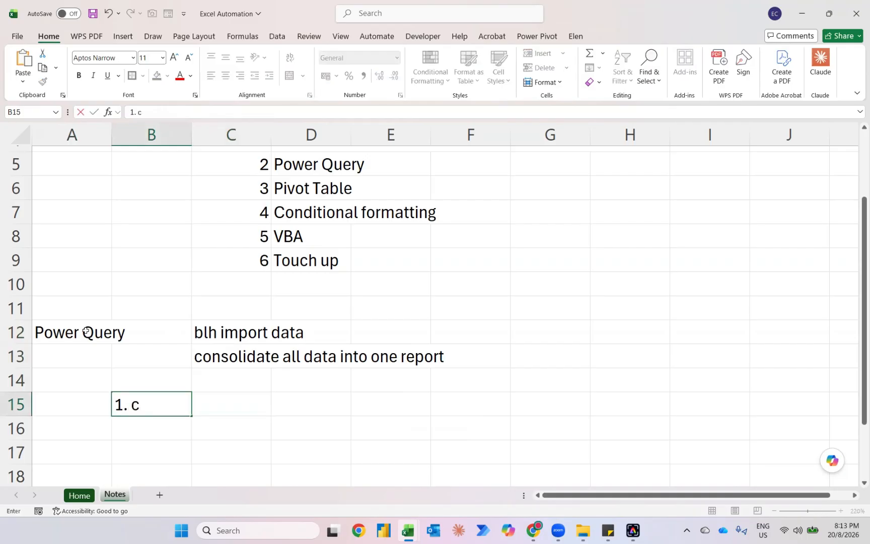
pyautogui.write('lick data')
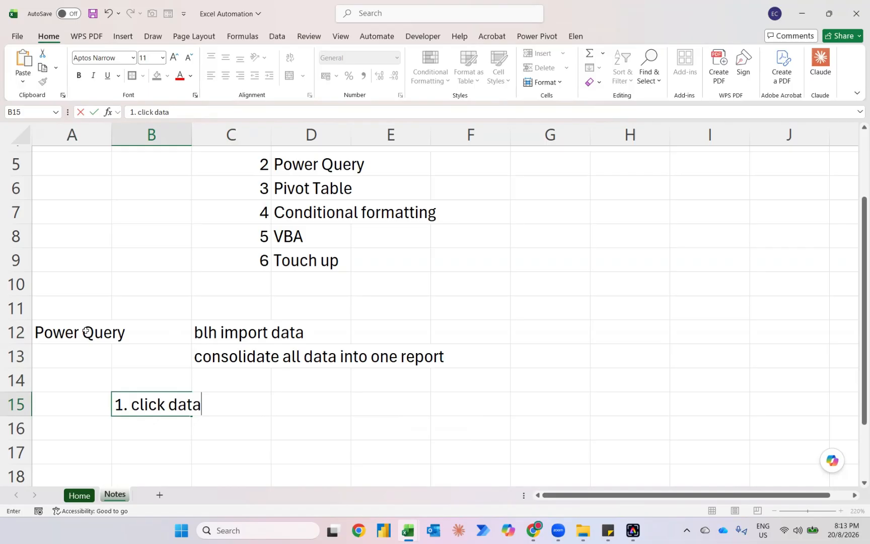
pyautogui.press('Return')
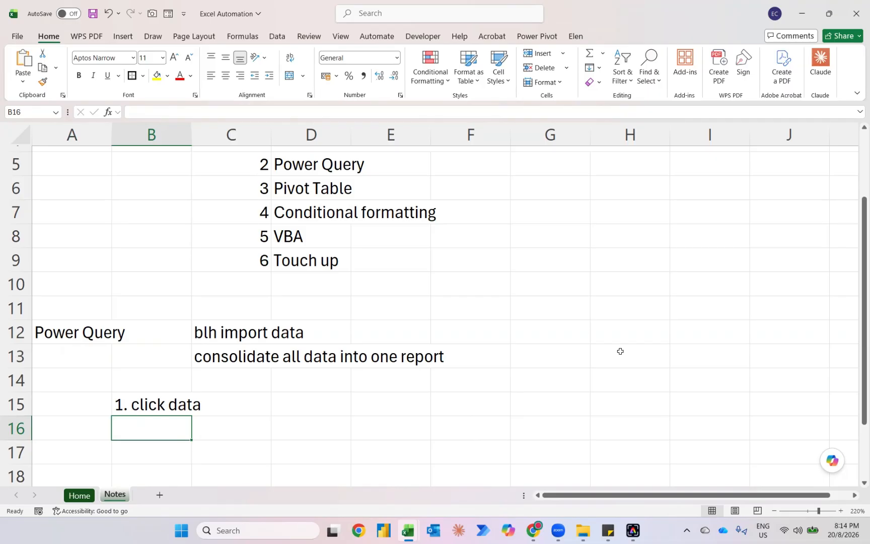
# - Extend the instruction in B15 with ">> click get data >> from file >> folder"
pyautogui.press('Up')
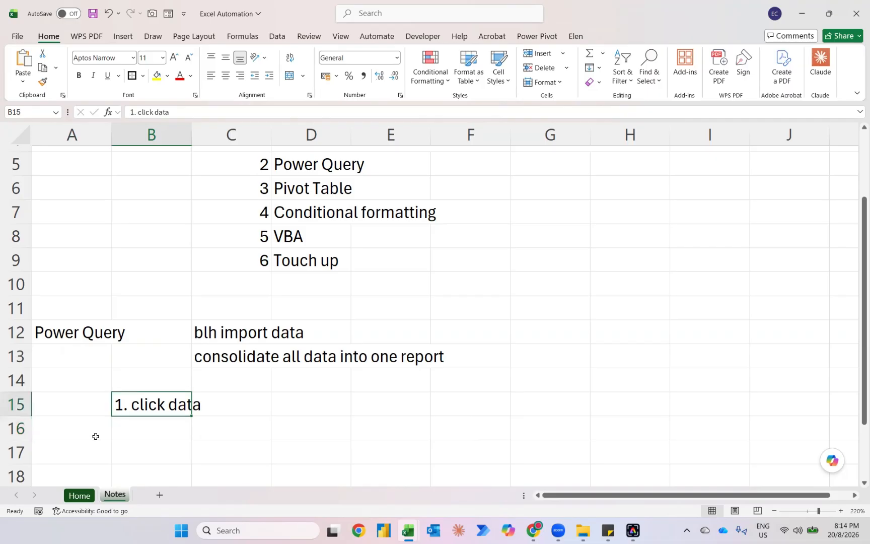
pyautogui.press('F2')
pyautogui.write('>> cli')
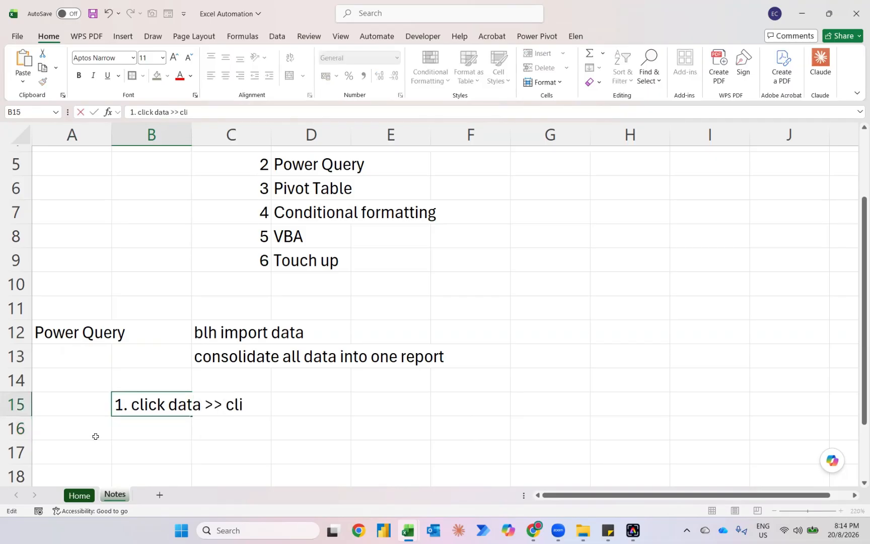
pyautogui.write('ck get data')
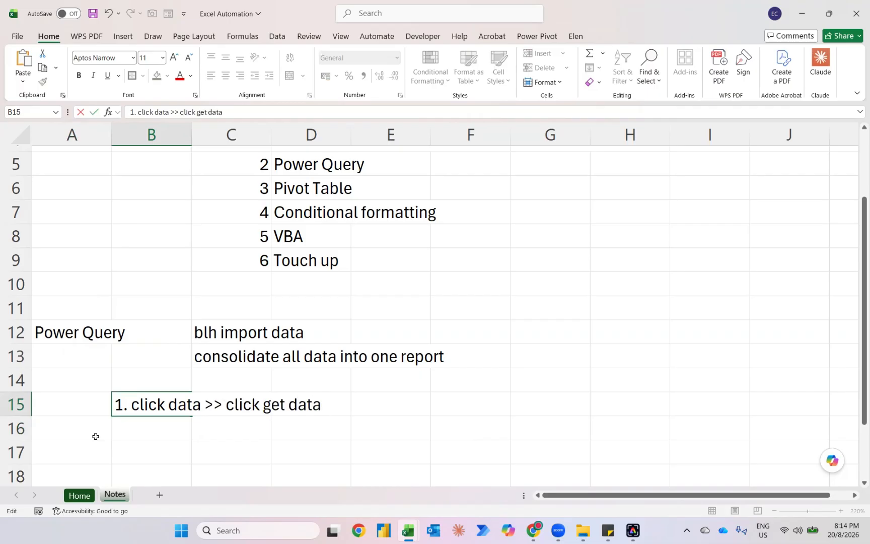
pyautogui.write(' >> from file >')
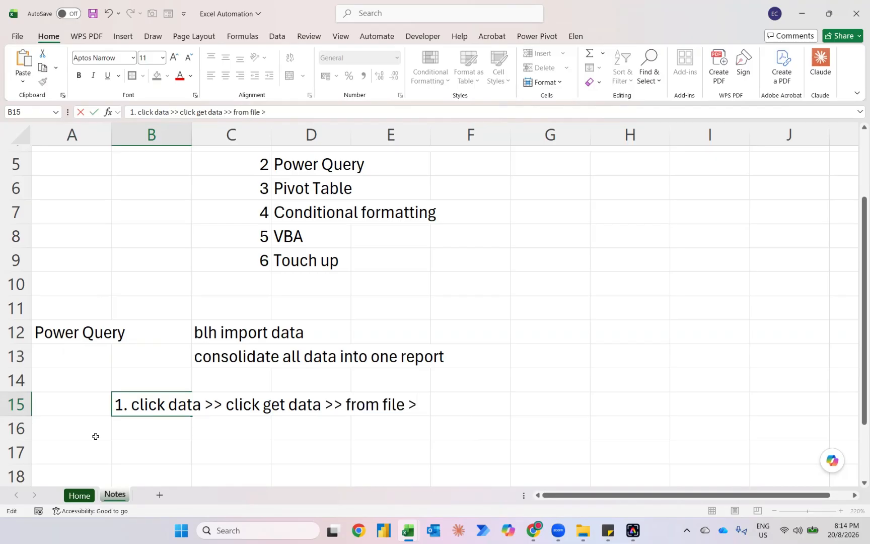
pyautogui.write('> folder')
pyautogui.press('Return')
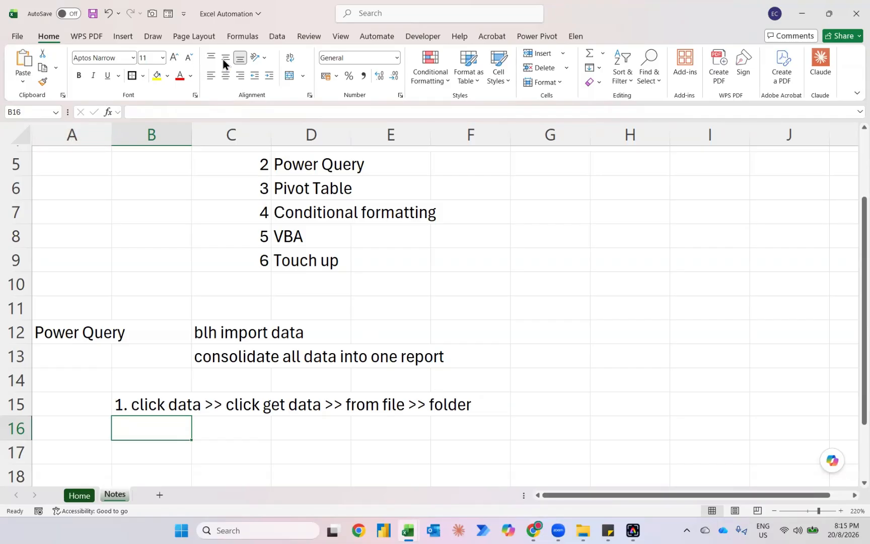
# - Look through the file sources that Get Data offers for importing, including the folder option
pyautogui.click(277, 37)
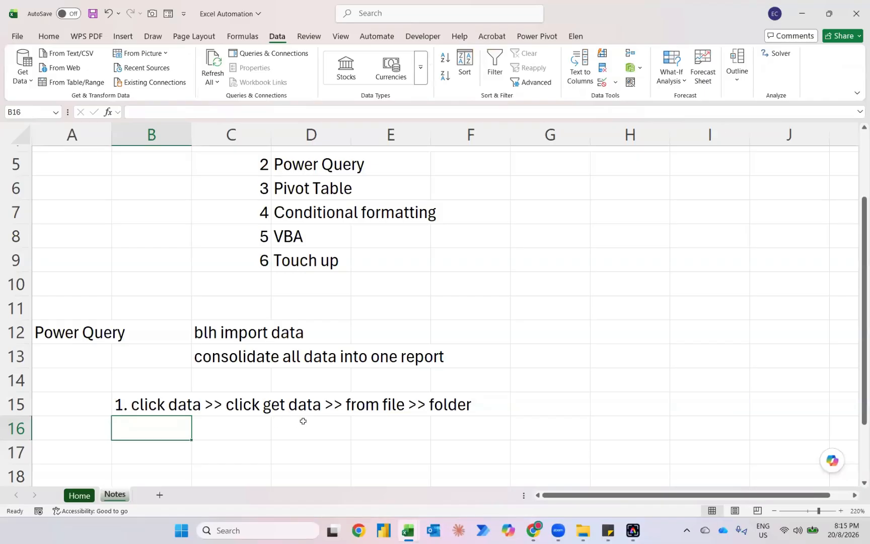
pyautogui.click(25, 77)
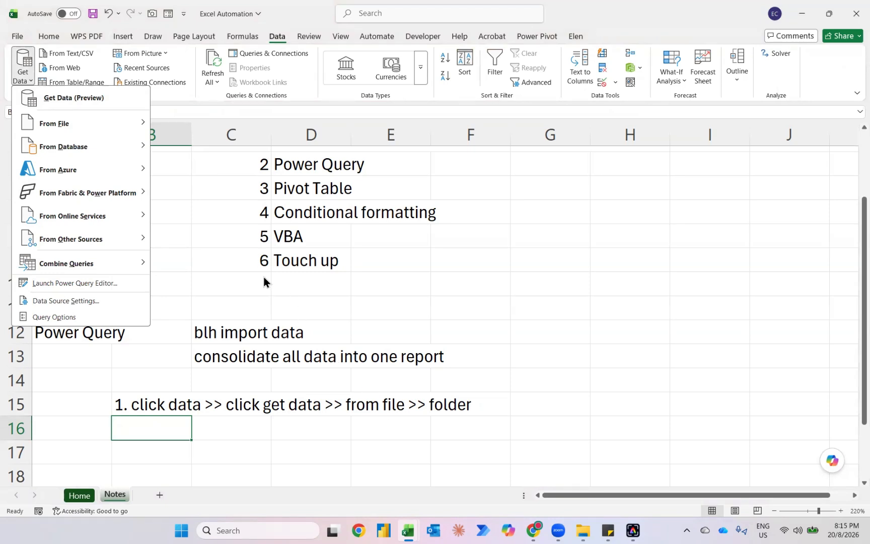
pyautogui.moveTo(78, 130)
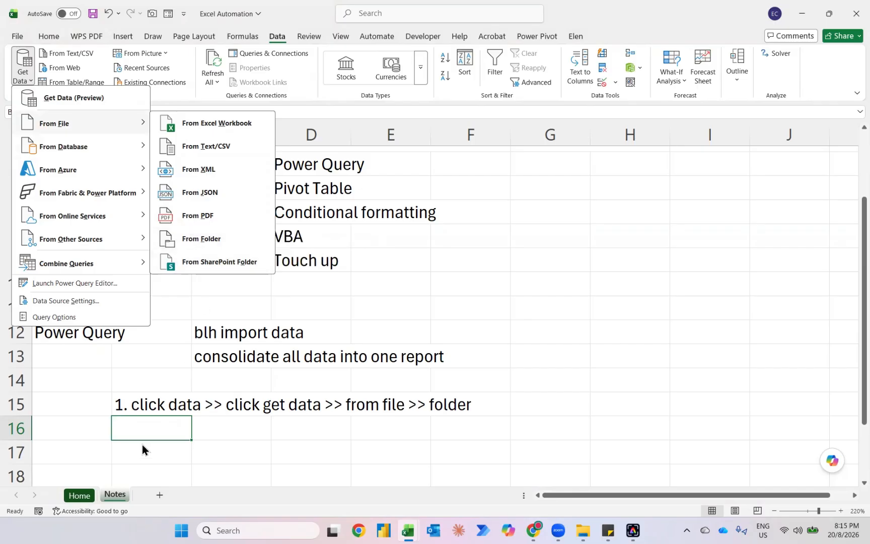
# - Enter the second instruction, "2. a box will appear >> choose folder", in B16
pyautogui.click(130, 434)
pyautogui.write('2.')
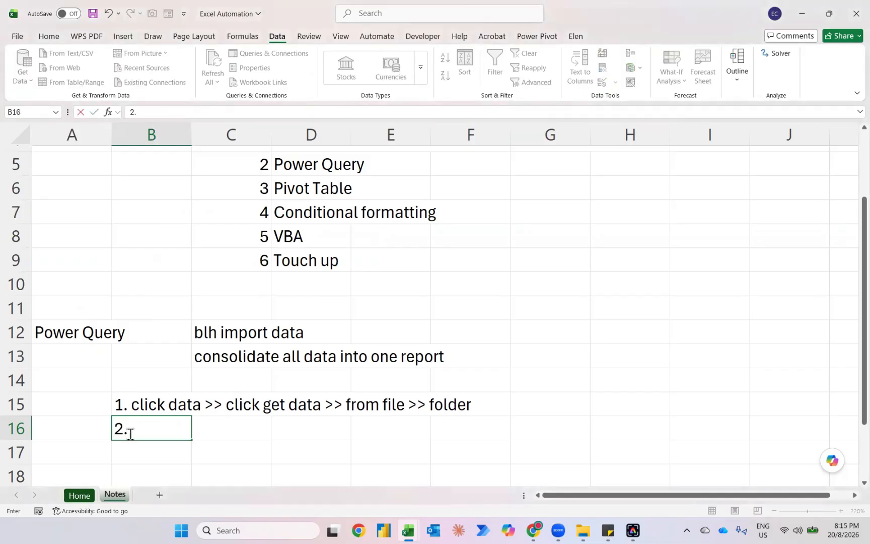
pyautogui.write(' a box will appe')
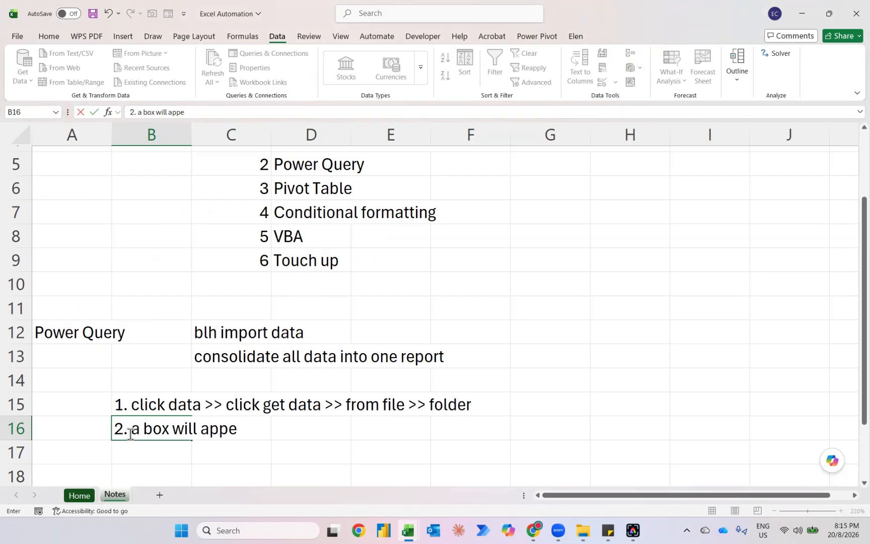
pyautogui.write('ar >> choose')
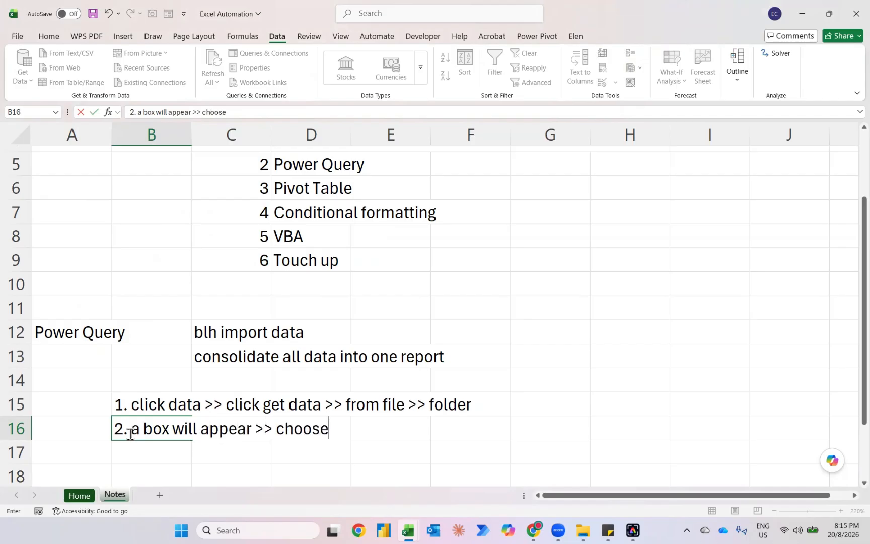
pyautogui.write(' folder')
pyautogui.press('Return')
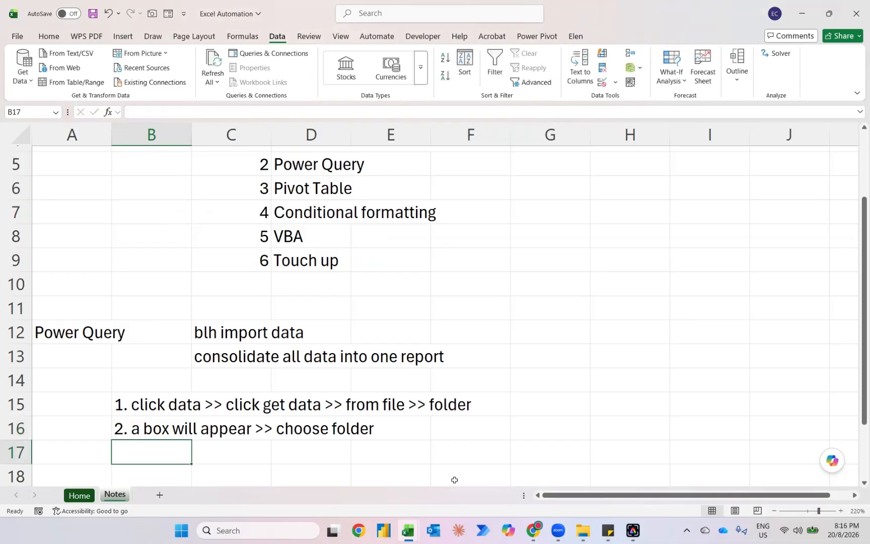
# - Switch to the Claims Report folder in File Explorer and check the Claims subfolder
pyautogui.moveTo(580, 530)
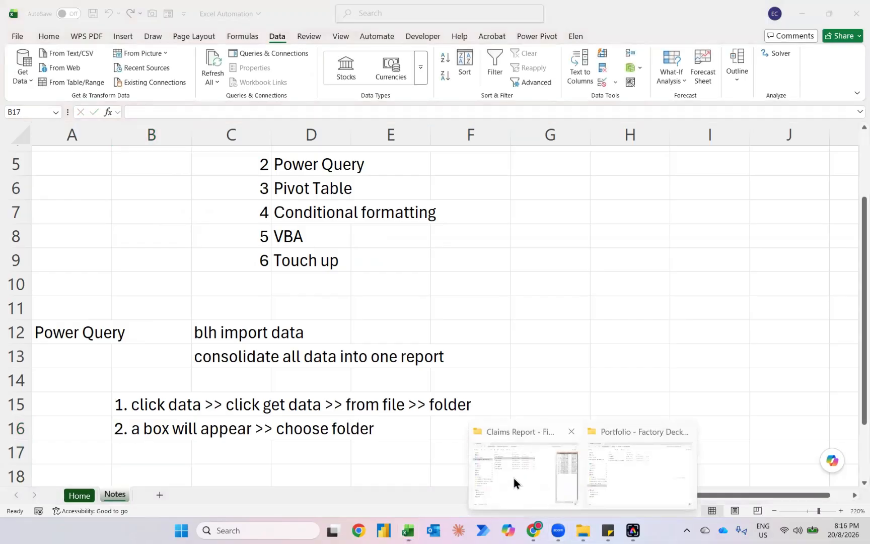
pyautogui.click(514, 478)
pyautogui.click(205, 103)
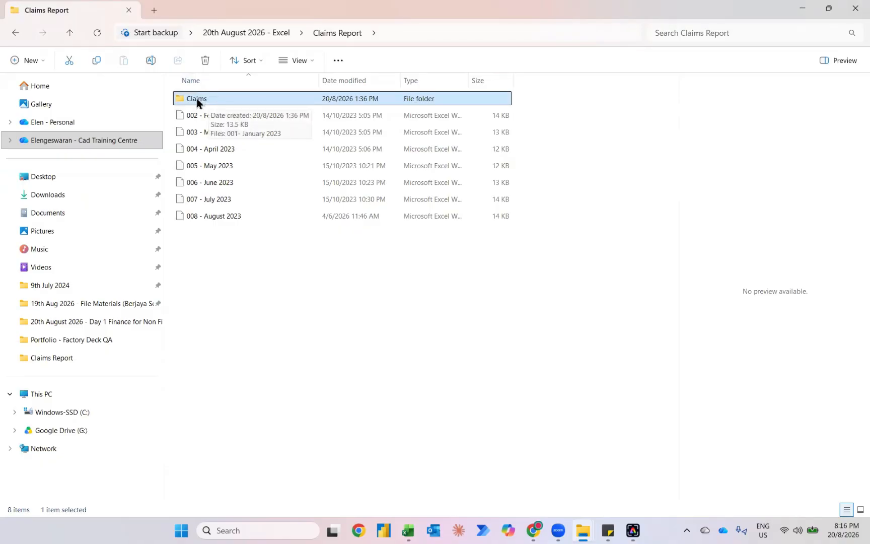
# - Return to the Excel Automation workbook and append the folder name "Claims", in quotation marks, to the instruction in B16
pyautogui.hotkey('alt', 'Tab')
pyautogui.press('Up')
pyautogui.press('F2')
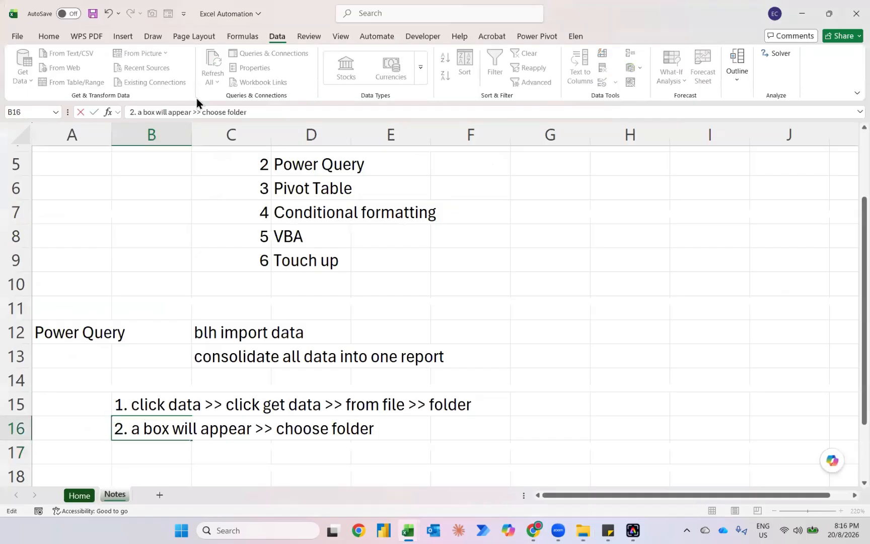
pyautogui.write('"Claims')
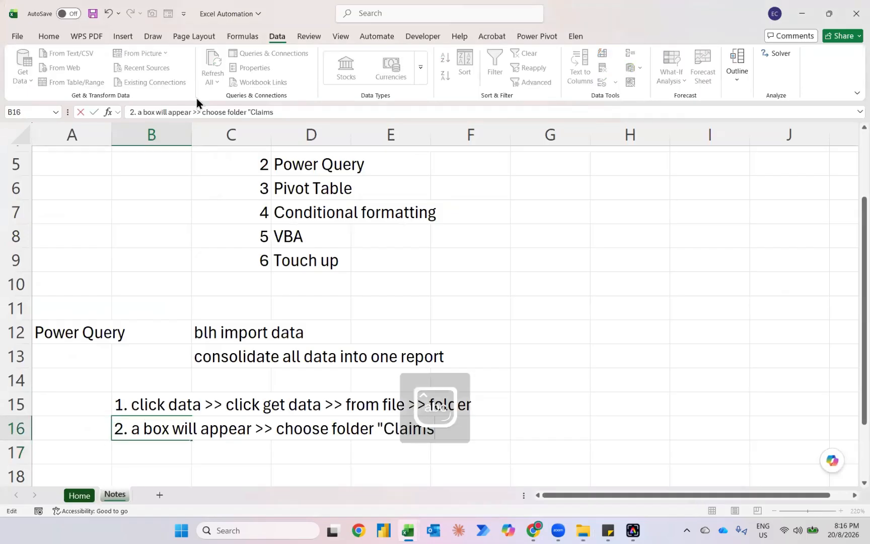
pyautogui.write('"')
pyautogui.press('Return')
# - Enter the third instruction, "3. another box will appear >> combine and load to", in B17
pyautogui.write('3. ')
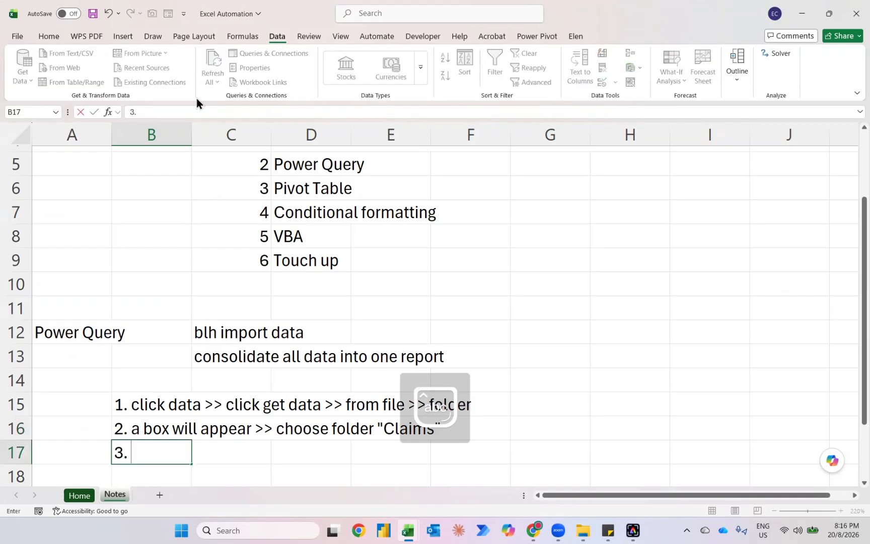
pyautogui.write('another box')
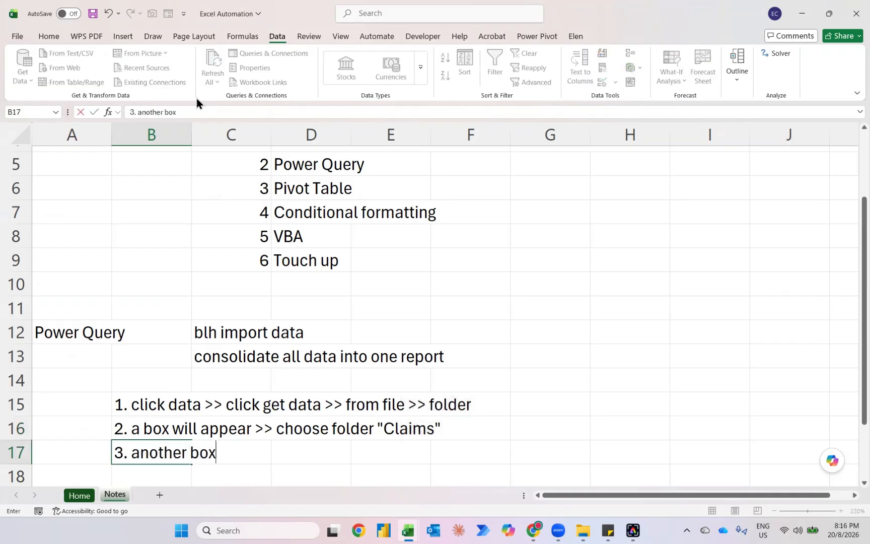
pyautogui.write(' will appea')
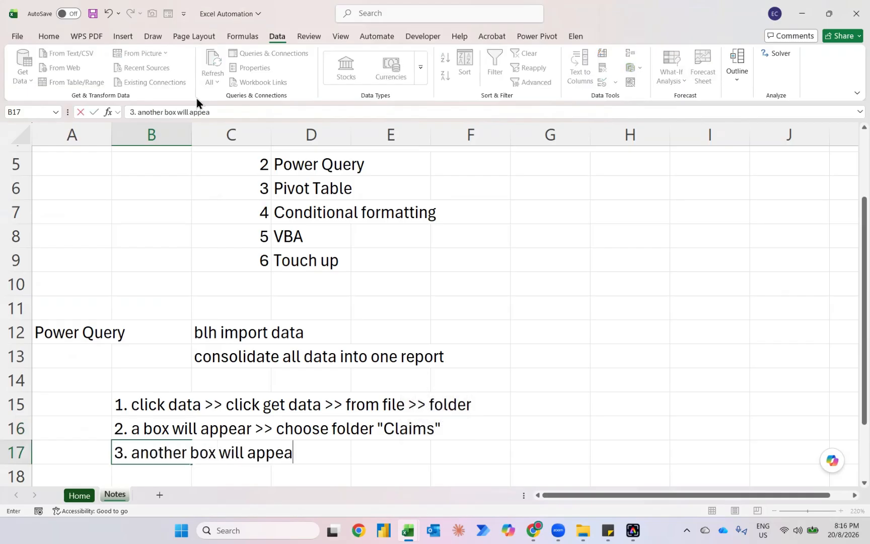
pyautogui.write('r >> combine and')
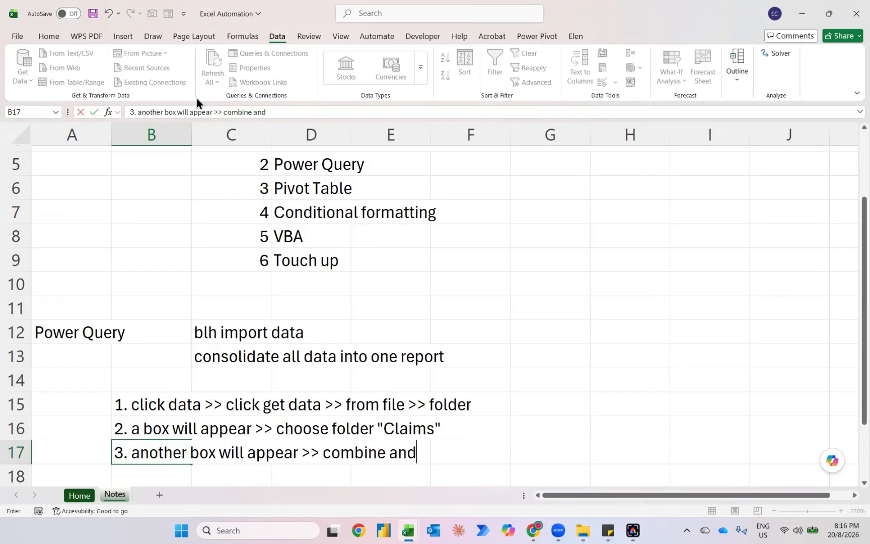
pyautogui.write(' load to')
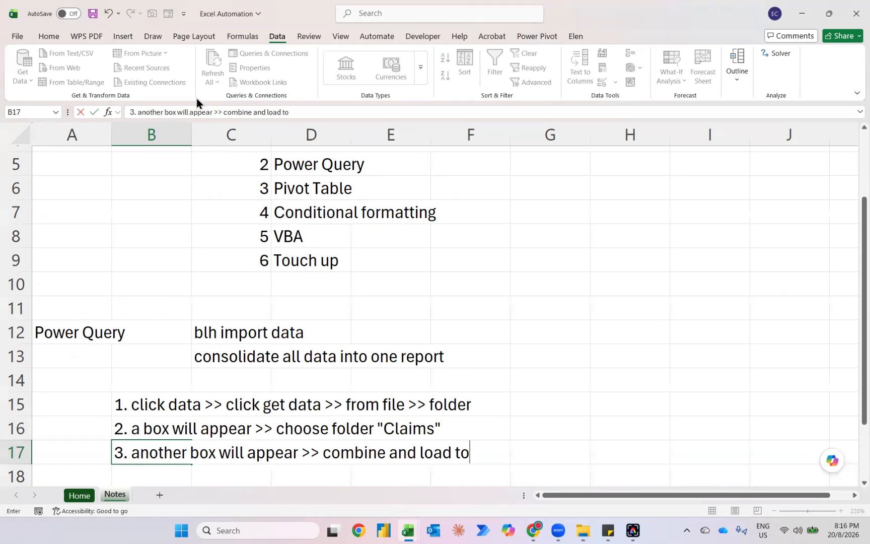
pyautogui.press('Return')
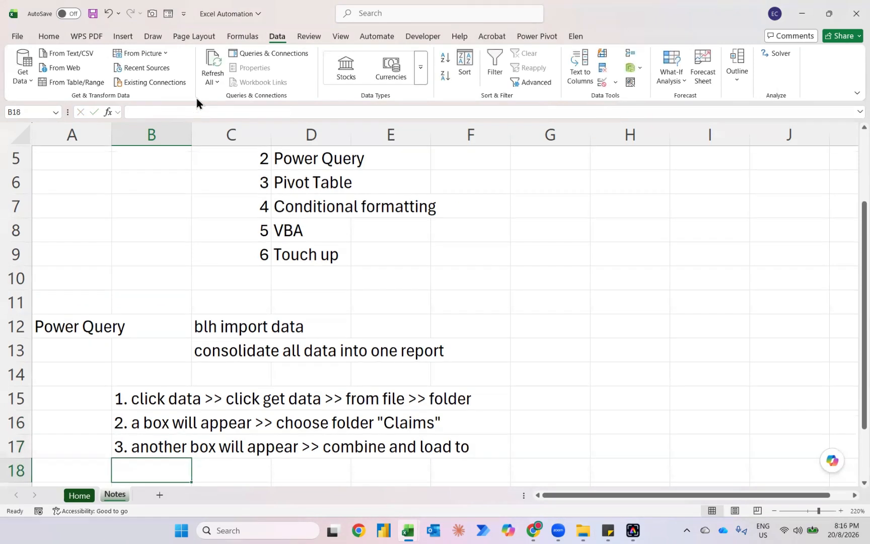
# - Enter the fourth instruction, "4. another box will appear >> pilih "Claims" worksheet", in B18
pyautogui.write('4.')
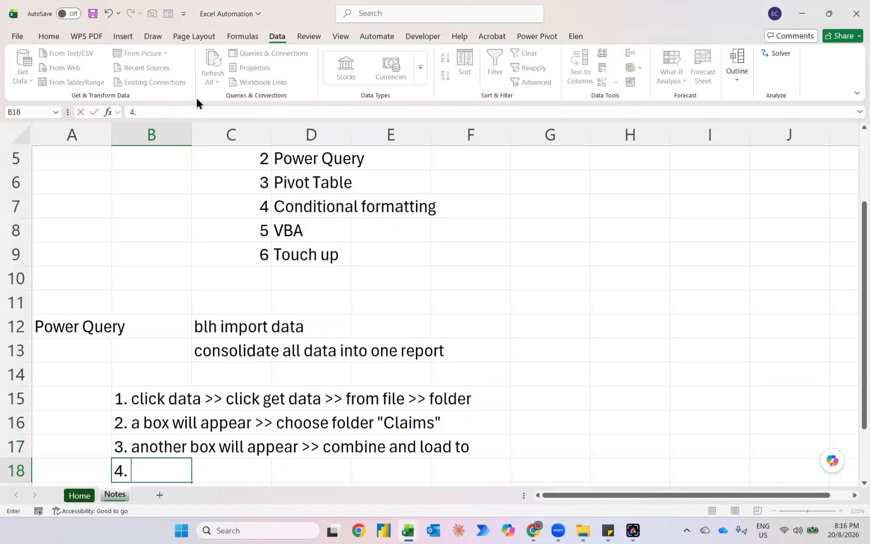
pyautogui.write(' anothe')
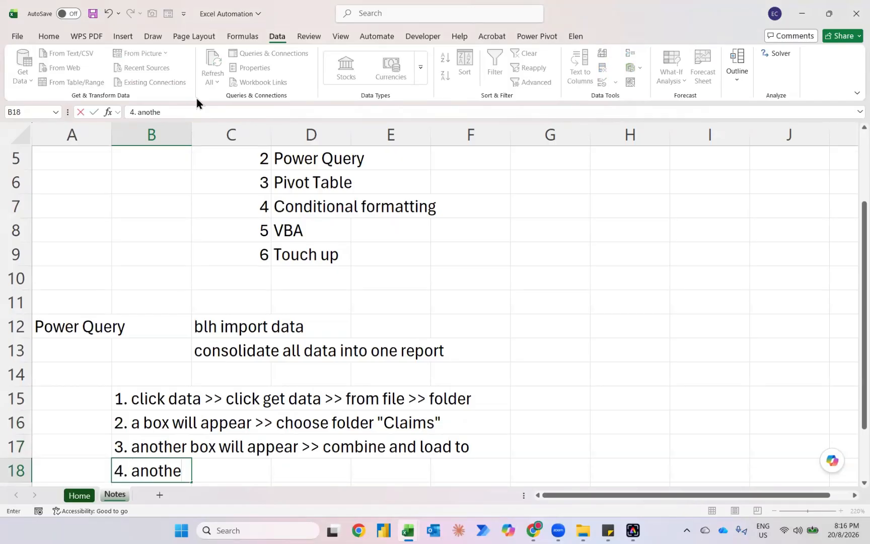
pyautogui.write('r box wil')
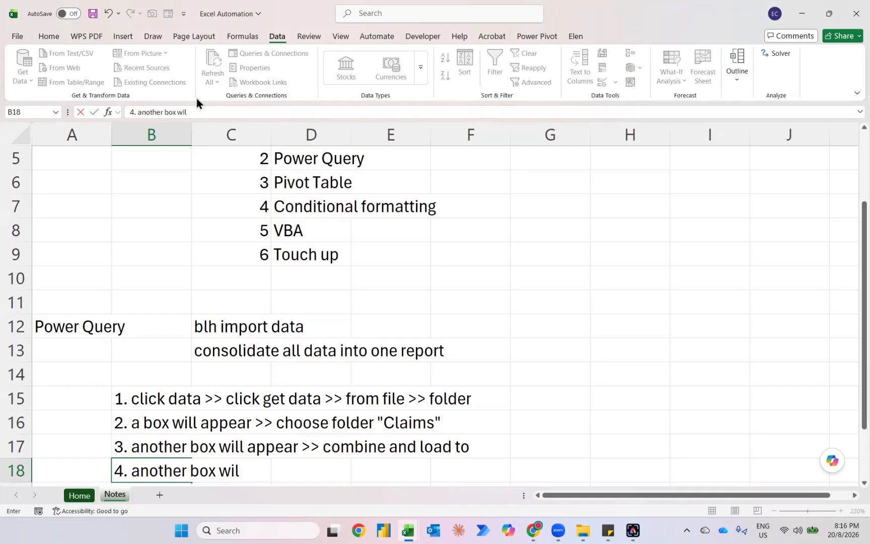
pyautogui.write('l appear >> ')
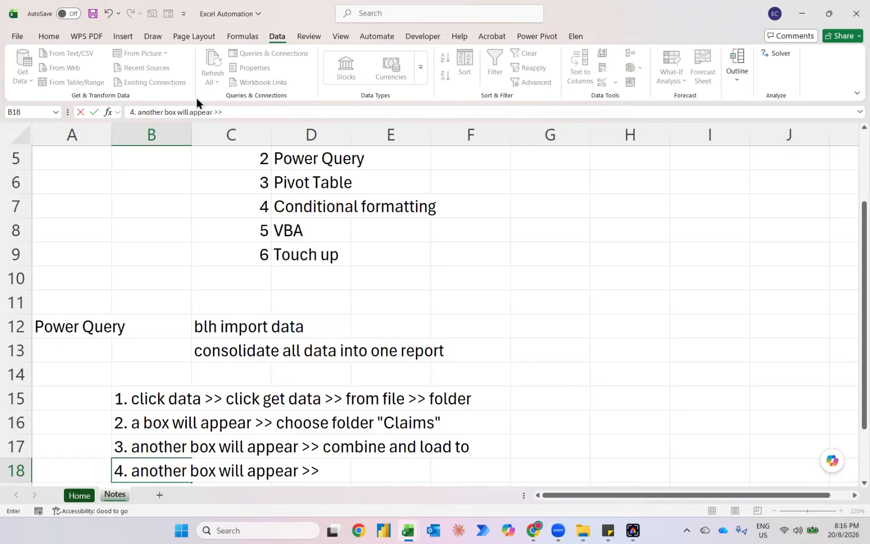
pyautogui.write('pilih "Claims')
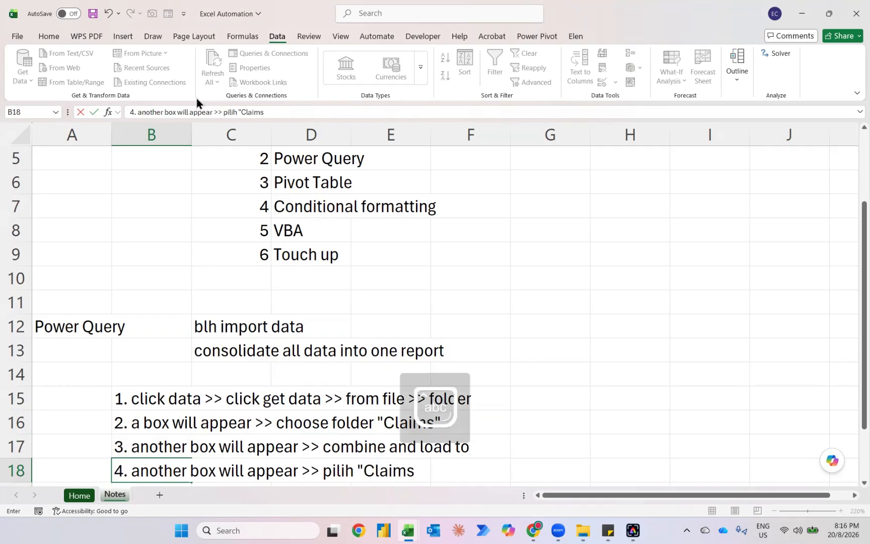
pyautogui.write('" worksheet')
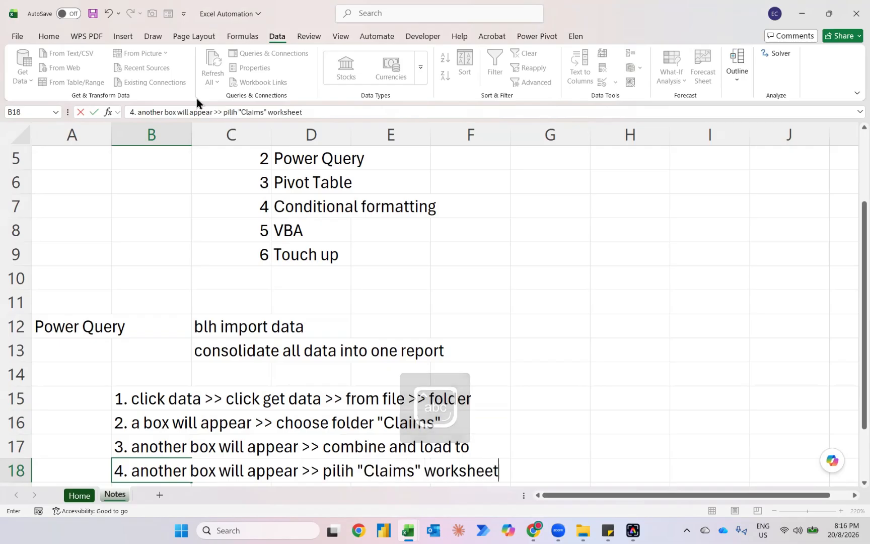
pyautogui.press('Return')
# - Enter the fifth instruction, "5. another box will appear >>> choose pivot table", in B19
pyautogui.write('5.')
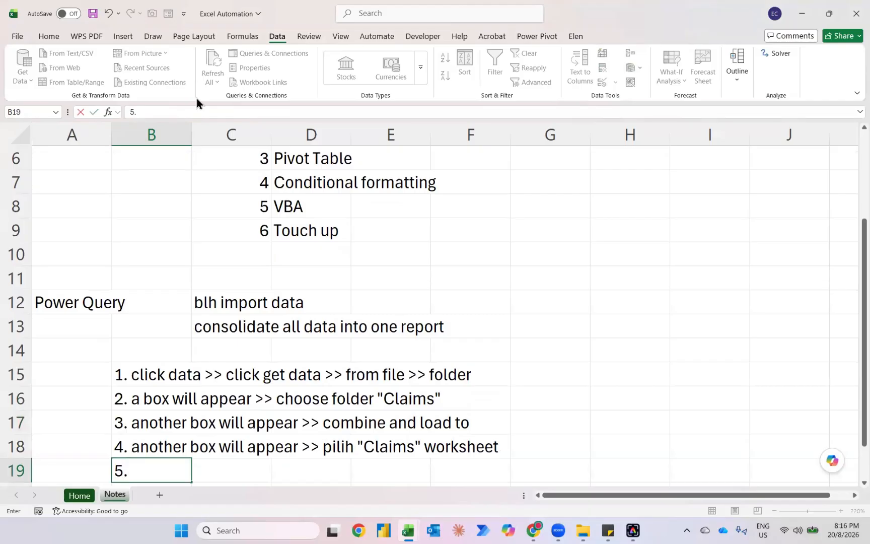
pyautogui.write(' another box wi')
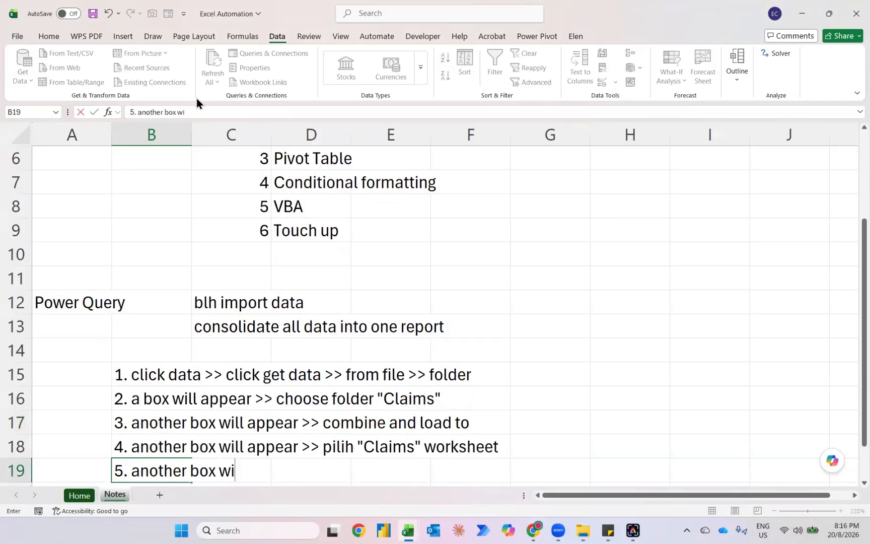
pyautogui.write('ll appear >>>')
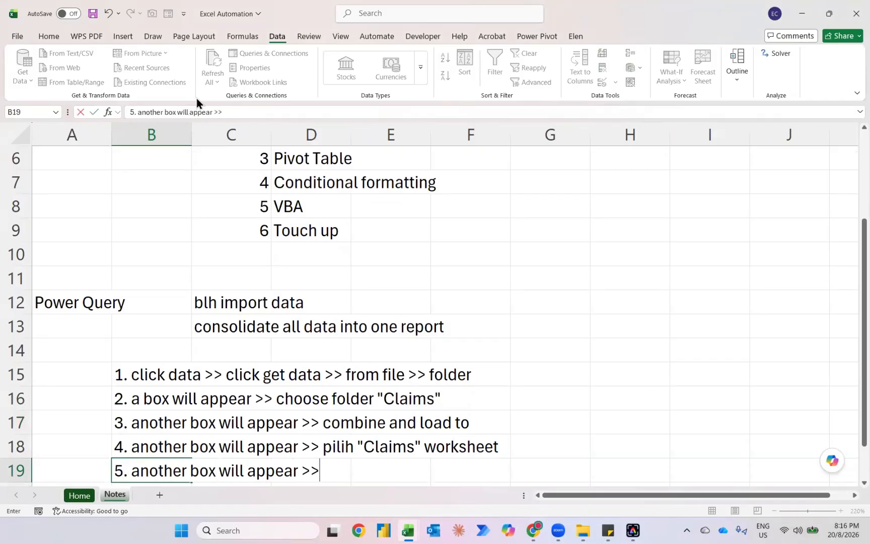
pyautogui.write(' choose piv')
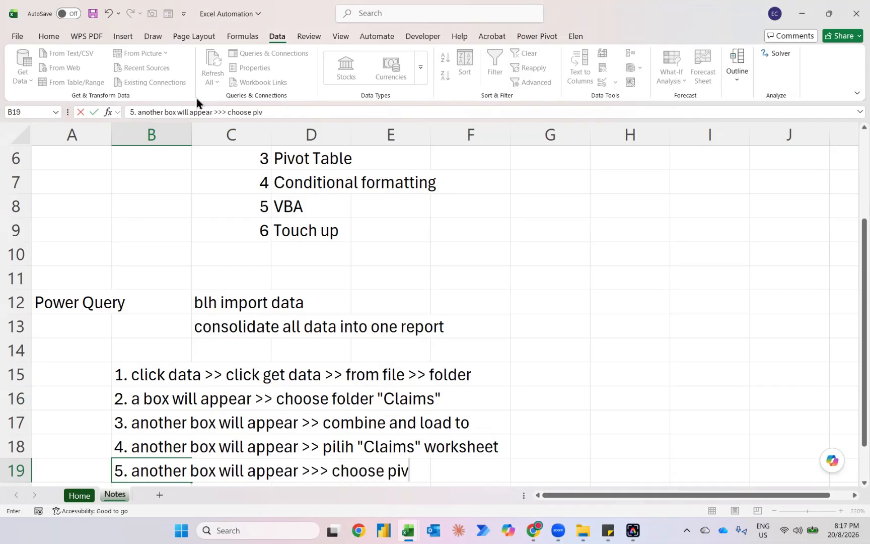
pyautogui.write('ot table')
pyautogui.press('Return')
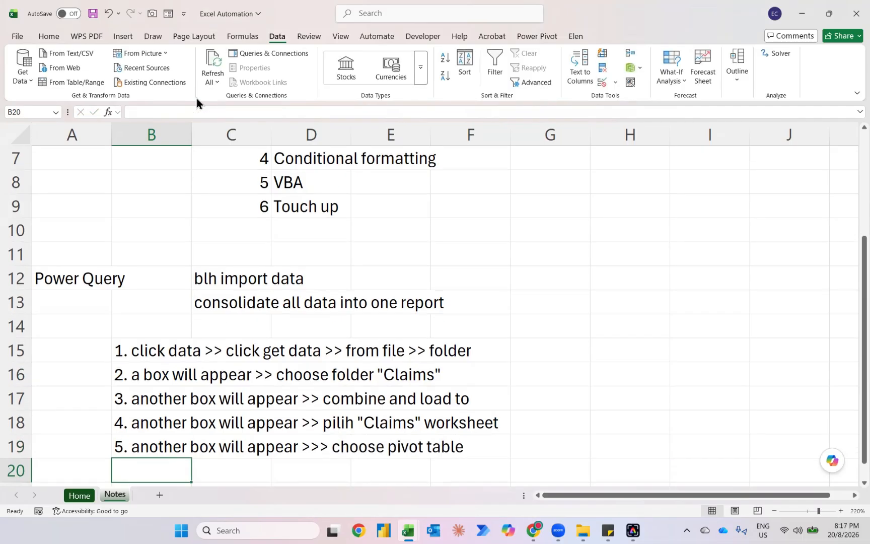
# - Start a Get Data import from a folder and check the written instructions behind the Browse dialog
pyautogui.scroll(-2, 145, 325)
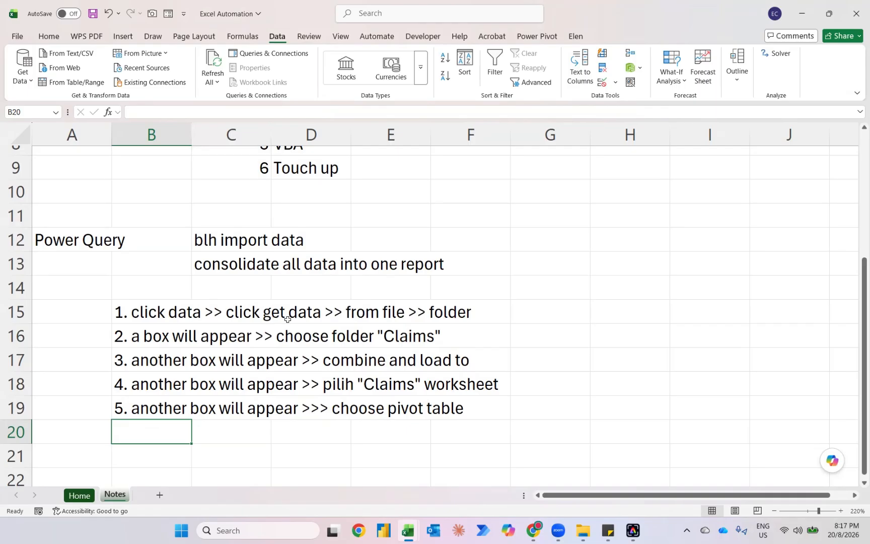
pyautogui.click(18, 76)
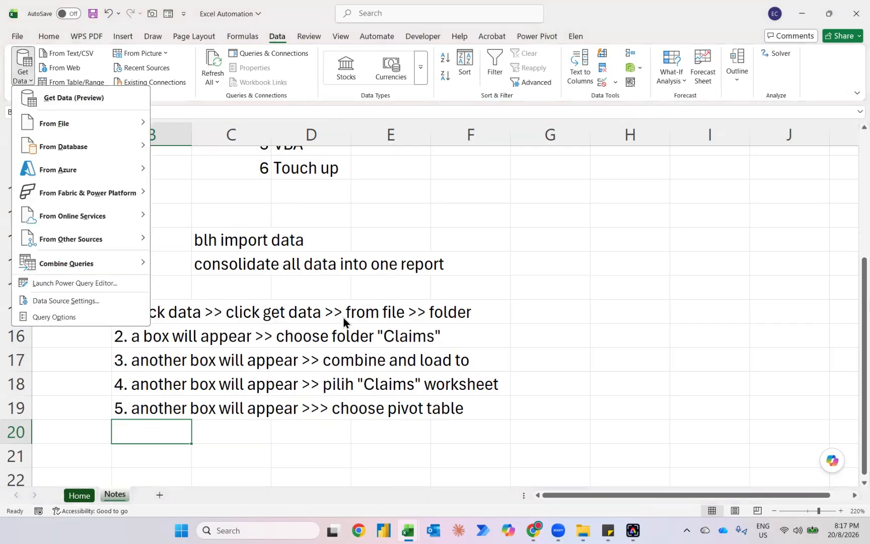
pyautogui.moveTo(71, 131)
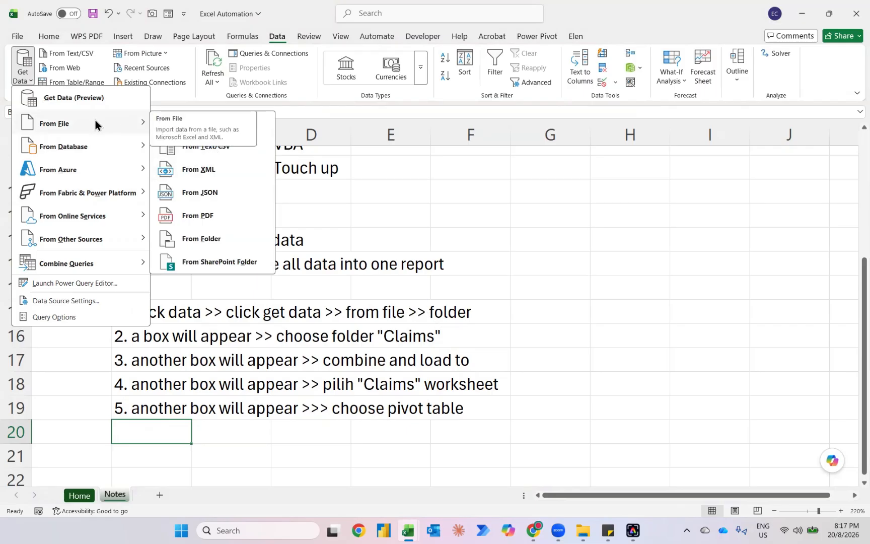
pyautogui.click(206, 236)
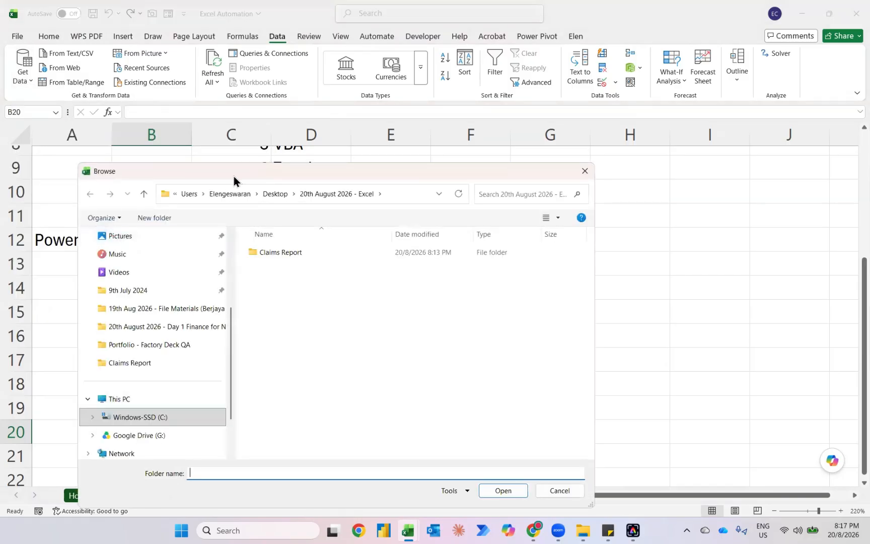
pyautogui.moveTo(236, 179); pyautogui.dragTo(228, 426)
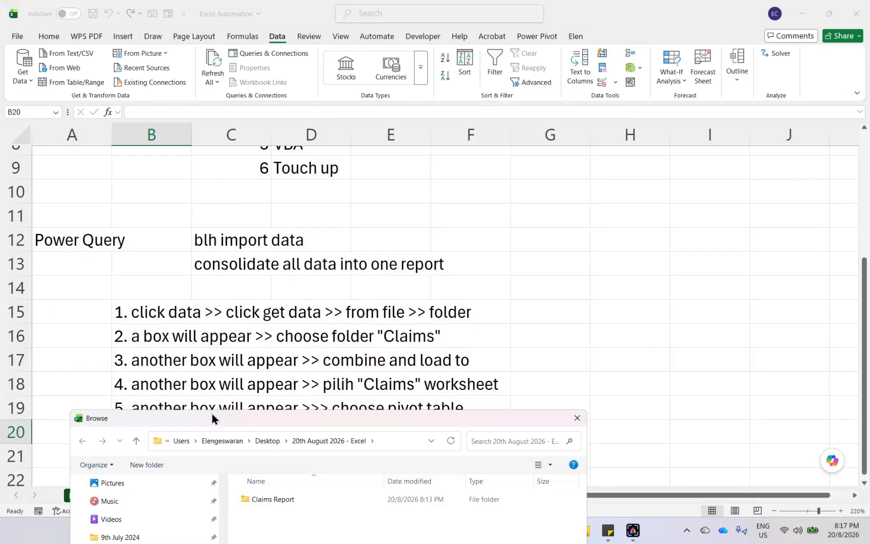
pyautogui.moveTo(212, 414); pyautogui.dragTo(292, 129)
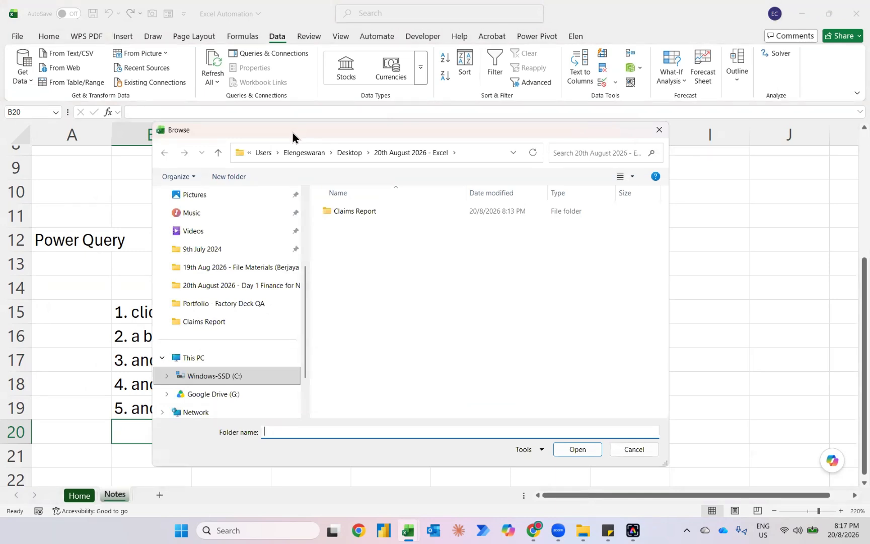
pyautogui.moveTo(292, 133); pyautogui.dragTo(241, 397)
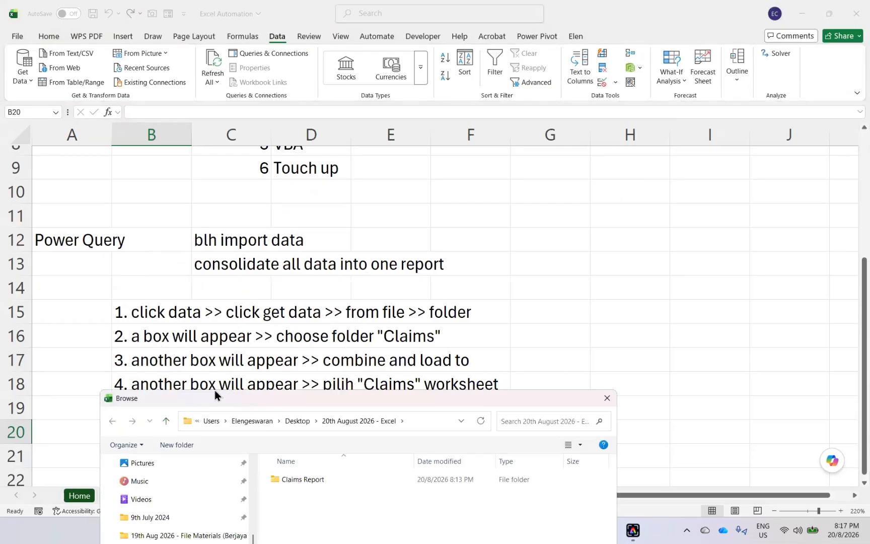
pyautogui.moveTo(215, 390); pyautogui.dragTo(268, 145)
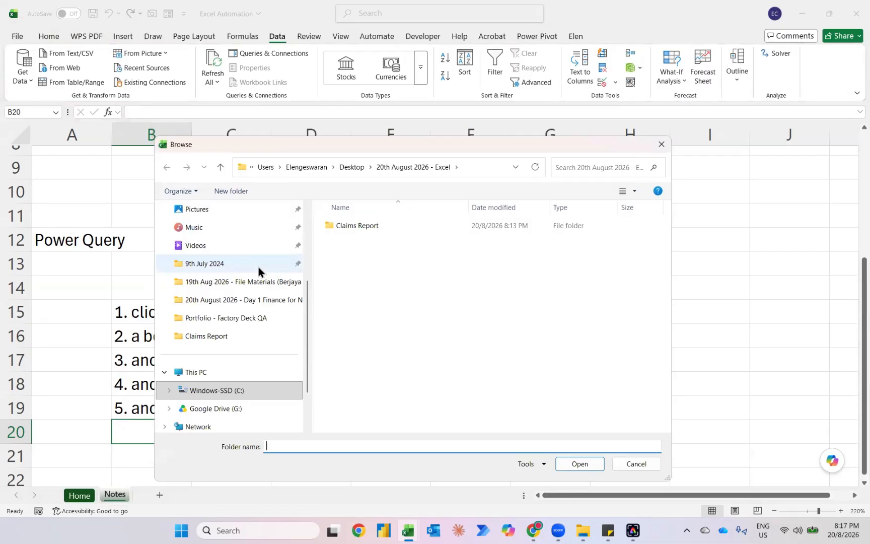
# - Browse to the Claims Report folder inside "20th August 2026 - Excel" on the Desktop
pyautogui.scroll(2, 259, 267)
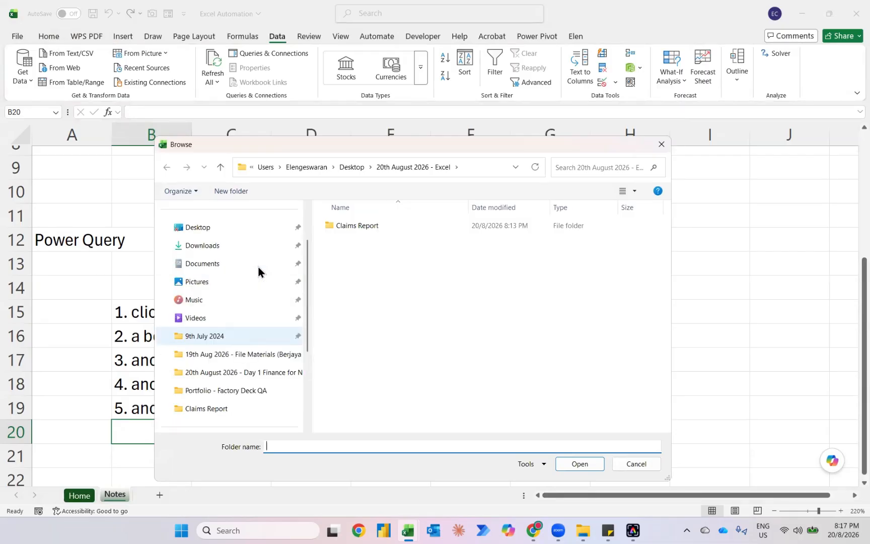
pyautogui.click(223, 267)
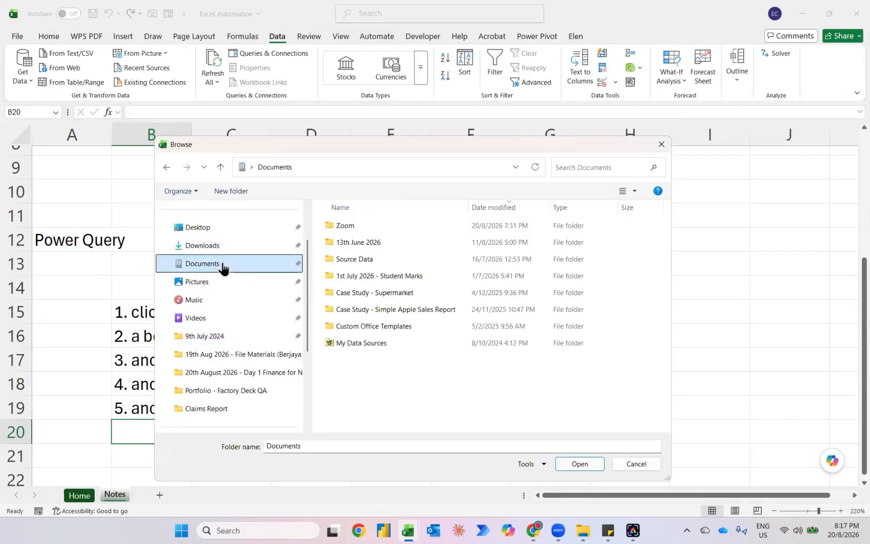
pyautogui.click(205, 251)
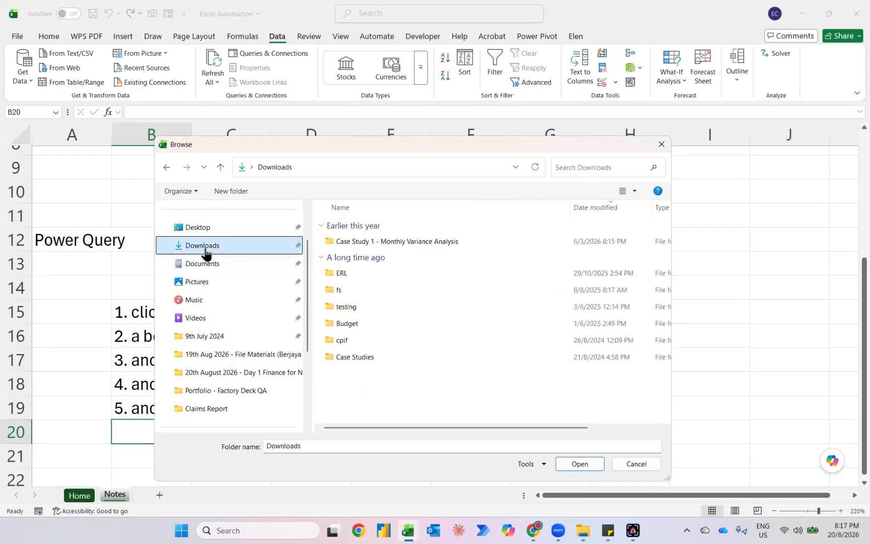
pyautogui.click(194, 233)
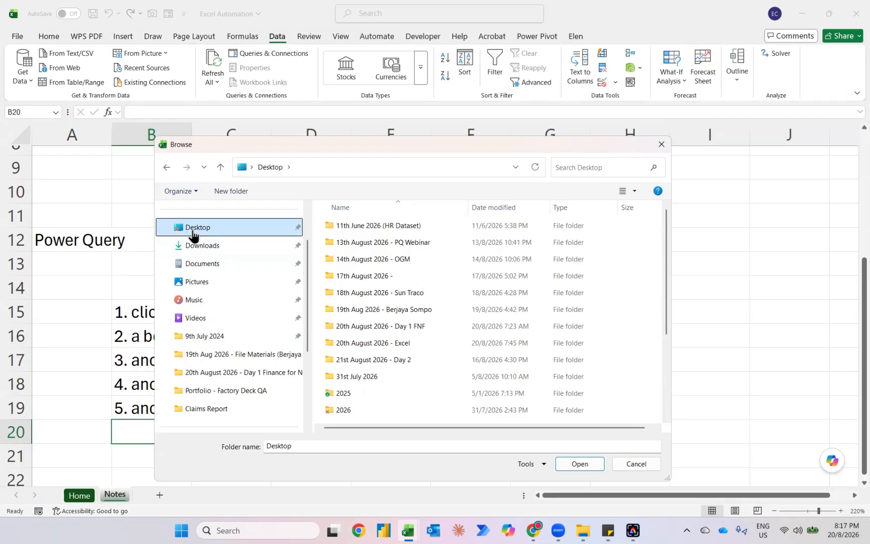
pyautogui.click(341, 345)
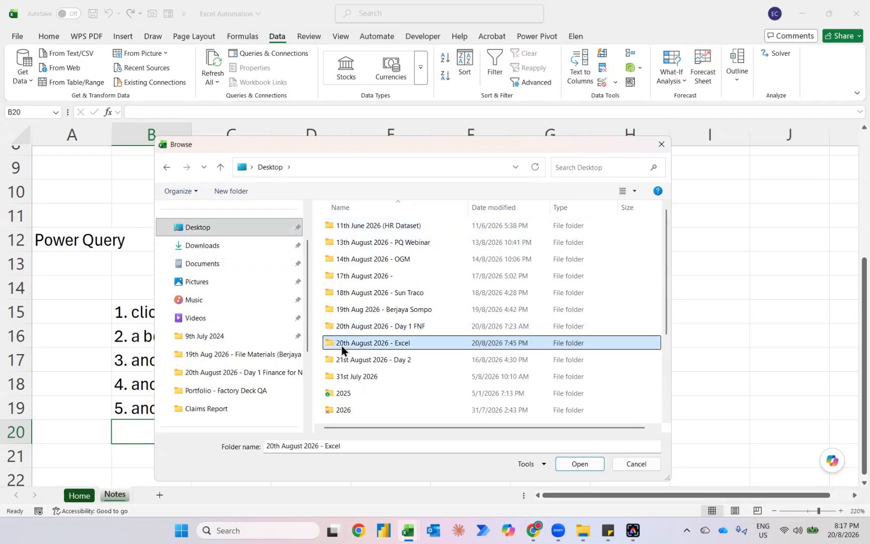
pyautogui.doubleClick(341, 346)
pyautogui.doubleClick(351, 230)
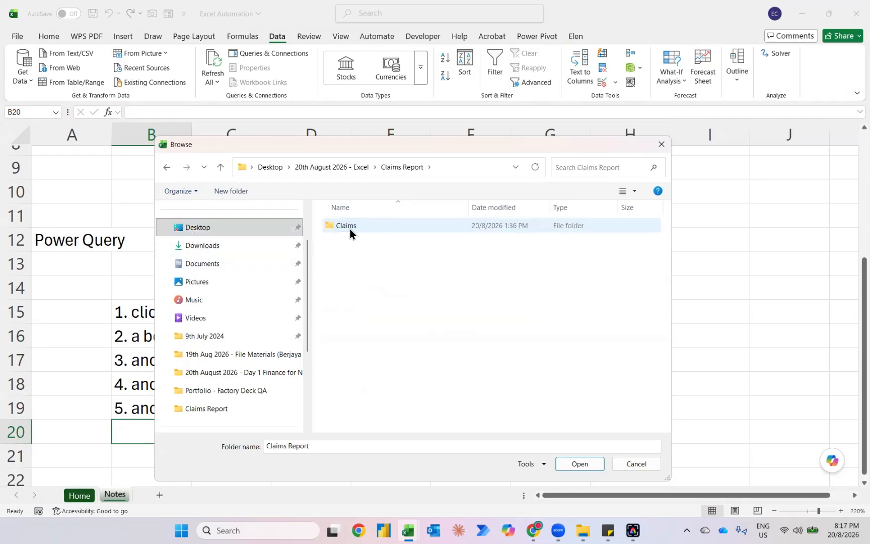
# - Check the instructions on the Notes sheet and choose the Claims folder as the import source
pyautogui.moveTo(349, 151); pyautogui.dragTo(345, 353)
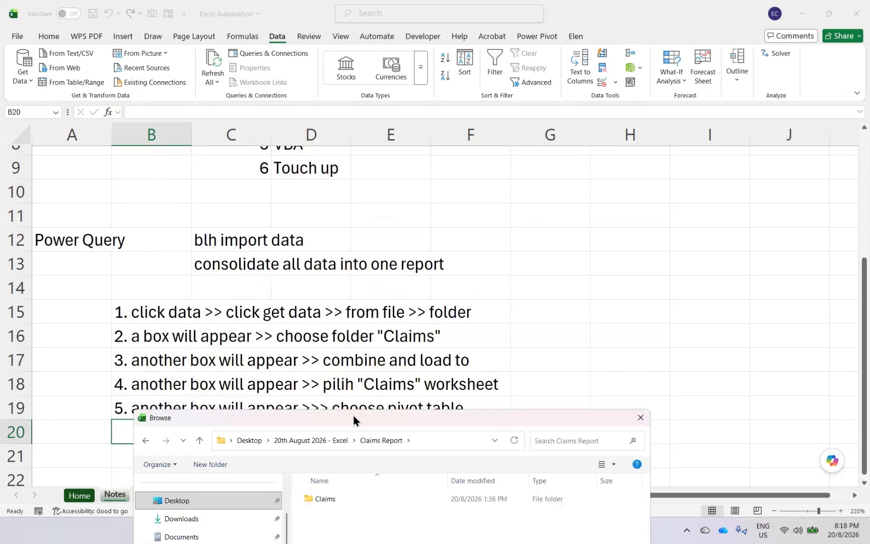
pyautogui.moveTo(354, 416); pyautogui.dragTo(358, 172)
pyautogui.click(334, 258)
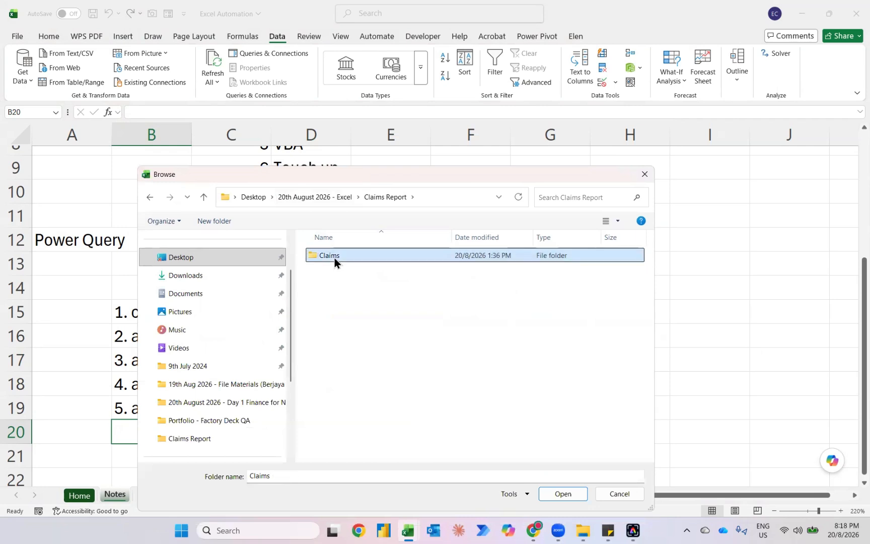
pyautogui.click(557, 497)
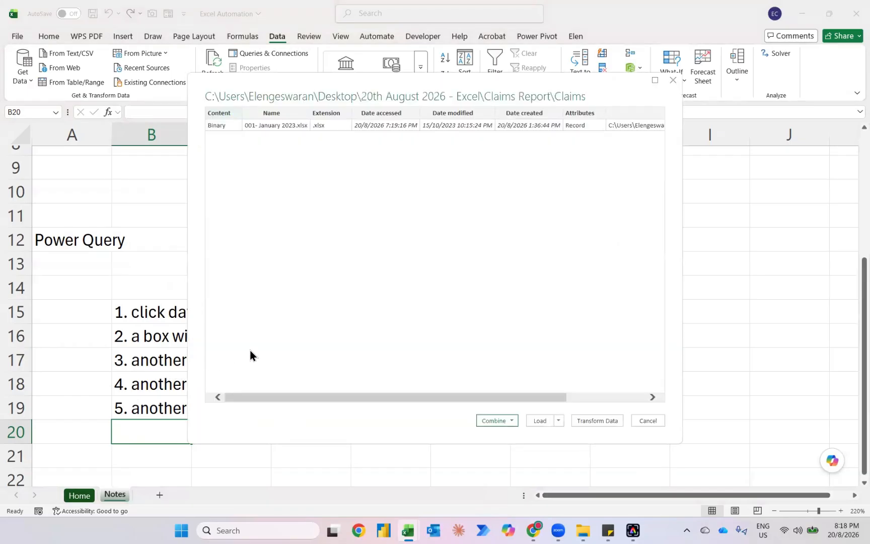
# - Combine the files of the Claims folder with the Combine & Load To option
pyautogui.moveTo(278, 91); pyautogui.dragTo(204, 439)
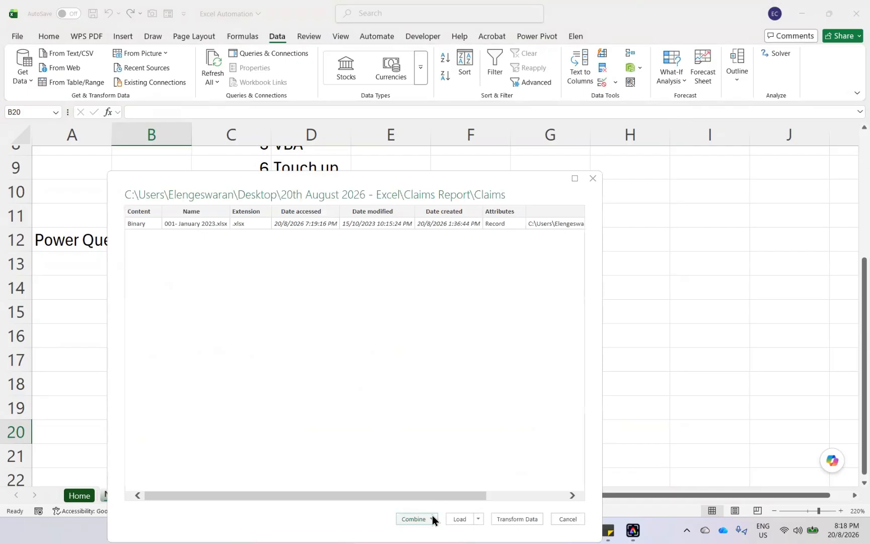
pyautogui.click(433, 516)
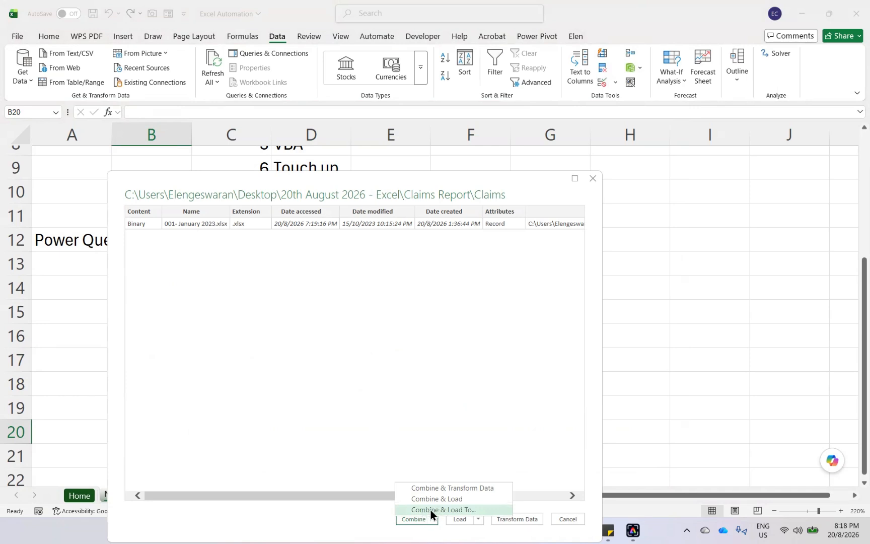
pyautogui.click(467, 509)
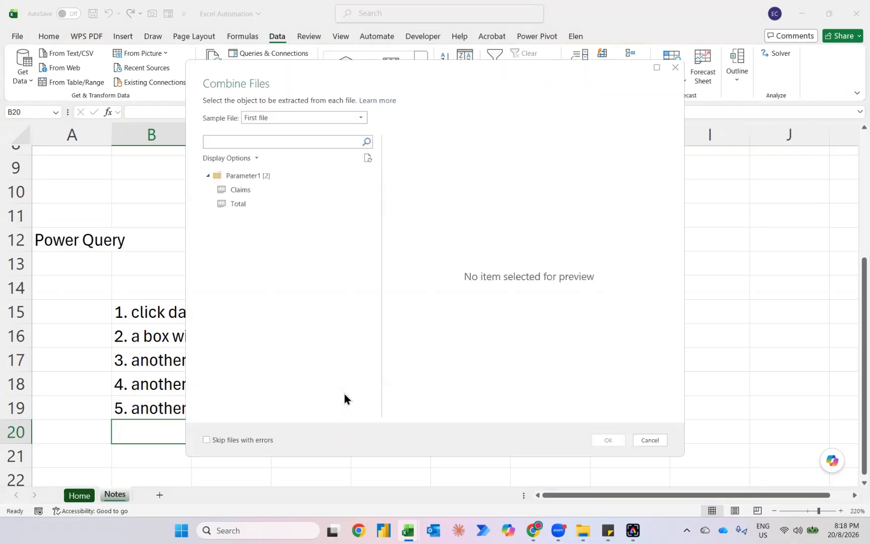
# - Select the Claims sheet as the object to extract from each file, check the written instructions behind the dialog, and confirm the combination
pyautogui.click(241, 189)
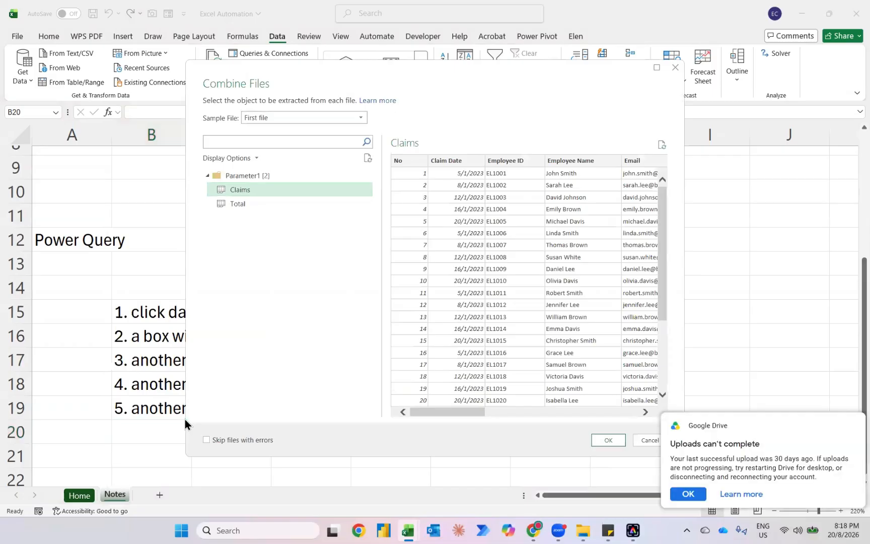
pyautogui.click(684, 494)
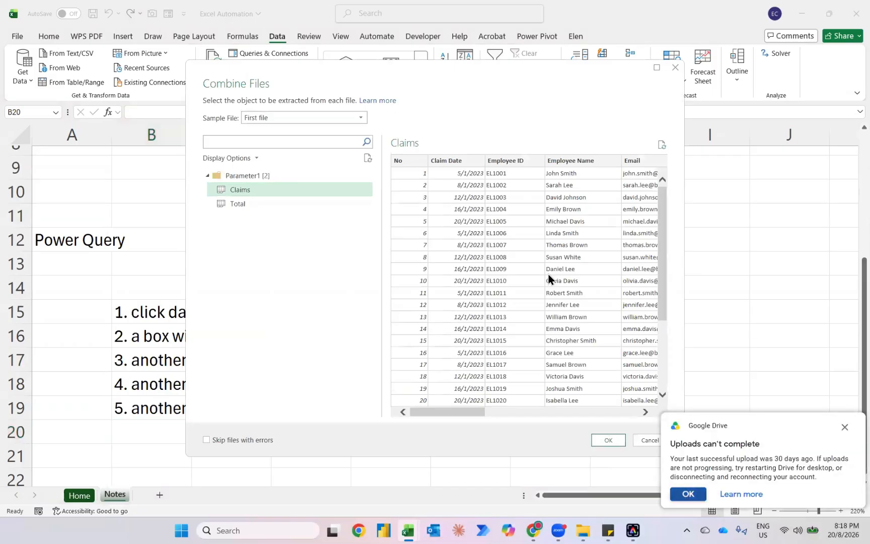
pyautogui.moveTo(314, 77); pyautogui.dragTo(284, 474)
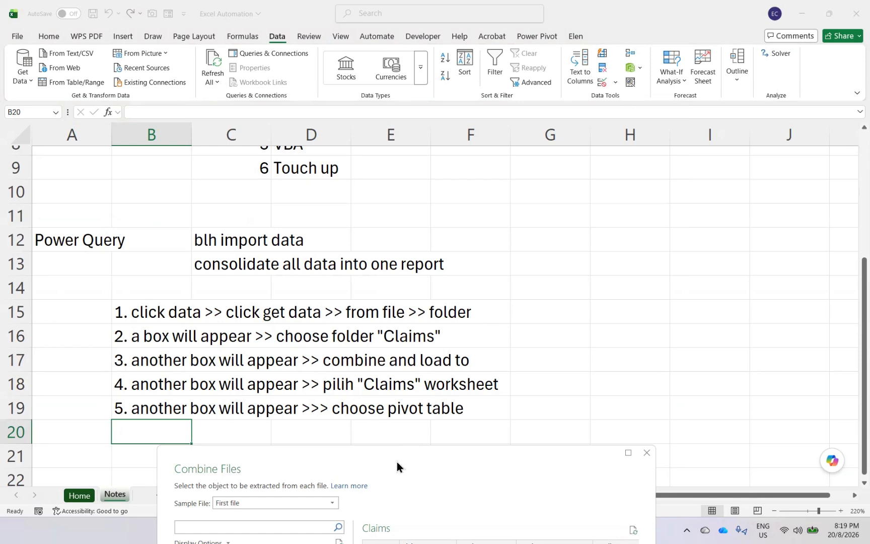
pyautogui.moveTo(395, 454); pyautogui.dragTo(354, 119)
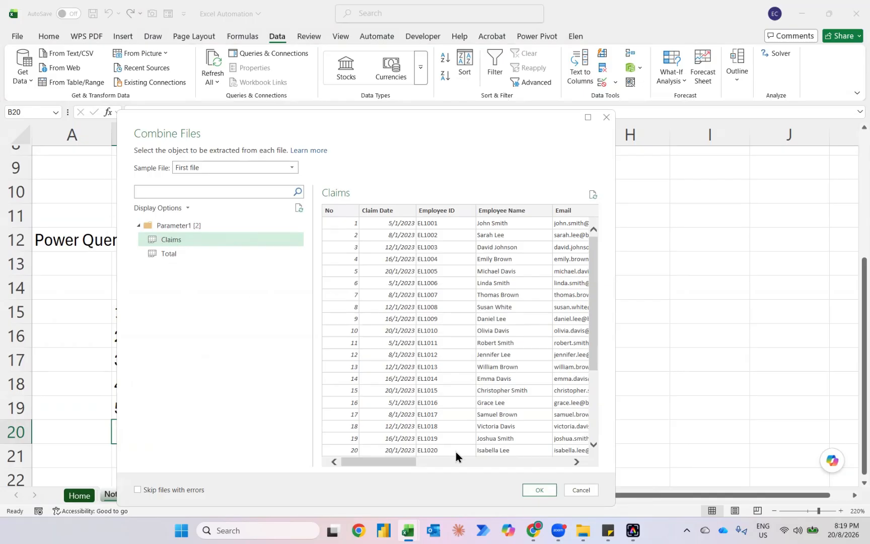
pyautogui.click(538, 490)
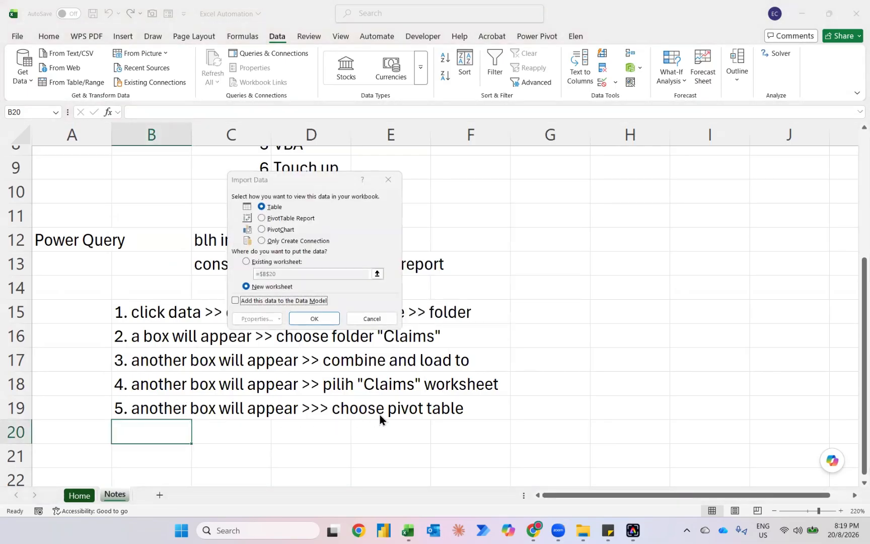
# - Load the combined data as a PivotTable Report on a new worksheet, with Claim Date in Rows and Amount in Values
pyautogui.click(262, 218)
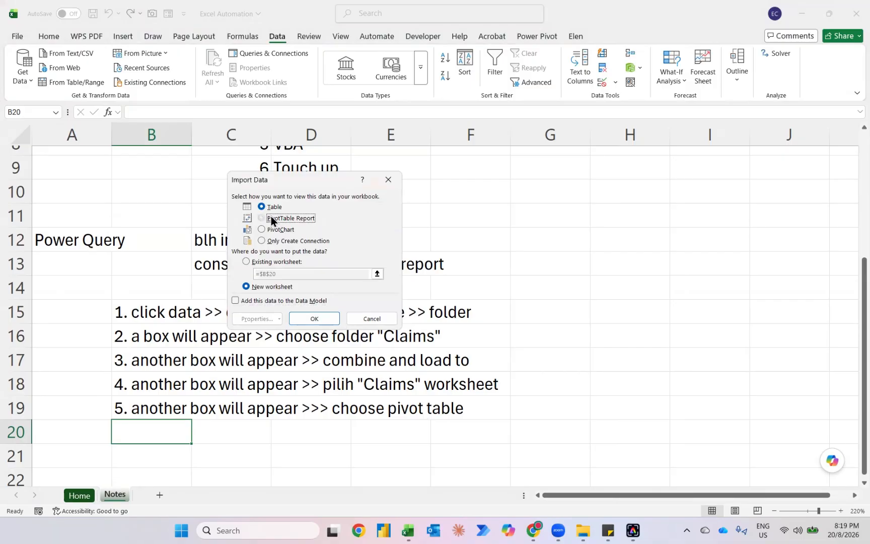
pyautogui.click(309, 319)
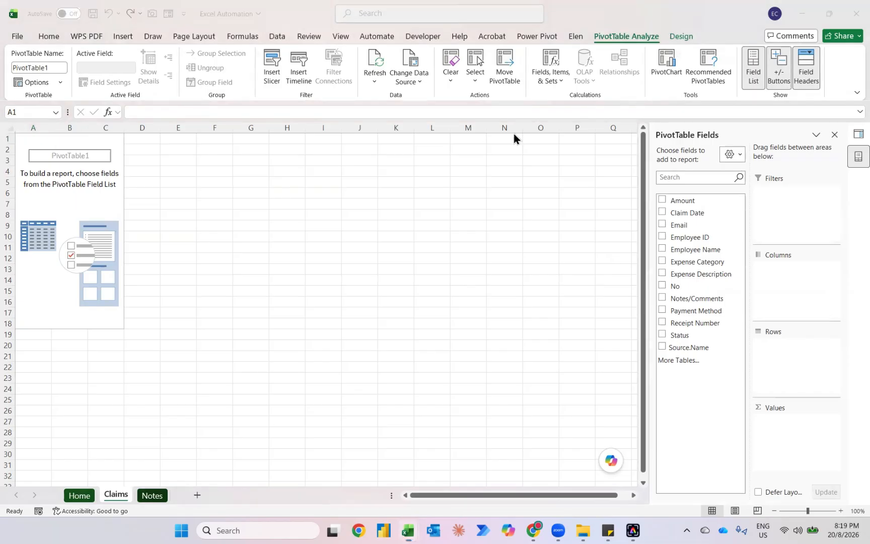
pyautogui.click(663, 212)
pyautogui.click(662, 212)
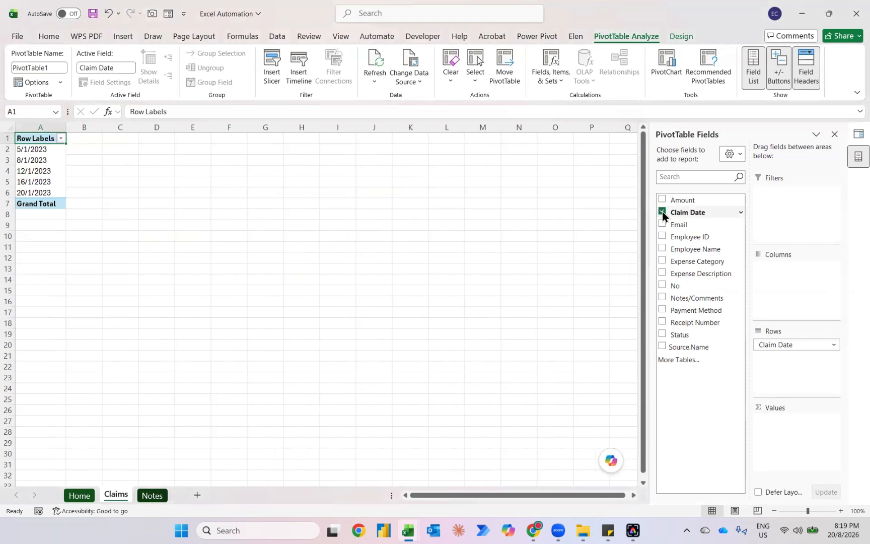
pyautogui.click(663, 203)
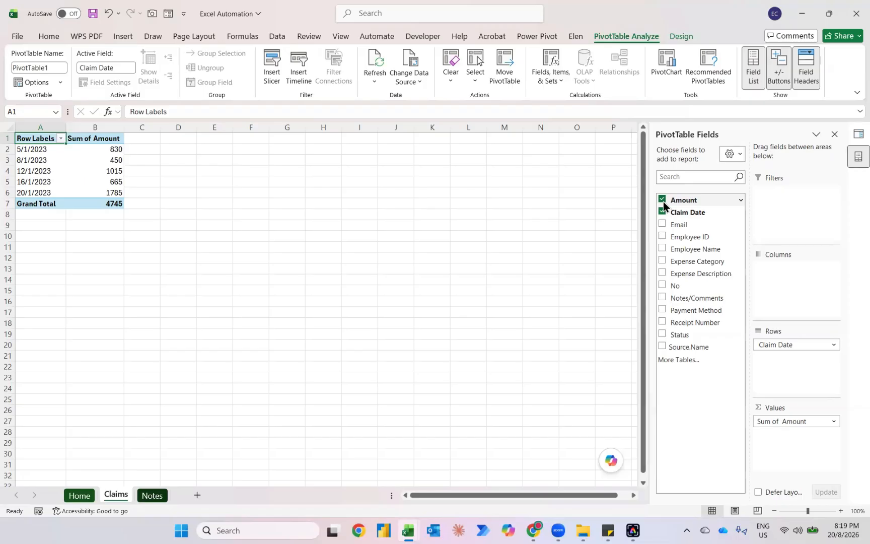
# - Switch to File Explorer, check the contents of the Claims folder, and move the 002 - February 2023 file into it
pyautogui.moveTo(582, 528)
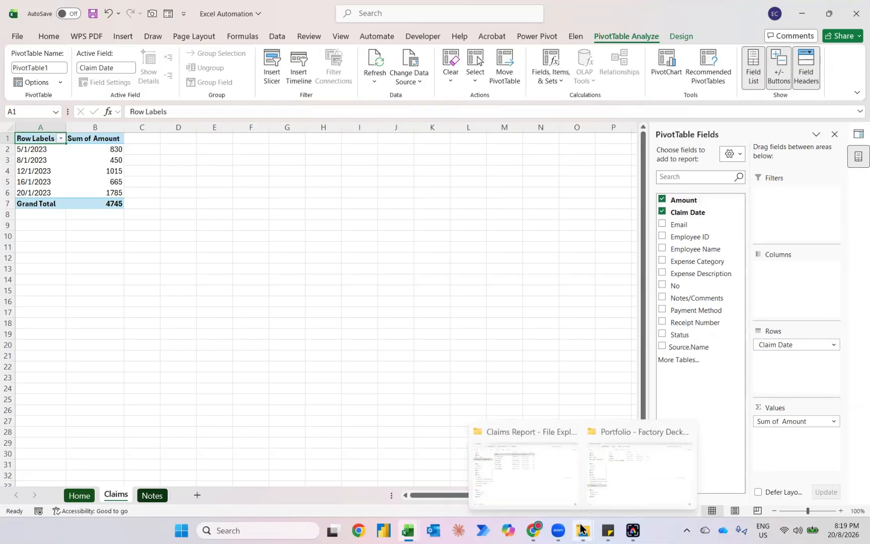
pyautogui.click(547, 492)
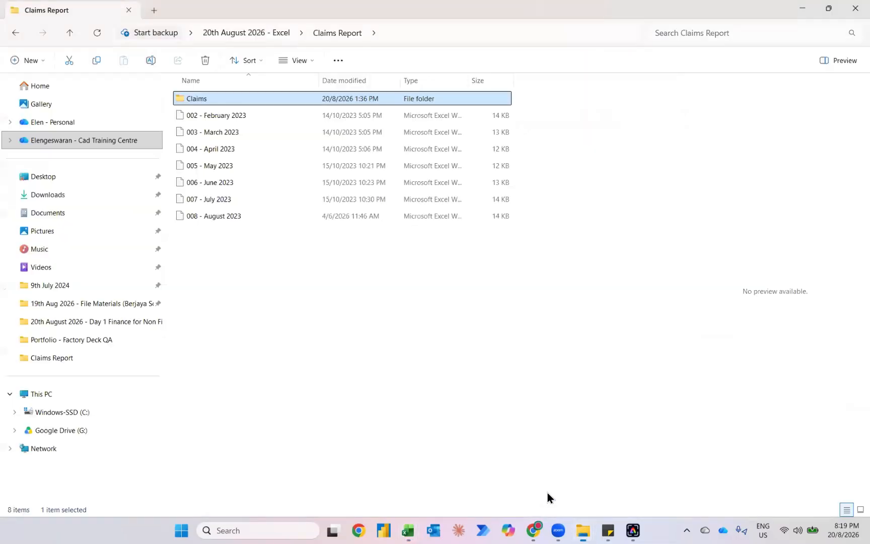
pyautogui.doubleClick(198, 98)
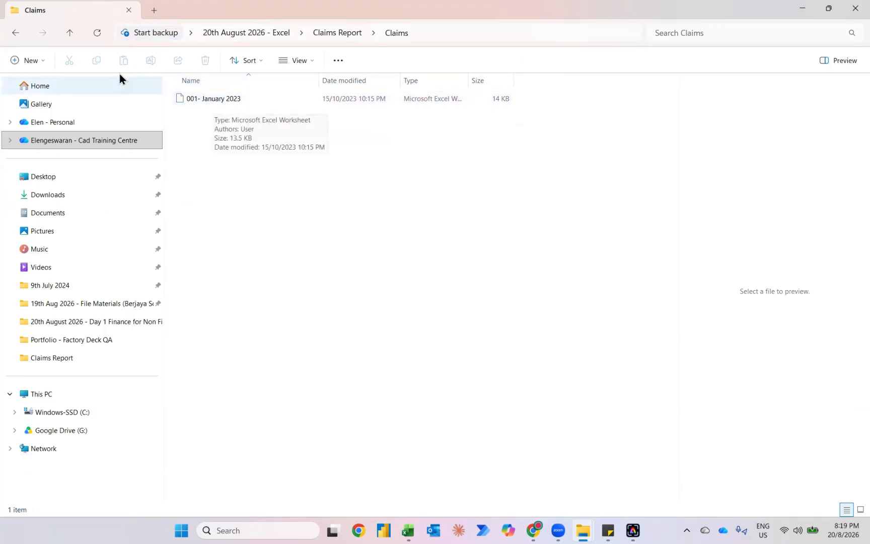
pyautogui.click(15, 33)
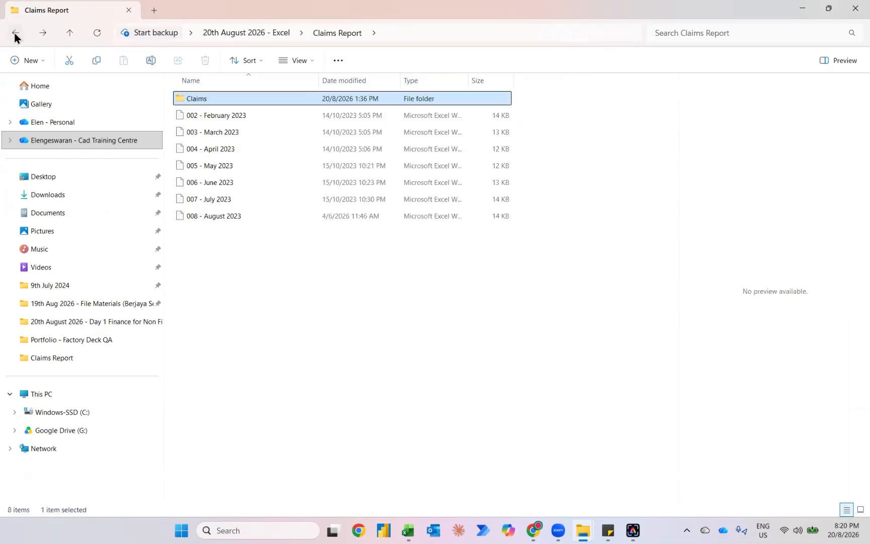
pyautogui.click(201, 115)
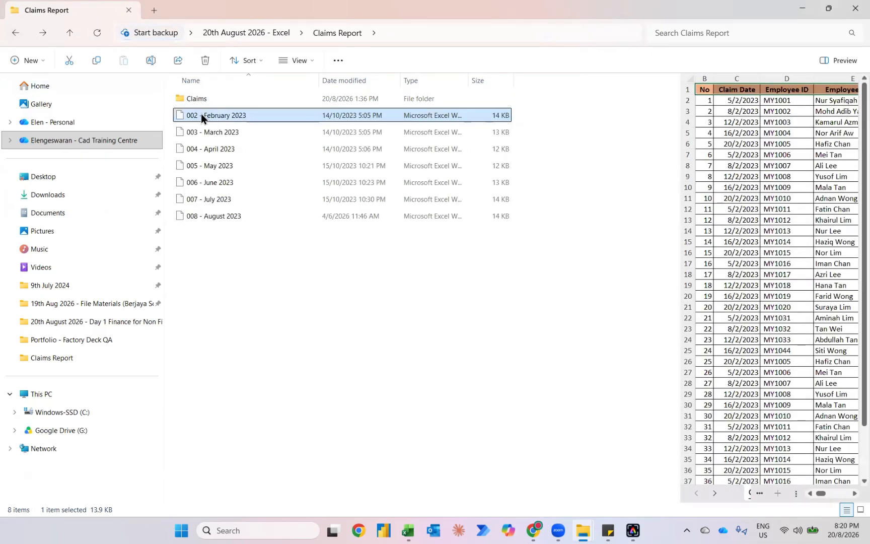
pyautogui.moveTo(202, 115); pyautogui.dragTo(225, 101)
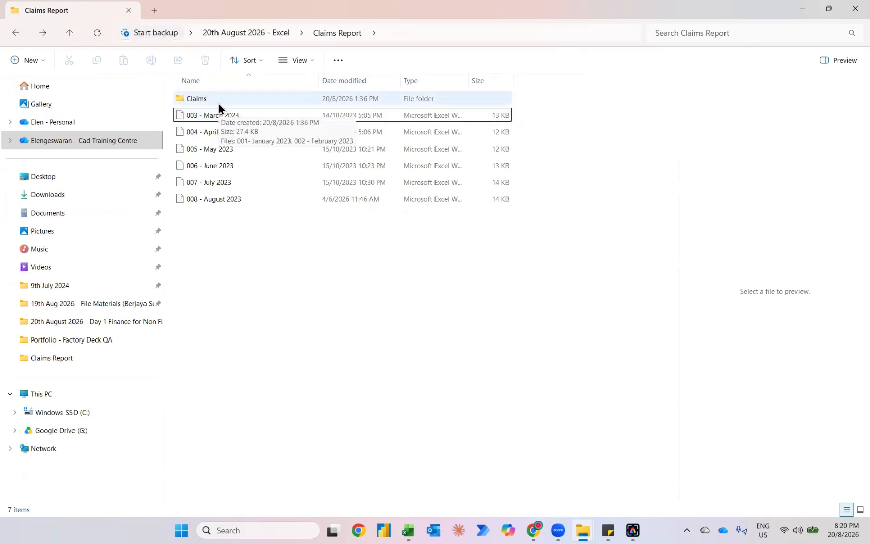
# - Switch back to Excel and refresh the PivotTable on the Claims sheet
pyautogui.hotkey('alt', 'Tab')
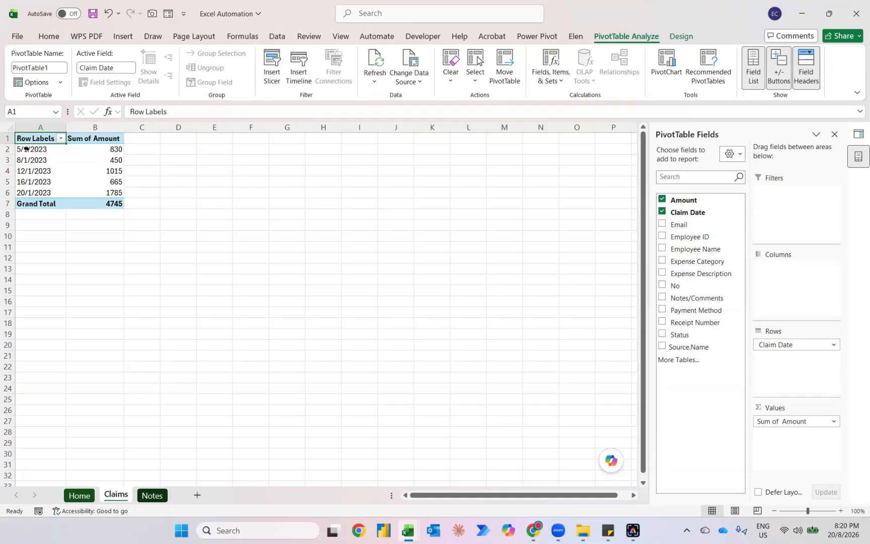
pyautogui.rightClick(29, 154)
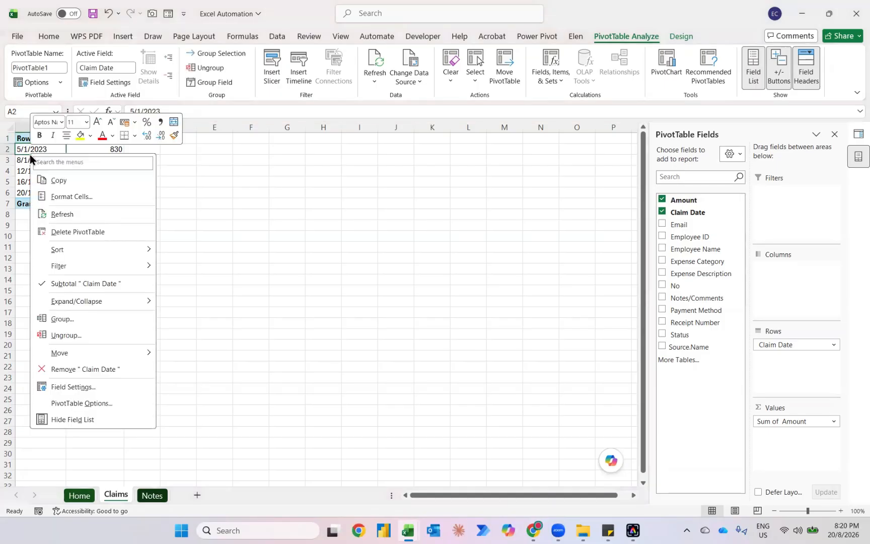
pyautogui.click(60, 216)
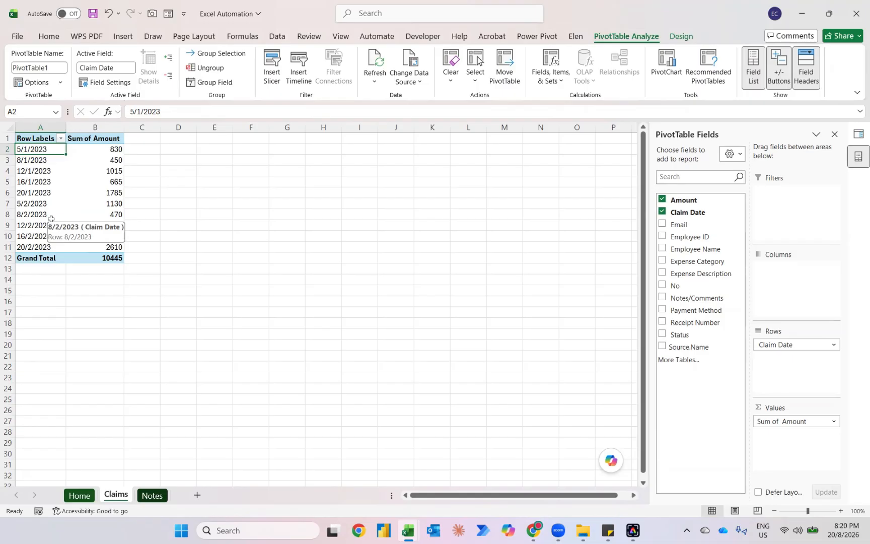
# - Group the PivotTable's Claim Date row labels by Months
pyautogui.rightClick(44, 148)
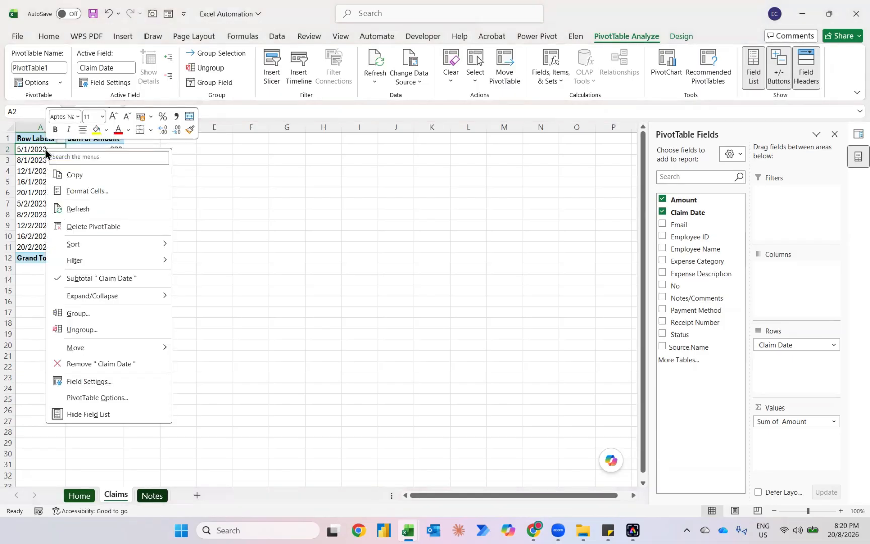
pyautogui.click(215, 149)
pyautogui.click(215, 149)
pyautogui.rightClick(216, 149)
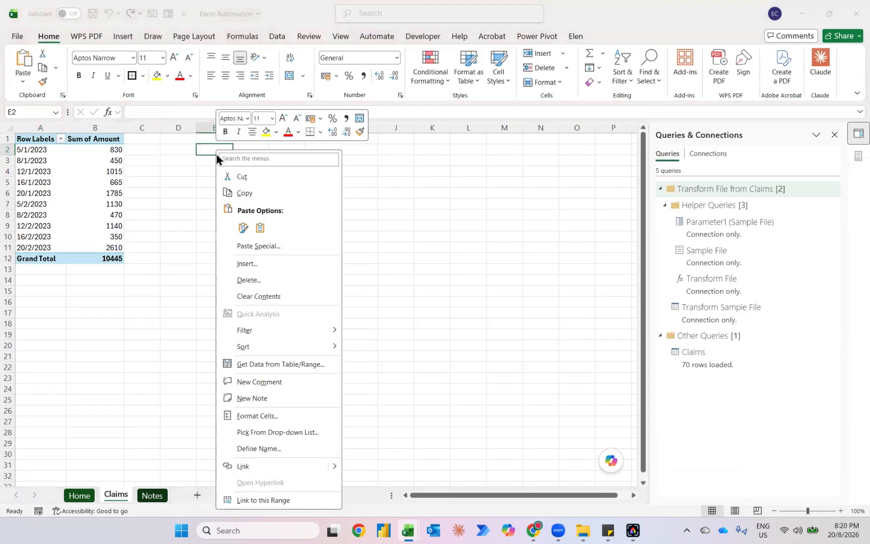
pyautogui.rightClick(44, 150)
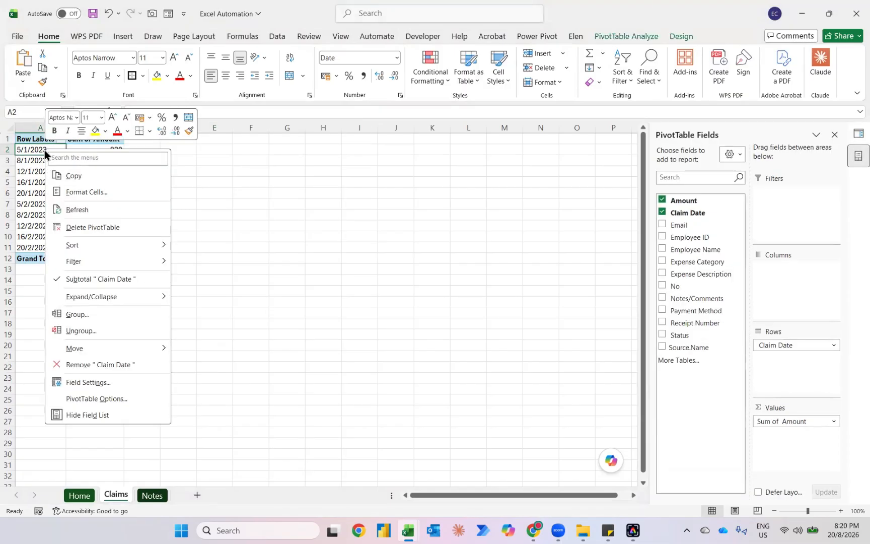
pyautogui.click(75, 314)
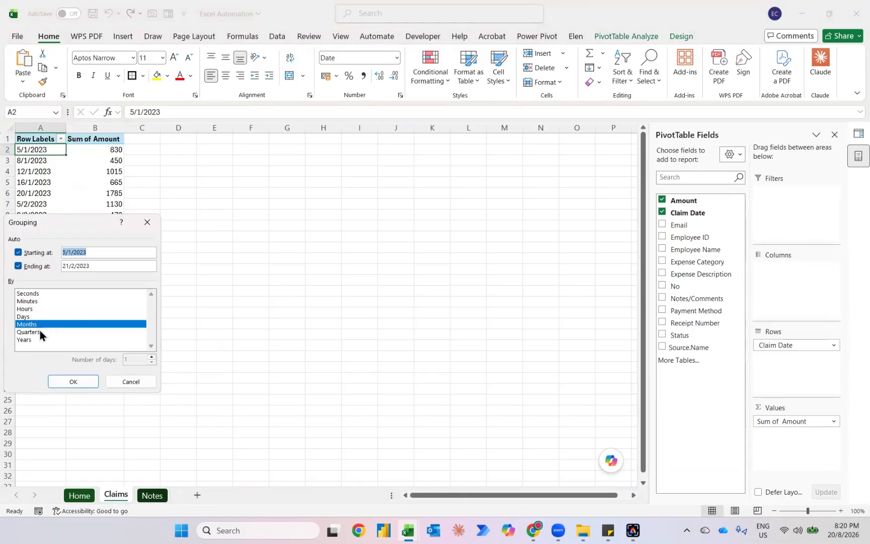
pyautogui.click(79, 383)
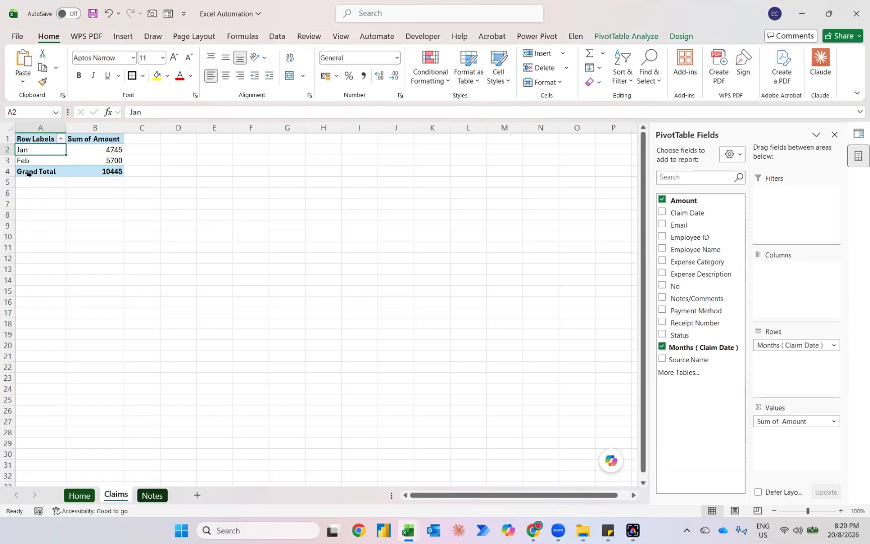
# - Move the 003 - March 2023 file into the Claims folder in File Explorer and refresh the PivotTable in Excel
pyautogui.hotkey('alt', 'Tab')
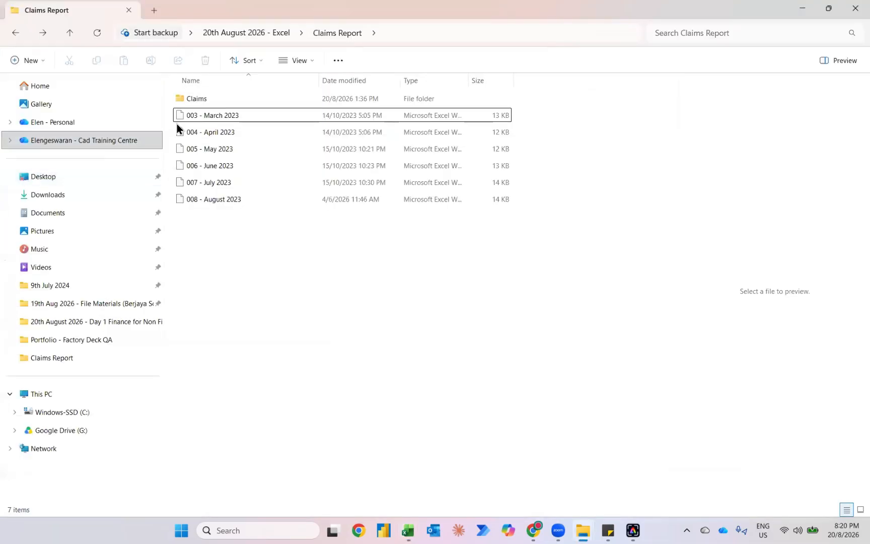
pyautogui.click(197, 124)
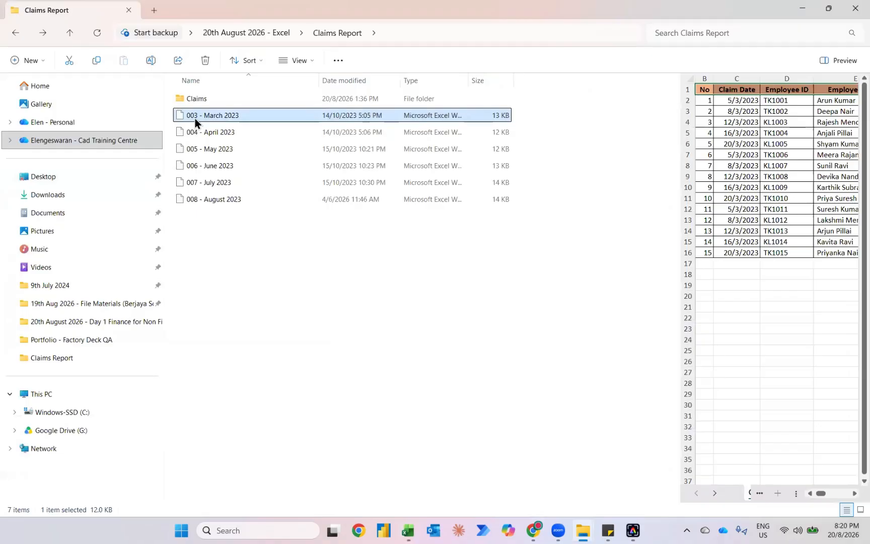
pyautogui.moveTo(194, 119); pyautogui.dragTo(216, 101)
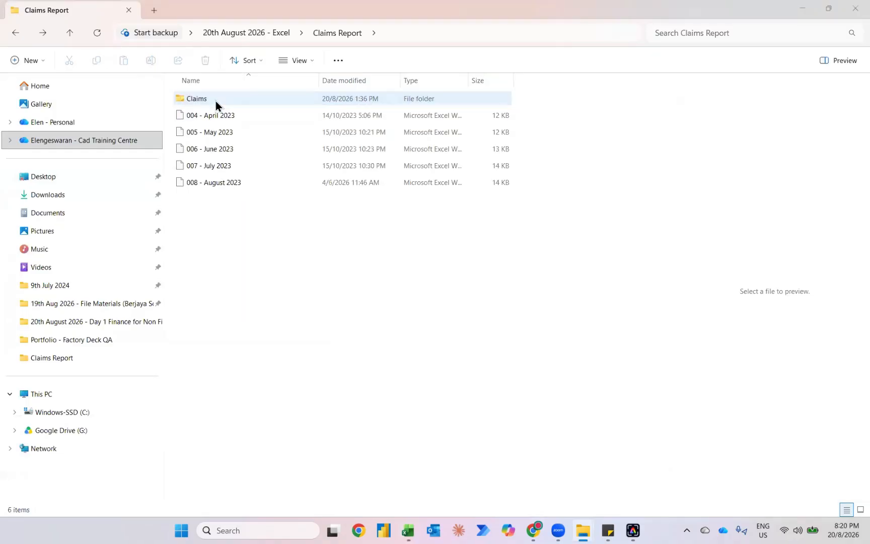
pyautogui.hotkey('alt', 'Tab')
pyautogui.rightClick(55, 154)
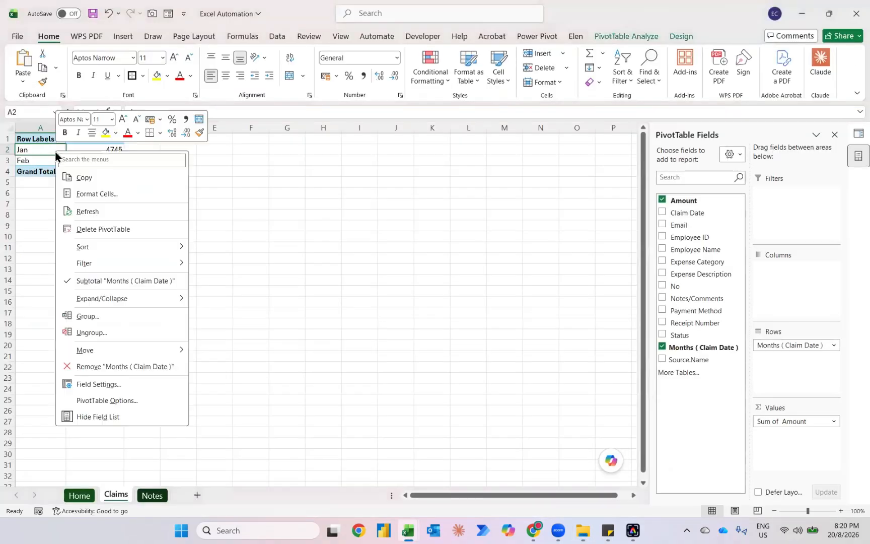
pyautogui.click(87, 212)
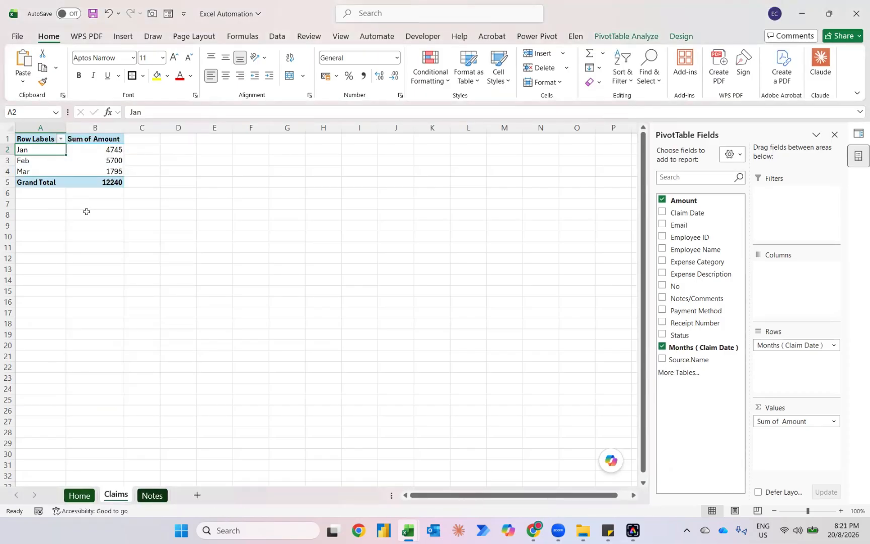
# - Move the 004 - April 2023 file into the Claims folder in File Explorer and refresh the Excel PivotTable again
pyautogui.hotkey('alt', 'Tab')
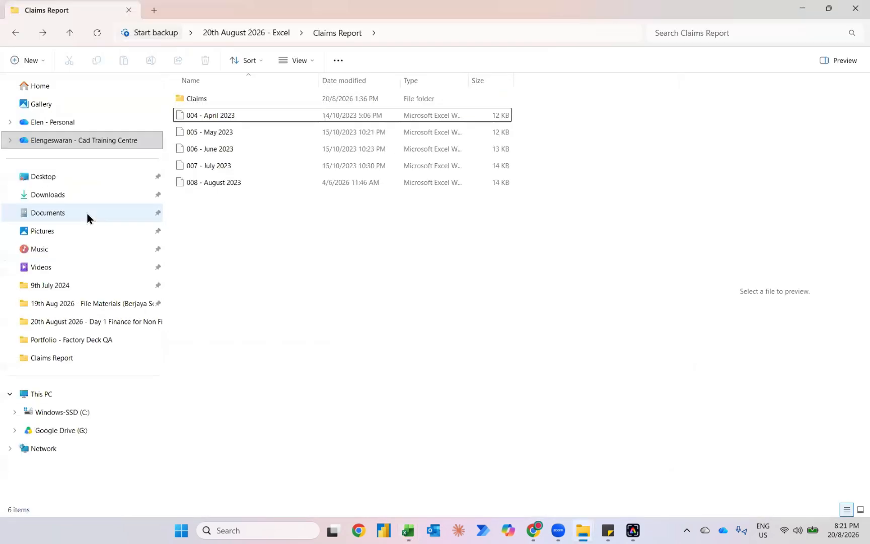
pyautogui.click(196, 118)
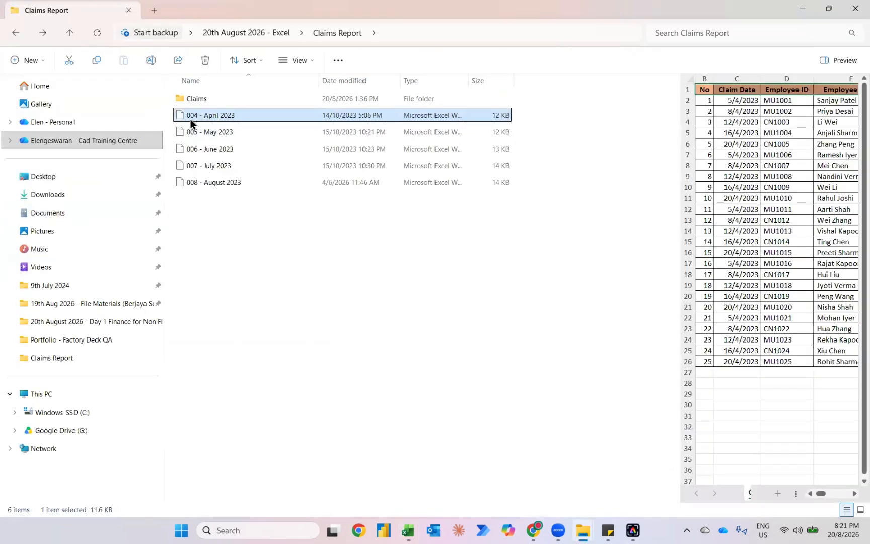
pyautogui.press('Delete')
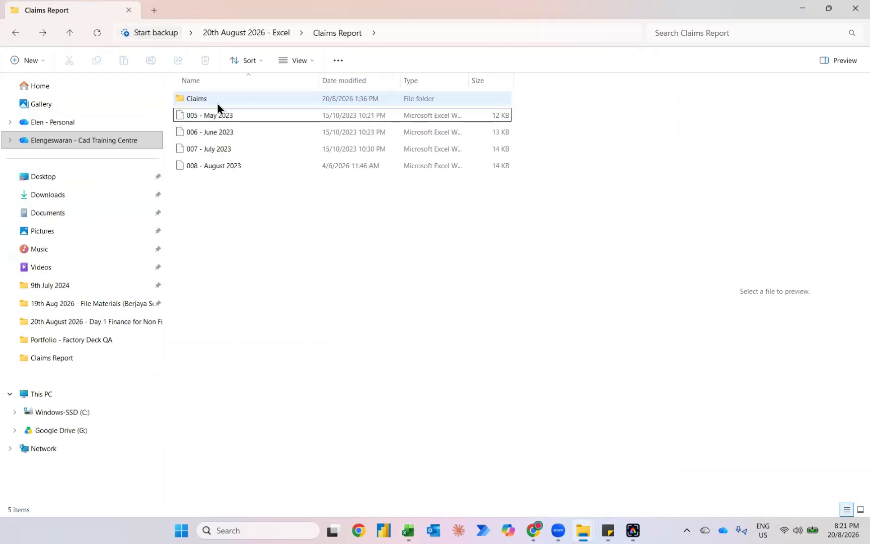
pyautogui.hotkey('alt', 'Tab')
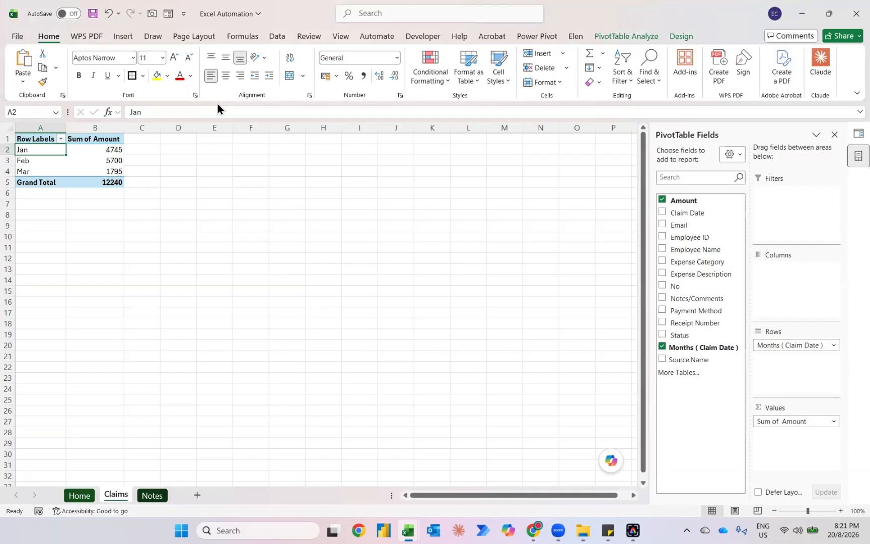
pyautogui.rightClick(58, 149)
pyautogui.click(84, 206)
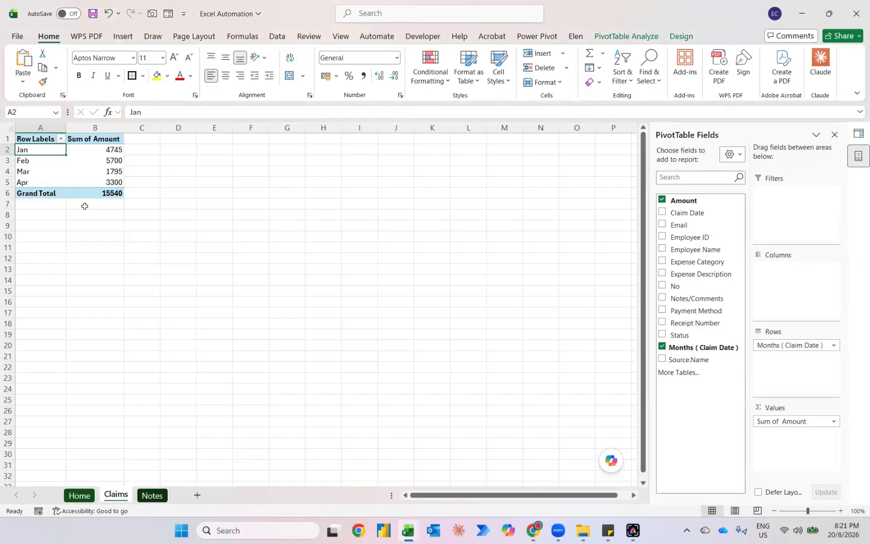
# - Move the May, June, July and August 2023 files (005 to 008) into the Claims folder in File Explorer and refresh the Excel PivotTable
pyautogui.hotkey('alt', 'Tab')
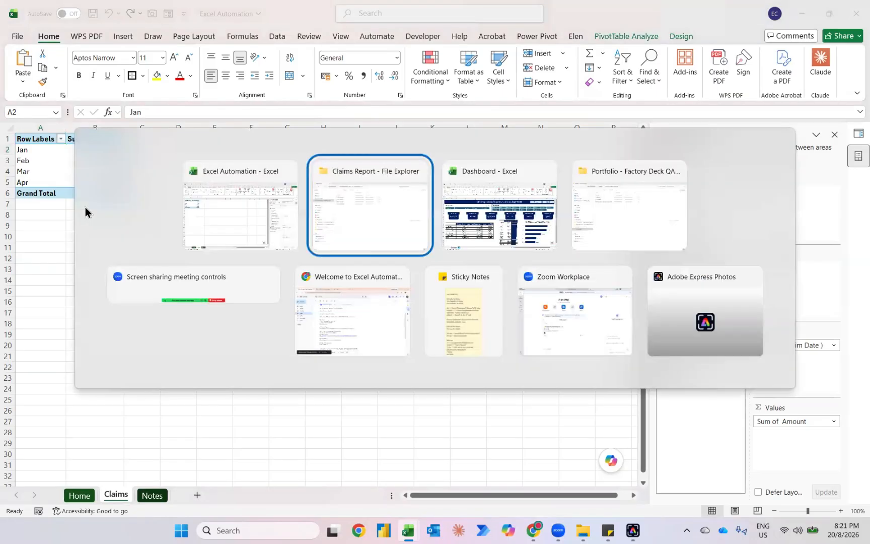
pyautogui.keyDown('shift'); pyautogui.click(220, 167); pyautogui.keyUp('shift')
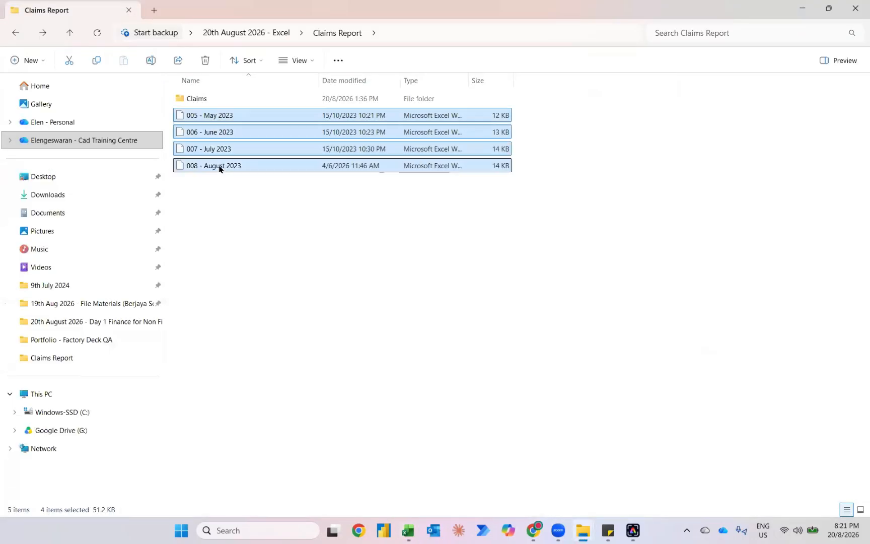
pyautogui.moveTo(199, 115); pyautogui.dragTo(218, 101)
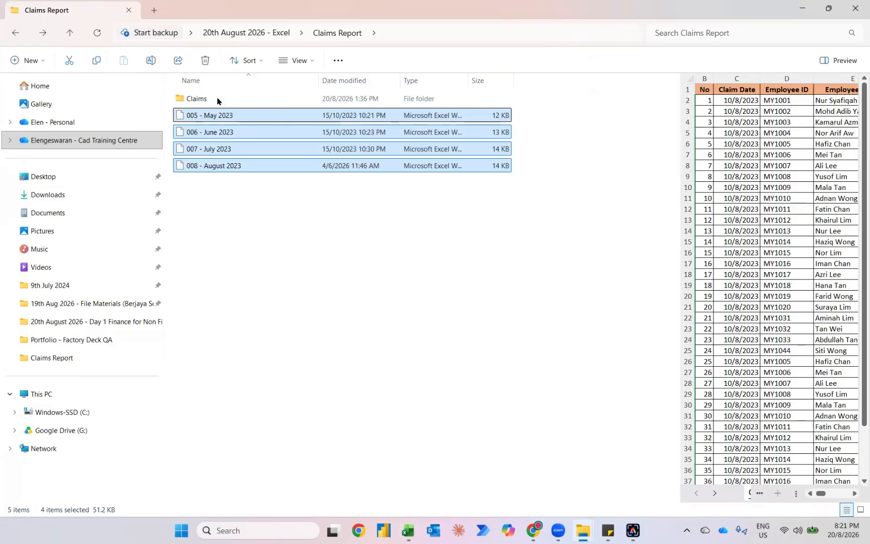
pyautogui.hotkey('alt', 'Tab')
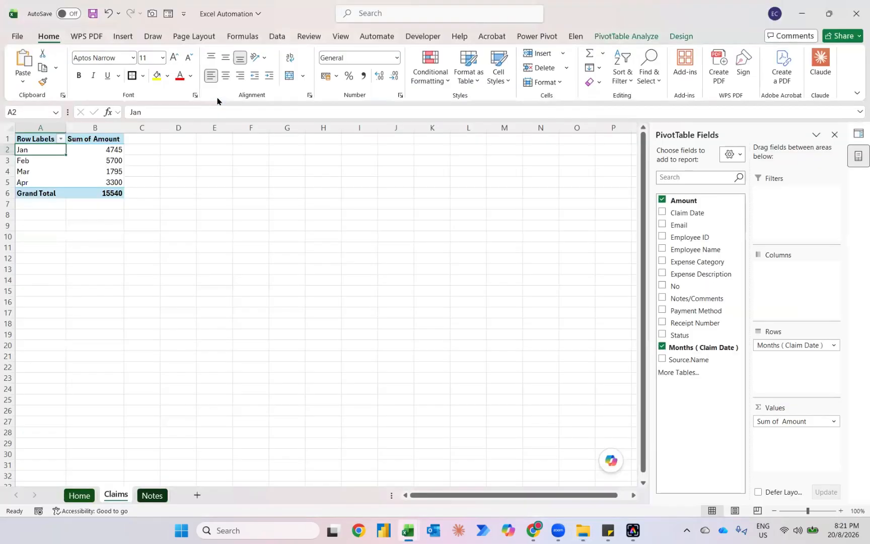
pyautogui.rightClick(51, 152)
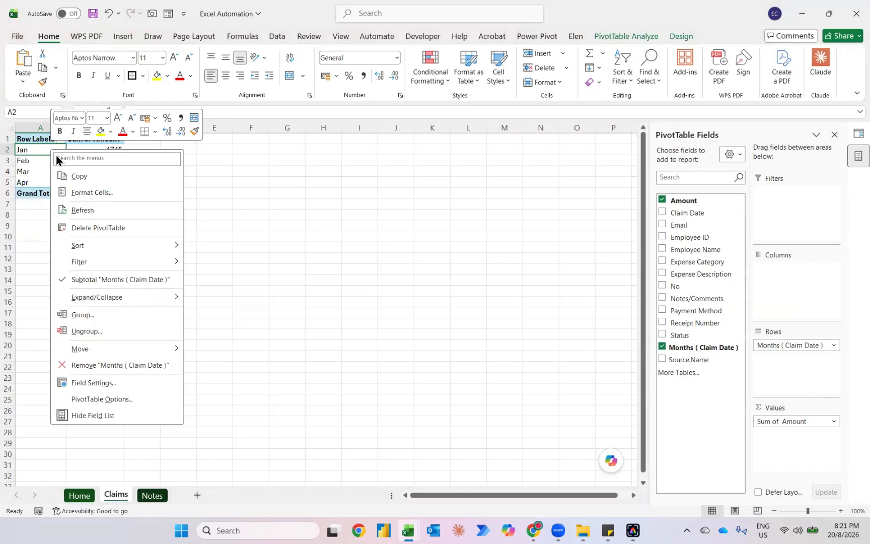
pyautogui.click(81, 209)
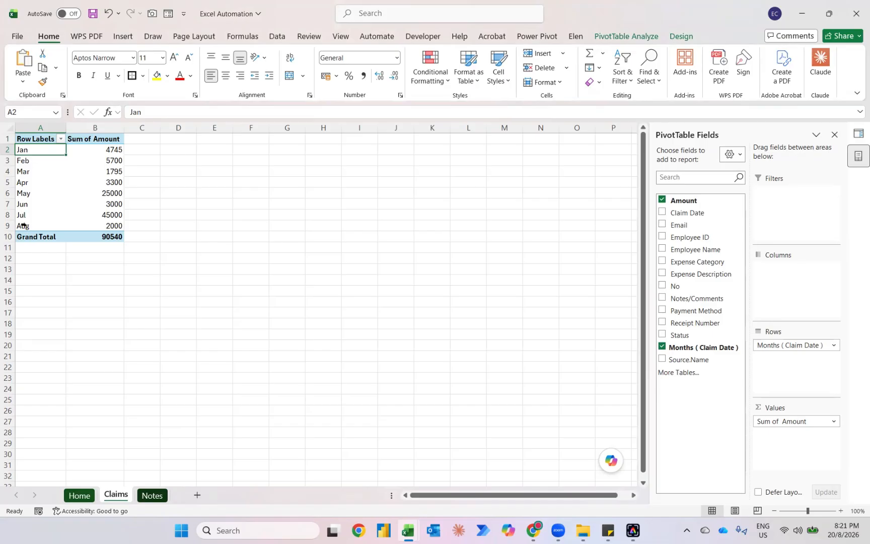
# - Move files 002 through 008 from the Claims folder back to Claims Report in File Explorer, leaving January, and refresh the Excel PivotTable
pyautogui.hotkey('alt', 'Tab')
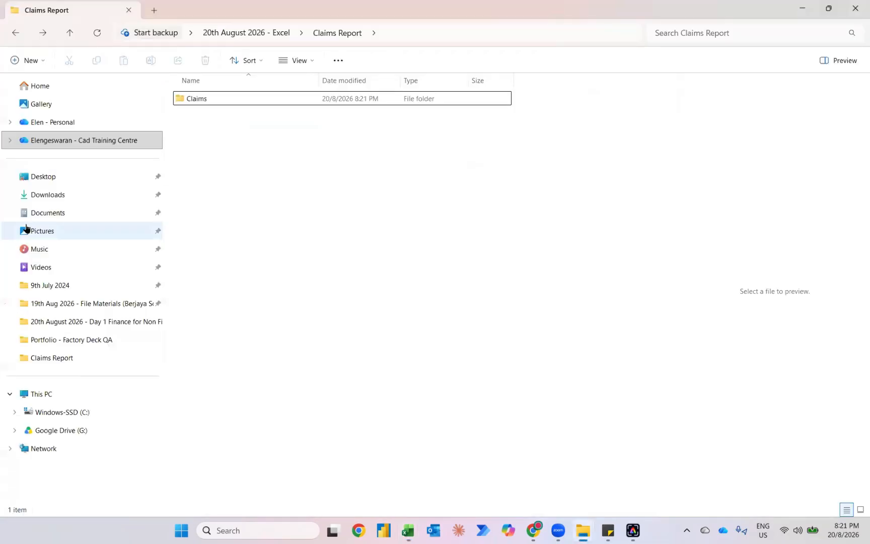
pyautogui.doubleClick(204, 100)
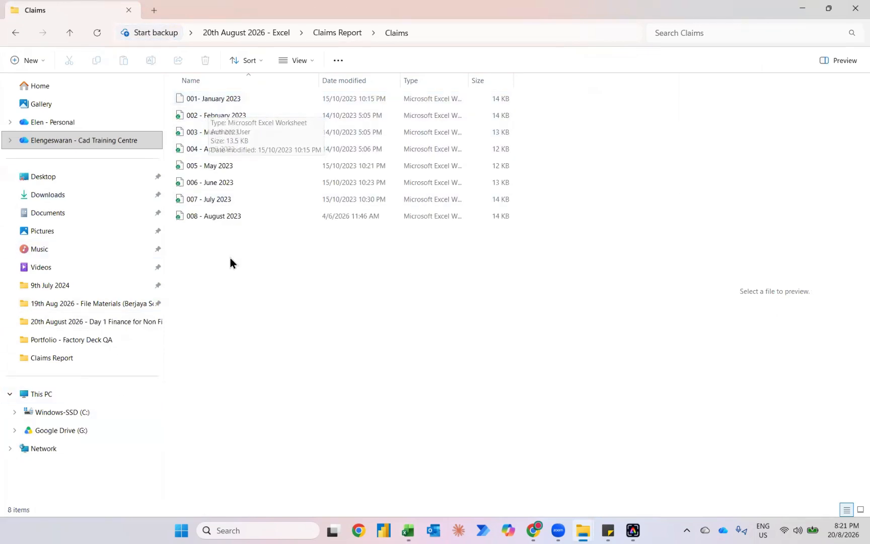
pyautogui.moveTo(231, 258); pyautogui.dragTo(216, 118)
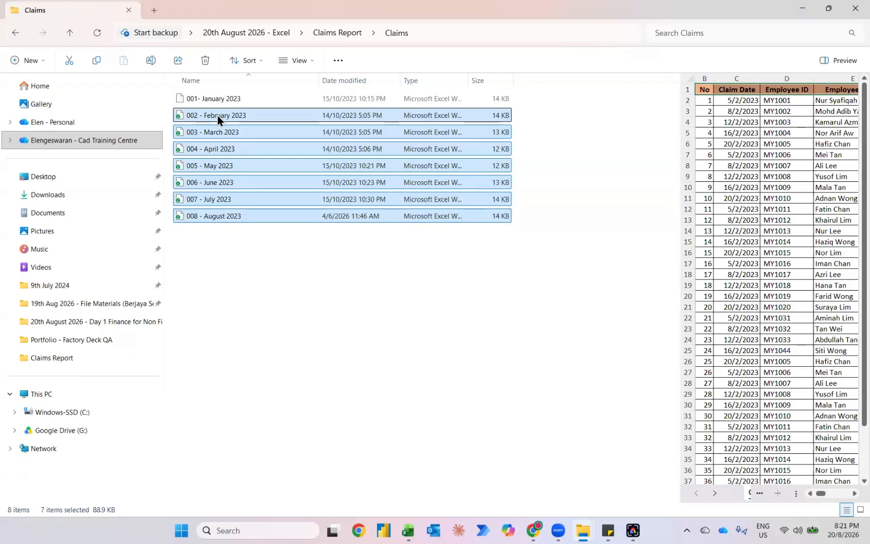
pyautogui.moveTo(218, 116); pyautogui.dragTo(338, 32)
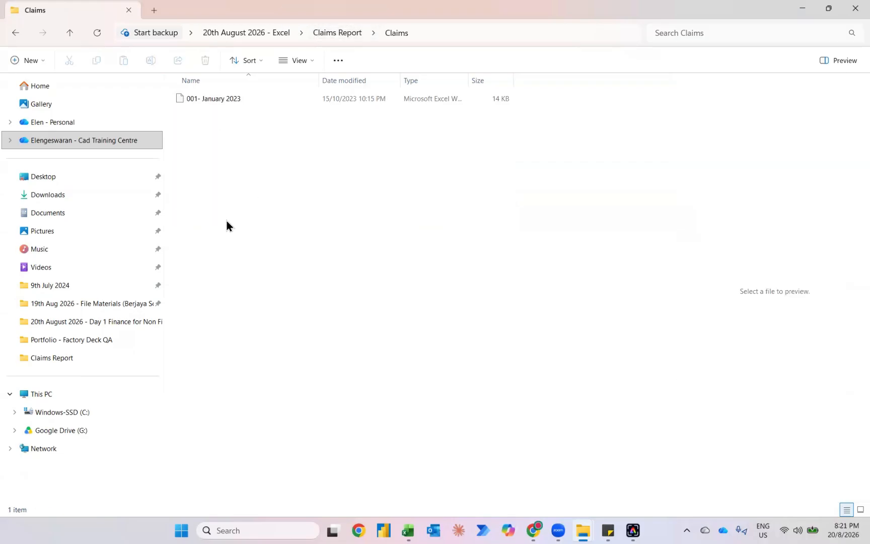
pyautogui.hotkey('alt', 'Tab')
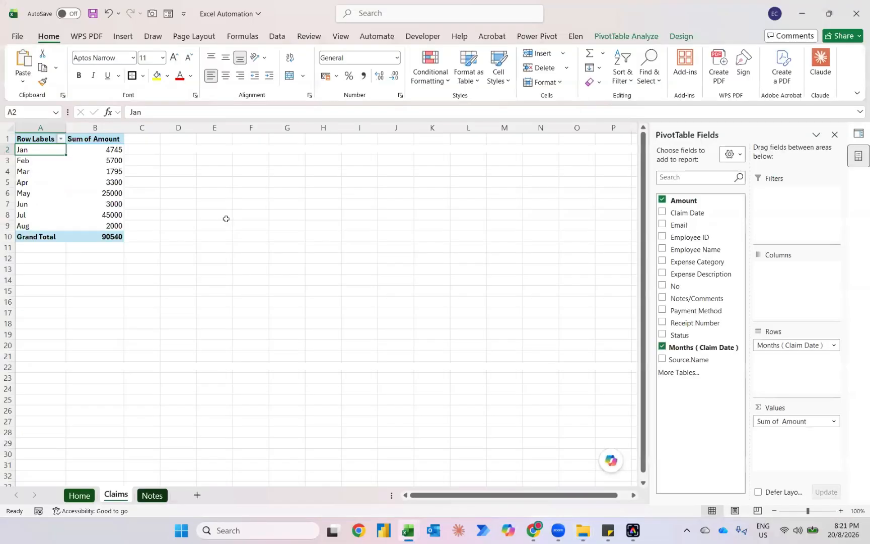
pyautogui.rightClick(43, 153)
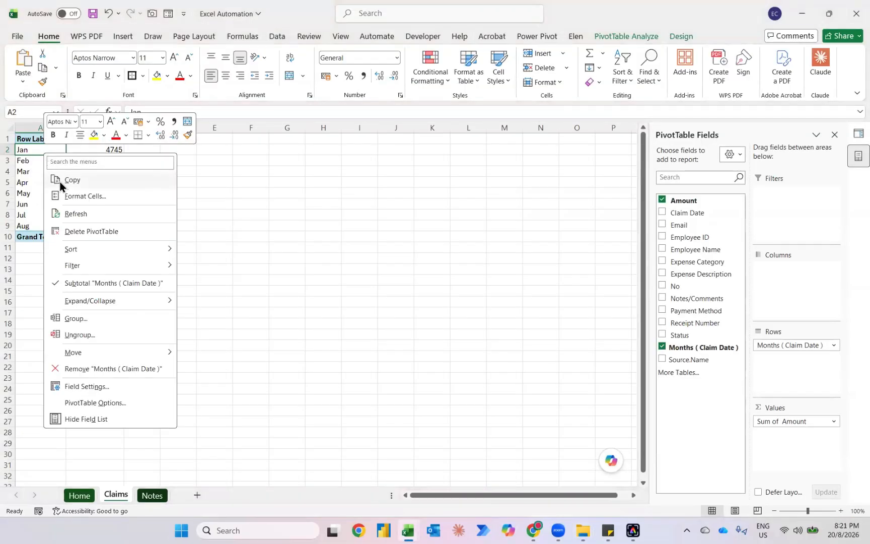
pyautogui.click(69, 213)
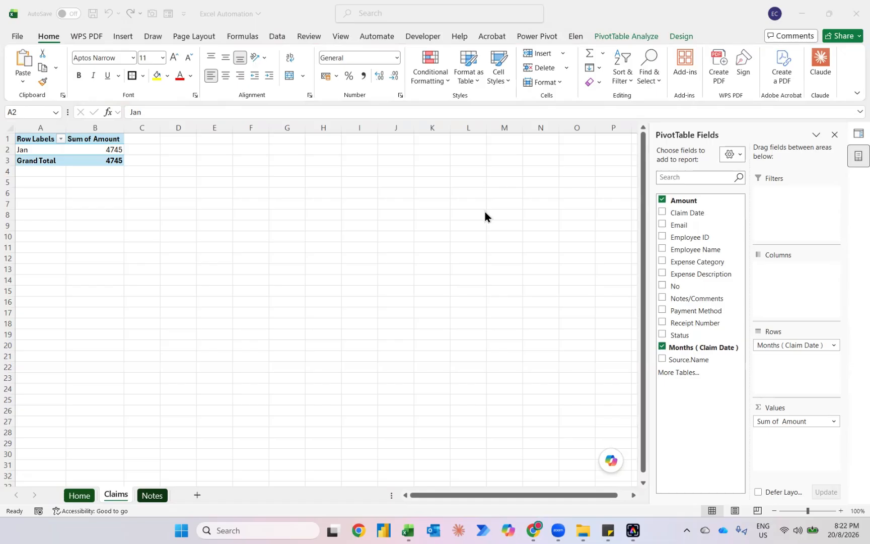
# - Delete all cells on the Claims sheet, including the PivotTable
pyautogui.click(247, 20)
pyautogui.click(277, 36)
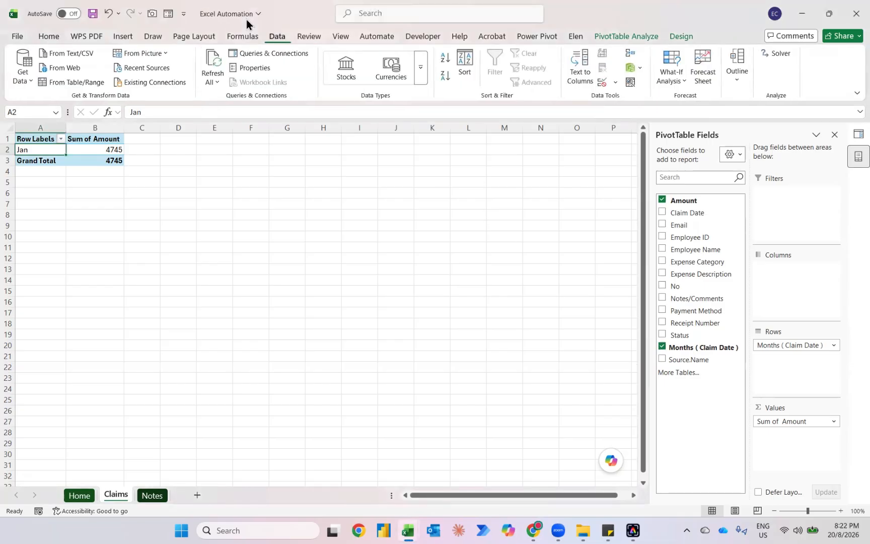
pyautogui.click(179, 261)
pyautogui.hotkey('ctrl', 'a')
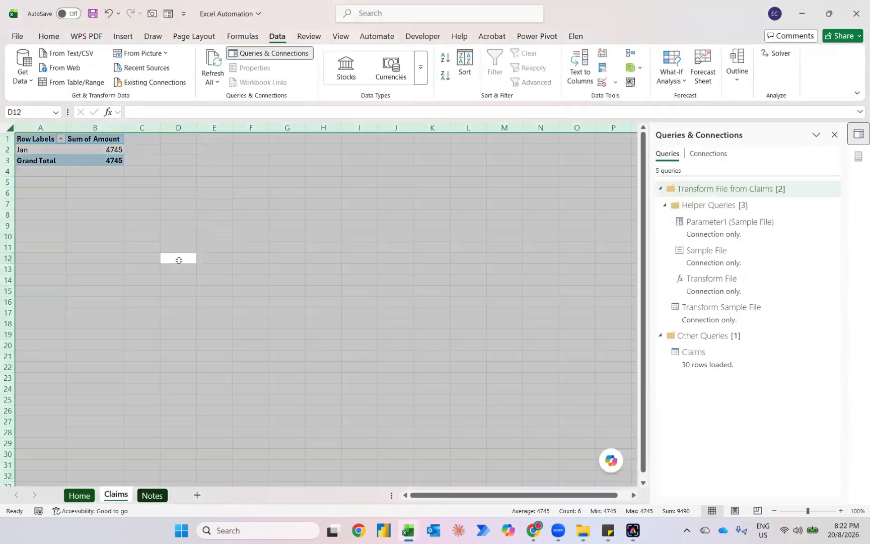
pyautogui.hotkey('ctrl', '-')
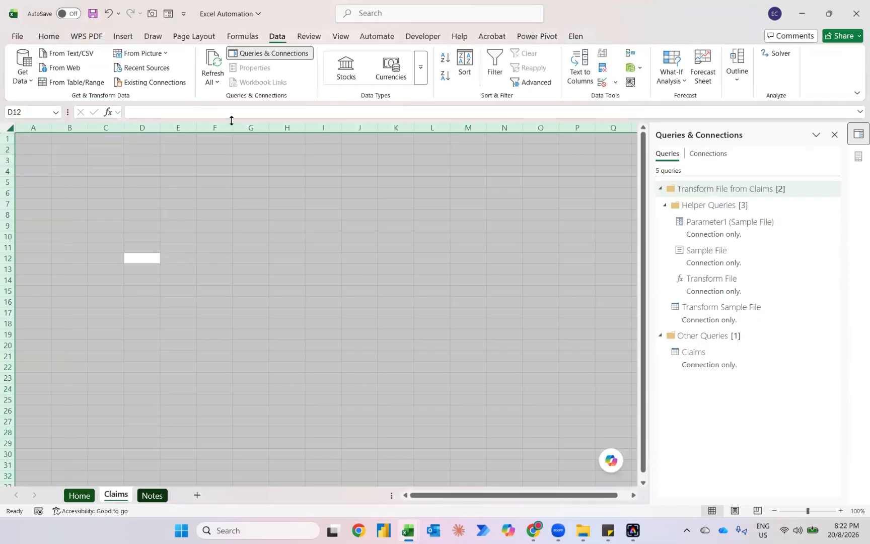
# - Delete the Claims query from the workbook's Queries & Connections
pyautogui.click(269, 53)
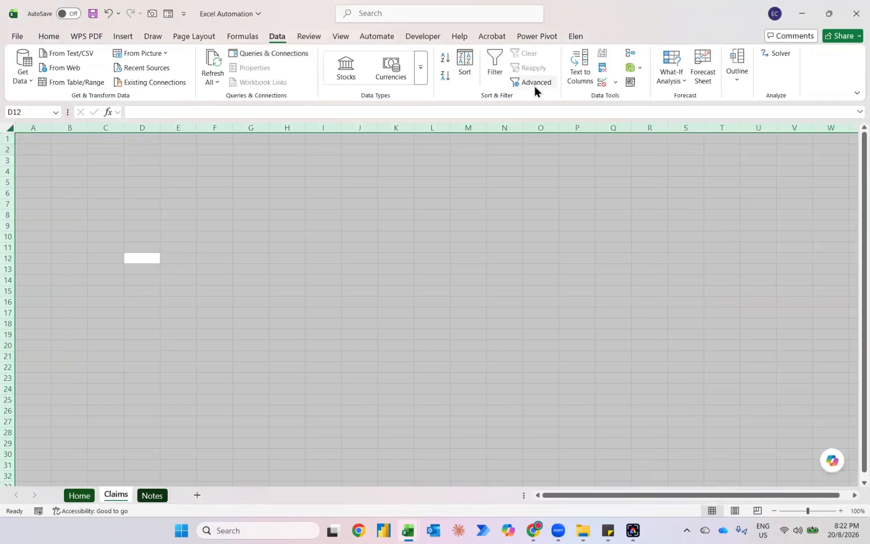
pyautogui.hotkey('alt', 'F12')
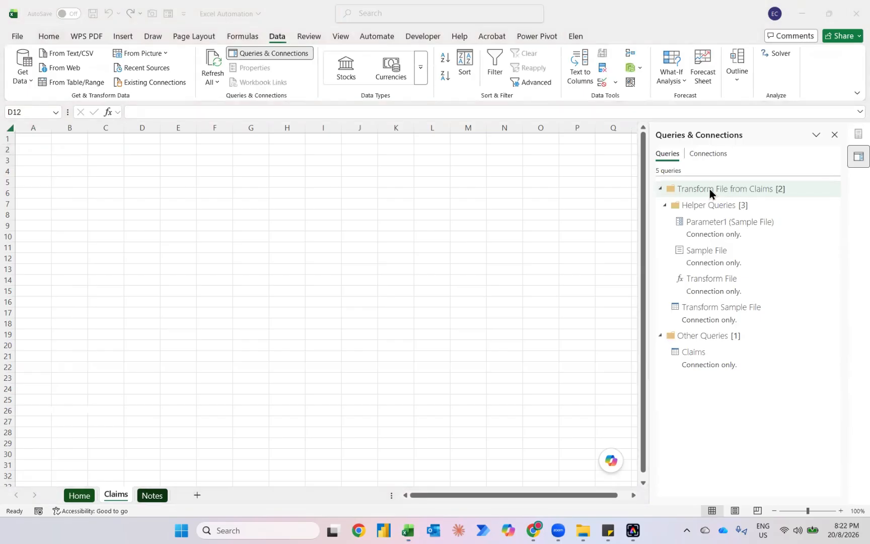
pyautogui.click(699, 362)
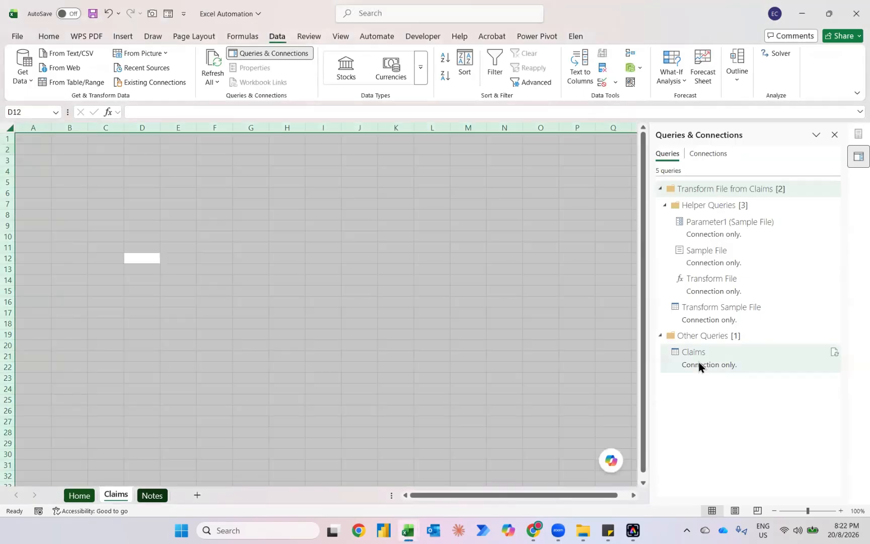
pyautogui.rightClick(699, 363)
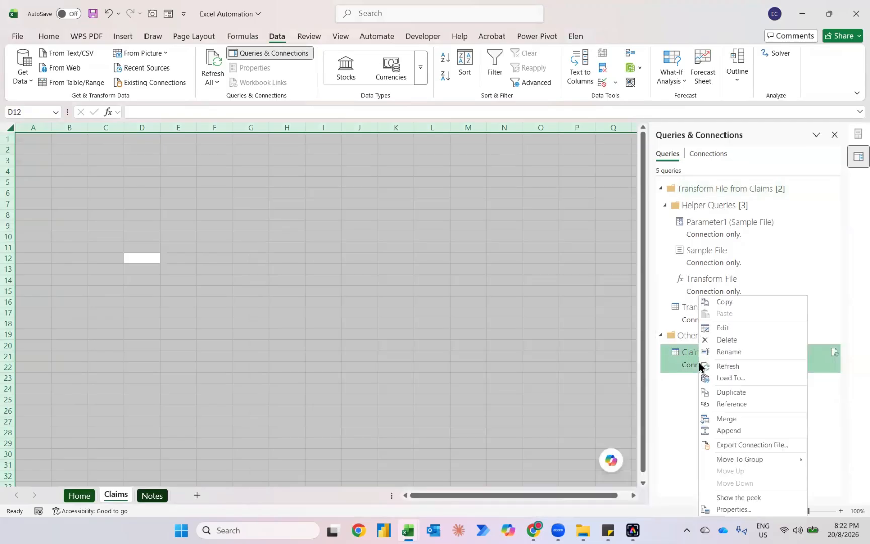
pyautogui.click(725, 339)
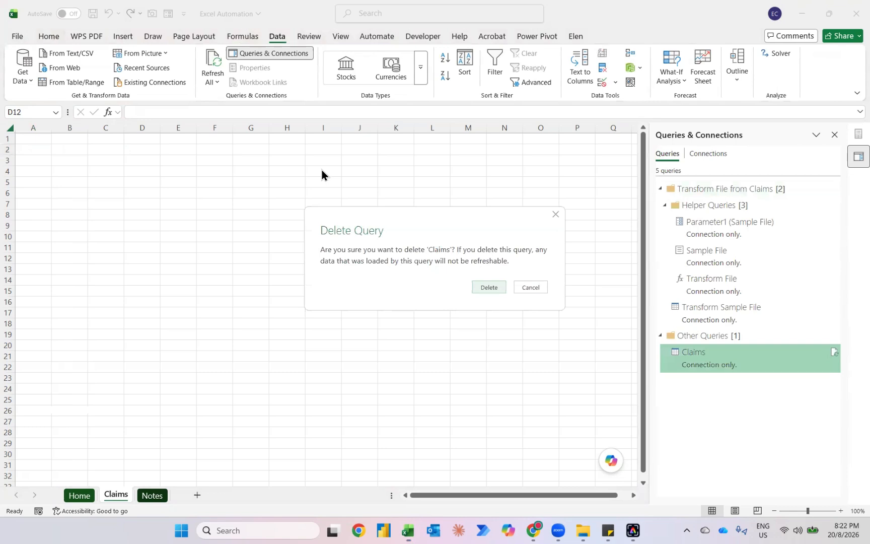
pyautogui.click(480, 290)
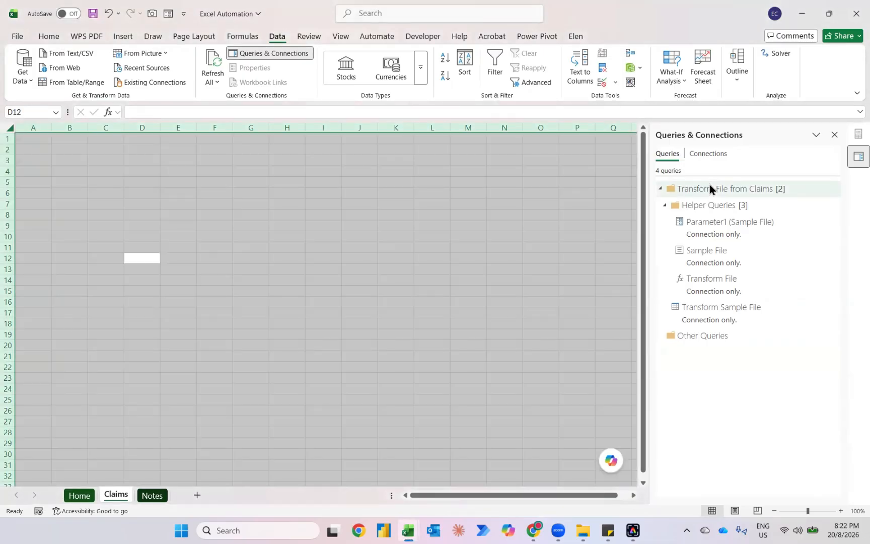
# - Delete the Transform File from Claims query group together with all its helper queries
pyautogui.rightClick(709, 185)
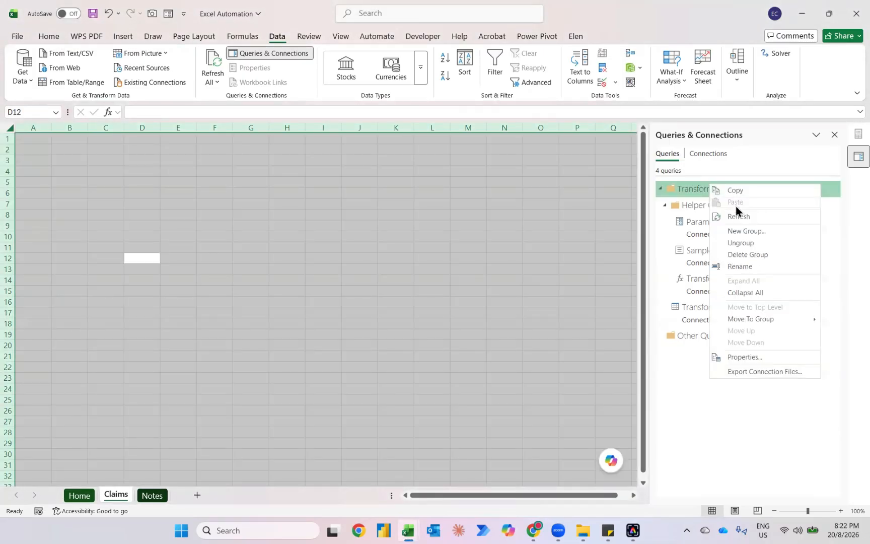
pyautogui.click(738, 255)
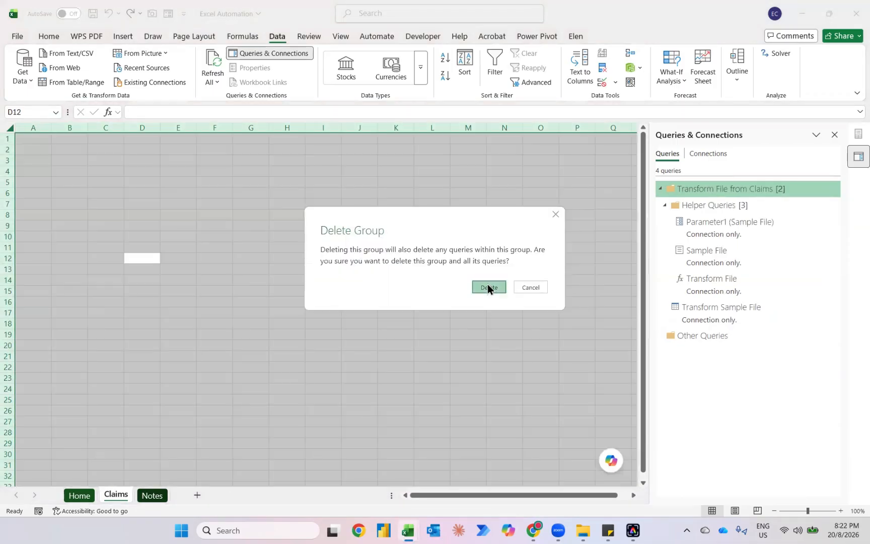
pyautogui.click(488, 287)
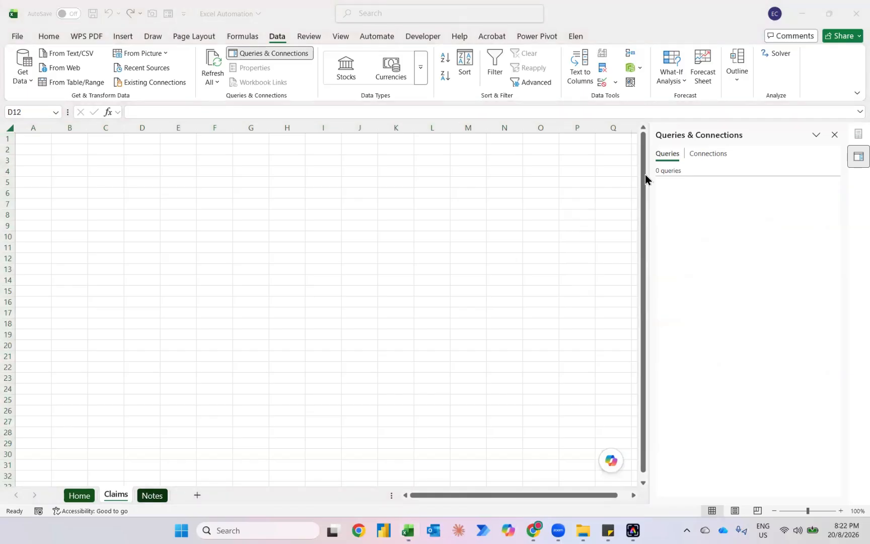
# - Review the topic list on the Notes sheet and examine the Excel product and version information on the Account page
pyautogui.click(152, 495)
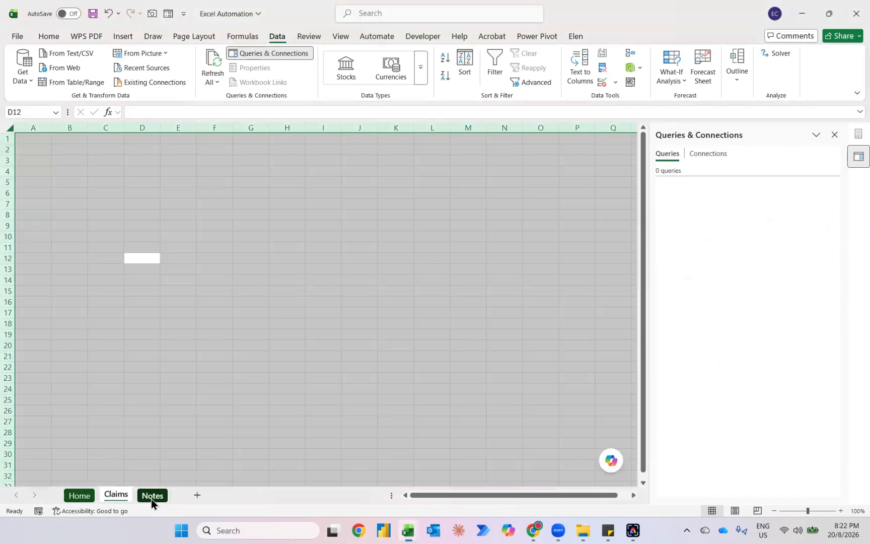
pyautogui.hotkey('alt', 'Tab')
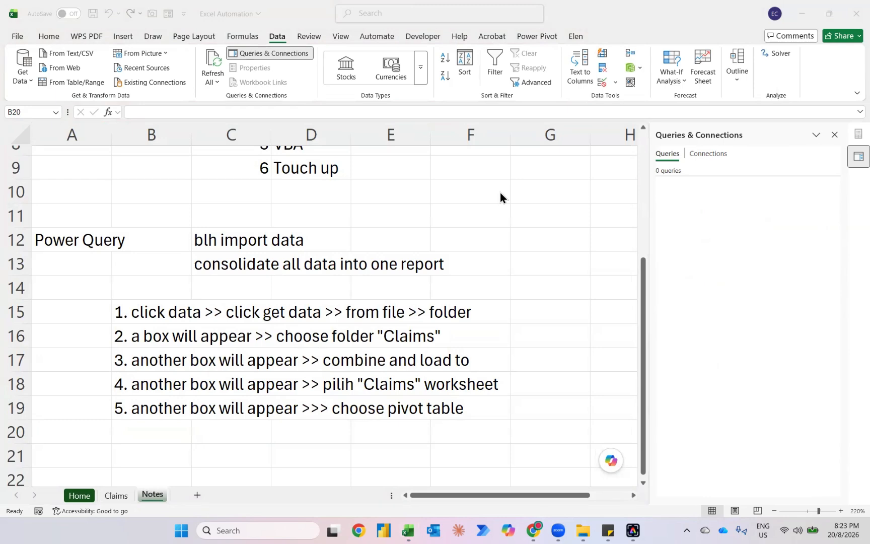
pyautogui.click(63, 254)
pyautogui.scroll(3, 62, 252)
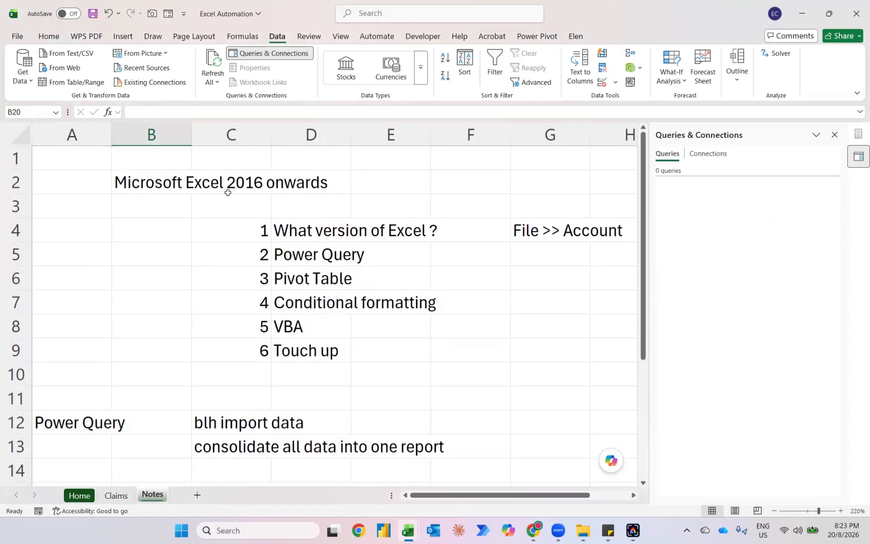
pyautogui.hscroll(3, 403, 301)
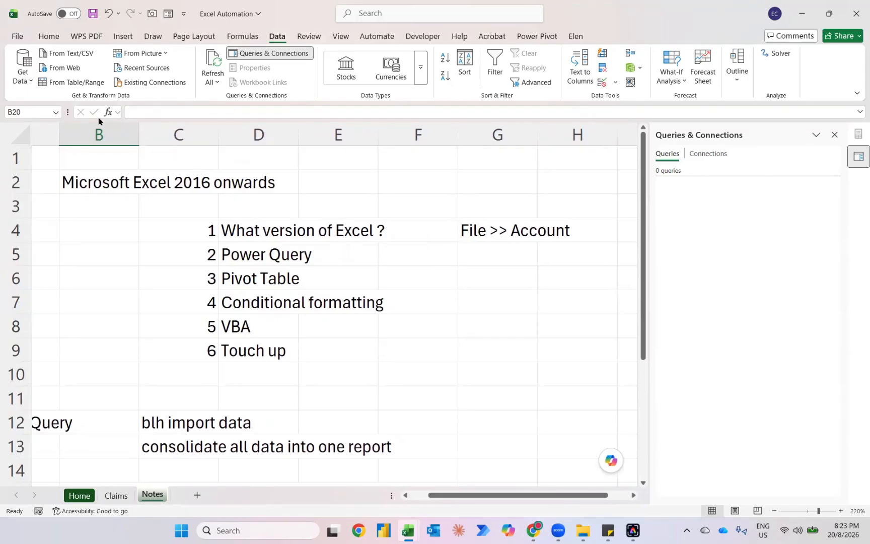
pyautogui.click(19, 37)
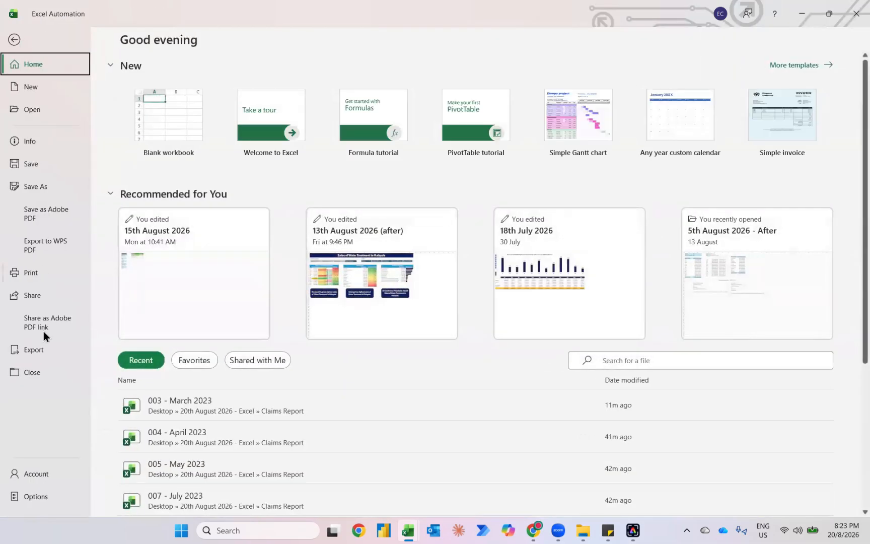
pyautogui.click(54, 445)
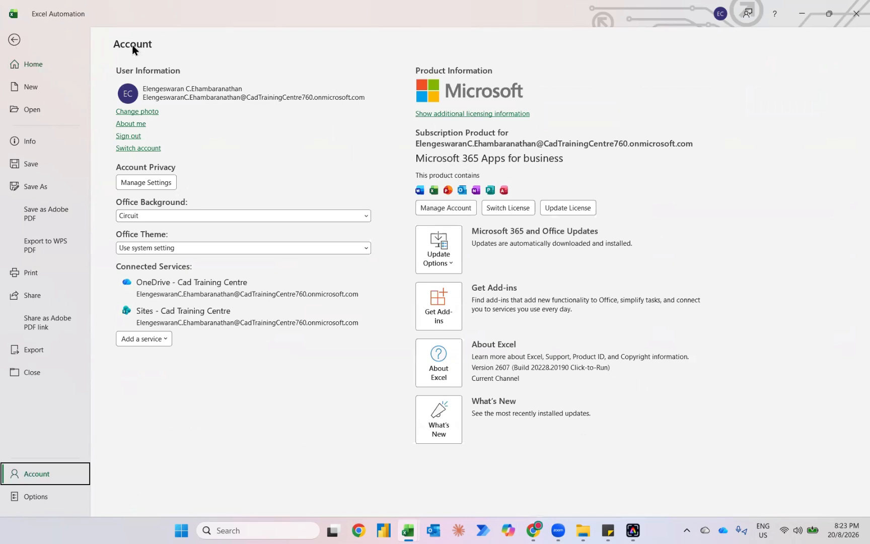
pyautogui.click(14, 39)
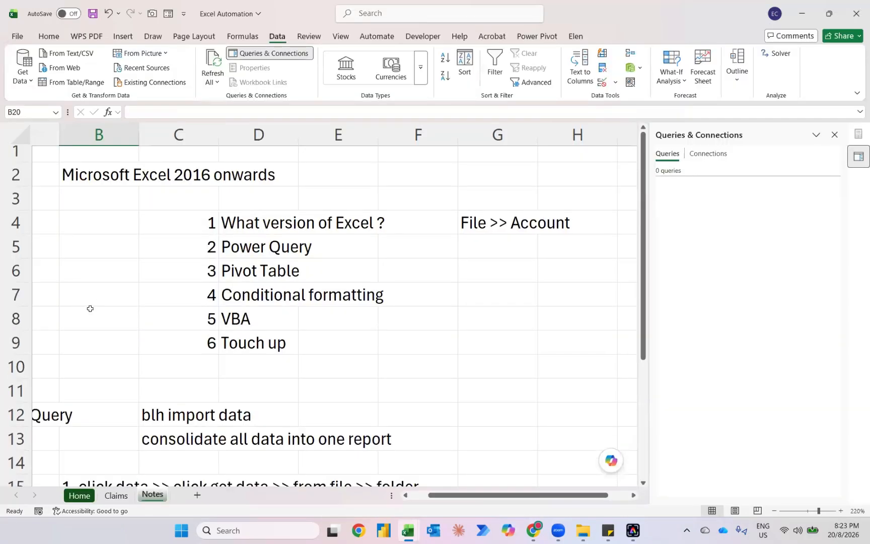
# - Review the Power Query steps on the Notes sheet and start a folder import from the Claims folder inside Claims Report
pyautogui.scroll(-3, 90, 308)
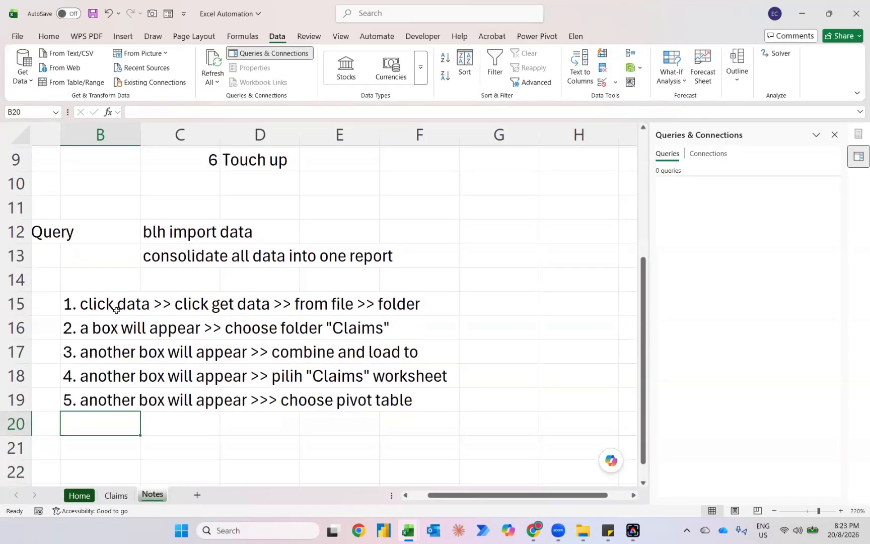
pyautogui.hscroll(-2, 153, 288)
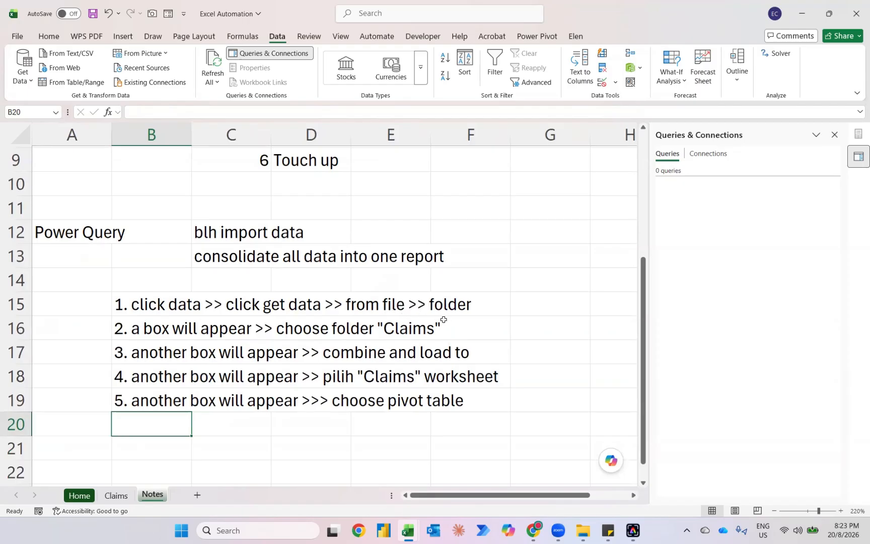
pyautogui.click(21, 75)
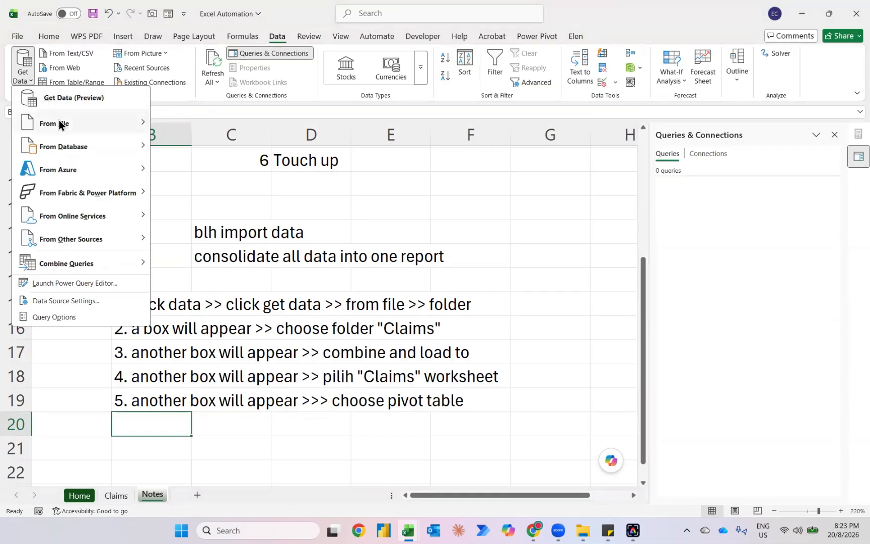
pyautogui.moveTo(58, 120)
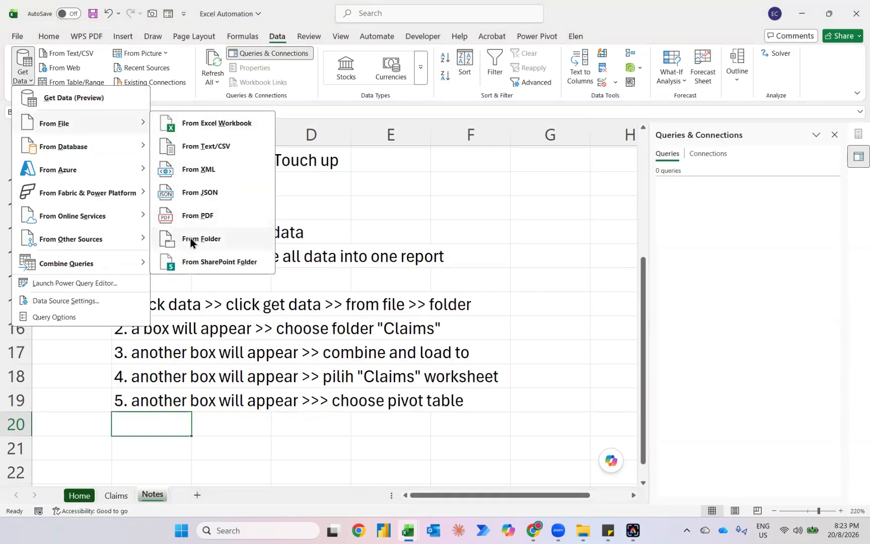
pyautogui.click(190, 240)
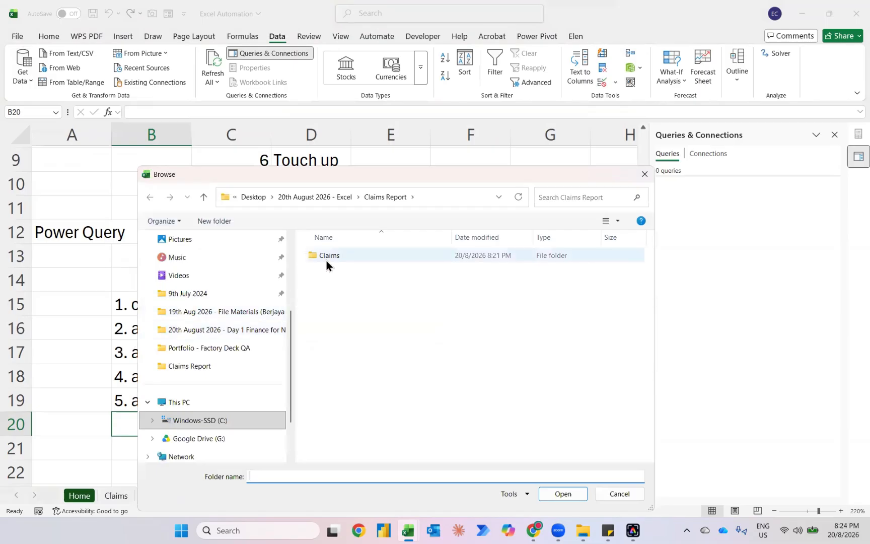
pyautogui.click(326, 260)
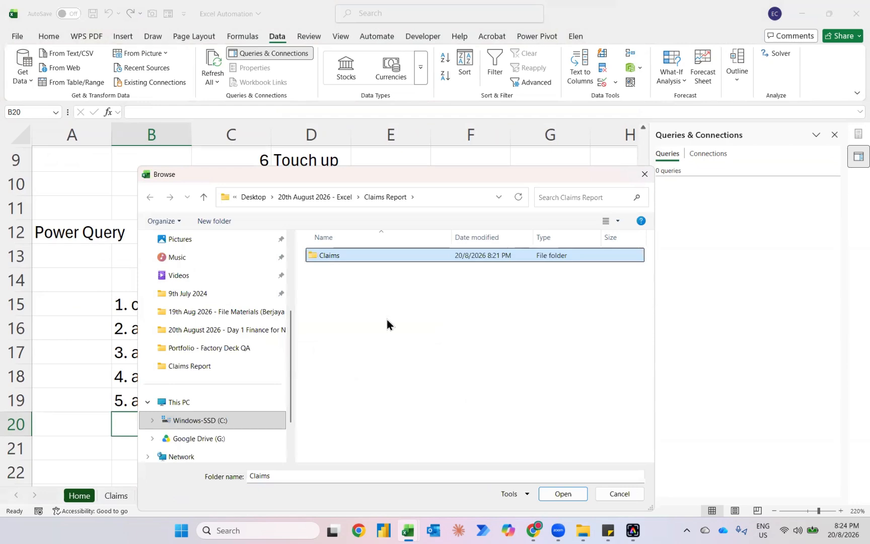
pyautogui.click(551, 494)
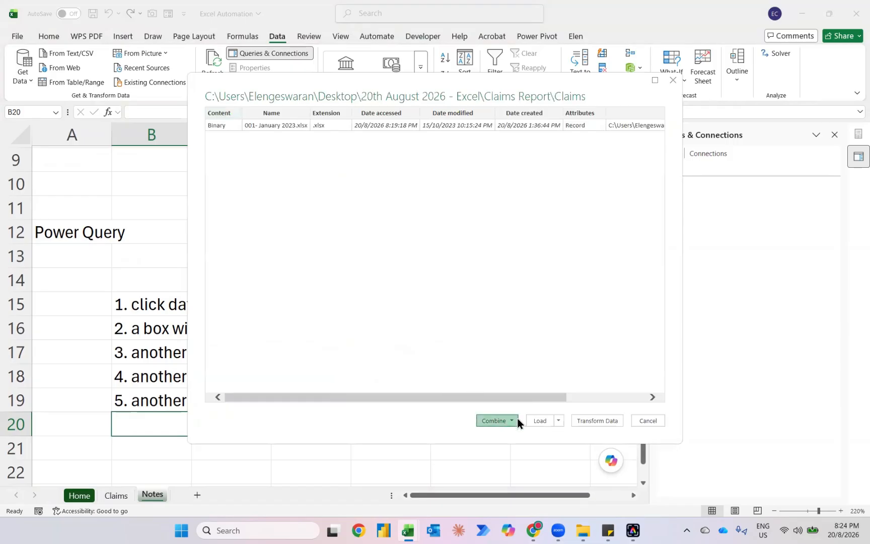
# - Combine the folder's files using their Claims worksheet and load the result as a PivotTable Report on a new worksheet
pyautogui.click(516, 421)
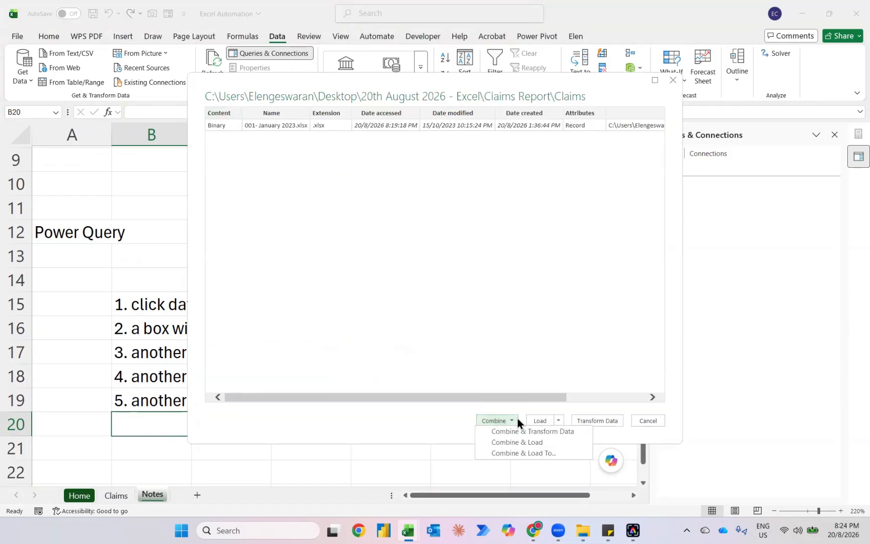
pyautogui.click(522, 452)
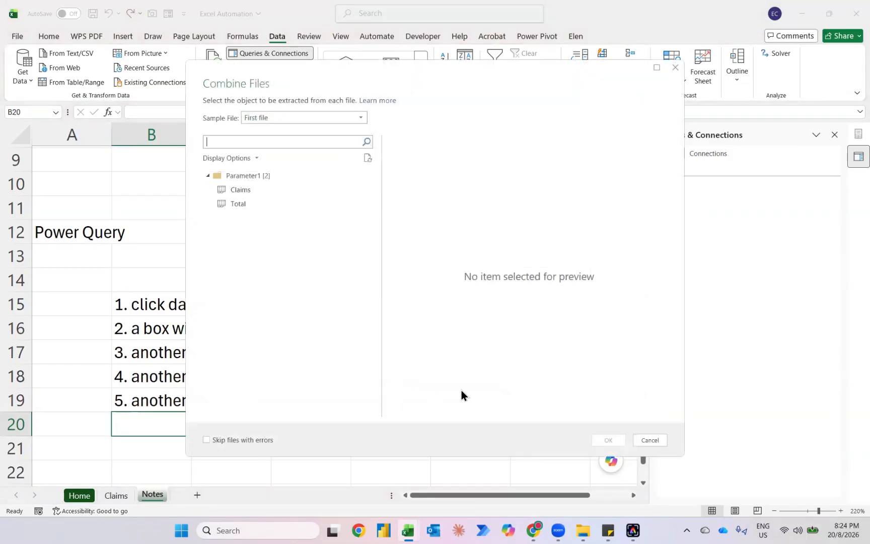
pyautogui.click(254, 192)
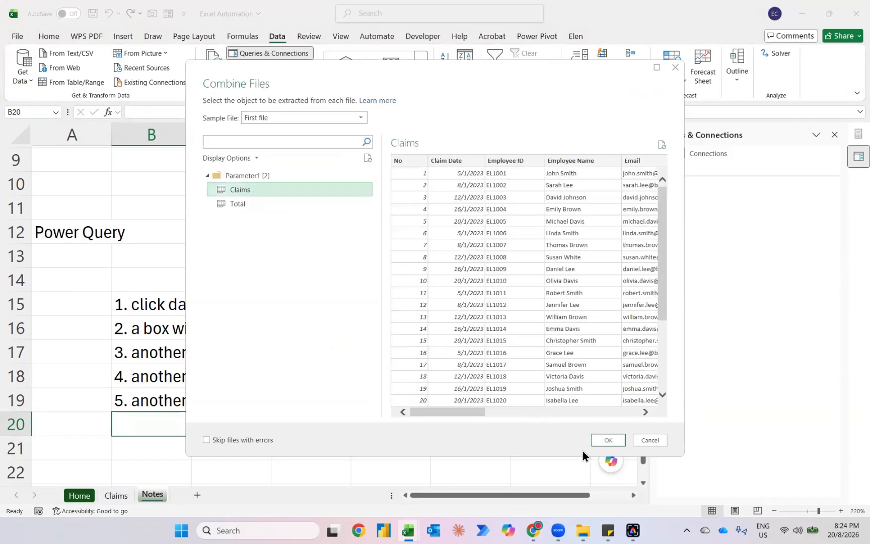
pyautogui.click(608, 441)
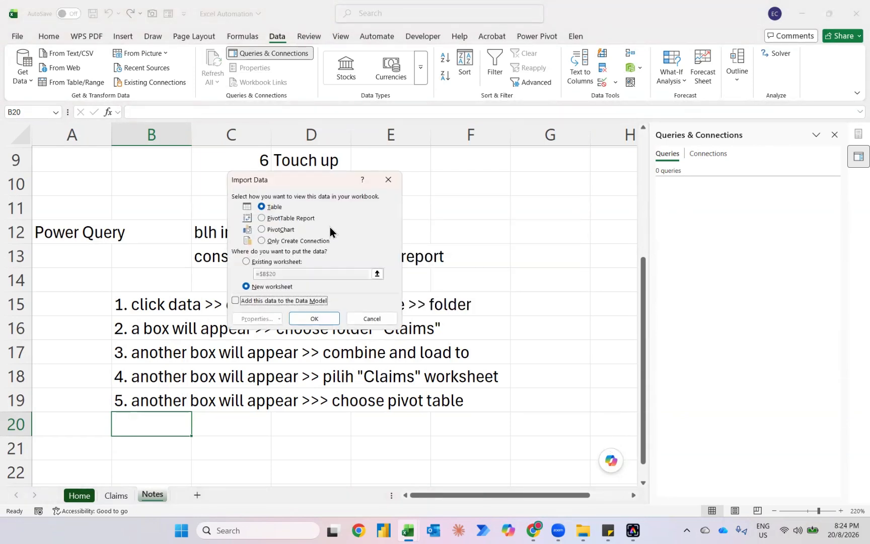
pyautogui.click(296, 220)
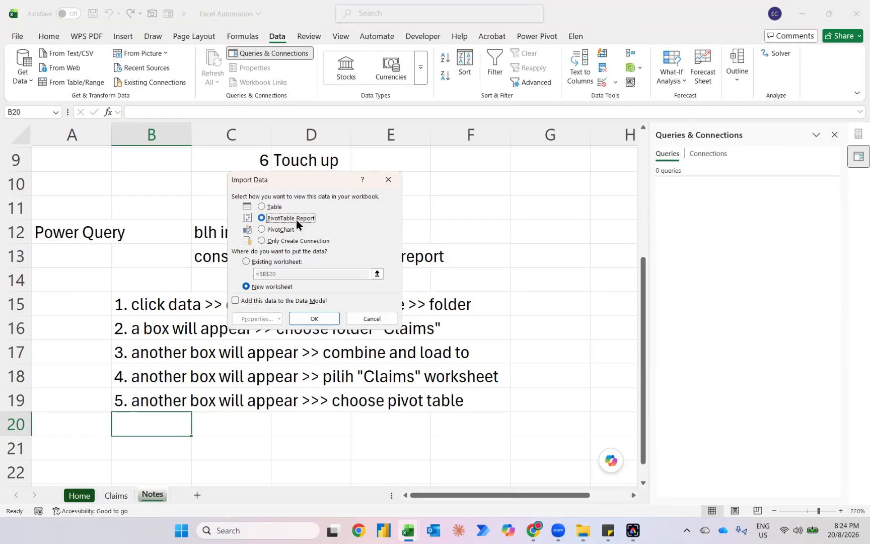
pyautogui.click(314, 319)
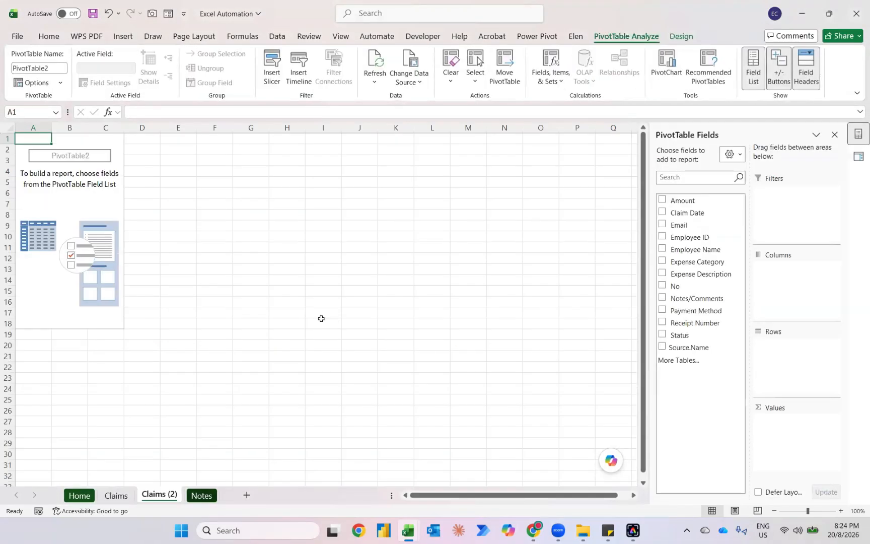
# - Delete the empty Claims sheet and rename the Claims (2) sheet as Claims
pyautogui.click(116, 496)
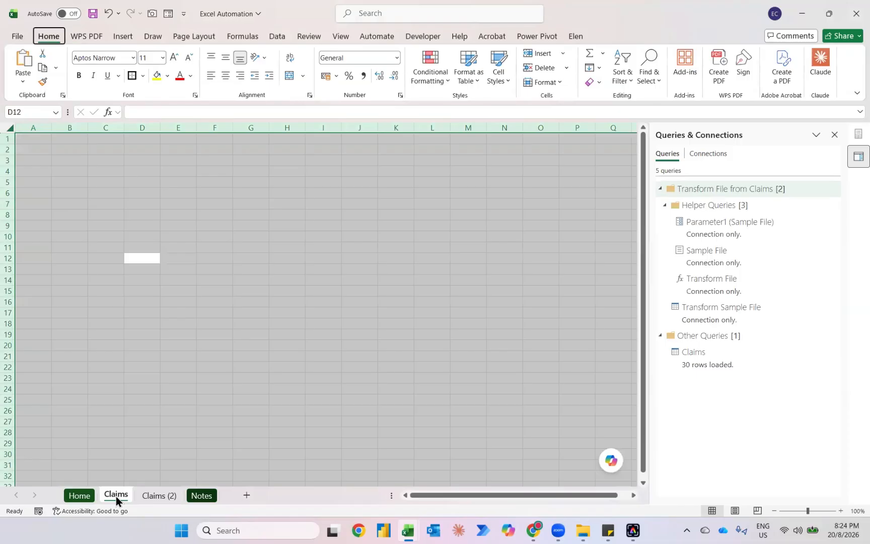
pyautogui.press('Return')
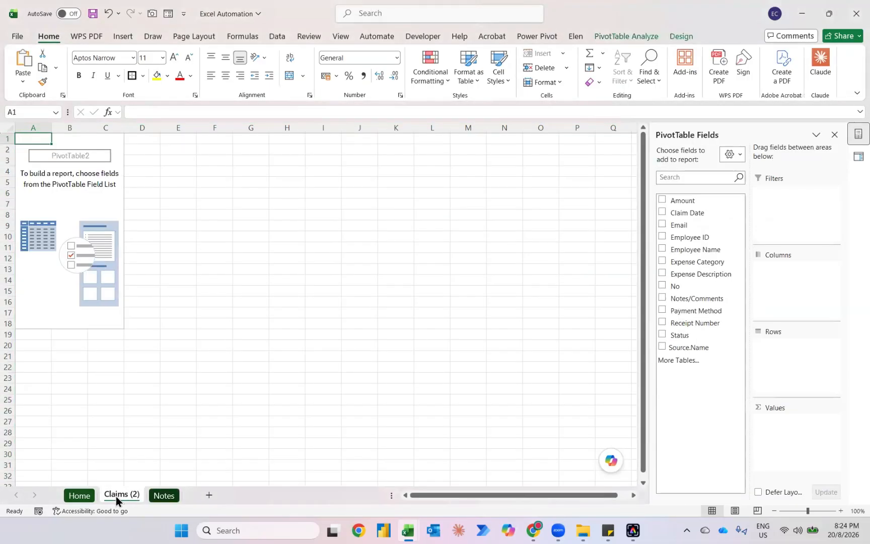
pyautogui.doubleClick(115, 496)
pyautogui.write('Claims')
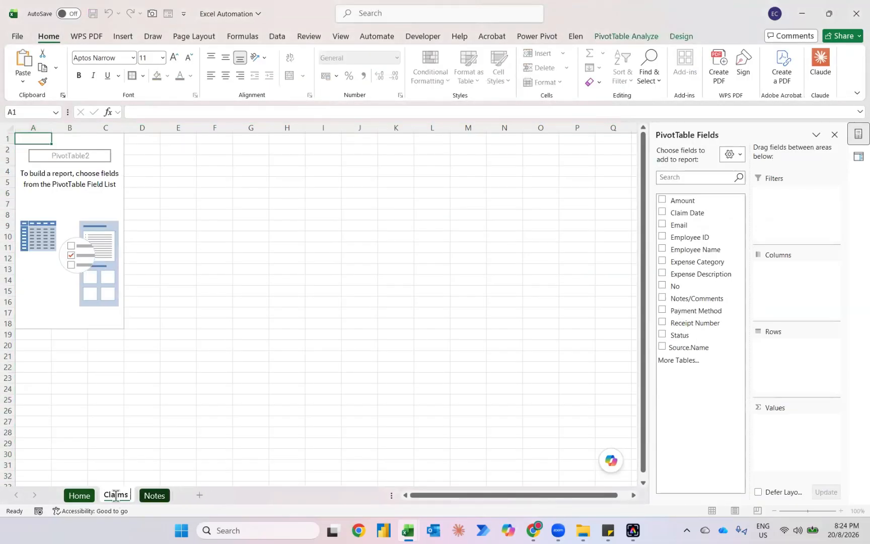
pyautogui.press('Return')
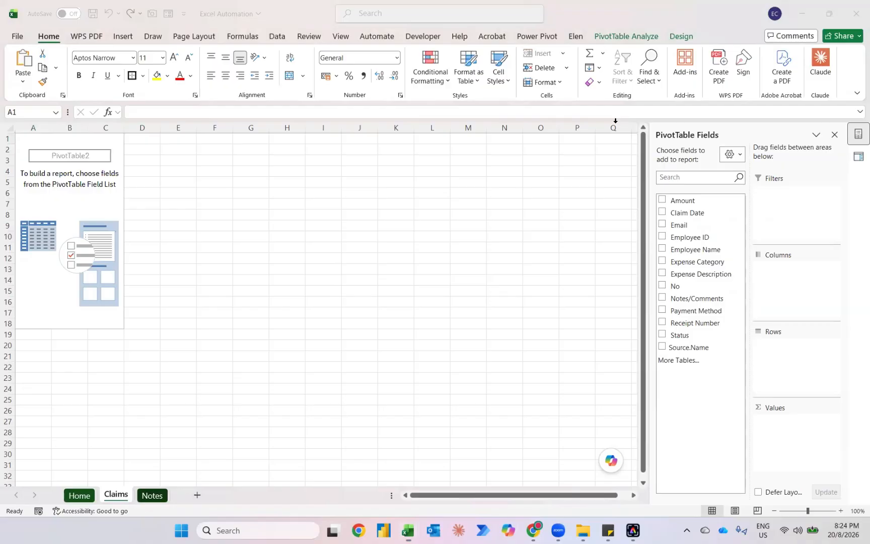
# - Build the PivotTable with Amount as summed values and Claim Date as rows, grouping the dates by Months
pyautogui.click(662, 200)
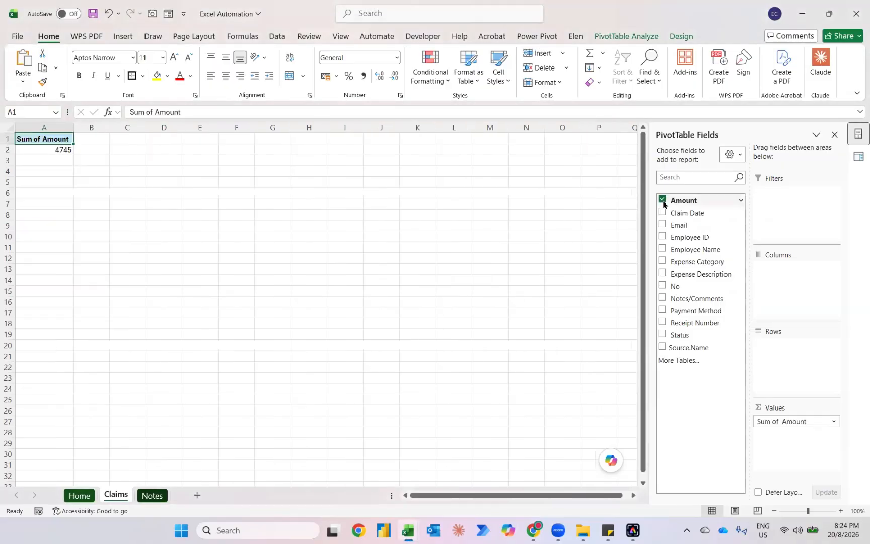
pyautogui.click(662, 212)
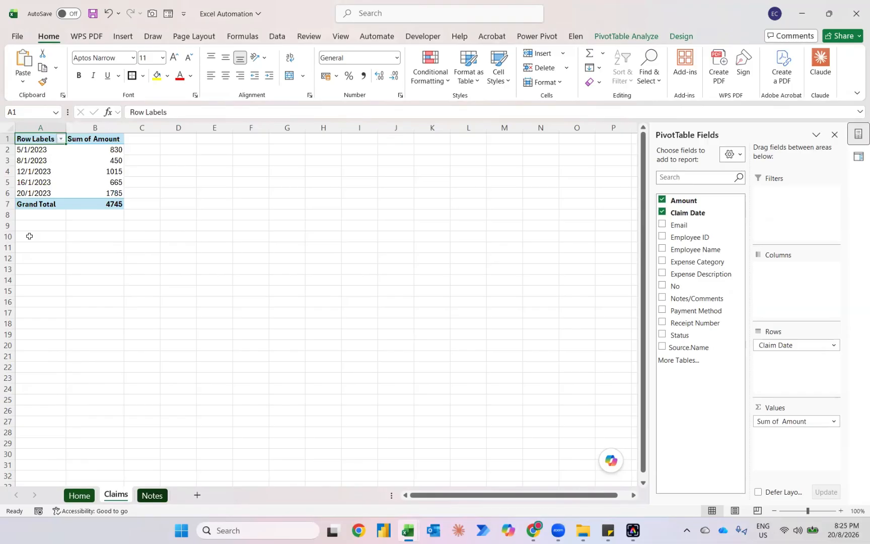
pyautogui.rightClick(36, 152)
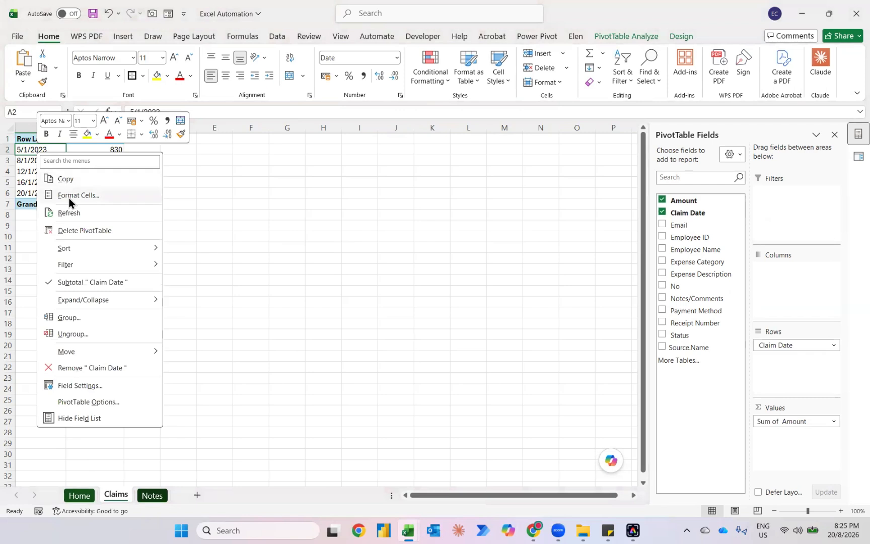
pyautogui.click(62, 318)
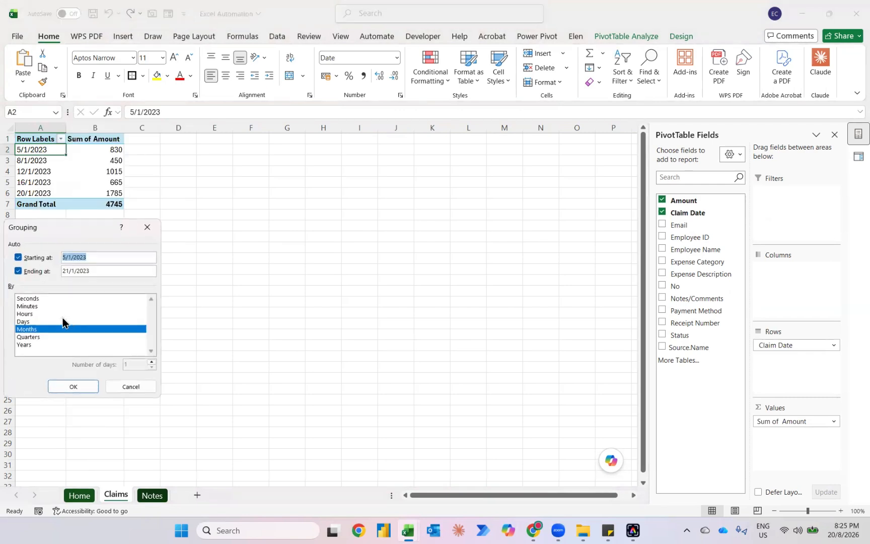
pyautogui.click(85, 385)
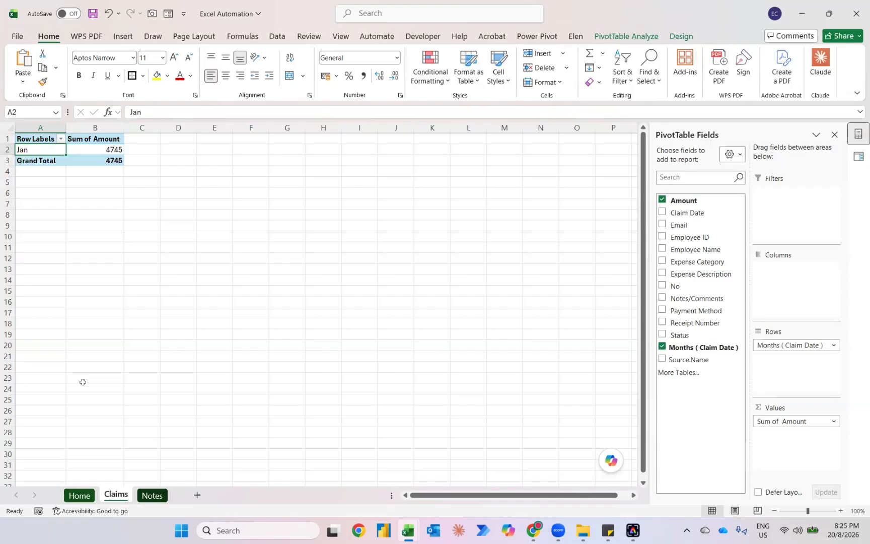
# - Enter the heading "Pivot Table" in cell A21 of the Notes sheet
pyautogui.hotkey('ctrl', 'pagedown')
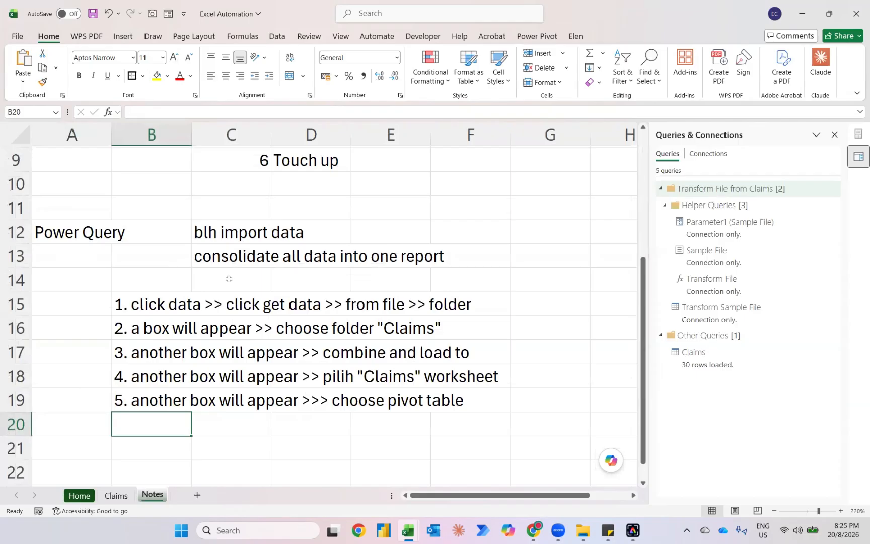
pyautogui.scroll(-1, 229, 279)
pyautogui.scroll(-3, 228, 278)
pyautogui.click(85, 364)
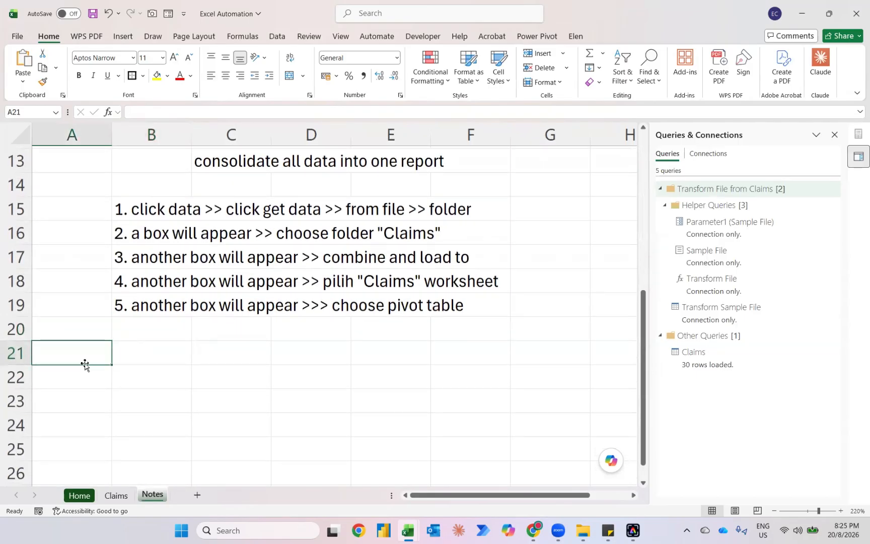
pyautogui.write('Pivot T')
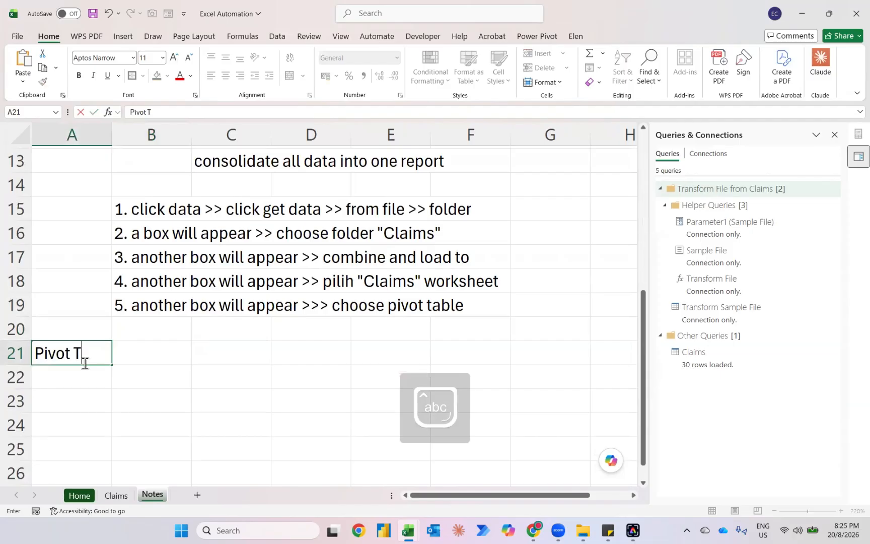
pyautogui.write('able')
pyautogui.press('Return')
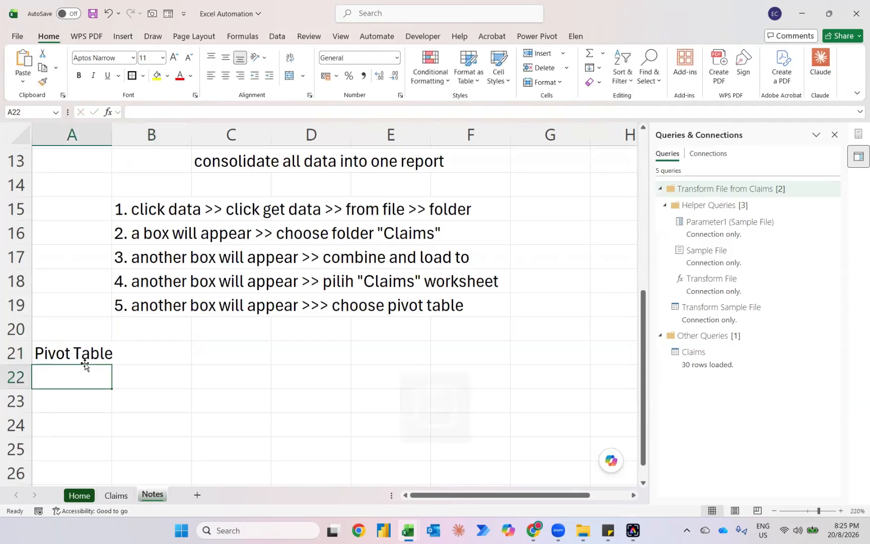
pyautogui.press('Right')
pyautogui.write('Summary')
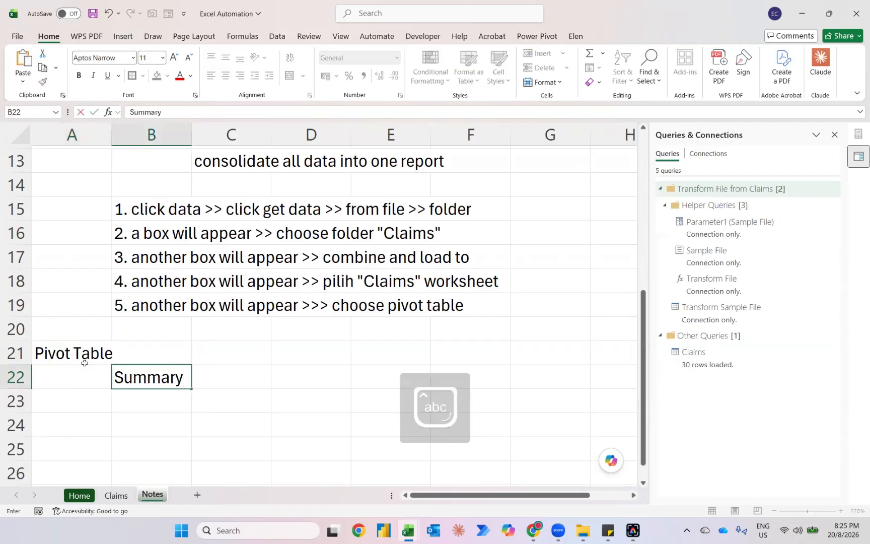
pyautogui.press('Return')
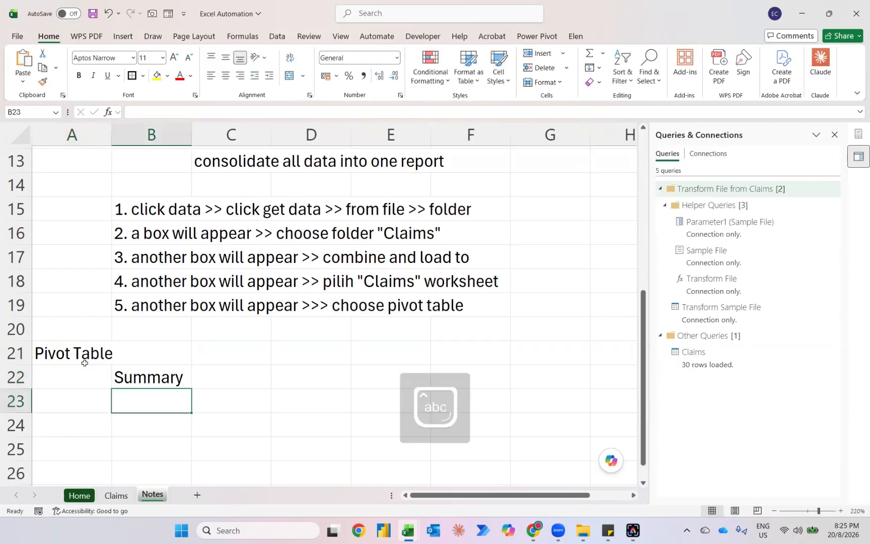
# - Enter "1. create monthly summary report" in cell B22 under the Pivot Table heading
pyautogui.press('Up')
pyautogui.write('1. cre')
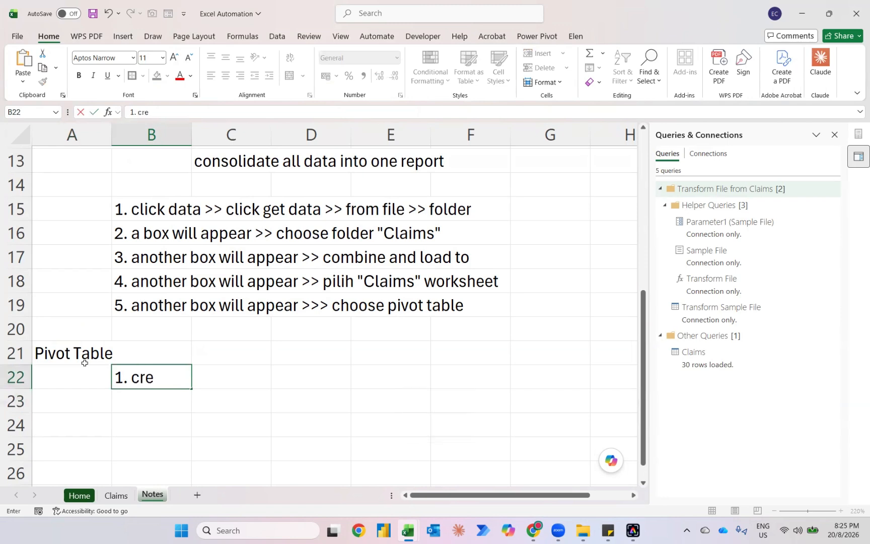
pyautogui.write('ate monthly')
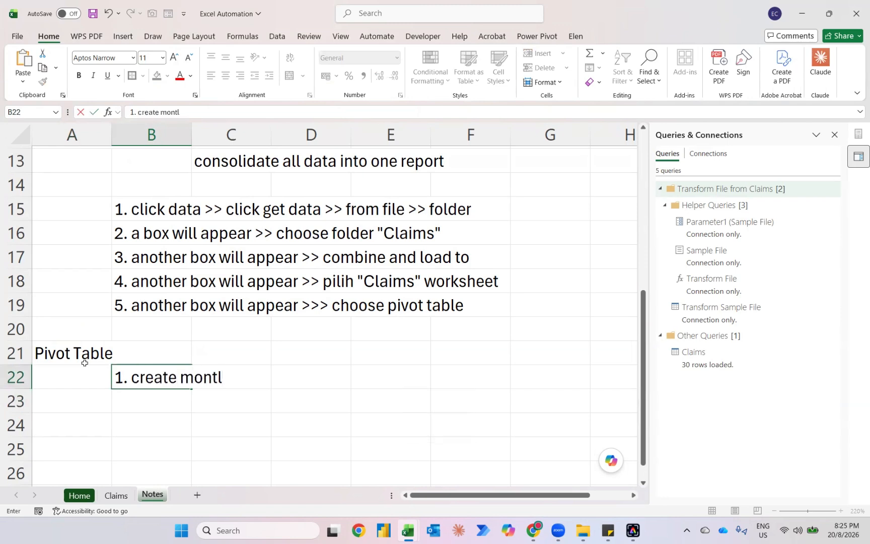
pyautogui.write(' summary report')
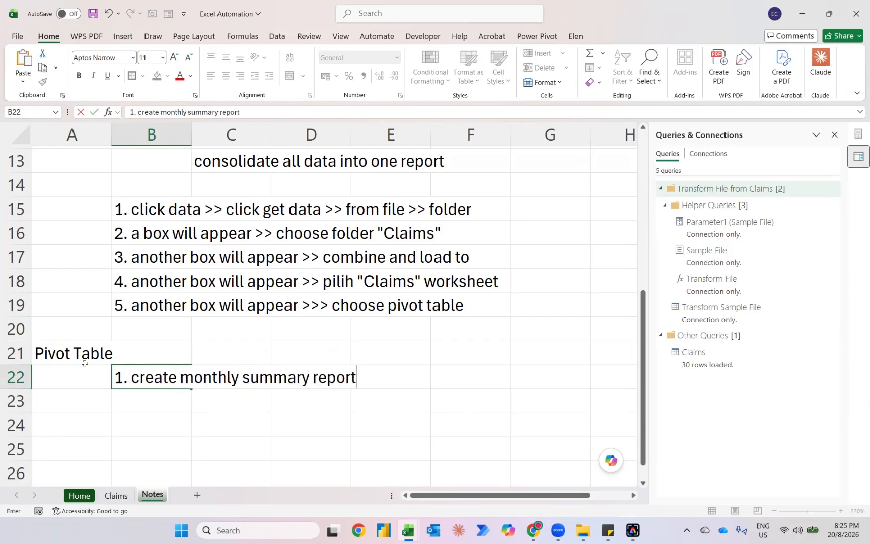
pyautogui.press('Return')
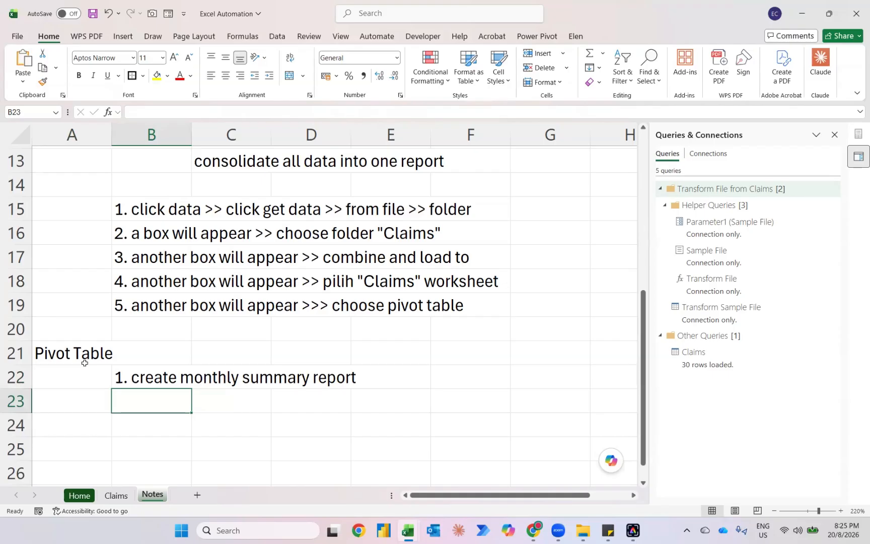
# - Enter "2. analysis -> allocation , trending , ytd" in cell B23 of the Notes sheet
pyautogui.write('2')
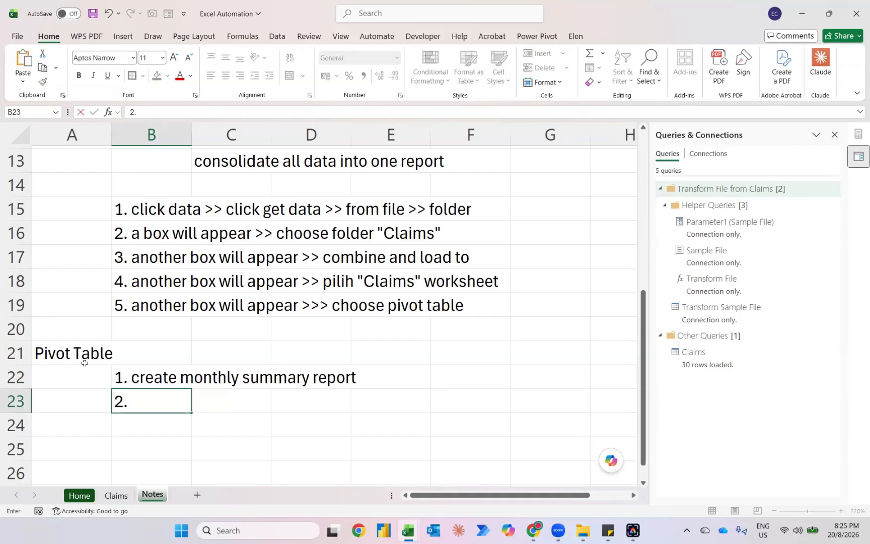
pyautogui.write('. analysis -> allo')
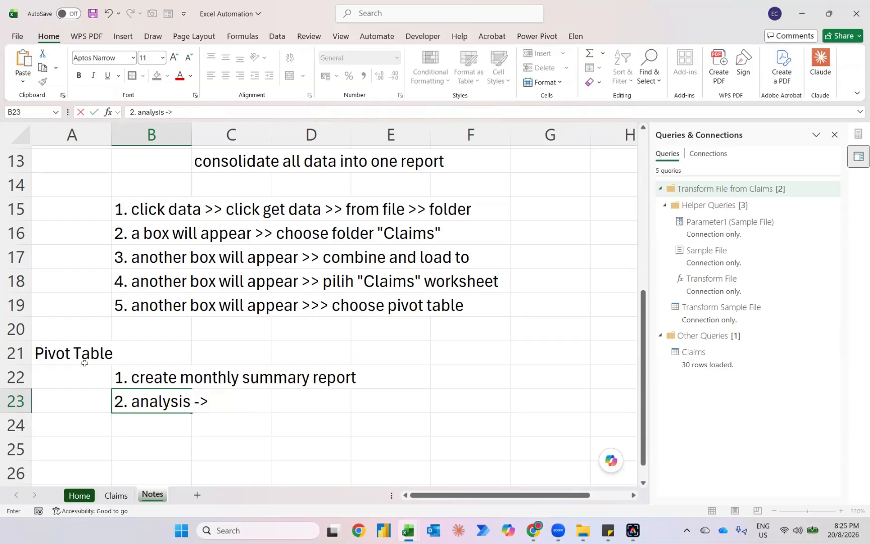
pyautogui.write('cation')
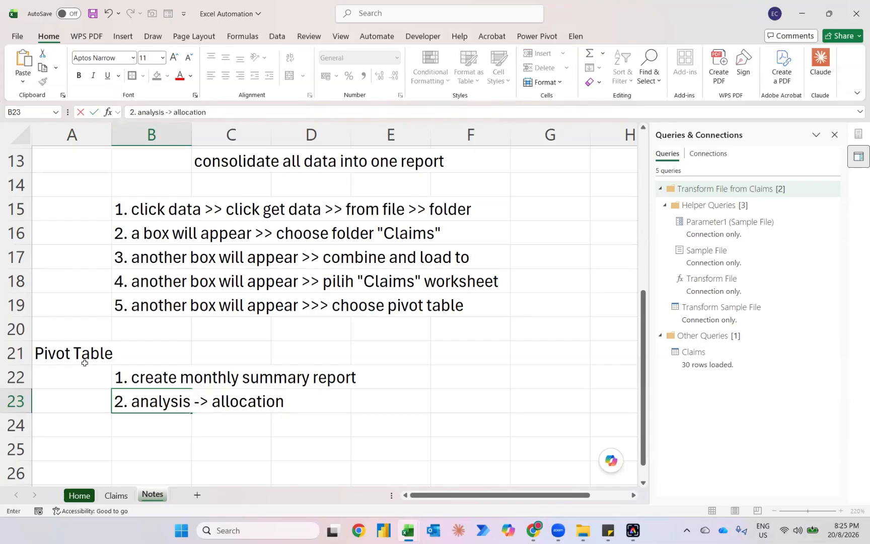
pyautogui.write(' , tre')
pyautogui.press('BackSpace')
pyautogui.write('rending , ytd')
pyautogui.press('Return')
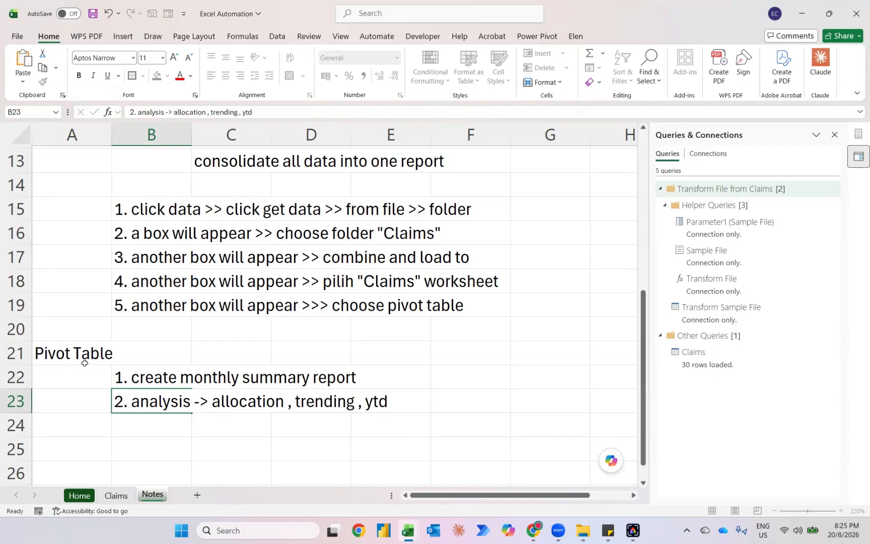
pyautogui.press('Up')
pyautogui.press('Up')
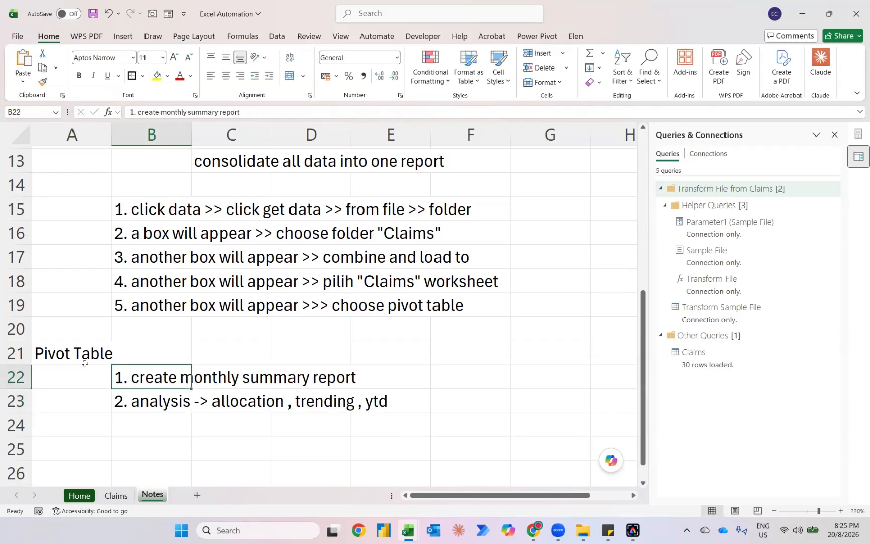
pyautogui.press('Down')
pyautogui.press('Down')
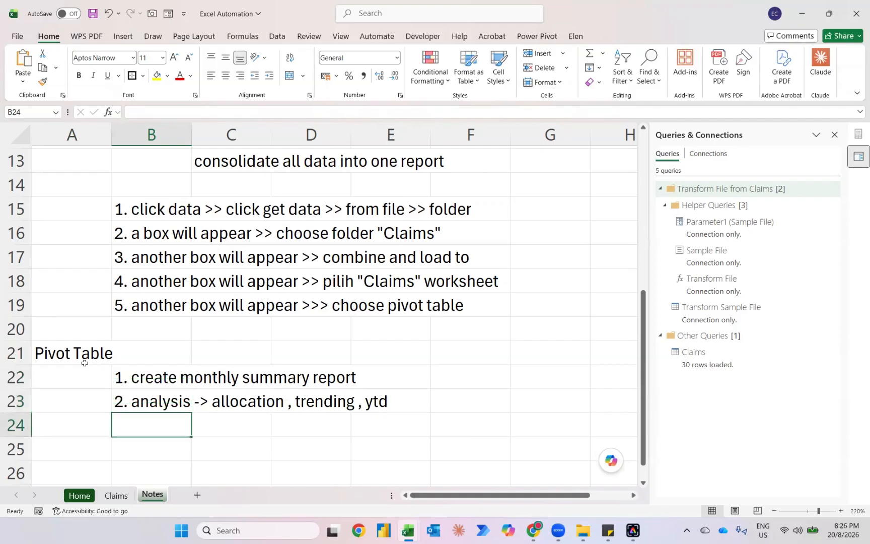
# - Replace the Months (Claim Date) row field with Expense Category in the PivotTable on the Claims sheet
pyautogui.hotkey('ctrl', 'pageup')
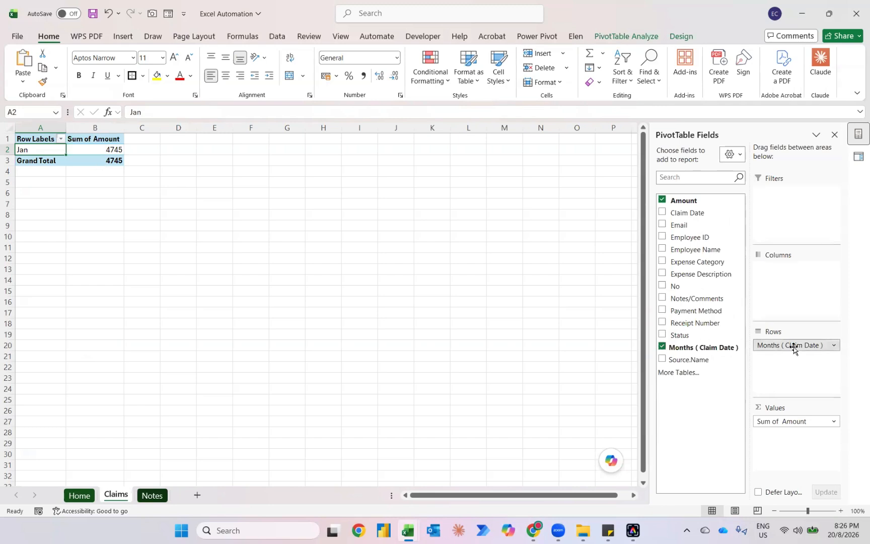
pyautogui.click(709, 351)
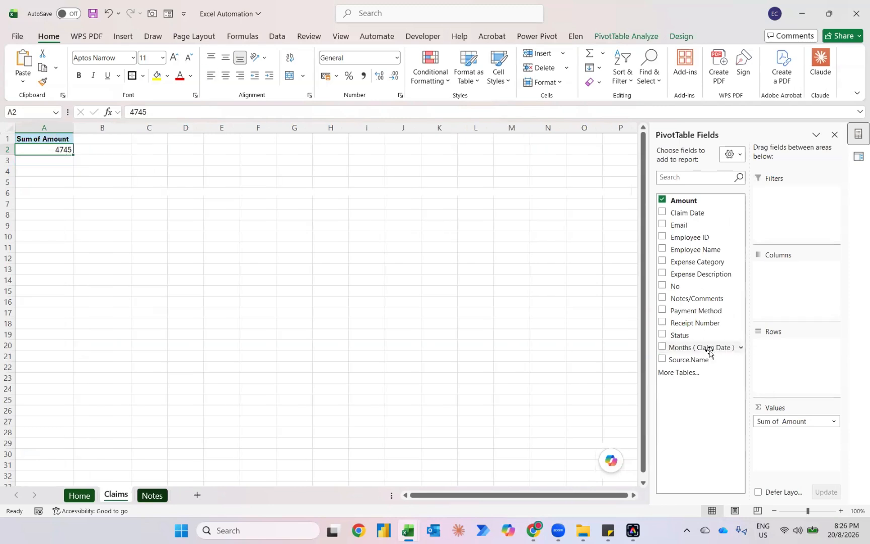
pyautogui.click(662, 261)
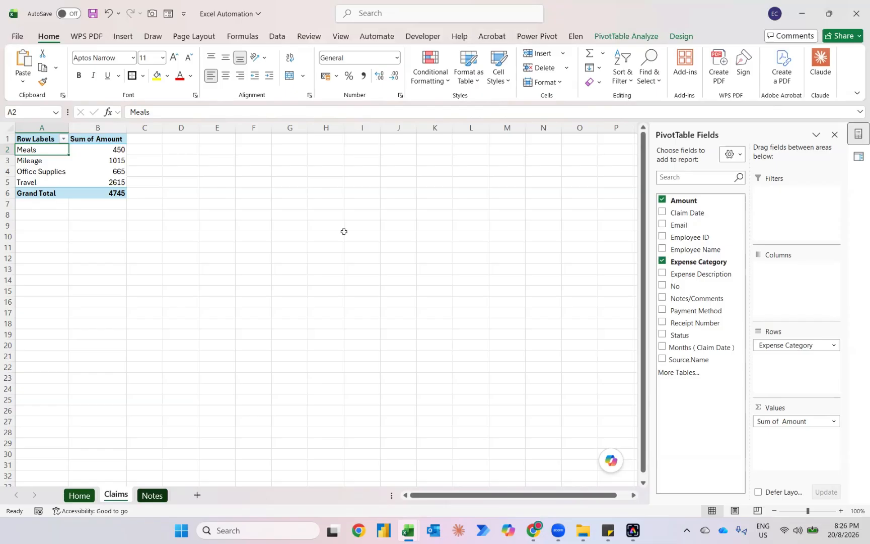
# - Enter "3. which employee has highest claim" in cell B24 of the Notes sheet
pyautogui.click(151, 496)
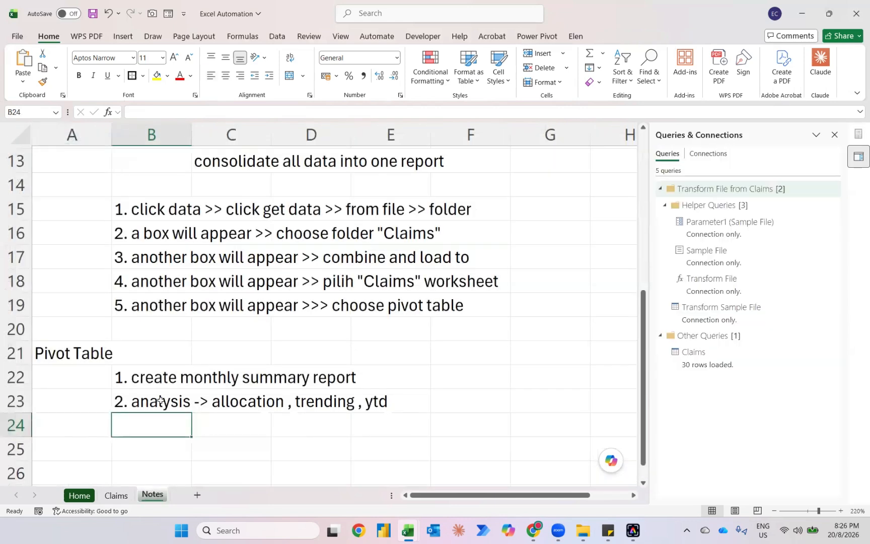
pyautogui.write('3.')
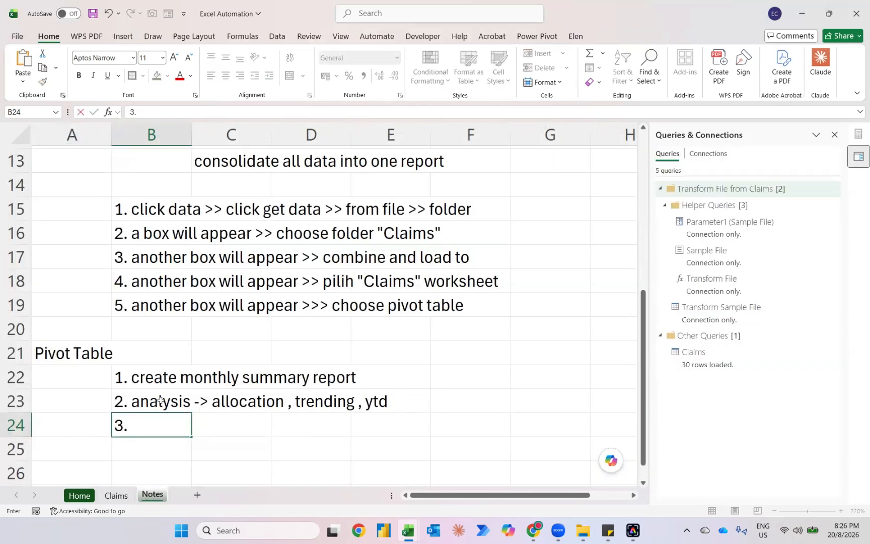
pyautogui.write(' which employe')
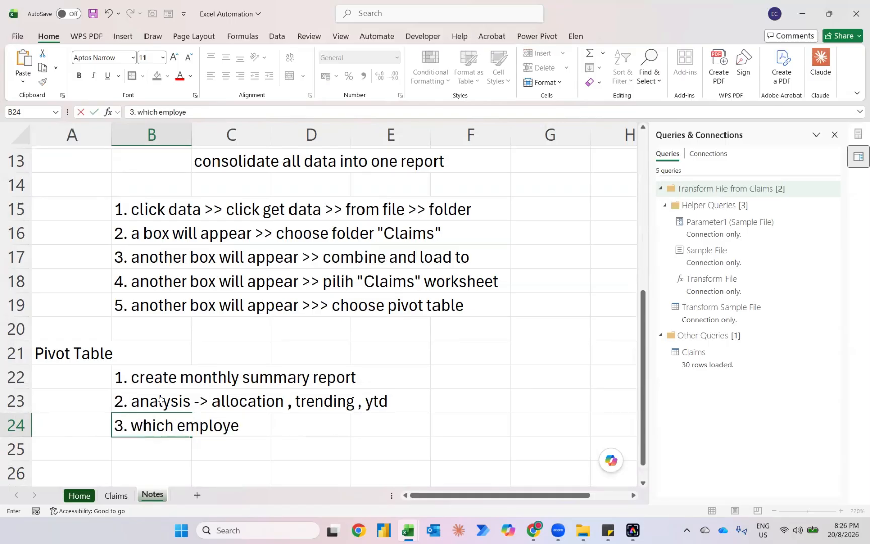
pyautogui.write('e has high')
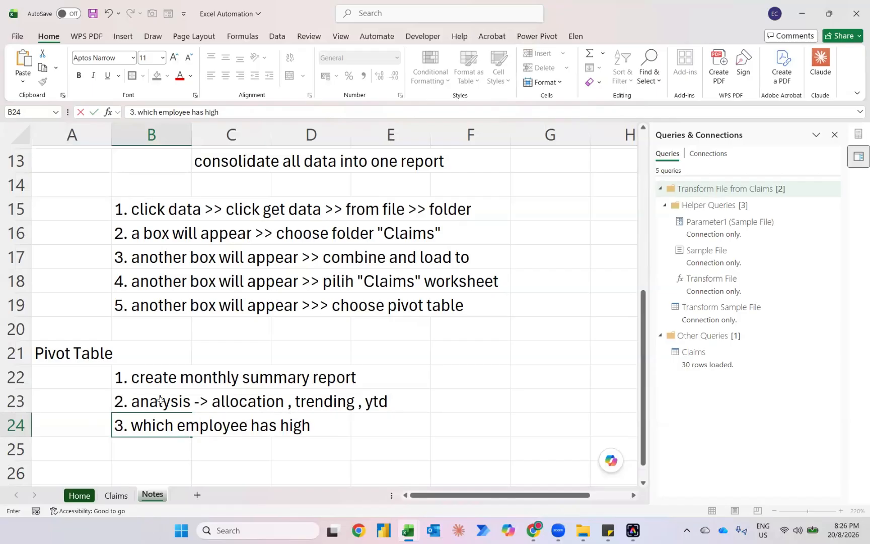
pyautogui.write('est claim')
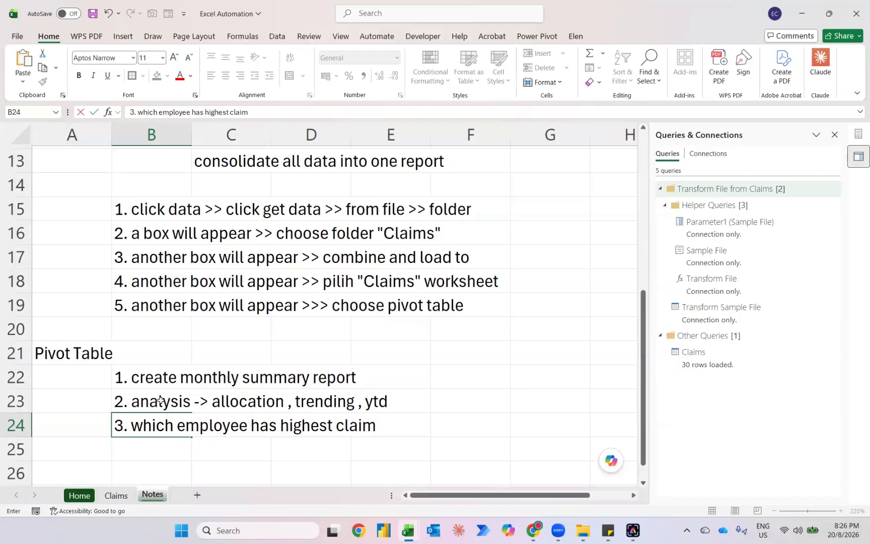
pyautogui.press('Return')
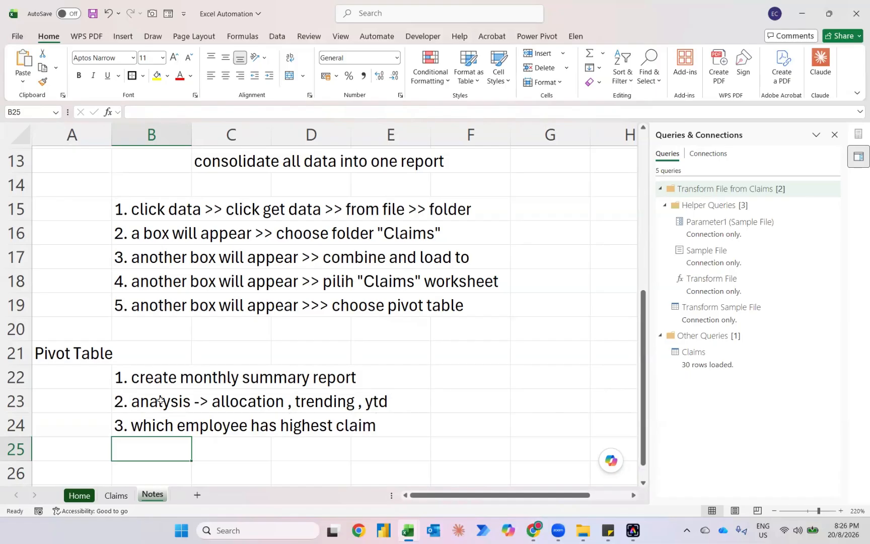
# - Remove Expense Category from the row fields of the PivotTable on the Claims sheet
pyautogui.hotkey('ctrl', 'pageup')
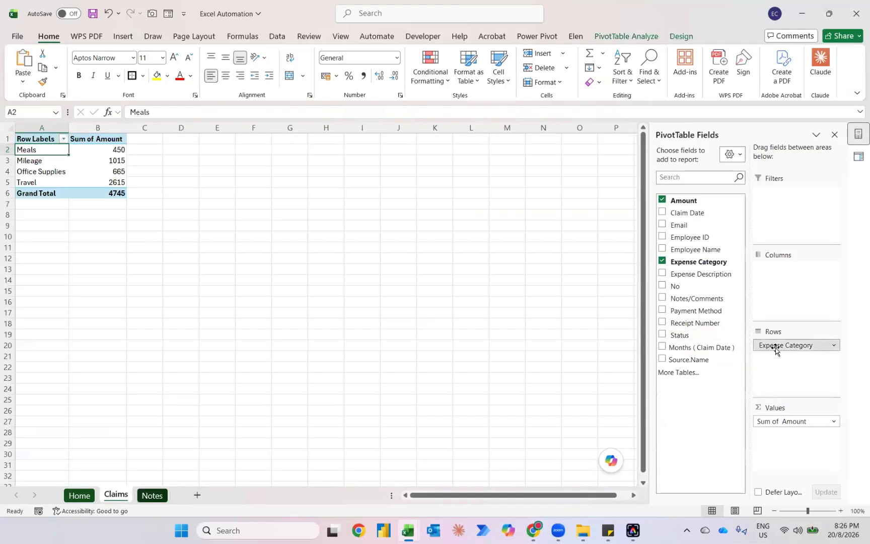
pyautogui.moveTo(775, 348); pyautogui.dragTo(684, 334)
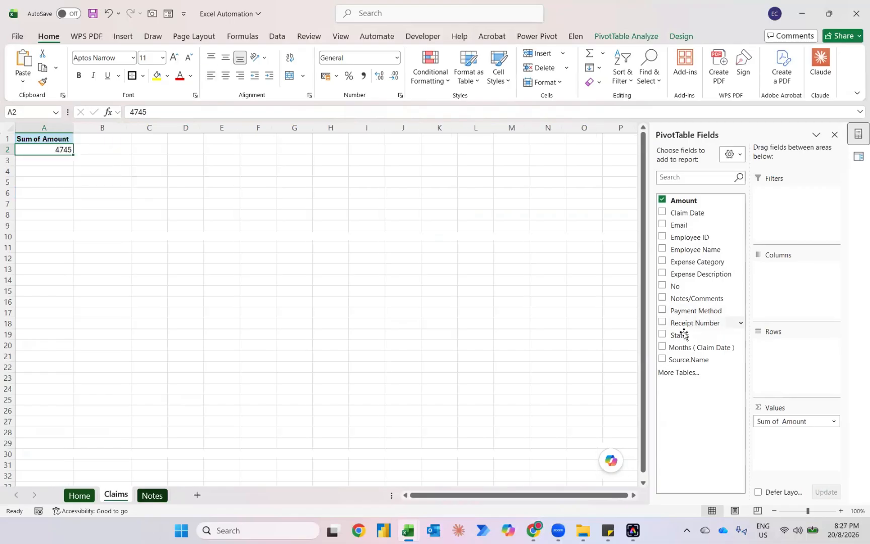
# - Add Months (Claim Date) as the pivot table's row field and format the Amount sum as Number with thousands separators and 0 decimal places
pyautogui.click(662, 347)
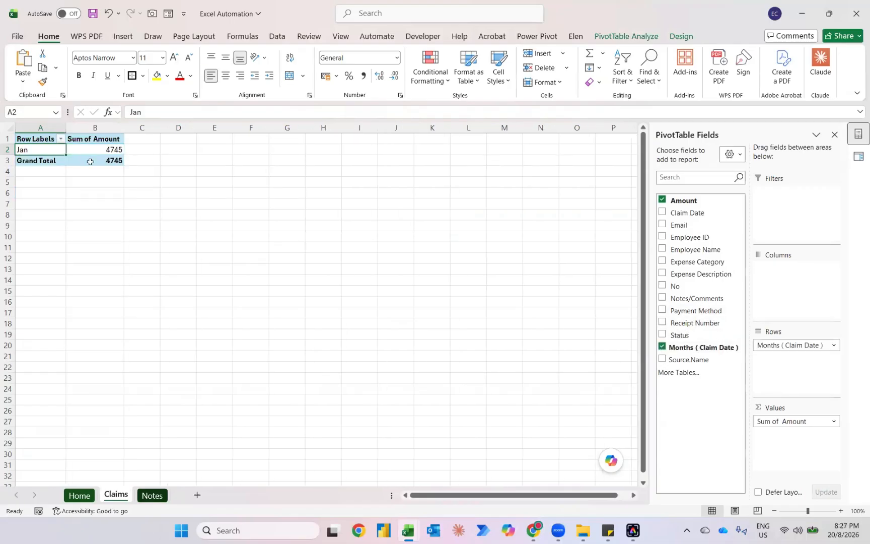
pyautogui.moveTo(90, 162)
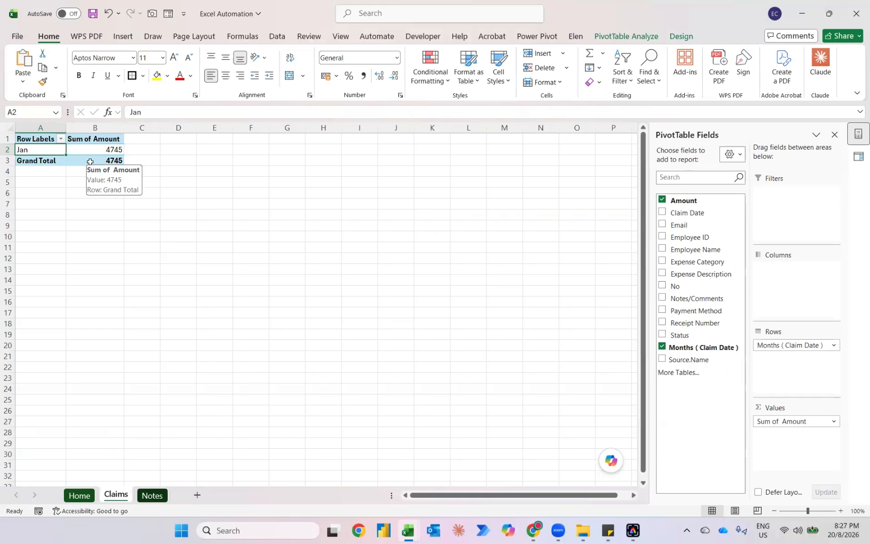
pyautogui.rightClick(106, 154)
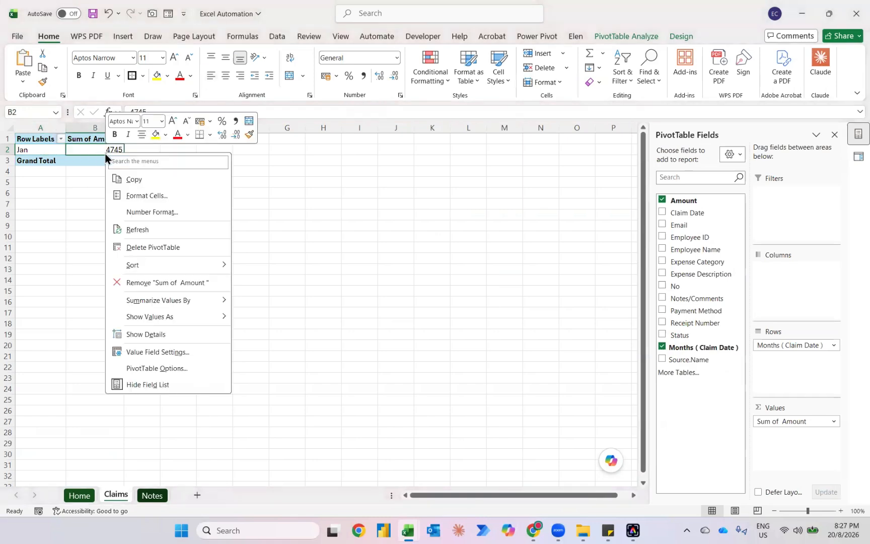
pyautogui.click(149, 213)
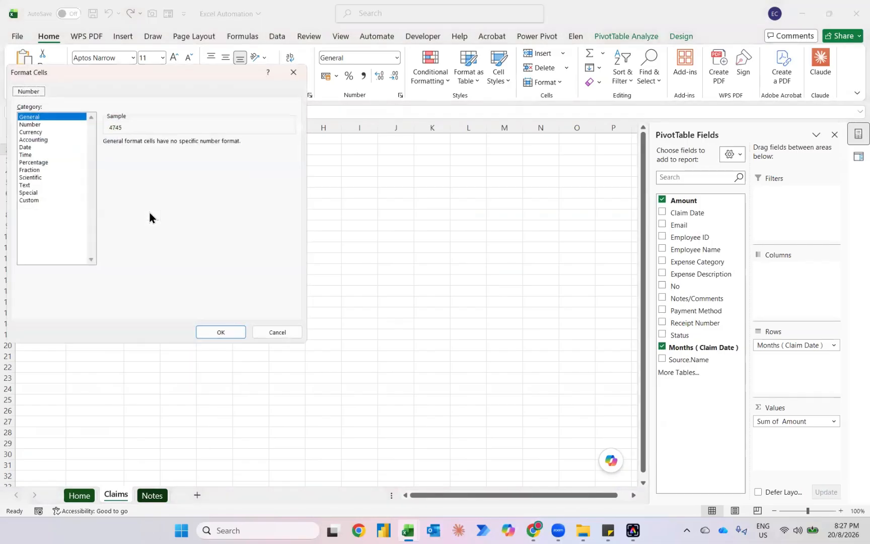
pyautogui.click(38, 126)
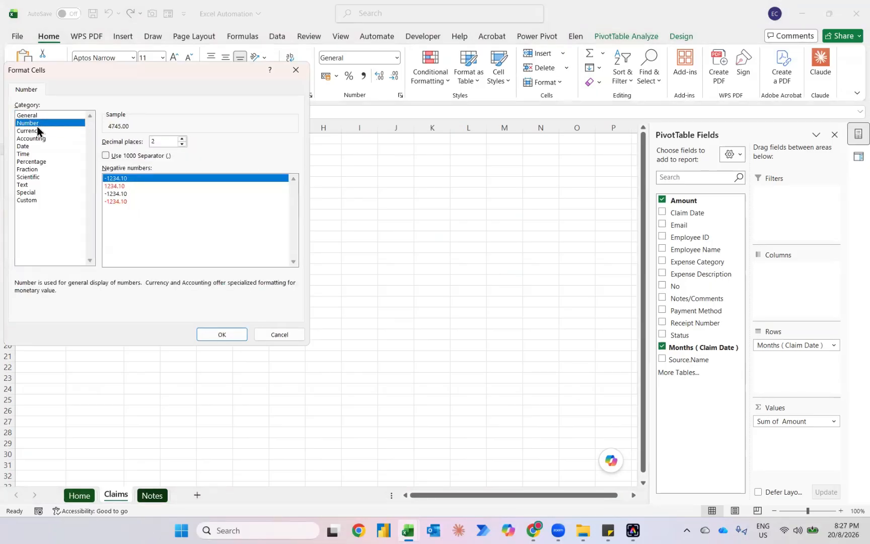
pyautogui.click(105, 156)
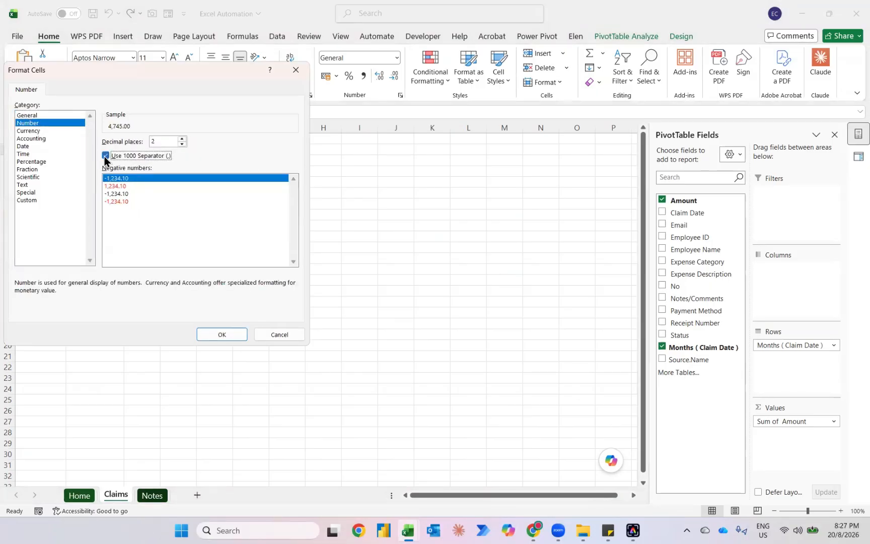
pyautogui.doubleClick(184, 144)
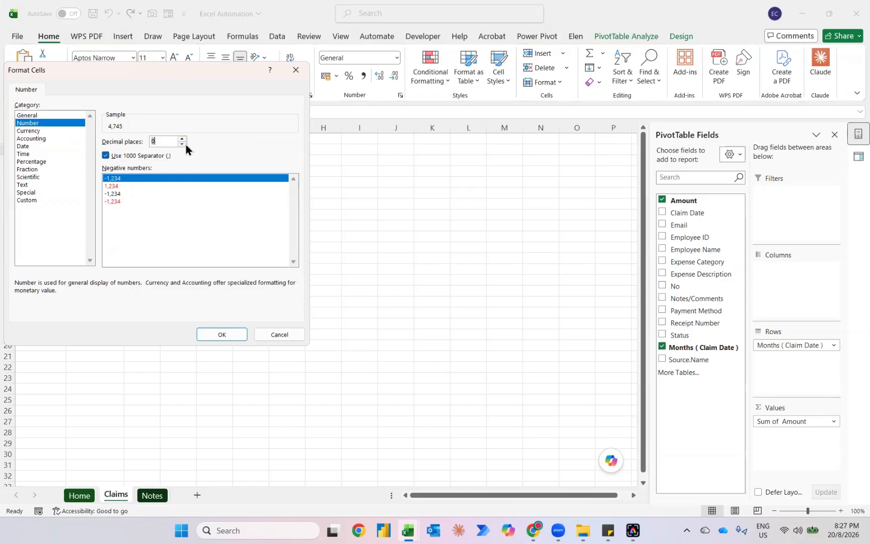
pyautogui.click(214, 334)
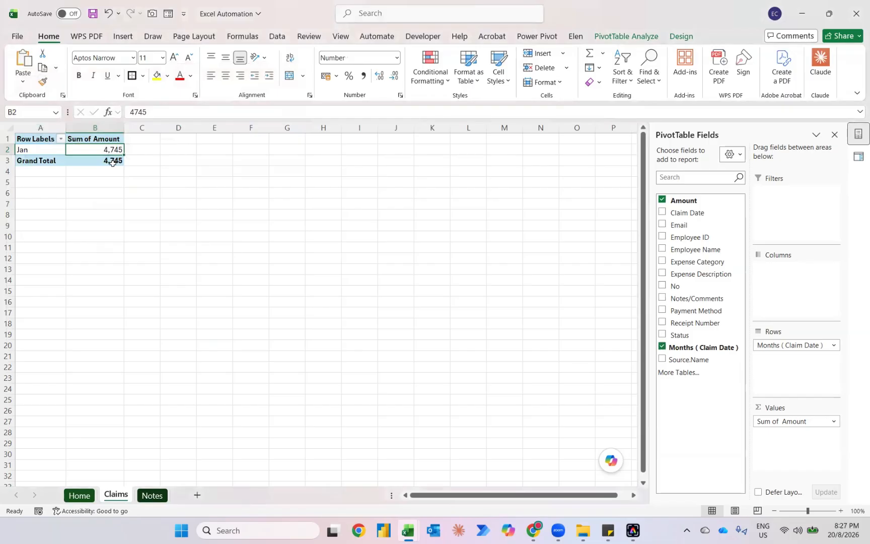
pyautogui.moveTo(112, 163)
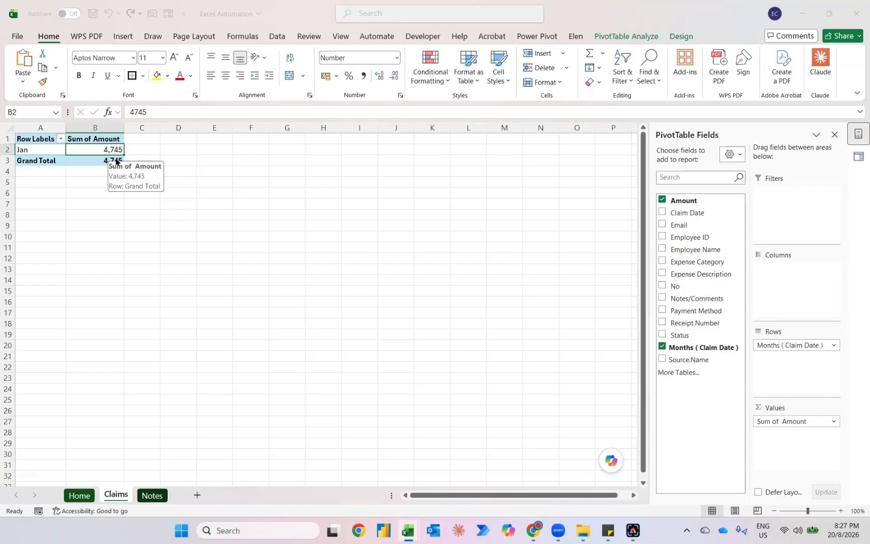
# - Switch to File Explorer and move the 002 - February 2023 workbook from Claims Report into the Claims folder
pyautogui.hotkey('alt', 'Tab')
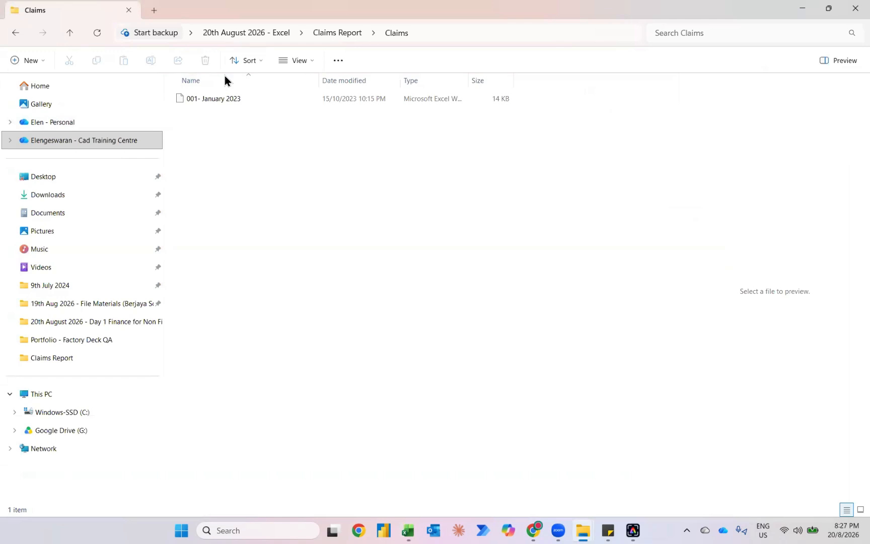
pyautogui.hotkey('alt', 'Up')
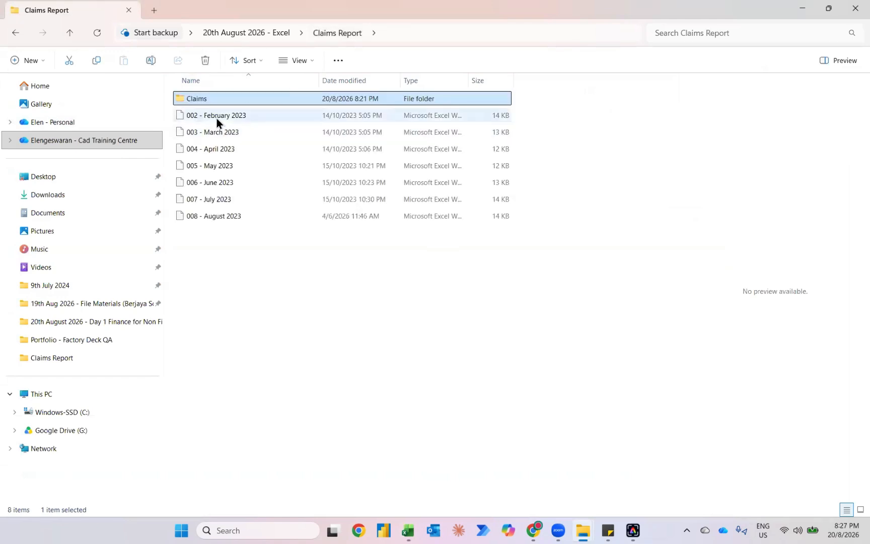
pyautogui.moveTo(202, 118); pyautogui.dragTo(222, 102)
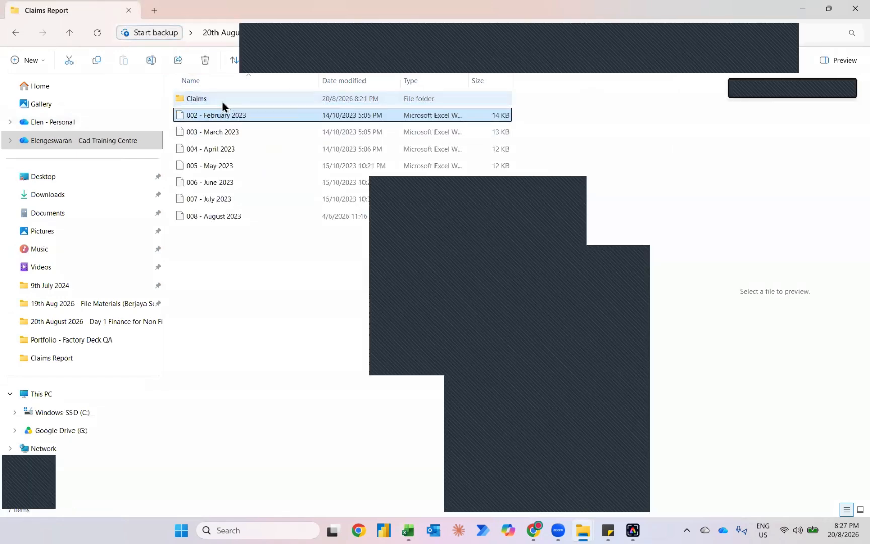
# - Return to the Excel workbook and refresh the pivot table on the Claims sheet
pyautogui.hotkey('alt', 'Tab')
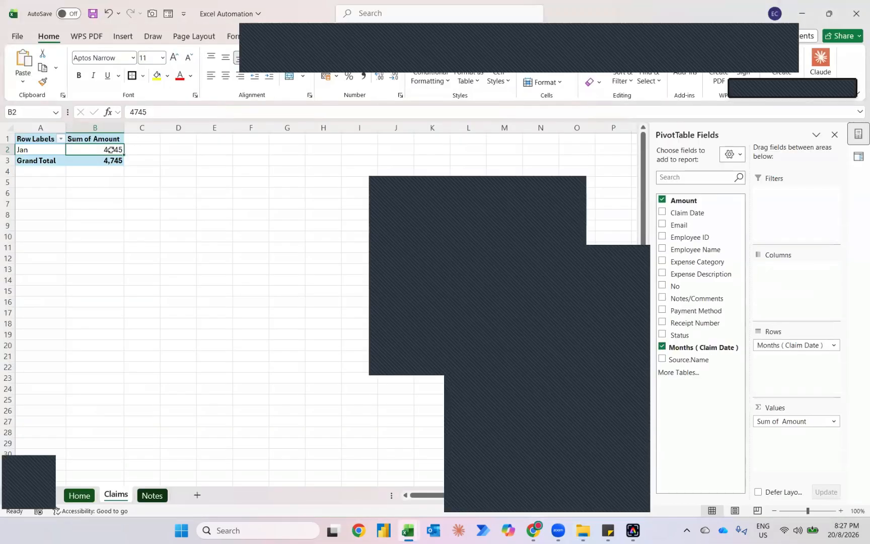
pyautogui.rightClick(110, 153)
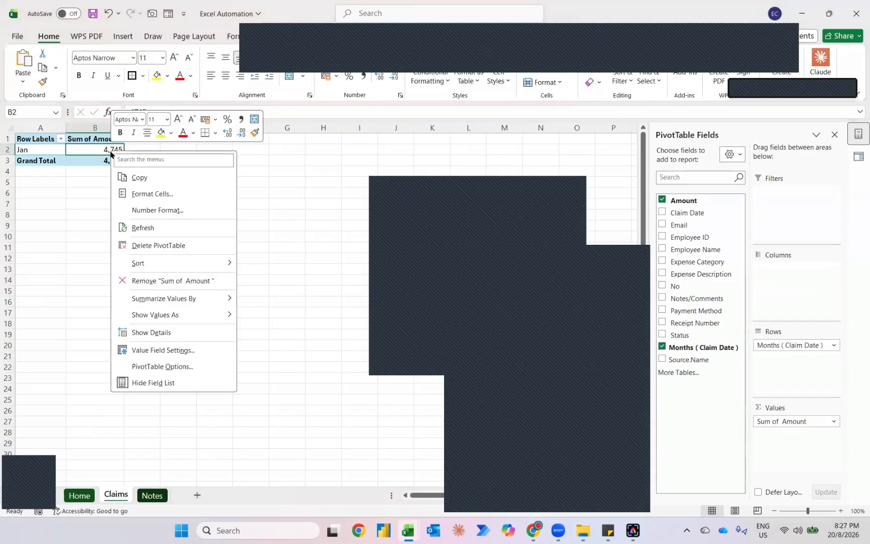
pyautogui.click(140, 227)
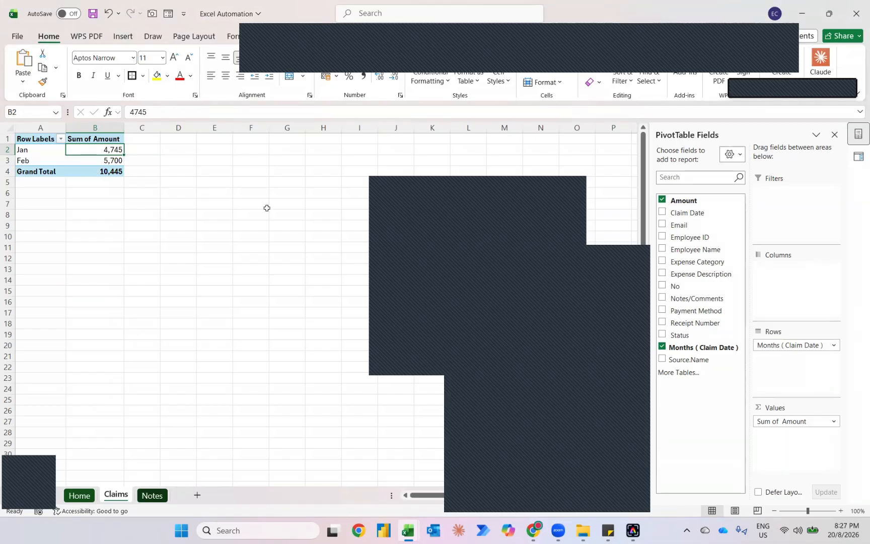
pyautogui.click(464, 192)
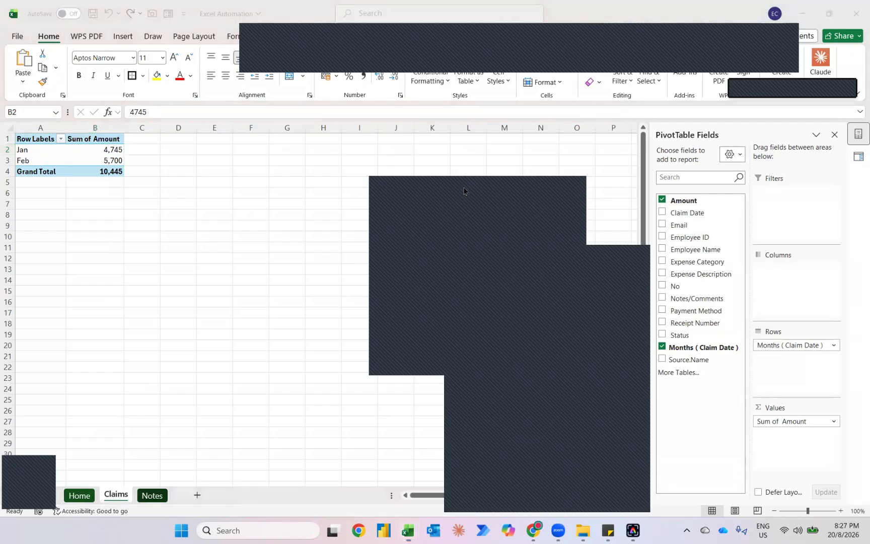
pyautogui.click(774, 45)
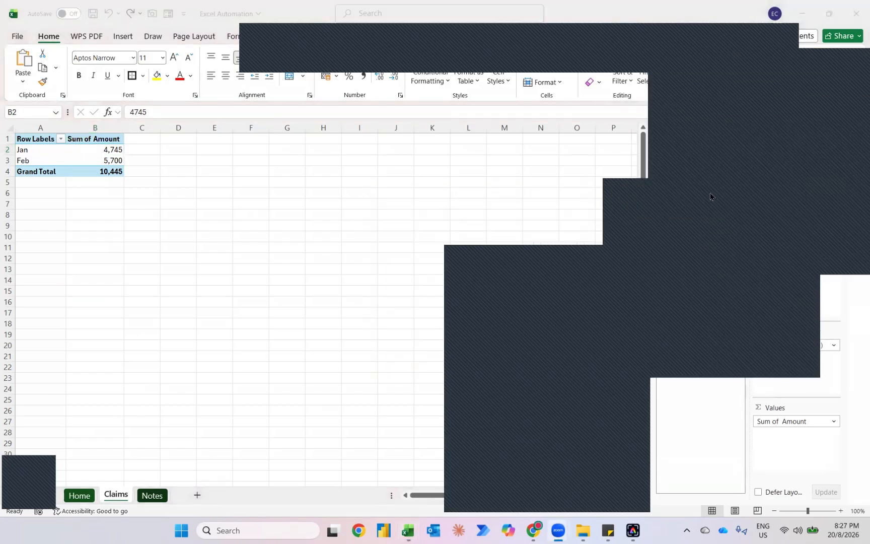
pyautogui.click(553, 259)
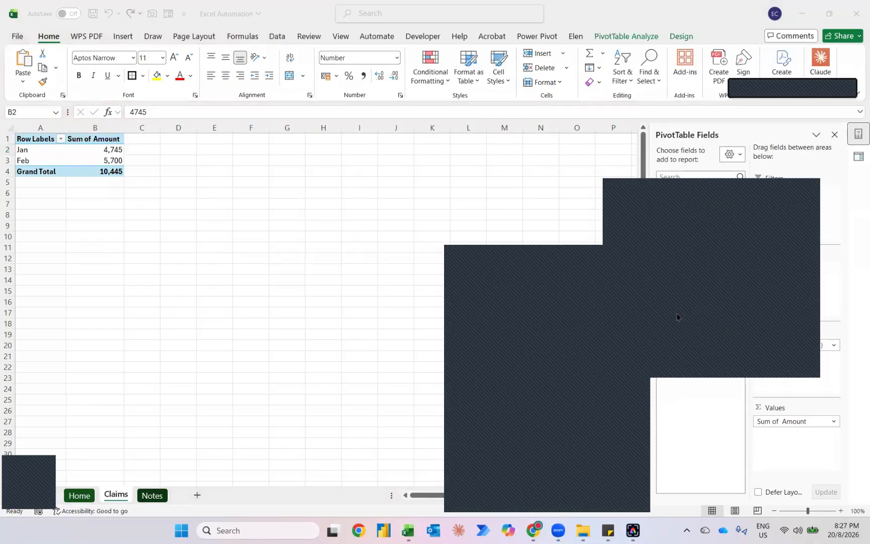
pyautogui.click(801, 192)
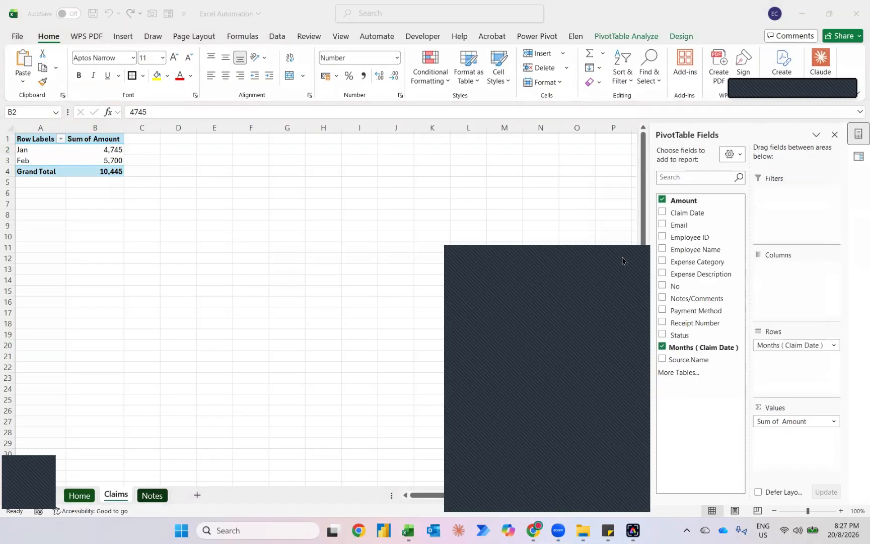
pyautogui.click(632, 258)
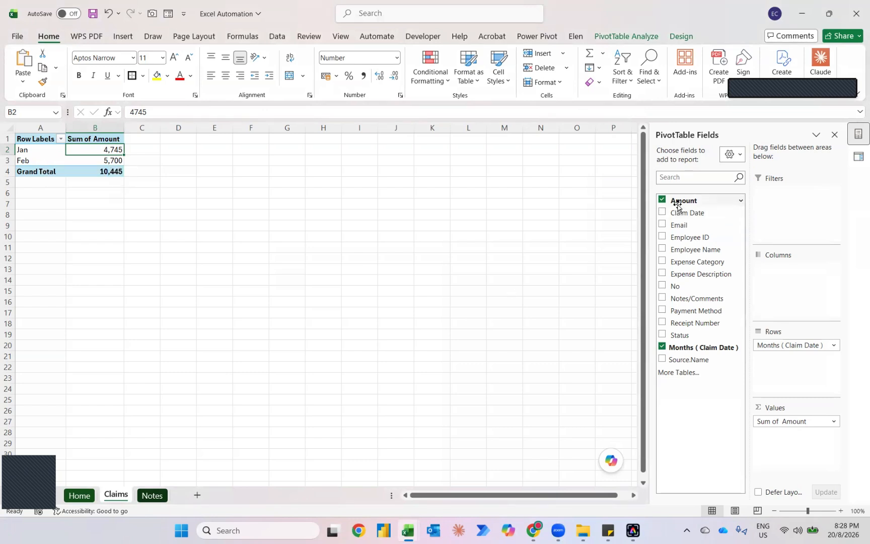
pyautogui.moveTo(677, 206); pyautogui.dragTo(779, 445)
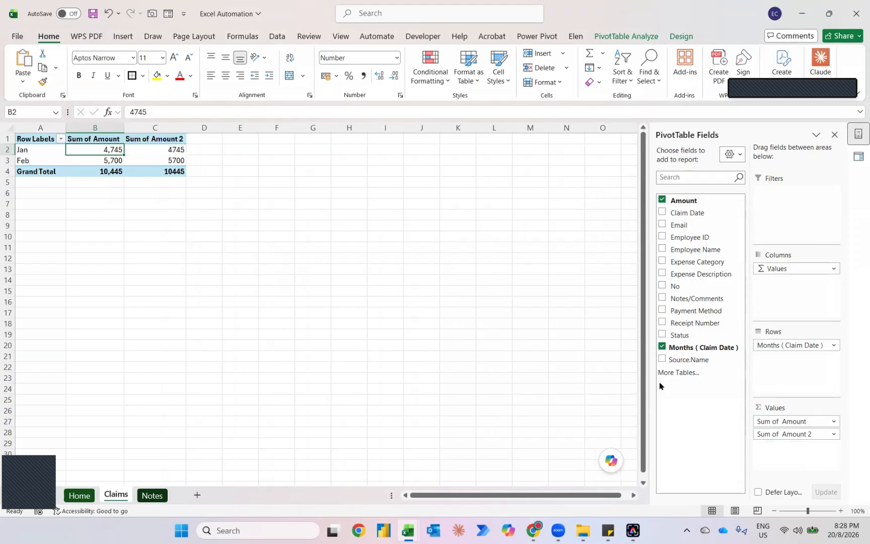
pyautogui.rightClick(165, 154)
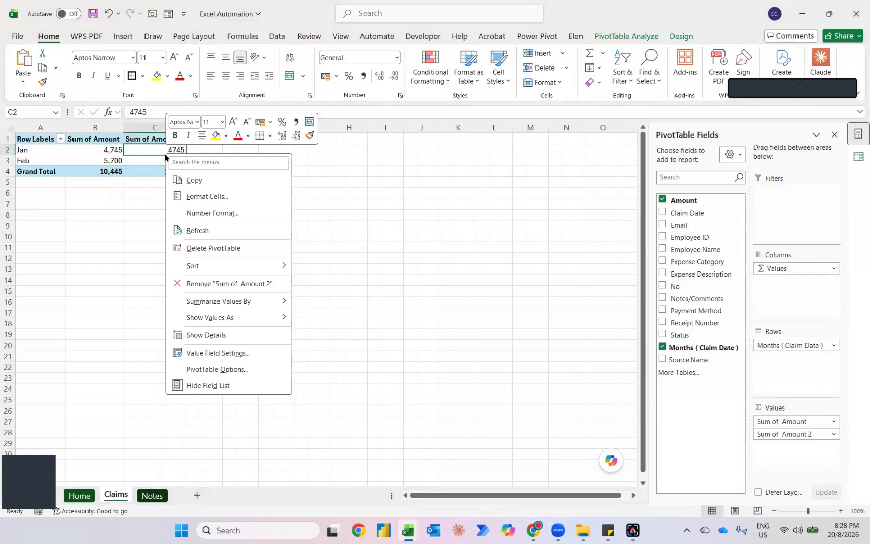
pyautogui.moveTo(211, 321)
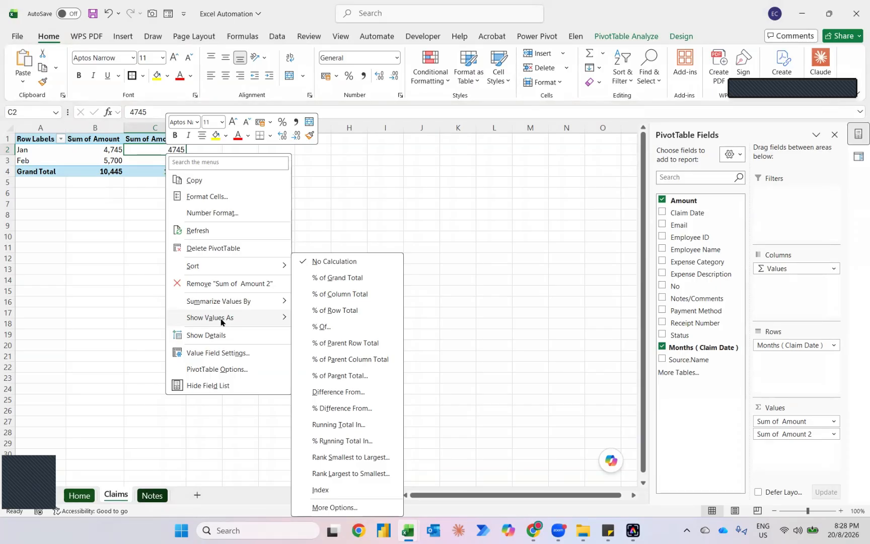
pyautogui.click(412, 170)
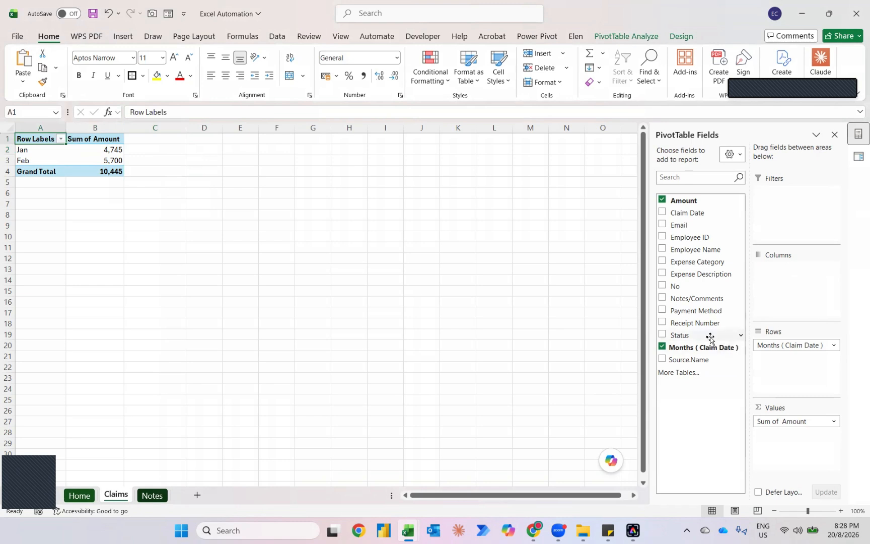
# - Add Amount to the pivot table's values a second time and show the new column as % of Grand Total
pyautogui.click(690, 201)
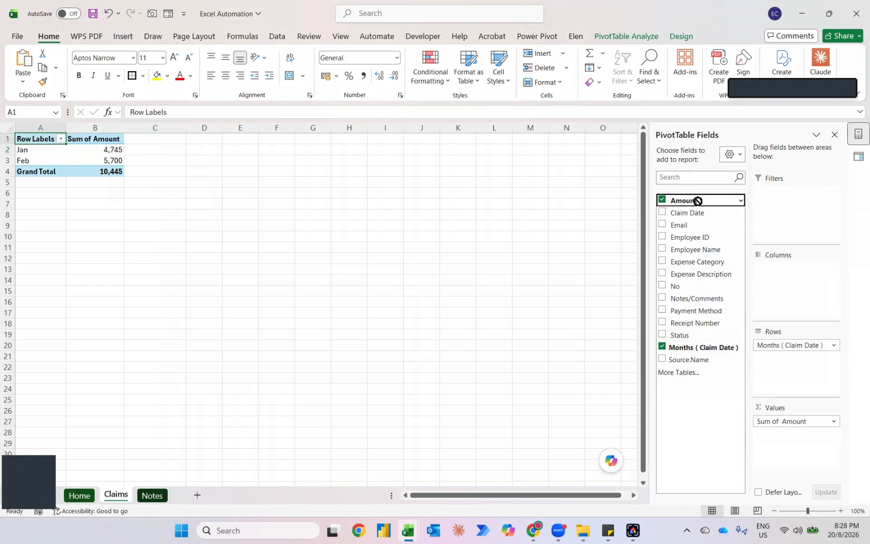
pyautogui.moveTo(697, 201); pyautogui.dragTo(789, 437)
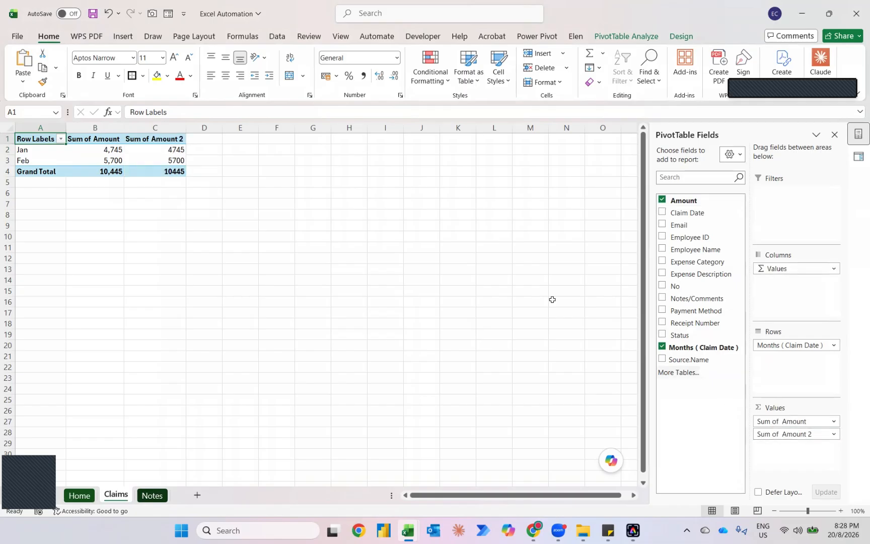
pyautogui.rightClick(156, 155)
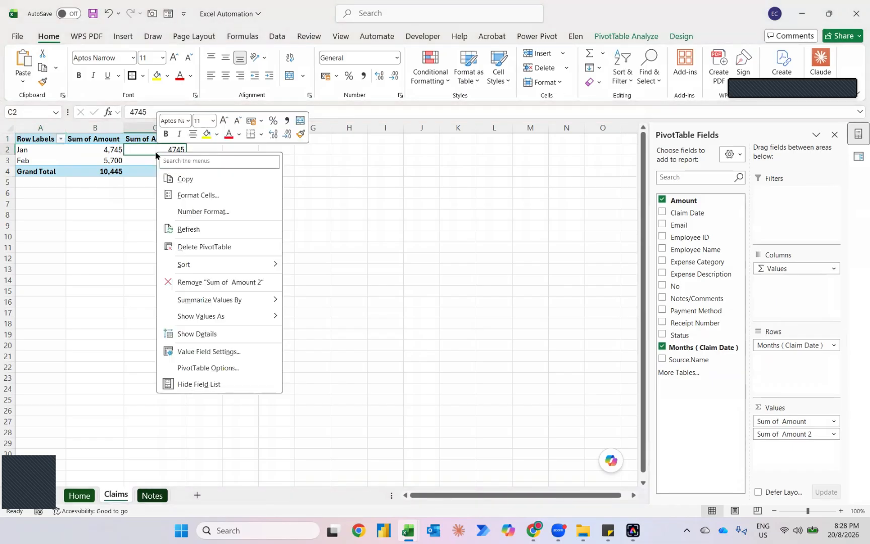
pyautogui.moveTo(224, 317)
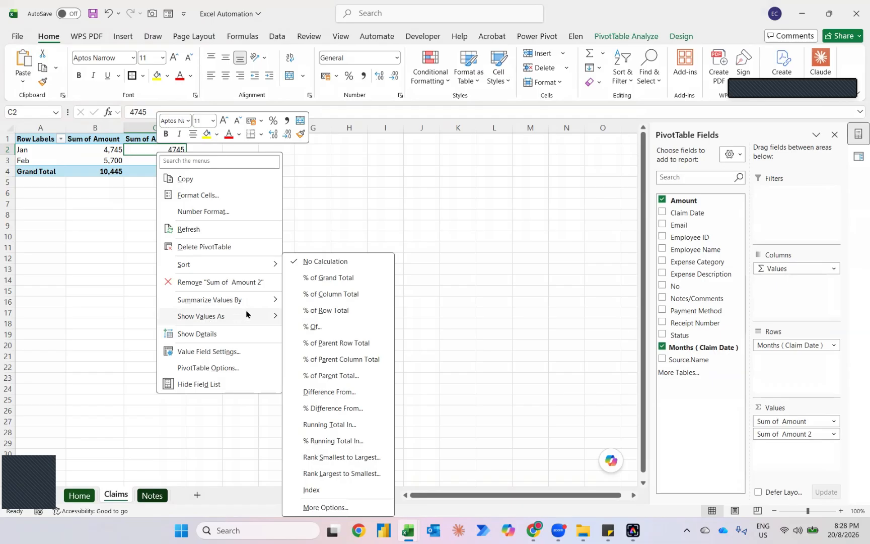
pyautogui.click(304, 278)
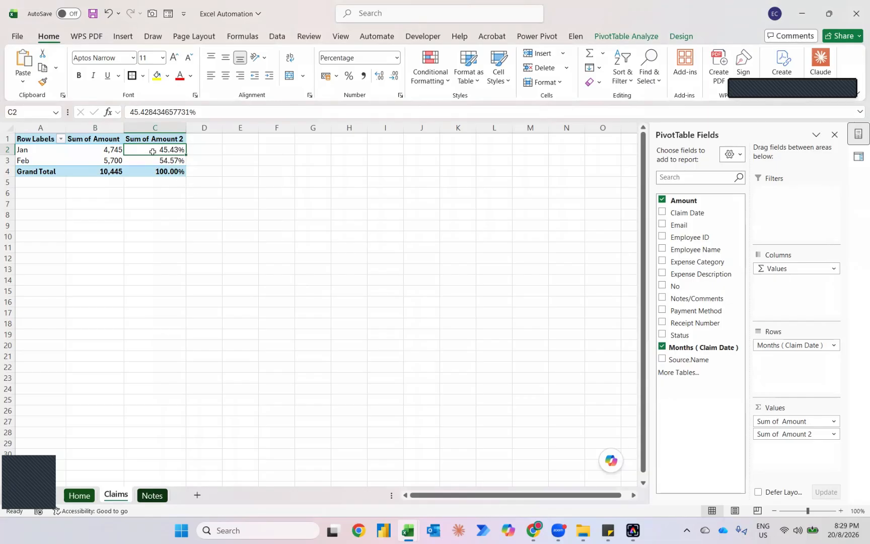
# - Copy the whole monthly pivot table to cell F1 and replace the copy's Months (Claim Date) row field with Expense Category
pyautogui.moveTo(154, 151)
pyautogui.hotkey('ctrl', 'a')
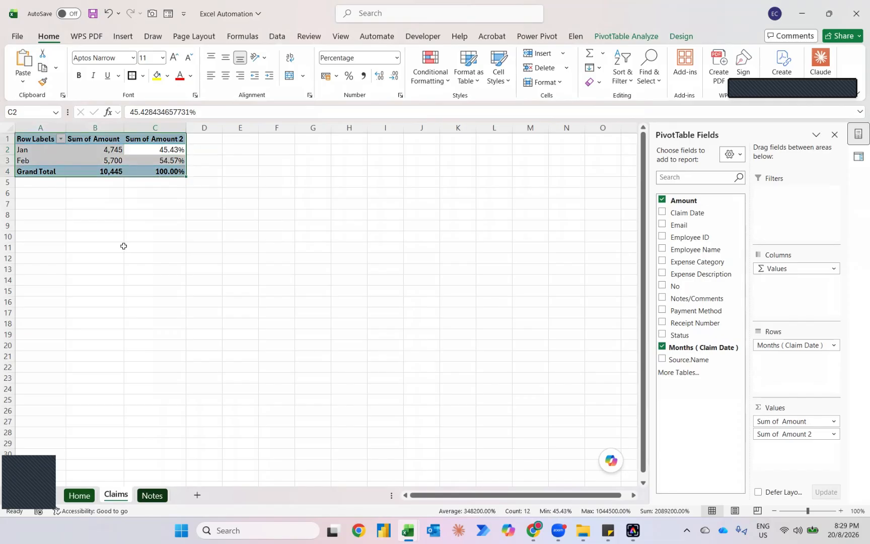
pyautogui.hotkey('ctrl', 'c')
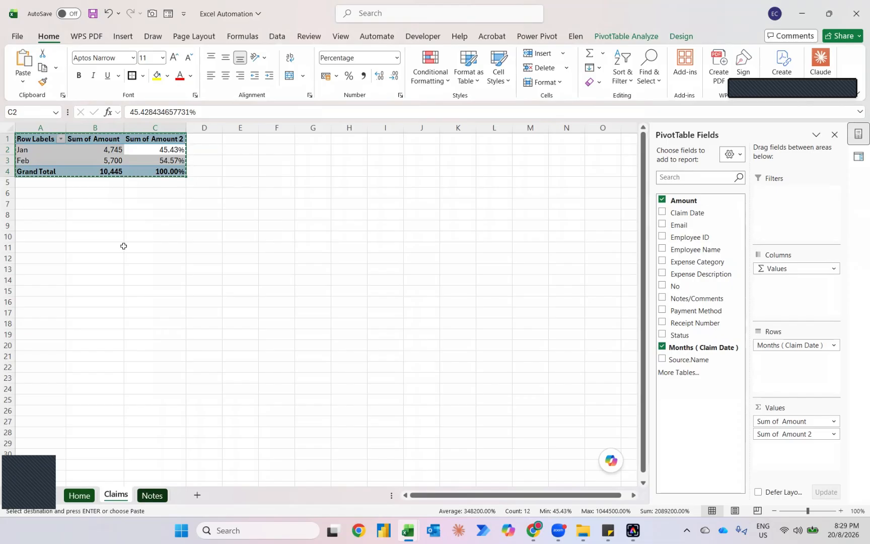
pyautogui.click(278, 142)
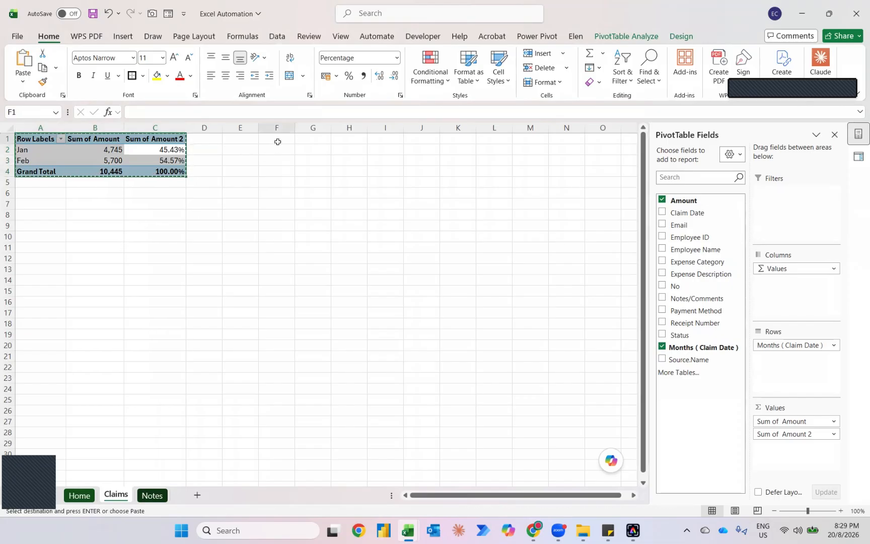
pyautogui.hotkey('ctrl', 'v')
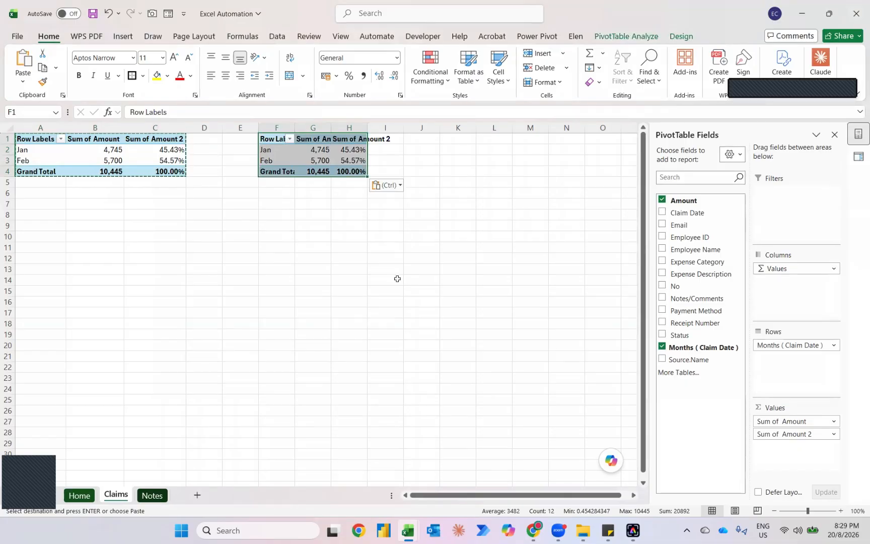
pyautogui.moveTo(781, 351); pyautogui.dragTo(710, 356)
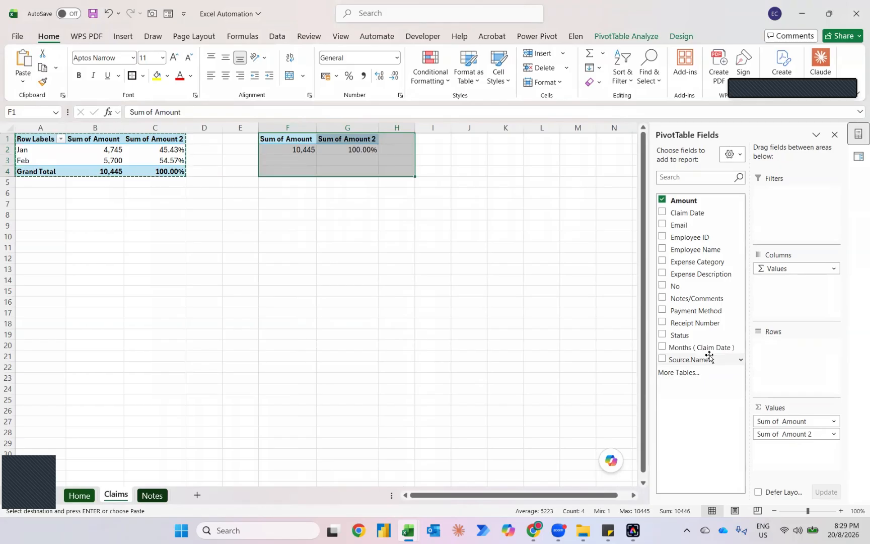
pyautogui.click(662, 261)
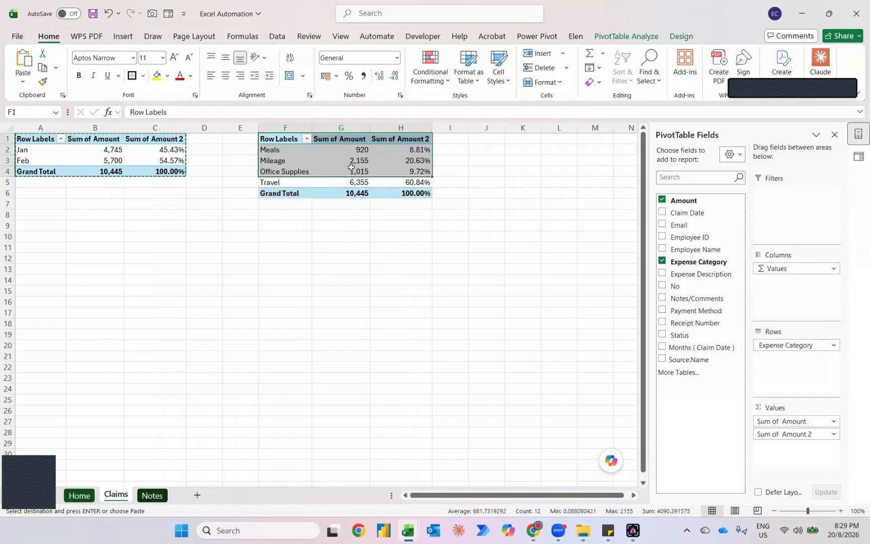
# - Sort the expense category pivot table by its percentage column from largest to smallest
pyautogui.click(415, 150)
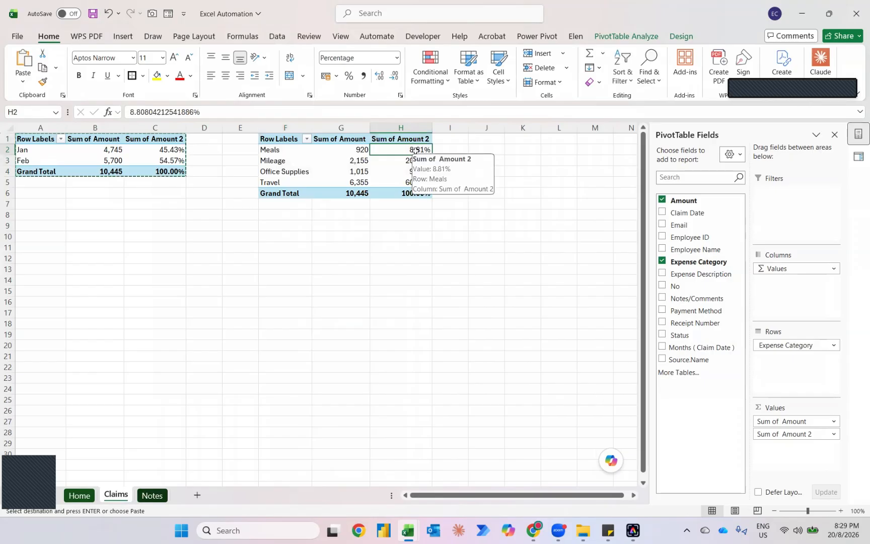
pyautogui.rightClick(415, 151)
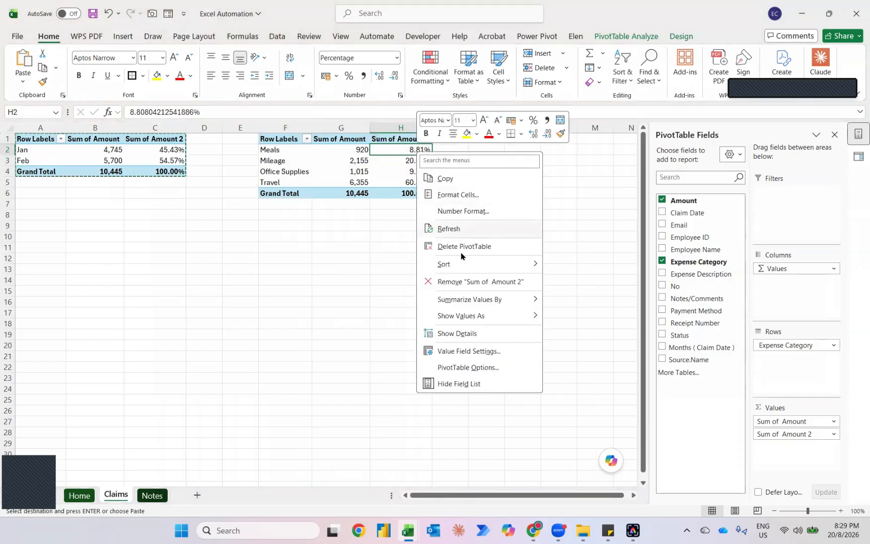
pyautogui.moveTo(457, 265)
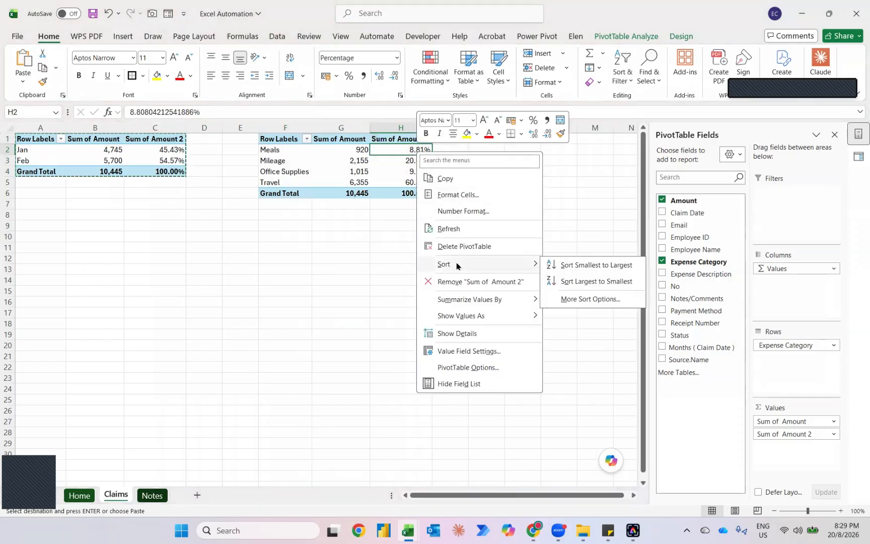
pyautogui.click(569, 282)
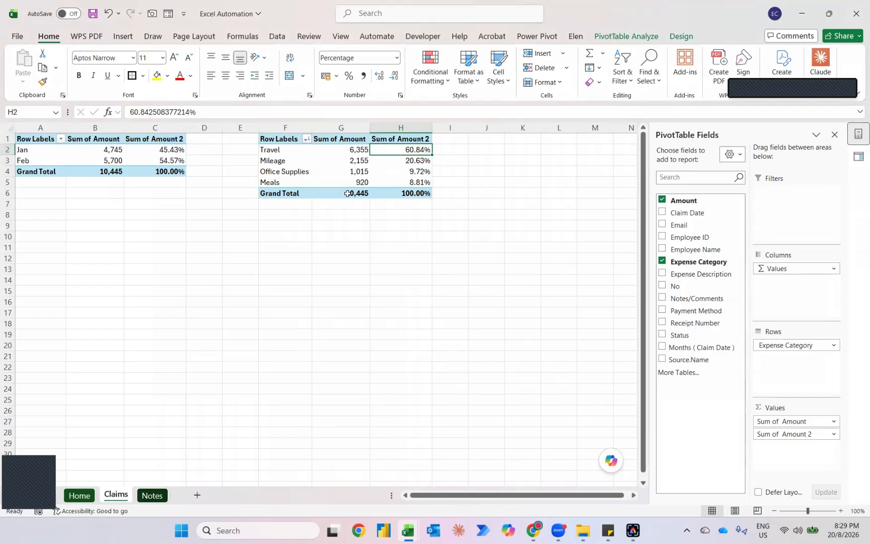
# - Copy the whole expense category pivot table to cell K1 and replace the copy's Expense Category row field with Employee Name
pyautogui.moveTo(347, 193)
pyautogui.hotkey('ctrl', 'a')
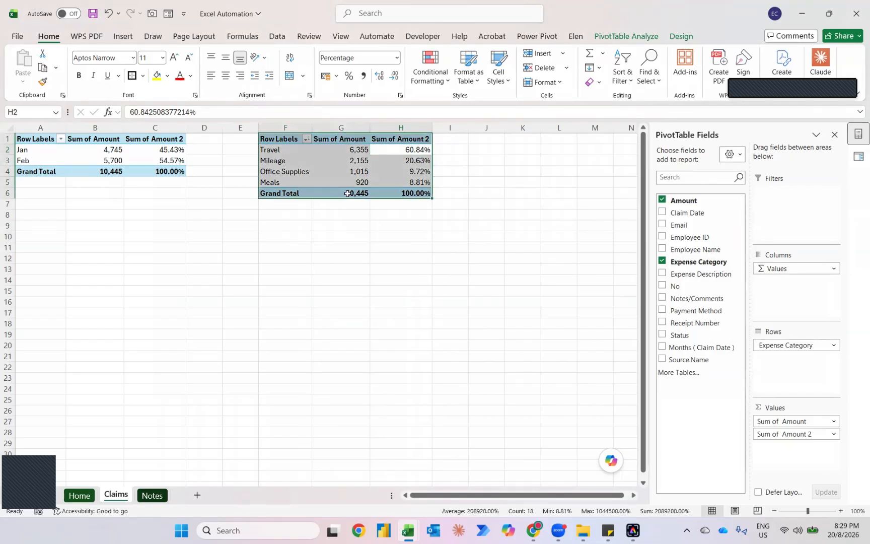
pyautogui.hotkey('ctrl', 'c')
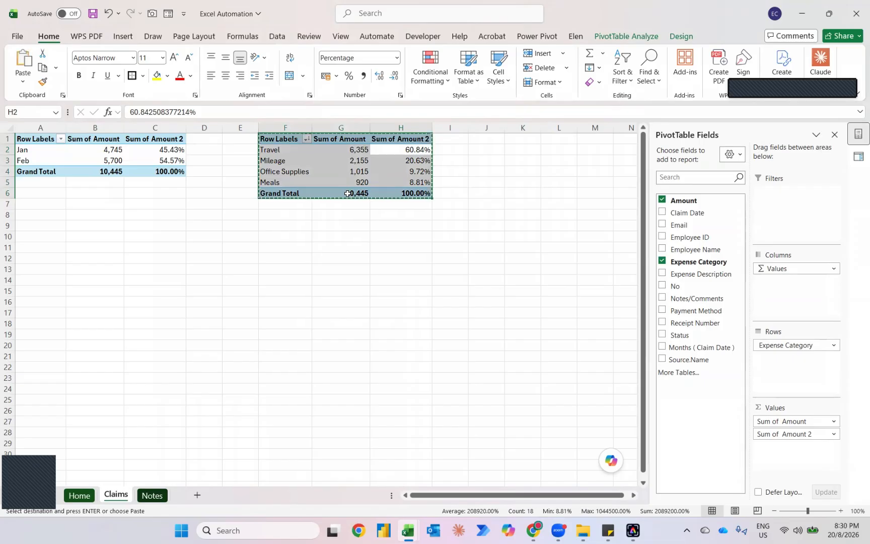
pyautogui.click(521, 144)
pyautogui.hotkey('ctrl', 'v')
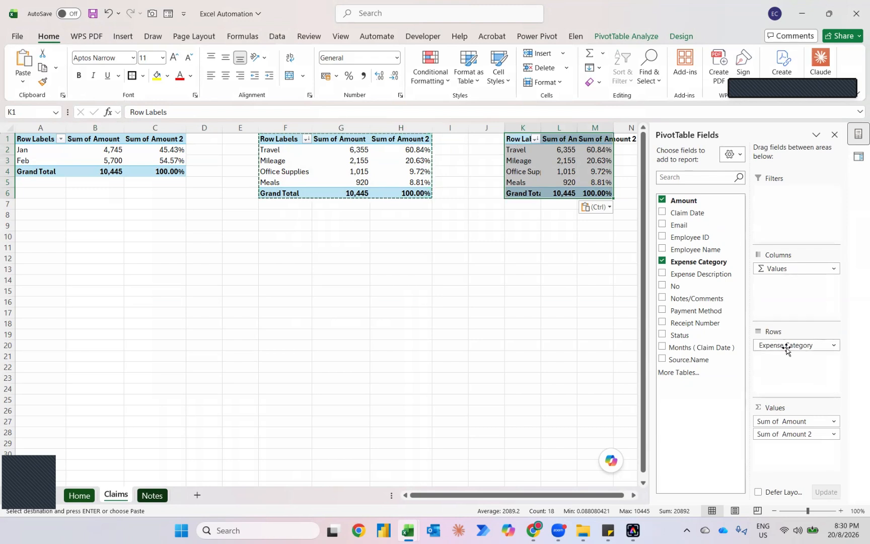
pyautogui.moveTo(785, 346); pyautogui.dragTo(710, 335)
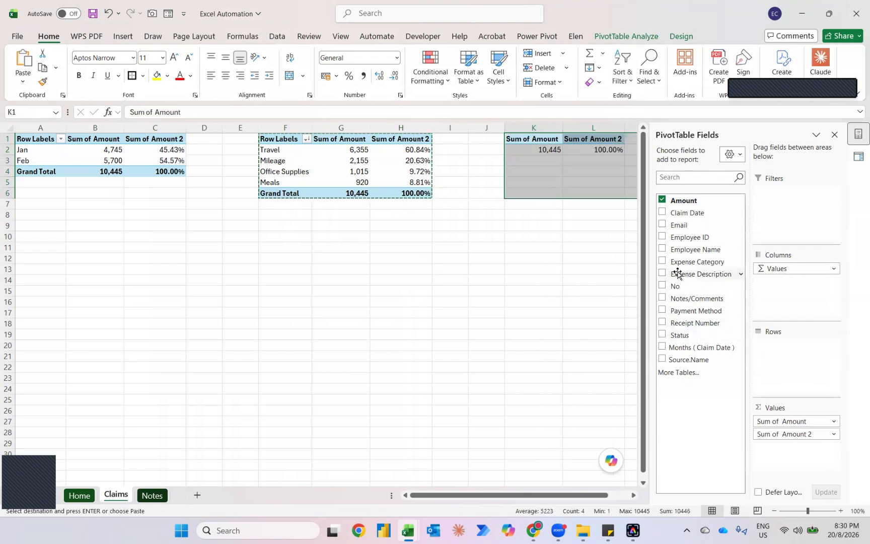
pyautogui.click(662, 250)
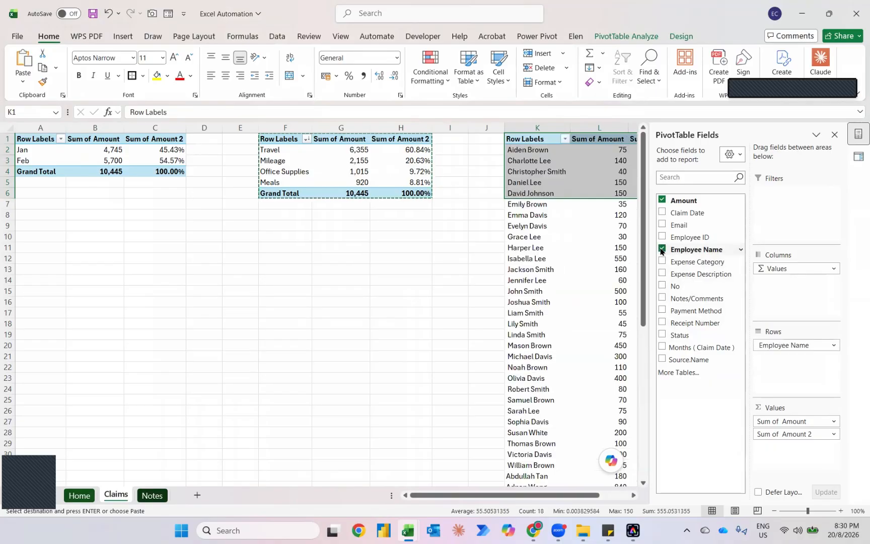
# - Sort the employee pivot table by Sum of Amount from largest to smallest
pyautogui.hscroll(2, 584, 221)
pyautogui.hscroll(1, 564, 217)
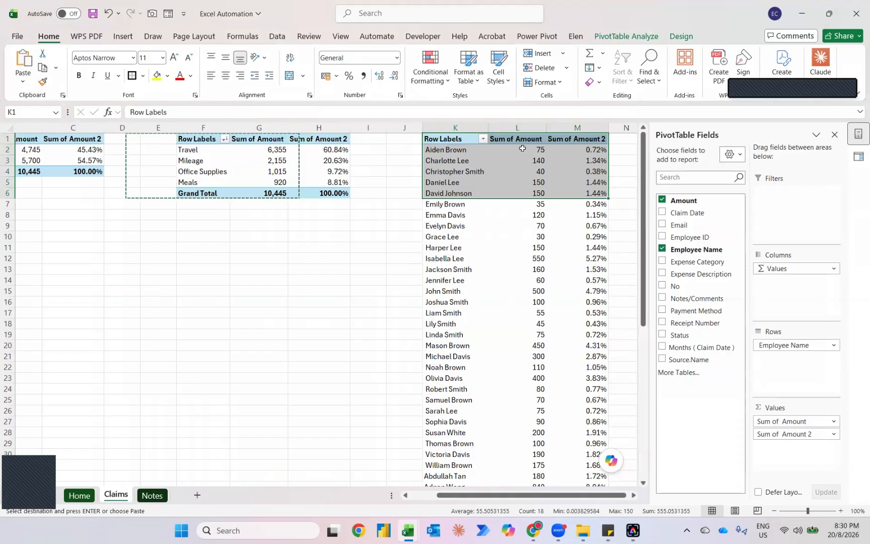
pyautogui.click(522, 152)
pyautogui.rightClick(523, 152)
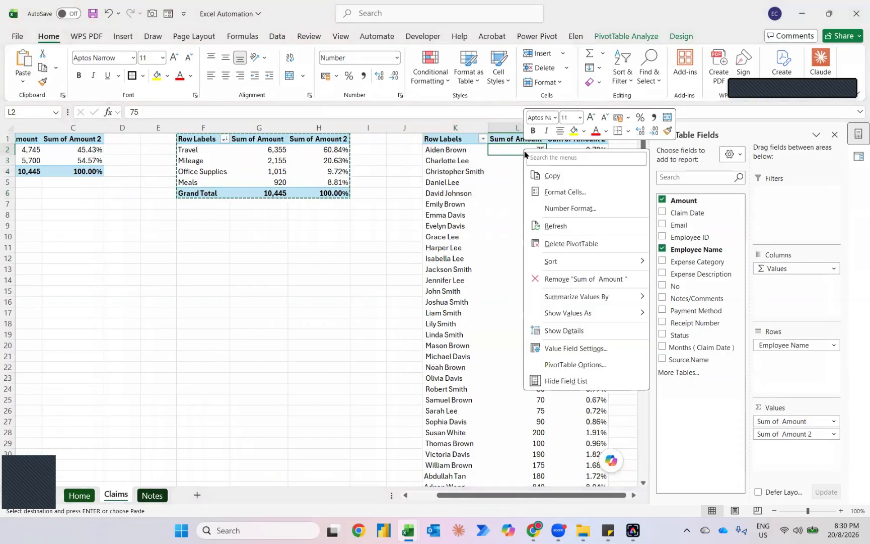
pyautogui.moveTo(563, 262)
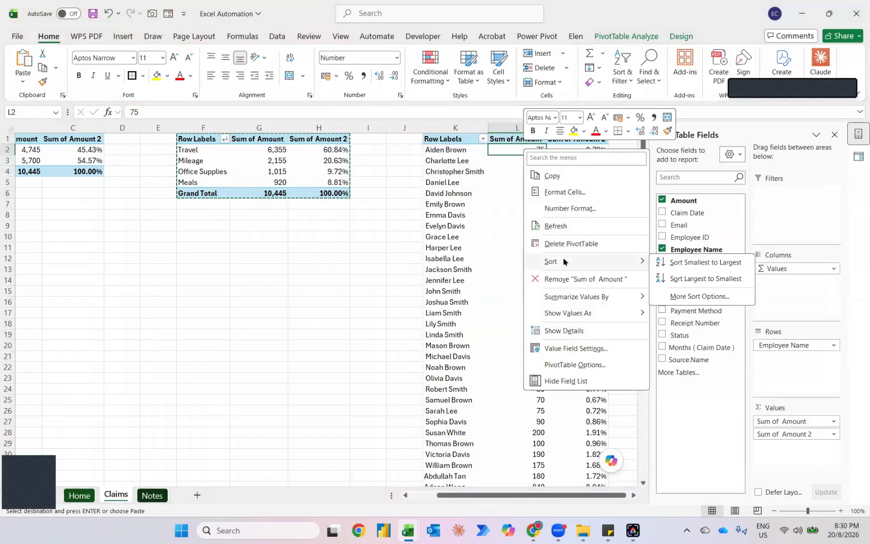
pyautogui.click(678, 280)
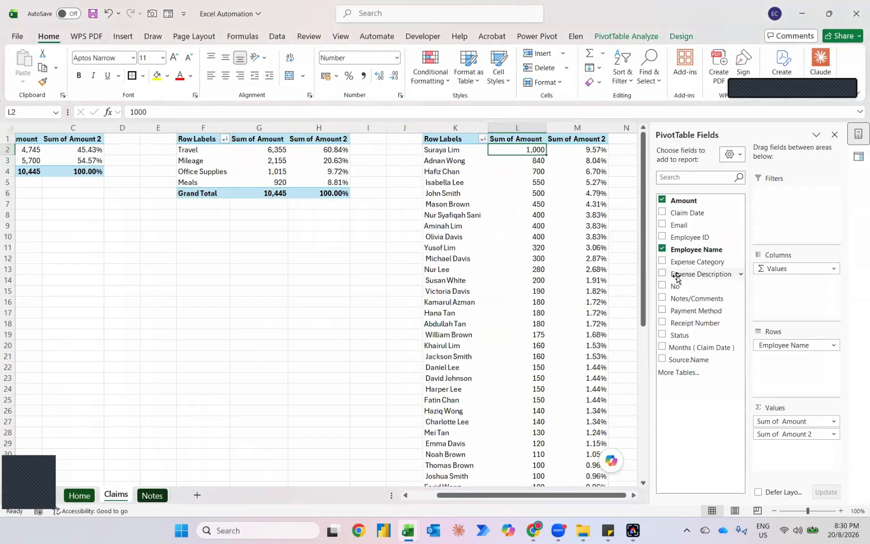
# - Filter the employee pivot table to the top 10 items by Sum of Amount
pyautogui.click(482, 139)
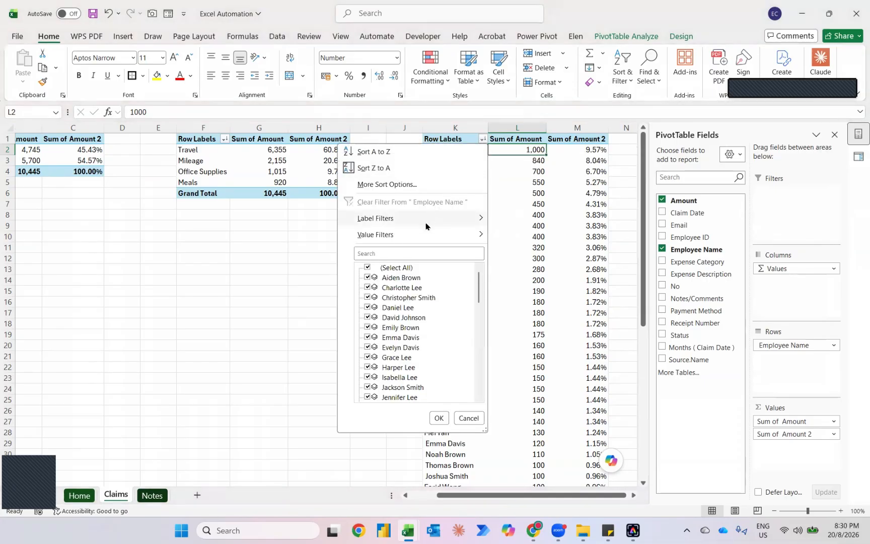
pyautogui.moveTo(417, 235)
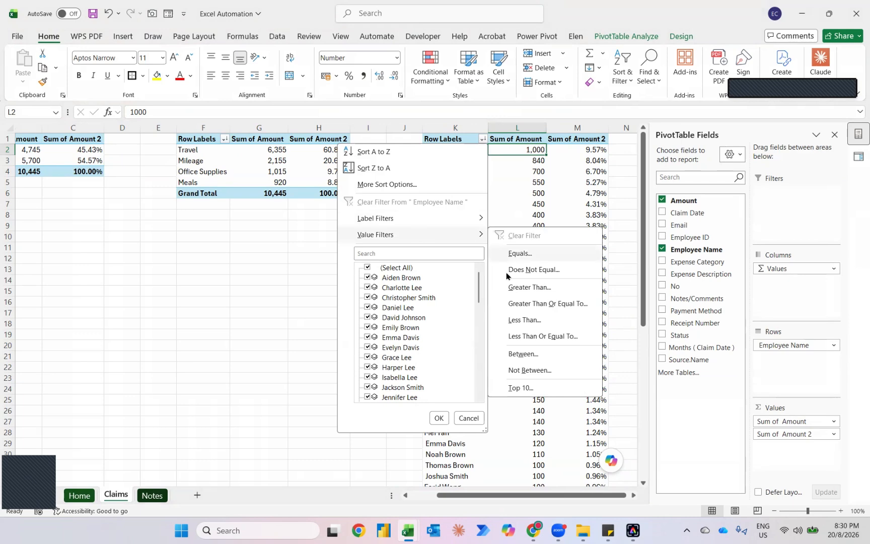
pyautogui.click(508, 388)
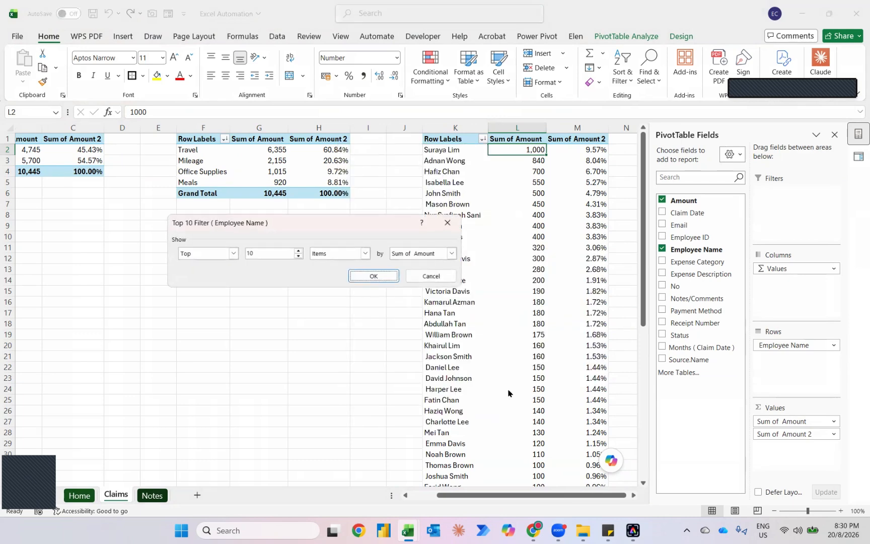
pyautogui.click(382, 277)
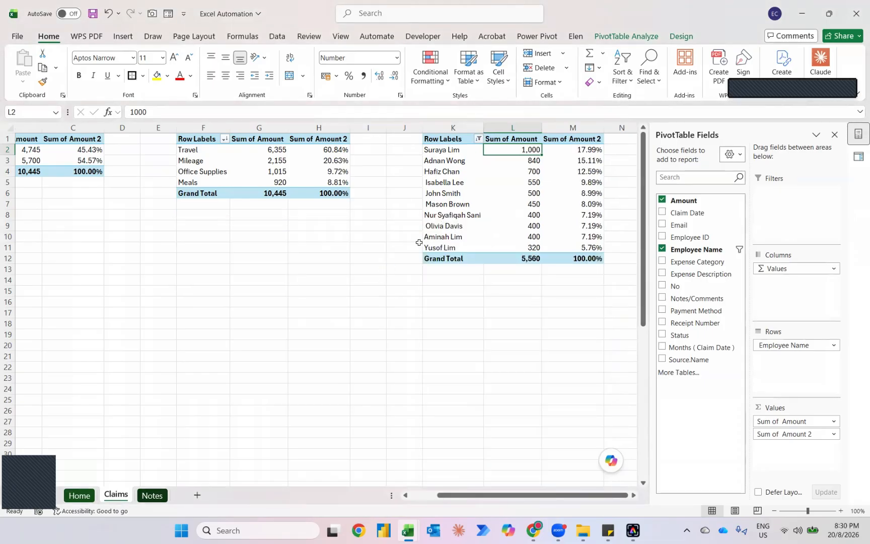
# - Replace the Employee Name row field with Expense Description and sort that pivot table by Sum of Amount from largest to smallest
pyautogui.moveTo(771, 345); pyautogui.dragTo(698, 301)
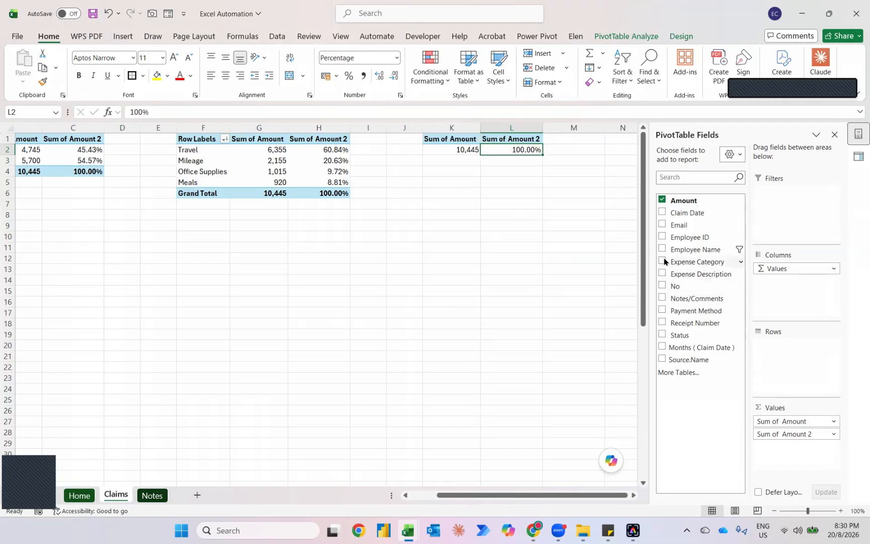
pyautogui.click(659, 274)
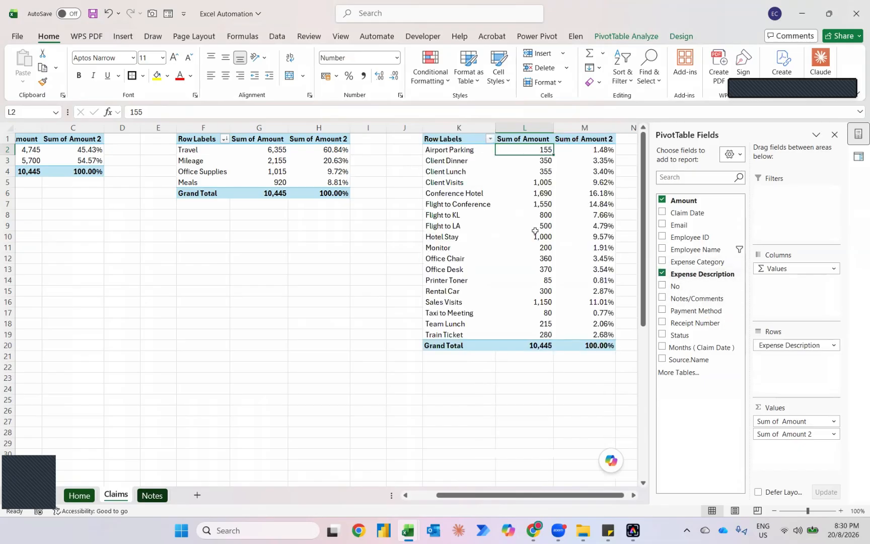
pyautogui.rightClick(533, 153)
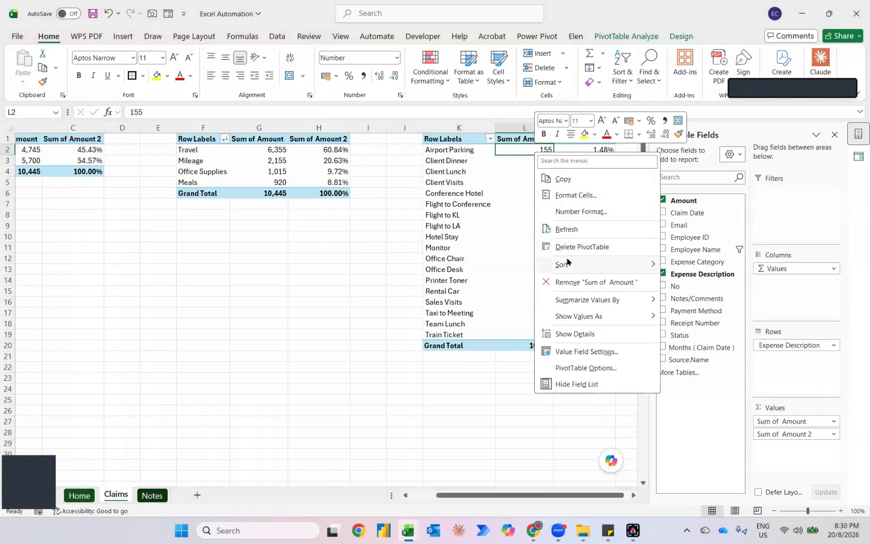
pyautogui.moveTo(568, 264)
pyautogui.click(686, 284)
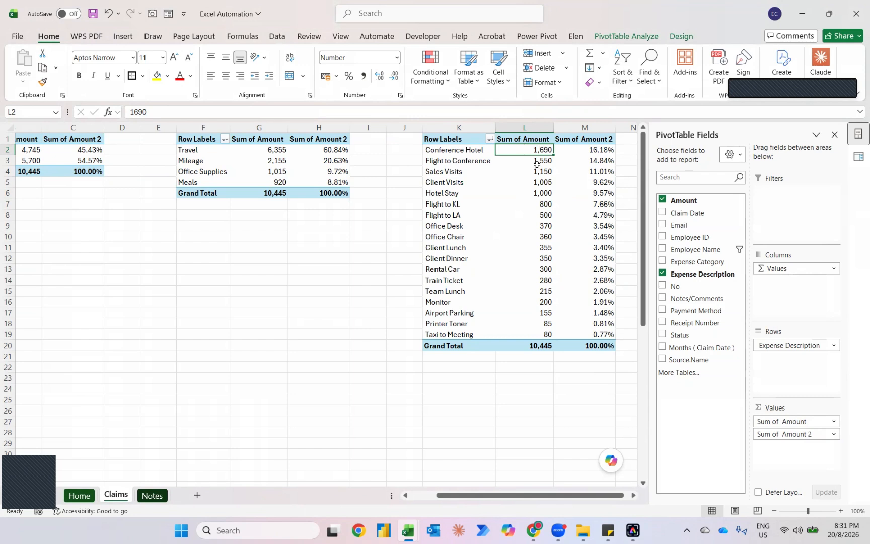
pyautogui.moveTo(537, 164)
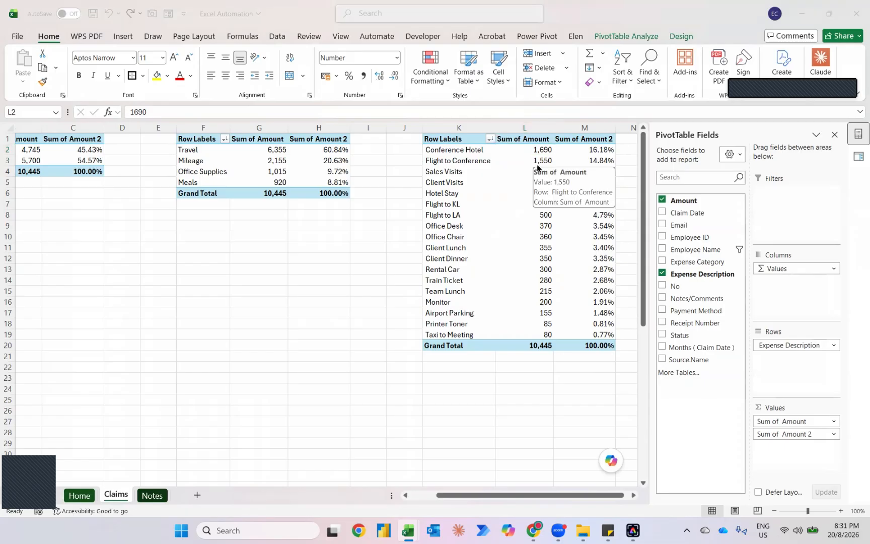
# - Switch to File Explorer and move the 003 - March 2023 workbook from Claims Report into the Claims folder
pyautogui.hotkey('alt', 'Tab')
pyautogui.click(230, 121)
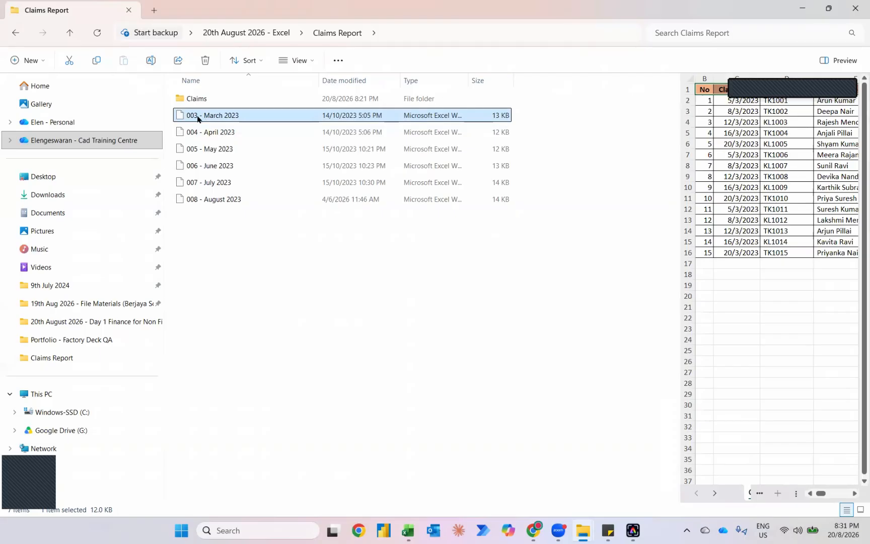
pyautogui.moveTo(205, 121); pyautogui.dragTo(215, 104)
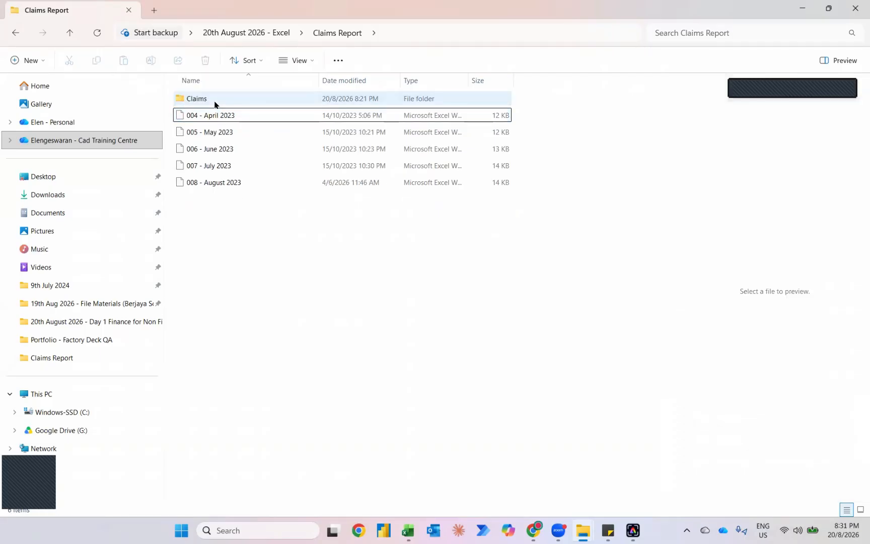
# - Return to the Excel workbook and refresh the monthly pivot table on the Claims sheet
pyautogui.hotkey('alt', 'Tab')
pyautogui.hscroll(-3, 274, 244)
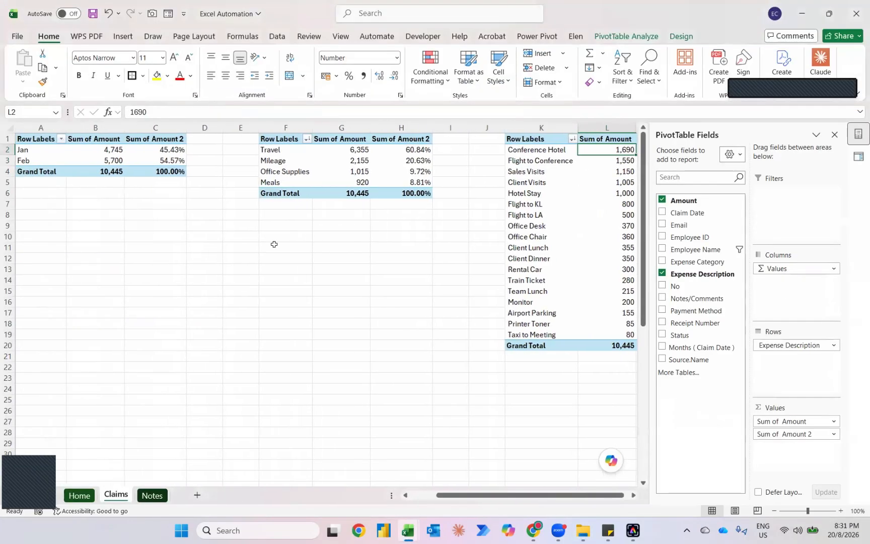
pyautogui.rightClick(180, 160)
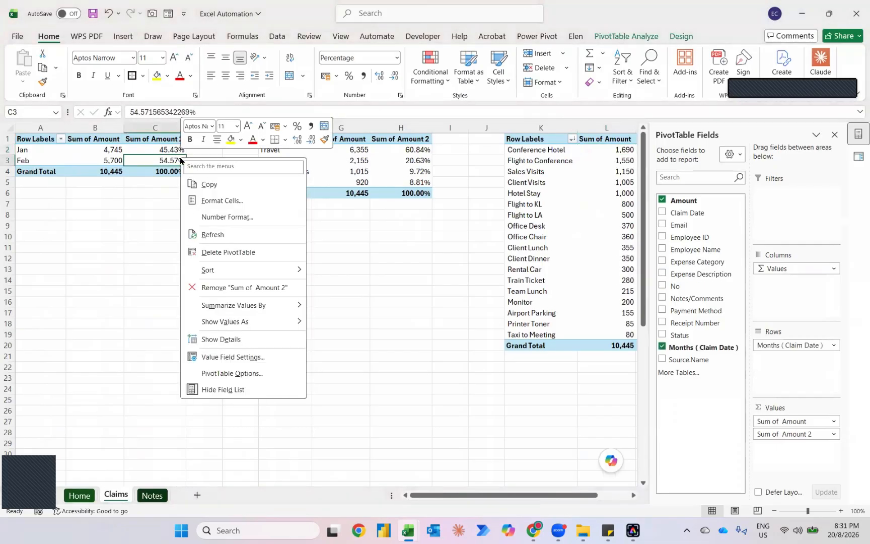
pyautogui.click(212, 234)
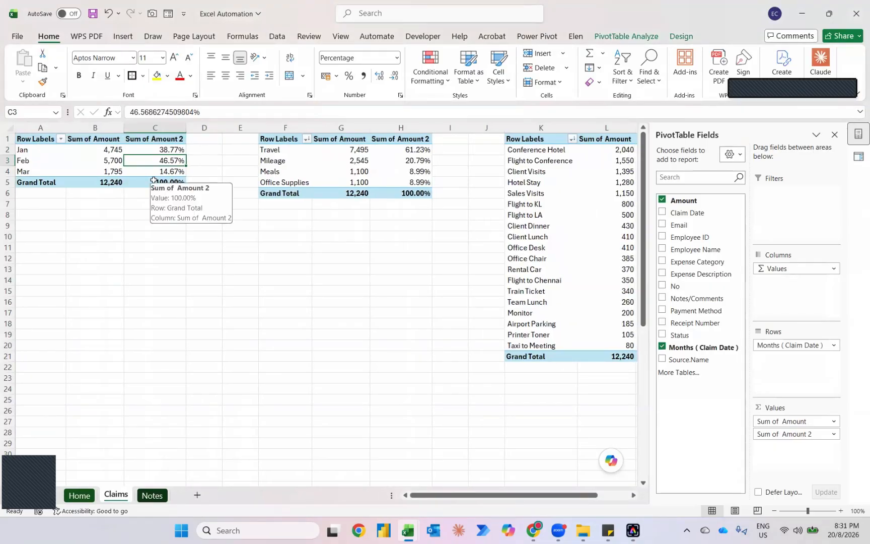
# - Replace the Expense Description row field of the pivot table at K1 with Employee Name and refresh the table
pyautogui.hscroll(1, 279, 177)
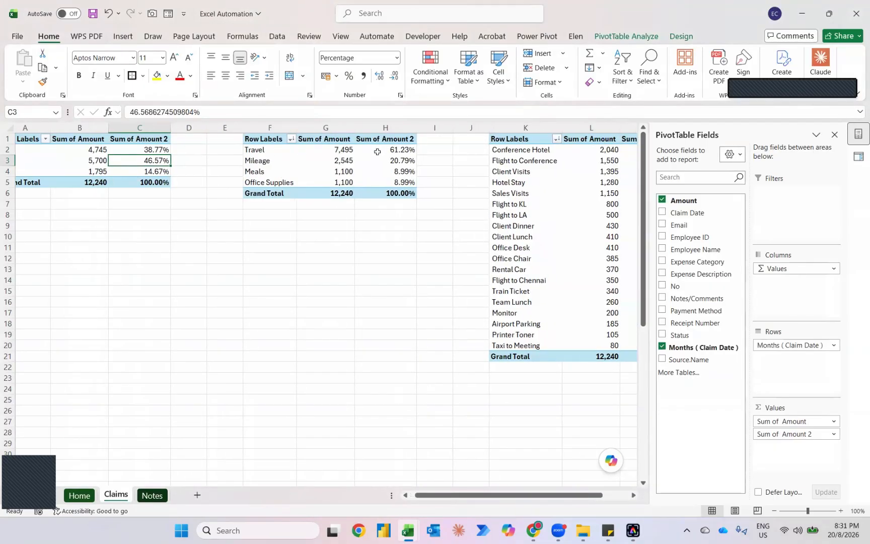
pyautogui.hscroll(3, 377, 151)
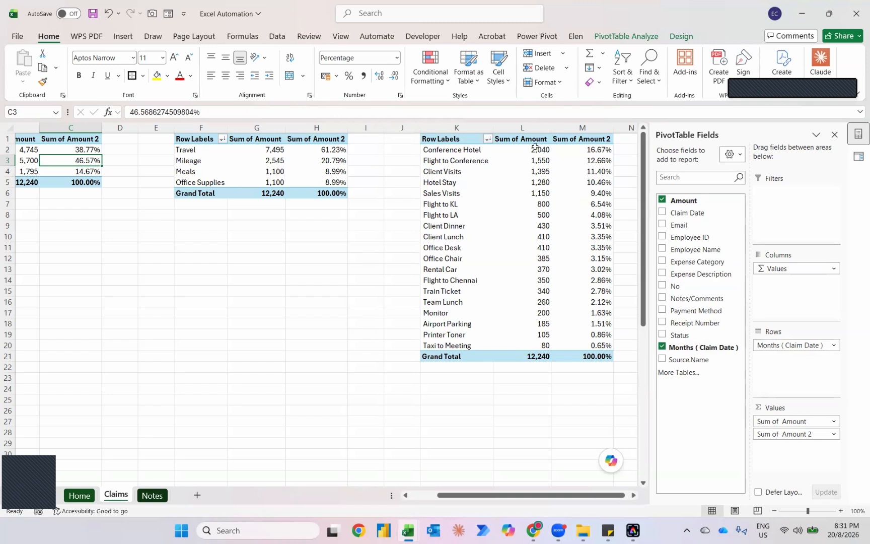
pyautogui.click(535, 148)
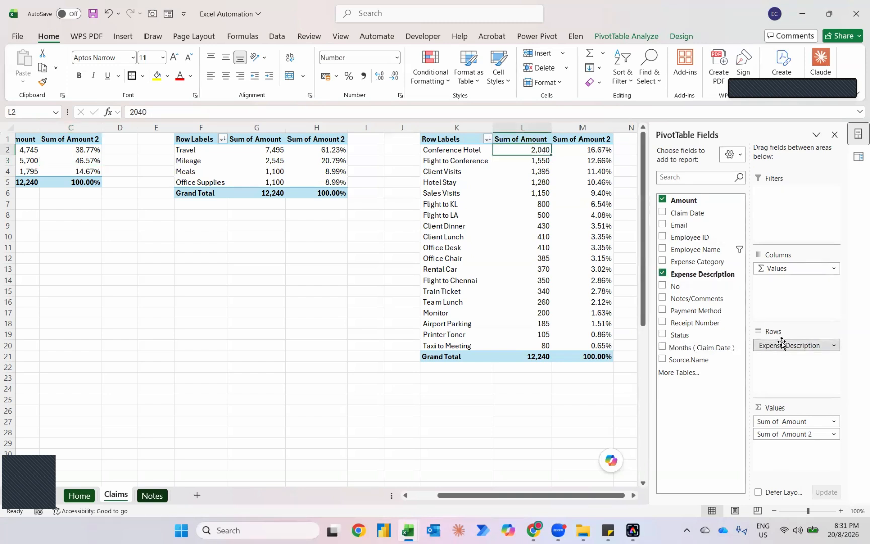
pyautogui.moveTo(781, 345); pyautogui.dragTo(709, 327)
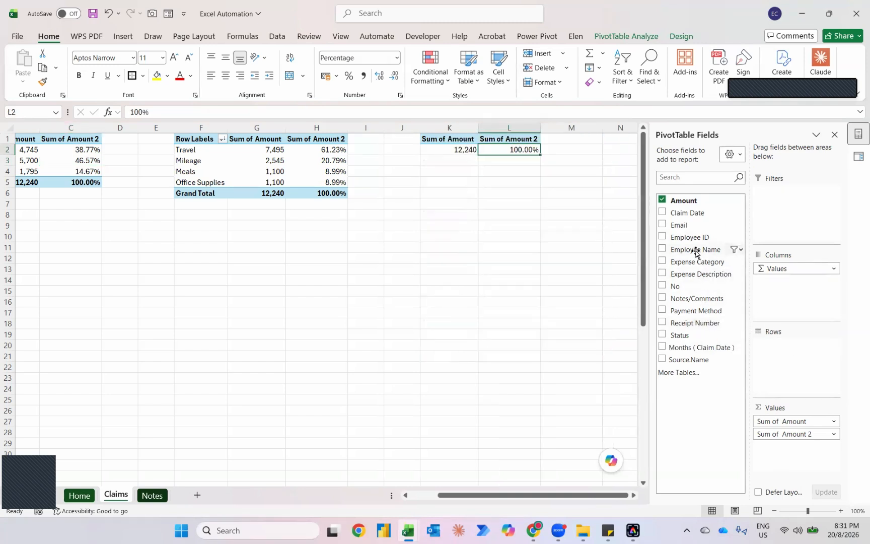
pyautogui.moveTo(694, 250); pyautogui.dragTo(781, 356)
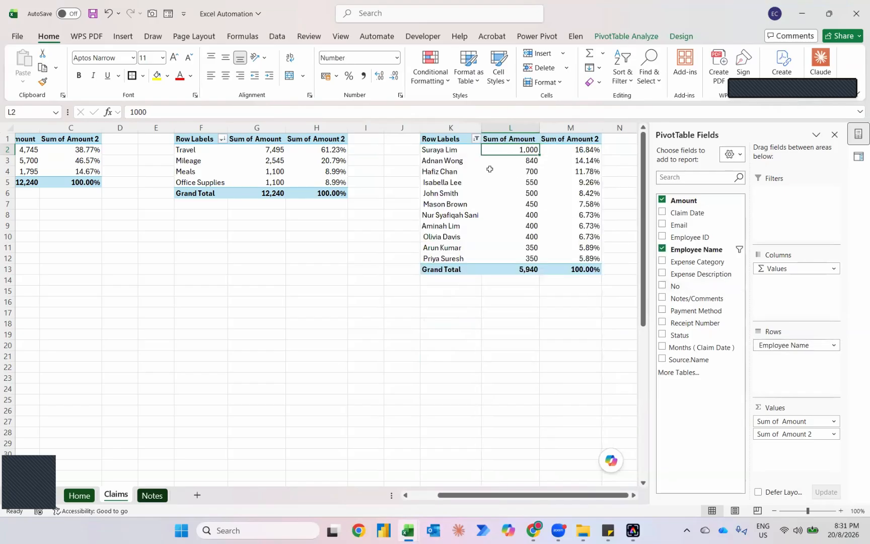
pyautogui.rightClick(501, 150)
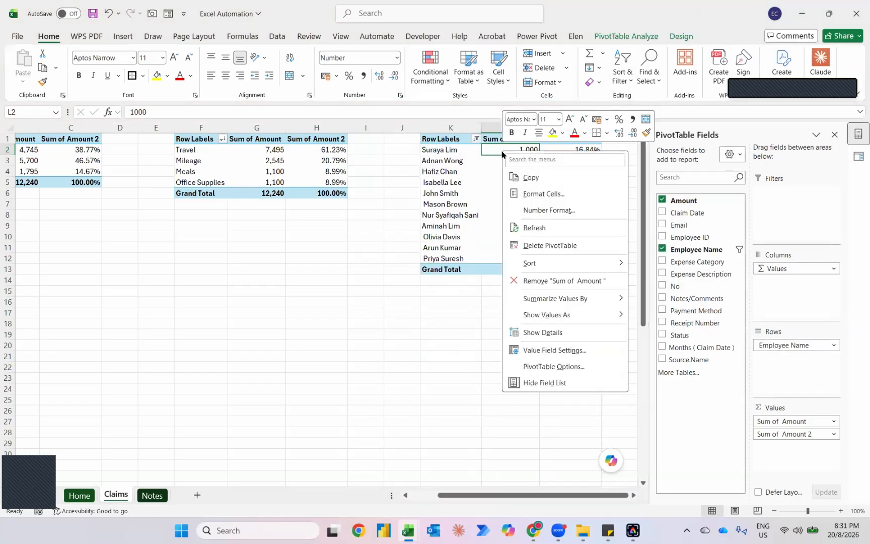
pyautogui.click(535, 227)
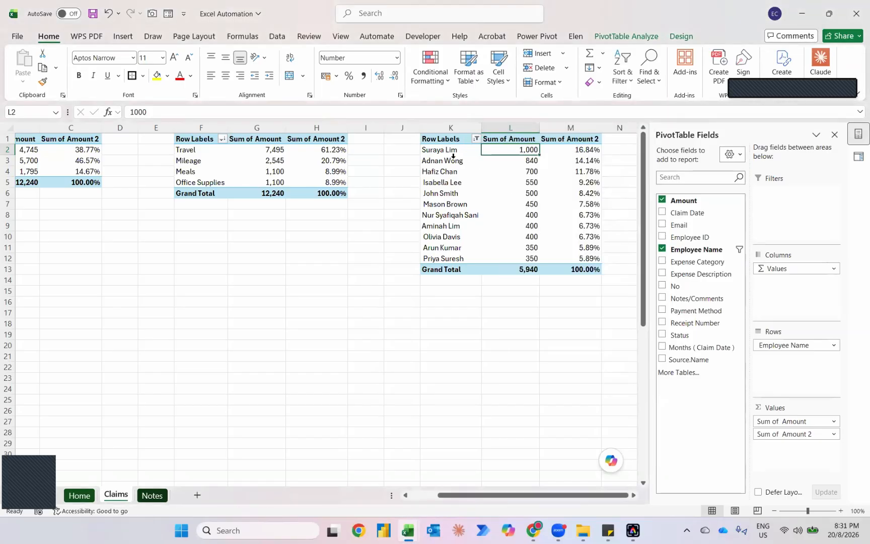
# - Switch to File Explorer and move the 004 - April 2023 workbook from Claims Report into the Claims folder
pyautogui.hotkey('alt', 'Tab')
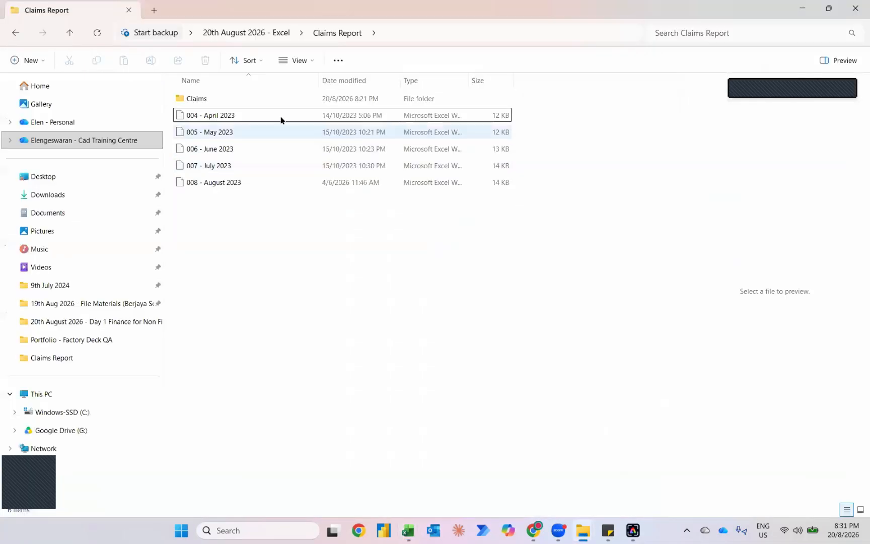
pyautogui.click(193, 117)
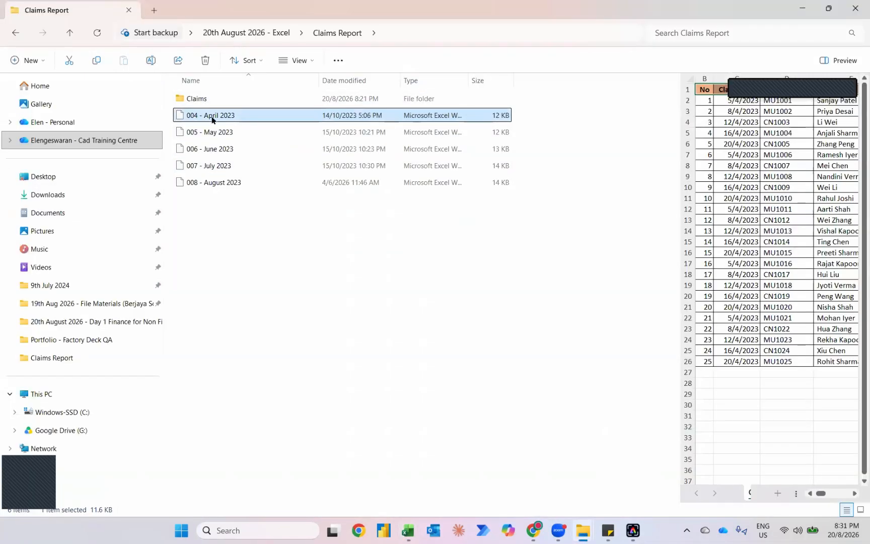
pyautogui.moveTo(212, 119); pyautogui.dragTo(224, 110)
pyautogui.moveTo(230, 103); pyautogui.dragTo(229, 100)
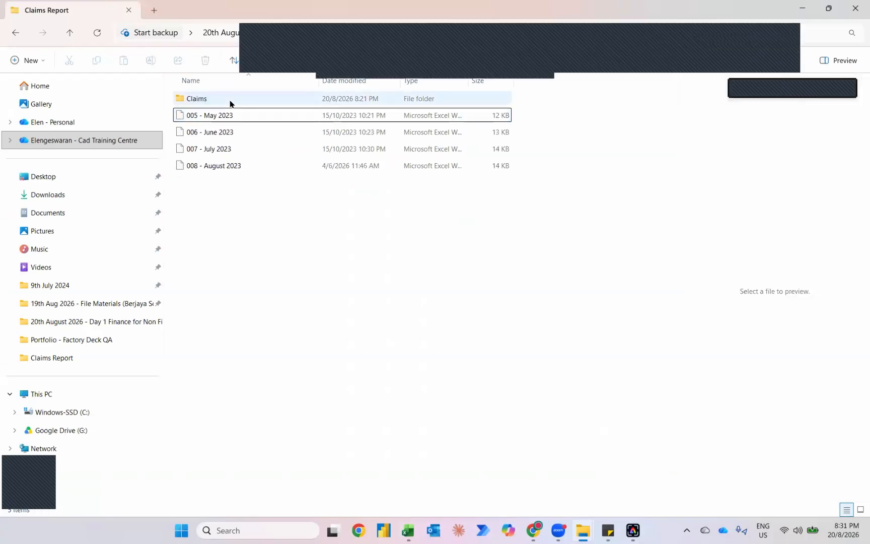
# - Return to the Excel workbook and refresh the employee pivot table at K1 on the Claims sheet
pyautogui.hotkey('alt', 'Tab')
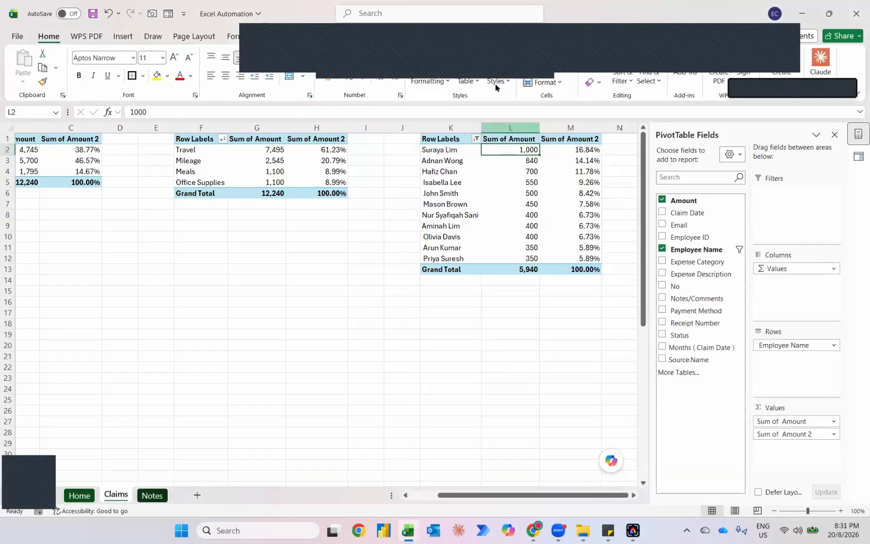
pyautogui.click(439, 49)
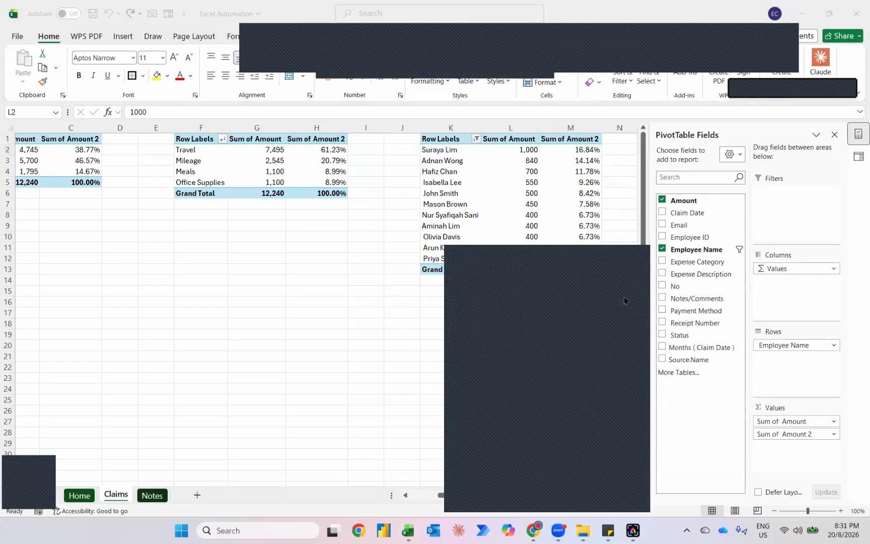
pyautogui.click(639, 259)
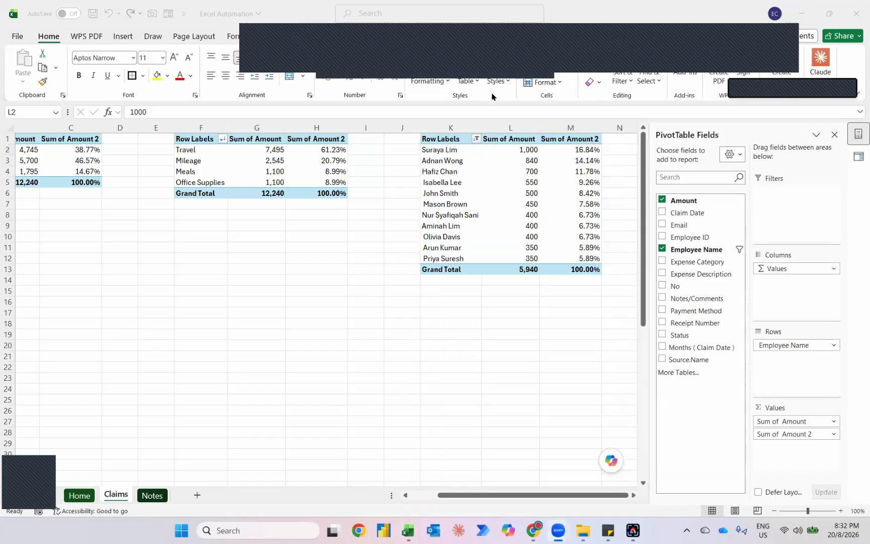
pyautogui.click(769, 48)
pyautogui.click(509, 146)
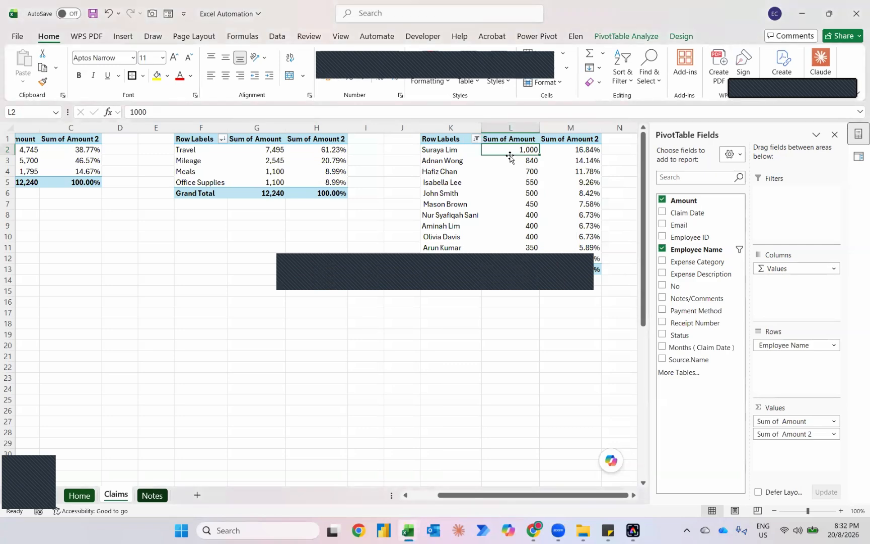
pyautogui.rightClick(505, 151)
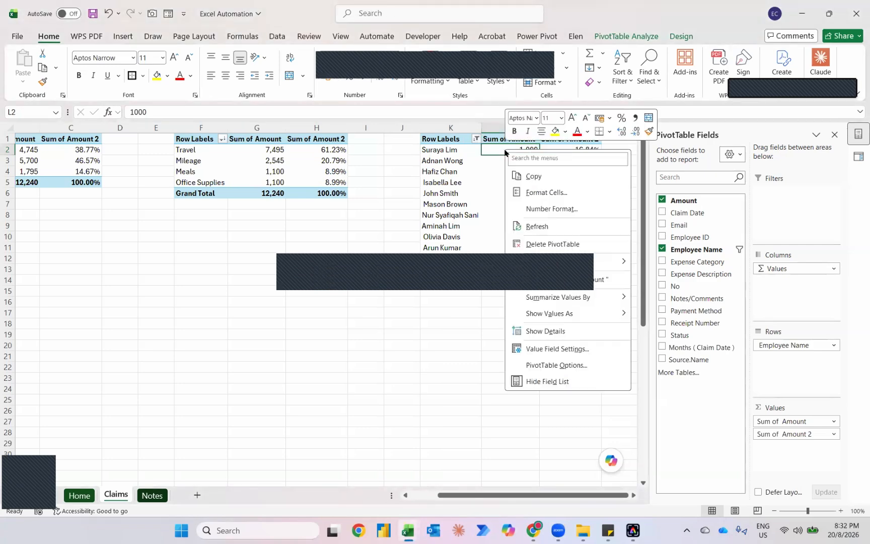
pyautogui.click(538, 226)
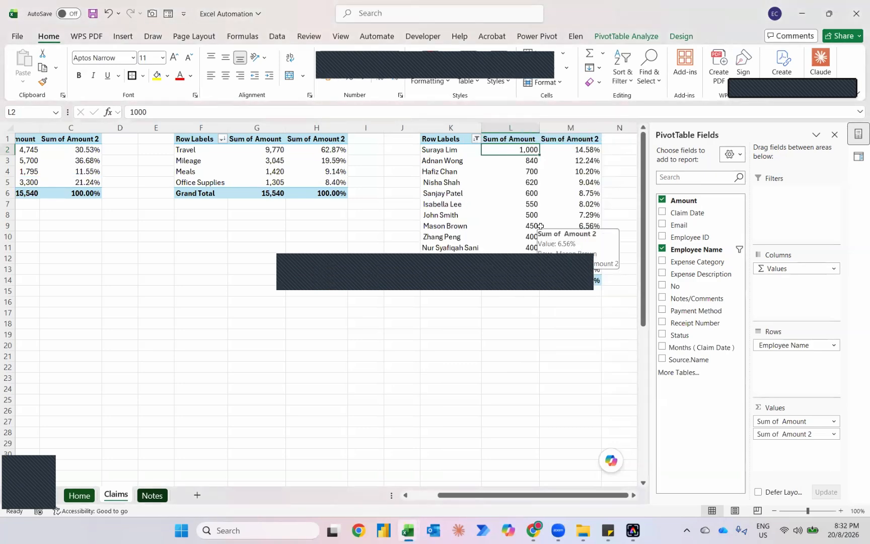
pyautogui.hscroll(-3, 541, 226)
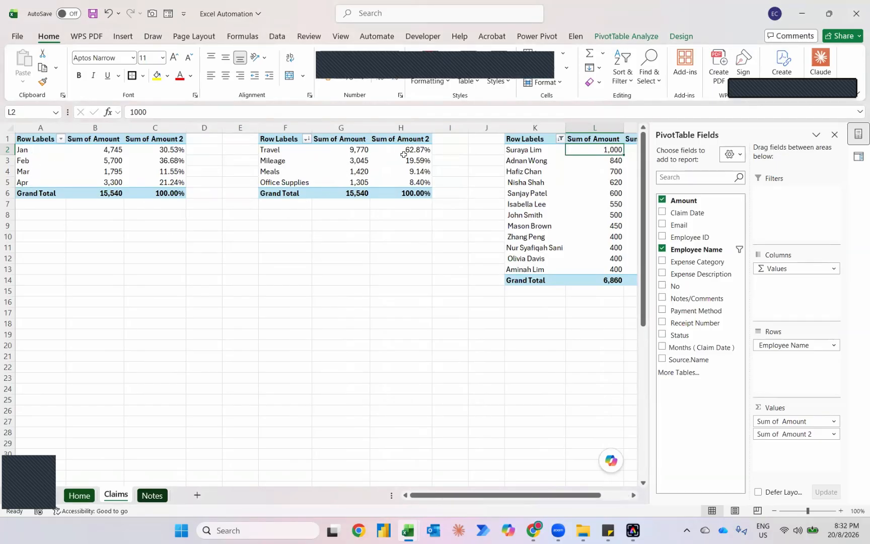
# - Change the Employee Name value filter of the pivot table at K1 to show the top 5 items by Sum of Amount
pyautogui.moveTo(404, 153)
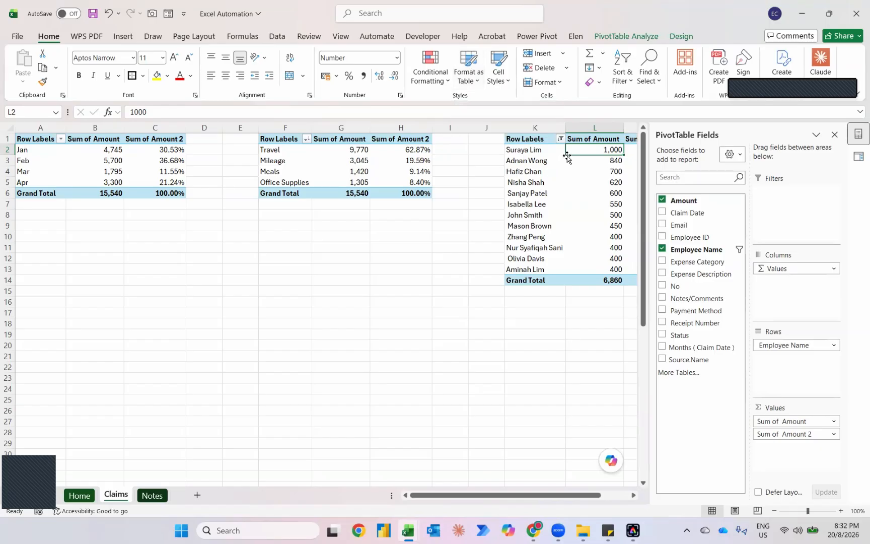
pyautogui.click(560, 139)
pyautogui.moveTo(509, 235)
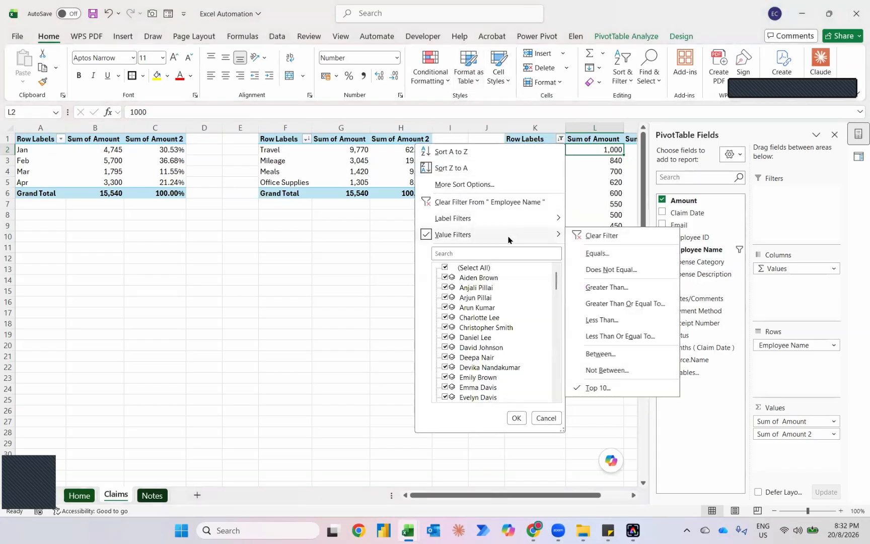
pyautogui.click(583, 390)
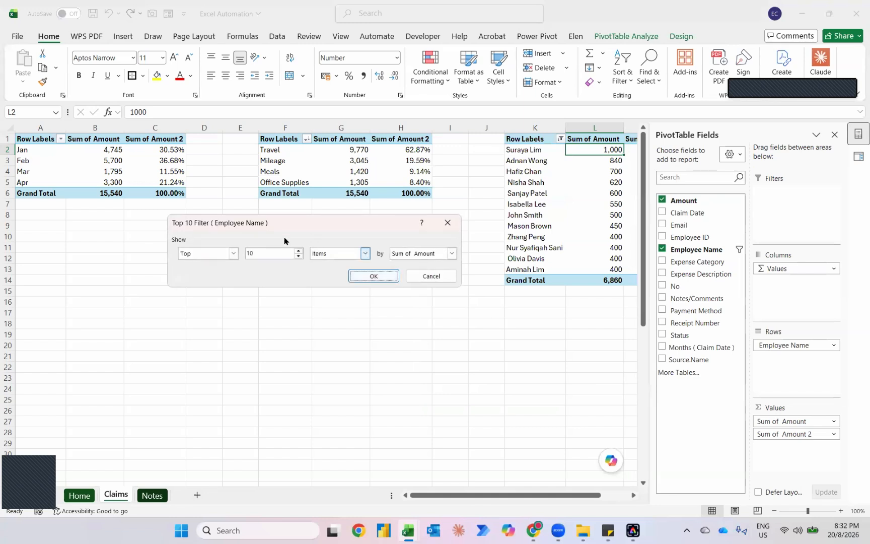
pyautogui.write('1')
pyautogui.press('BackSpace')
pyautogui.write('5')
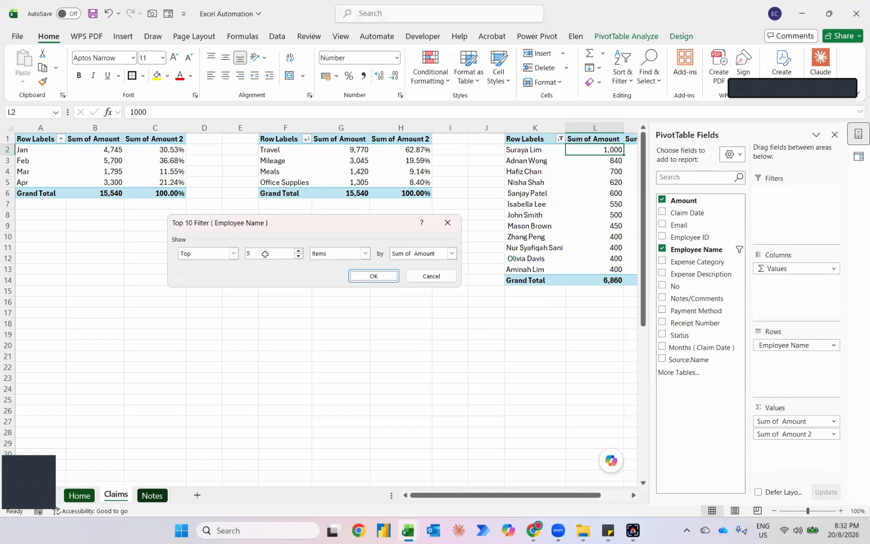
pyautogui.press('Return')
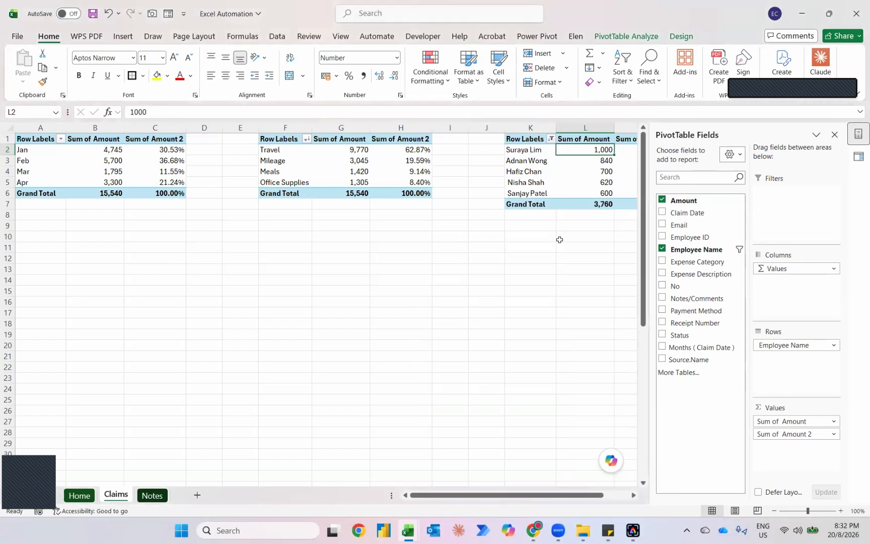
# - Switch to File Explorer and move the 005 - May 2023 workbook from Claims Report into the Claims folder
pyautogui.hotkey('alt', 'Tab')
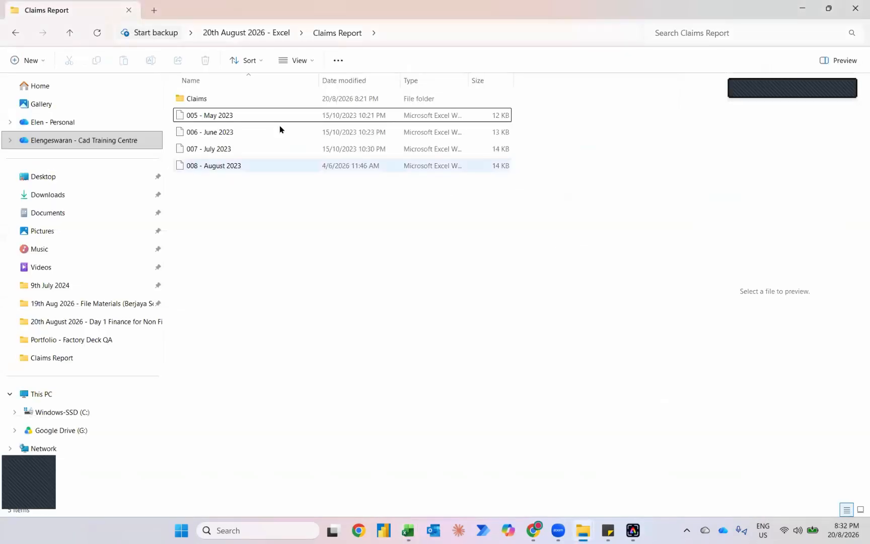
pyautogui.click(214, 115)
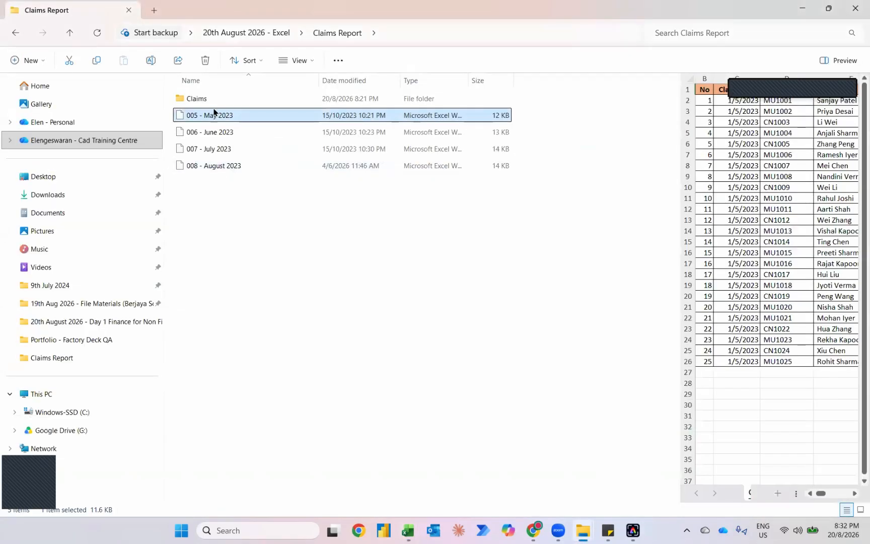
pyautogui.moveTo(214, 115); pyautogui.dragTo(224, 99)
# - Return to the Excel workbook and refresh the monthly pivot table at A1, bringing in the May file
pyautogui.hotkey('alt', 'Tab')
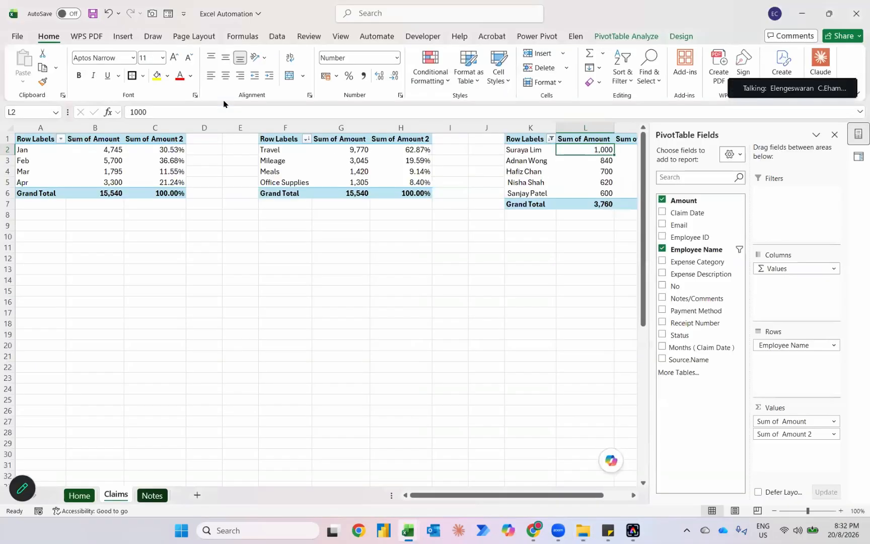
pyautogui.rightClick(163, 149)
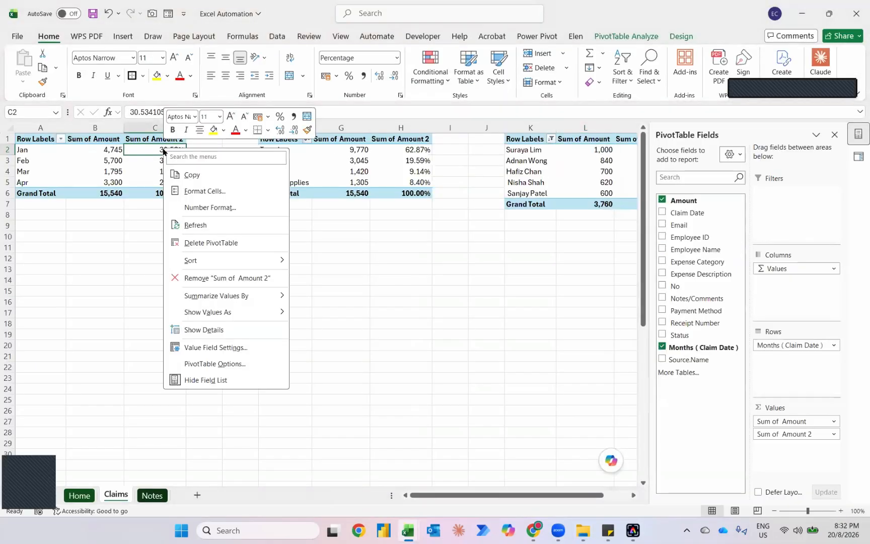
pyautogui.click(192, 225)
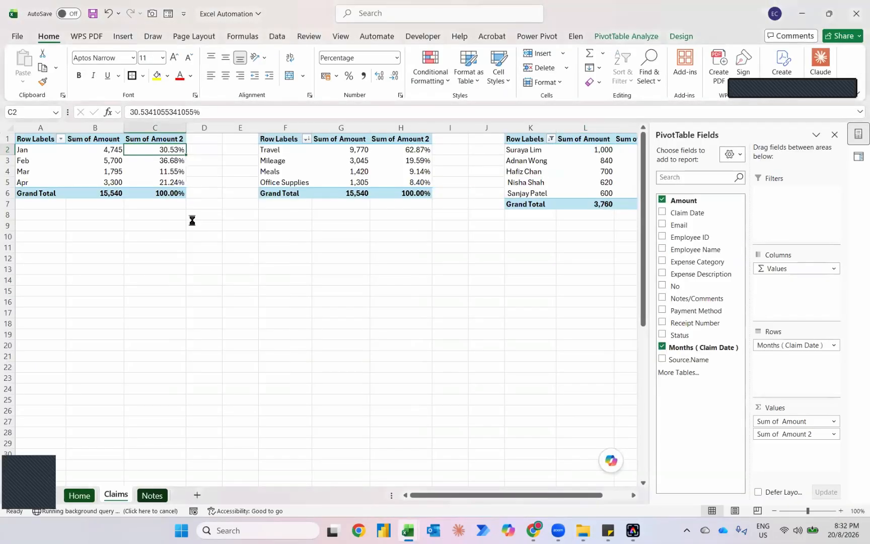
pyautogui.hscroll(2, 282, 210)
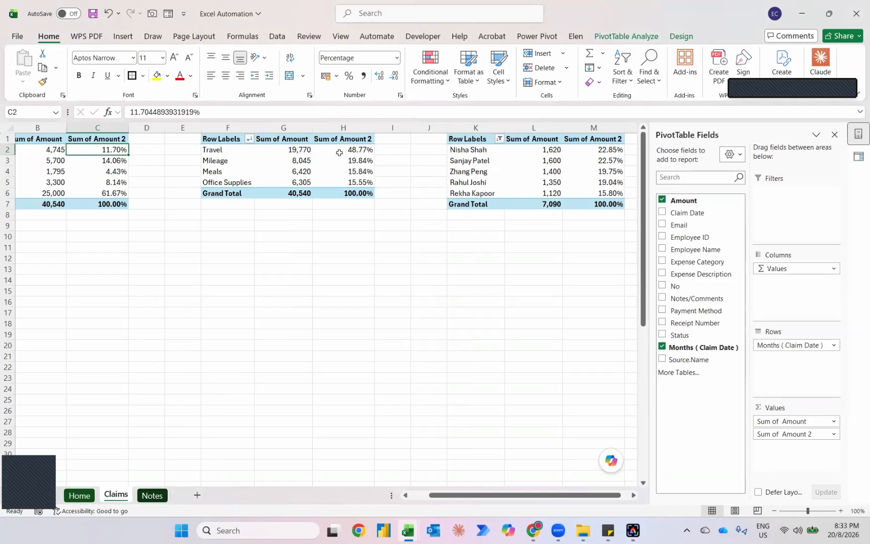
# - Switch to File Explorer and move every workbook except 001- January 2023 from the Claims folder back to Claims Report
pyautogui.moveTo(339, 152)
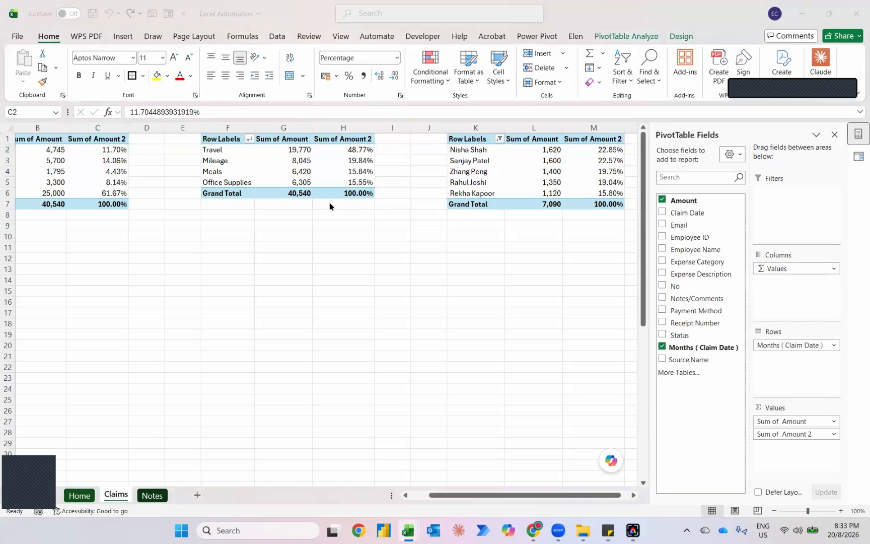
pyautogui.hotkey('alt', 'Tab')
pyautogui.doubleClick(250, 99)
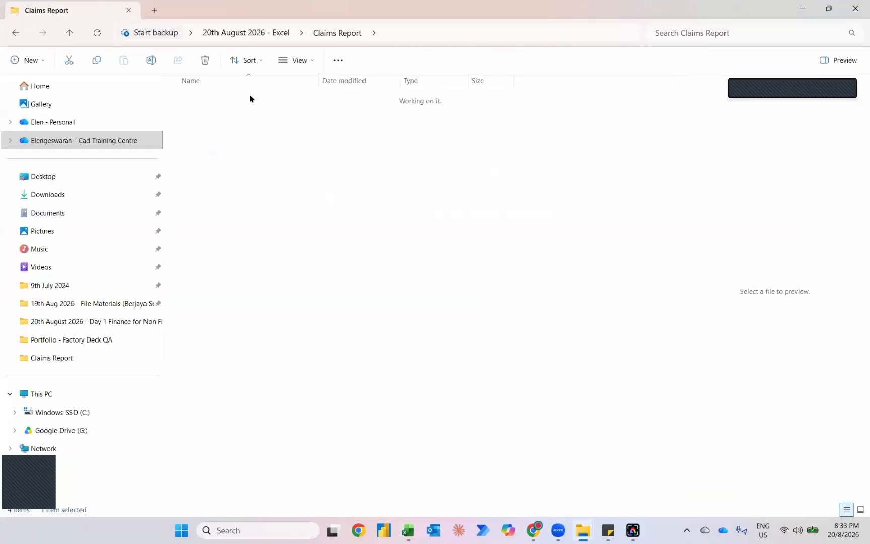
pyautogui.moveTo(258, 202); pyautogui.dragTo(338, 37)
pyautogui.hotkey('alt', 'Tab')
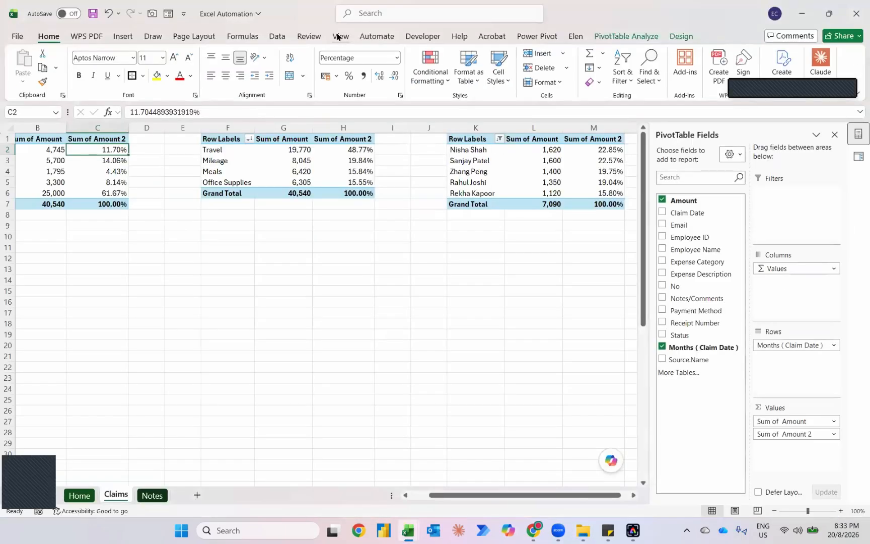
pyautogui.hotkey('alt', 'Tab')
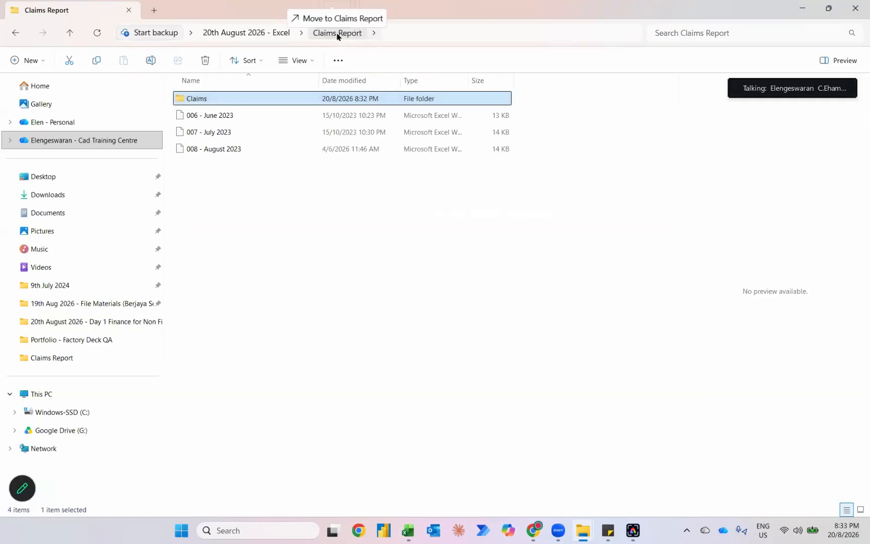
pyautogui.doubleClick(202, 105)
pyautogui.moveTo(239, 211); pyautogui.dragTo(335, 35)
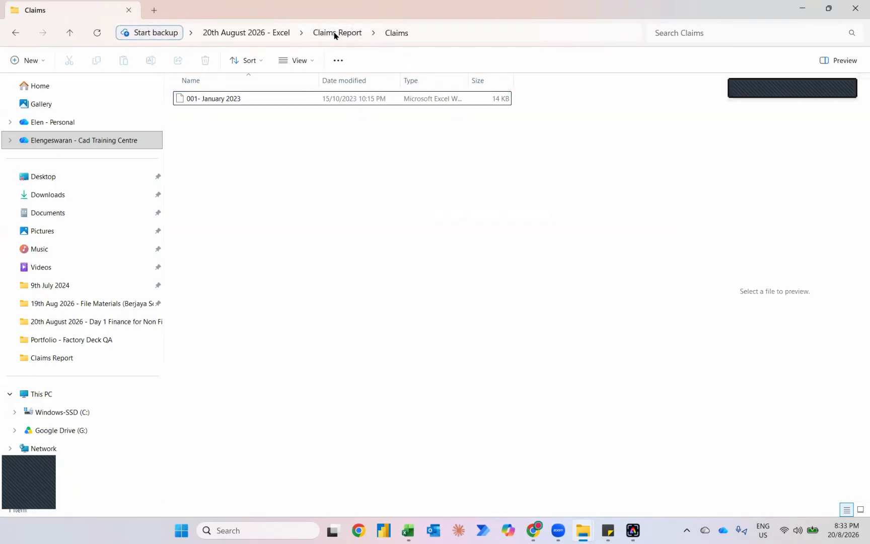
# - Return to the Excel workbook and refresh the monthly pivot table so the reports use only the January file
pyautogui.hotkey('alt', 'Tab')
pyautogui.hscroll(-2, 101, 151)
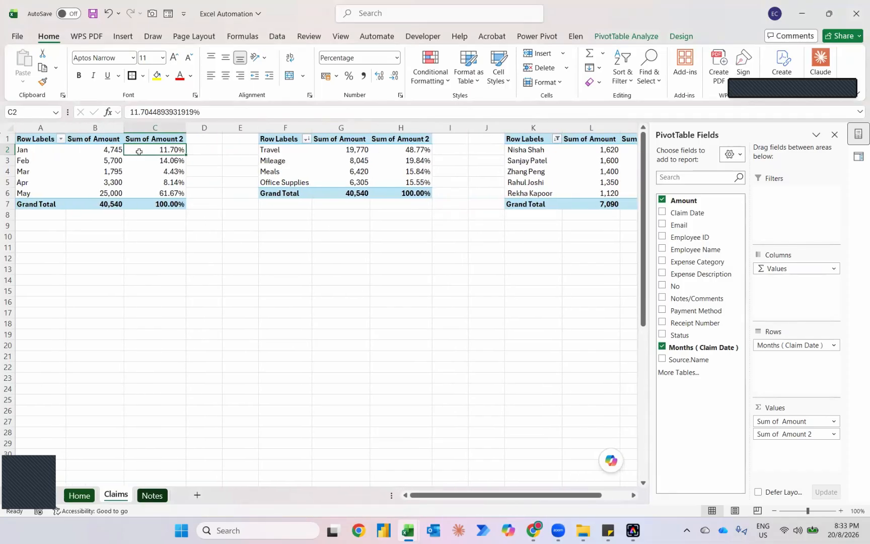
pyautogui.rightClick(139, 152)
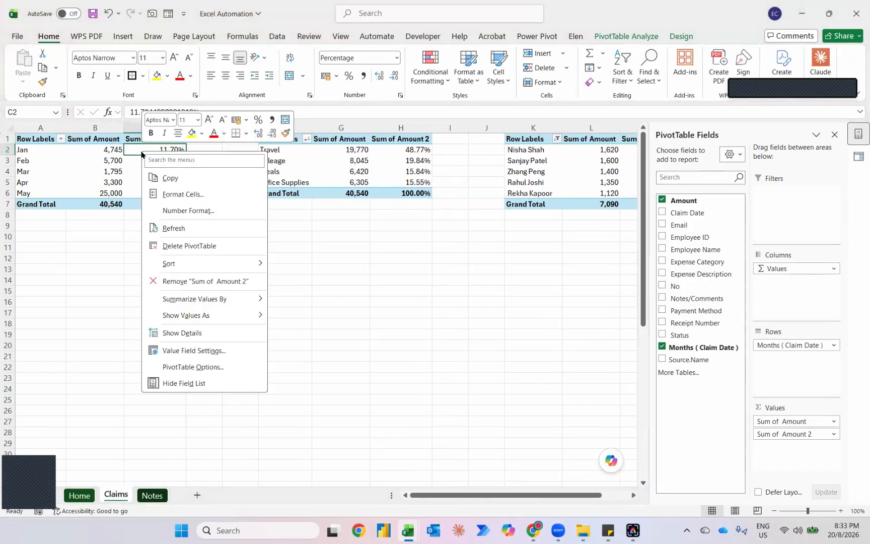
pyautogui.click(174, 227)
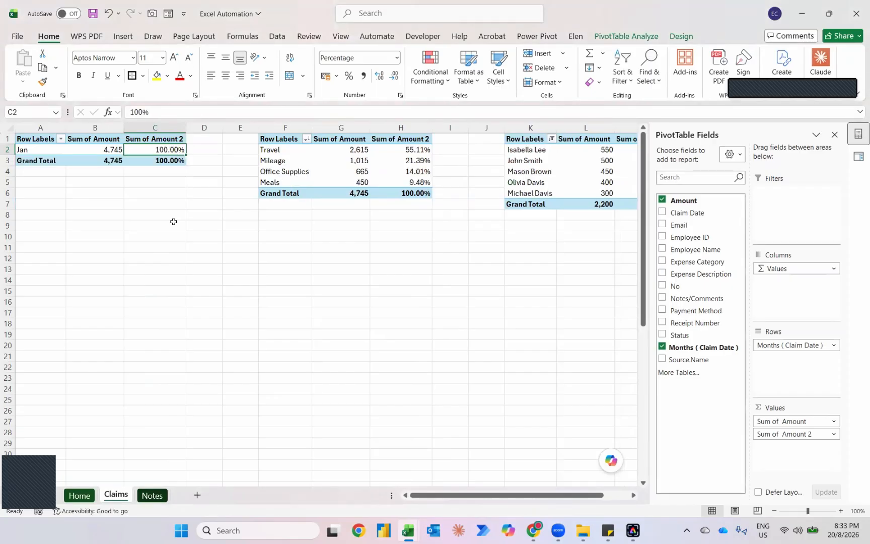
pyautogui.hscroll(2, 173, 222)
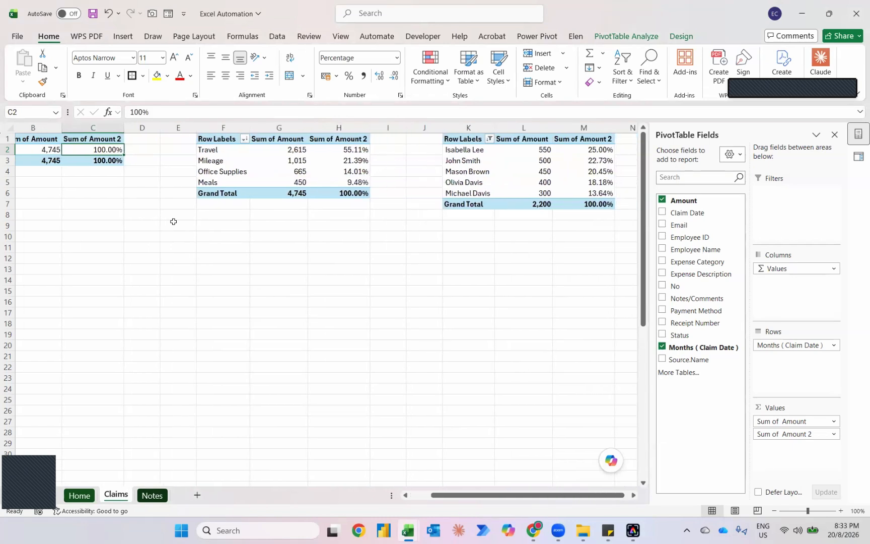
pyautogui.hscroll(-2, 173, 222)
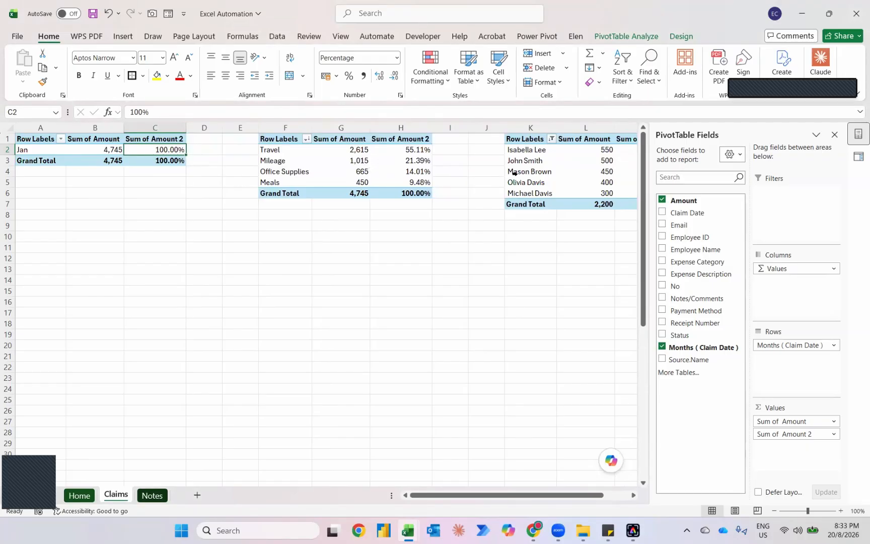
# - Insert two blank columns at column D of the Claims sheet, close the Queries & Connections pane and reselect the monthly pivot table
pyautogui.press('Right')
pyautogui.hotkey('ctrl', 'space')
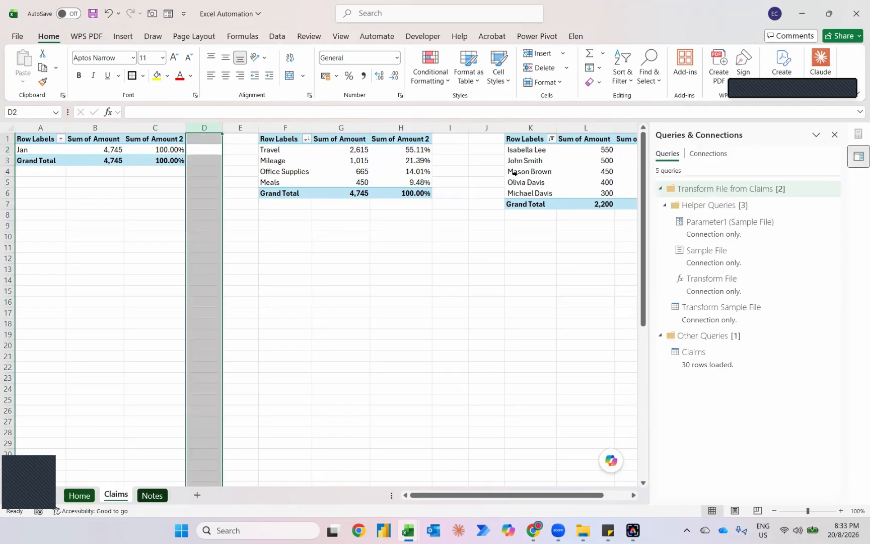
pyautogui.hotkey('ctrl', '+')
pyautogui.hotkey('ctrl', '+')
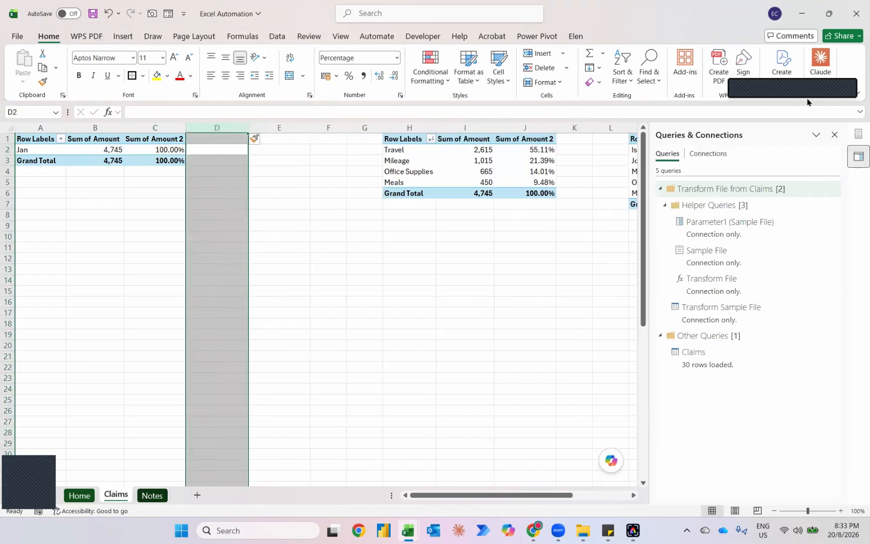
pyautogui.click(834, 135)
pyautogui.click(171, 149)
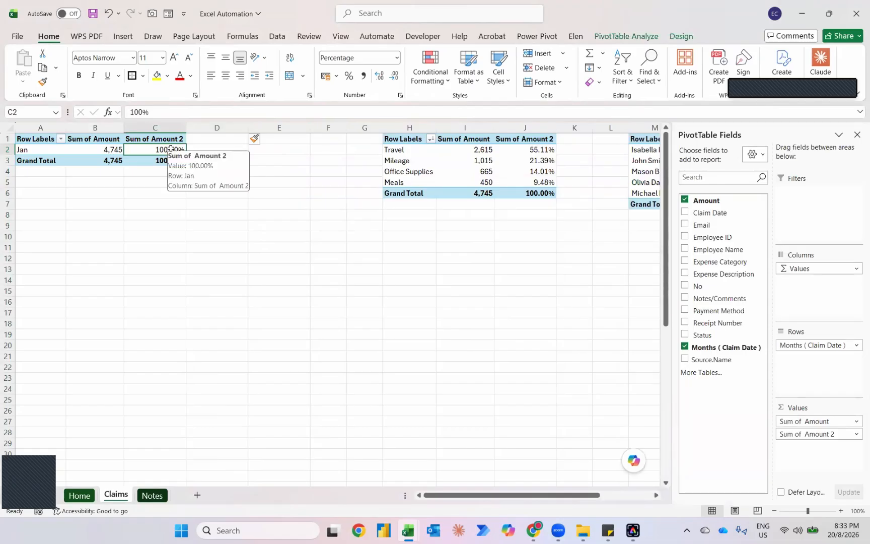
# - Open the Notes sheet at the Pivot Table instructions
pyautogui.click(152, 495)
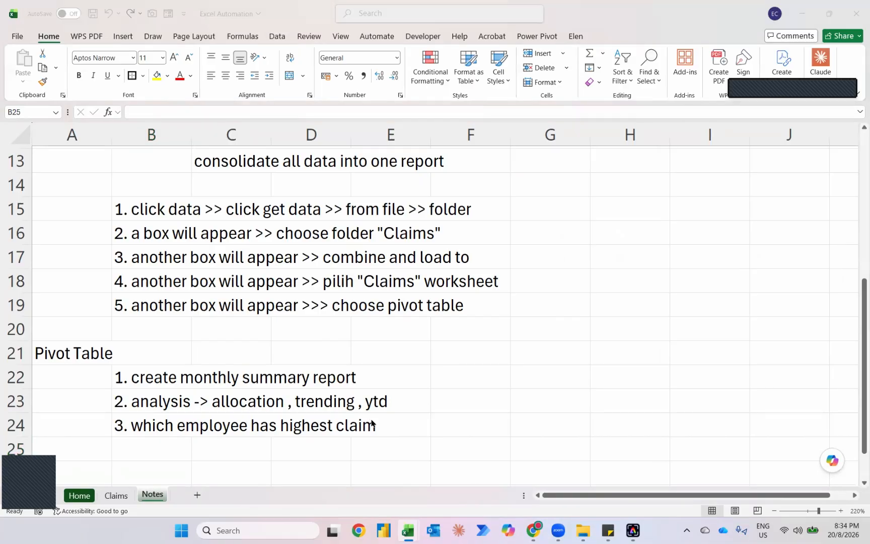
# - Switch to File Explorer and move the 002 - February 2023 workbook from Claims Report into the Claims folder
pyautogui.hotkey('alt', 'Tab')
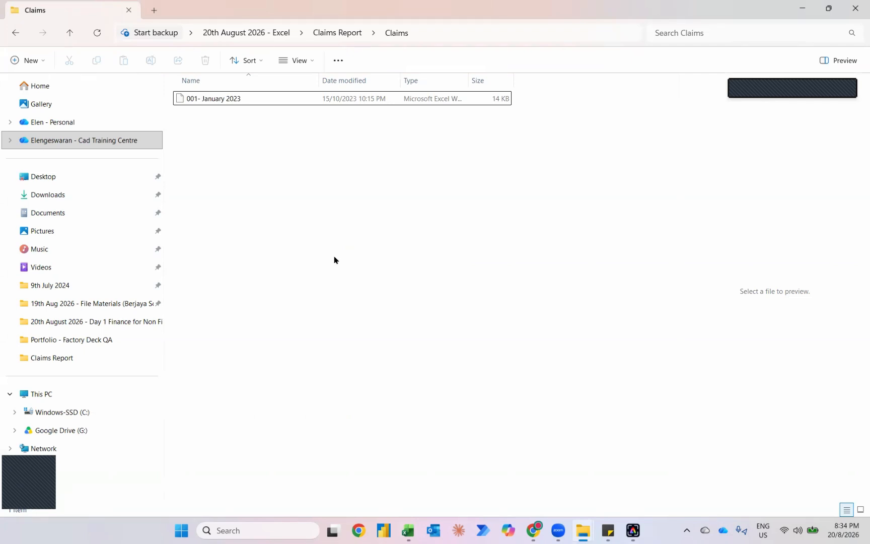
pyautogui.click(325, 38)
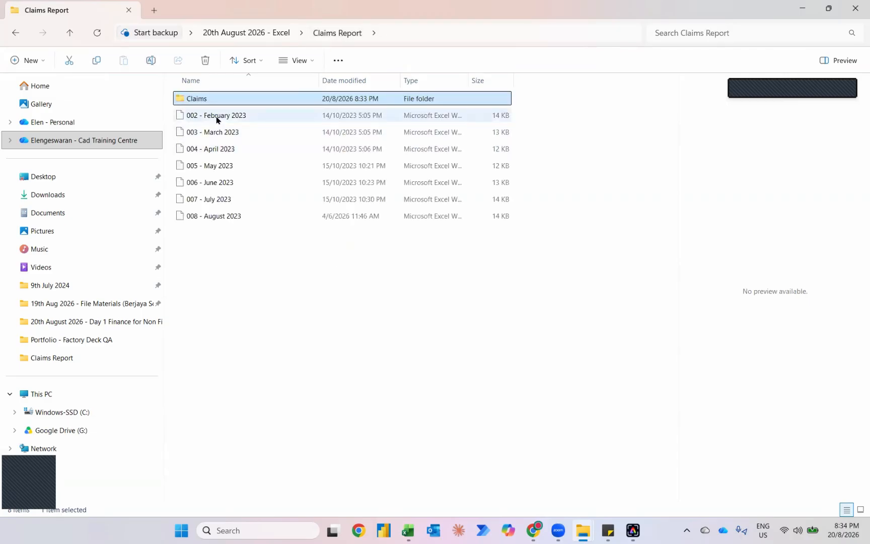
pyautogui.moveTo(217, 116)
pyautogui.mouseDown()
pyautogui.moveTo(208, 117)
pyautogui.moveTo(223, 101)
pyautogui.mouseUp()
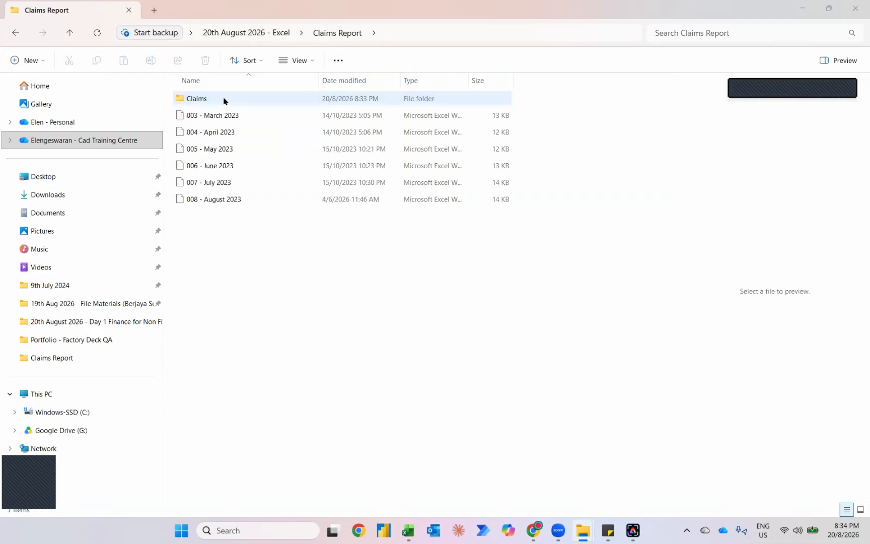
# - Return to the Claims sheet in Excel and refresh the monthly pivot table to bring in the February file
pyautogui.hotkey('alt', 'Tab')
pyautogui.hotkey('ctrl', 'pageup')
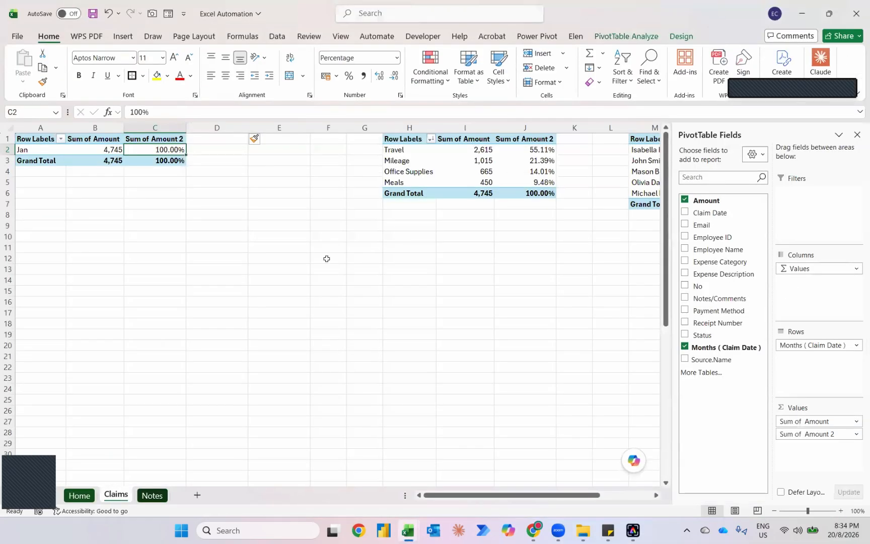
pyautogui.rightClick(173, 151)
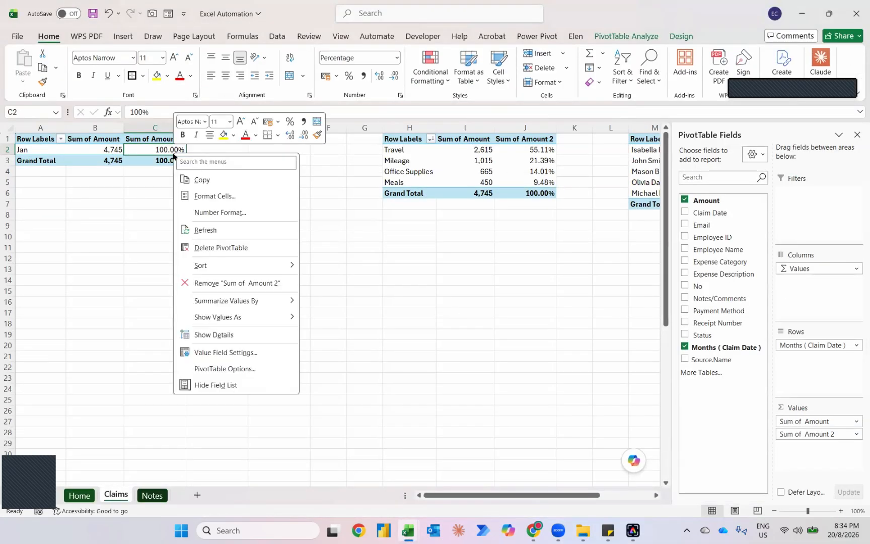
pyautogui.click(209, 230)
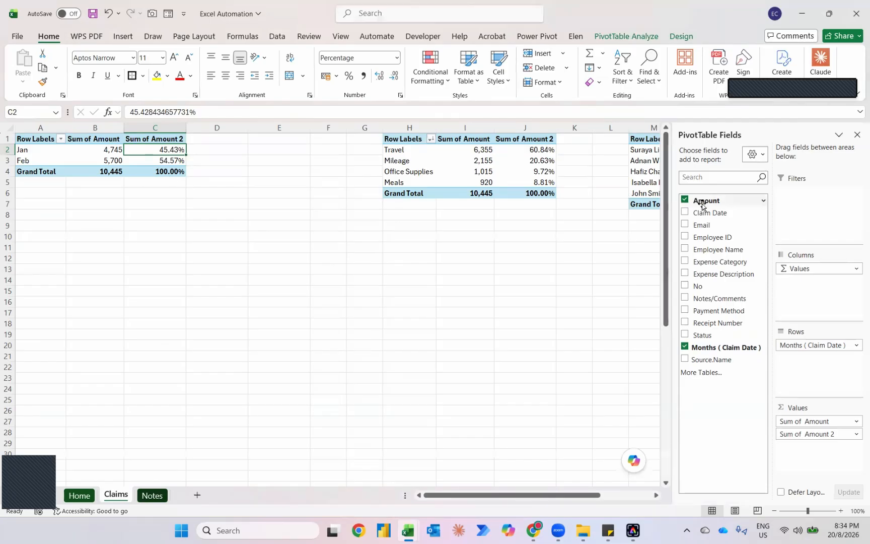
# - Add Amount to the monthly pivot's values a third time, shown as % Difference From the (previous) item of Months (Claim Date)
pyautogui.moveTo(702, 204); pyautogui.dragTo(804, 461)
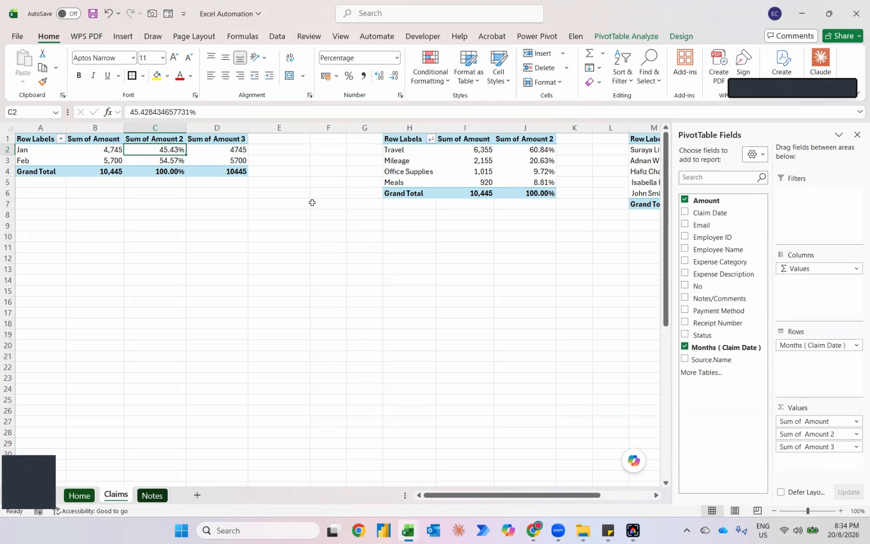
pyautogui.rightClick(231, 151)
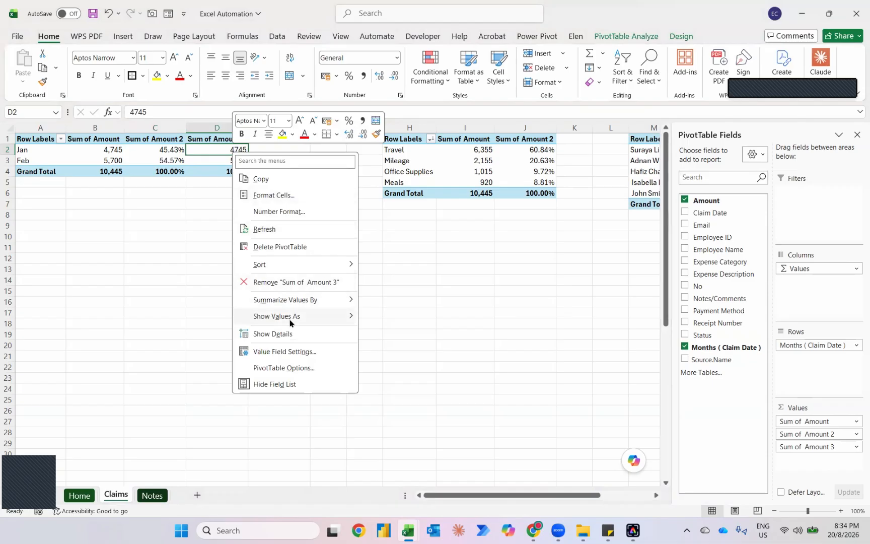
pyautogui.moveTo(290, 320)
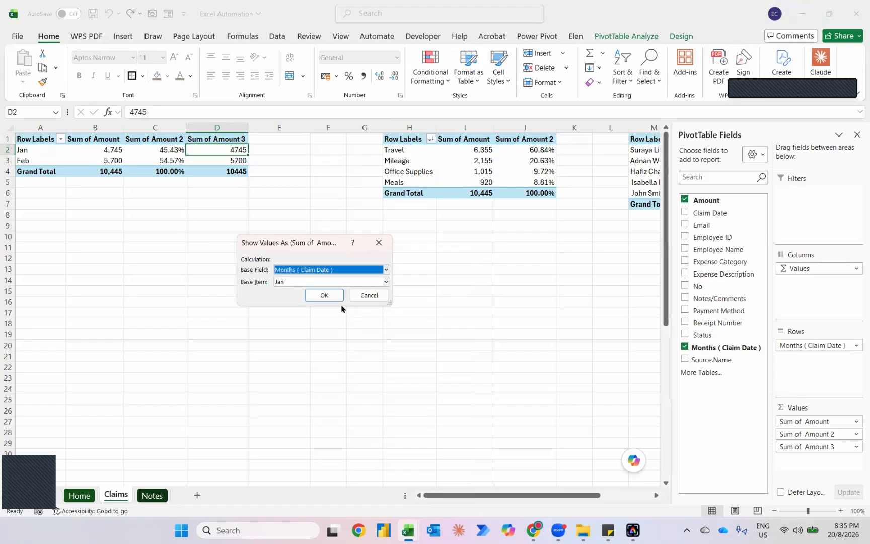
pyautogui.click(291, 281)
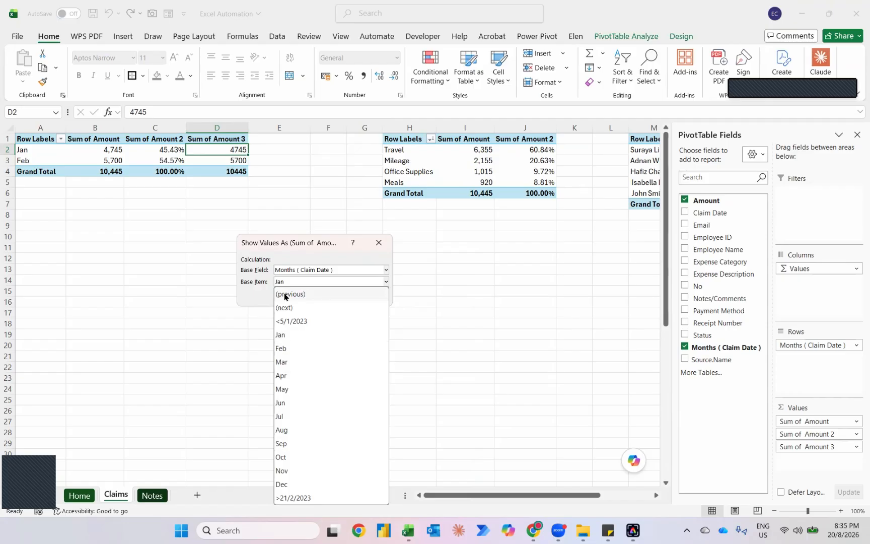
pyautogui.click(284, 295)
pyautogui.click(323, 297)
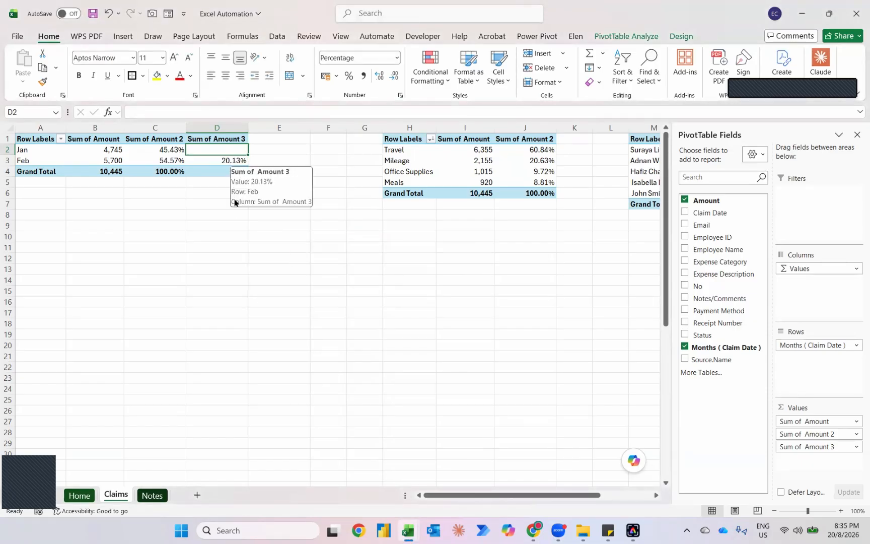
# - Compare the January and February amounts in the monthly pivot table with February's percentage difference
pyautogui.press('Left')
pyautogui.press('Left')
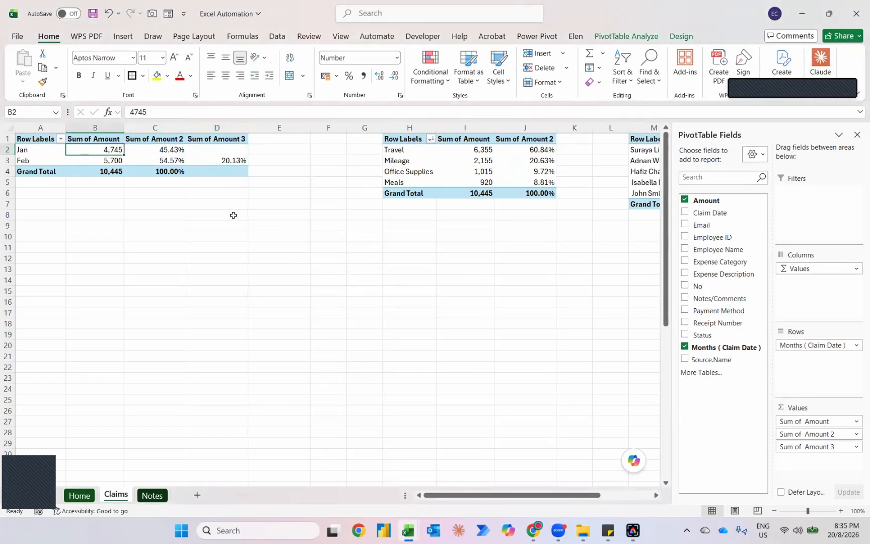
pyautogui.moveTo(95, 151)
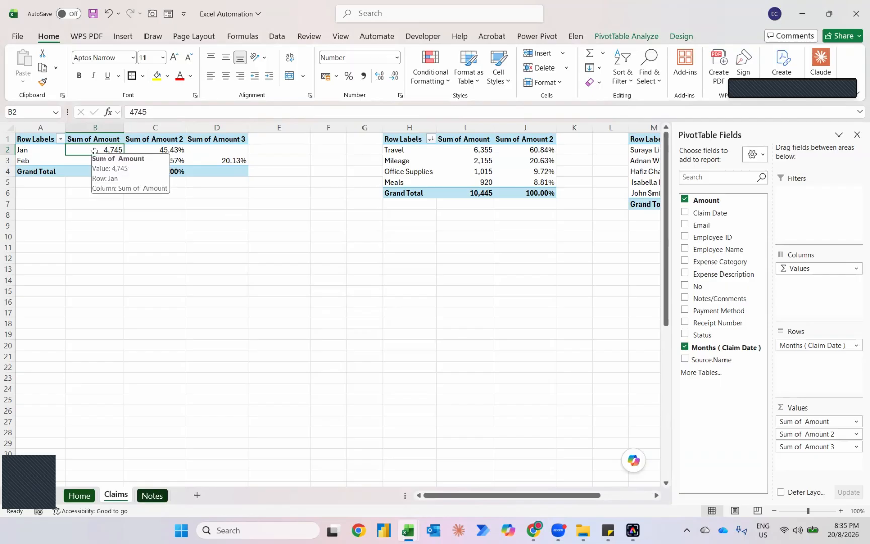
pyautogui.press('Down')
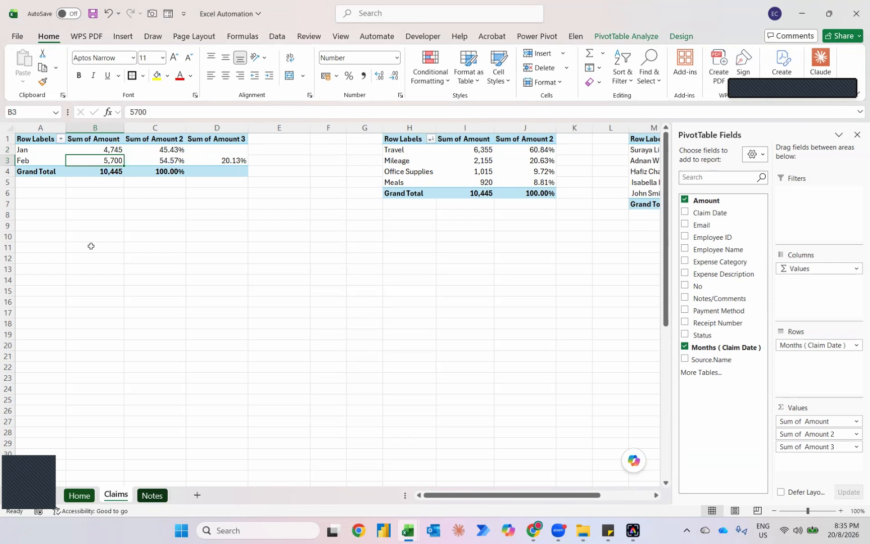
pyautogui.press('Up')
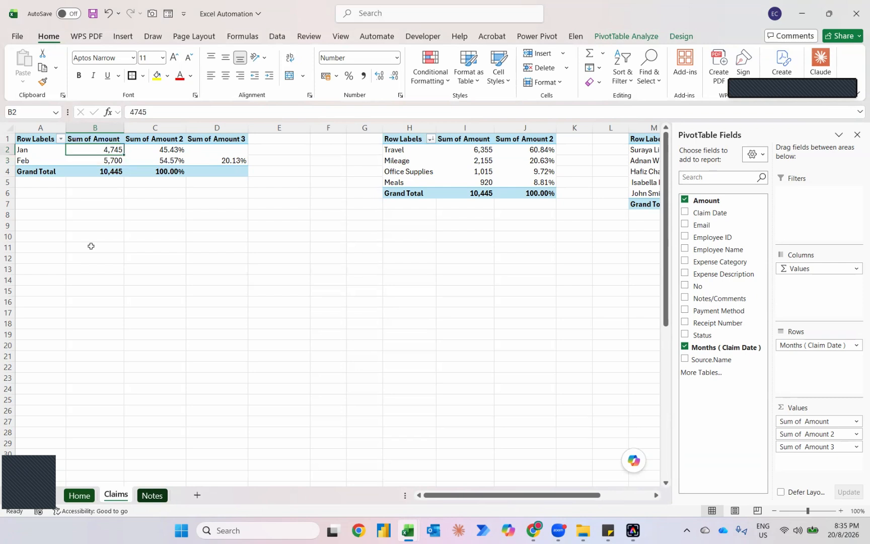
pyautogui.press('Down')
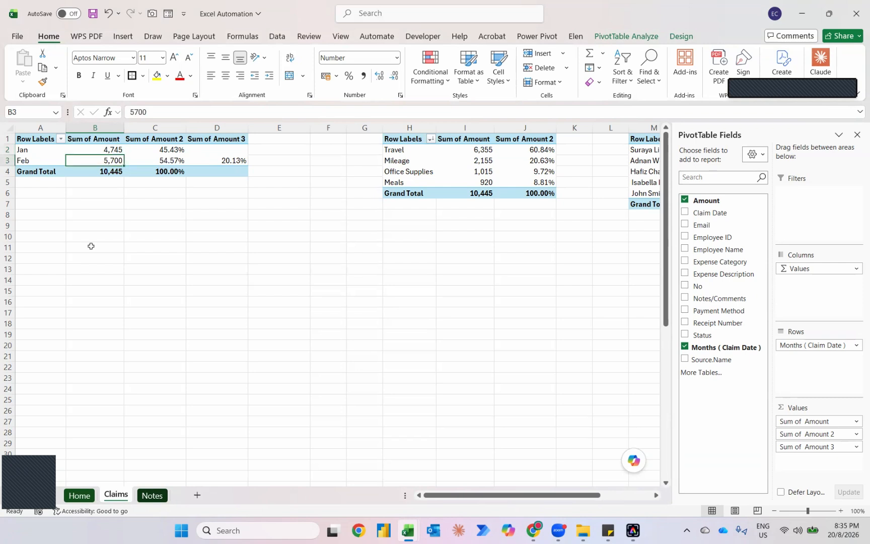
pyautogui.press('Right')
pyautogui.press('Right')
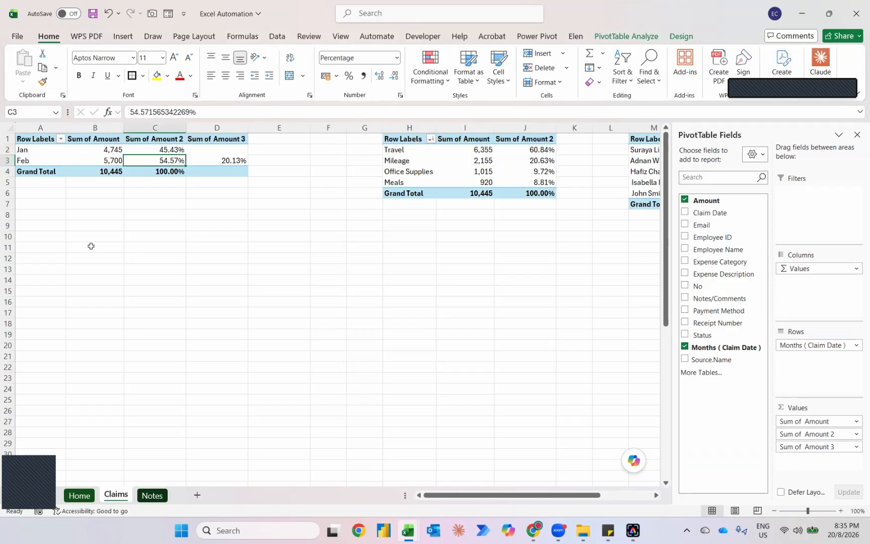
pyautogui.press('Left')
pyautogui.press('Left')
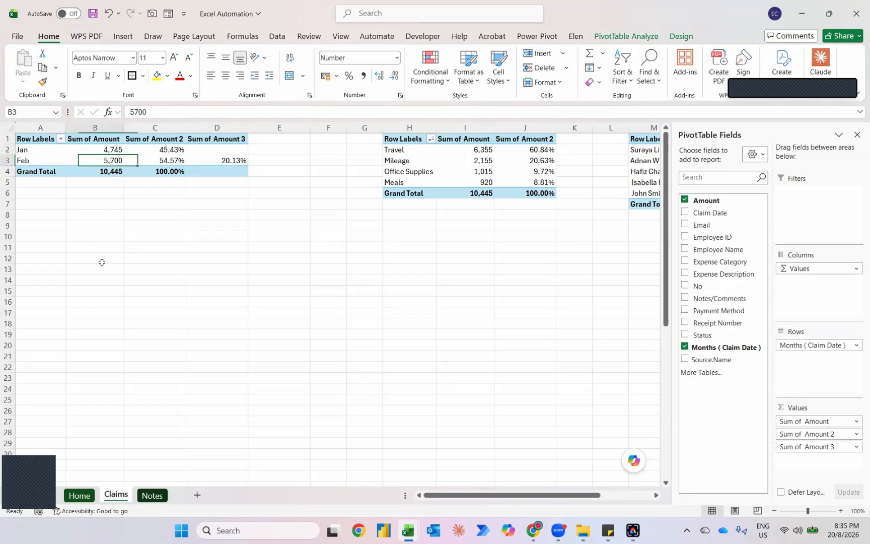
pyautogui.press('Up')
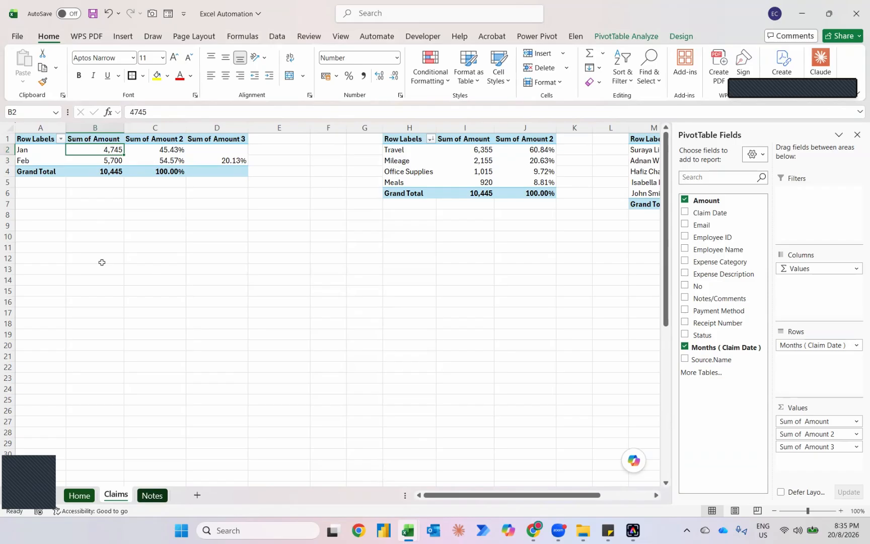
pyautogui.press('Down')
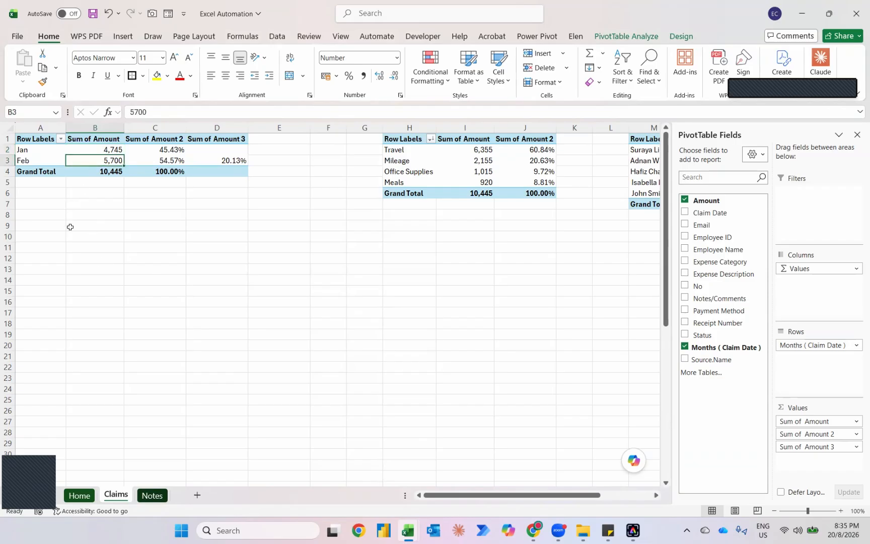
pyautogui.press('Up')
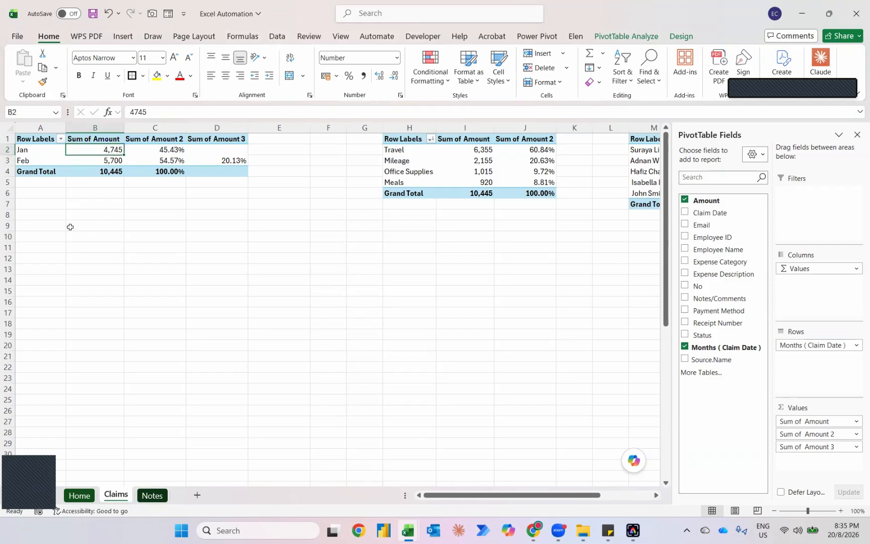
pyautogui.press('Down')
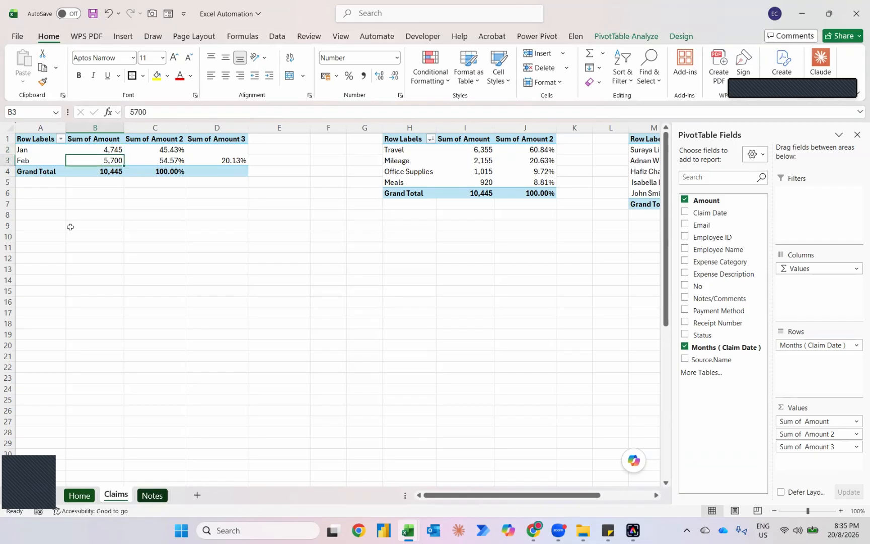
pyautogui.press('Right')
pyautogui.press('Right')
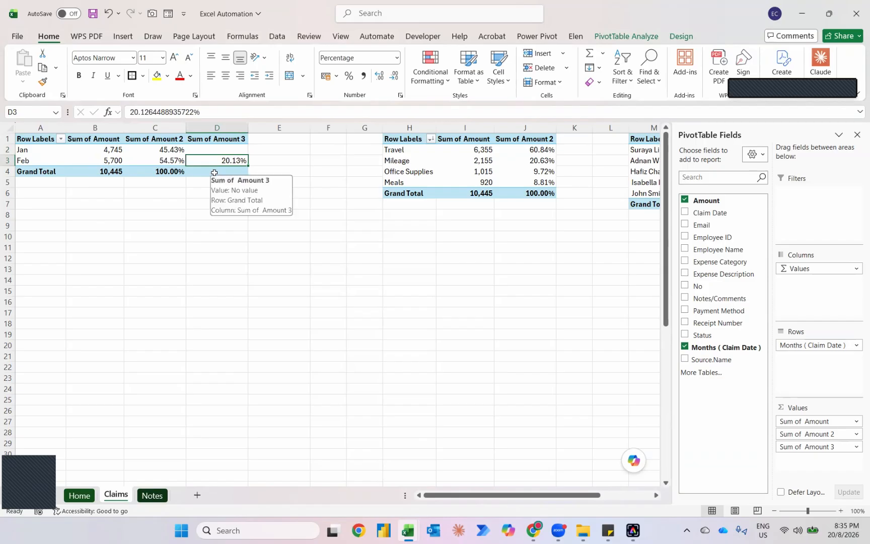
# - Switch to File Explorer and move the 003 - March 2023 workbook into the Claims folder
pyautogui.hotkey('alt', 'Tab')
pyautogui.click(209, 115)
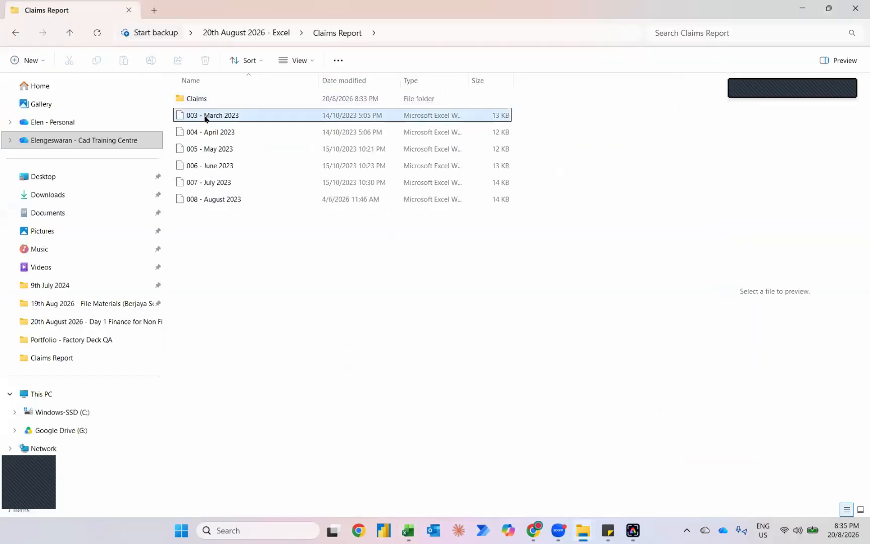
pyautogui.moveTo(209, 115); pyautogui.dragTo(221, 105)
# - Return to the Excel workbook and refresh the monthly pivot table to include the March file
pyautogui.hotkey('alt', 'Tab')
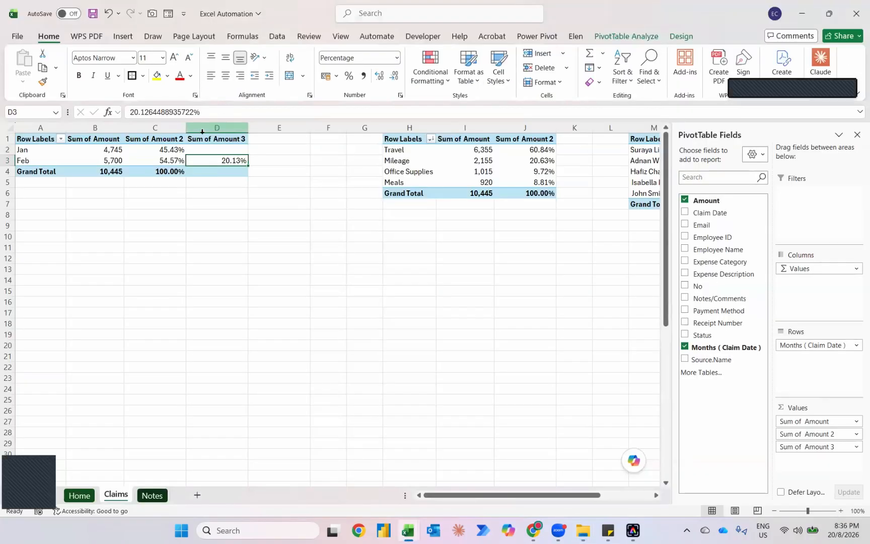
pyautogui.rightClick(207, 164)
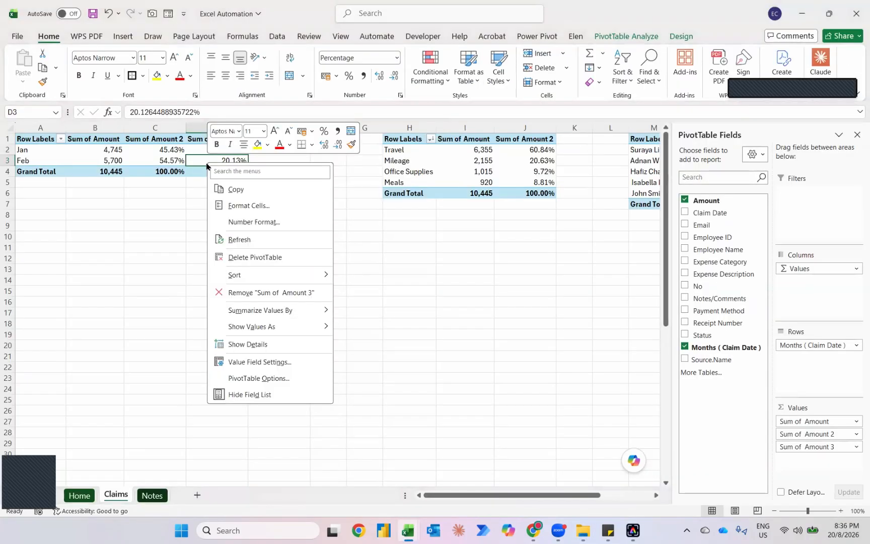
pyautogui.click(236, 240)
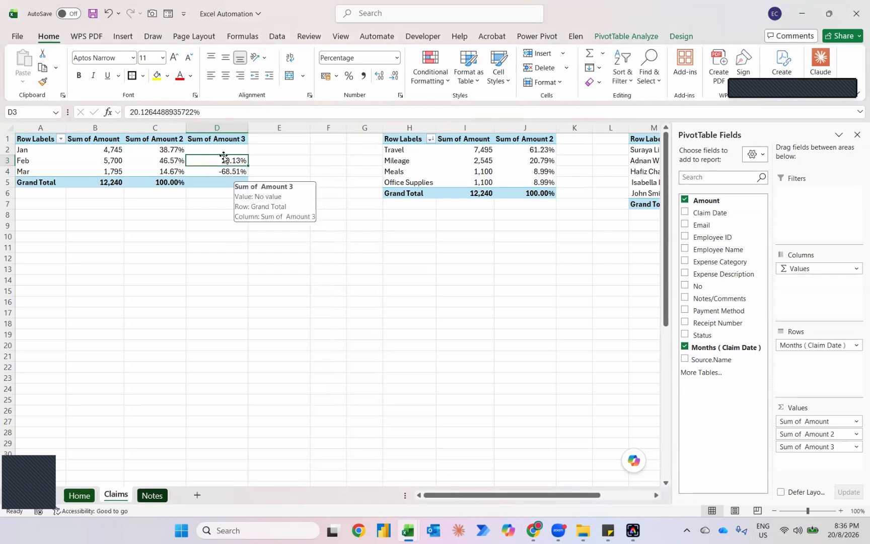
# - Compare the February and March amounts in the monthly pivot table with March's percentage difference
pyautogui.press('Left')
pyautogui.press('Left')
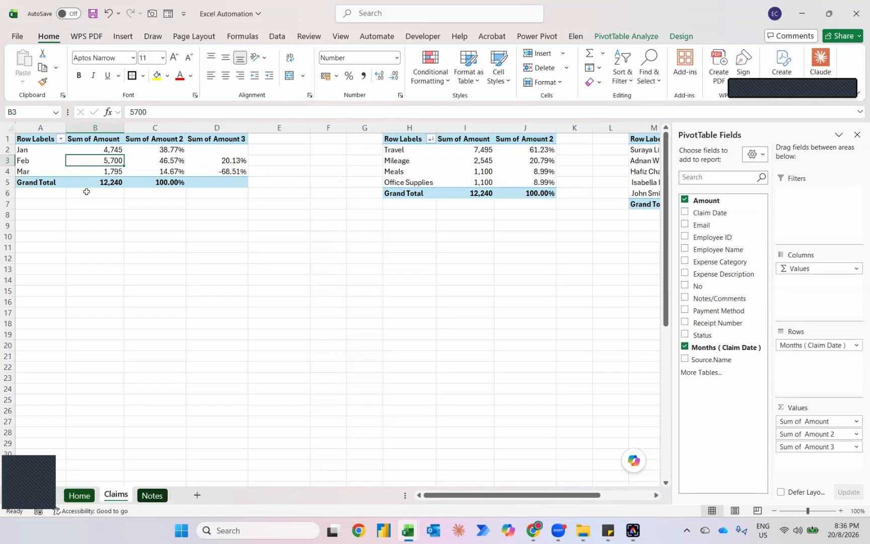
pyautogui.press('Down')
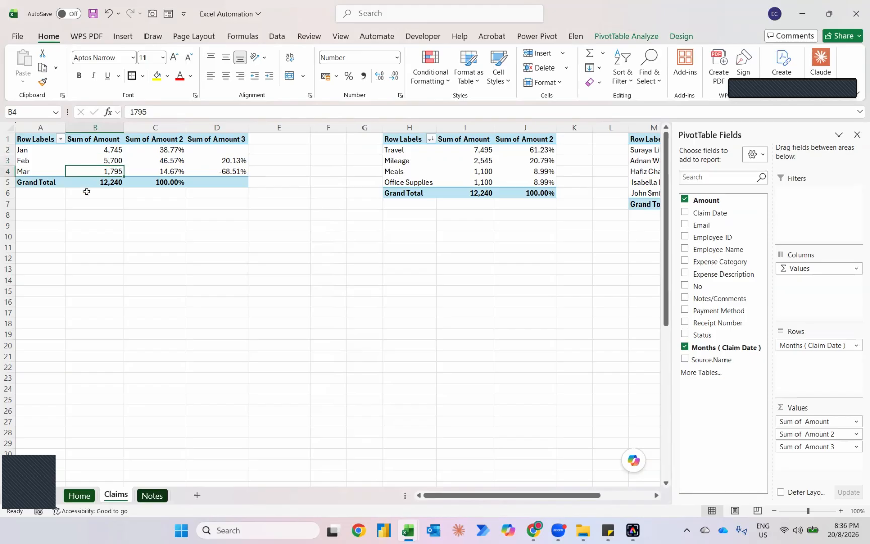
pyautogui.press('Up')
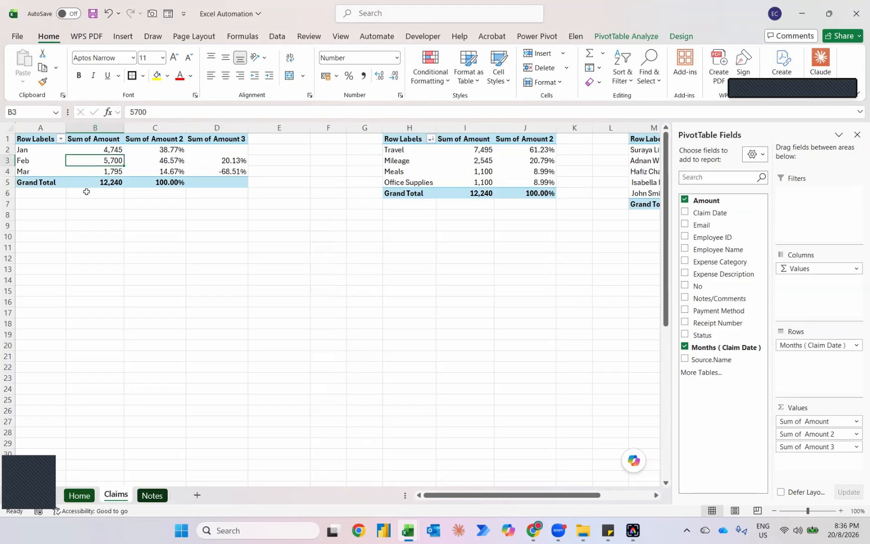
pyautogui.press('Down')
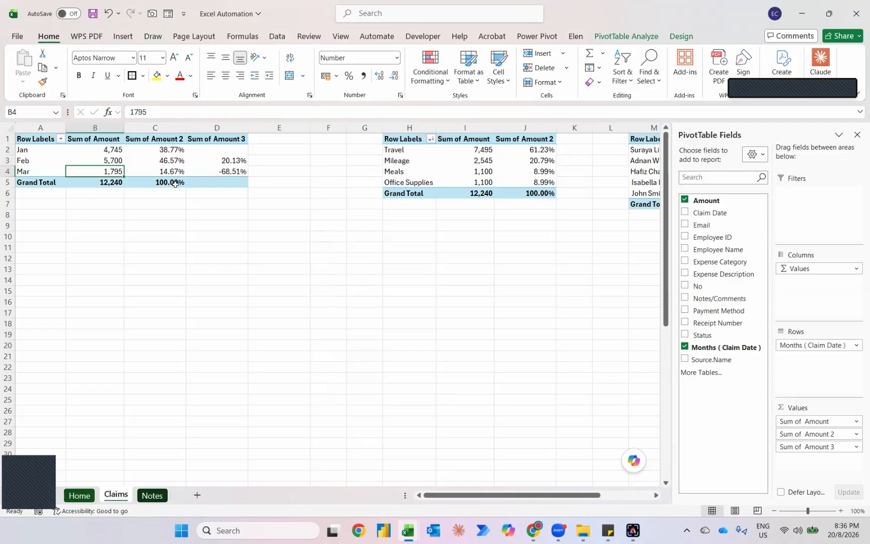
pyautogui.moveTo(212, 176)
# - Add Amount as a fourth value in the monthly pivot table and show it as a running total by Months ( Claim Date )
pyautogui.moveTo(705, 201); pyautogui.dragTo(806, 460)
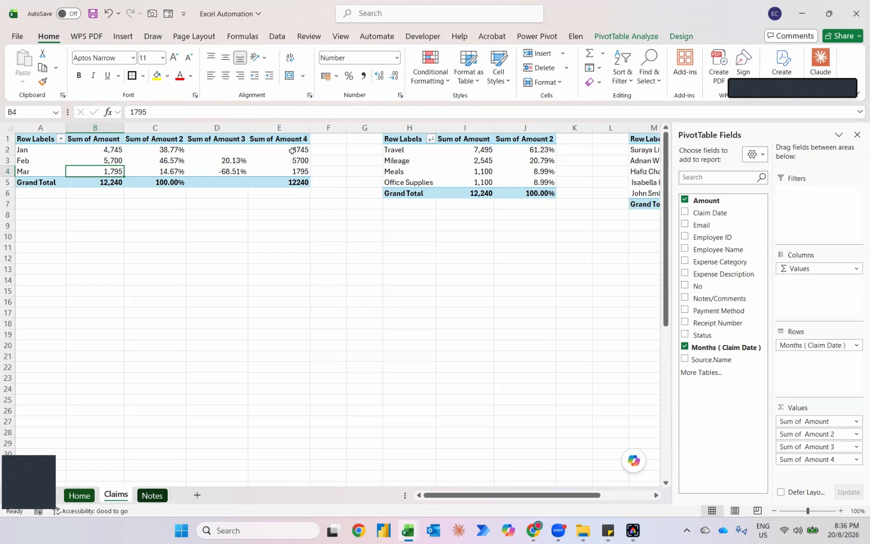
pyautogui.rightClick(292, 151)
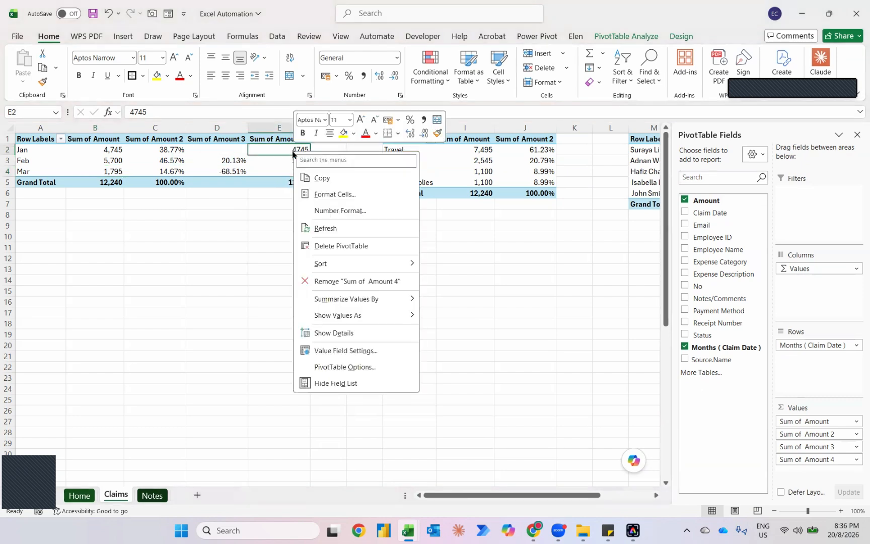
pyautogui.moveTo(362, 317)
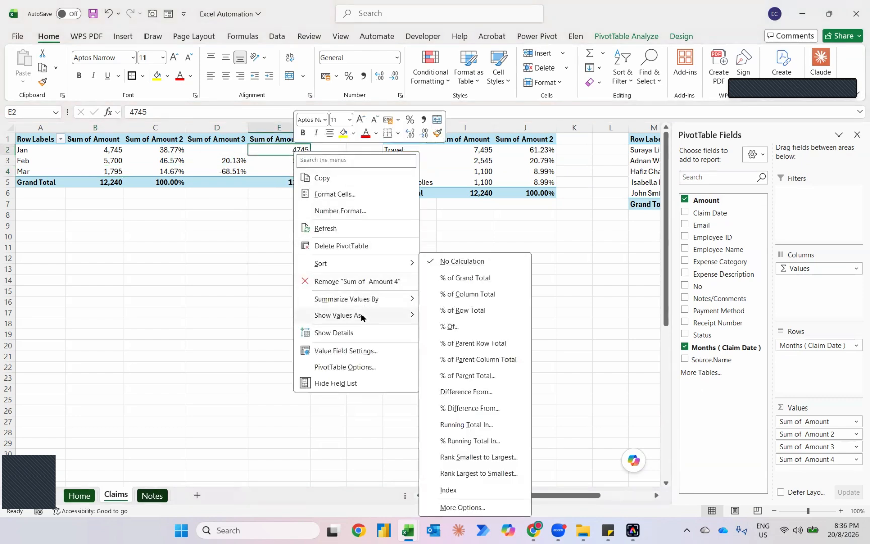
pyautogui.click(452, 426)
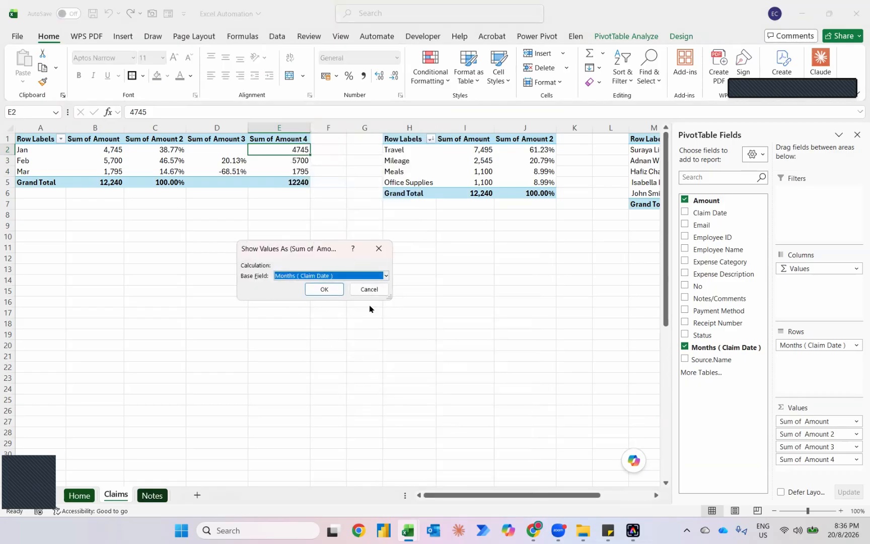
pyautogui.click(323, 289)
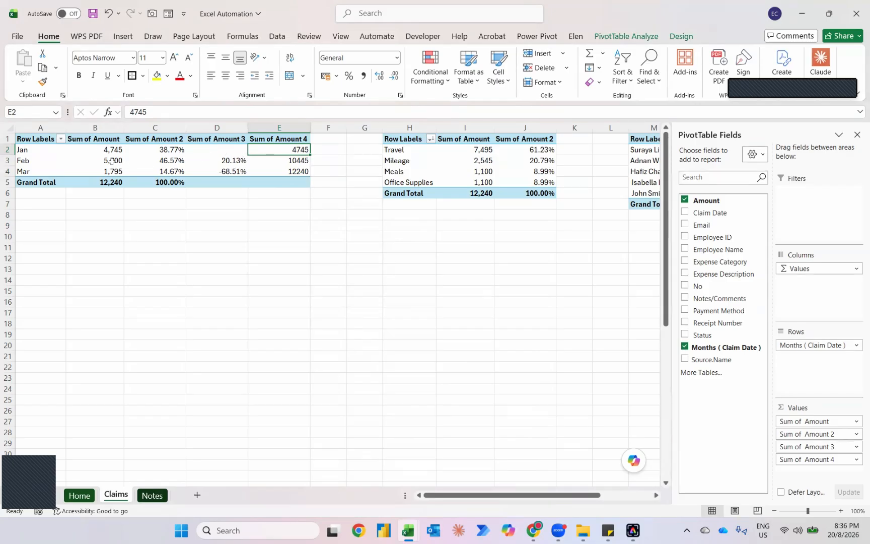
# - Format the running total column as Number with a 1000 separator and 0 decimal places
pyautogui.rightClick(283, 149)
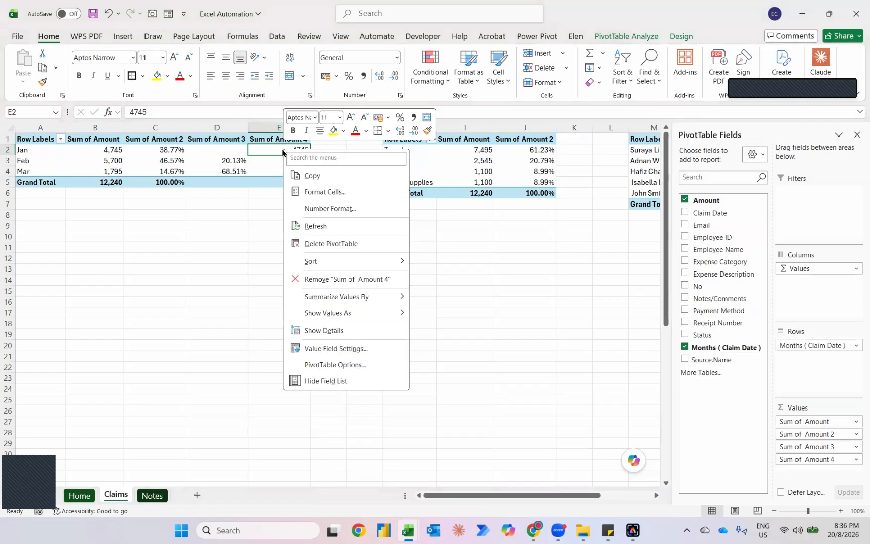
pyautogui.click(305, 209)
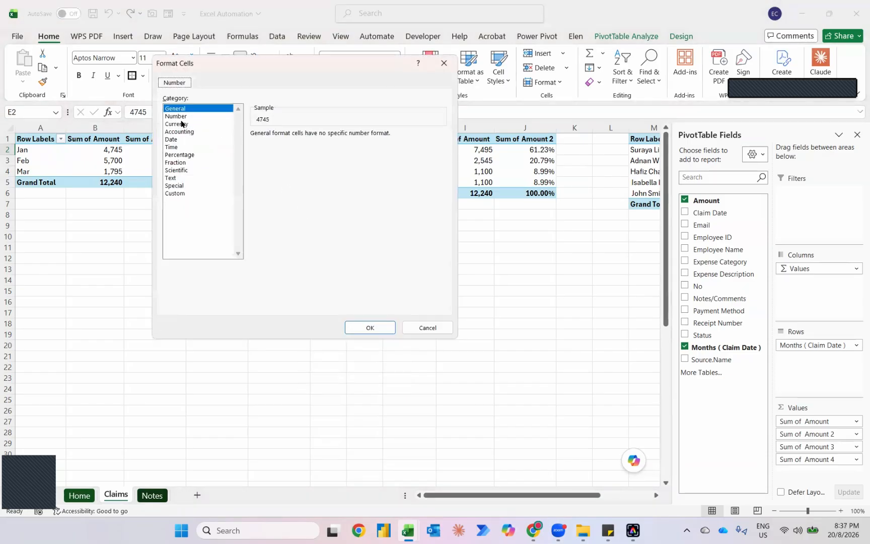
pyautogui.click(176, 116)
pyautogui.click(263, 149)
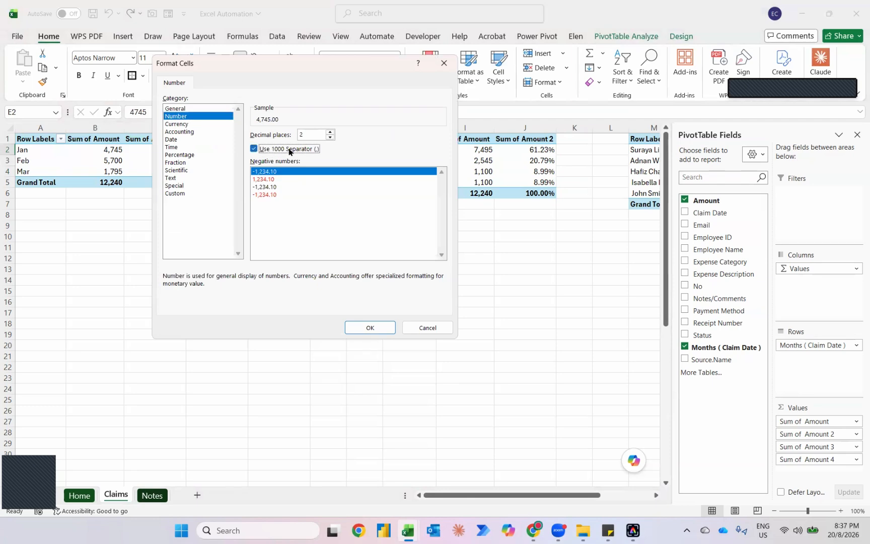
pyautogui.click(330, 137)
pyautogui.click(329, 137)
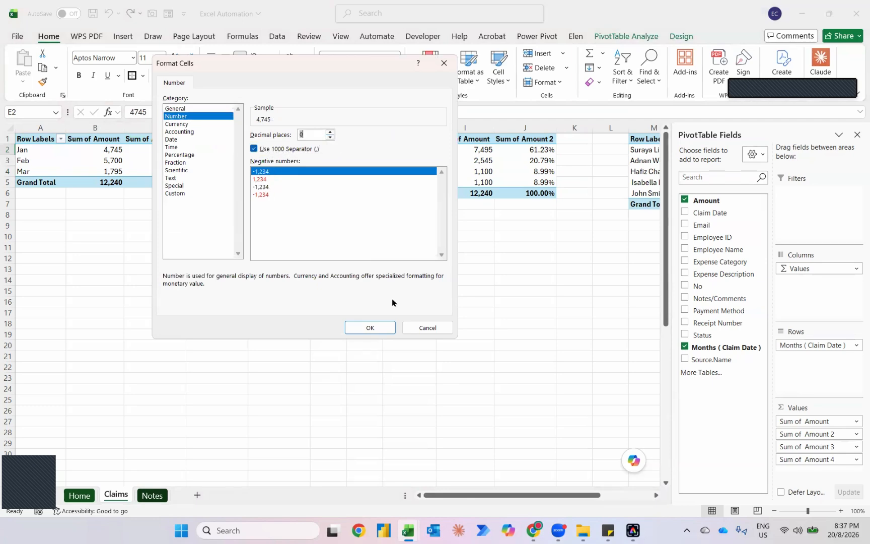
pyautogui.click(373, 327)
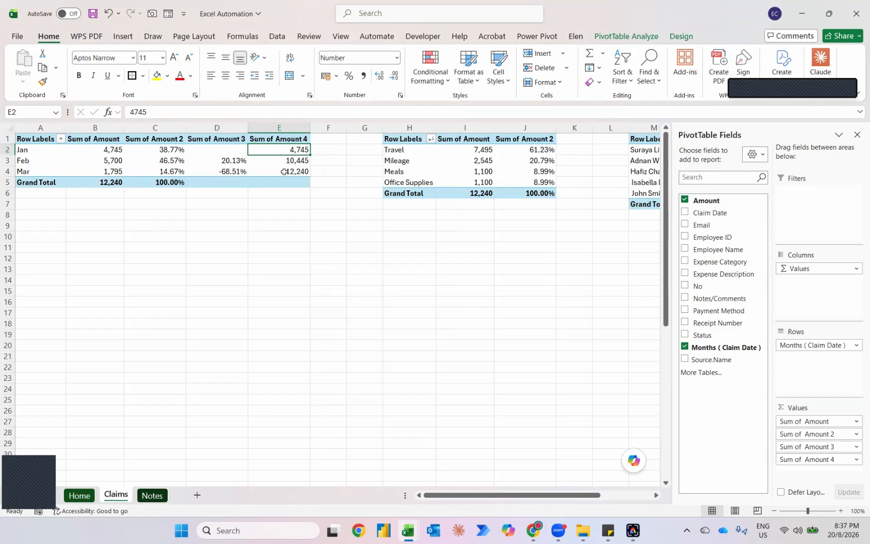
# - Switch to File Explorer and move the 004 - April 2023 workbook into the Claims folder
pyautogui.moveTo(284, 171)
pyautogui.hotkey('alt', 'Tab')
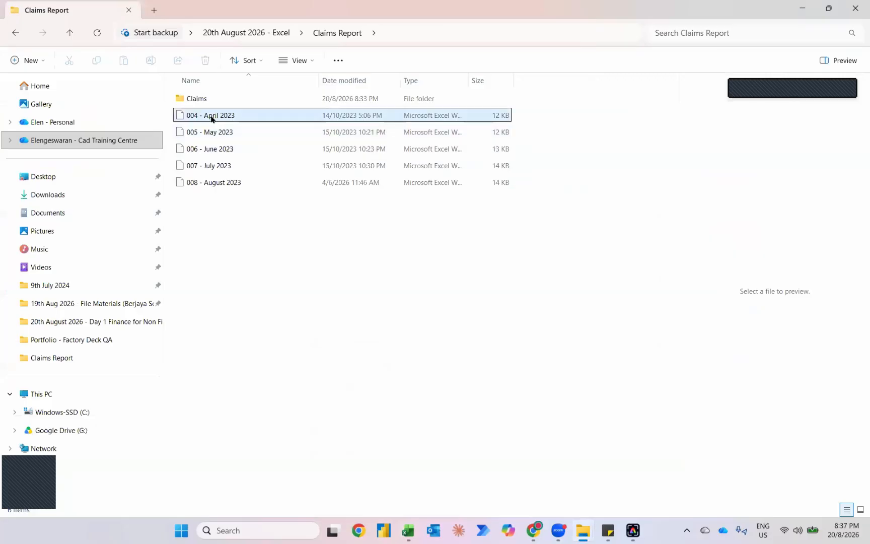
pyautogui.click(211, 119)
pyautogui.moveTo(212, 119); pyautogui.dragTo(216, 105)
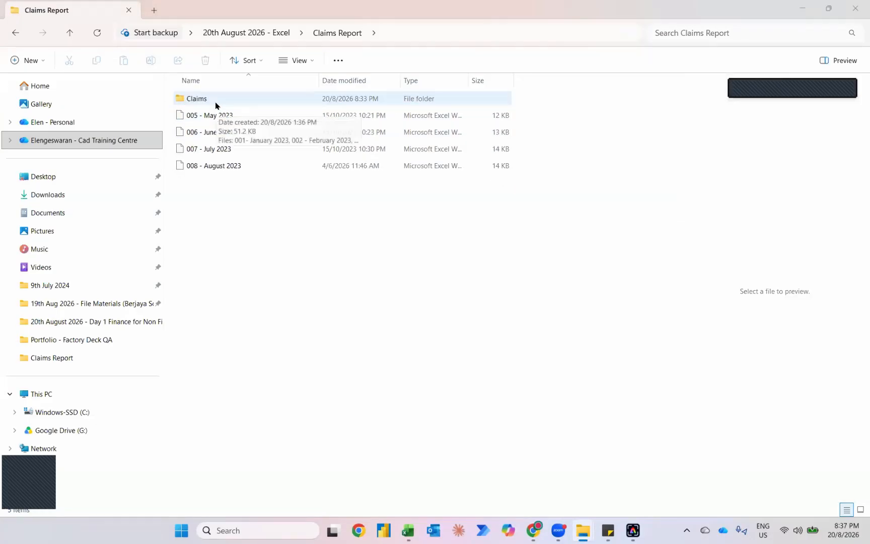
# - Return to the Excel workbook, refresh the monthly pivot table to include the April file, and review the other pivot tables
pyautogui.hotkey('alt', 'Tab')
pyautogui.rightClick(265, 149)
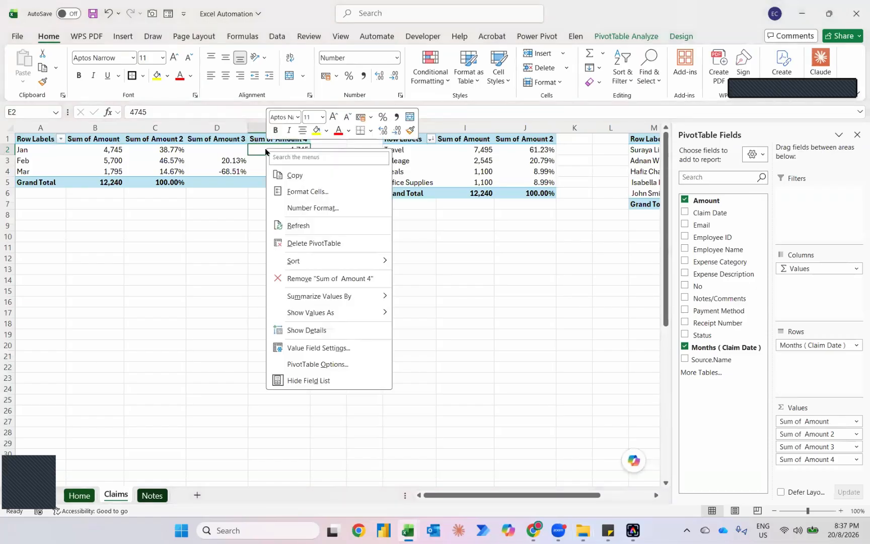
pyautogui.click(306, 227)
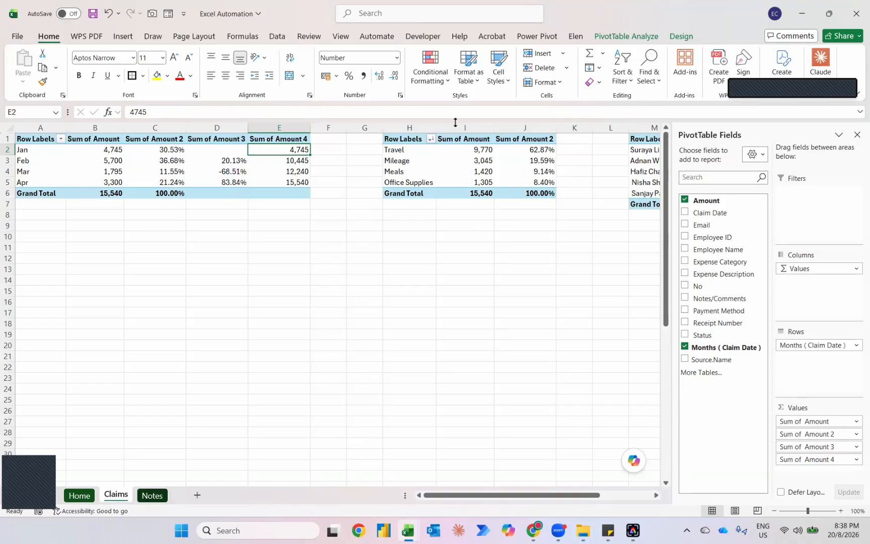
pyautogui.hscroll(1, 491, 174)
pyautogui.hscroll(1, 491, 174)
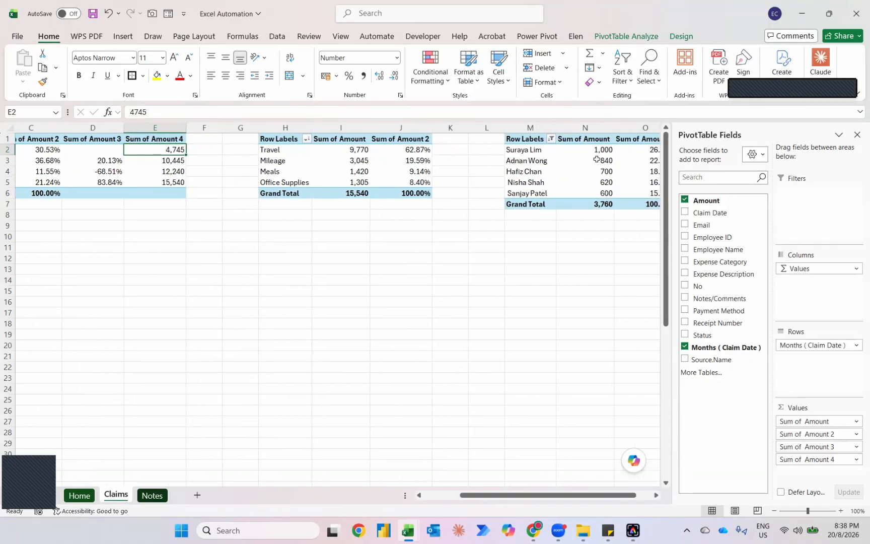
pyautogui.hscroll(-2, 580, 233)
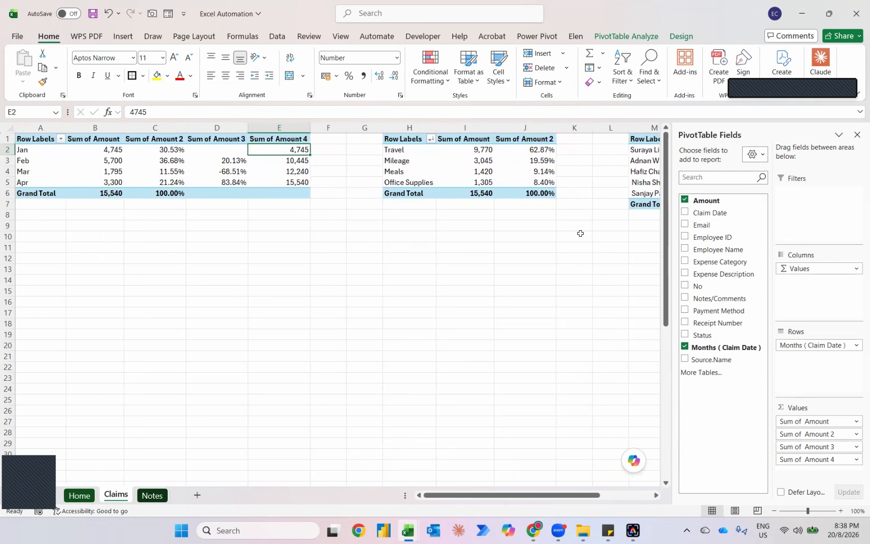
# - Insert six blank rows above the pivot tables on the Claims sheet
pyautogui.press('Up')
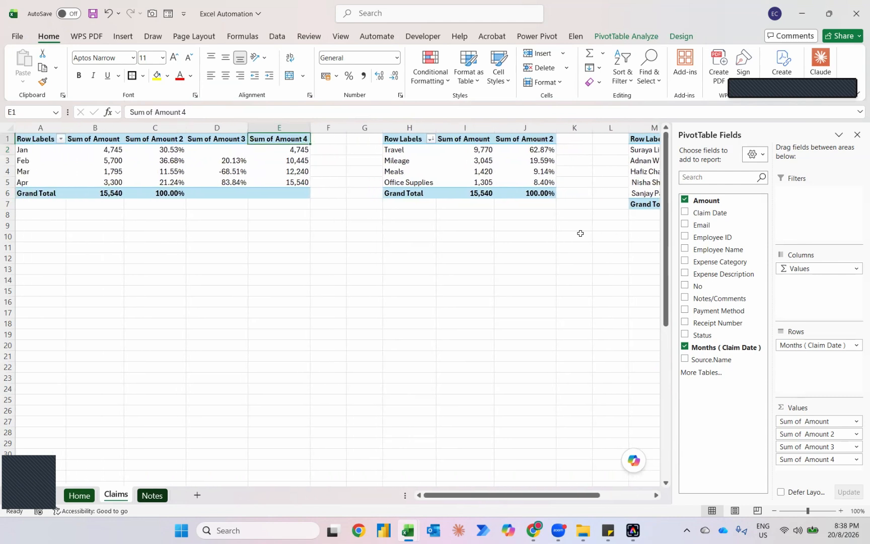
pyautogui.hotkey('shift', 'space')
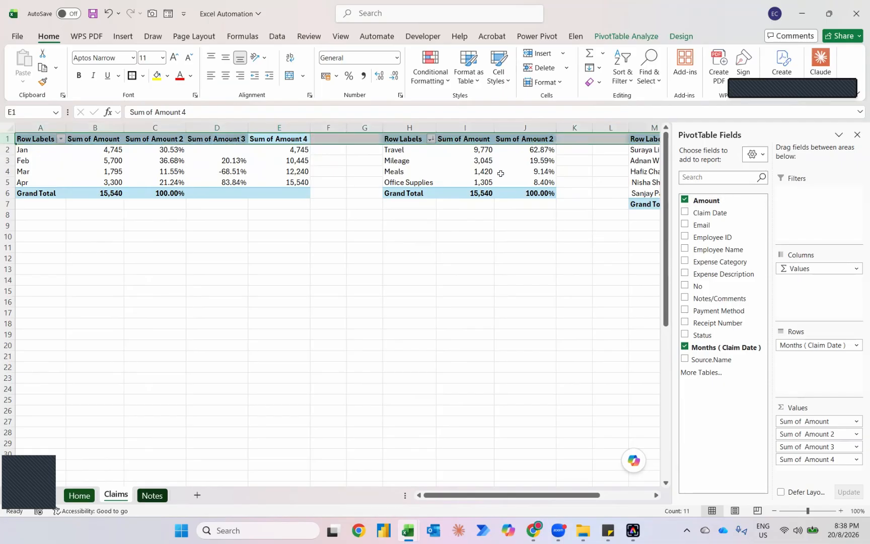
pyautogui.hotkey('ctrl', 'shift', '=')
pyautogui.hotkey('ctrl', 'shift', '=')
pyautogui.hotkey('ctrl', 'shift', '=')
pyautogui.hotkey('ctrl', 'shift', '=')
pyautogui.hotkey('ctrl', 'shift', '=')
pyautogui.hotkey('ctrl', 'shift', '=')
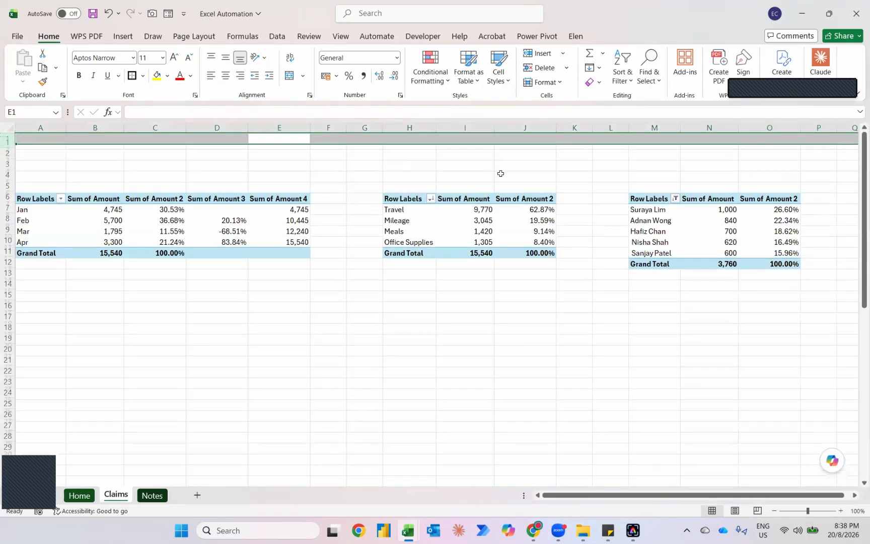
pyautogui.press('Left')
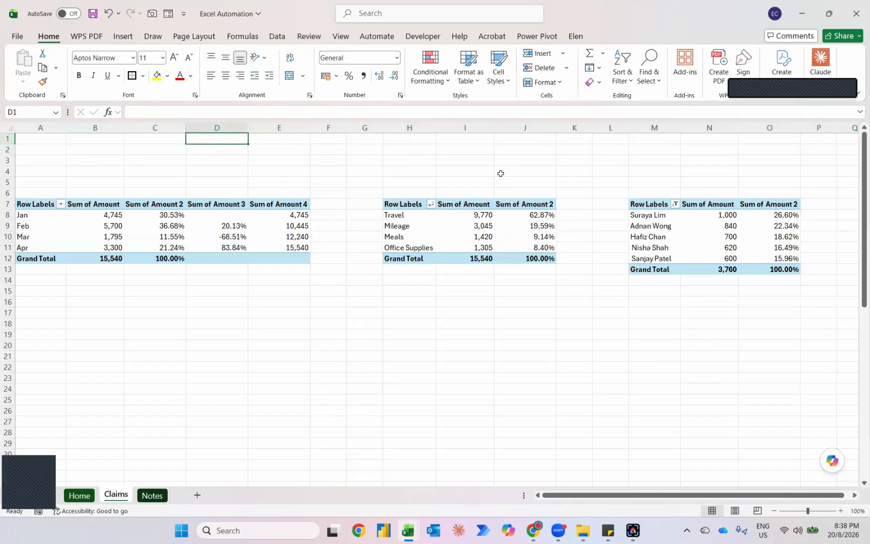
# - Merge and center cells A1:P3 into a single title area above the pivot tables
pyautogui.click(816, 161)
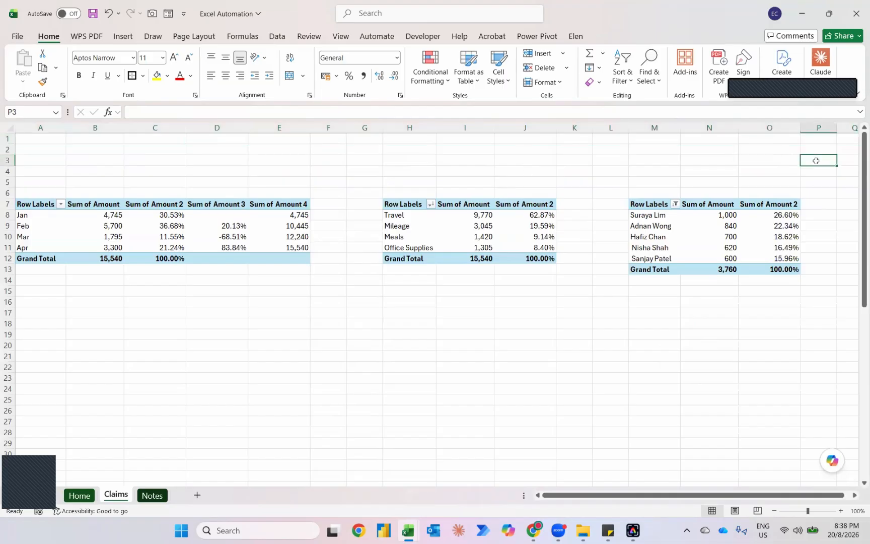
pyautogui.hotkey('shift', 'Up')
pyautogui.hotkey('shift', 'Up')
pyautogui.hotkey('ctrl', 'shift', 'Left')
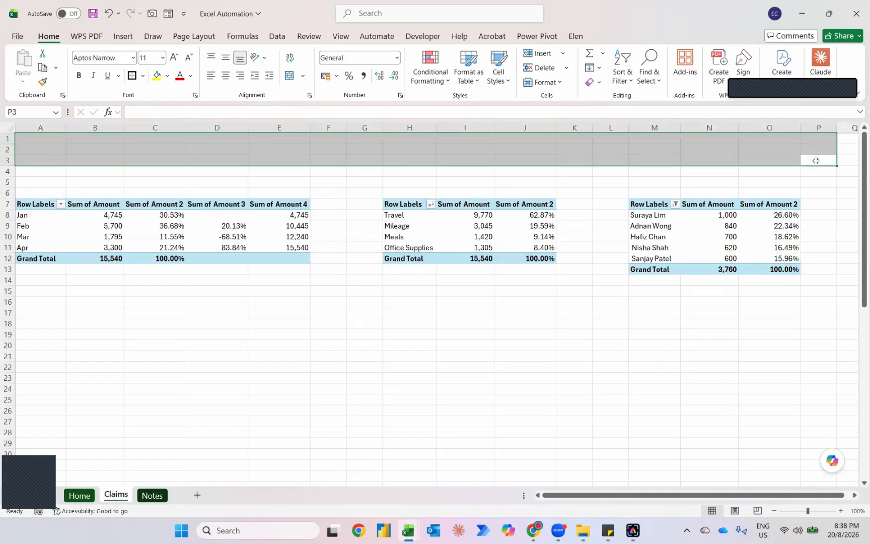
pyautogui.click(289, 76)
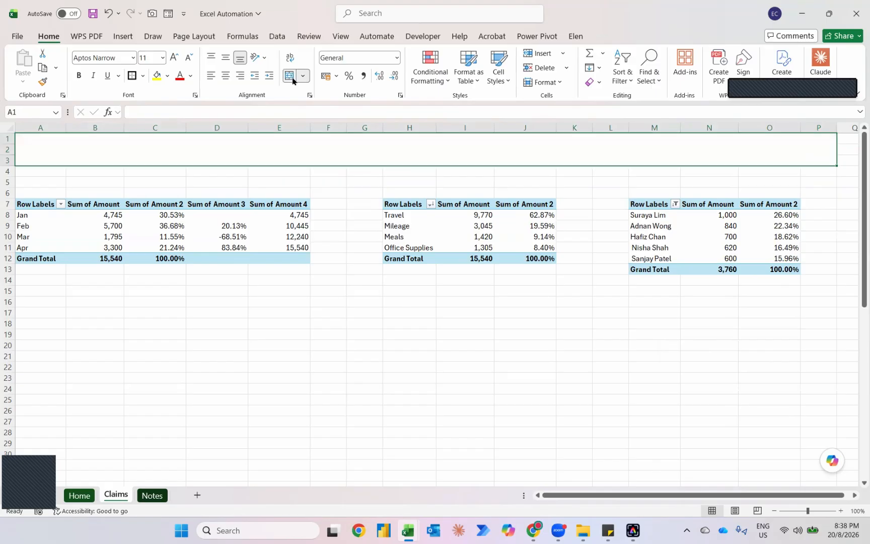
# - Apply a green Medium PivotTable style with a dark green header to the monthly pivot table
pyautogui.click(224, 203)
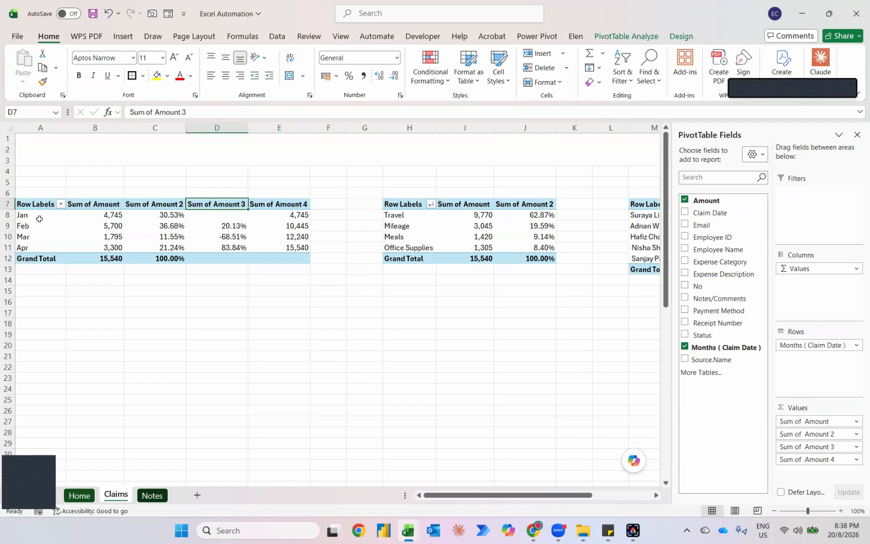
pyautogui.click(679, 36)
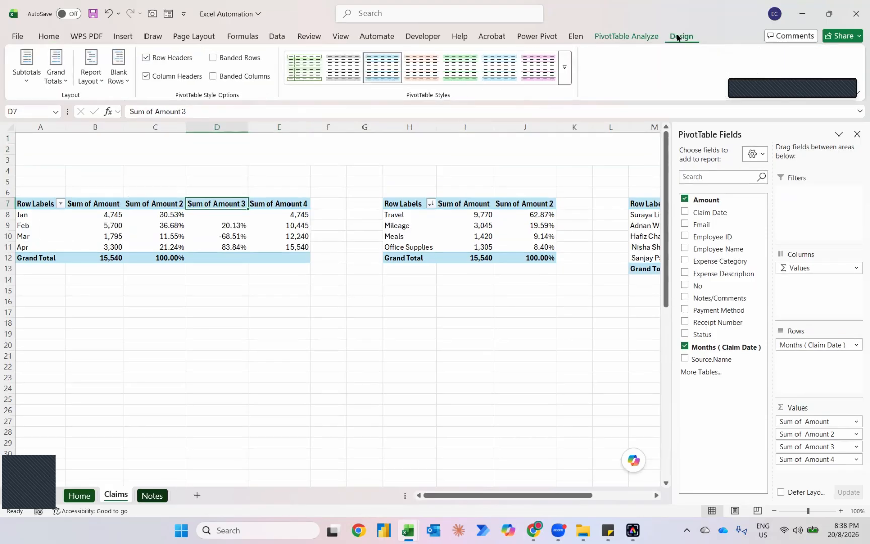
pyautogui.click(566, 84)
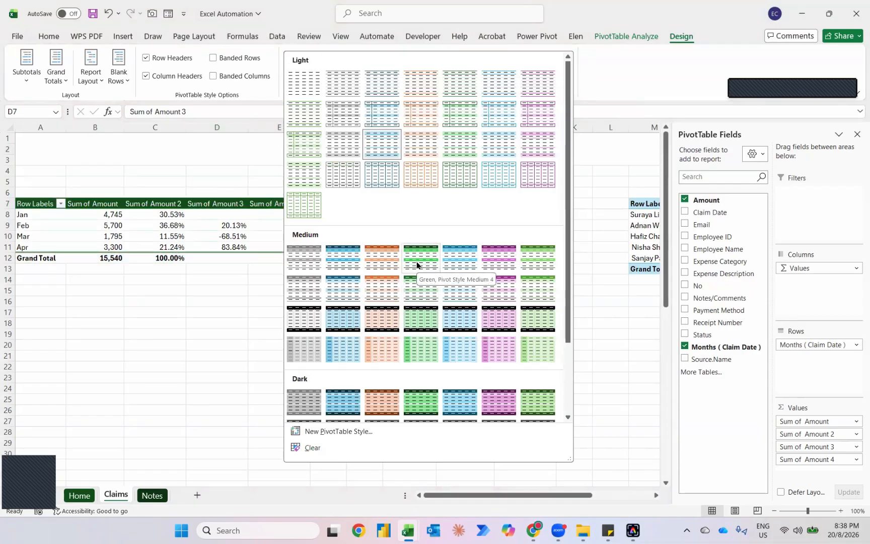
pyautogui.click(417, 294)
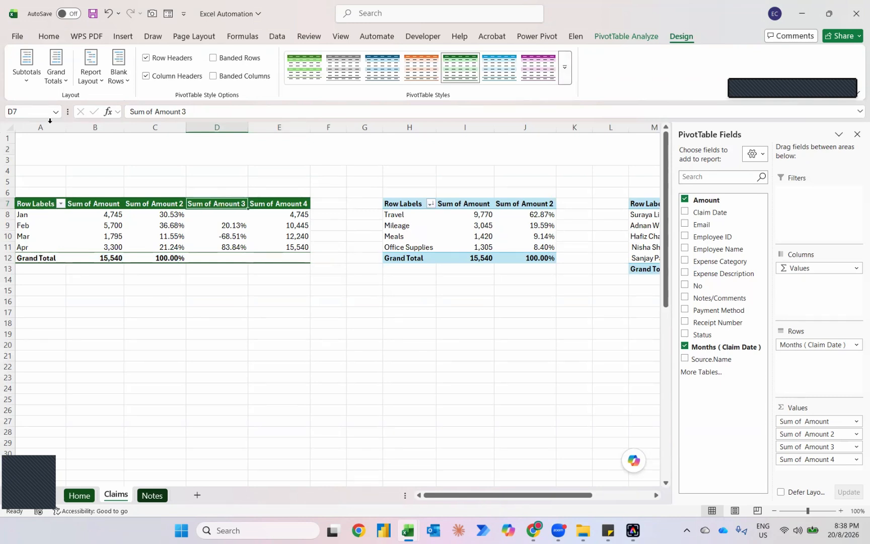
# - Turn off grand totals for rows and columns in the monthly pivot table and hide its field headers
pyautogui.click(55, 70)
pyautogui.click(71, 102)
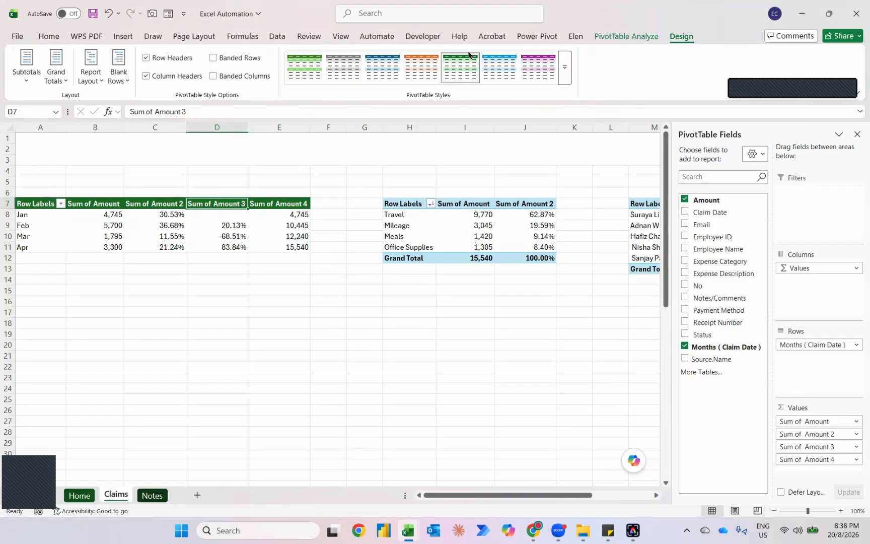
pyautogui.click(624, 38)
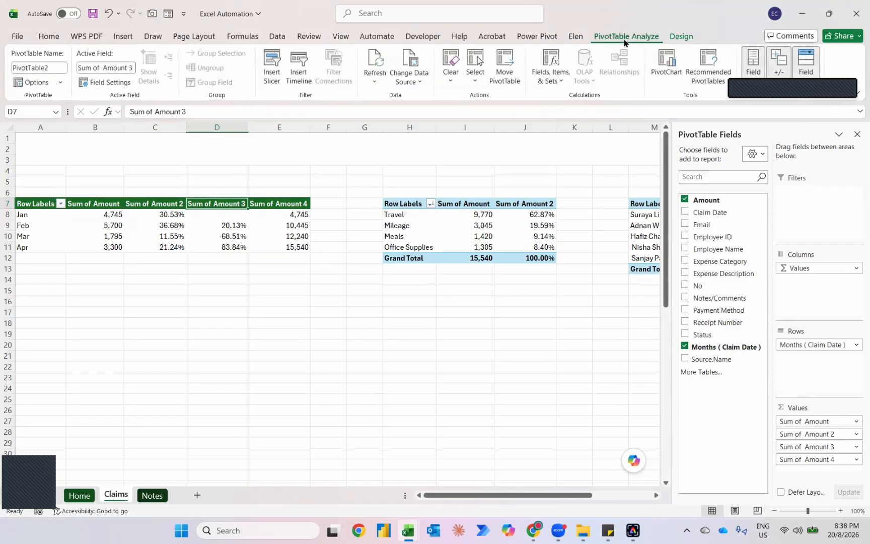
pyautogui.click(807, 63)
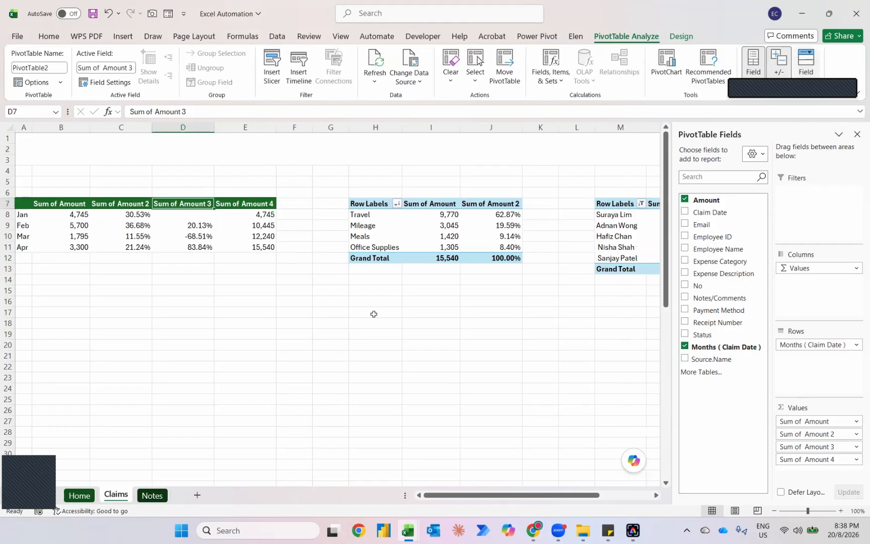
# - Rename the monthly pivot table's Sum of Amount column header as Monthly Claims
pyautogui.press('Left')
pyautogui.press('Left')
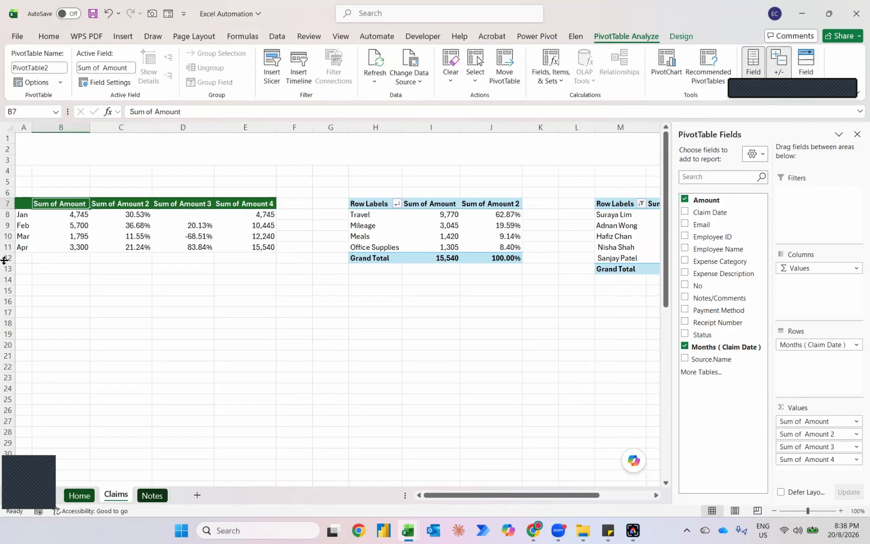
pyautogui.write('Monthly')
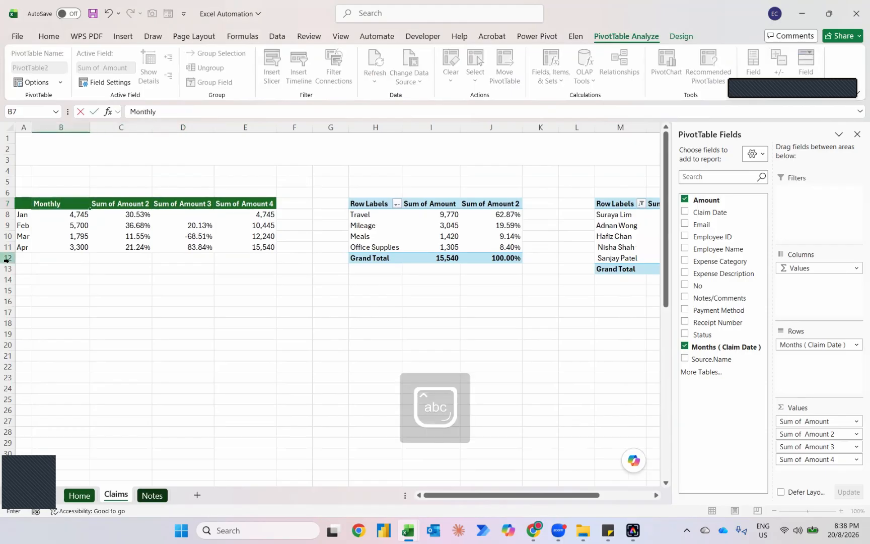
pyautogui.write(' Claims')
pyautogui.press('Return')
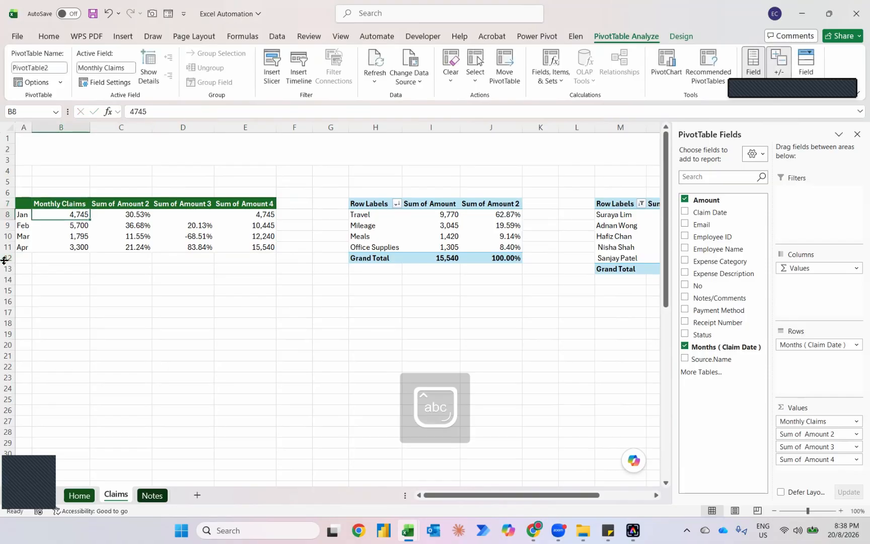
# - Rename the monthly pivot table's Sum of Amount 2 header as Apportionment (%) and autofit its column width
pyautogui.press('Up')
pyautogui.press('Right')
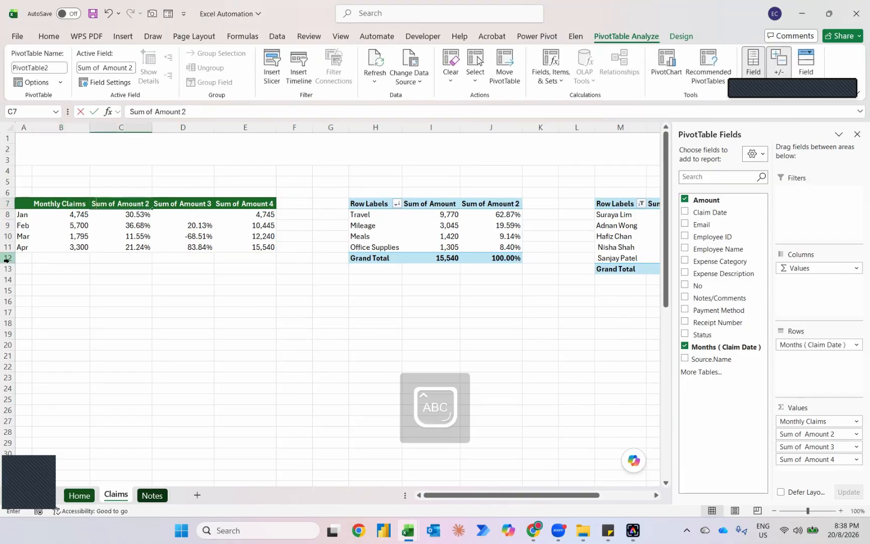
pyautogui.write('Apportionme')
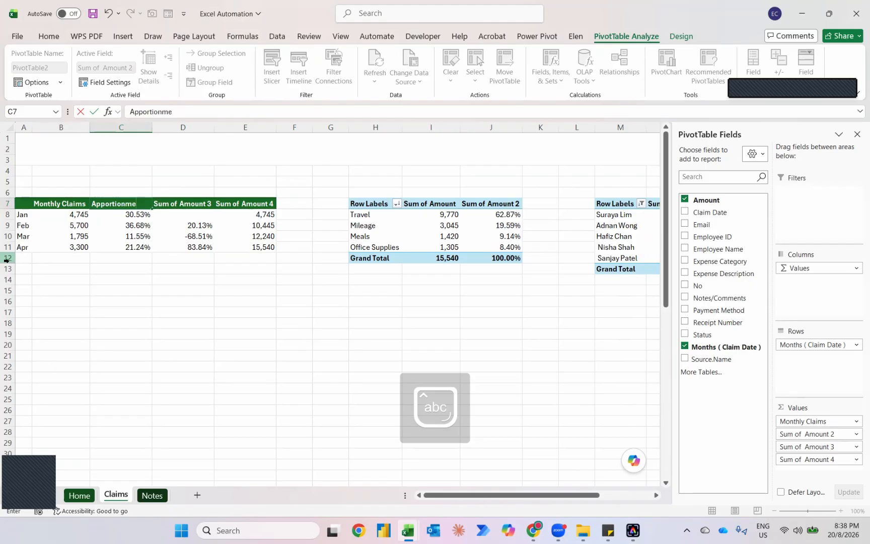
pyautogui.write('nt (%)')
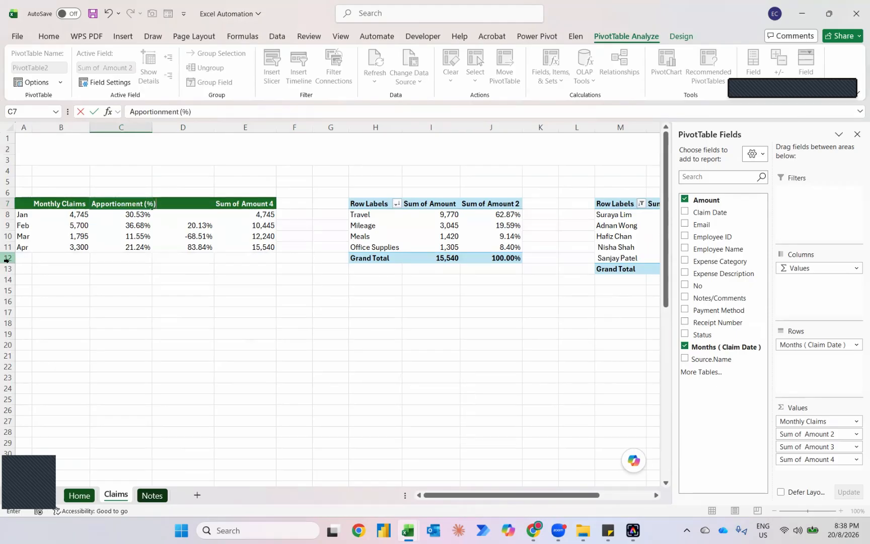
pyautogui.press('Return')
pyautogui.press('Up')
pyautogui.press('alt')
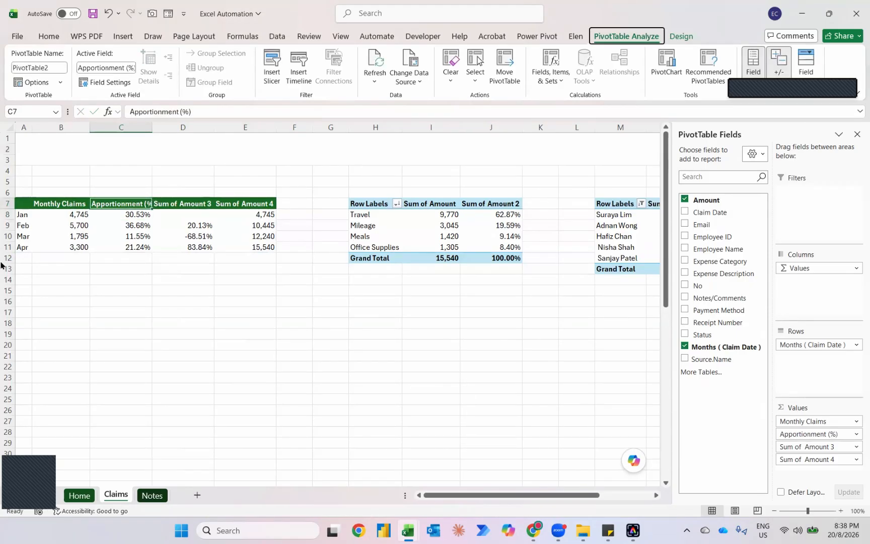
pyautogui.press('h')
pyautogui.press('o')
pyautogui.press('i')
# - Rename the monthly pivot table's Sum of Amount 3 header as Trending (%)
pyautogui.press('Right')
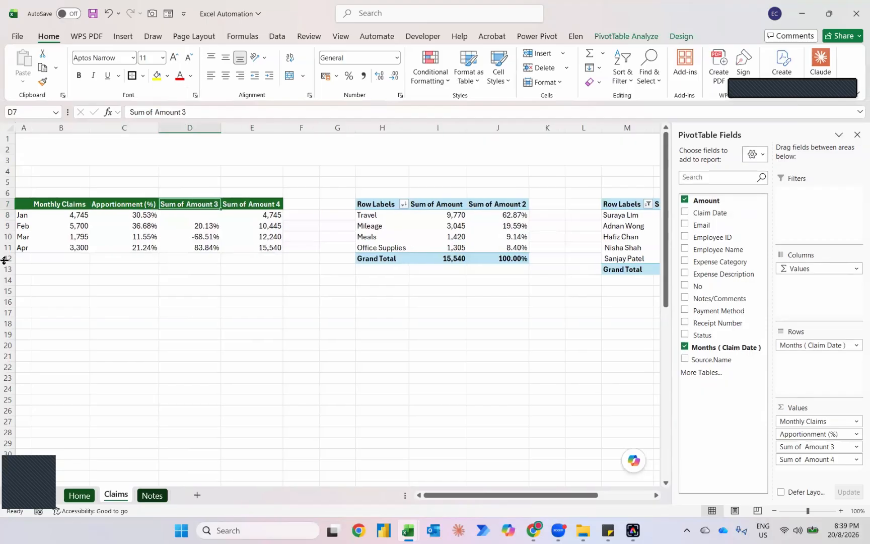
pyautogui.press('capslock')
pyautogui.write('T')
pyautogui.press('capslock')
pyautogui.write('re')
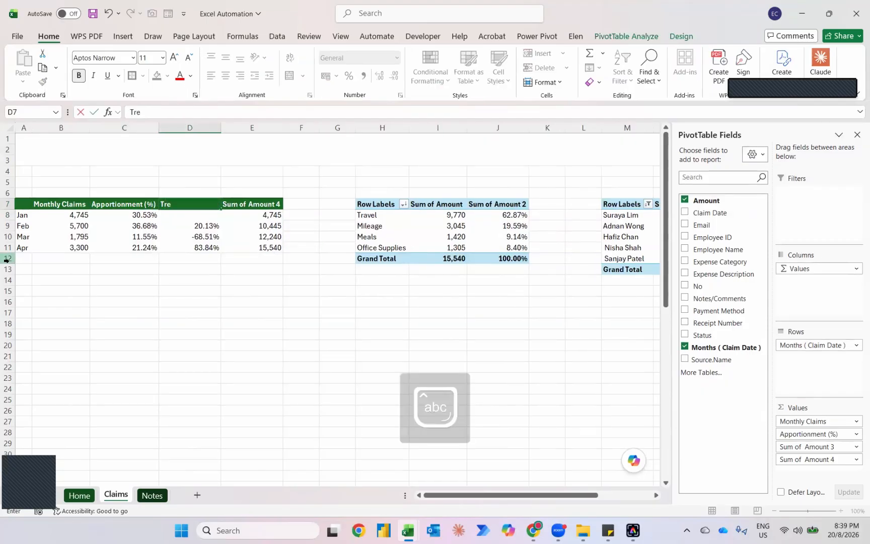
pyautogui.write('nding (%)')
pyautogui.press('Tab')
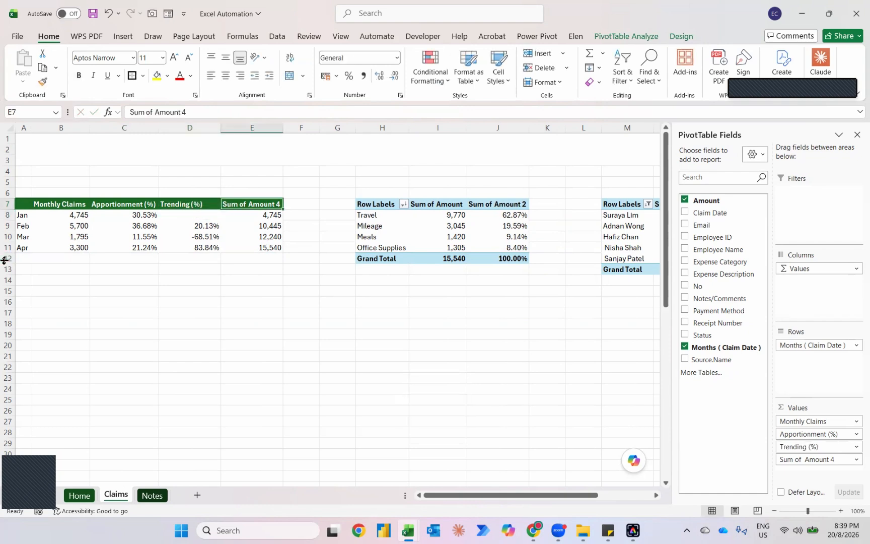
# - Rename the monthly pivot table's Sum of Amount 4 header as YTD Claims
pyautogui.press('capslock')
pyautogui.write('T')
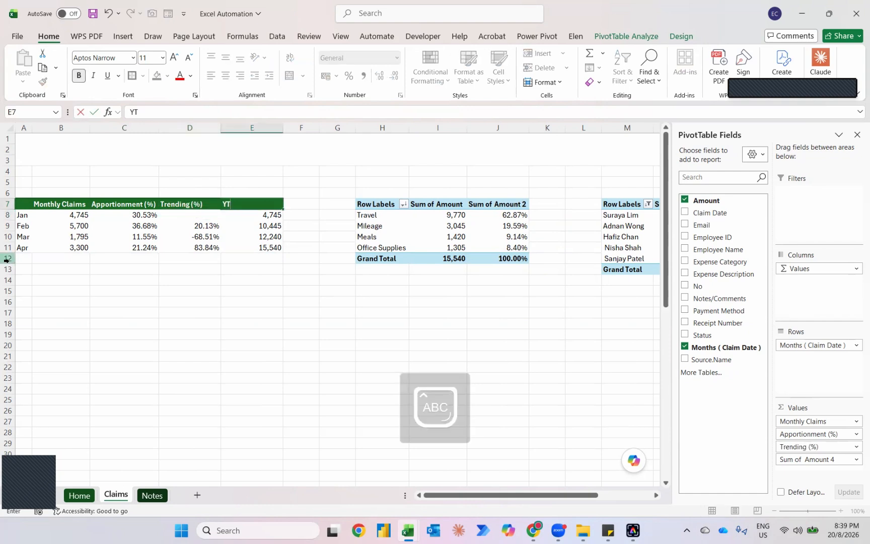
pyautogui.write('TD')
pyautogui.press('capslock')
pyautogui.write('C')
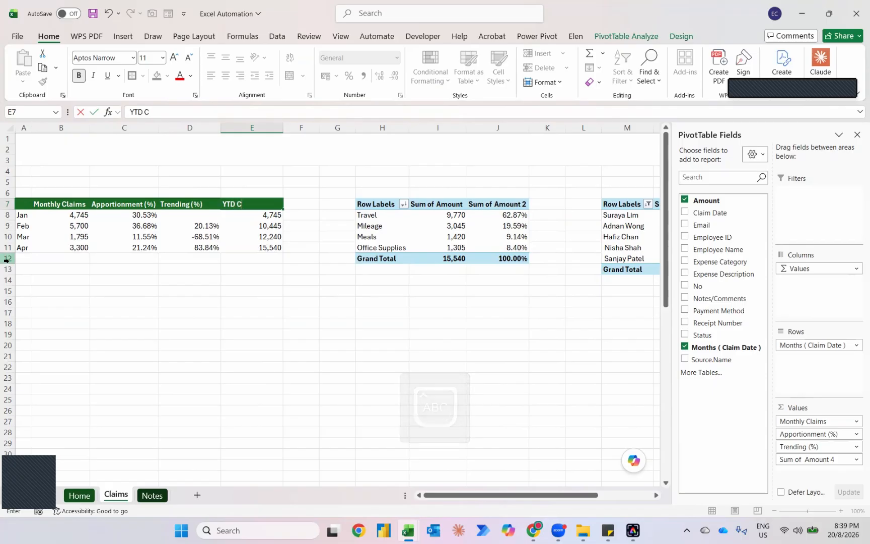
pyautogui.write('laims')
pyautogui.press('Return')
# - Hide the field headers of the expense category pivot table
pyautogui.press('Up')
pyautogui.press('Right')
pyautogui.press('Right')
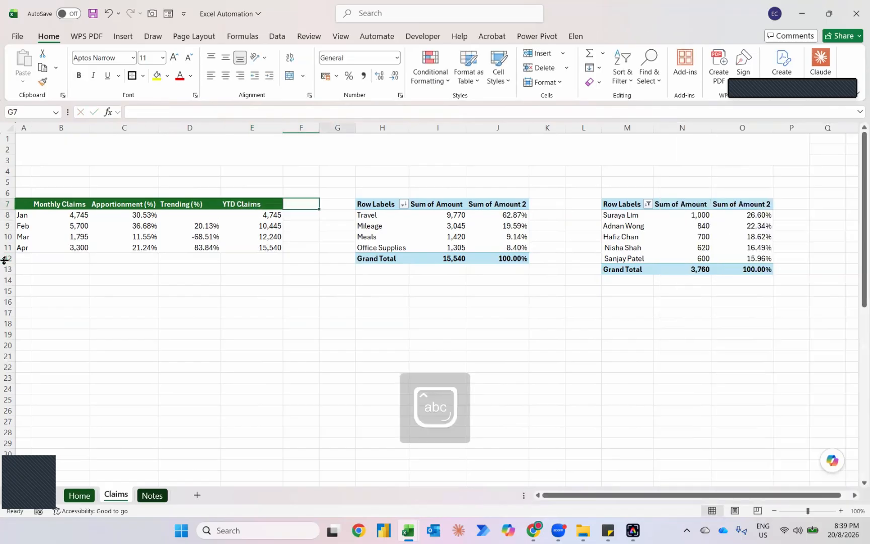
pyautogui.press('Right')
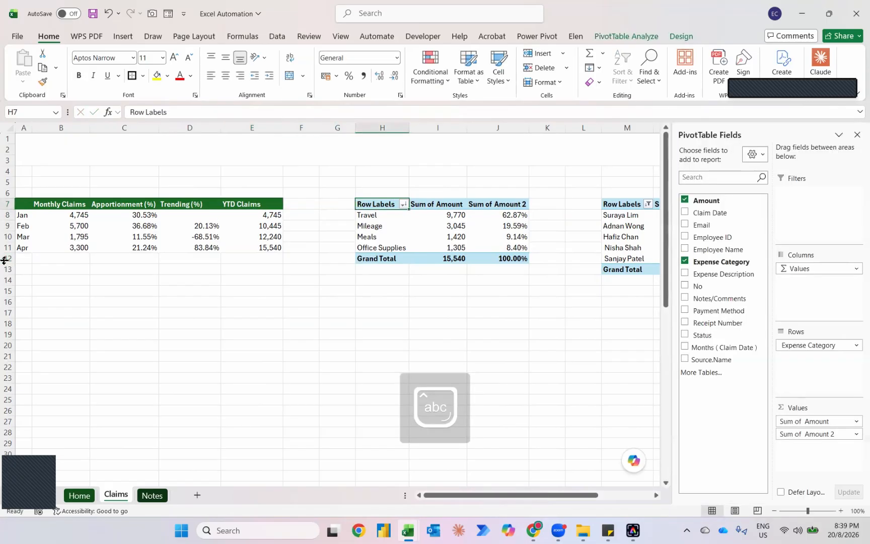
pyautogui.click(622, 32)
pyautogui.click(802, 62)
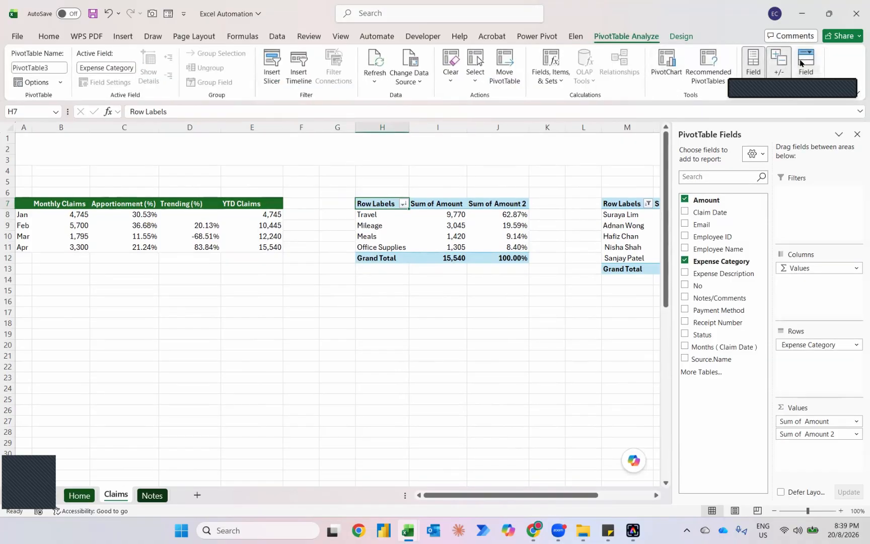
# - Apply a Medium PivotTable style with a light green header to the expense category pivot table and turn off its grand totals for rows and columns
pyautogui.click(680, 36)
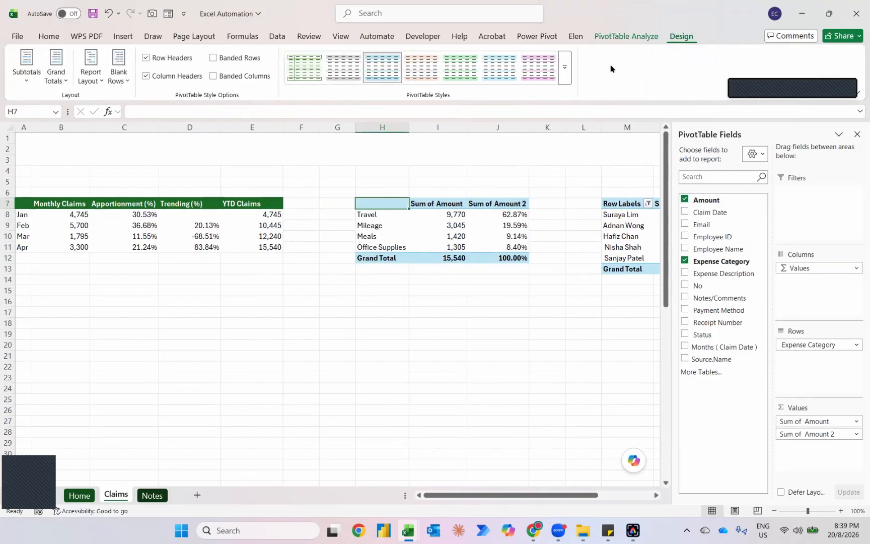
pyautogui.click(564, 74)
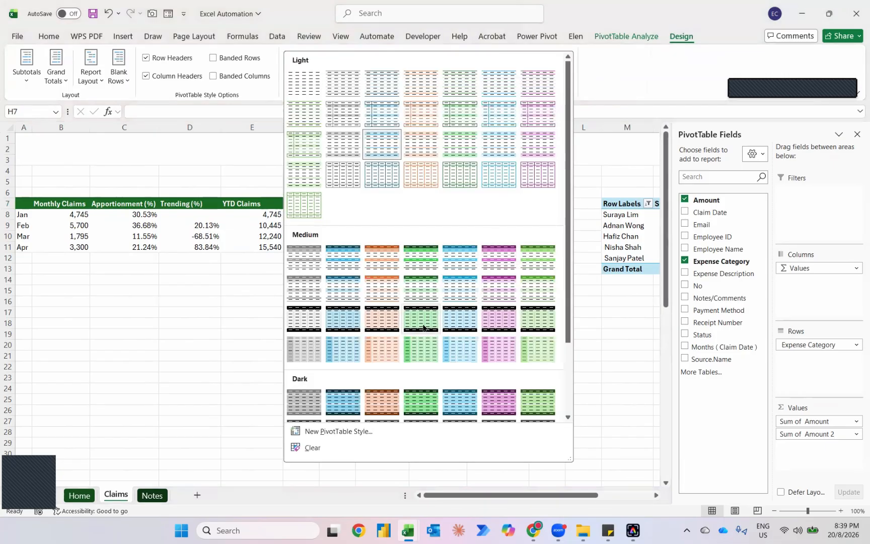
pyautogui.click(537, 291)
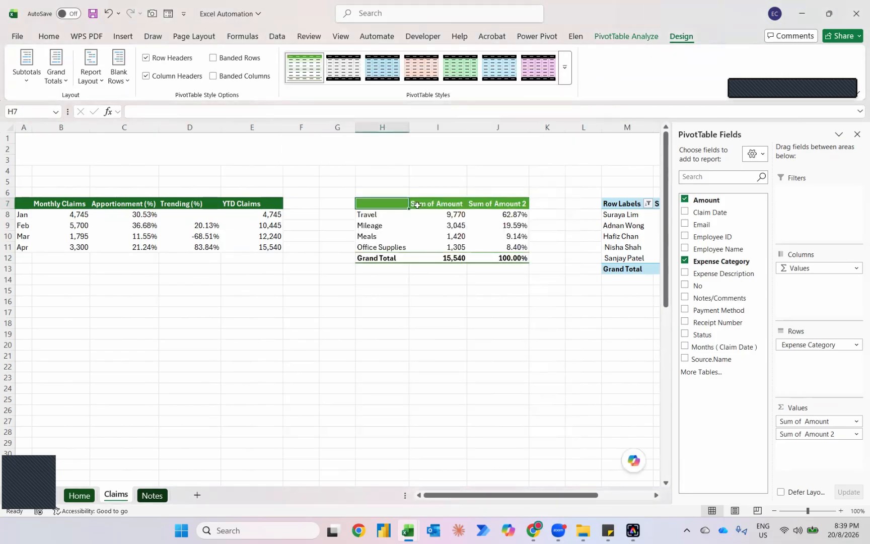
pyautogui.click(67, 81)
pyautogui.click(75, 106)
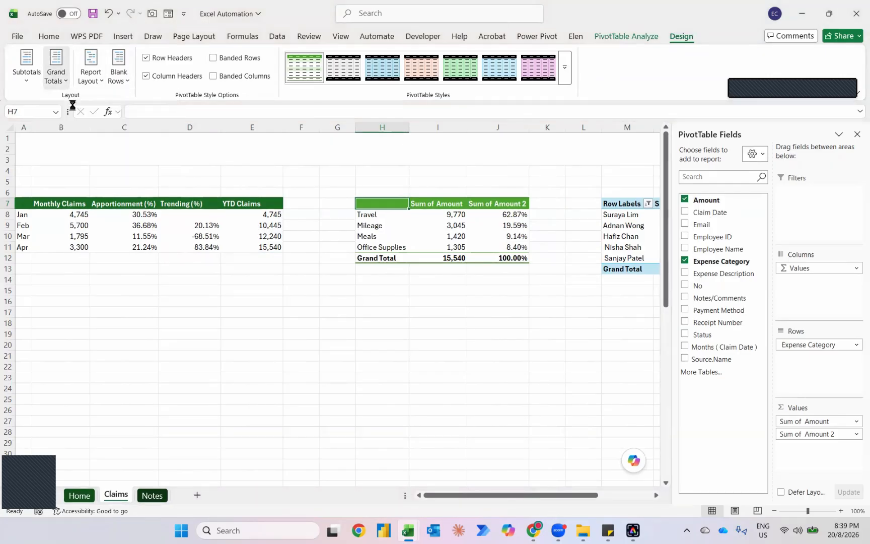
# - Rename the expense category pivot table's Sum of Amount header as Total Claims
pyautogui.write('To')
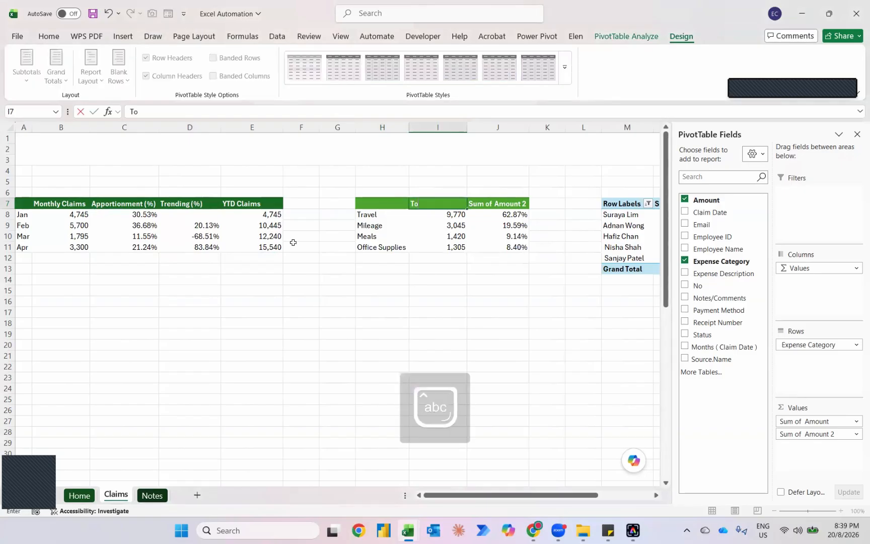
pyautogui.write('tal Claims')
pyautogui.press('Return')
pyautogui.press('Up')
# - Rename the expense category pivot table's Sum of Amount 2 header as Allocation (%)
pyautogui.press('Right')
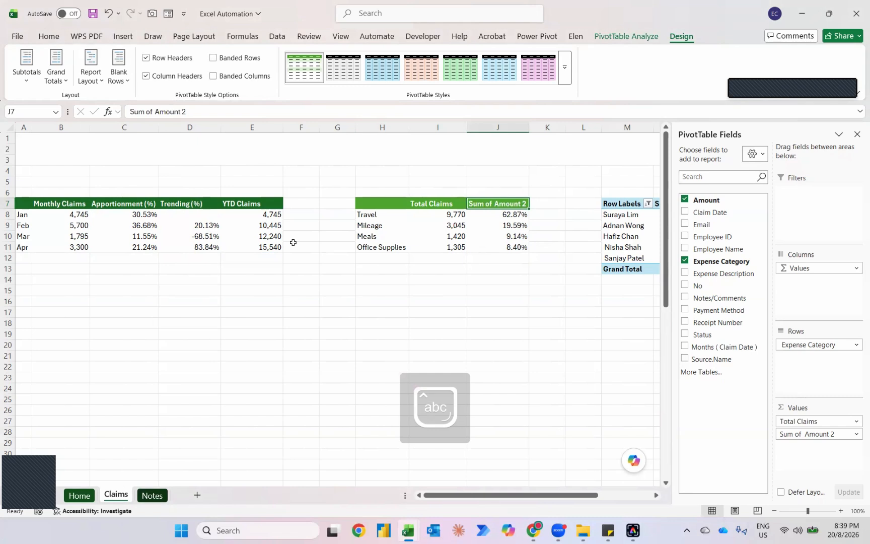
pyautogui.write('Allo')
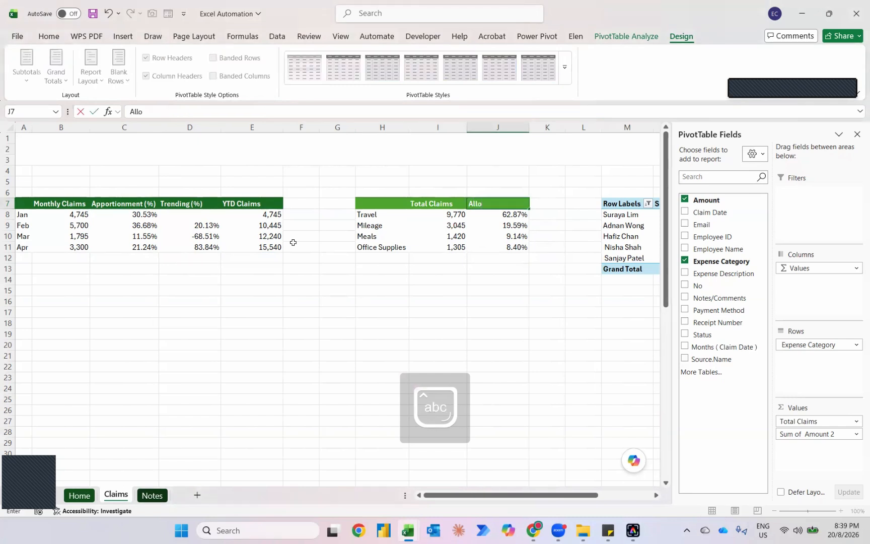
pyautogui.write('cation (')
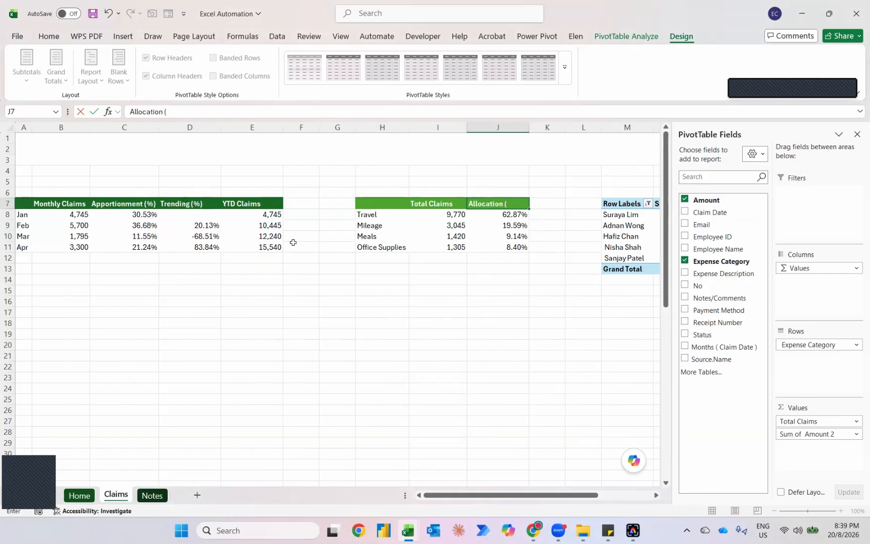
pyautogui.write('%')
pyautogui.press('Return')
pyautogui.press('Up')
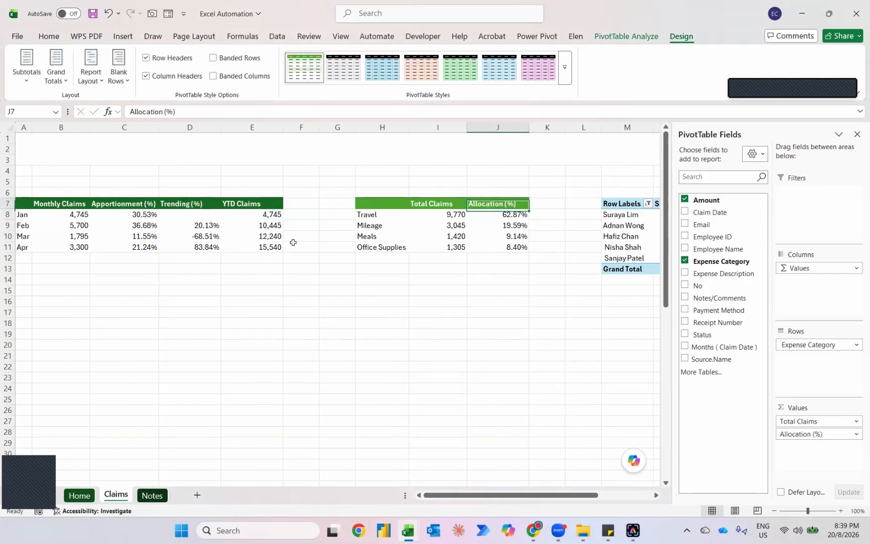
# - Hide the employee pivot table's field headers and apply a Medium PivotTable style with a dark green header to it
pyautogui.press('Right')
pyautogui.press('Right')
pyautogui.press('Right')
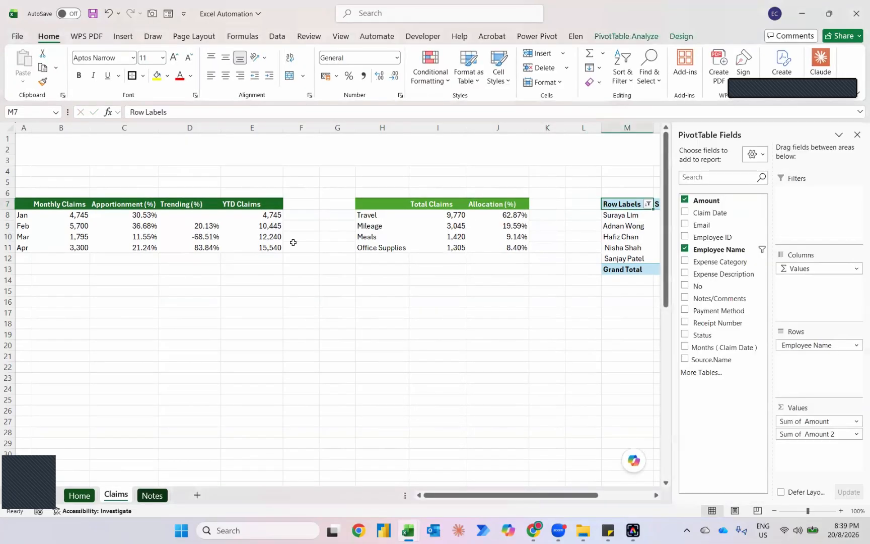
pyautogui.click(637, 36)
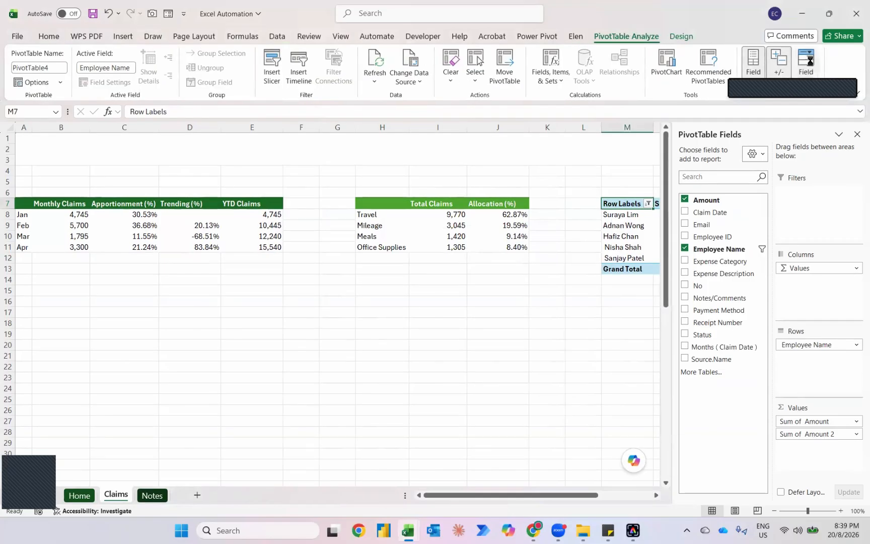
pyautogui.click(806, 62)
pyautogui.click(680, 37)
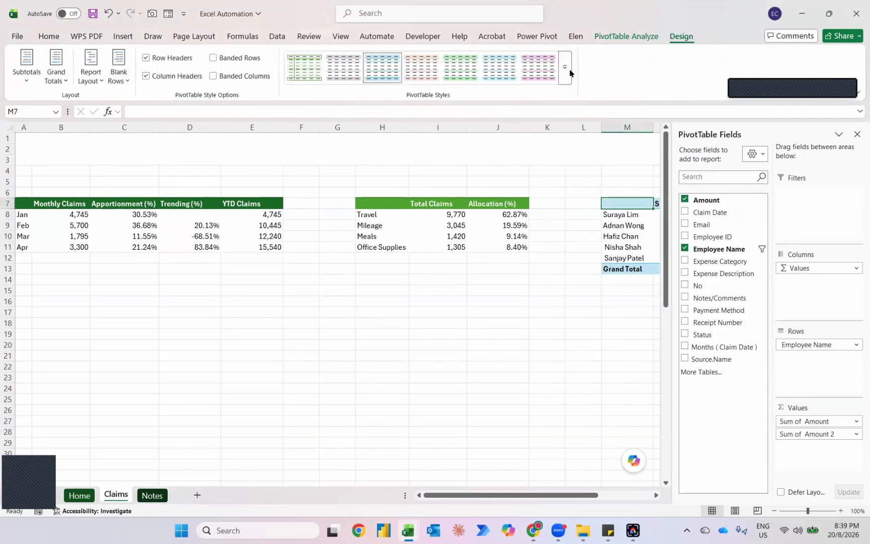
pyautogui.click(568, 75)
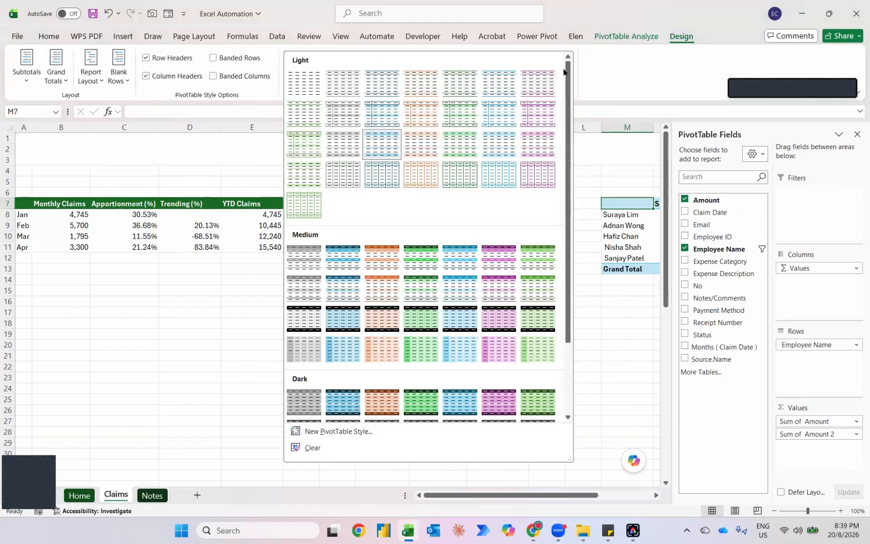
pyautogui.click(422, 286)
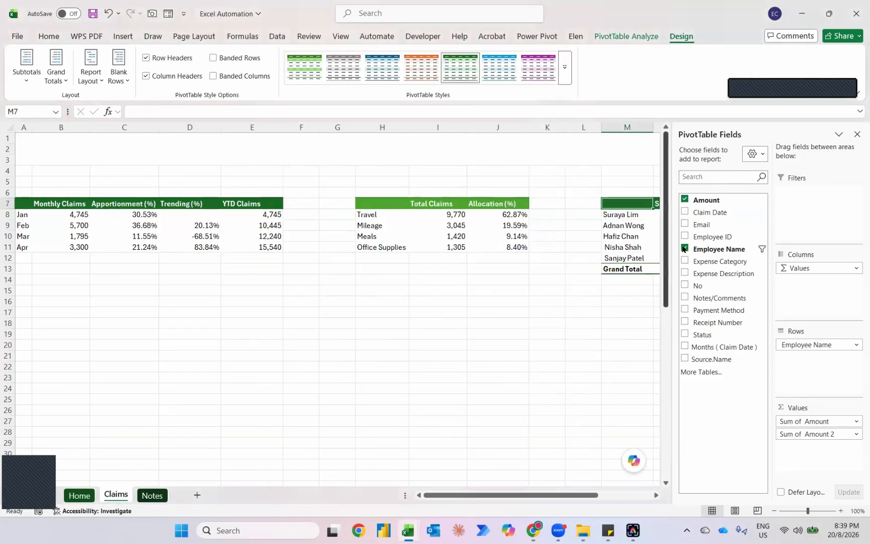
# - Rename the employee pivot table's Sum of Amount header as Top 5 Employees and autofit its column width
pyautogui.hscroll(3, 582, 282)
pyautogui.press('Right')
pyautogui.write('Top')
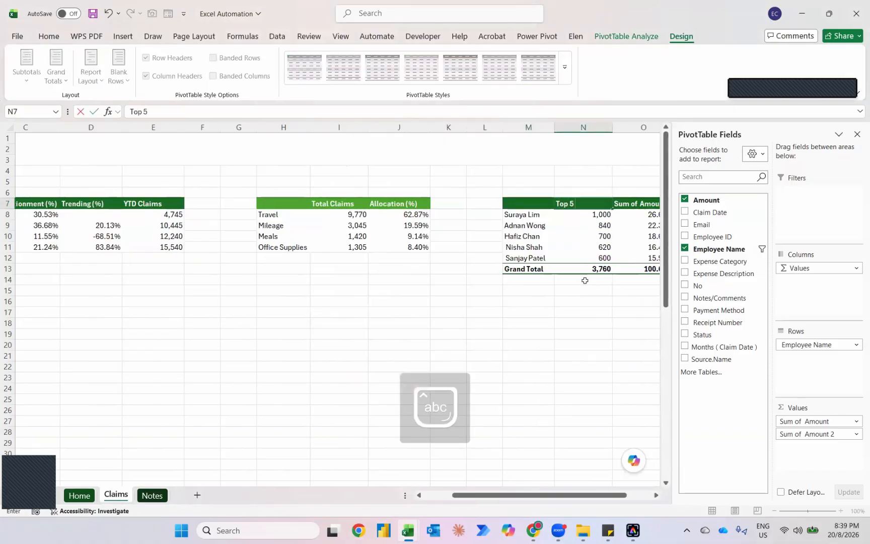
pyautogui.write(' 5')
pyautogui.press('capslock')
pyautogui.write('E')
pyautogui.press('capslock')
pyautogui.write('mployees')
pyautogui.press('Return')
pyautogui.press('Left')
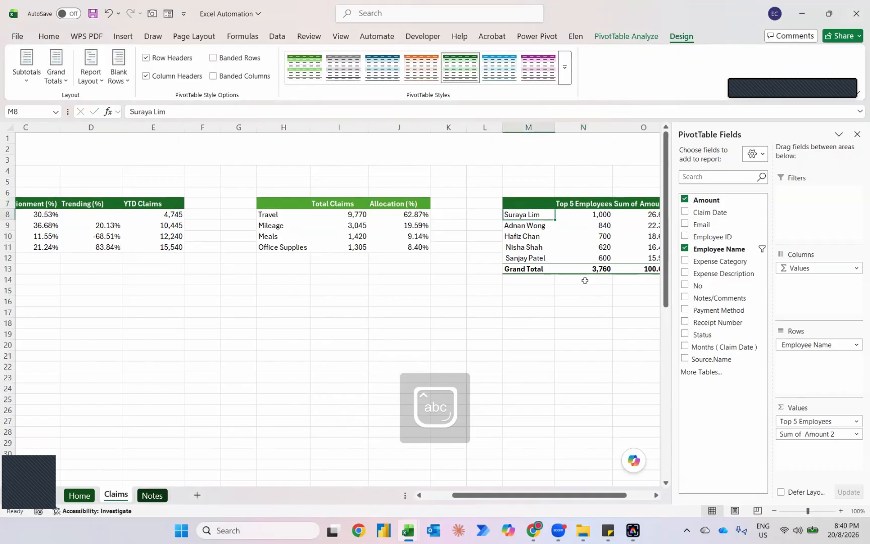
pyautogui.press('Up')
pyautogui.press('Up')
pyautogui.press('Down')
pyautogui.press('Right')
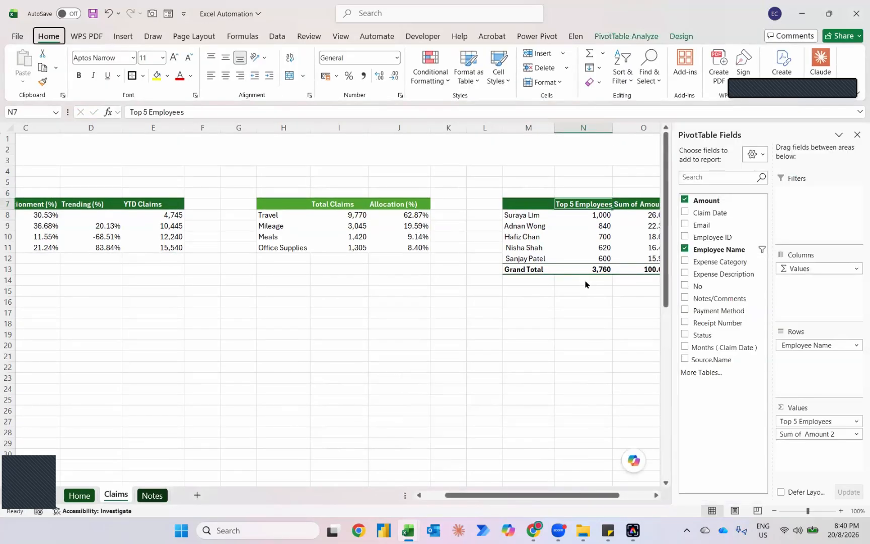
# - Turn off grand totals for rows and columns in the employee pivot table
pyautogui.press('Right')
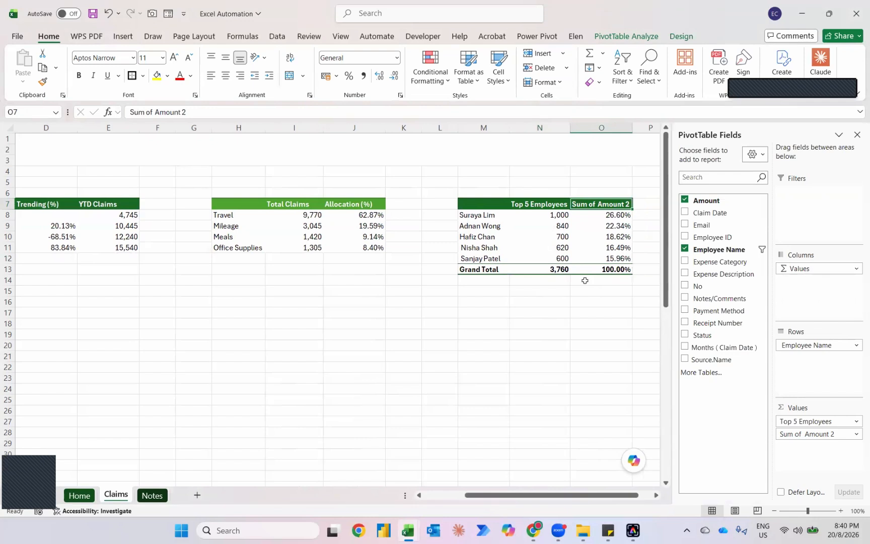
pyautogui.moveTo(598, 221)
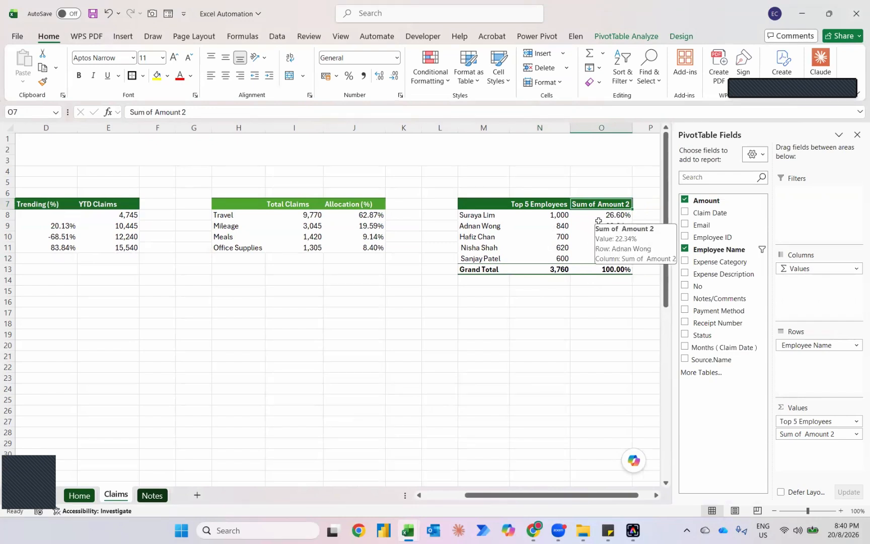
pyautogui.click(681, 36)
pyautogui.click(67, 79)
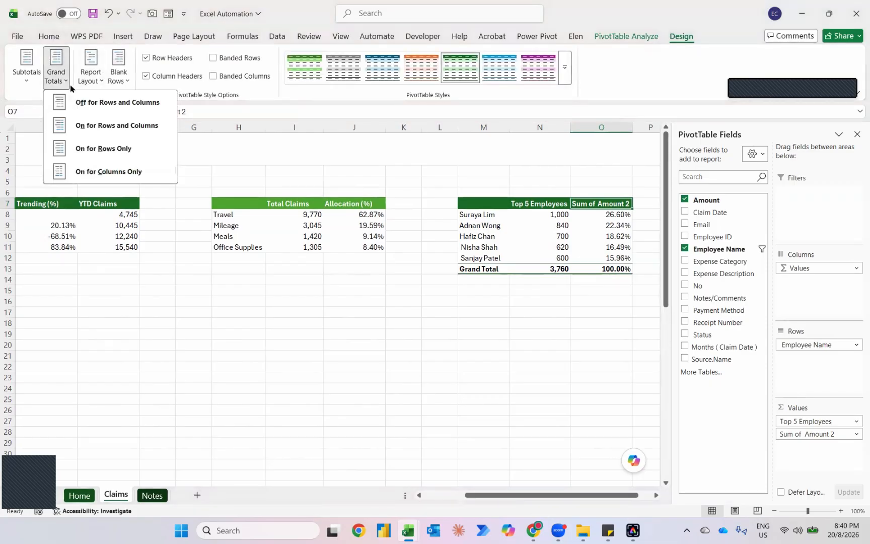
pyautogui.click(85, 105)
# - Rename the employee pivot table's Sum of Amount 2 header as Performance
pyautogui.write('P')
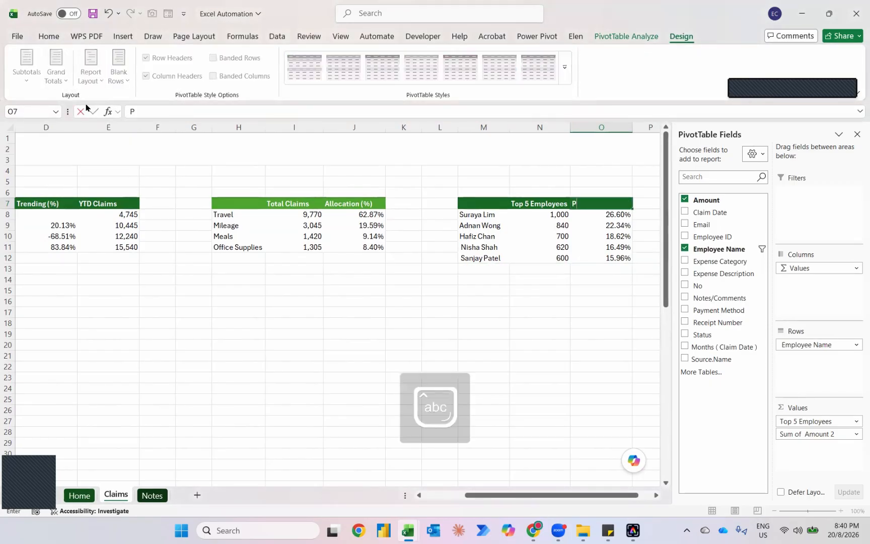
pyautogui.write('erfr')
pyautogui.write('rmance')
pyautogui.press('Return')
pyautogui.press('Left')
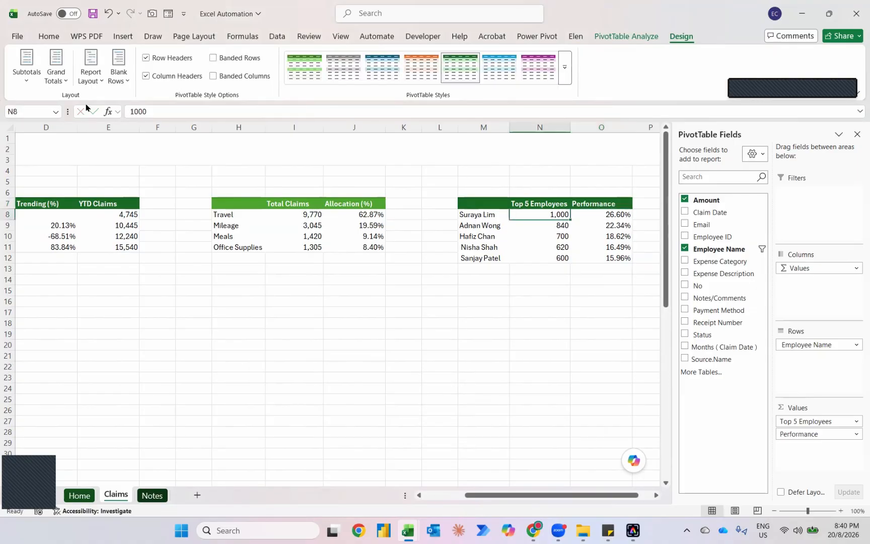
pyautogui.hscroll(-3, 88, 305)
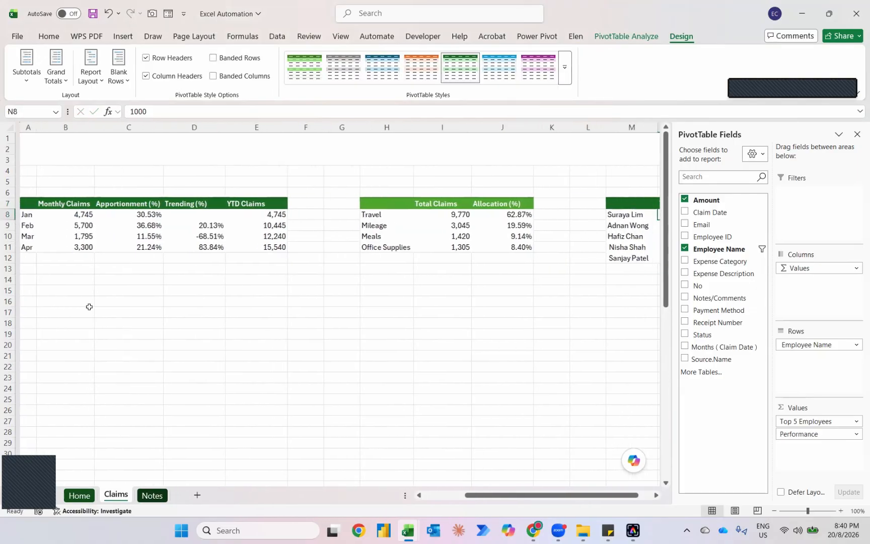
# - Enter the title Month - on month analysis in cell B6 above the monthly claims pivot table
pyautogui.click(69, 195)
pyautogui.write('Mo')
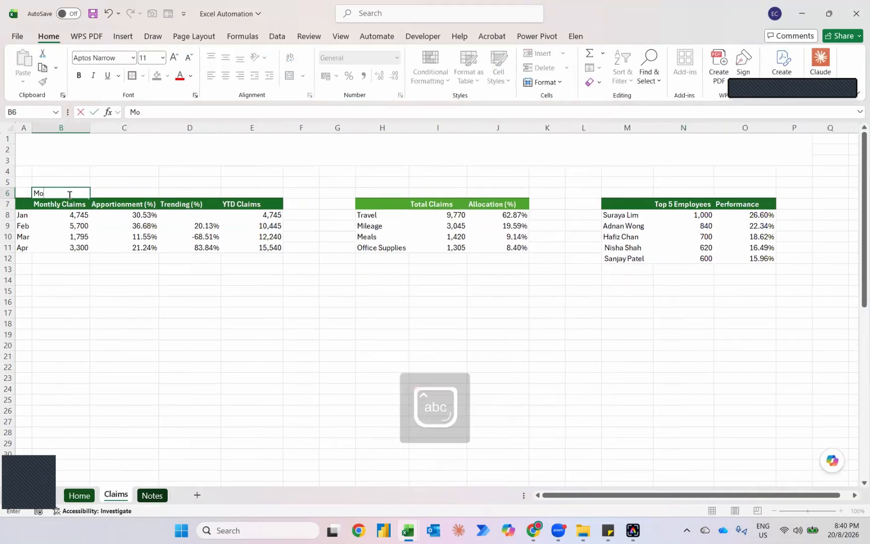
pyautogui.write('nth - on month ana')
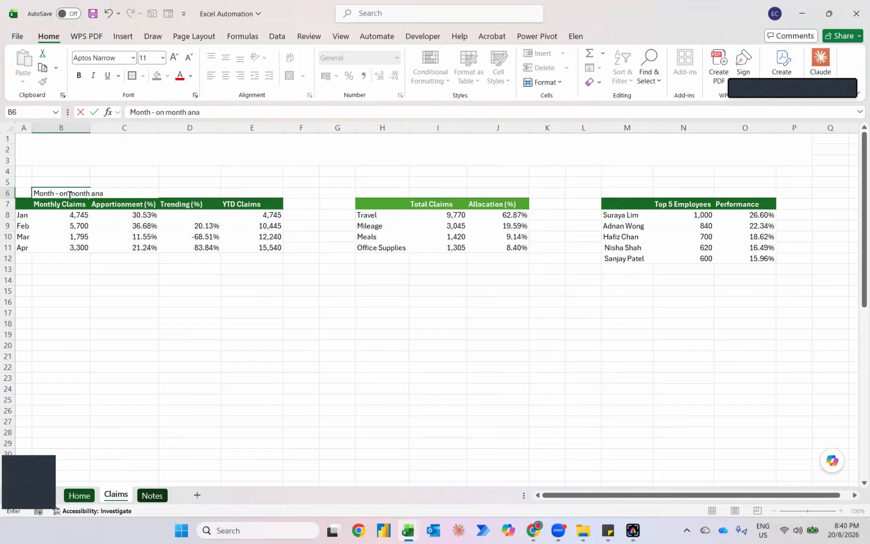
pyautogui.write('lysis')
pyautogui.press('Return')
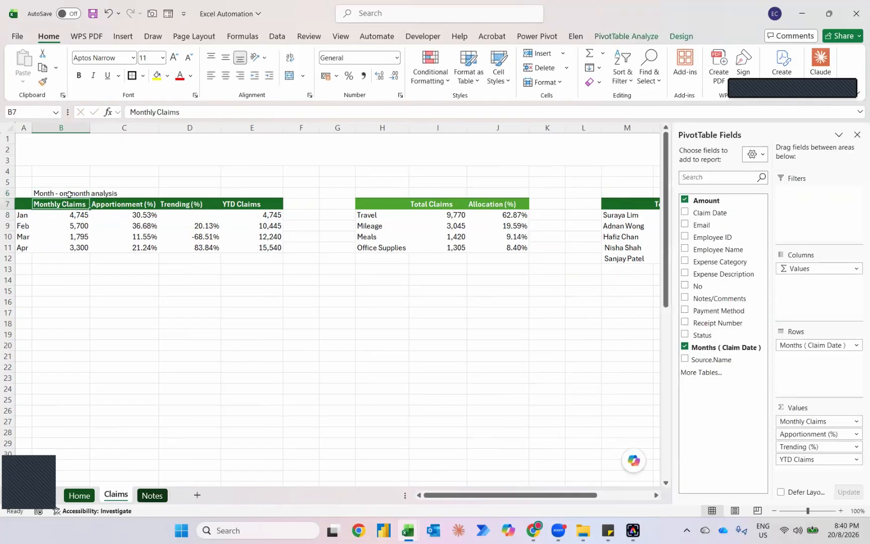
# - Enter the title Analyse the category in cell I6 above the expense category pivot table
pyautogui.hotkey('ctrl', 'Right')
pyautogui.hotkey('ctrl', 'Right')
pyautogui.press('Up')
pyautogui.write('Ana')
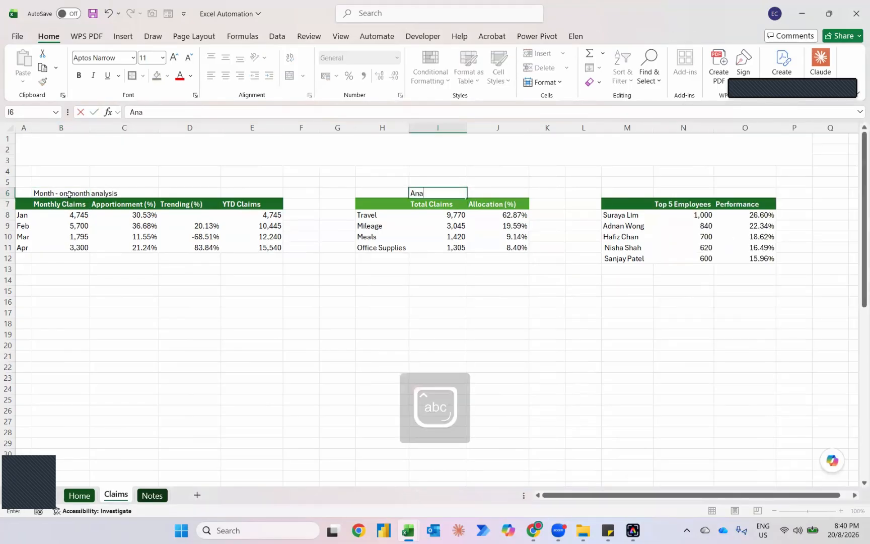
pyautogui.write('lyse the category')
pyautogui.press('Return')
# - Enter the title Understand employees in cell N6 above the top 5 employees pivot table
pyautogui.hotkey('ctrl', 'Right')
pyautogui.hotkey('ctrl', 'Right')
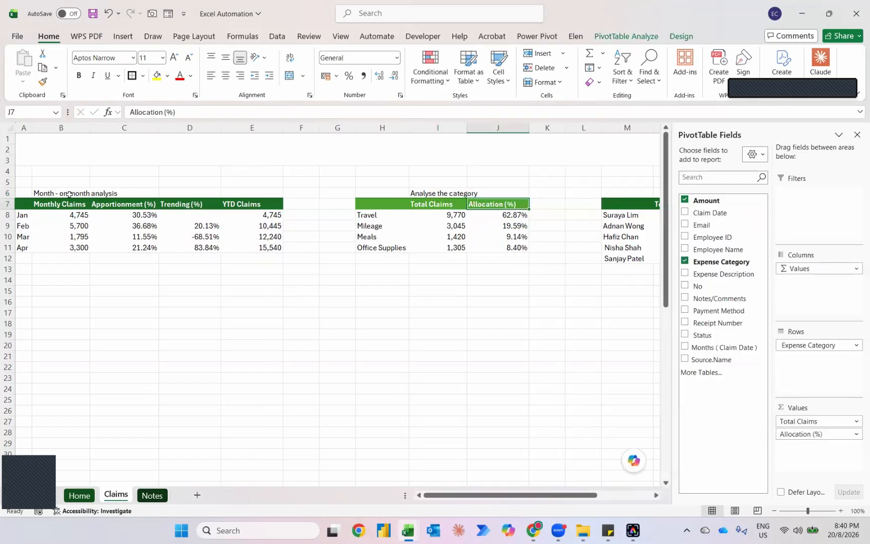
pyautogui.press('Up')
pyautogui.write('Under')
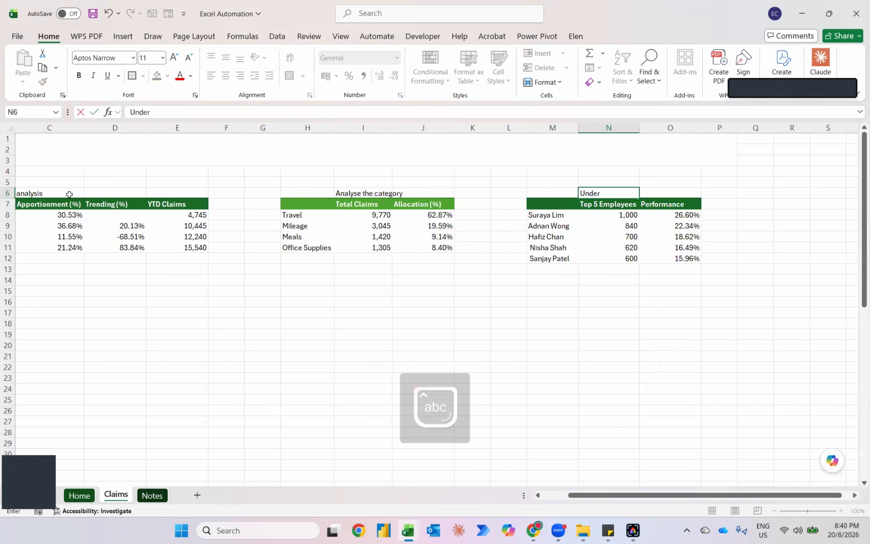
pyautogui.write('stand employee')
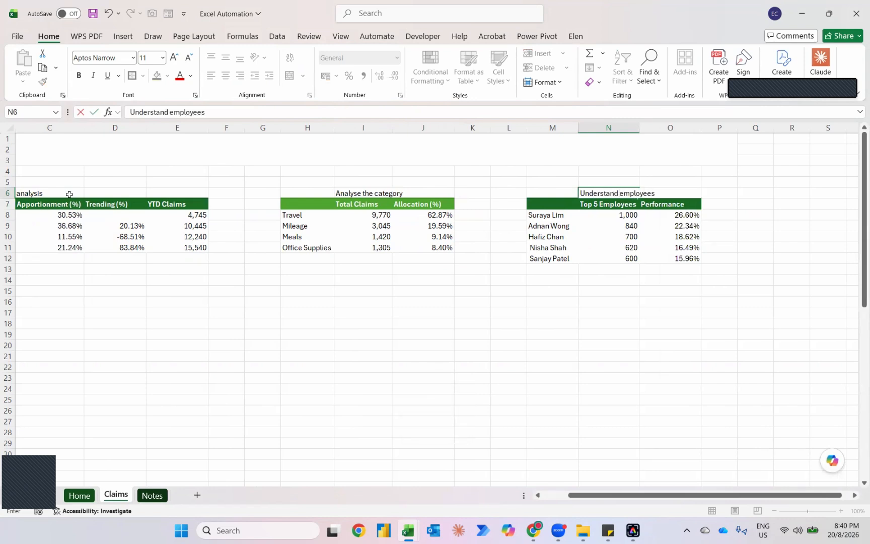
pyautogui.write('s')
pyautogui.press('Return')
# - Apply a green-yellow-red colour scale to all cells showing Apportionment (%) values in the monthly claims pivot table
pyautogui.press('Left')
pyautogui.press('Left')
pyautogui.press('Left')
pyautogui.press('Left')
pyautogui.press('Left')
pyautogui.press('Left')
pyautogui.press('Left')
pyautogui.press('Left')
pyautogui.press('Left')
pyautogui.press('Left')
pyautogui.press('Left')
pyautogui.press('Left')
pyautogui.press('Left')
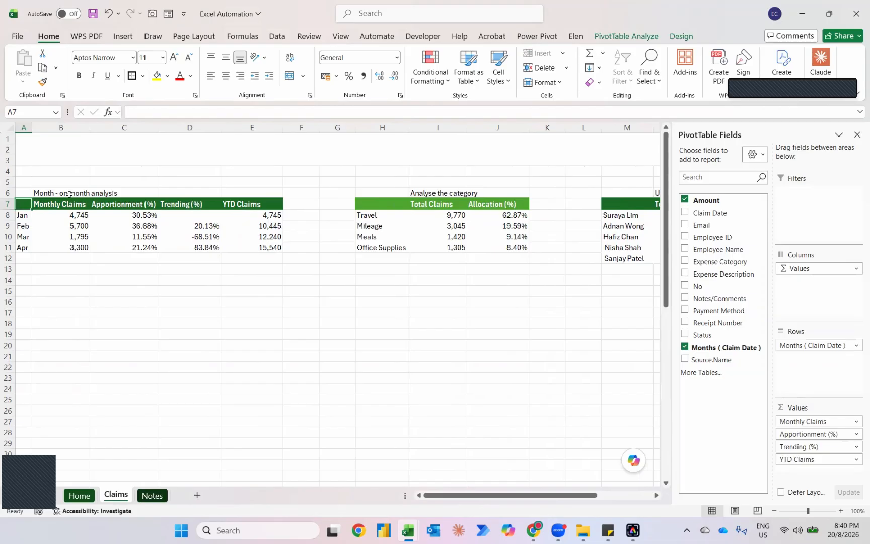
pyautogui.click(112, 215)
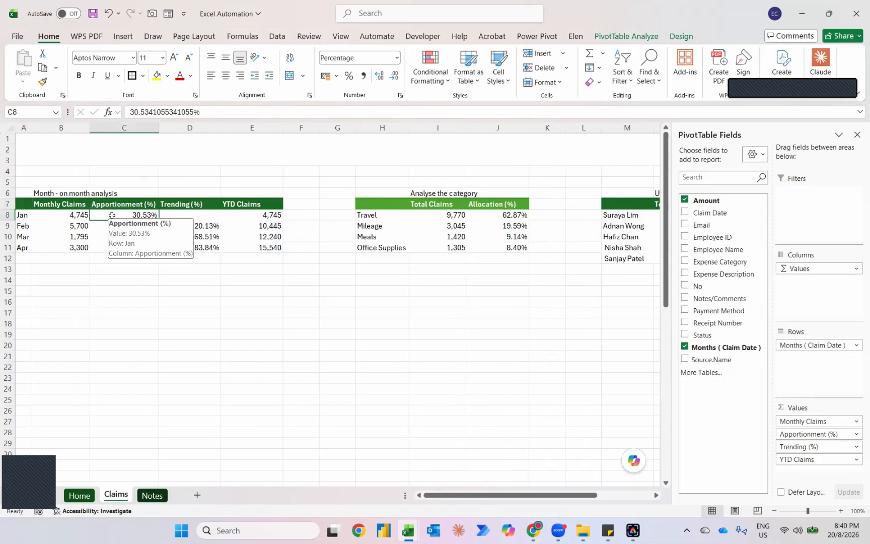
pyautogui.click(432, 84)
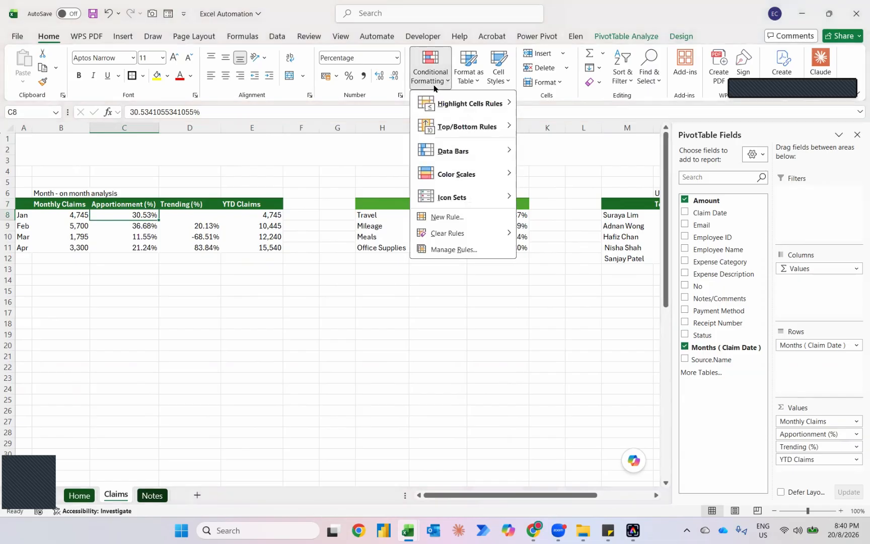
pyautogui.moveTo(451, 181)
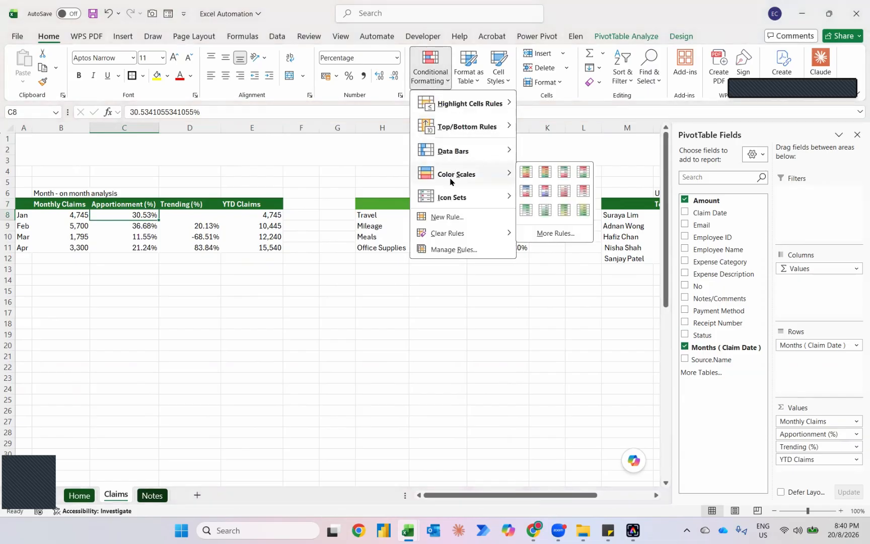
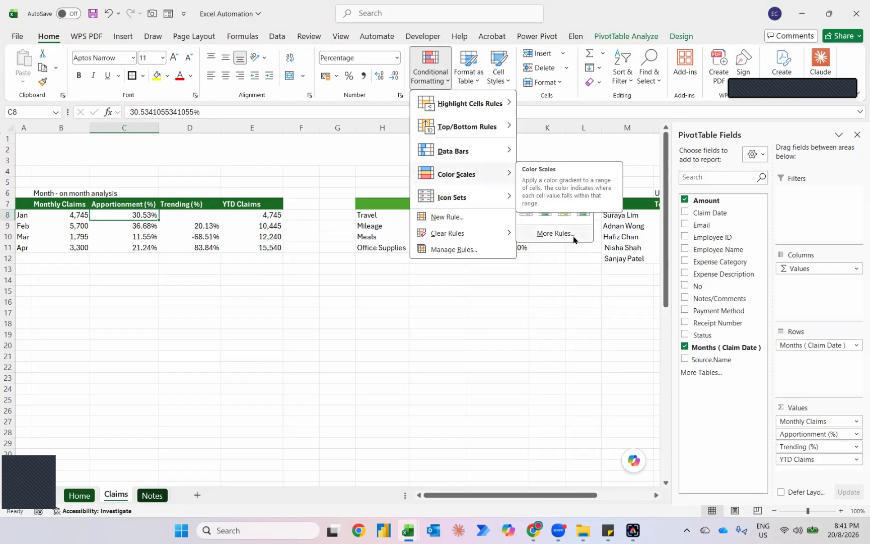
pyautogui.click(529, 171)
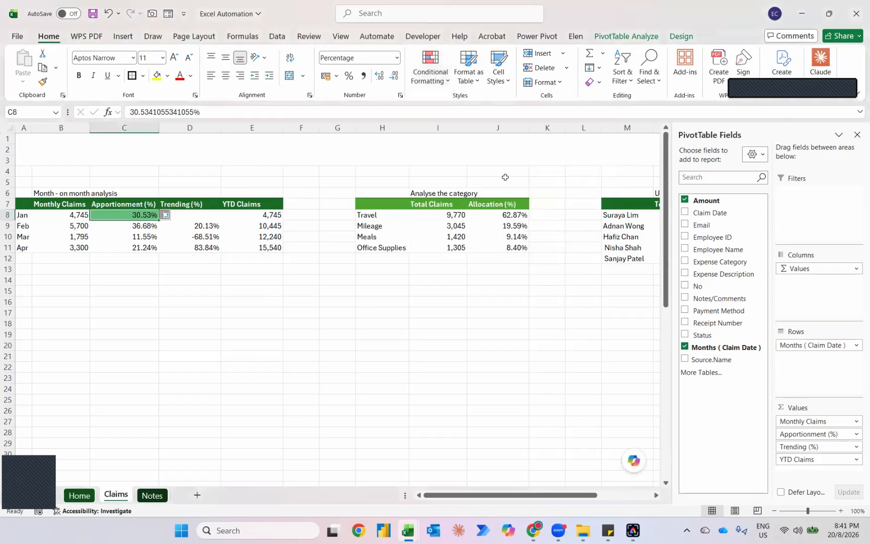
pyautogui.click(167, 215)
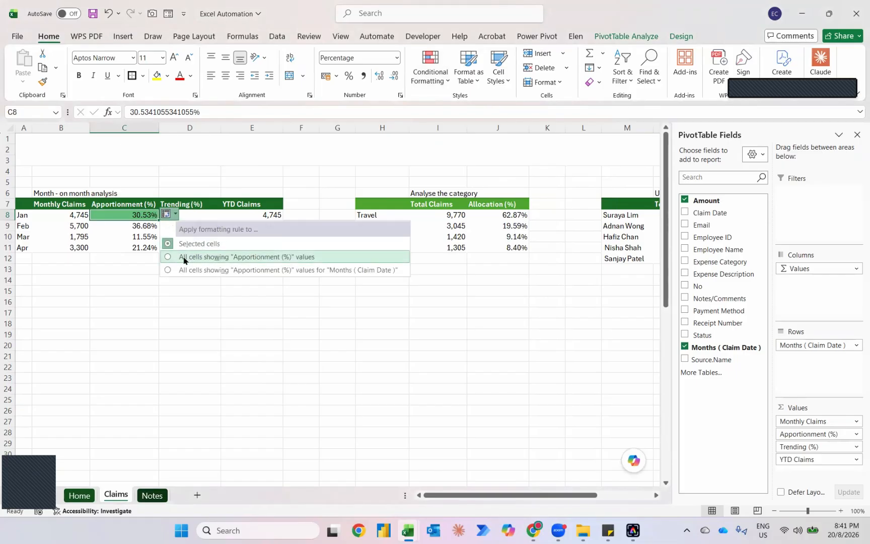
pyautogui.click(211, 258)
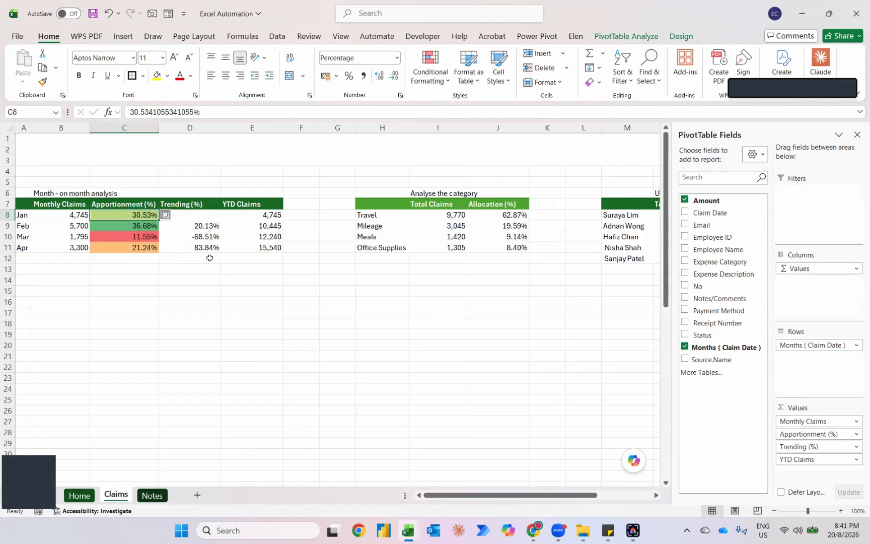
# - Apply a green-yellow-red colour scale to all cells showing YTD Claims values in the monthly claims pivot table
pyautogui.press('Down')
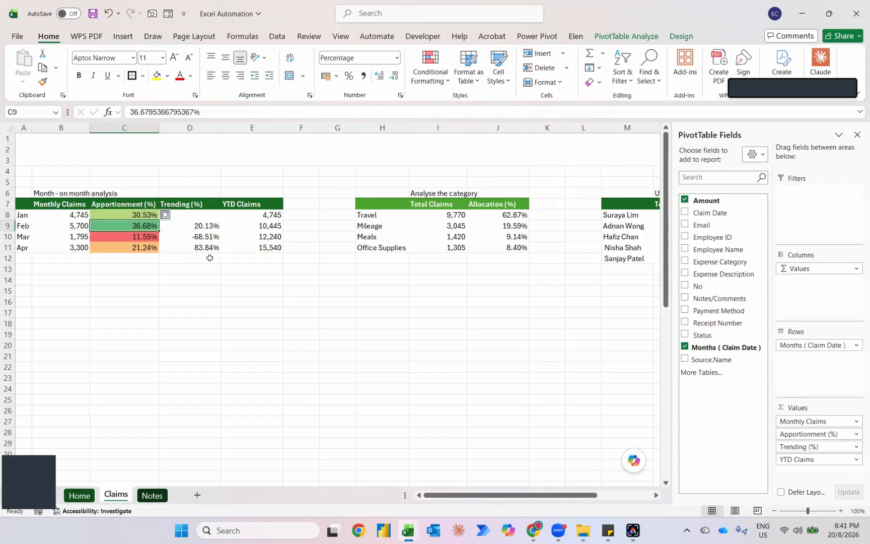
pyautogui.press('Down')
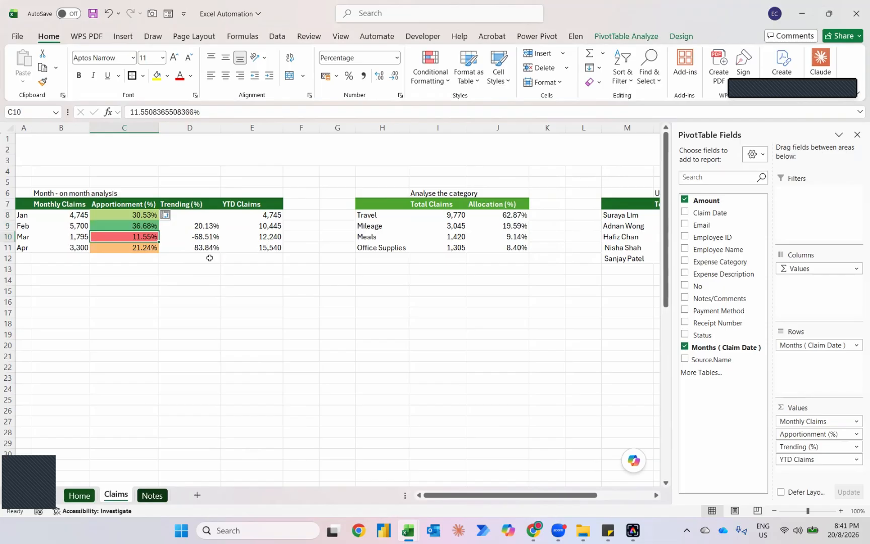
pyautogui.press('Up')
pyautogui.press('Up')
pyautogui.press('Right')
pyautogui.press('Right')
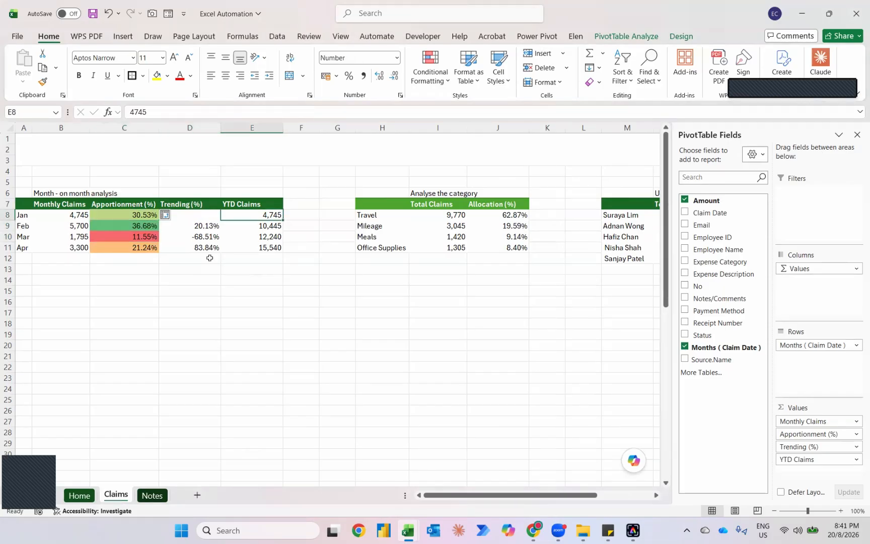
pyautogui.click(427, 77)
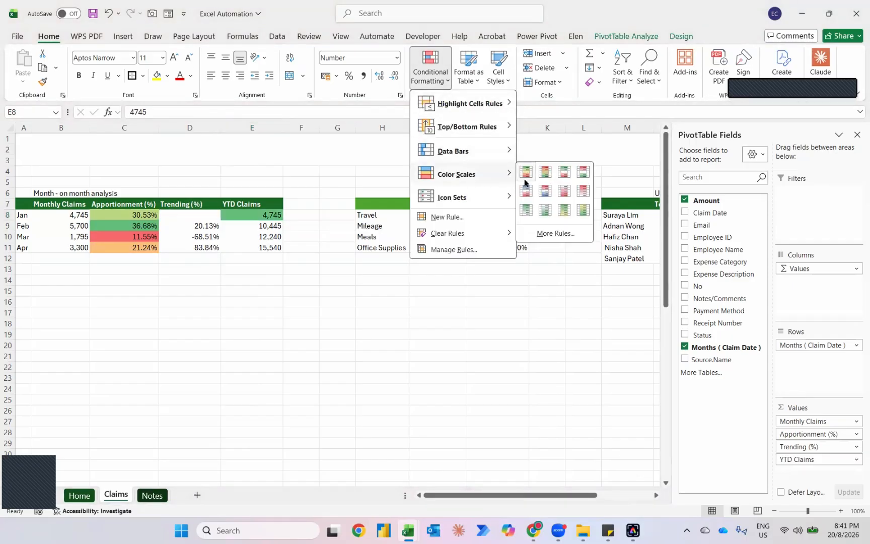
pyautogui.click(525, 179)
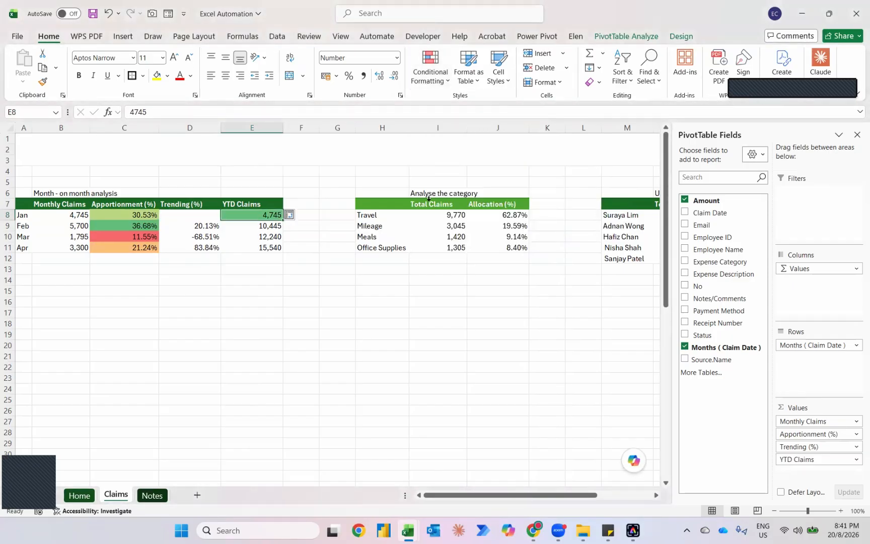
pyautogui.click(290, 215)
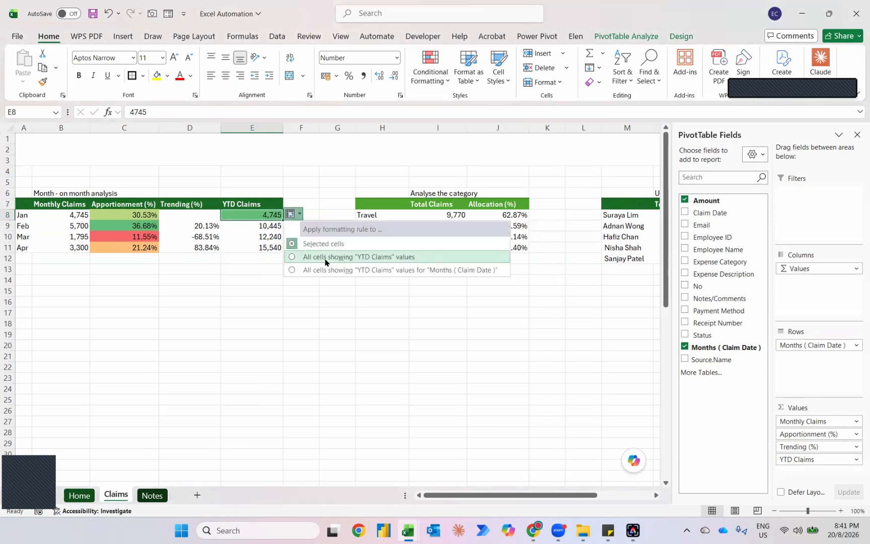
pyautogui.click(391, 258)
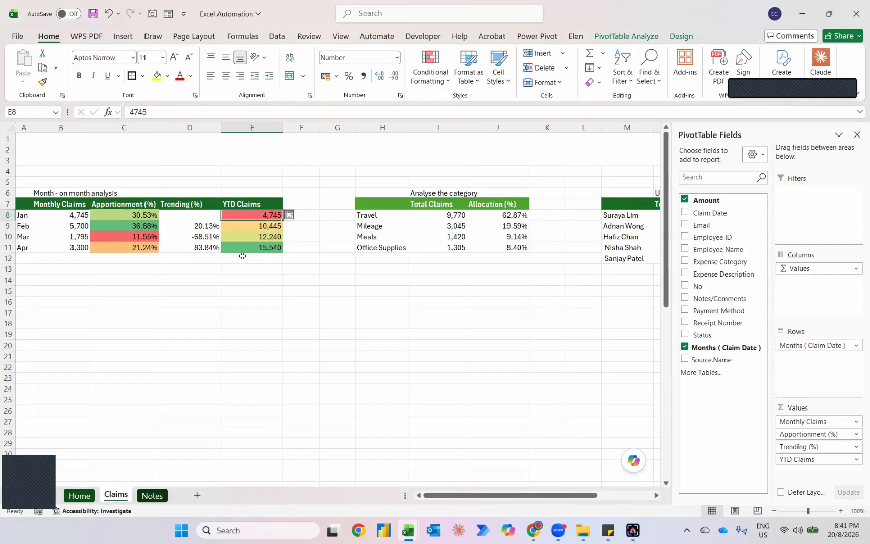
# - Apply a green-yellow-red colour scale to all cells showing Allocation (%) values in the expense category pivot table
pyautogui.press('Right')
pyautogui.press('Right')
pyautogui.press('Right')
pyautogui.press('Right')
pyautogui.press('Right')
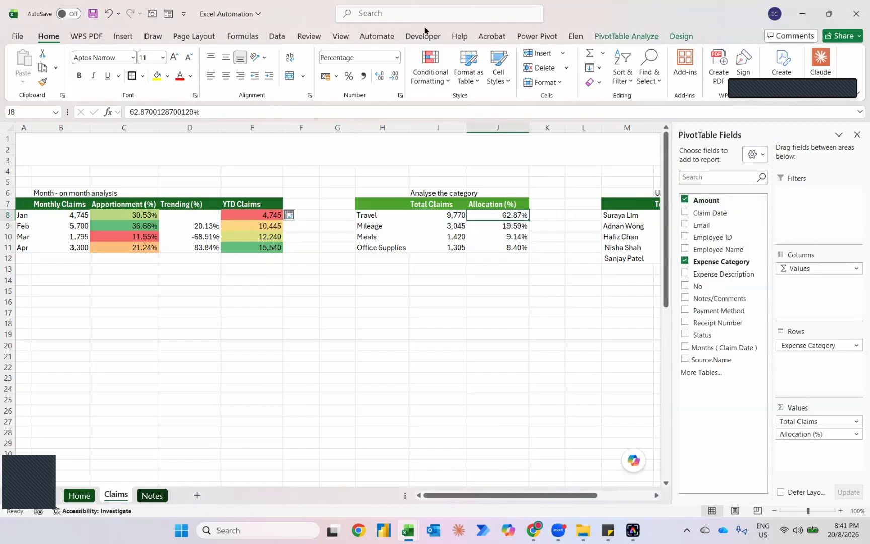
pyautogui.click(430, 70)
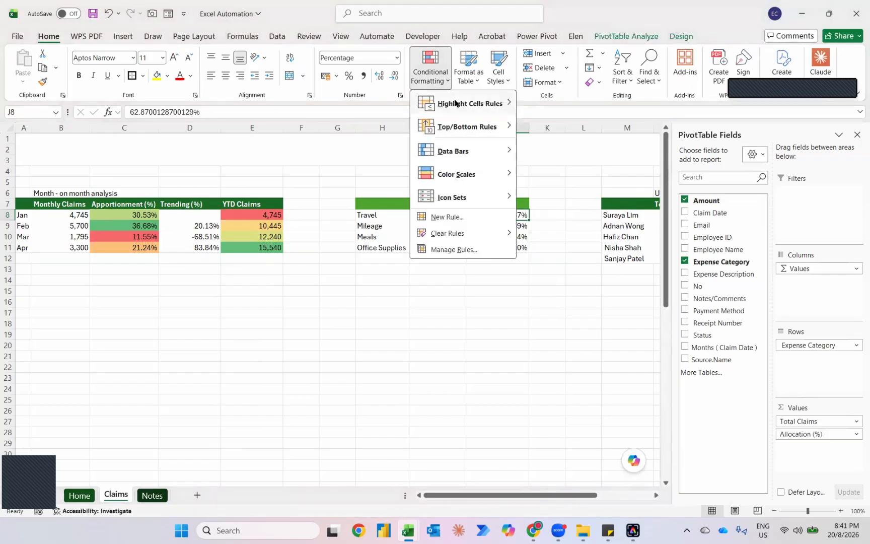
pyautogui.moveTo(455, 103)
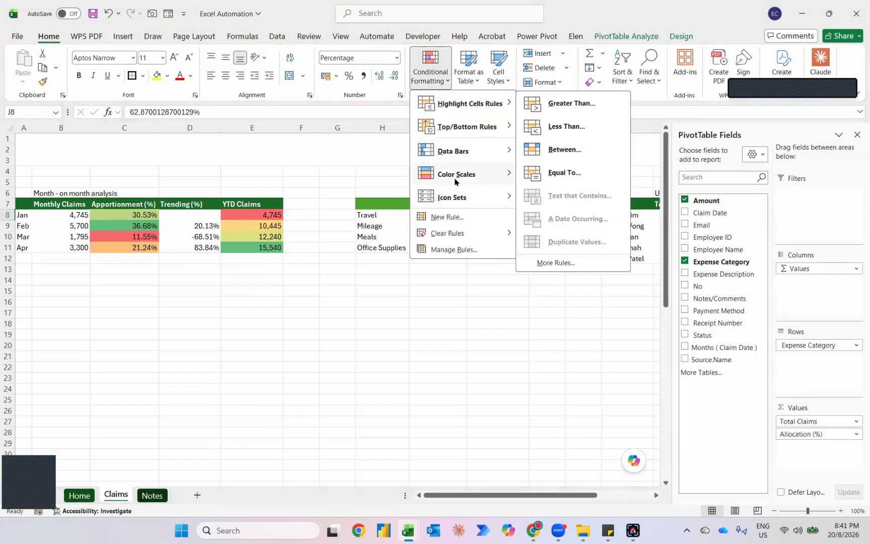
pyautogui.moveTo(456, 181)
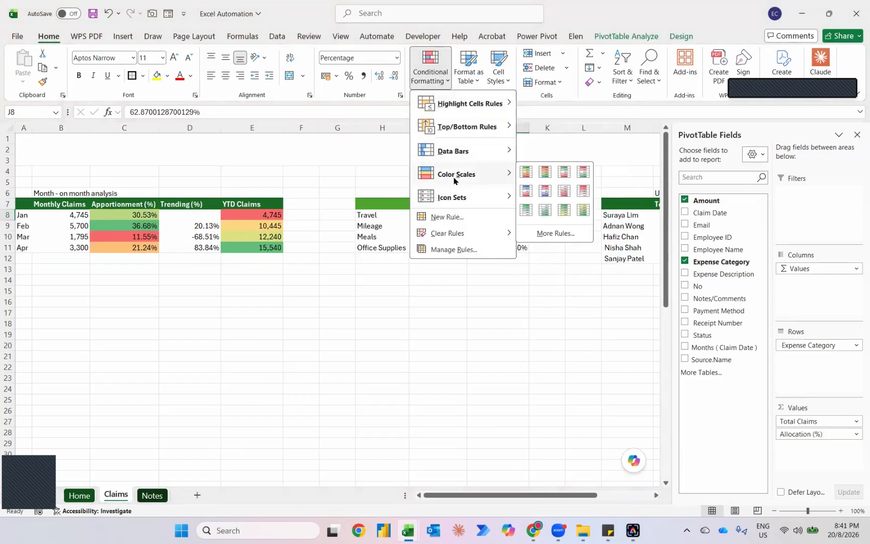
pyautogui.click(527, 172)
pyautogui.click(540, 216)
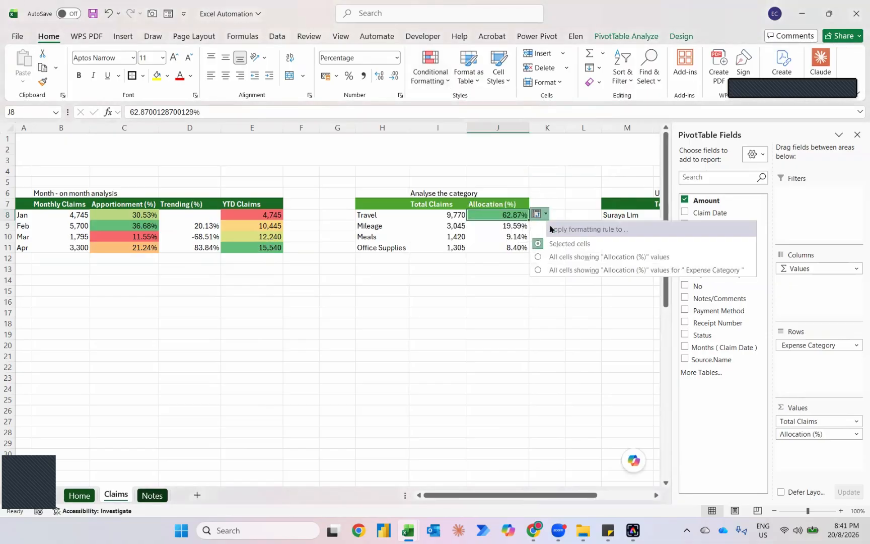
pyautogui.click(558, 257)
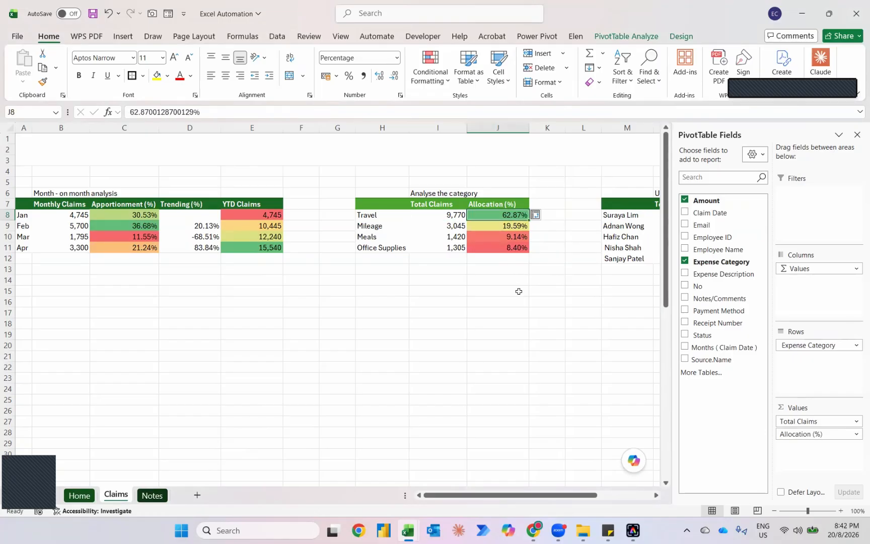
# - Switch to the Claims Report folder in File Explorer and move the 005 - May 2023 workbook into the Claims subfolder
pyautogui.hotkey('alt', 'Tab')
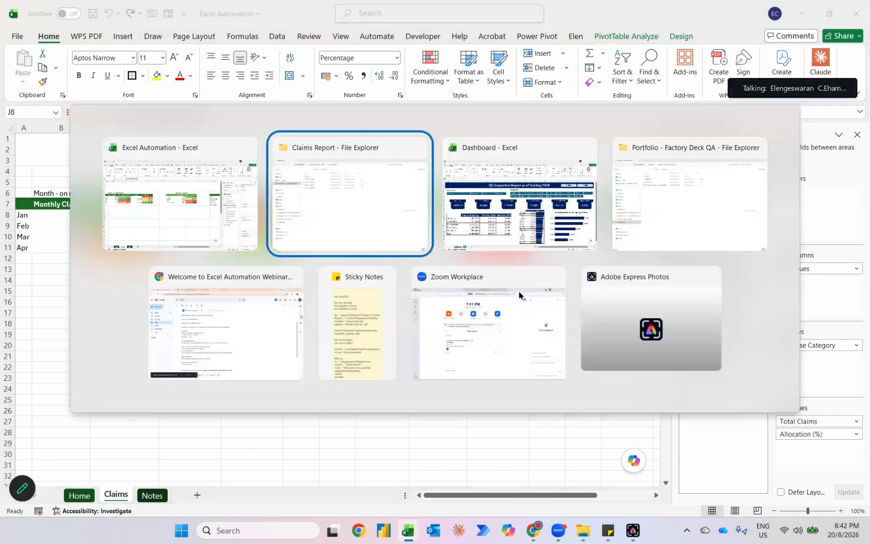
pyautogui.click(197, 113)
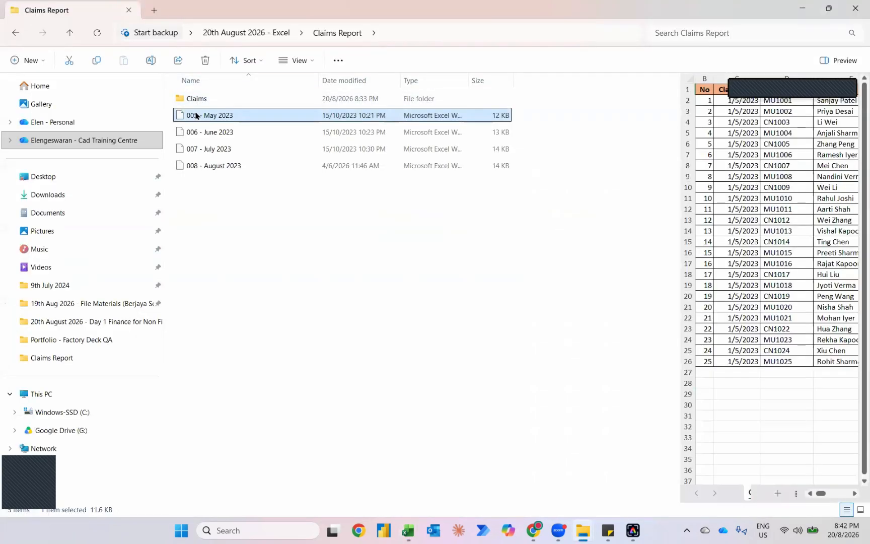
pyautogui.moveTo(197, 115); pyautogui.dragTo(211, 103)
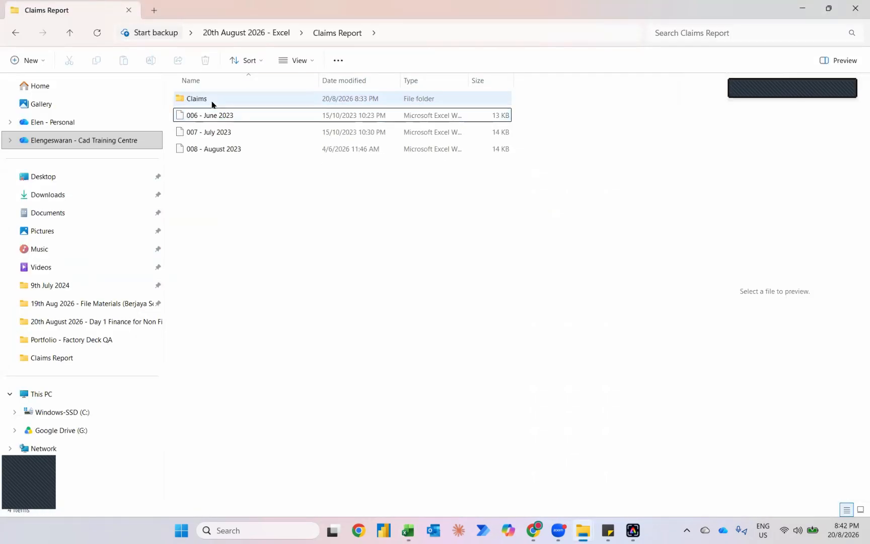
# - Return to the Excel Automation workbook, refresh the monthly claims pivot table and check its May apportionment
pyautogui.hotkey('alt', 'Tab')
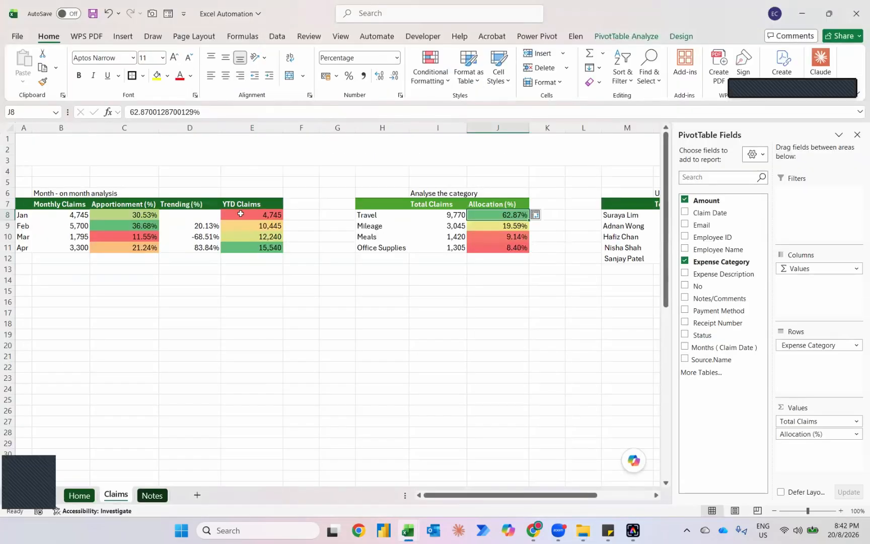
pyautogui.rightClick(240, 215)
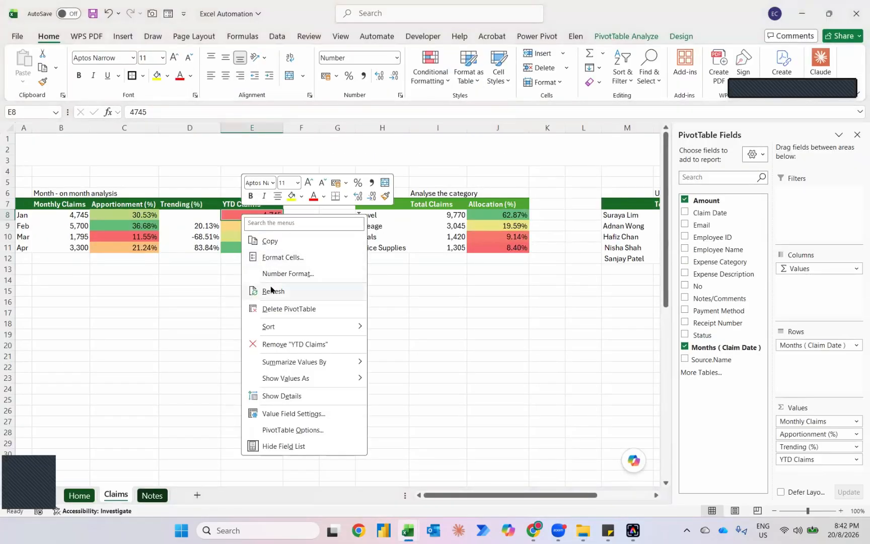
pyautogui.click(273, 290)
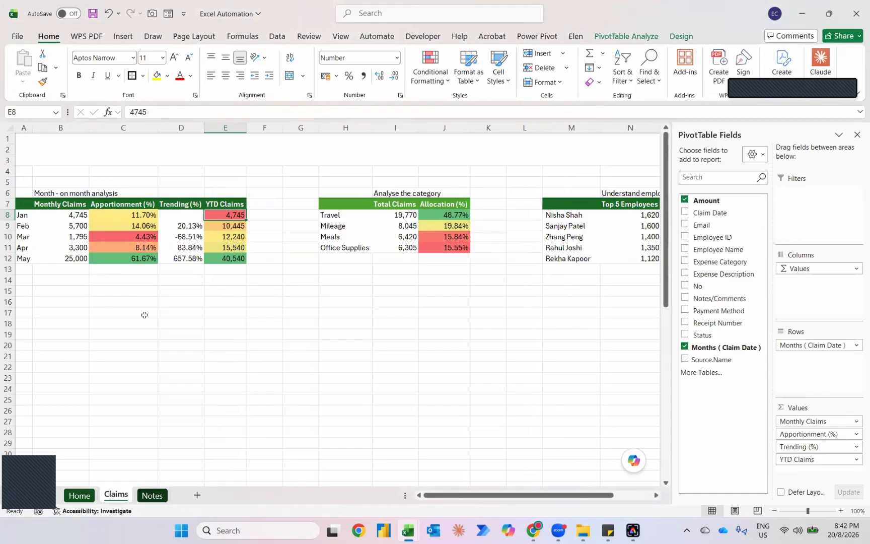
pyautogui.press('Left')
pyautogui.press('Left')
pyautogui.press('Down')
pyautogui.press('Down')
pyautogui.press('Down')
pyautogui.press('Down')
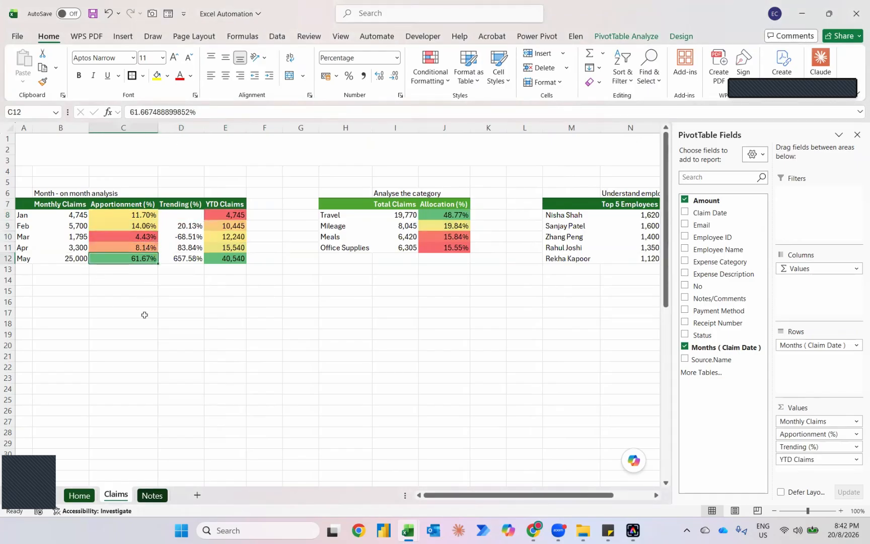
# - Copy the expense category pivot table from its header through Office Supplies and paste the copy at H22
pyautogui.press('Left')
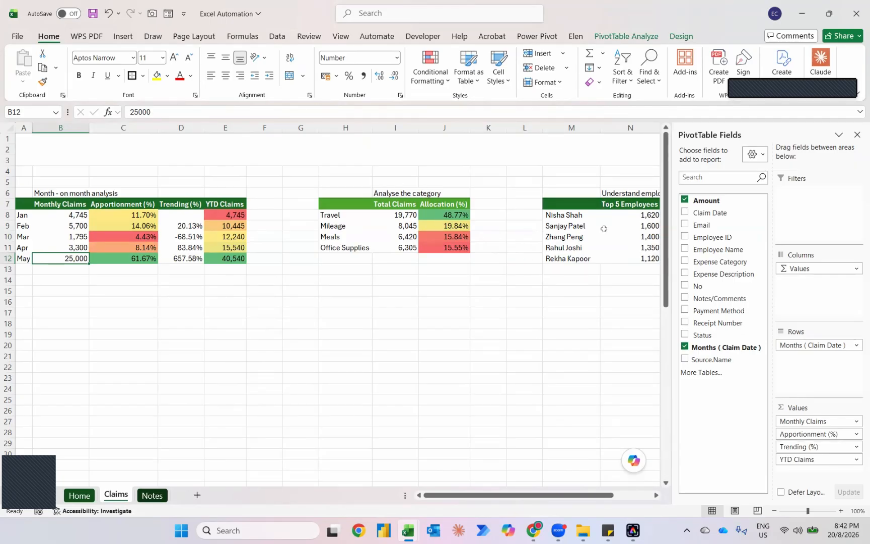
pyautogui.moveTo(603, 228)
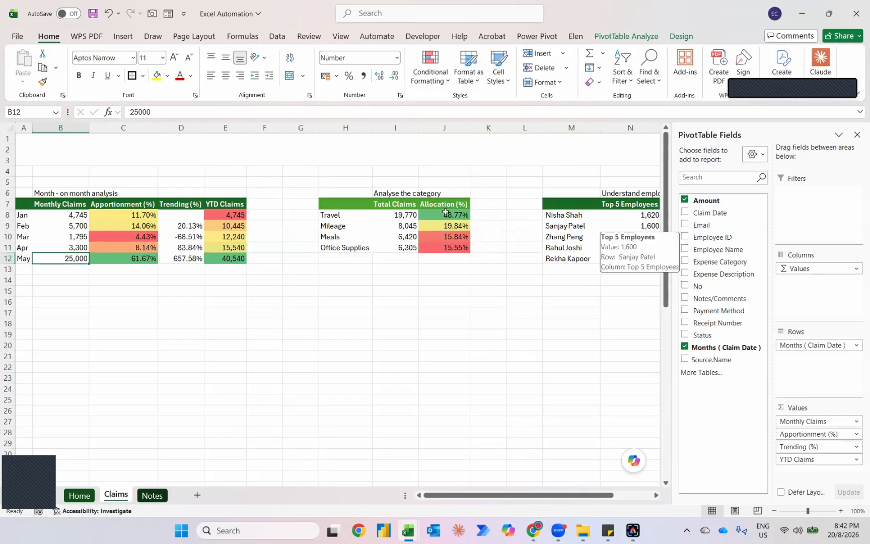
pyautogui.click(417, 214)
pyautogui.hotkey('ctrl', 'a')
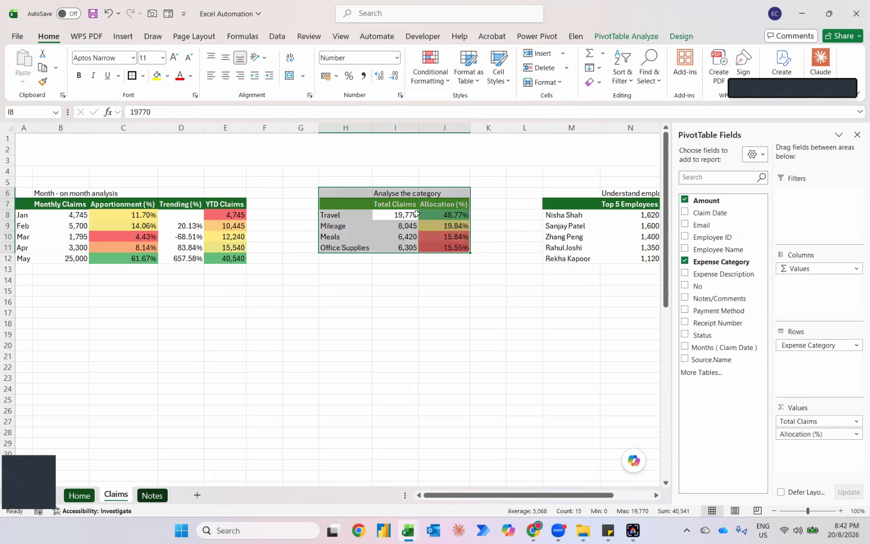
pyautogui.press('Down')
pyautogui.press('Up')
pyautogui.press('Up')
pyautogui.press('Left')
pyautogui.hotkey('ctrl', 'shift', 'Down')
pyautogui.hotkey('ctrl', 'shift', 'Down')
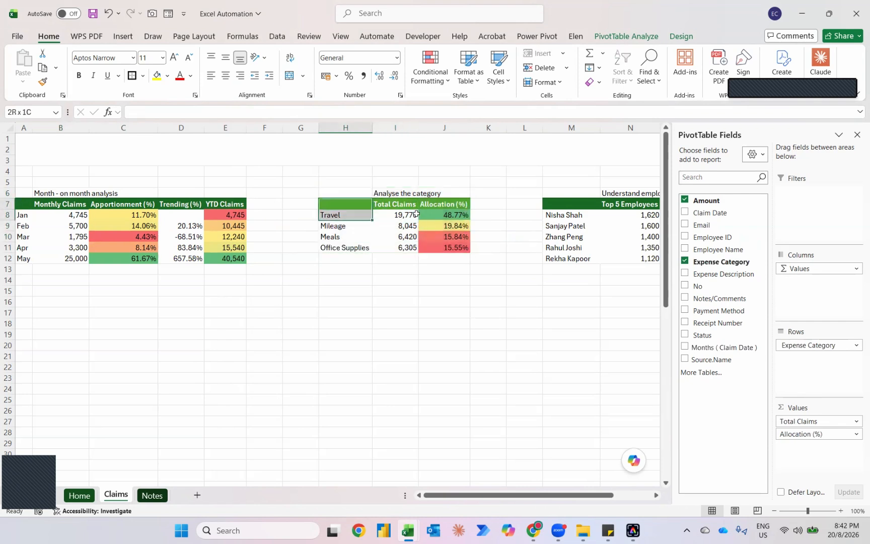
pyautogui.hotkey('ctrl', 'shift', 'Right')
pyautogui.hotkey('shift', 'Right')
pyautogui.hotkey('ctrl', 'c')
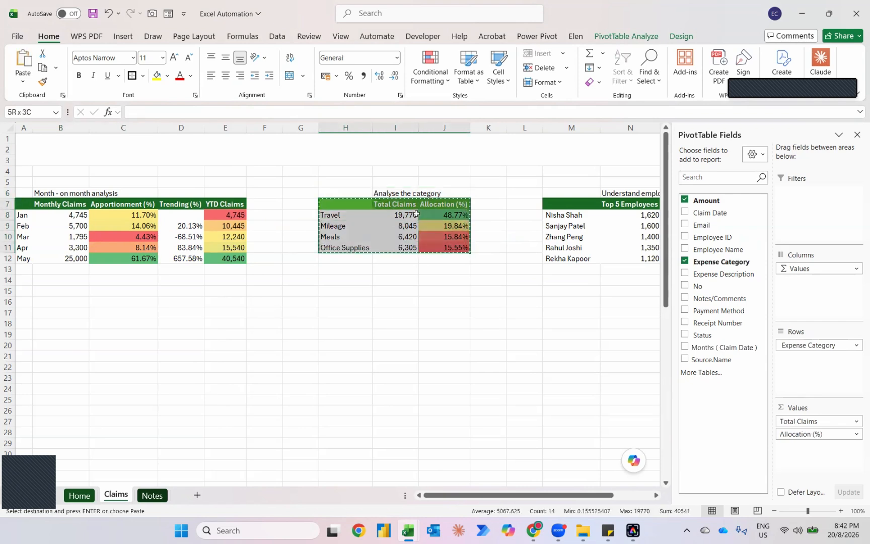
pyautogui.hscroll(2, 416, 213)
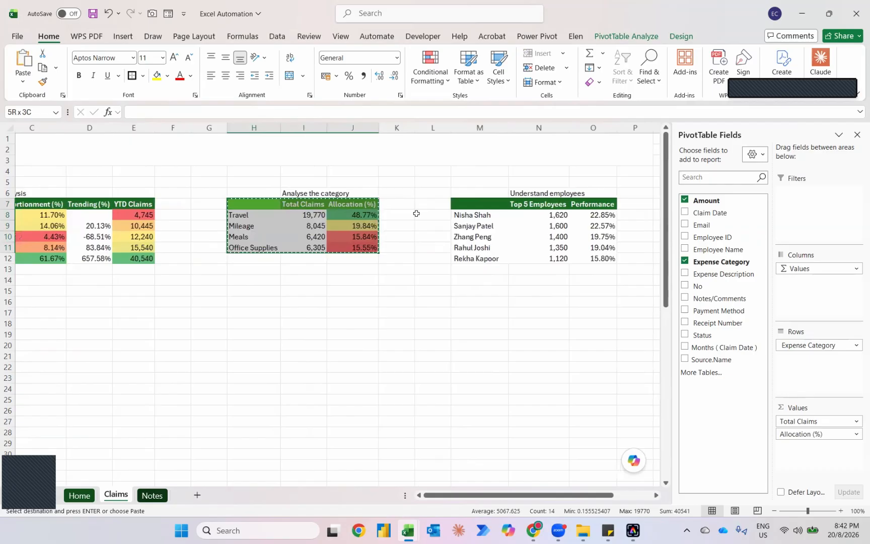
pyautogui.click(248, 354)
pyautogui.press('Down')
pyautogui.hotkey('ctrl', 'v')
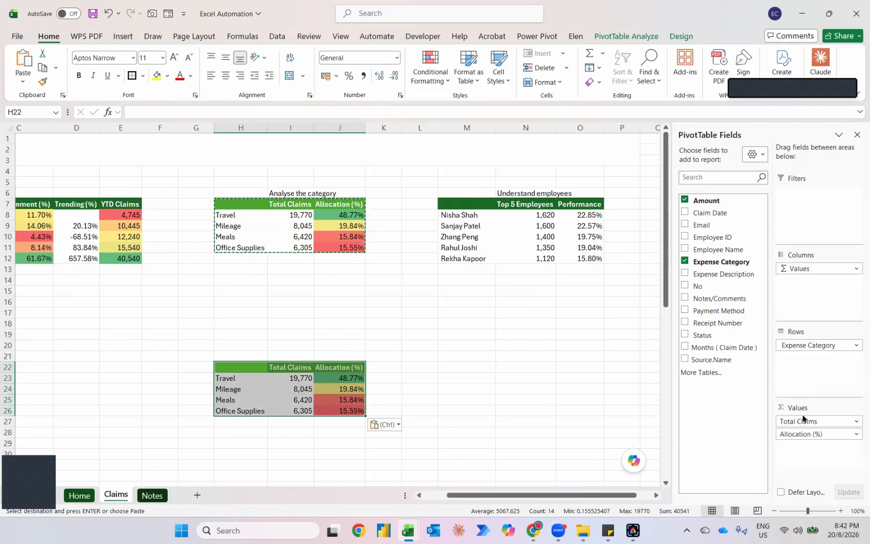
# - Strip Allocation (%), Total Claims and Expense Category from the copied pivot table and list Months (Claim Date) in its rows instead
pyautogui.moveTo(794, 433); pyautogui.dragTo(722, 439)
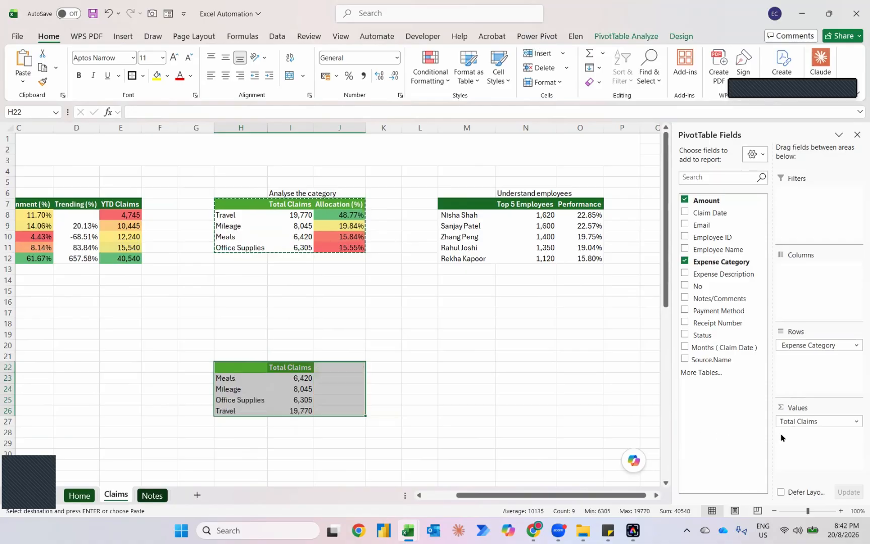
pyautogui.moveTo(803, 422); pyautogui.dragTo(728, 421)
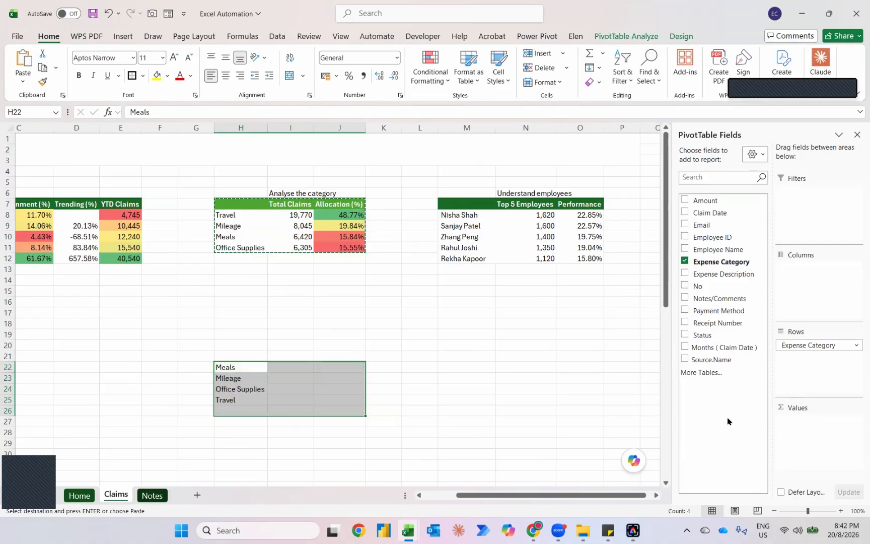
pyautogui.moveTo(815, 346); pyautogui.dragTo(798, 345)
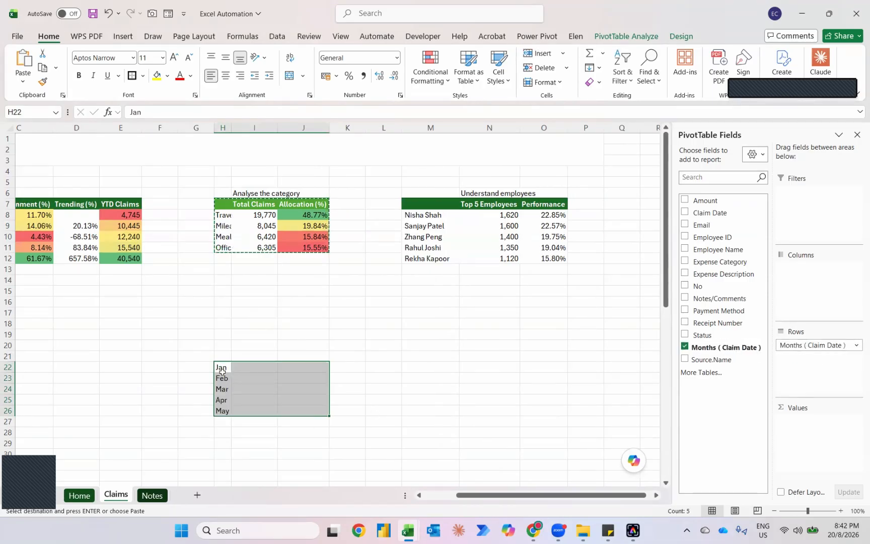
# - Move the copied months pivot table one column over so that it starts at I22
pyautogui.press('Left')
pyautogui.press('Right')
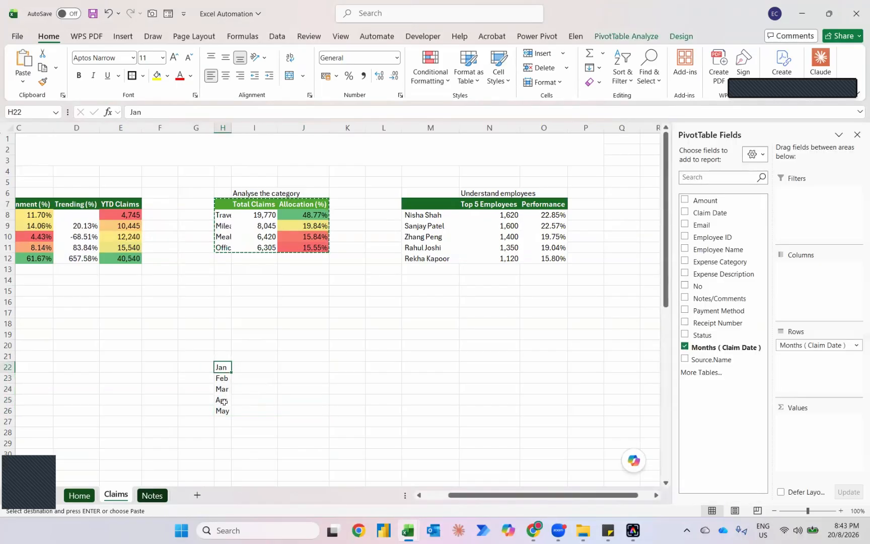
pyautogui.hotkey('ctrl', 'shift', 'Down')
pyautogui.hotkey('ctrl', 'x')
pyautogui.press('Right')
pyautogui.hotkey('ctrl', 'v')
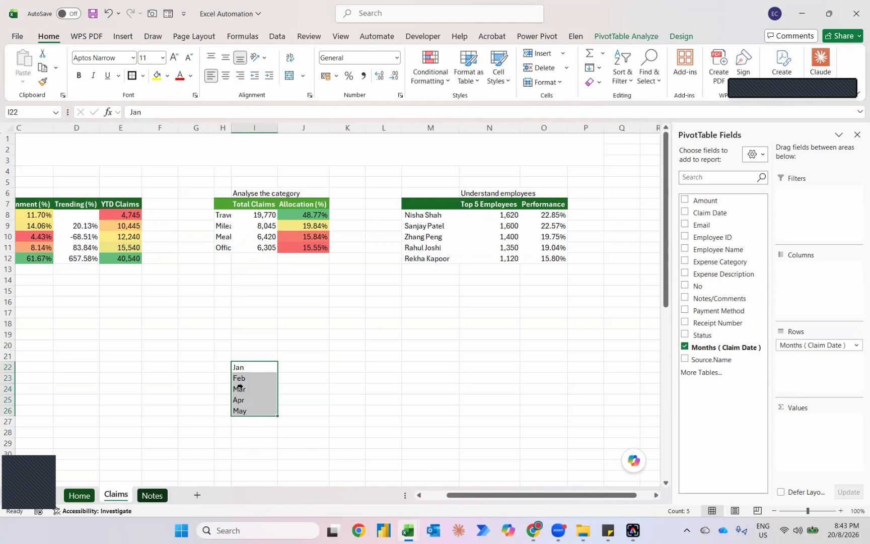
pyautogui.press('Left')
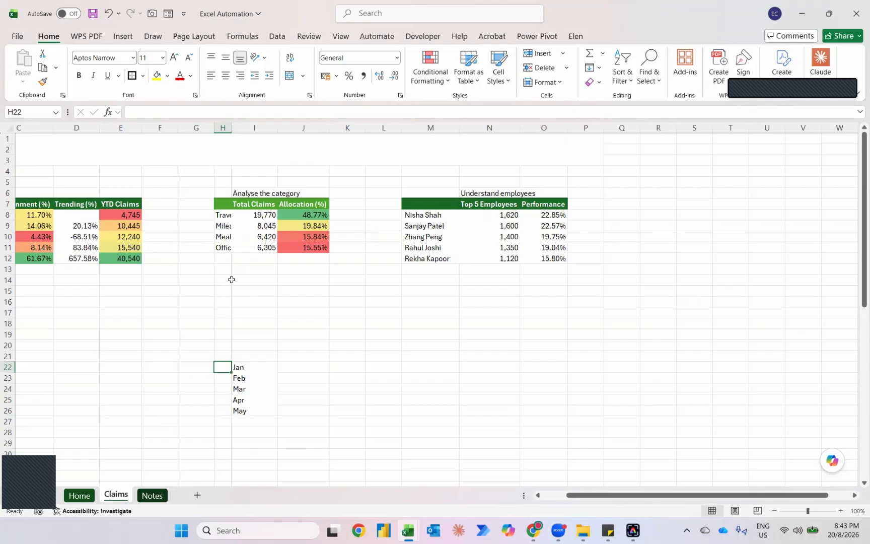
pyautogui.click(295, 146)
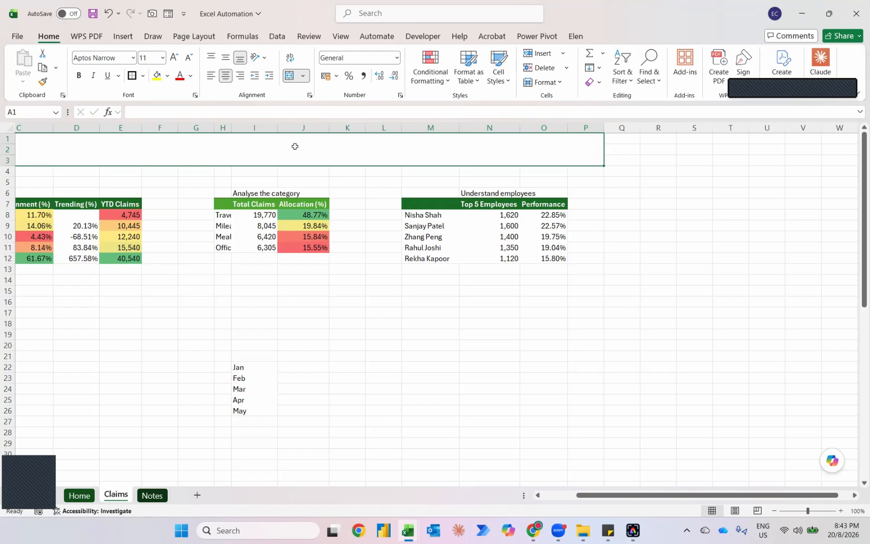
pyautogui.click(239, 349)
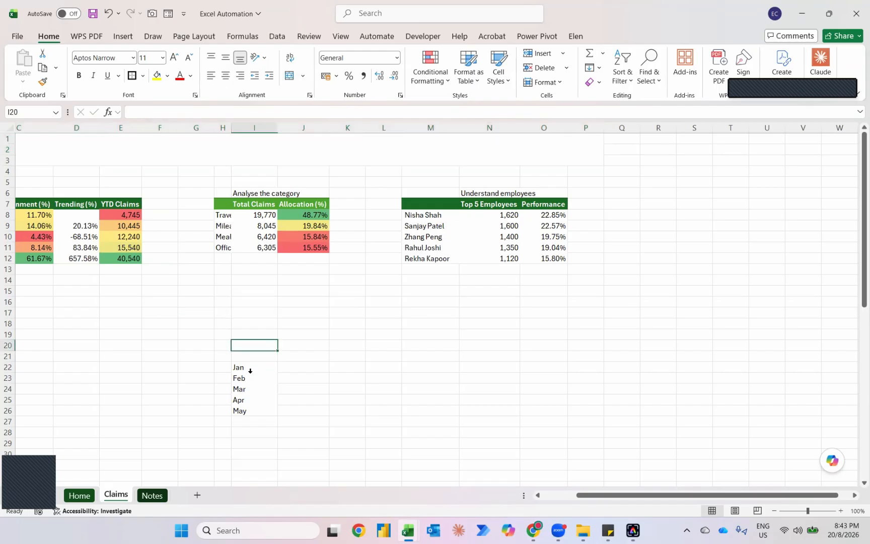
pyautogui.press('Down')
pyautogui.press('Down')
pyautogui.press('Down')
pyautogui.press('Down')
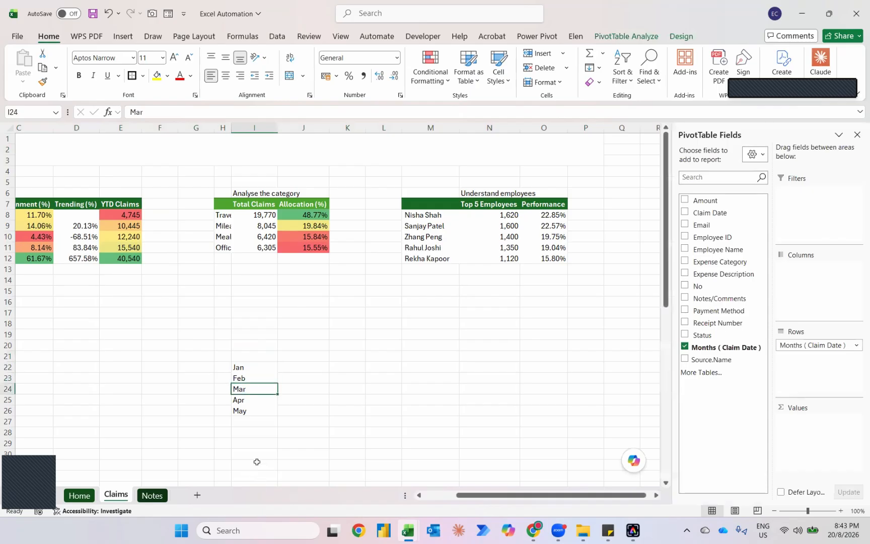
pyautogui.click(253, 461)
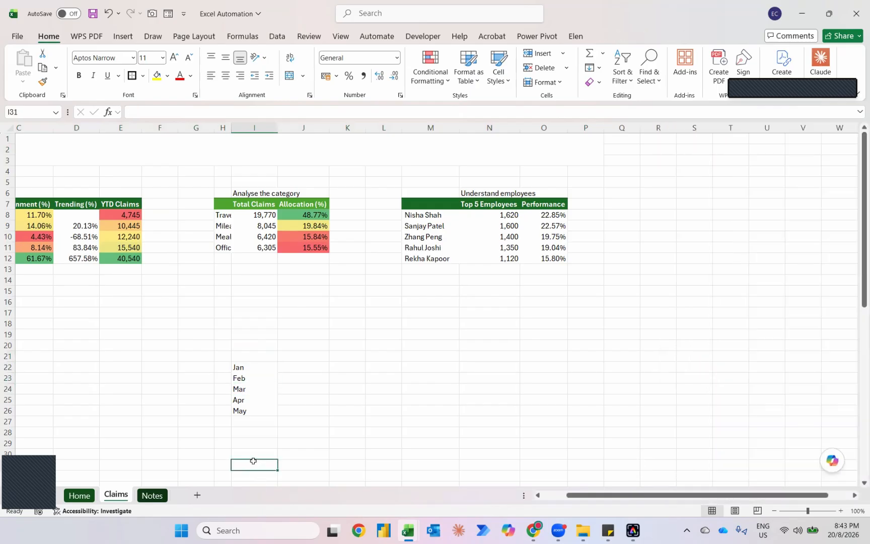
# - Enter =COUNTA(I22:I38) in J22, beside the months pivot table, to count the listed months
pyautogui.scroll(-3, 253, 461)
pyautogui.click(314, 286)
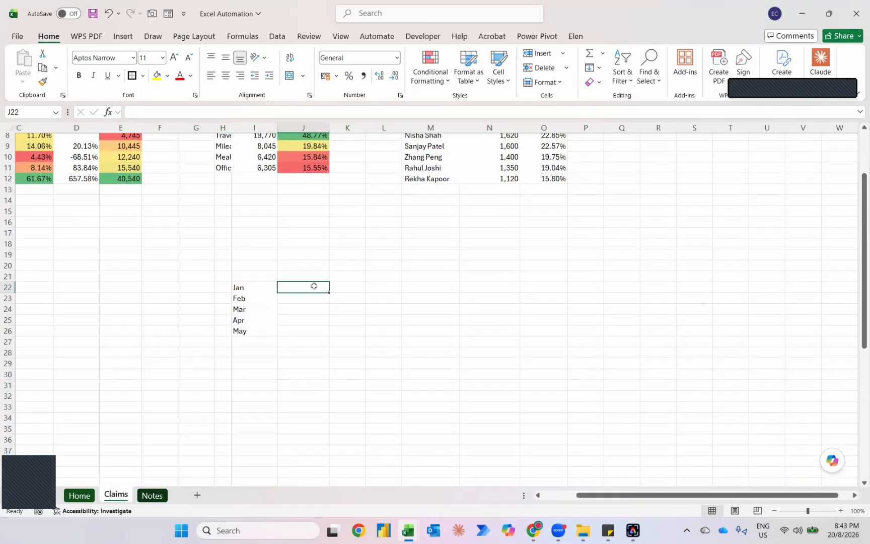
pyautogui.write('=counta')
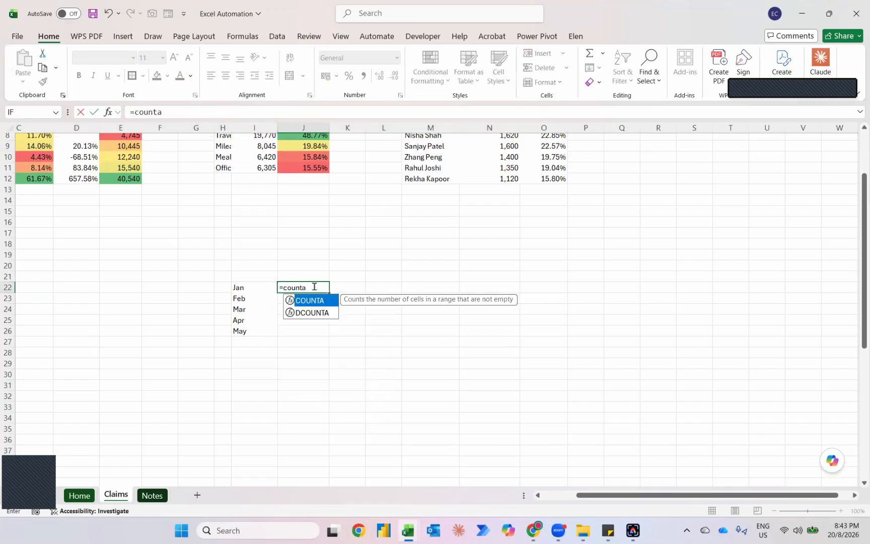
pyautogui.press('Tab')
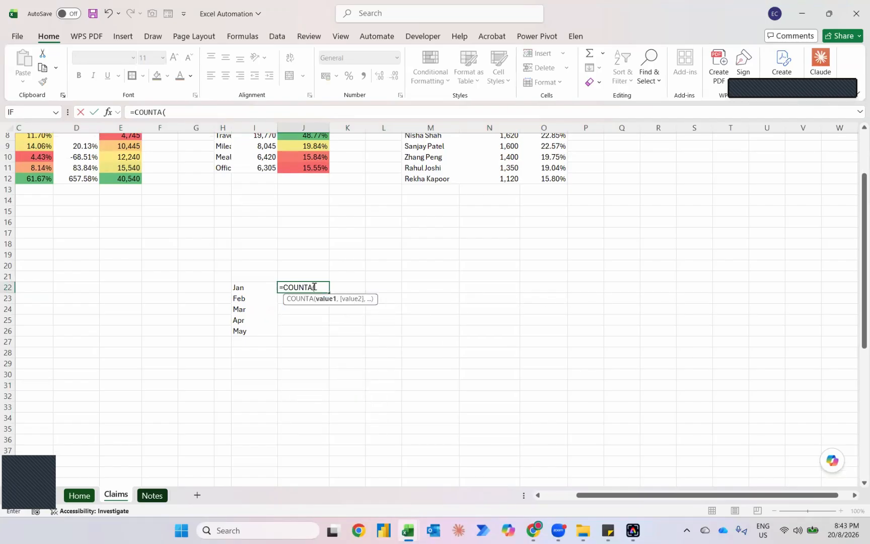
pyautogui.moveTo(249, 290); pyautogui.dragTo(249, 464)
pyautogui.press('Return')
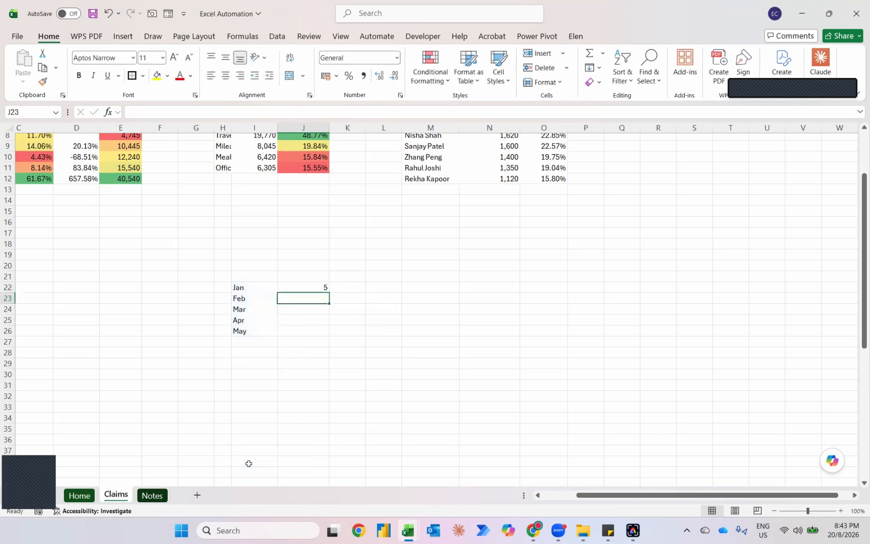
# - Try to wrap the COUNTA formula in J22 in a MATCH function with I22:I38 as its lookup array
pyautogui.press('Up')
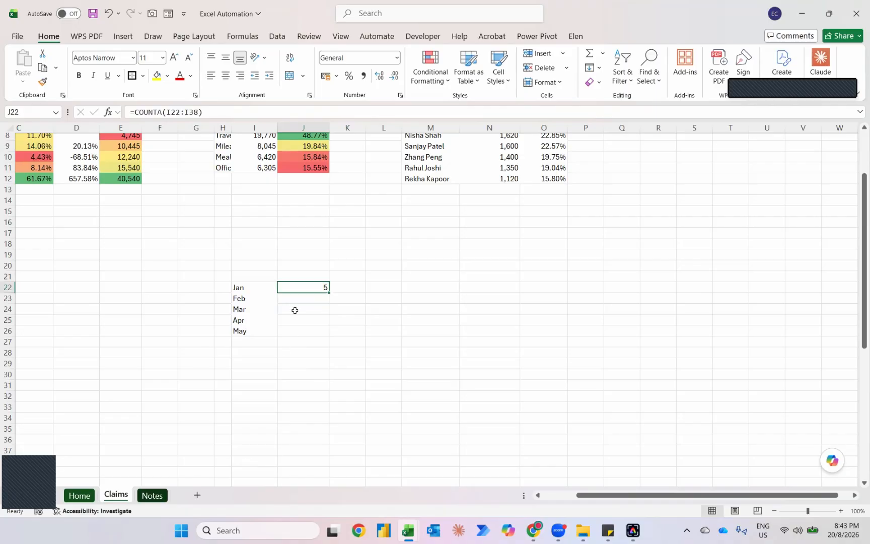
pyautogui.click(135, 115)
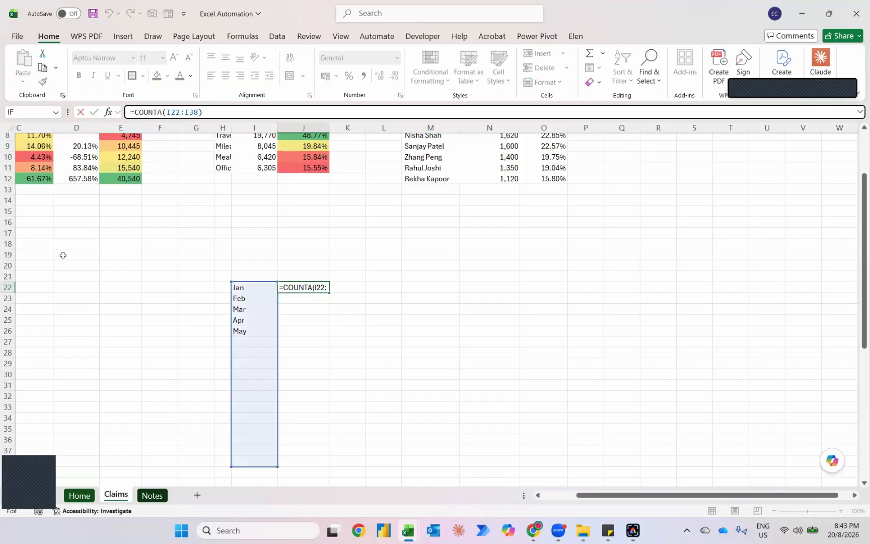
pyautogui.write('Matc')
pyautogui.press('Tab')
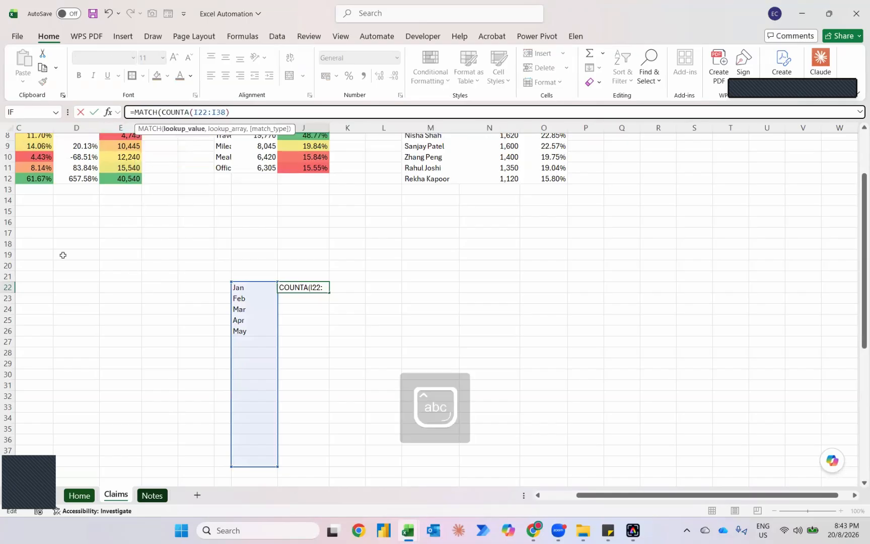
pyautogui.click(237, 115)
pyautogui.write(',')
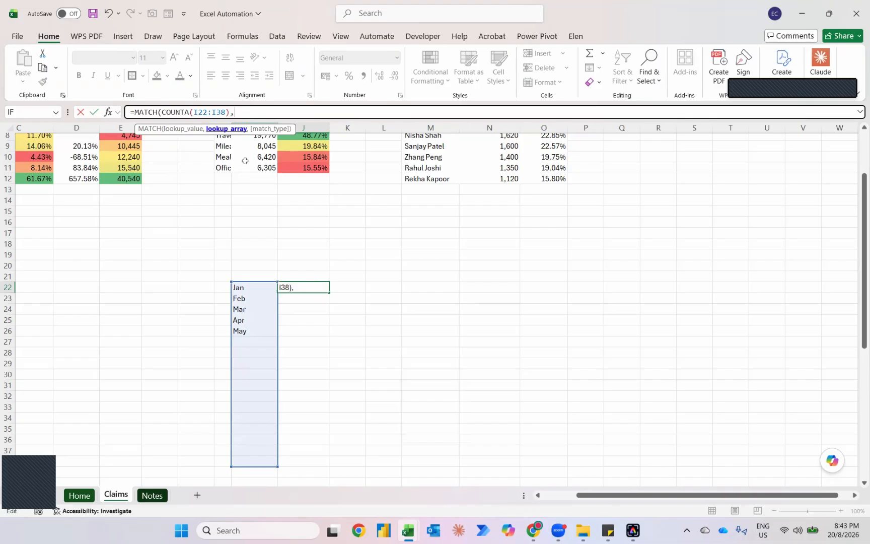
pyautogui.moveTo(252, 287); pyautogui.dragTo(244, 458)
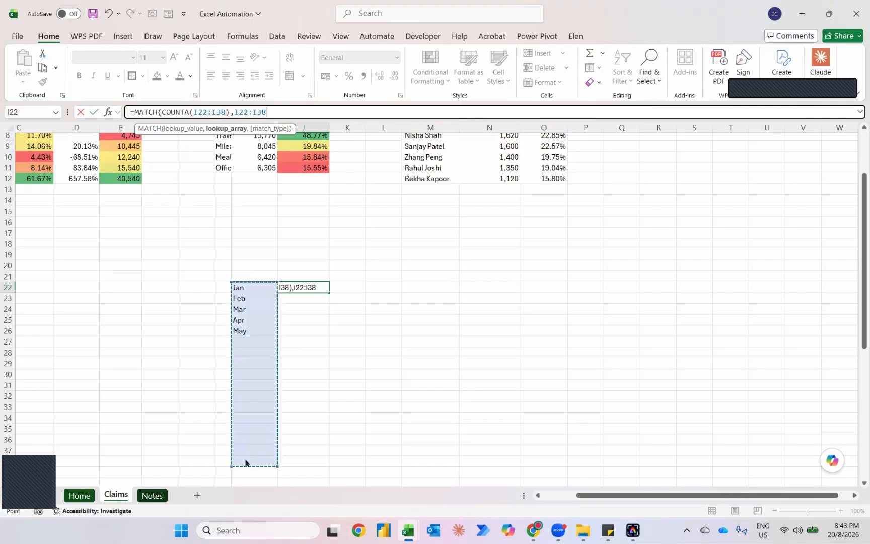
pyautogui.click(159, 112)
pyautogui.press('Right')
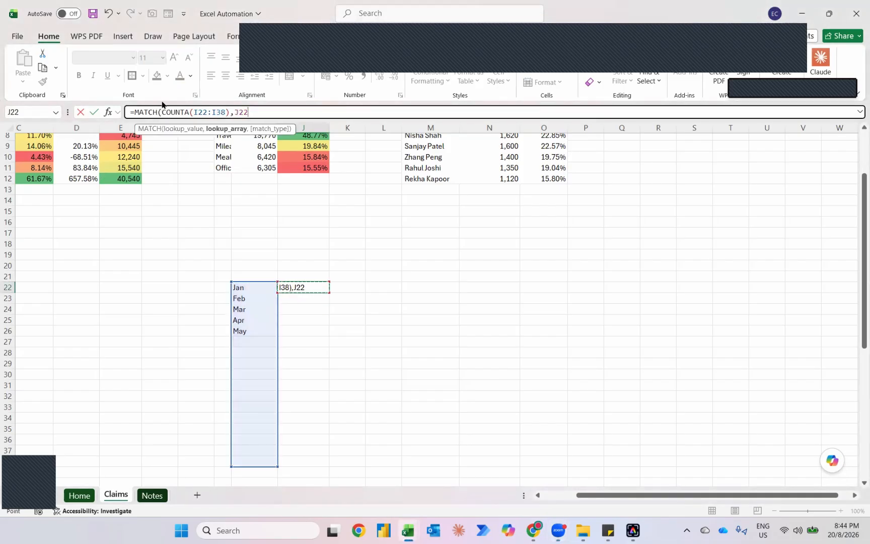
pyautogui.press('BackSpace')
pyautogui.press('BackSpace')
pyautogui.press('BackSpace')
pyautogui.press('BackSpace')
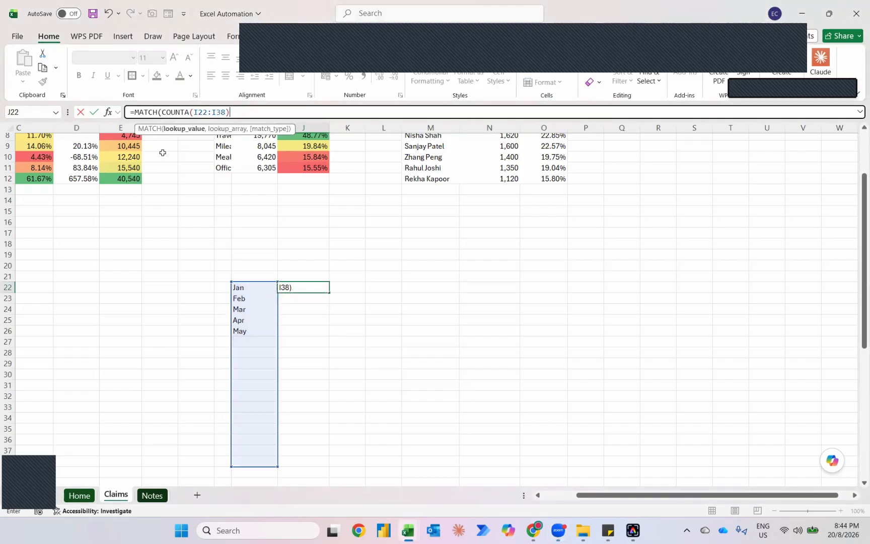
# - Replace MATCH with INDEX around the COUNTA function in J22 and close the outer bracket
pyautogui.click(161, 112)
pyautogui.doubleClick(163, 112)
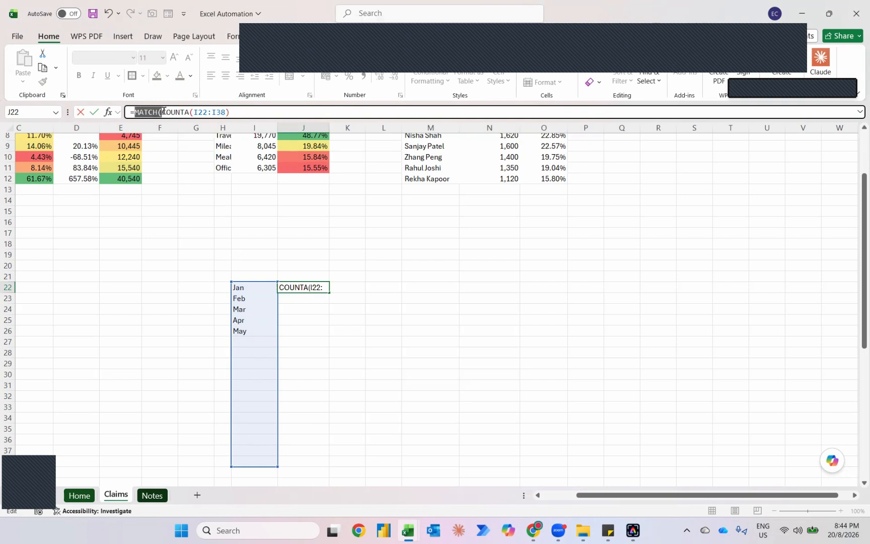
pyautogui.write('INDEX(')
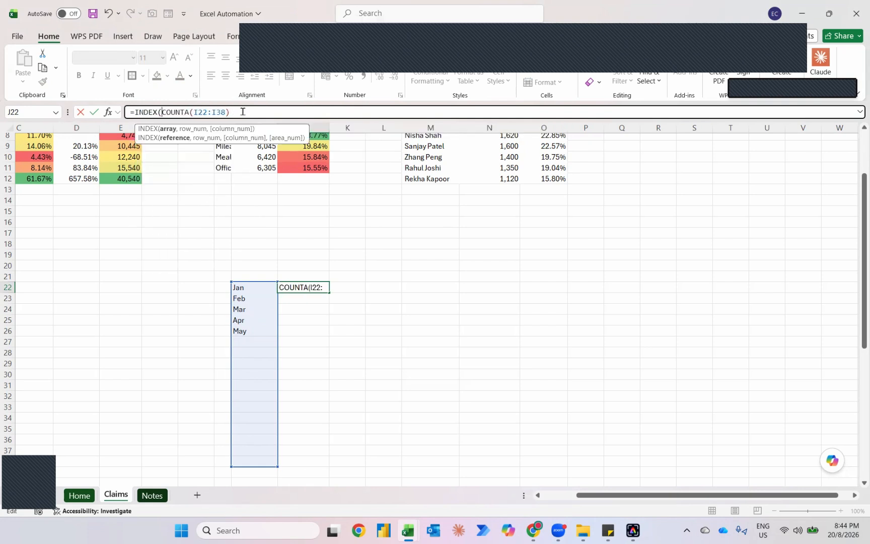
pyautogui.click(244, 111)
pyautogui.write(')')
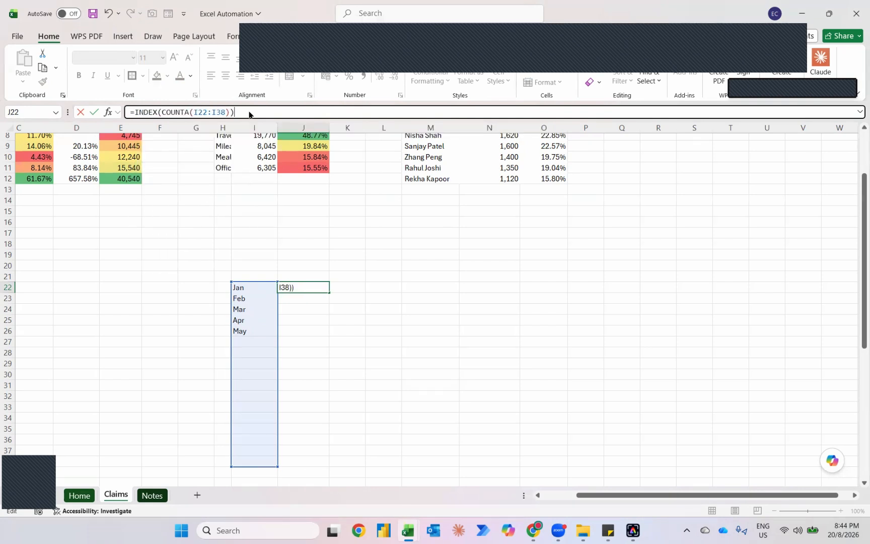
pyautogui.press('Return')
pyautogui.click(506, 287)
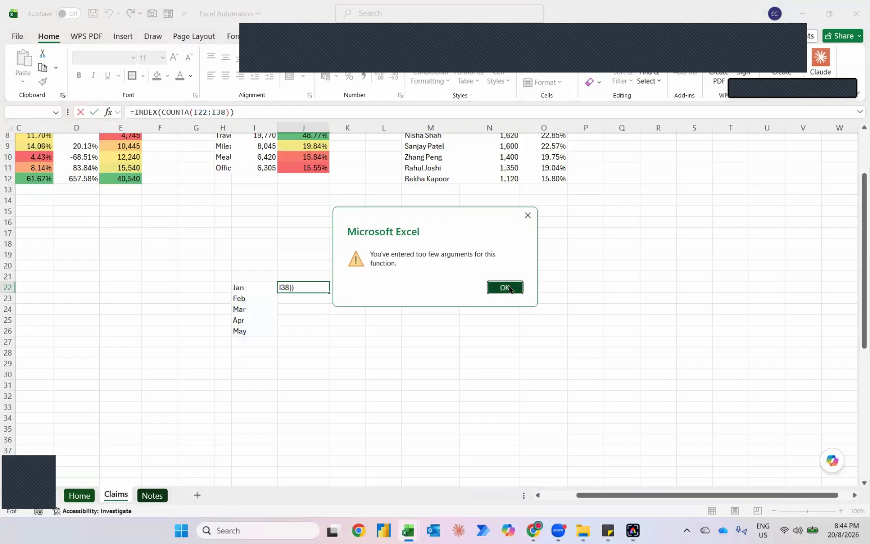
# - Add I22:I38 as the INDEX array so J22 reads =INDEX(I22:I38,COUNTA(I22:I38)), returning the latest month
pyautogui.click(243, 112)
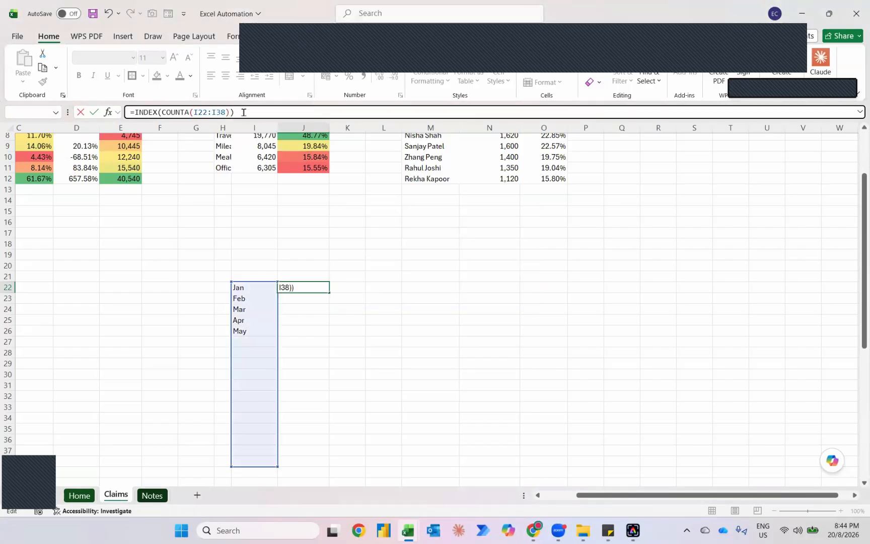
pyautogui.click(166, 112)
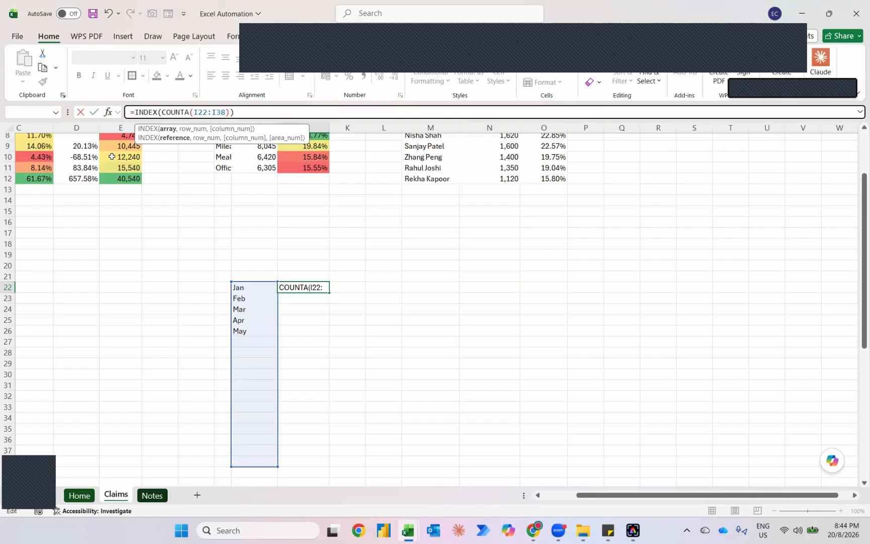
pyautogui.moveTo(256, 290); pyautogui.dragTo(254, 466)
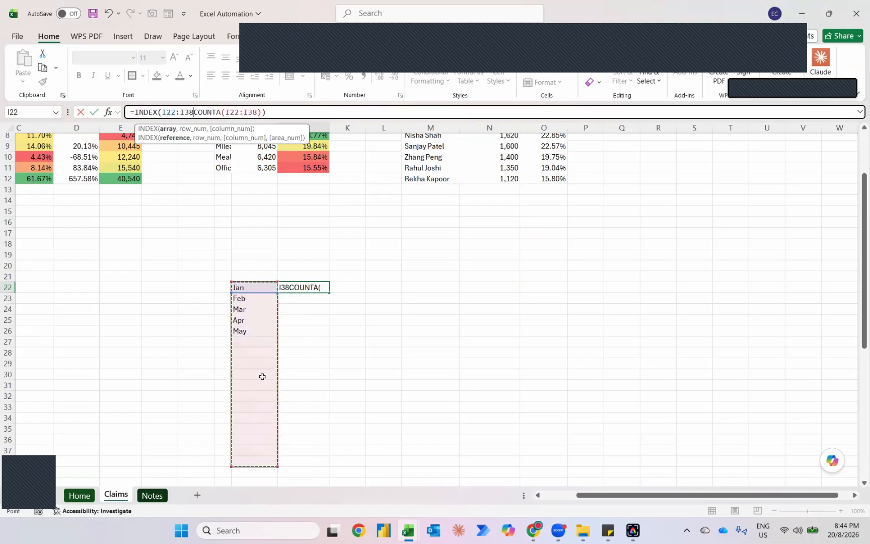
pyautogui.write(',')
pyautogui.press('Return')
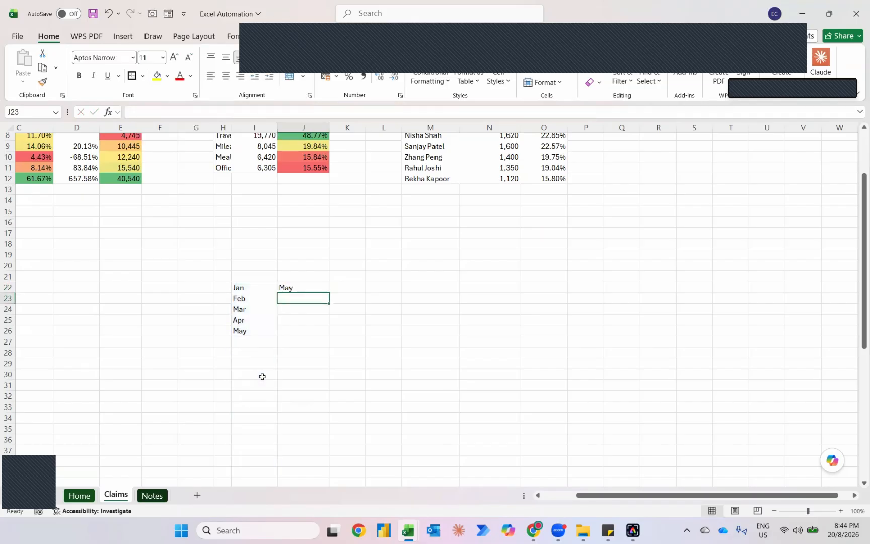
# - Open the INDEX formula in J22 for editing
pyautogui.press('Up')
pyautogui.scroll(2, 261, 345)
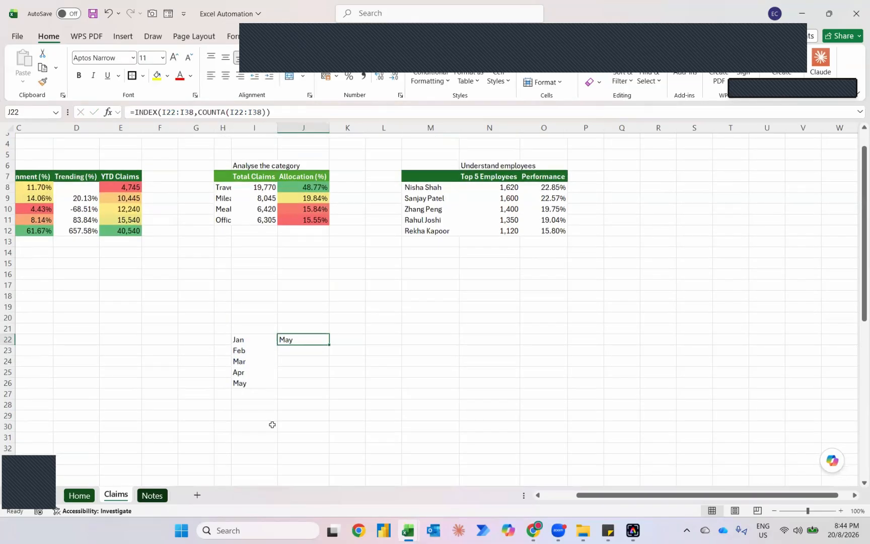
pyautogui.scroll(1, 272, 424)
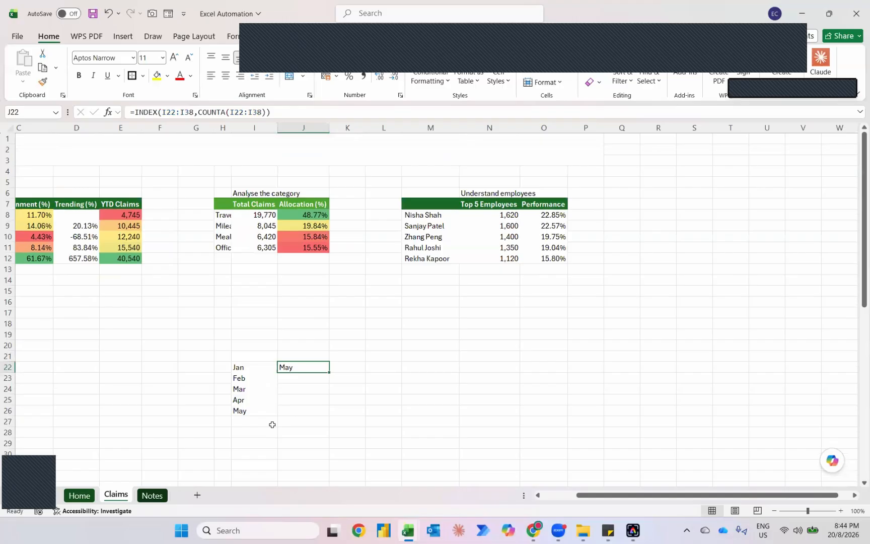
pyautogui.press('F2')
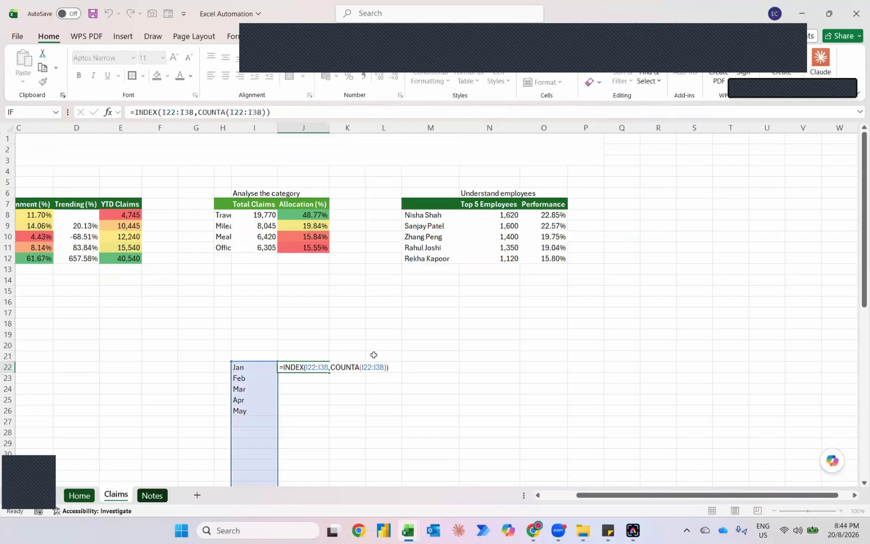
# - Enter the formula ="Claims Report as of "&J22 as the report title in the merged cell A1 of the Claims sheet
pyautogui.press('Escape')
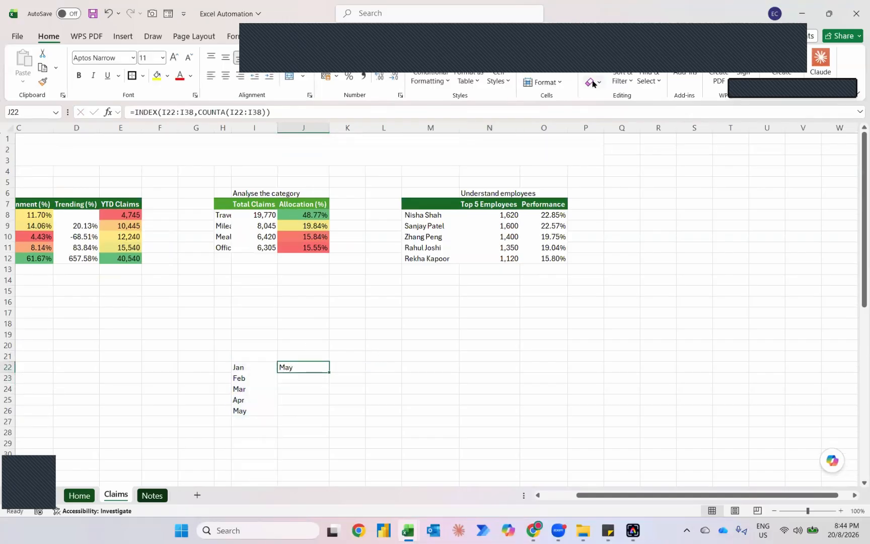
pyautogui.click(785, 45)
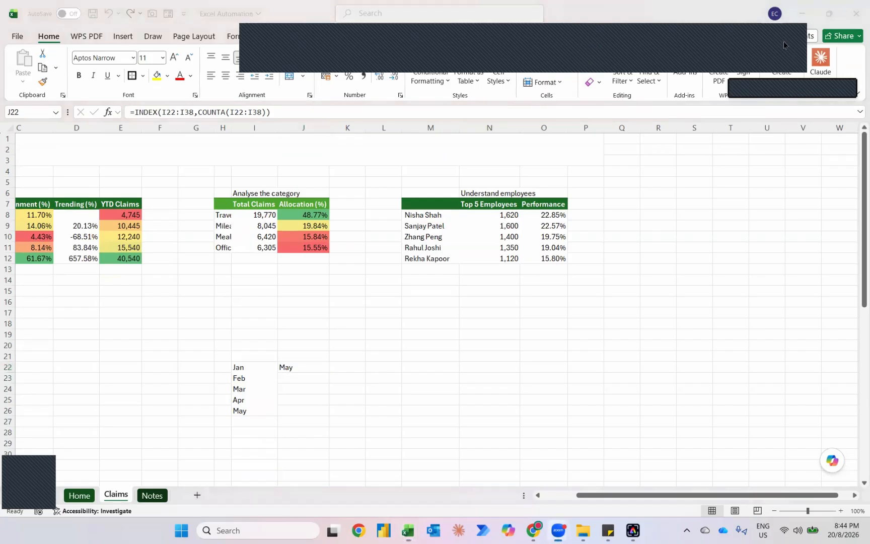
pyautogui.click(395, 143)
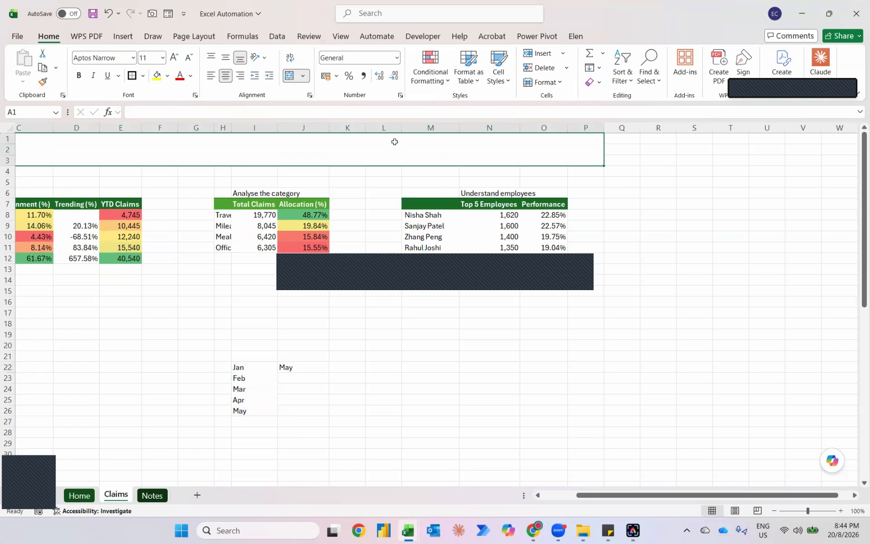
pyautogui.write('=')
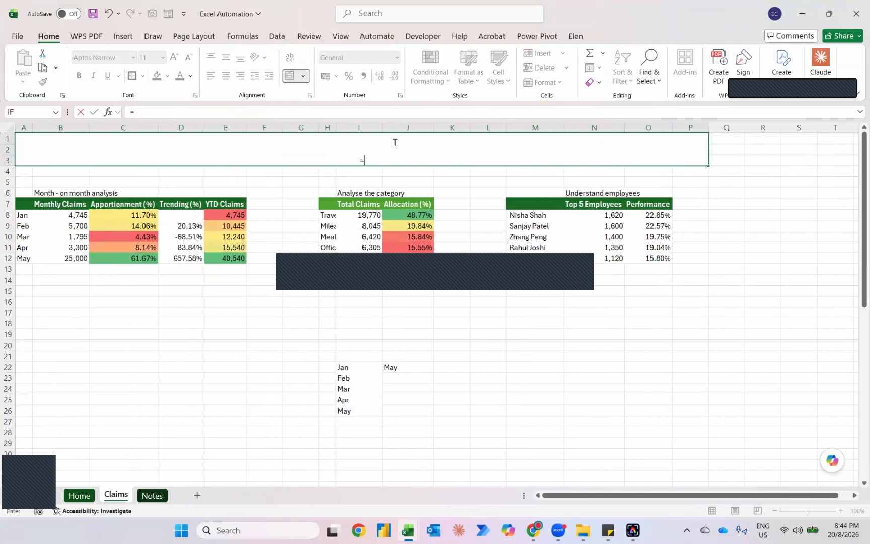
pyautogui.write('"C')
pyautogui.press('BackSpace')
pyautogui.write('"')
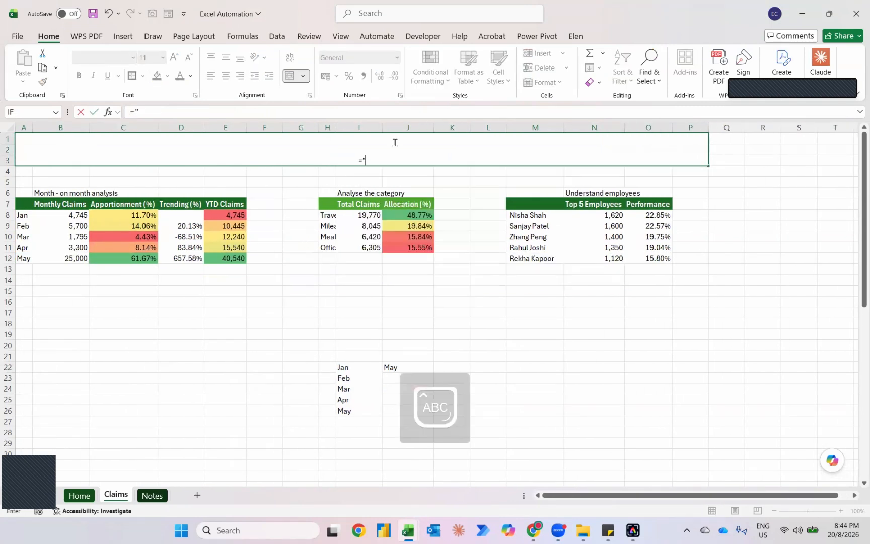
pyautogui.write('Claims Report as of')
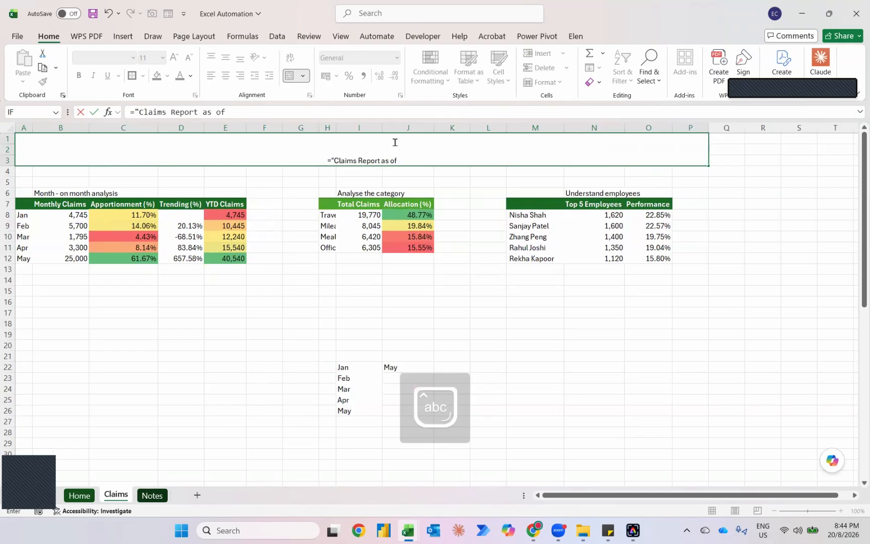
pyautogui.click(401, 367)
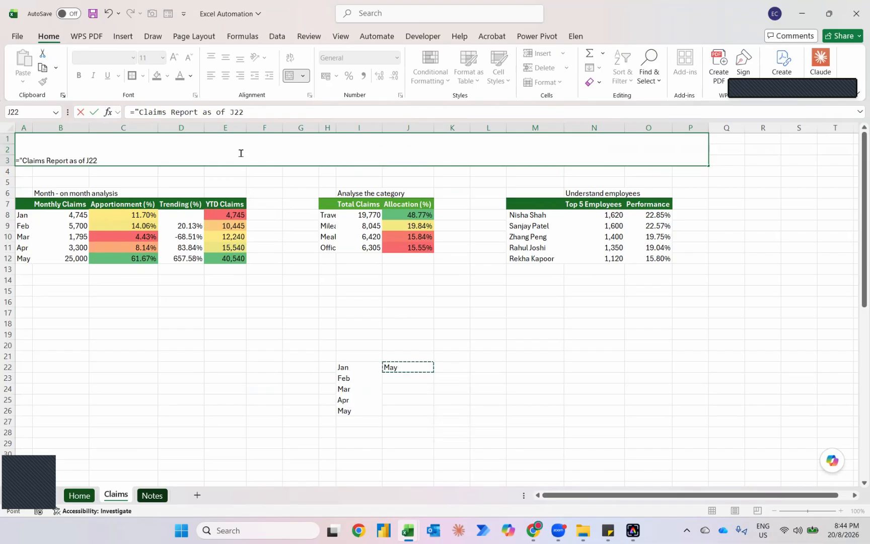
pyautogui.click(229, 113)
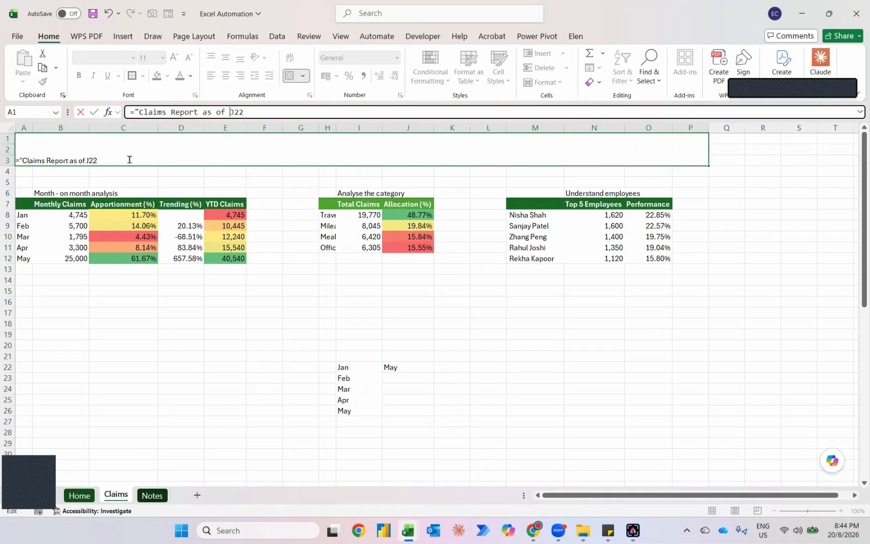
pyautogui.write('&')
pyautogui.press('Left')
pyautogui.write('"')
pyautogui.press('Return')
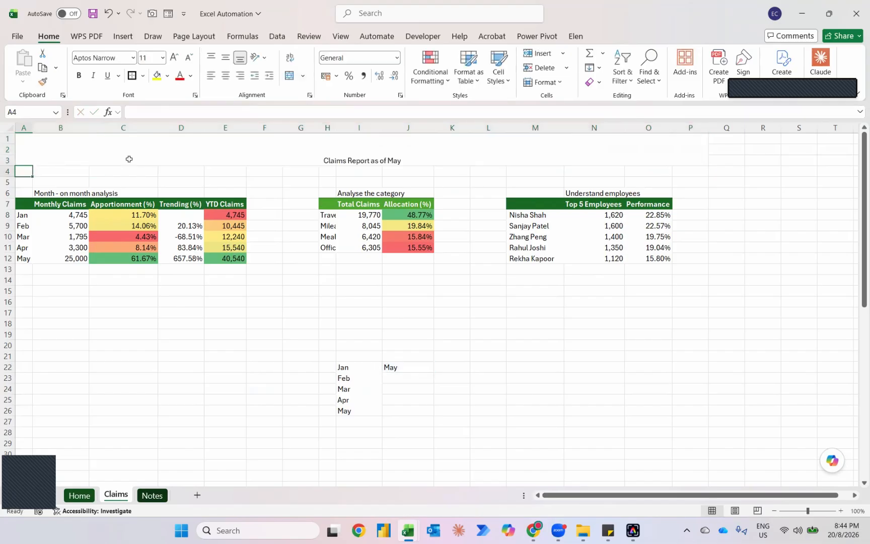
# - Format the title in A1 as middle-aligned, size 30 and bold
pyautogui.click(129, 159)
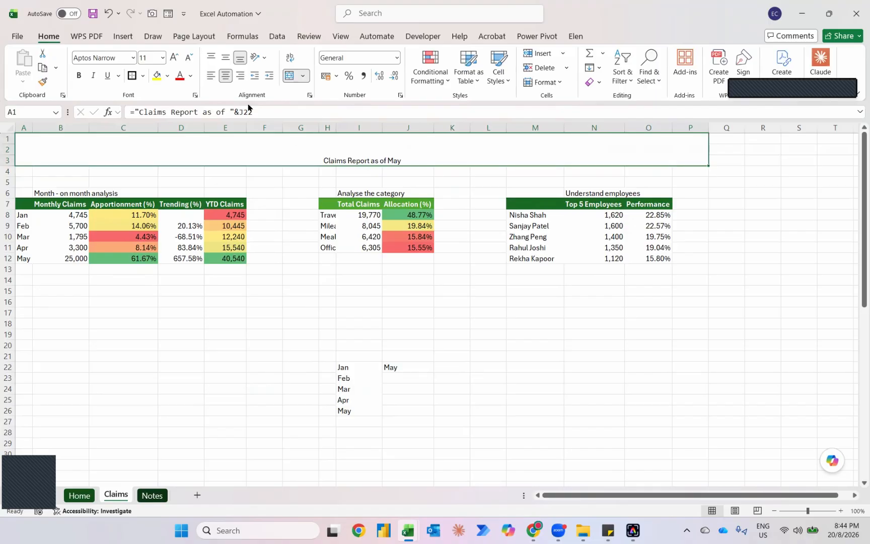
pyautogui.click(226, 57)
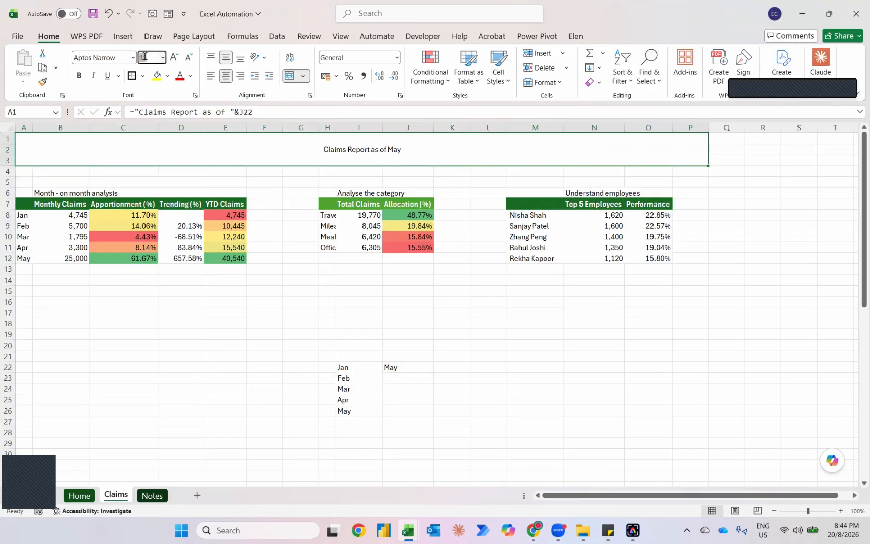
pyautogui.write('36')
pyautogui.press('Return')
pyautogui.hotkey('ctrl', 'b')
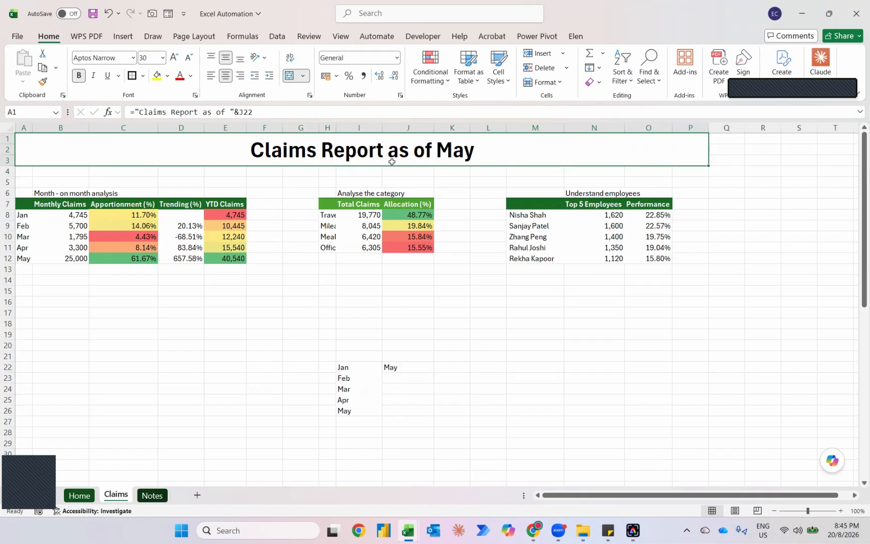
# - In File Explorer, move the February to May 2023 files (002 to 005) out of the Claims subfolder into the Claims Report folder
pyautogui.hotkey('alt', 'Tab')
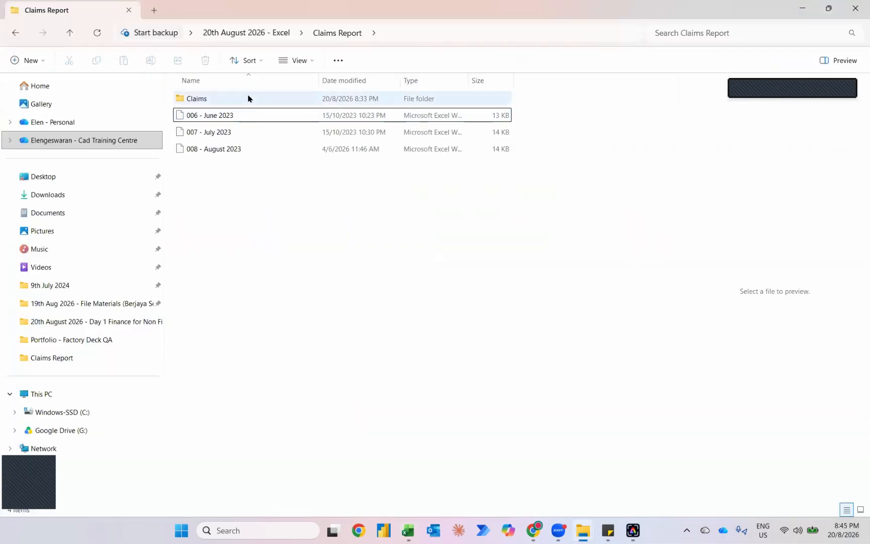
pyautogui.doubleClick(248, 99)
pyautogui.moveTo(238, 175); pyautogui.dragTo(327, 35)
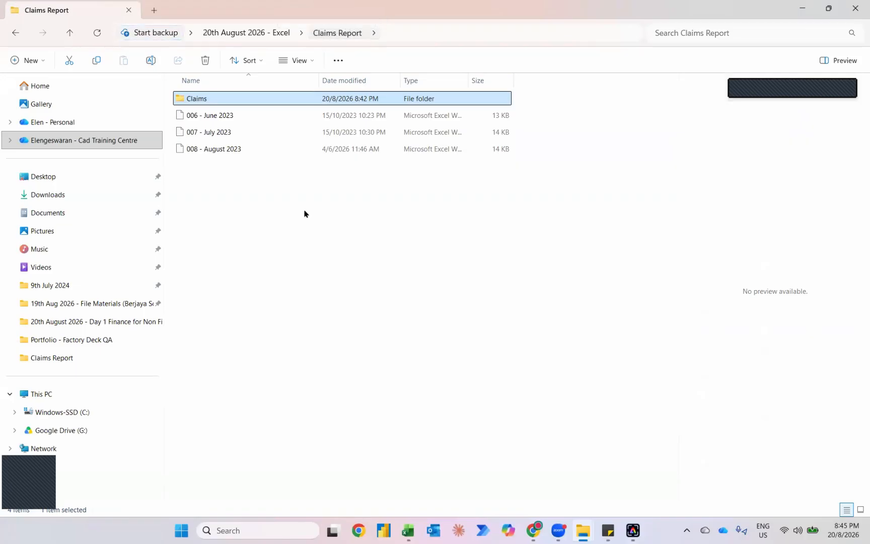
pyautogui.hotkey('alt', 'Up')
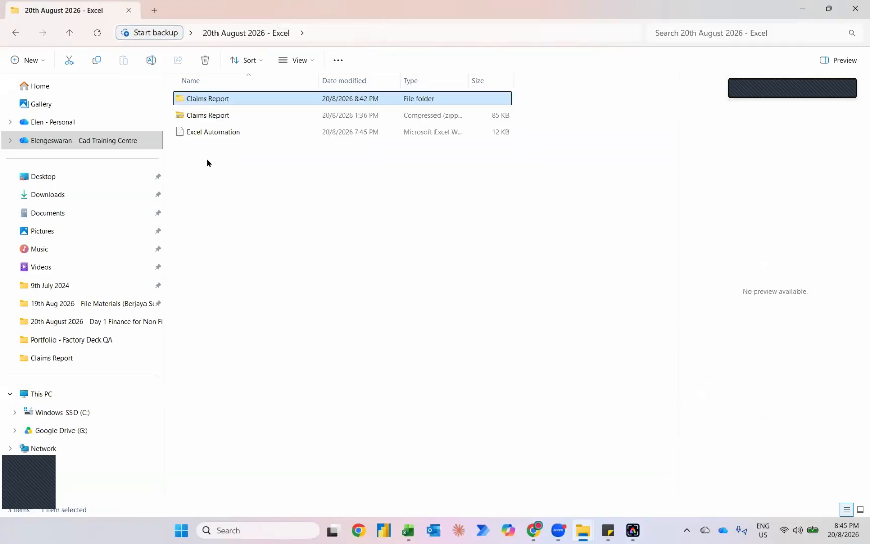
pyautogui.doubleClick(208, 100)
pyautogui.doubleClick(206, 98)
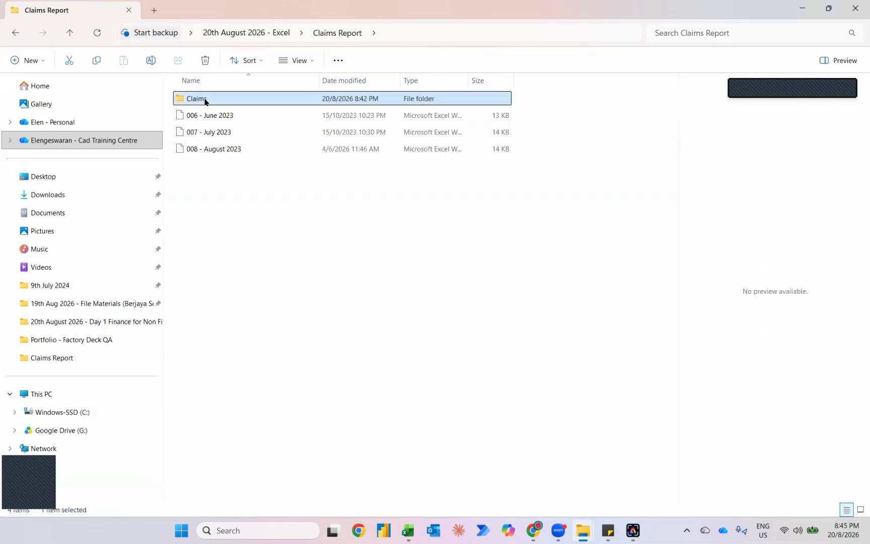
pyautogui.moveTo(252, 178); pyautogui.dragTo(335, 35)
pyautogui.click(336, 34)
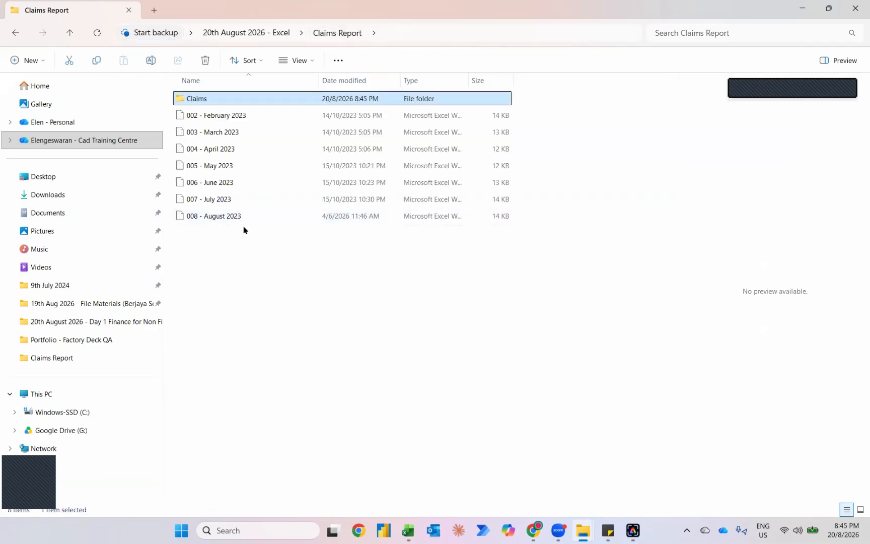
# - Switch back to the Excel Automation workbook and refresh the expense category pivot table
pyautogui.hotkey('alt', 'Tab')
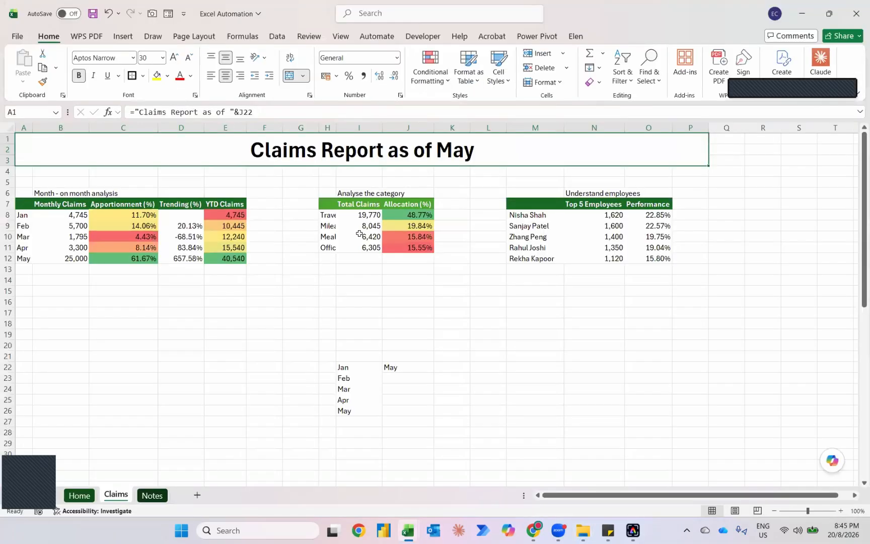
pyautogui.rightClick(359, 234)
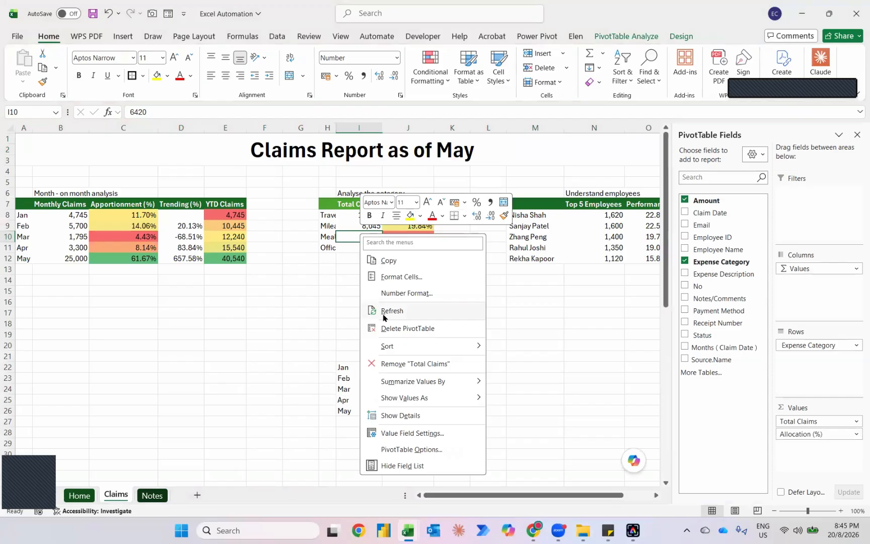
pyautogui.click(388, 310)
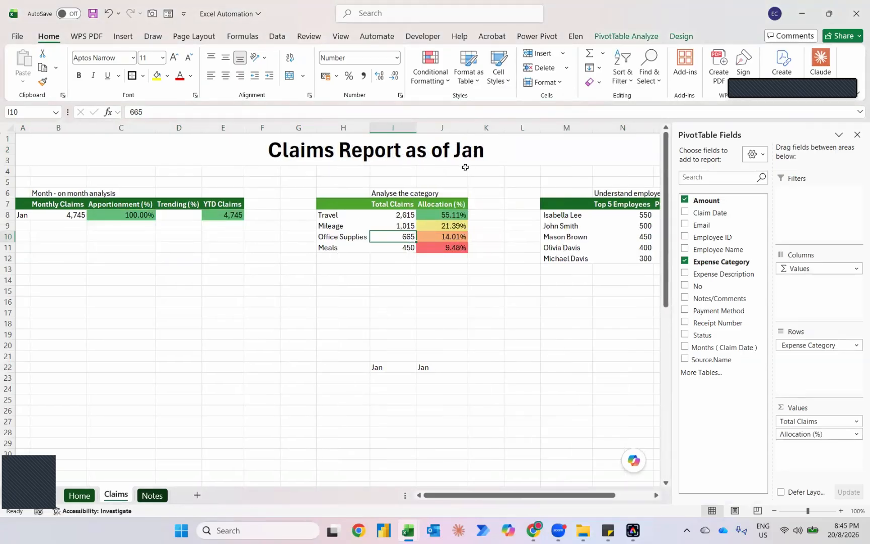
# - Extend the title formula in A1 to ="Claims Report as of "&J22&" FY2023"
pyautogui.click(431, 157)
pyautogui.click(284, 109)
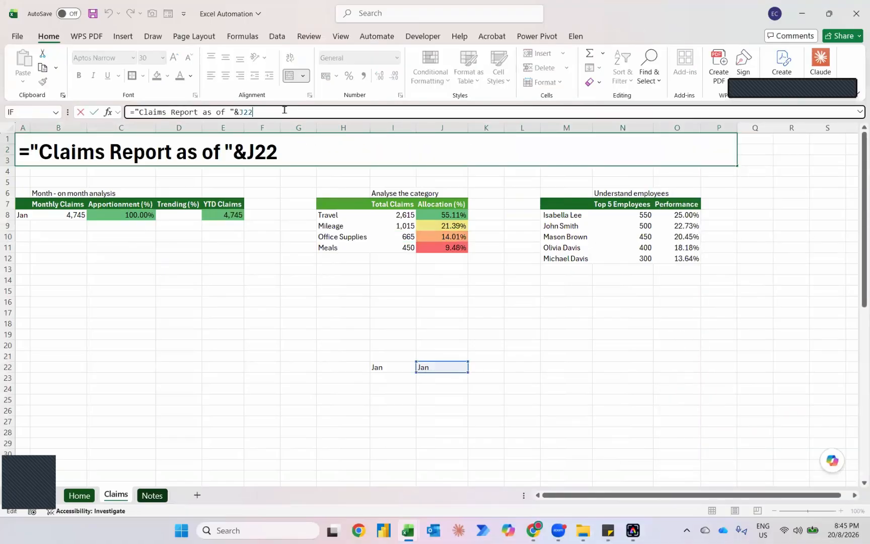
pyautogui.write('&')
pyautogui.write('" F')
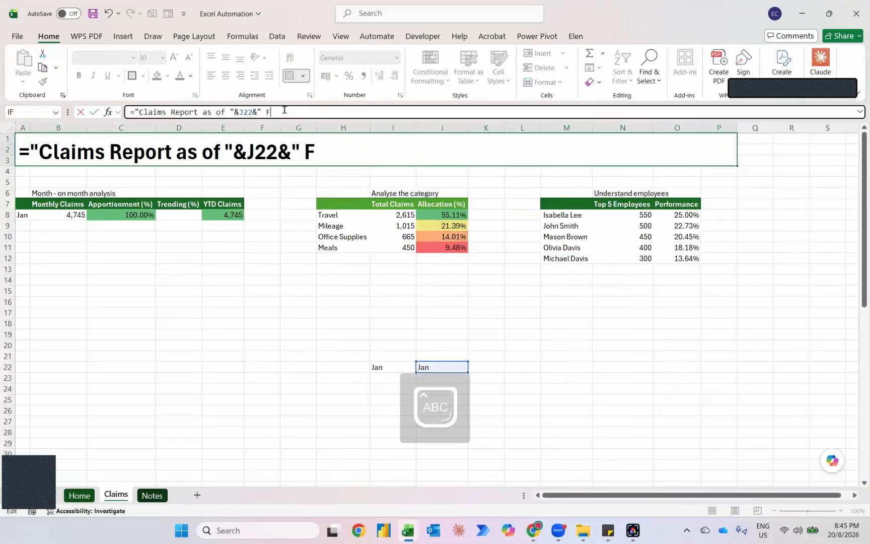
pyautogui.write('Y2023"')
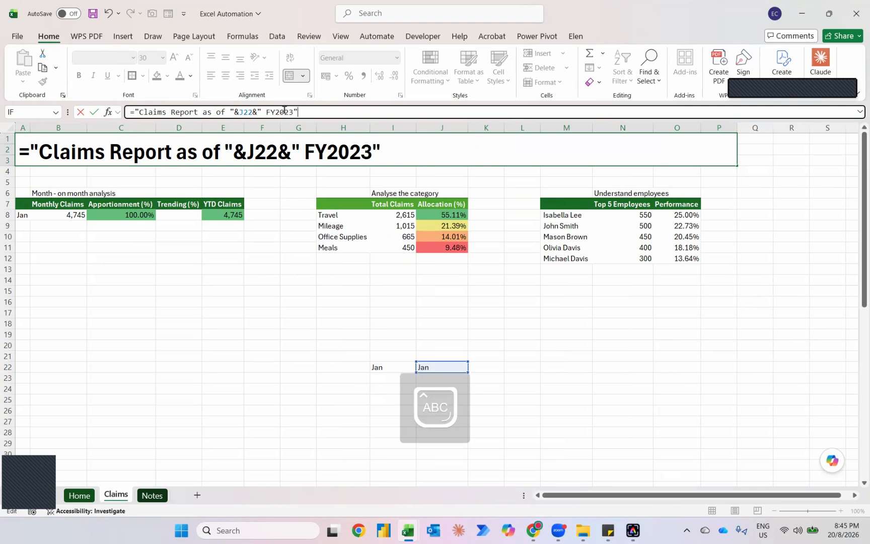
pyautogui.press('Return')
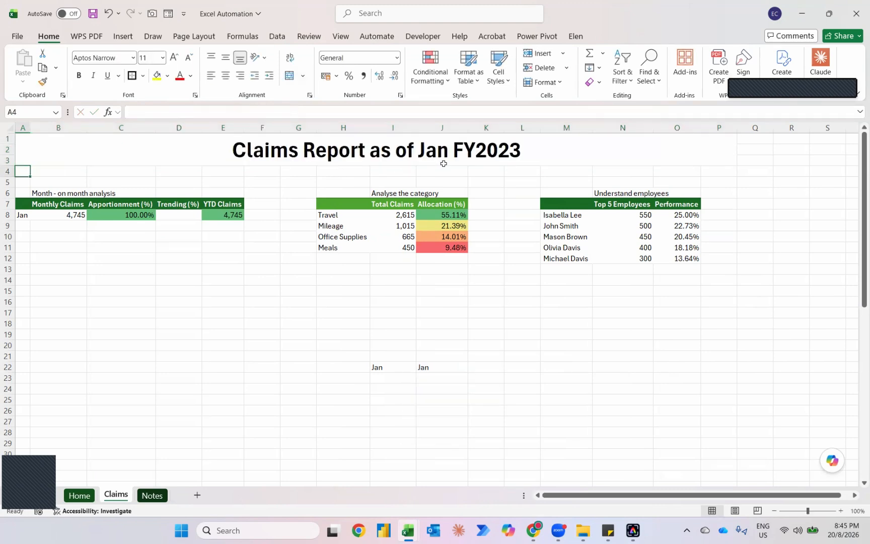
# - Move the file 002 - February 2023 into the Claims folder in File Explorer and refresh the month-on-month pivot table in Excel
pyautogui.hotkey('alt', 'Tab')
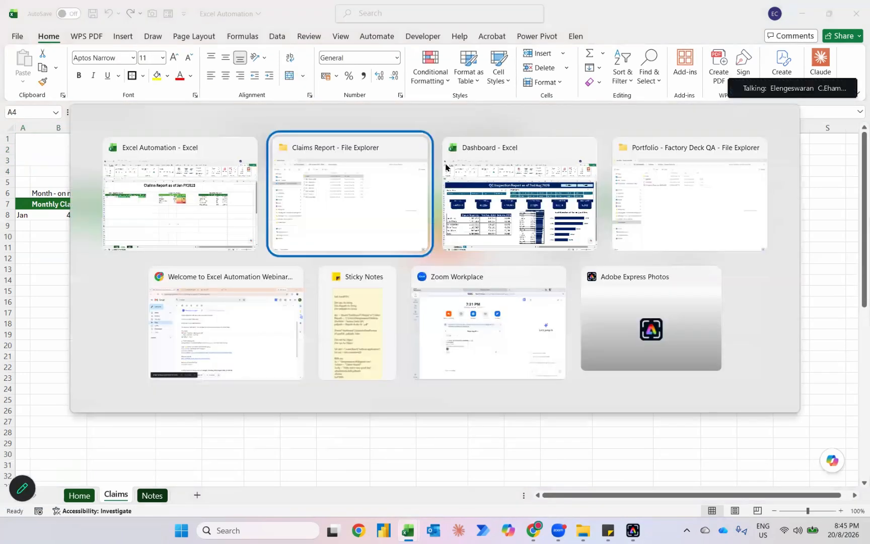
pyautogui.click(240, 120)
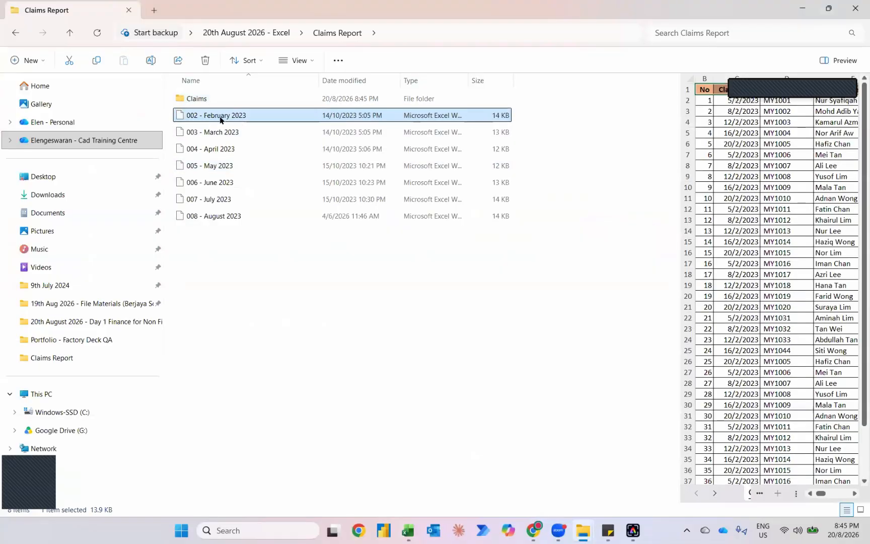
pyautogui.moveTo(227, 120); pyautogui.dragTo(233, 105)
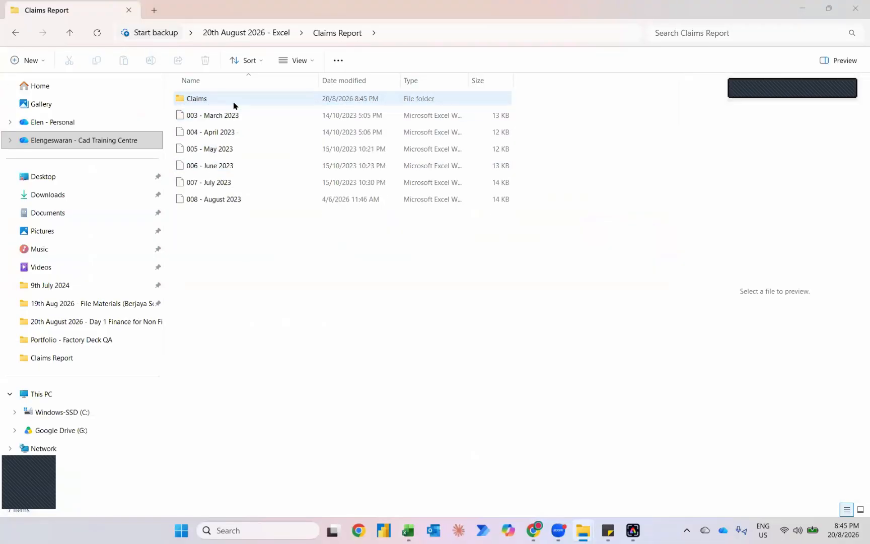
pyautogui.hotkey('alt', 'Tab')
pyautogui.rightClick(223, 214)
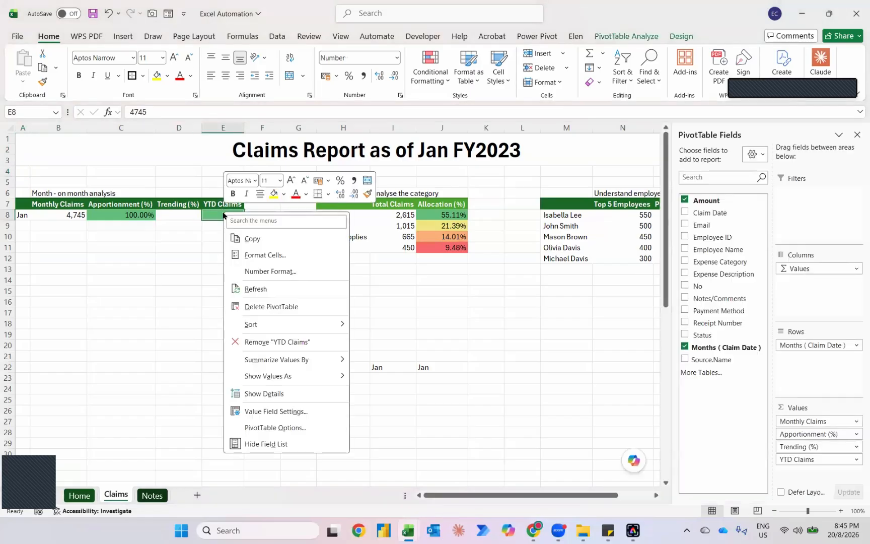
pyautogui.click(256, 289)
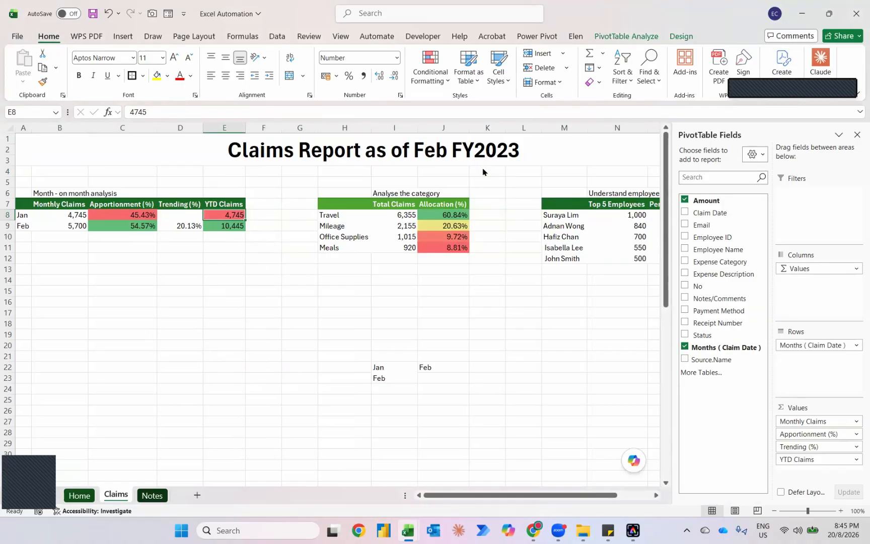
# - Move the file 003 - March 2023 into the Claims folder in File Explorer and refresh the month-on-month pivot table in Excel
pyautogui.hotkey('alt', 'Tab')
pyautogui.click(205, 121)
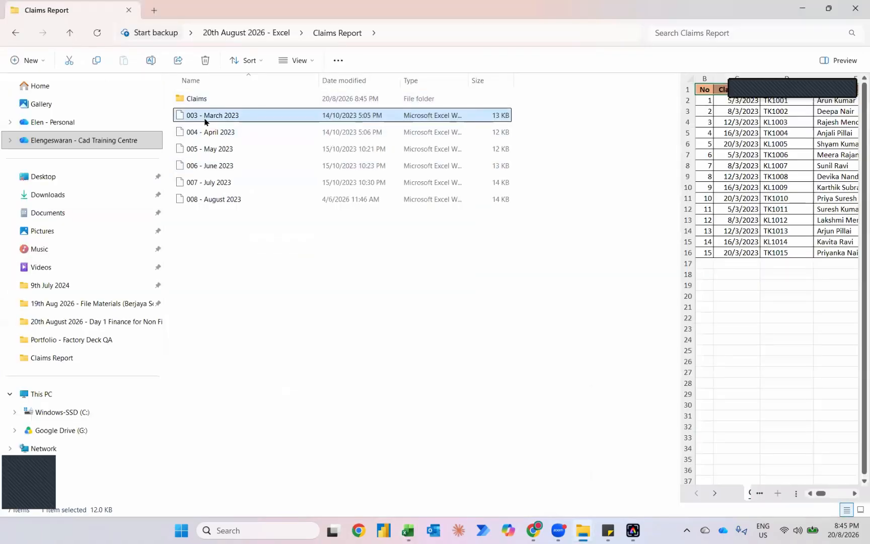
pyautogui.moveTo(191, 120); pyautogui.dragTo(211, 100)
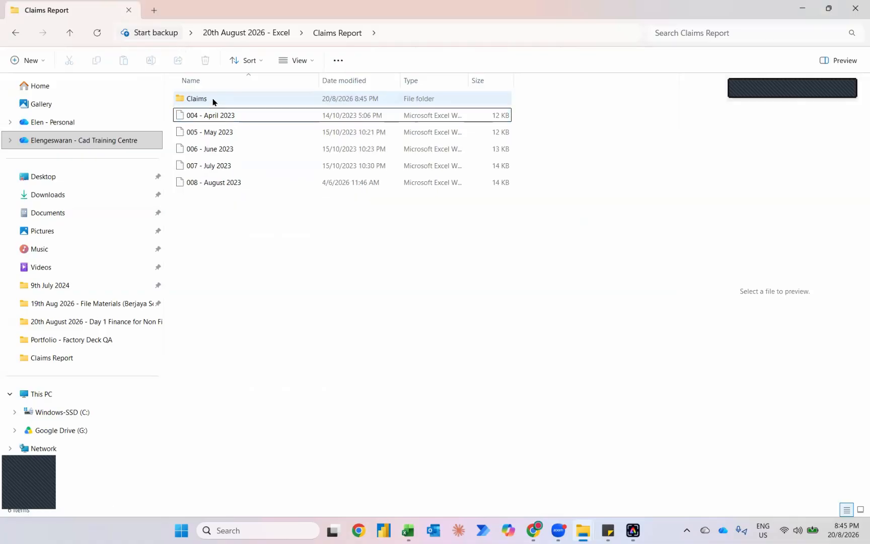
pyautogui.hotkey('alt', 'Tab')
pyautogui.rightClick(222, 215)
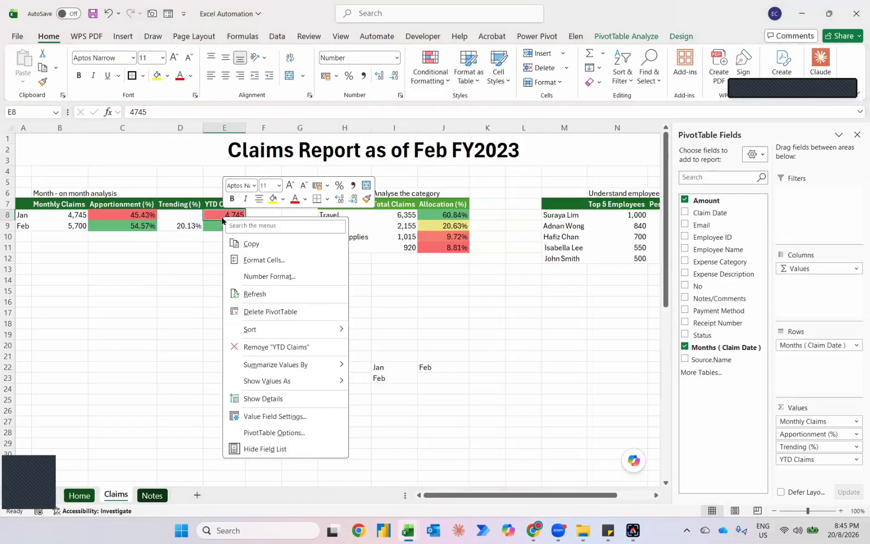
pyautogui.click(256, 295)
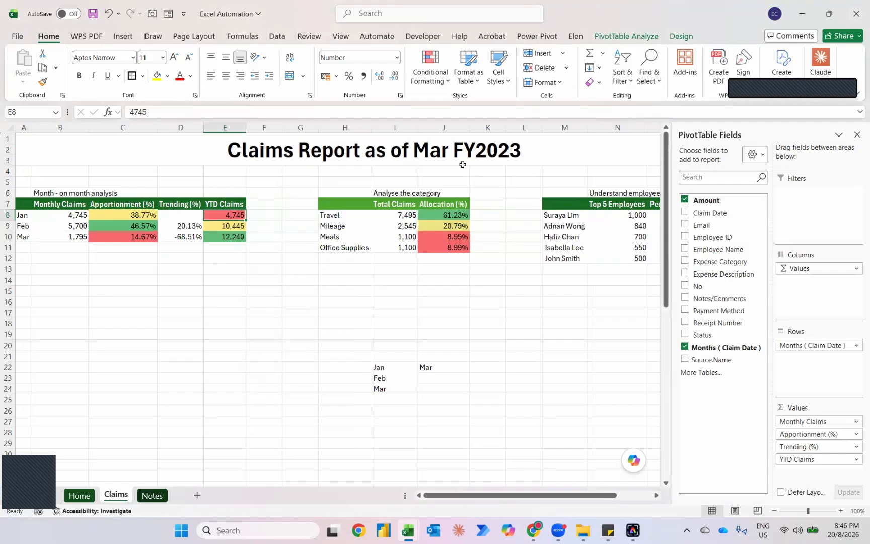
# - Switch to File Explorer and move the file 004 - April 2023 into the Claims folder
pyautogui.hotkey('alt', 'Tab')
pyautogui.click(218, 117)
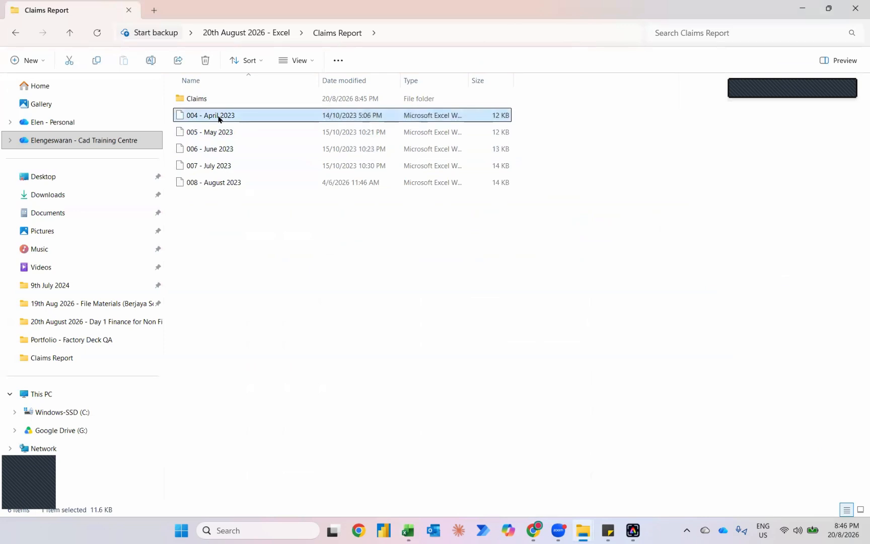
pyautogui.moveTo(218, 118); pyautogui.dragTo(223, 100)
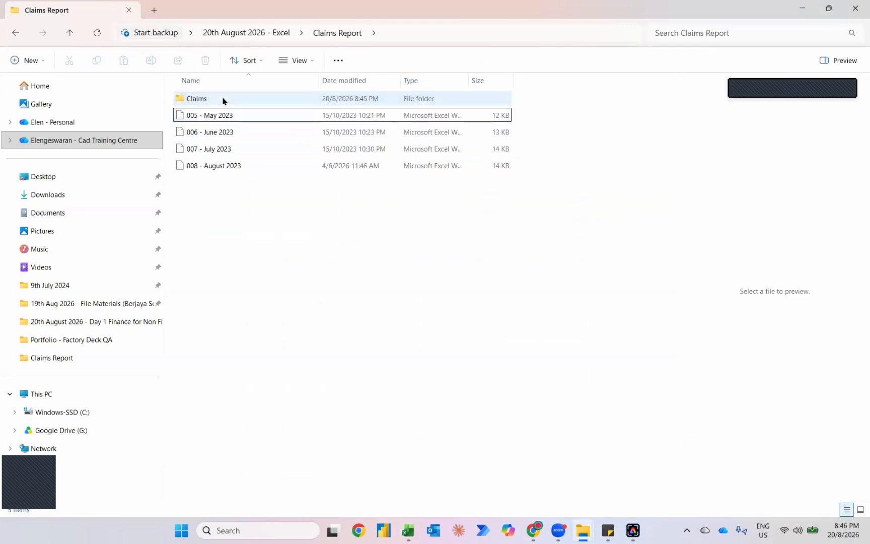
# - Switch to Excel and refresh the month-on-month pivot table with the April 2023 claims file included
pyautogui.hotkey('alt', 'Tab')
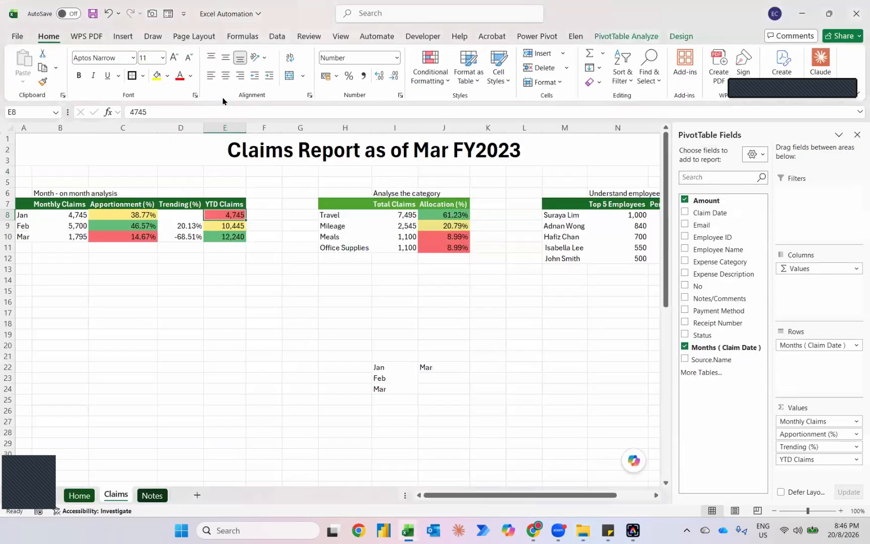
pyautogui.rightClick(219, 217)
pyautogui.click(262, 292)
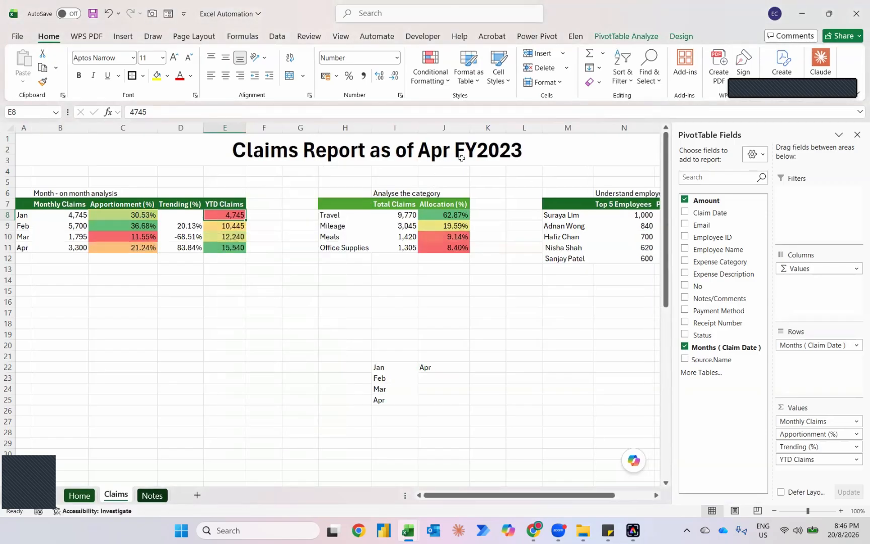
# - Hide the helper month list in cells H22:J29 by setting its font colour to white
pyautogui.moveTo(334, 366); pyautogui.dragTo(441, 439)
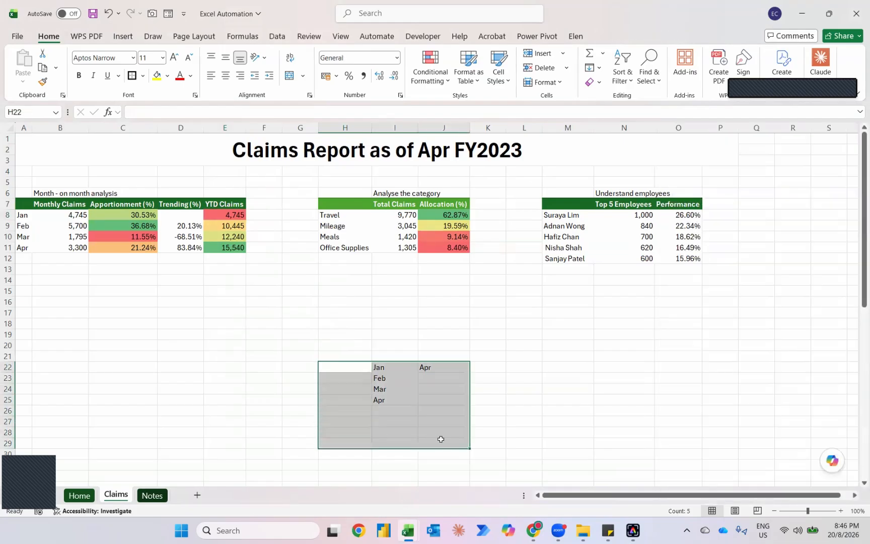
pyautogui.click(191, 75)
pyautogui.click(180, 150)
pyautogui.click(327, 334)
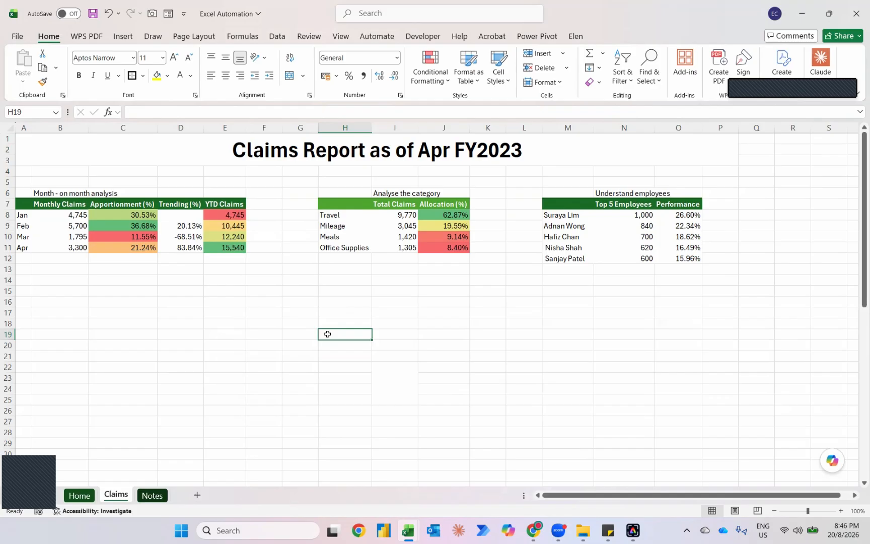
# - Switch to the Dashboard workbook and close it without saving its changes
pyautogui.hotkey('alt', 'Tab')
pyautogui.hotkey('alt', 'Tab')
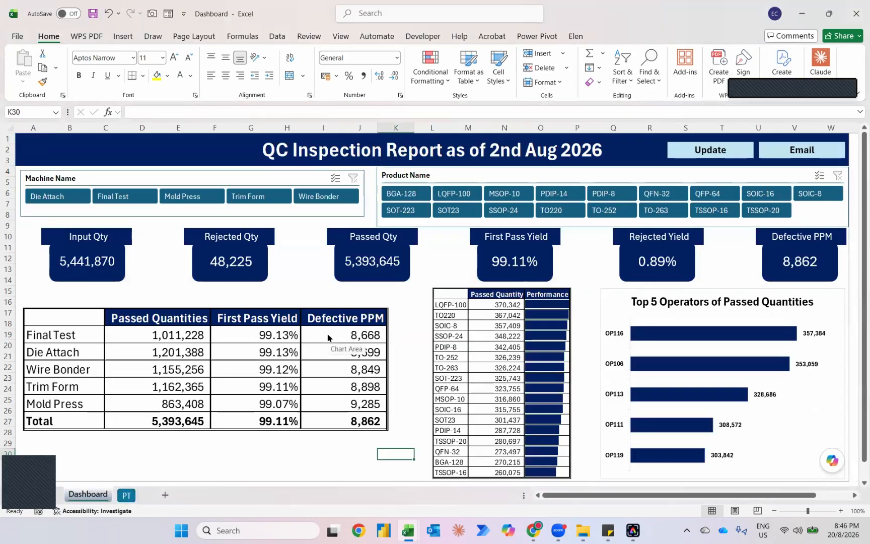
pyautogui.hotkey('ctrl', 'w')
pyautogui.click(472, 347)
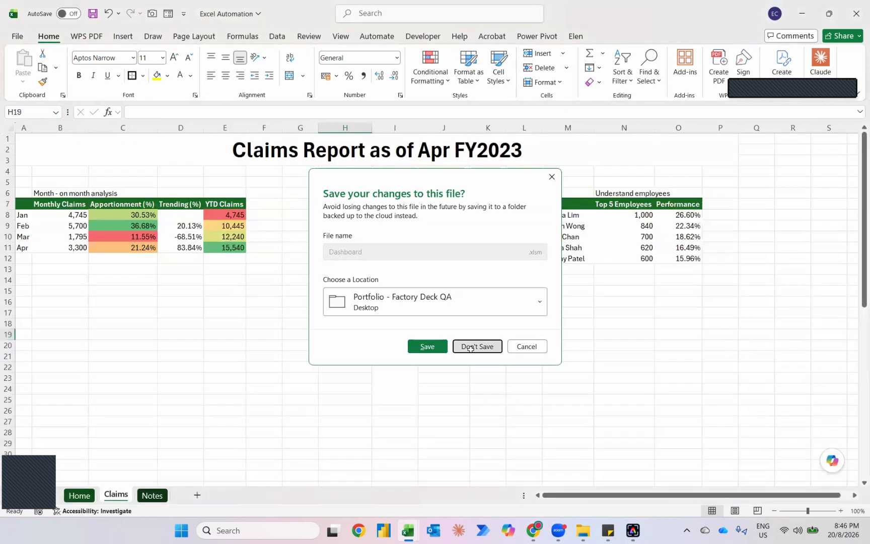
# - Examine the Main Tabs list in the Customize Ribbon options to check whether the Developer tab is enabled
pyautogui.click(421, 36)
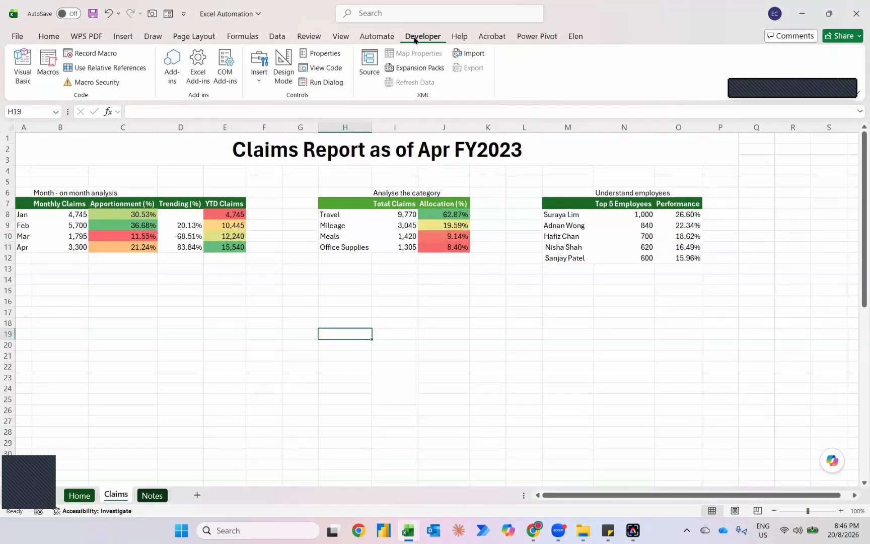
pyautogui.click(16, 36)
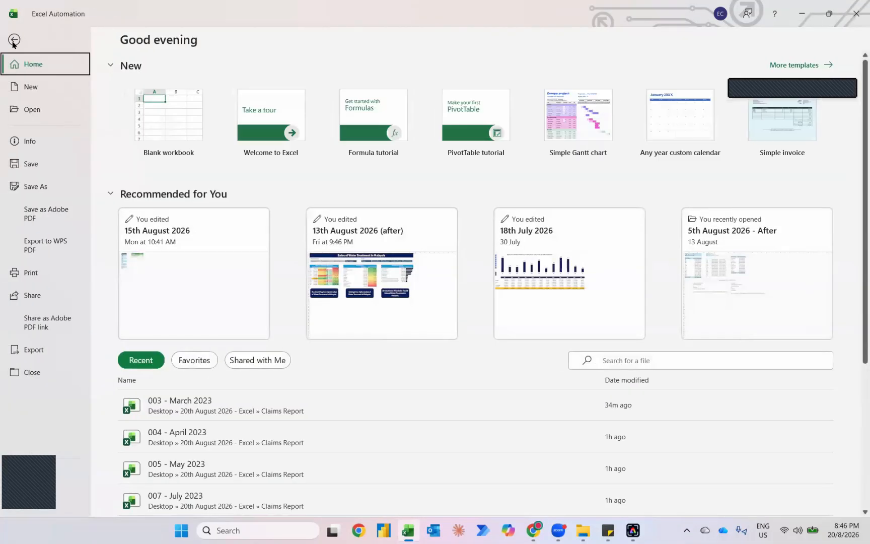
pyautogui.click(49, 500)
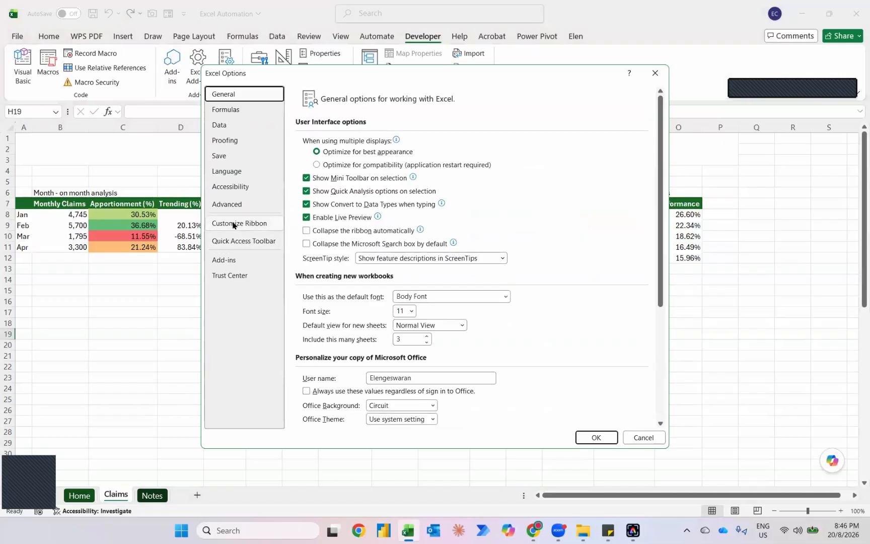
pyautogui.click(233, 225)
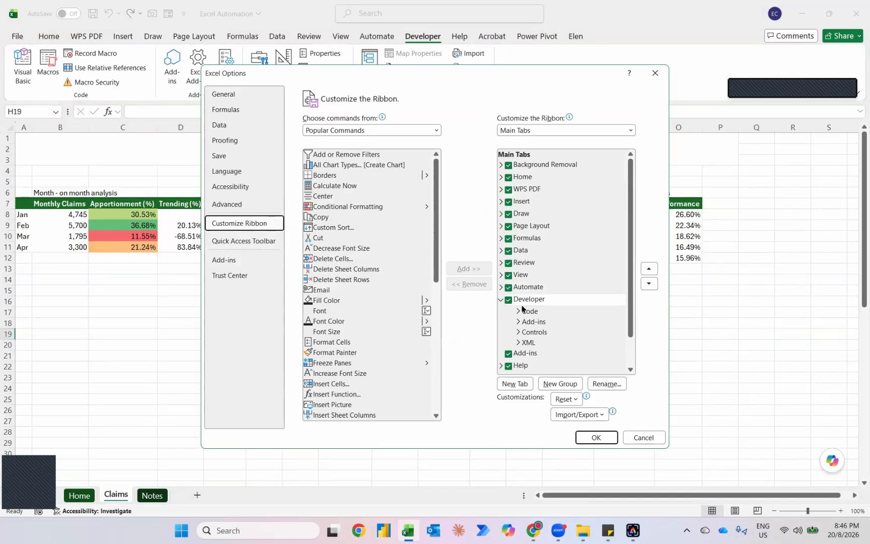
pyautogui.click(593, 438)
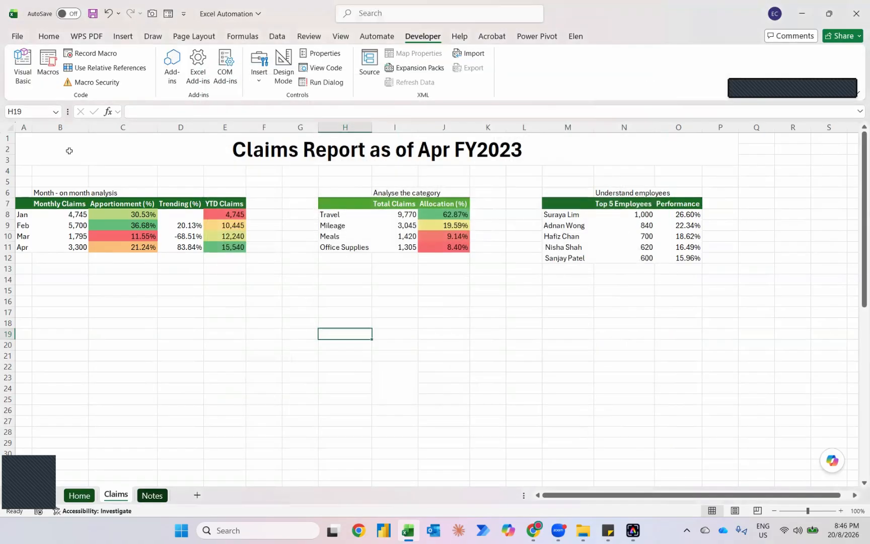
pyautogui.click(17, 36)
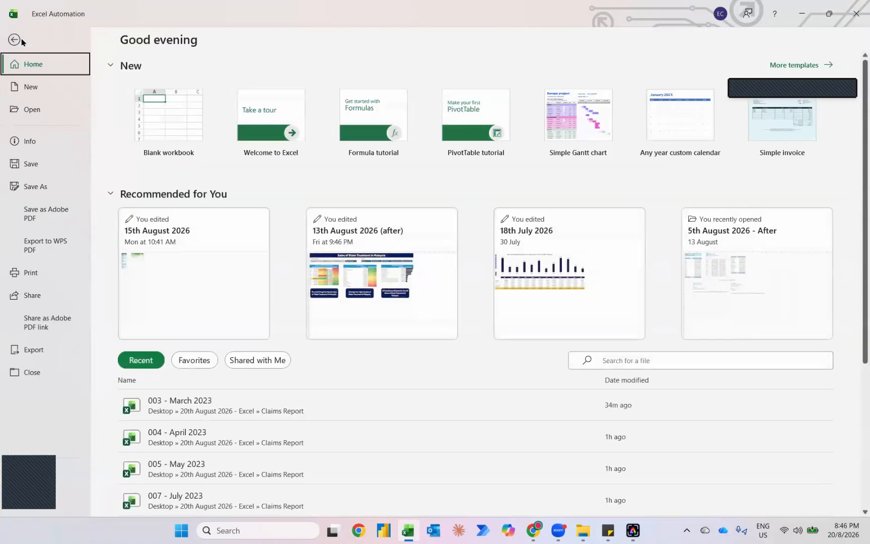
pyautogui.click(63, 495)
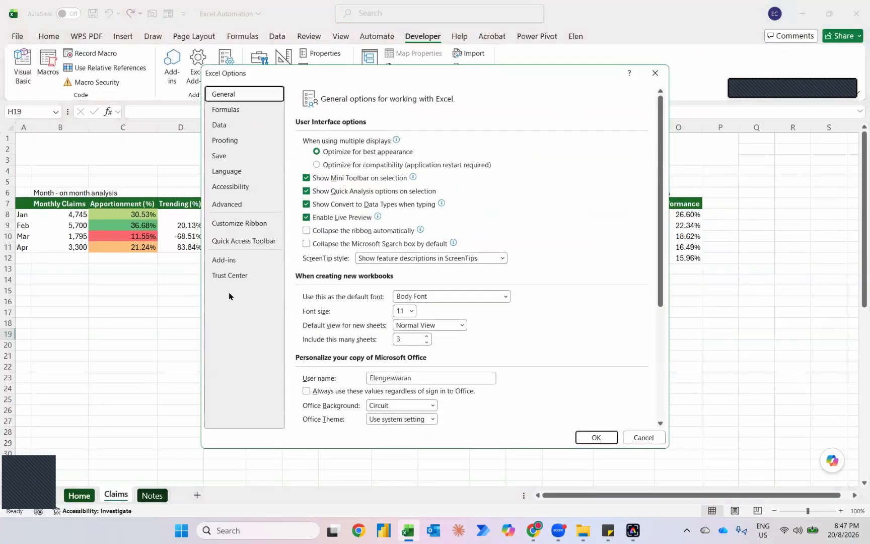
pyautogui.click(243, 228)
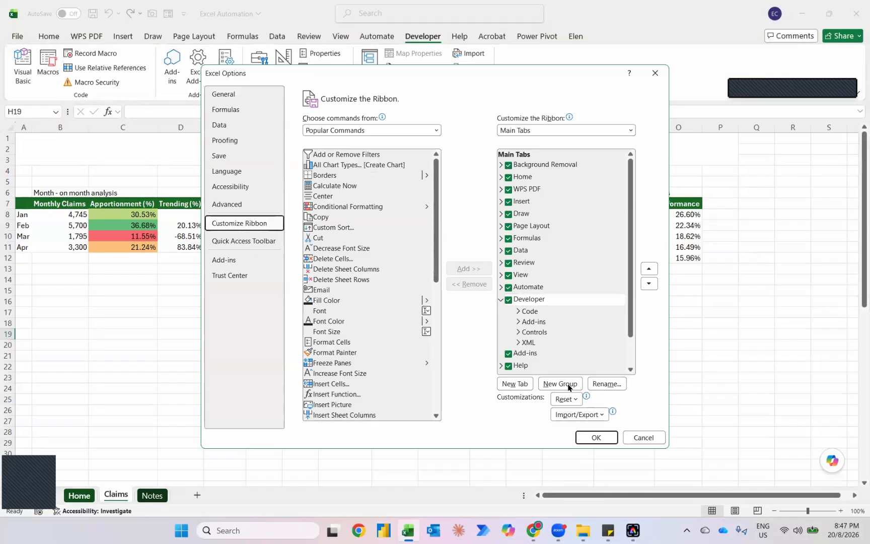
pyautogui.click(598, 438)
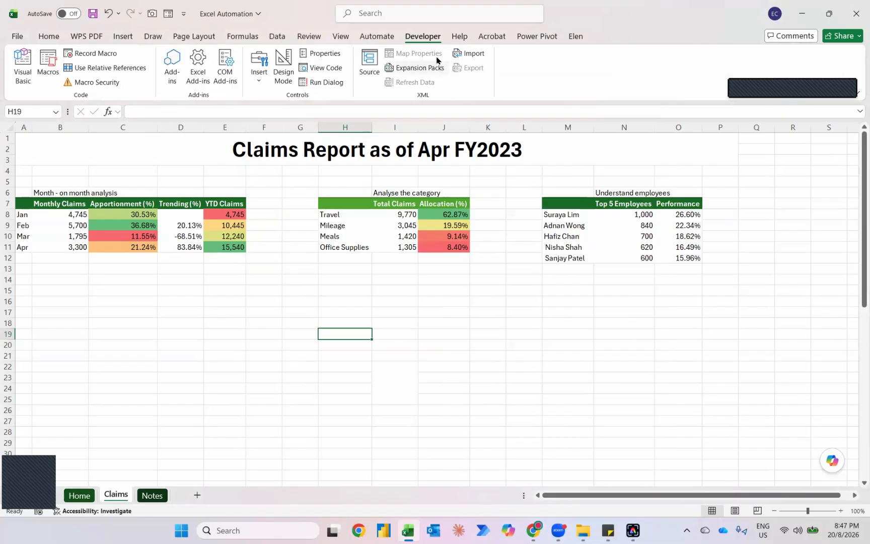
pyautogui.rightClick(423, 41)
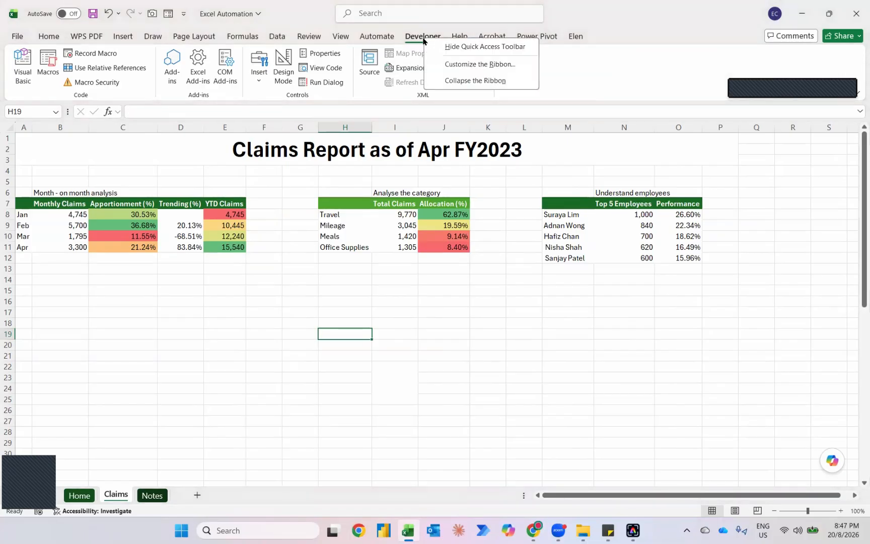
pyautogui.click(449, 66)
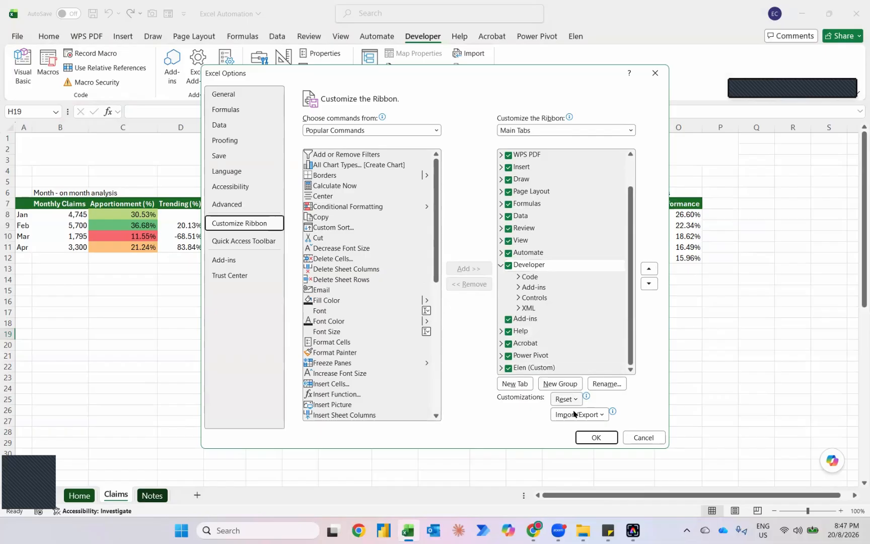
pyautogui.click(590, 436)
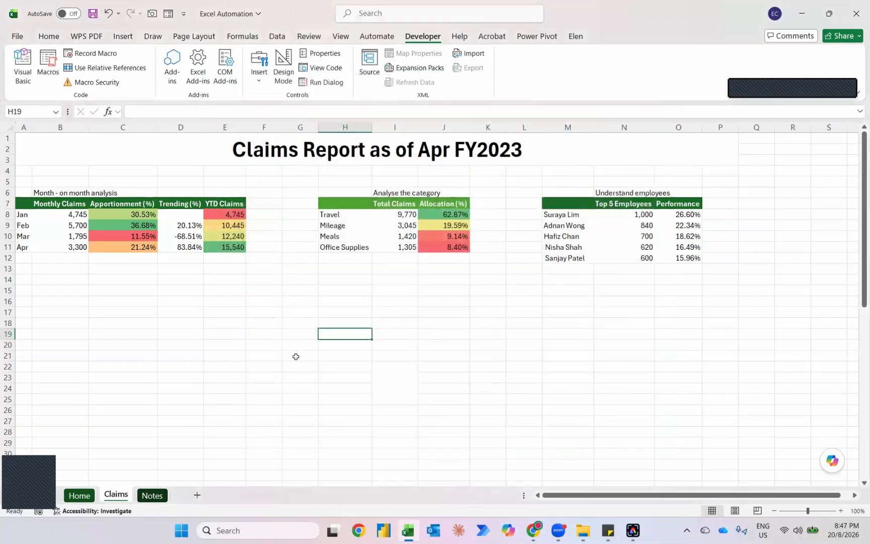
# - Open the Visual Basic editor and insert a new standard module into the Excel Automation project
pyautogui.click(90, 205)
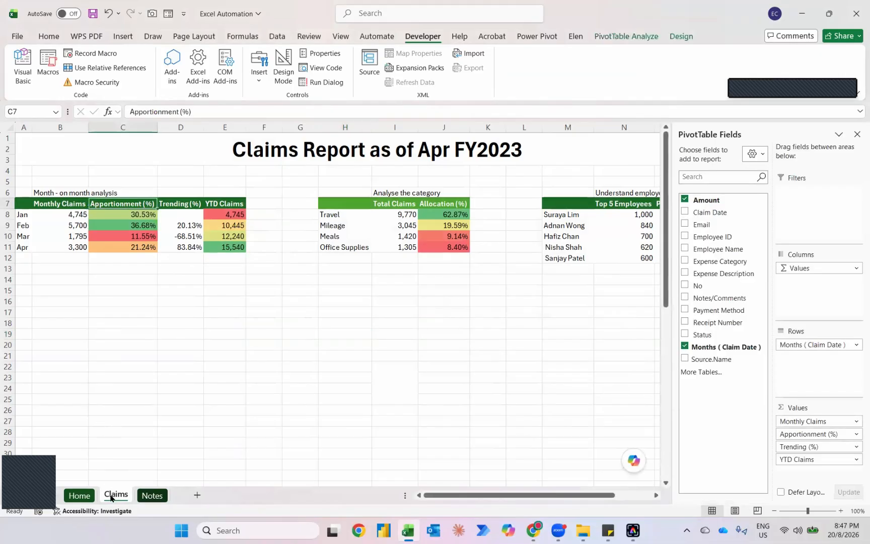
pyautogui.click(634, 39)
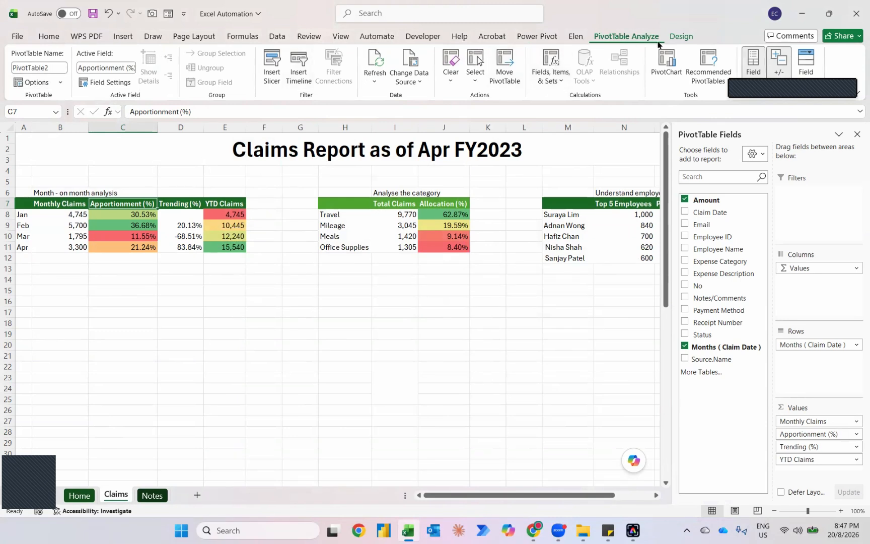
pyautogui.click(423, 36)
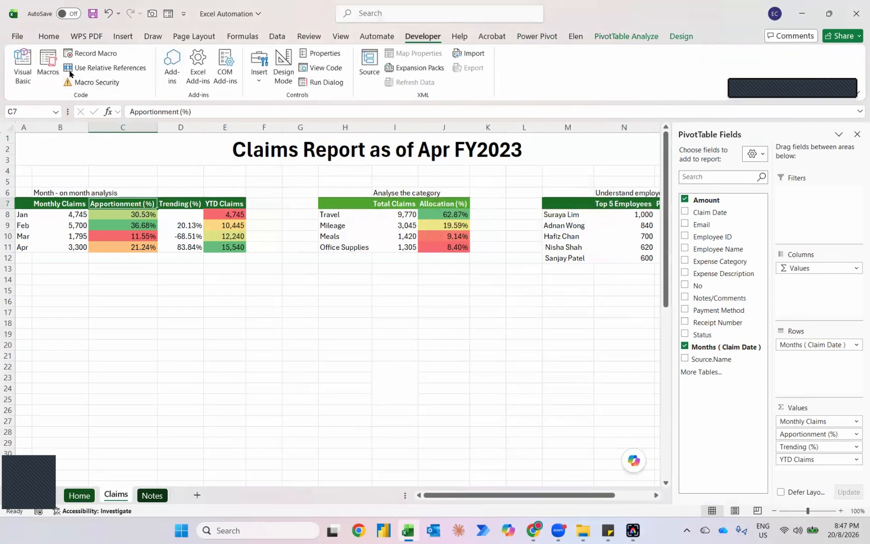
pyautogui.click(25, 66)
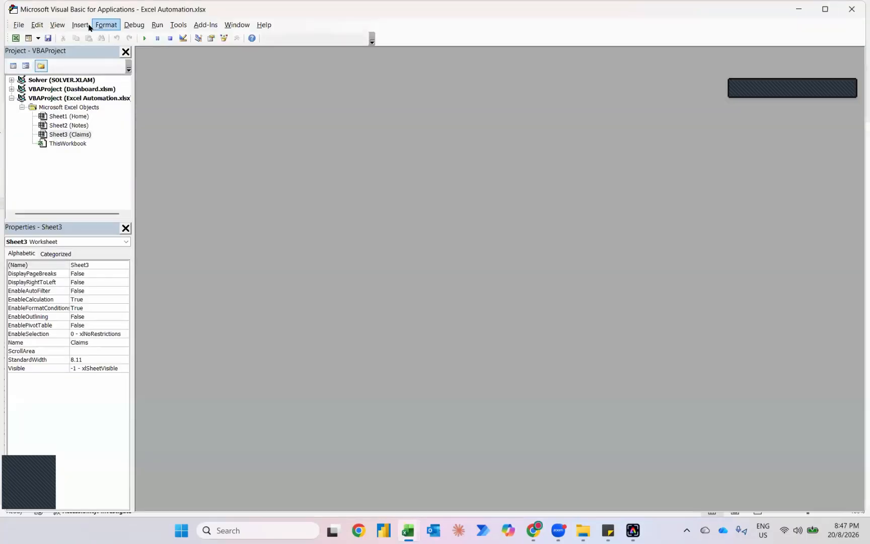
pyautogui.click(81, 25)
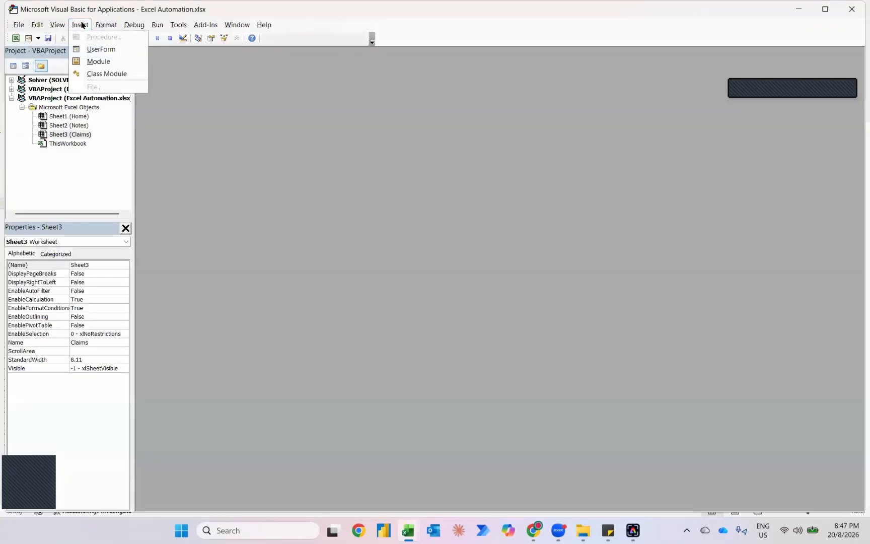
pyautogui.click(107, 63)
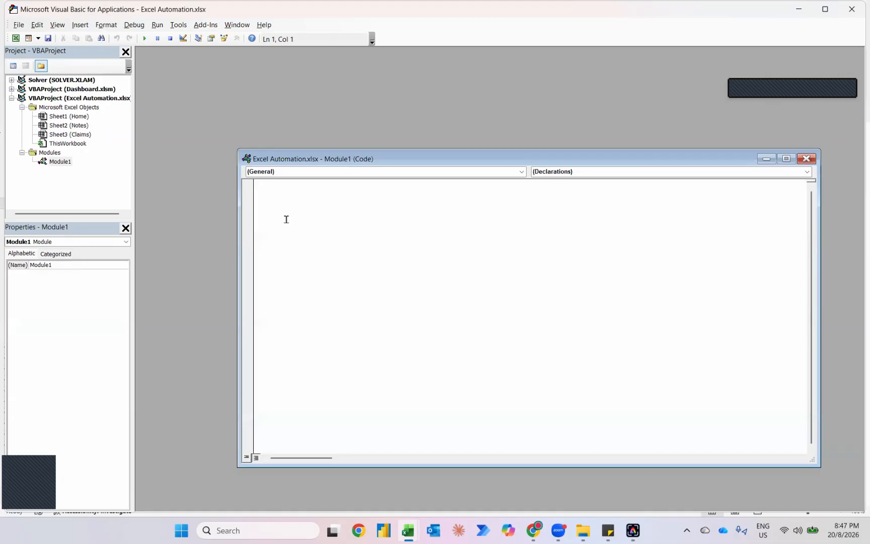
# - Create a subroutine named Update in the new module, leaving blank lines in its body for code
pyautogui.write('Sub ')
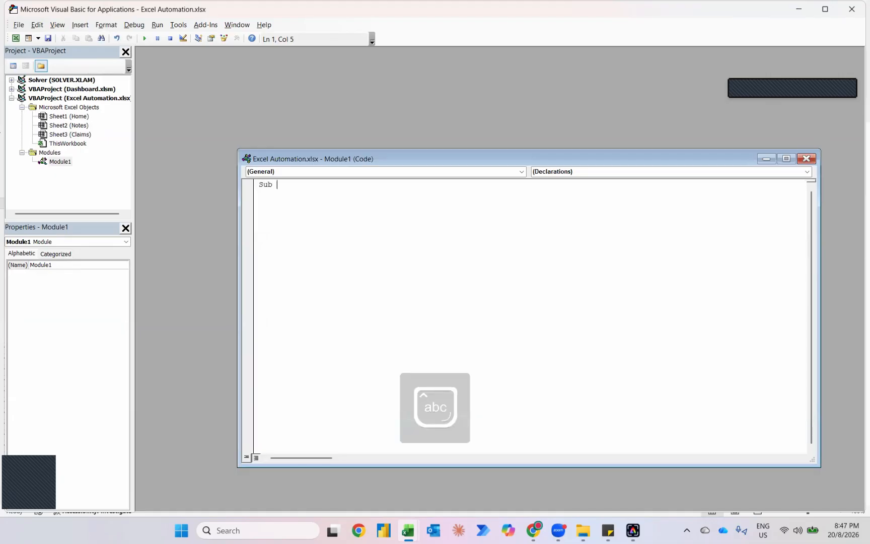
pyautogui.write('Update')
pyautogui.press('Return')
pyautogui.press('Return')
pyautogui.press('Up')
pyautogui.press('Return')
pyautogui.press('capslock')
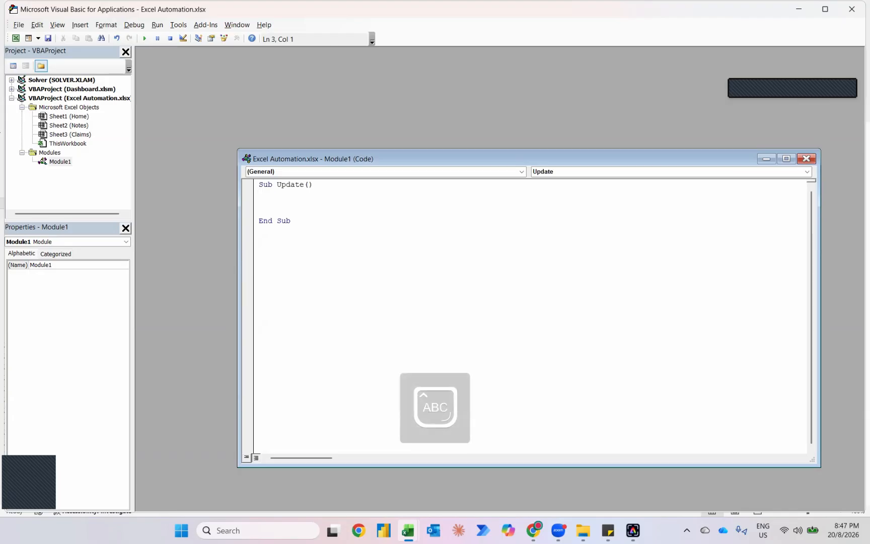
# - Declare the variable in the Update subroutine with Dim abc As PivotTable
pyautogui.write('D')
pyautogui.press('capslock')
pyautogui.write('im abc as ')
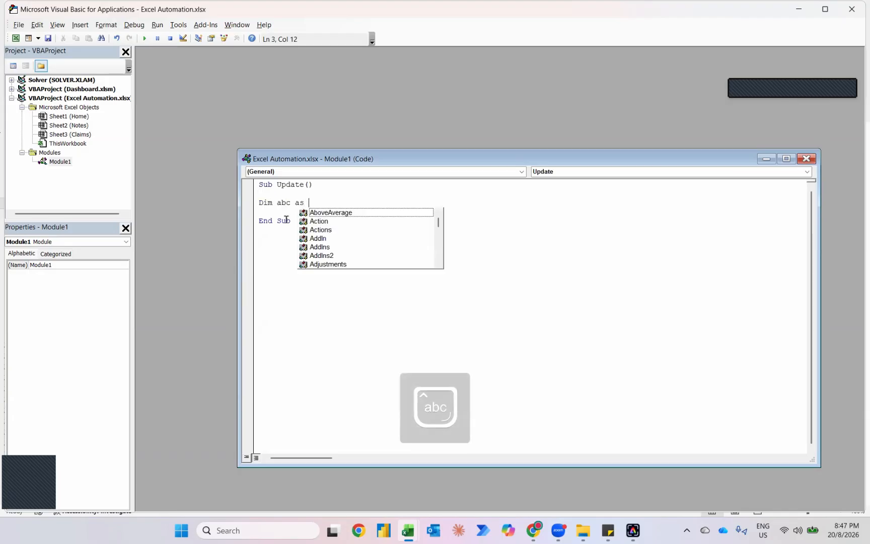
pyautogui.write('PivotTable')
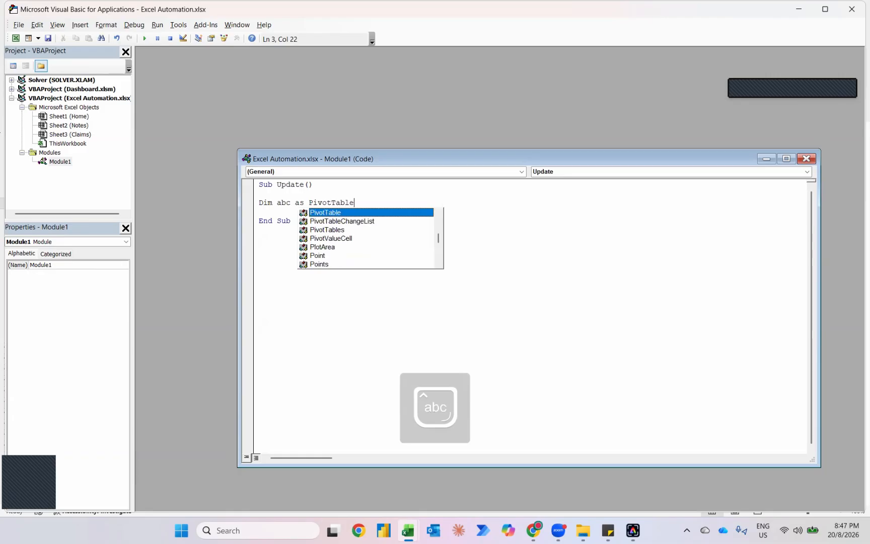
pyautogui.press('Return')
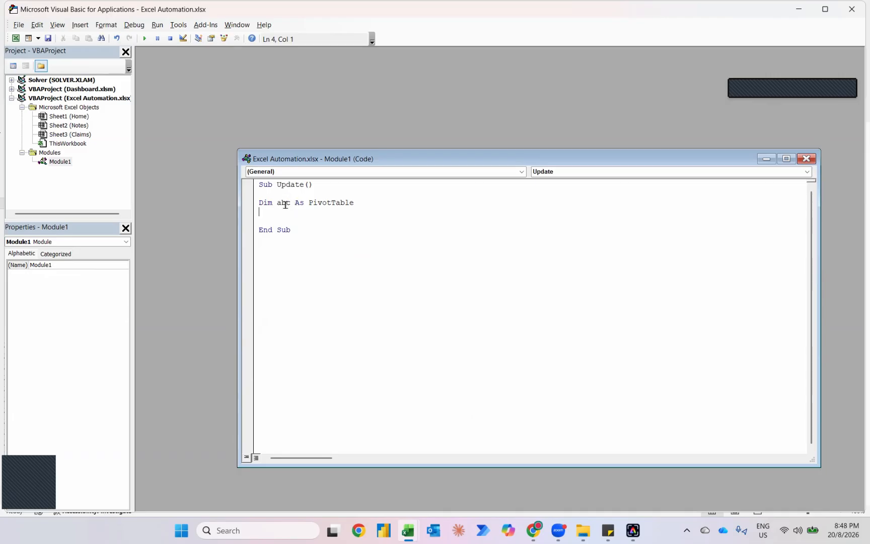
# - Start the assignment line Set abc = Sheets( directly below the variable declaration
pyautogui.moveTo(304, 185); pyautogui.dragTo(276, 183)
pyautogui.click(360, 204)
pyautogui.press('Return')
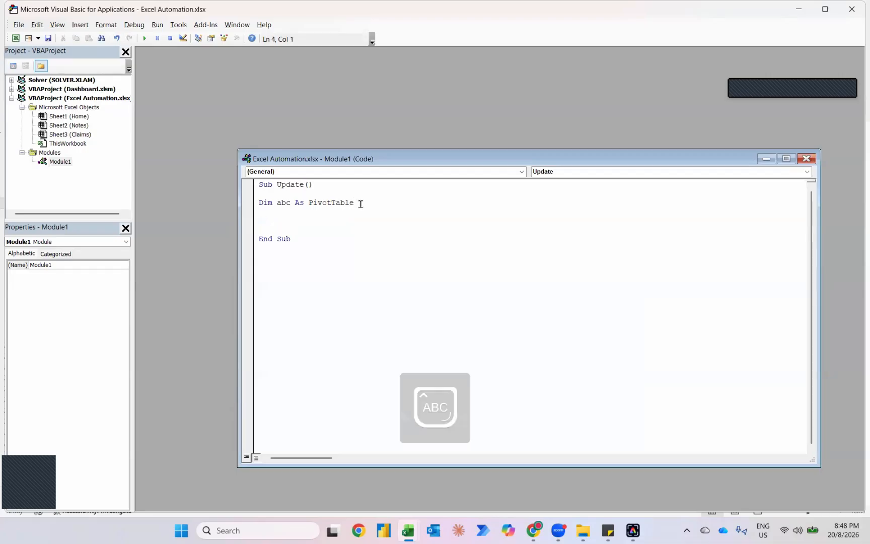
pyautogui.write('Set abc = Sheets(')
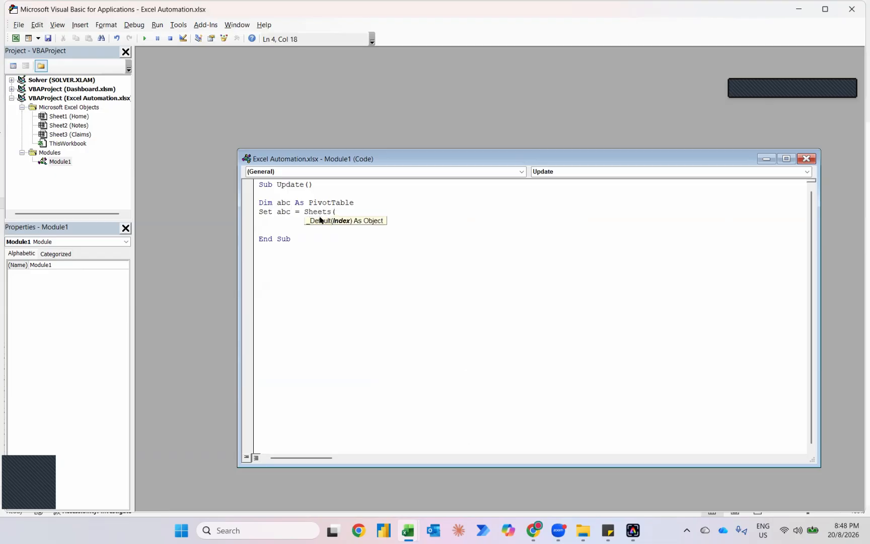
# - Copy the Claims sheet's name from the workbook and extend the assignment line to Sheets("Claims").PivotTables( in the Update subroutine
pyautogui.hotkey('alt', 'Tab')
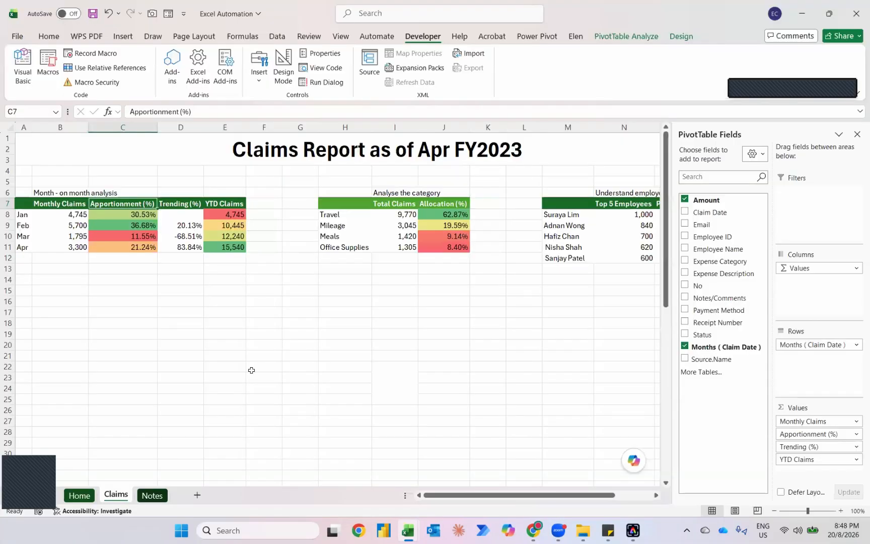
pyautogui.rightClick(116, 495)
pyautogui.click(153, 354)
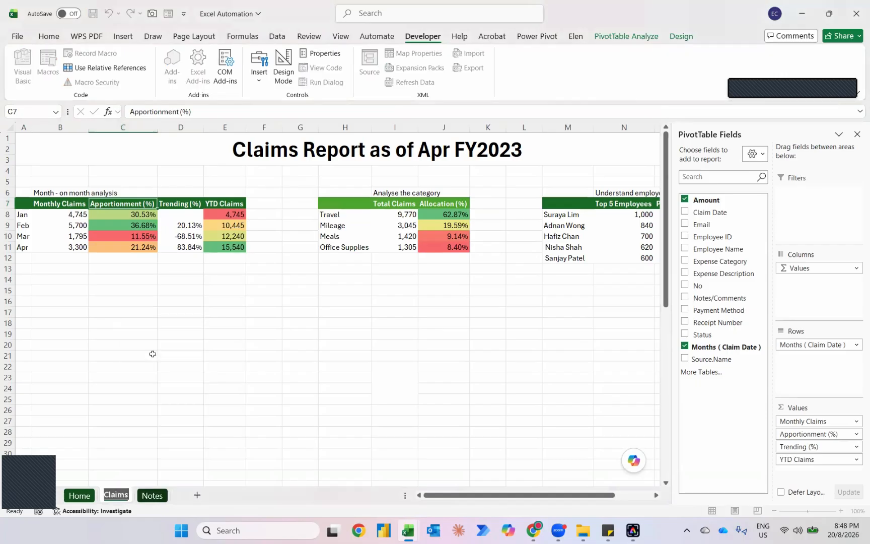
pyautogui.press('Return')
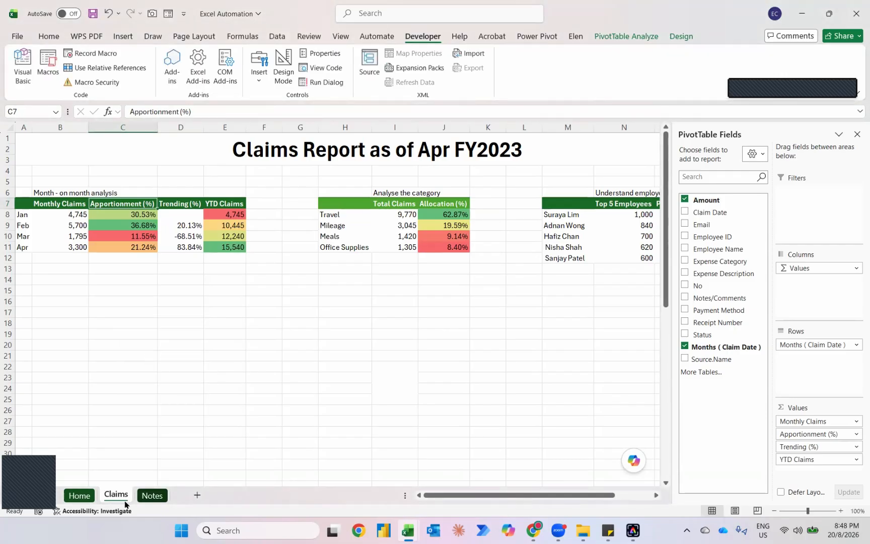
pyautogui.hotkey('alt', 'Tab')
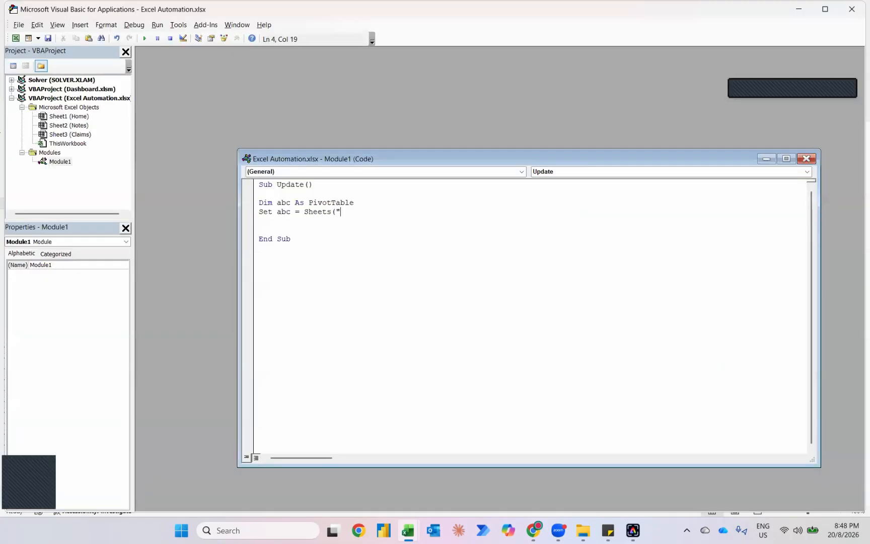
pyautogui.write('Claims").Pivot')
pyautogui.write('Table')
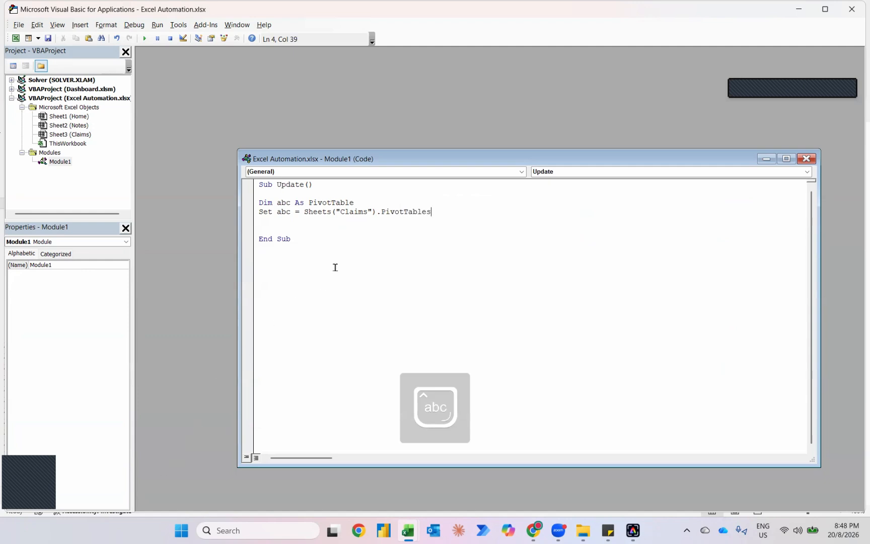
pyautogui.write('s')
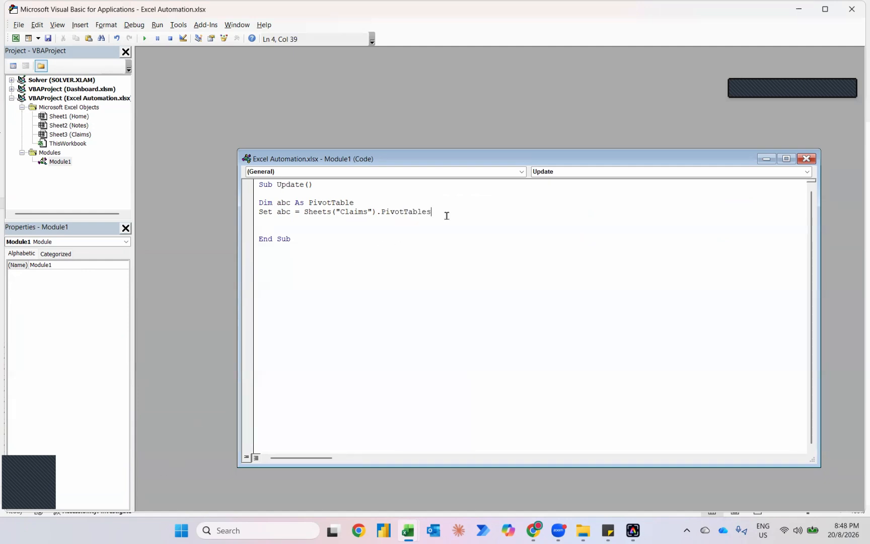
pyautogui.write('(')
# - Copy the month-on-month pivot table's name from the workbook and complete the assignment with PivotTables("PivotTable2")
pyautogui.hotkey('alt', 'F11')
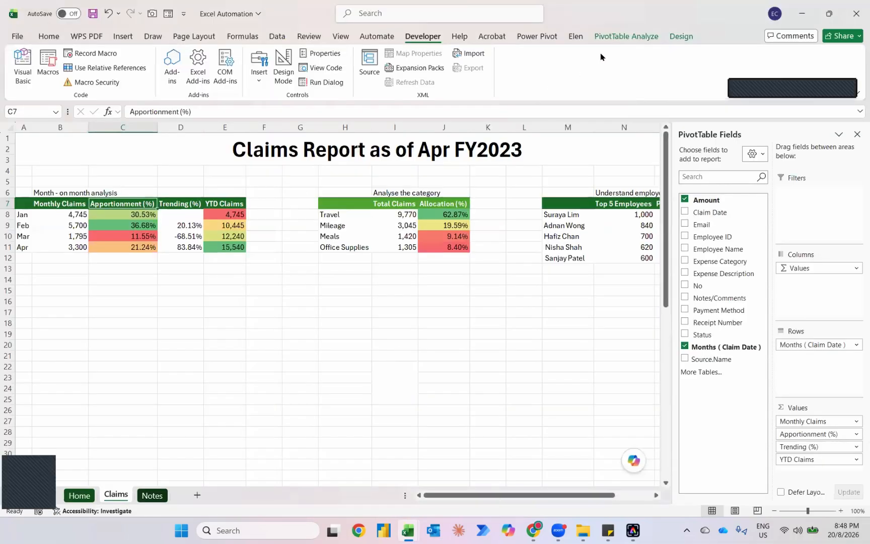
pyautogui.click(623, 38)
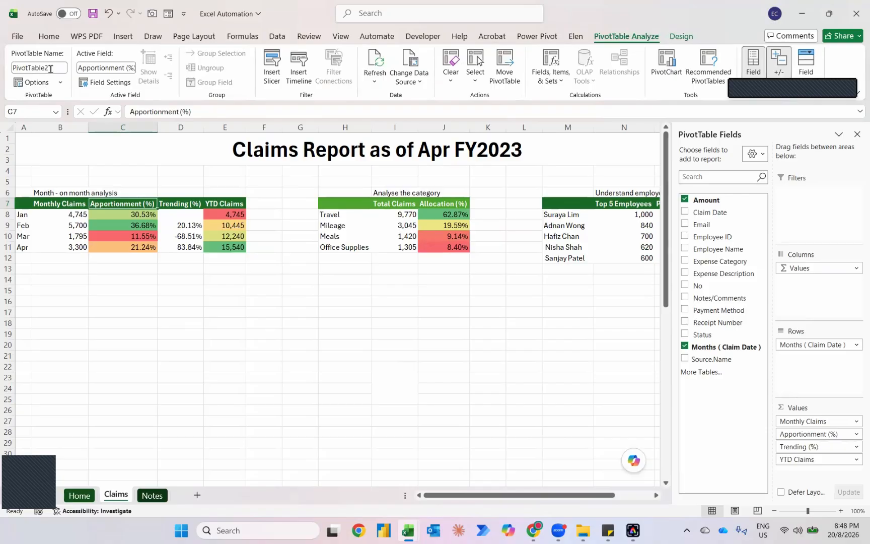
pyautogui.click(50, 68)
pyautogui.hotkey('ctrl', 'c')
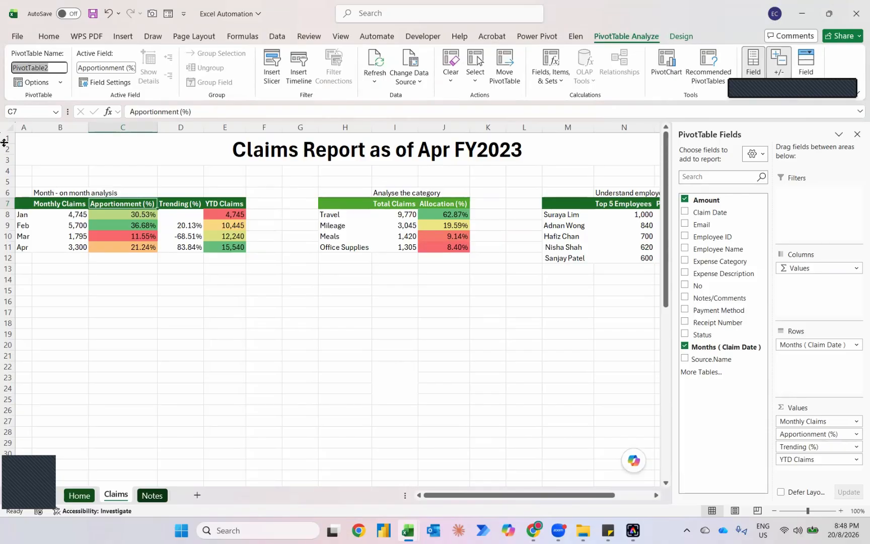
pyautogui.hotkey('alt', 'F11')
pyautogui.write('"Claims").PivotTables("')
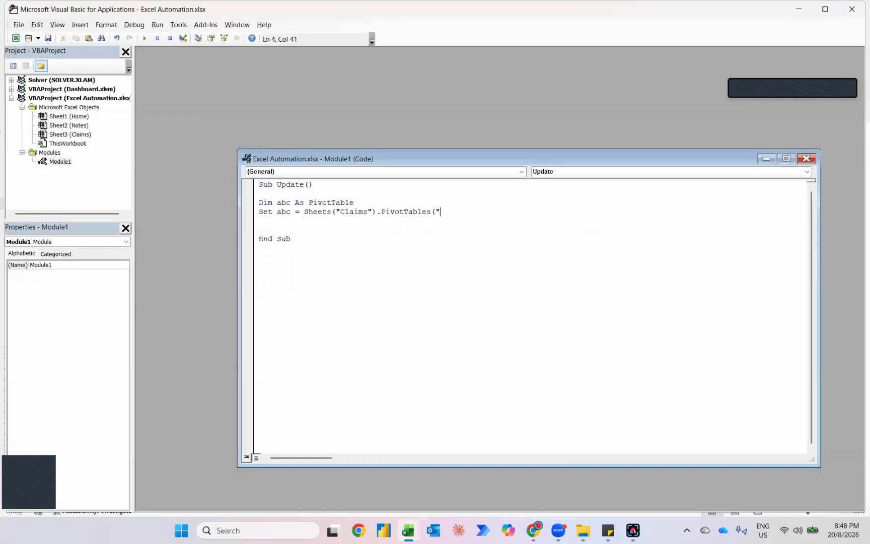
pyautogui.hotkey('ctrl', 'v')
pyautogui.write('"')
pyautogui.press('Return')
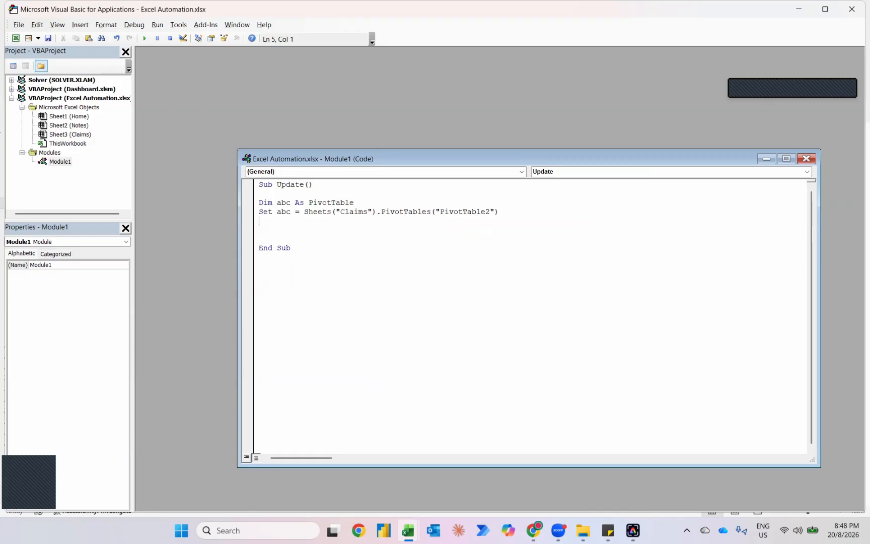
# - Add the statement abc.RefreshTable below the Set line in the Update subroutine
pyautogui.write('abc.reh')
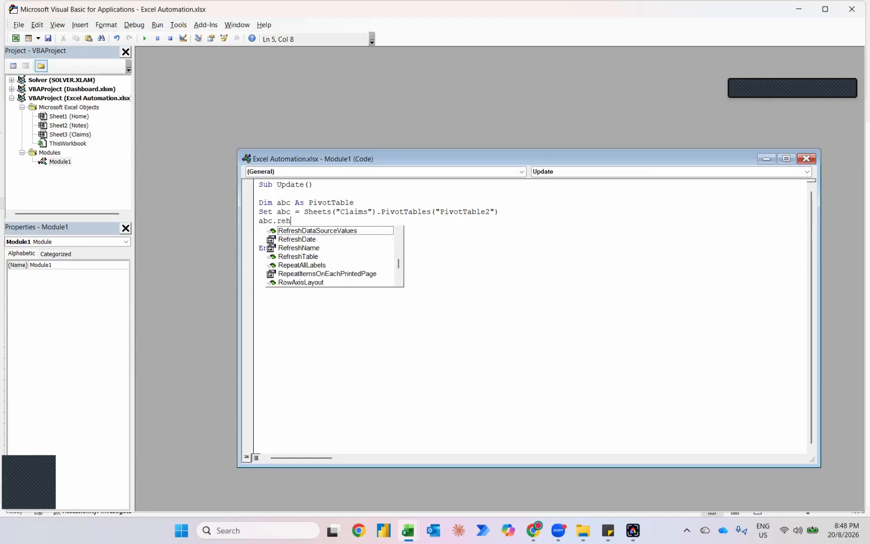
pyautogui.press('Down')
pyautogui.press('Down')
pyautogui.press('Down')
pyautogui.press('Tab')
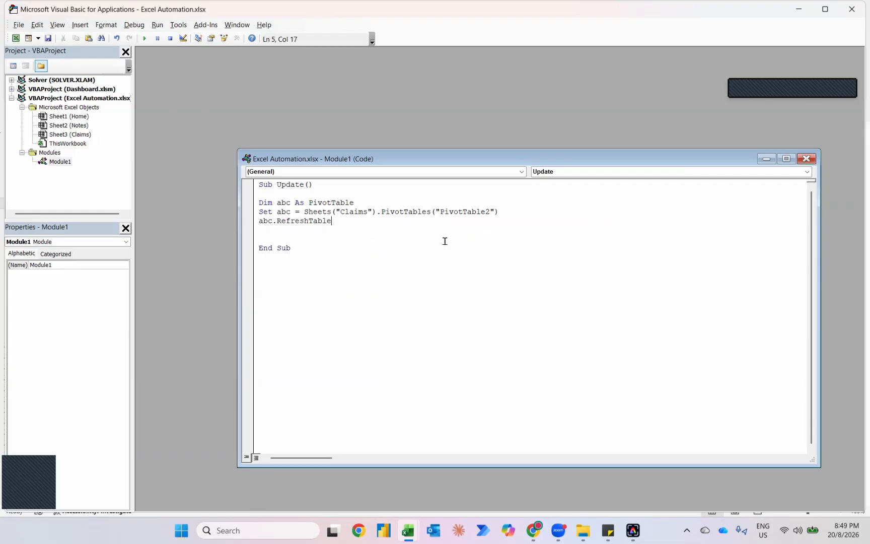
# - Separate the Dim, Set and RefreshTable statements with blank lines and add an empty line under Sub Update()
pyautogui.click(370, 201)
pyautogui.press('Return')
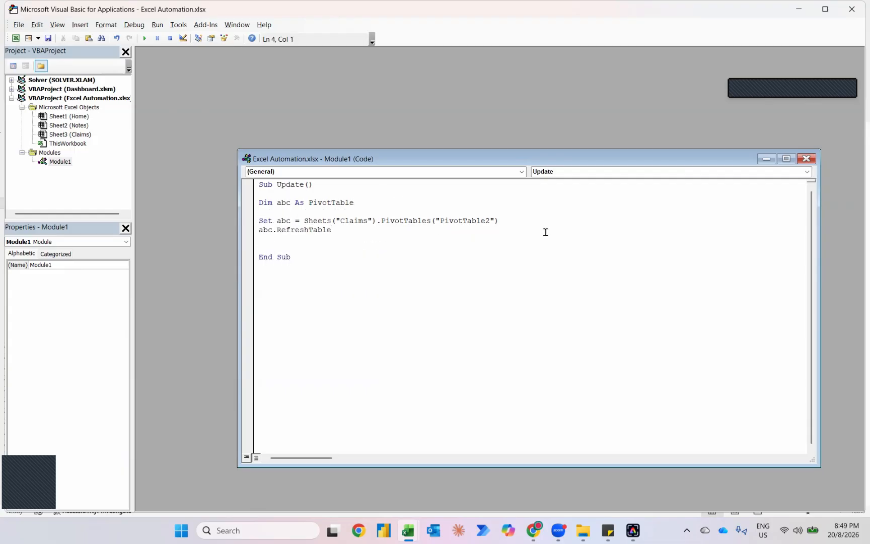
pyautogui.click(521, 227)
pyautogui.click(511, 222)
pyautogui.press('Return')
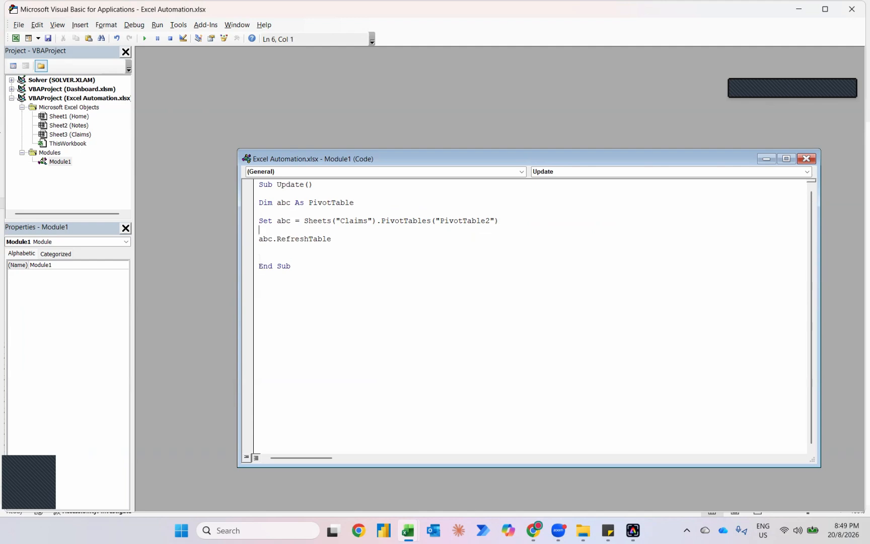
pyautogui.press('Return')
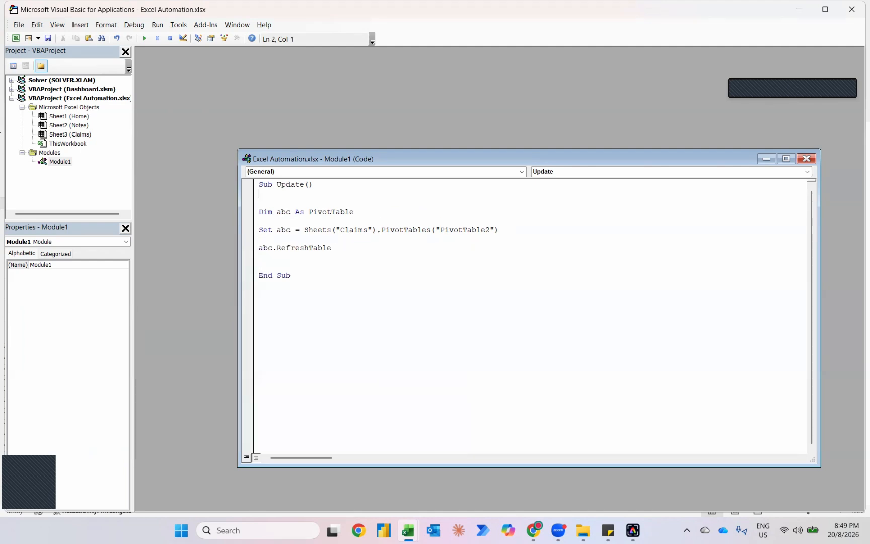
# - Add the comment 'bila tulis coding ... kena start with sub directly below the Sub Update() line
pyautogui.write("'bila tulis cof")
pyautogui.write('i')
pyautogui.press('BackSpace')
pyautogui.press('BackSpace')
pyautogui.write('ding ... kena start wit')
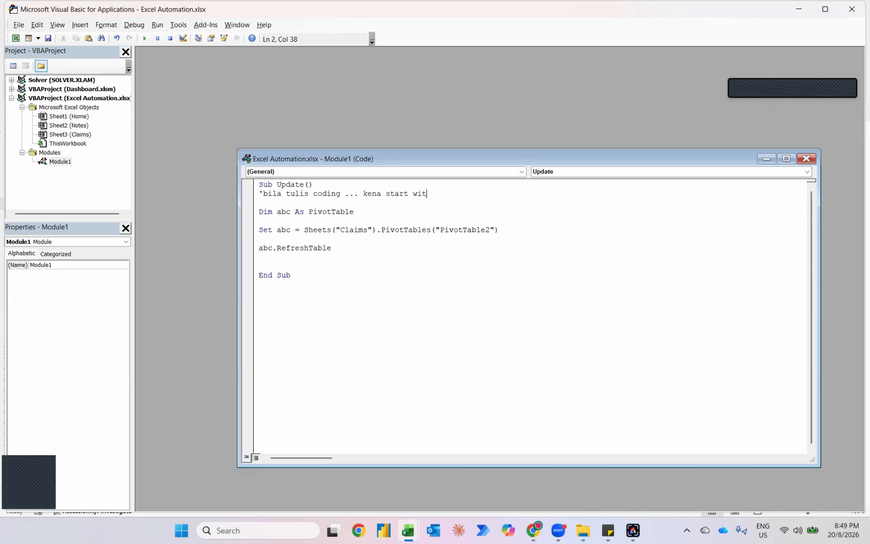
pyautogui.write('h sub')
pyautogui.press('Return')
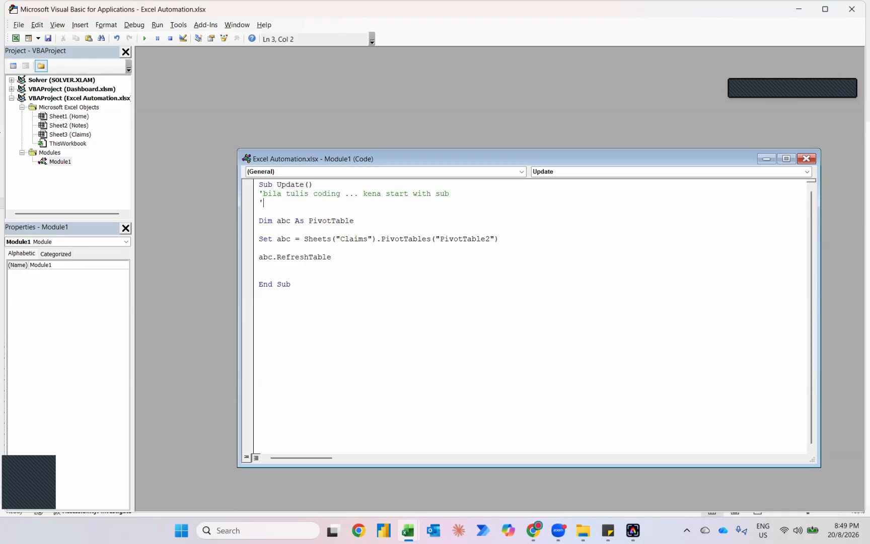
# - Add a second comment, 'sub update ... the name of the coding, followed by an extra blank line
pyautogui.write("'sub update ... the nam eo")
pyautogui.press('BackSpace')
pyautogui.press('BackSpace')
pyautogui.write('e of the co')
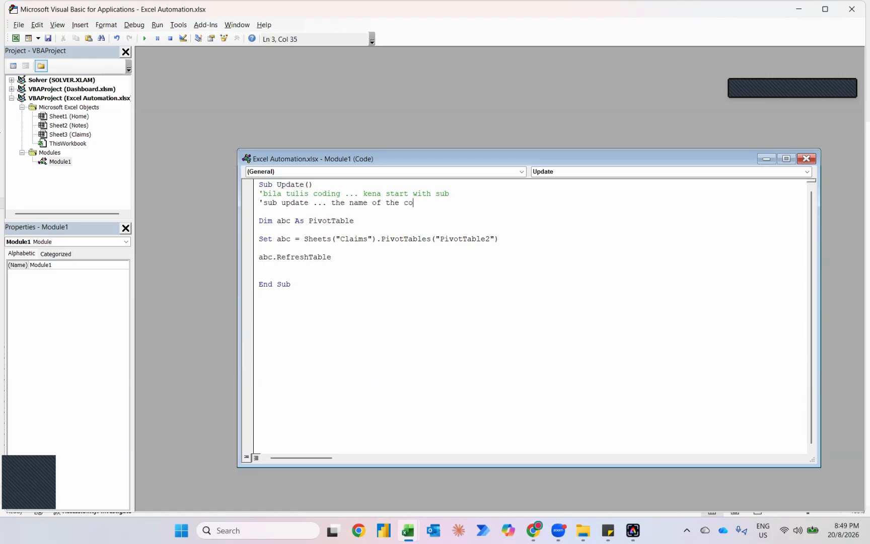
pyautogui.write('ding')
pyautogui.press('Return')
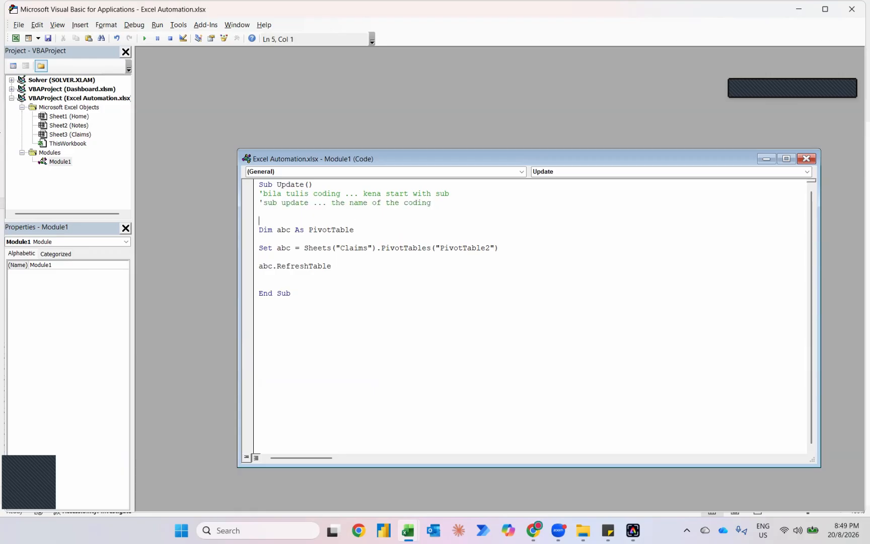
# - Add the comment 'declare the abc to be treated as pivot table below the Dim statement
pyautogui.press('Return')
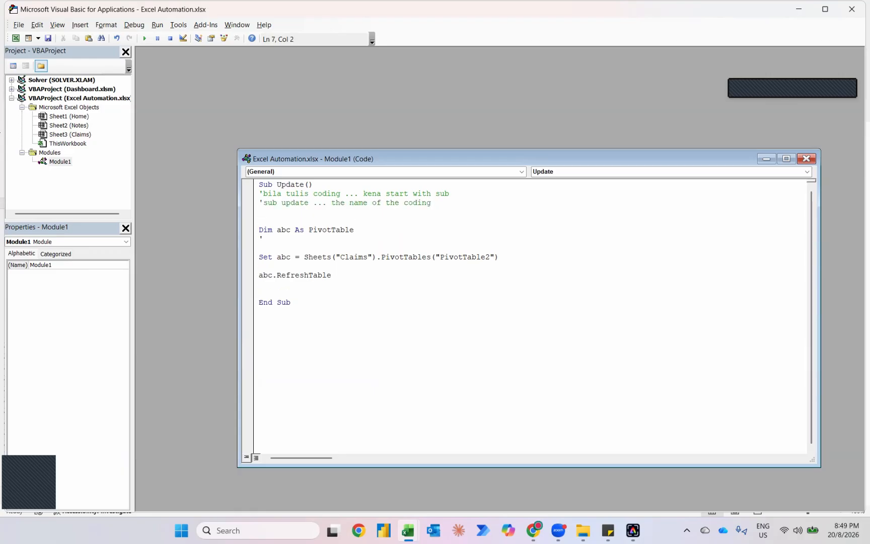
pyautogui.write("'decle")
pyautogui.press('BackSpace')
pyautogui.write('are the abc to be treated as pi')
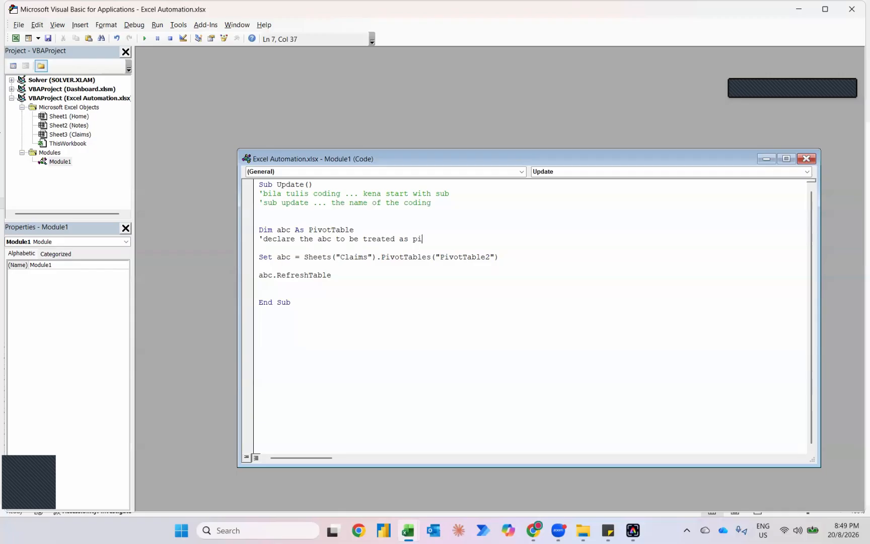
pyautogui.write('vot table')
pyautogui.press('Return')
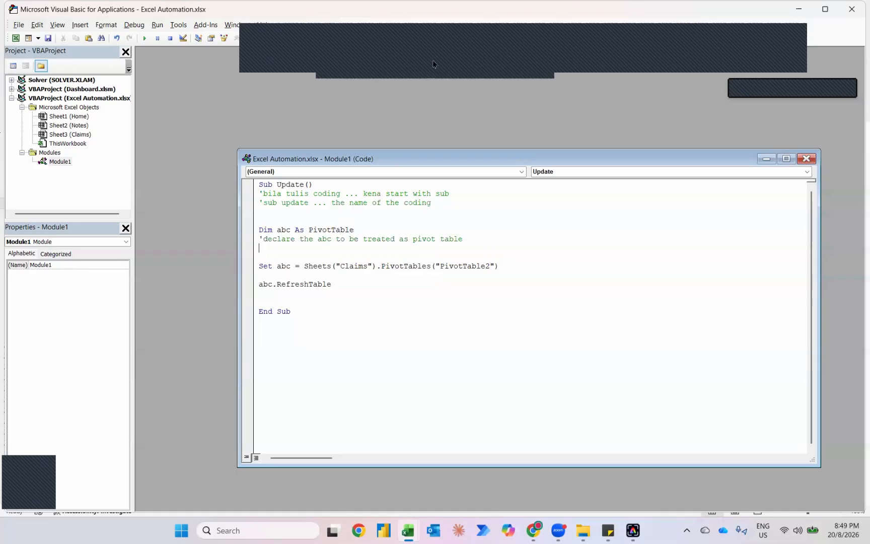
# - Add the comment 'let abc to pivottable2 dalam claims worksheet below the Set statement
pyautogui.click(403, 71)
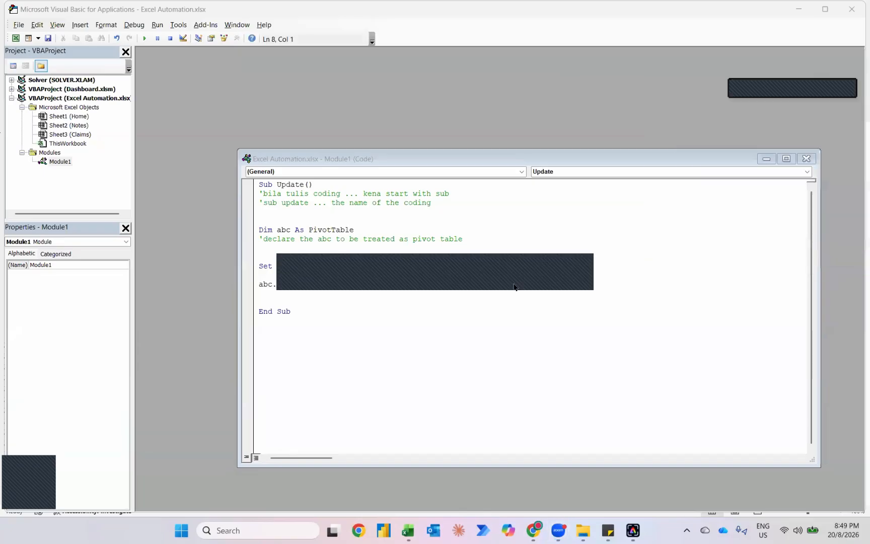
pyautogui.click(509, 269)
pyautogui.press('Return')
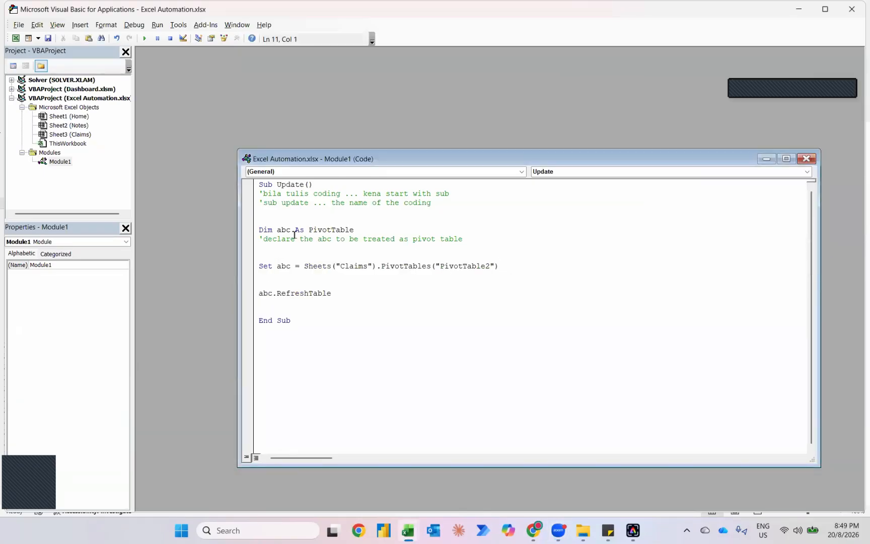
pyautogui.write("'let abc to pivottable2")
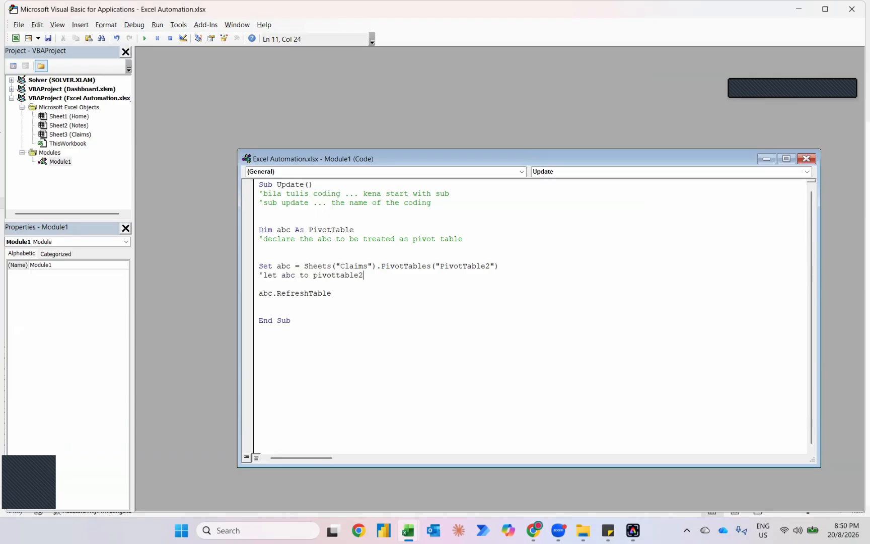
pyautogui.write(' dalam claims worksheet')
pyautogui.press('Return')
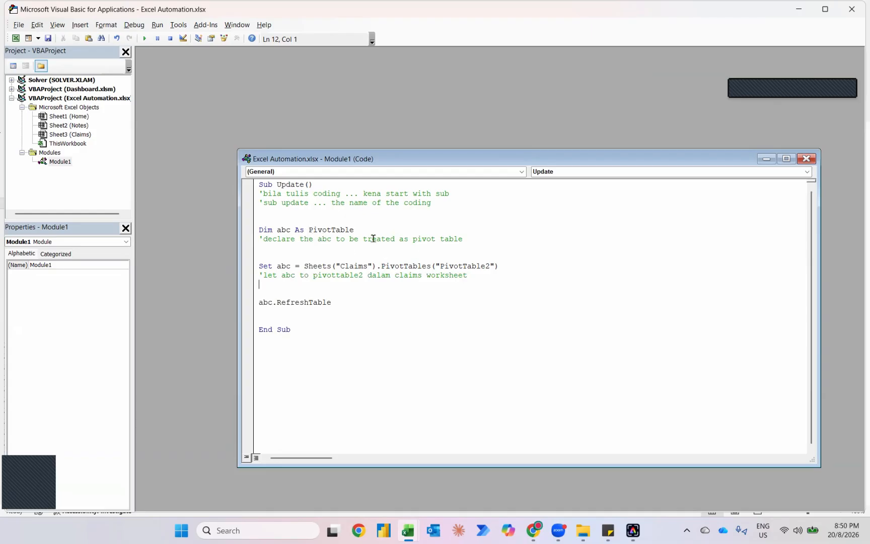
# - Add the comment 'refresh below the abc.RefreshTable statement
pyautogui.hotkey('alt', 'Tab')
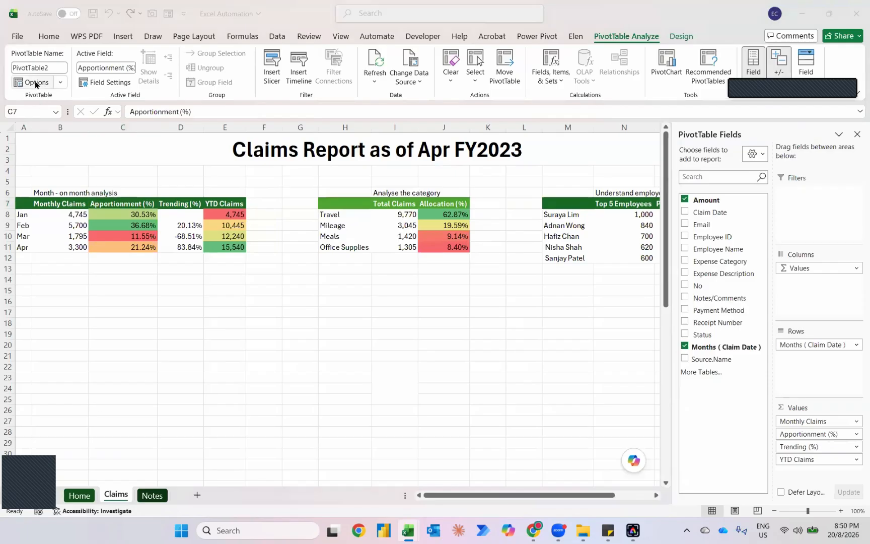
pyautogui.hotkey('alt', 'Tab')
pyautogui.click(347, 302)
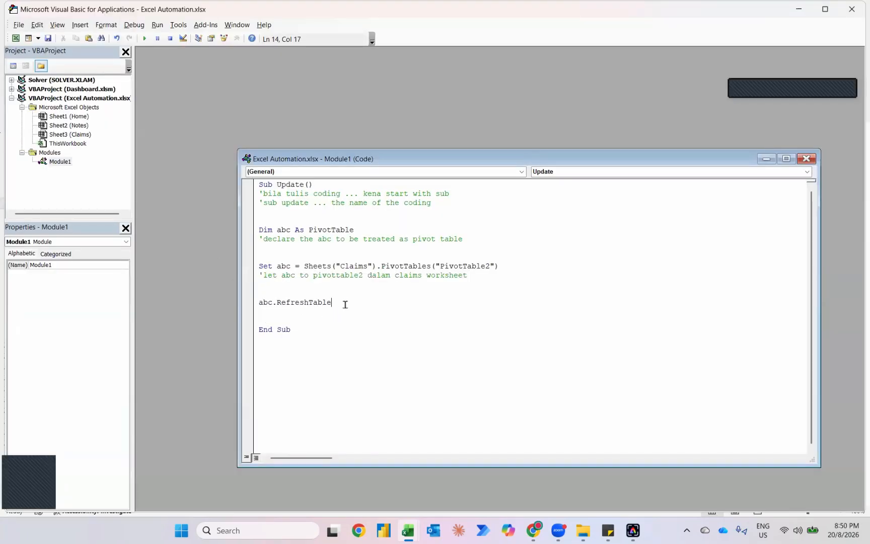
pyautogui.press('Return')
pyautogui.write("'ref")
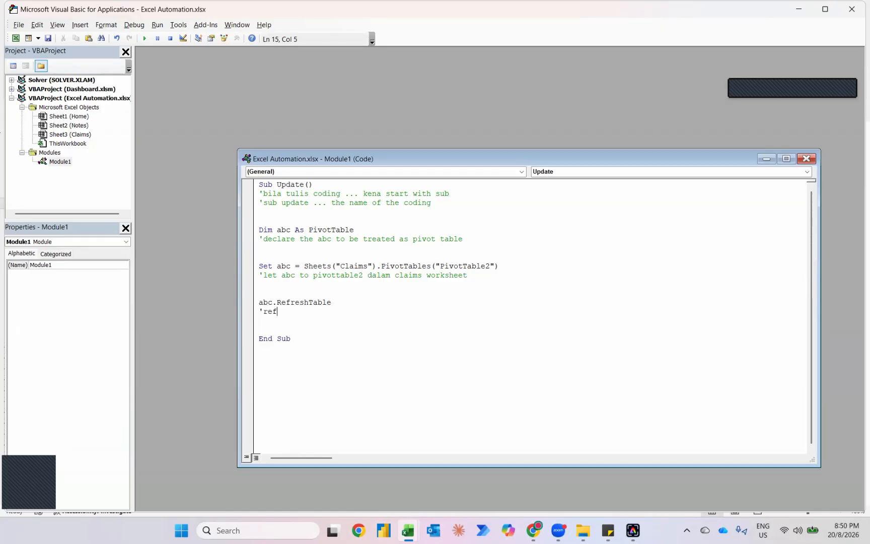
pyautogui.write('resh')
pyautogui.press('Return')
# - Switch to the workbook and draw a rectangle about 0.36" by 1.18" beside the report title, labelled Update
pyautogui.hotkey('alt', 'Tab')
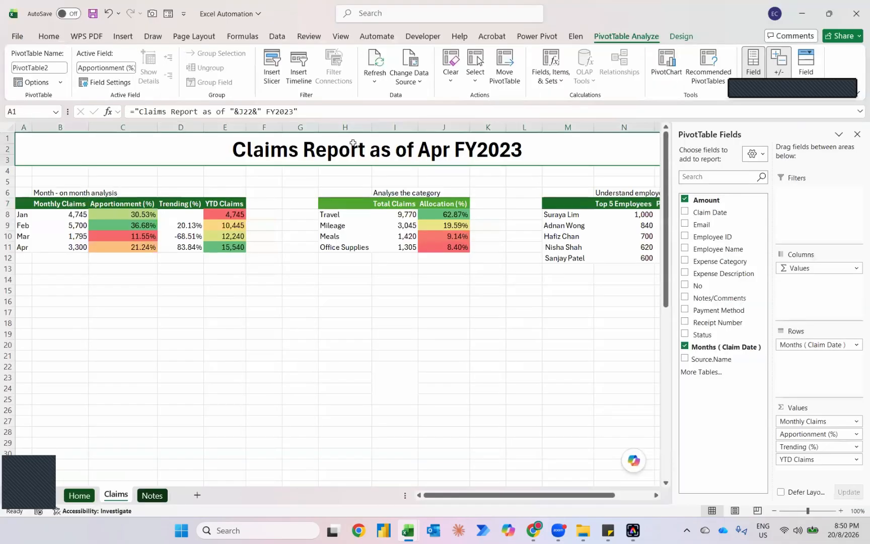
pyautogui.click(130, 39)
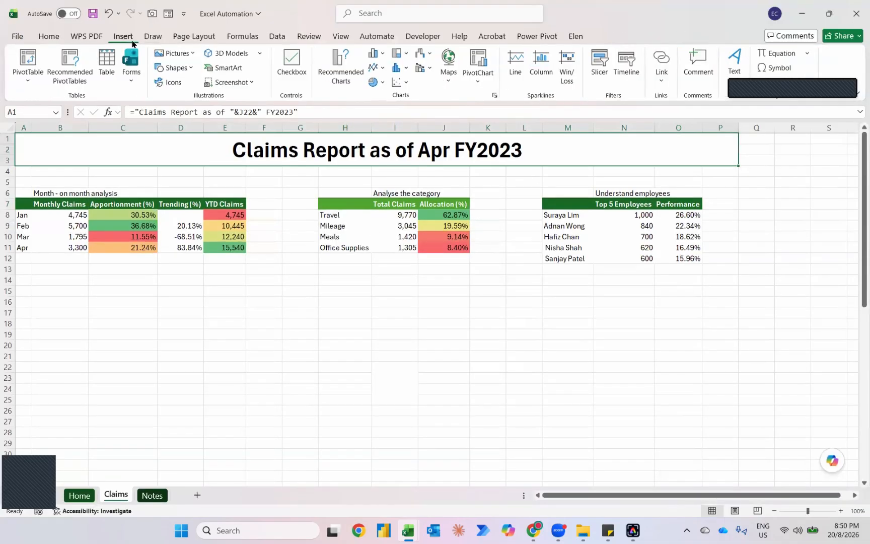
pyautogui.click(173, 68)
pyautogui.click(201, 99)
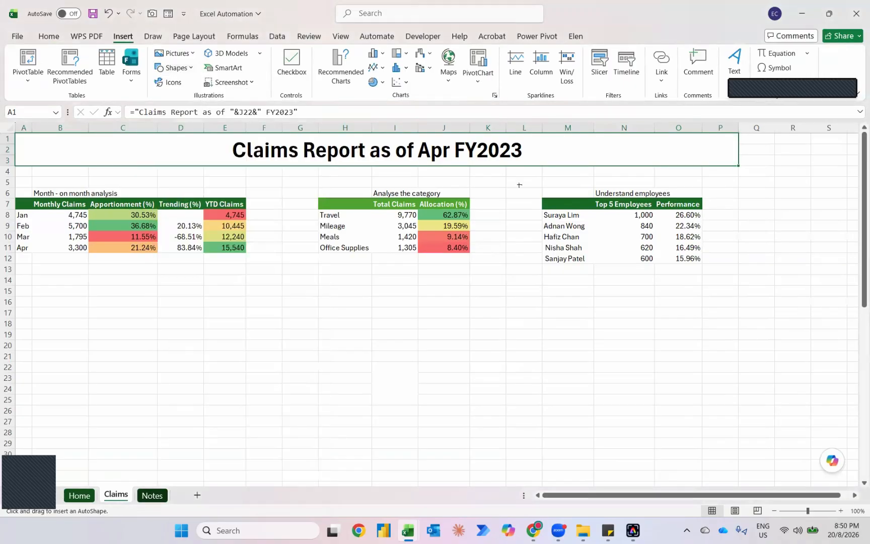
pyautogui.moveTo(602, 144); pyautogui.dragTo(661, 150)
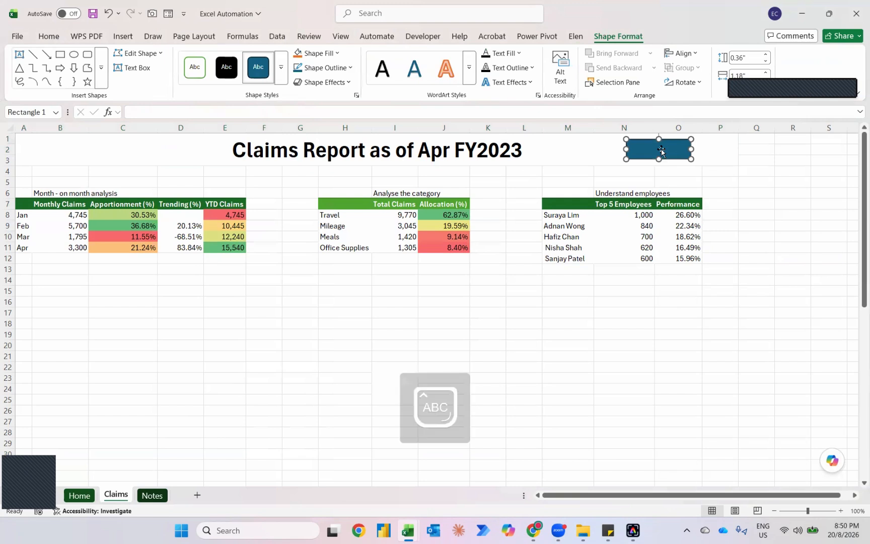
pyautogui.write('Update')
pyautogui.hotkey('ctrl', 'a')
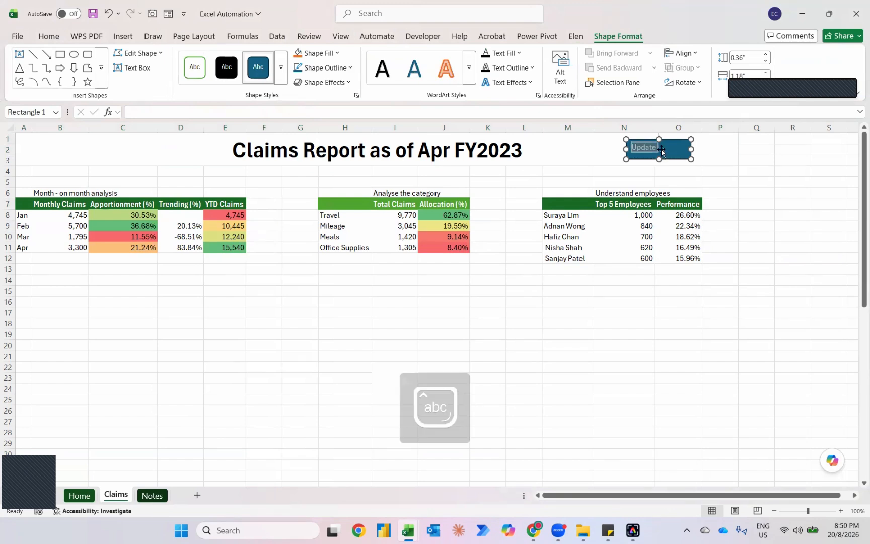
# - Enlarge the Update label to 16 pt and centre it horizontally and vertically within the rectangle
pyautogui.hotkey('ctrl', 'shift', '.')
pyautogui.hotkey('ctrl', 'shift', '.')
pyautogui.hotkey('ctrl', 'shift', '.')
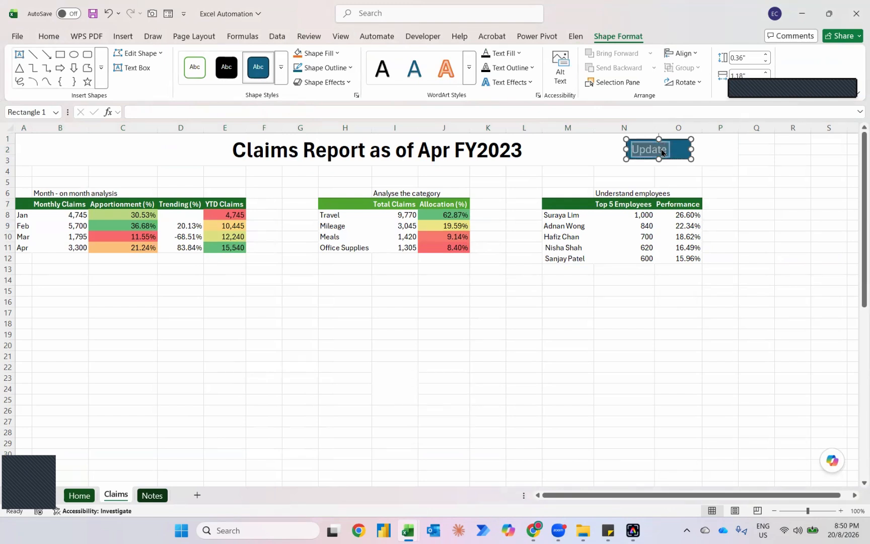
pyautogui.press('alt')
pyautogui.press('h')
pyautogui.press('a')
pyautogui.press('c')
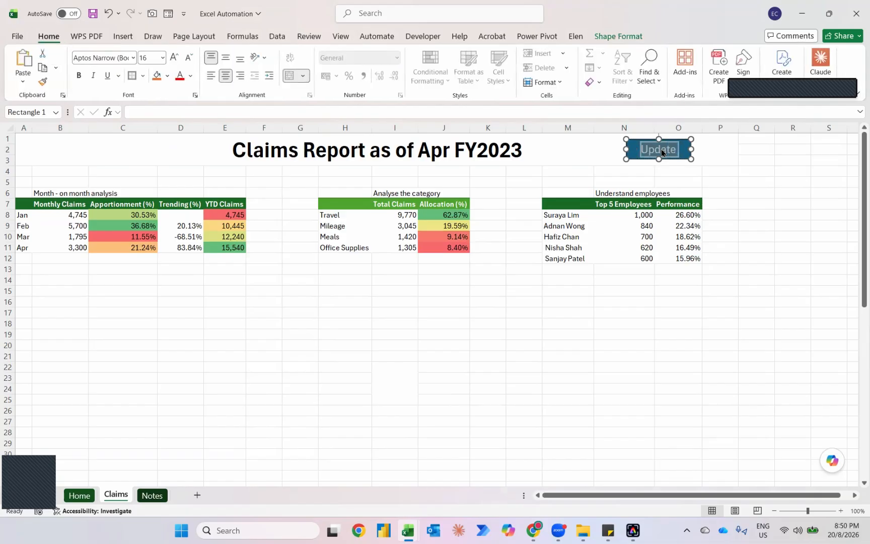
pyautogui.press('alt')
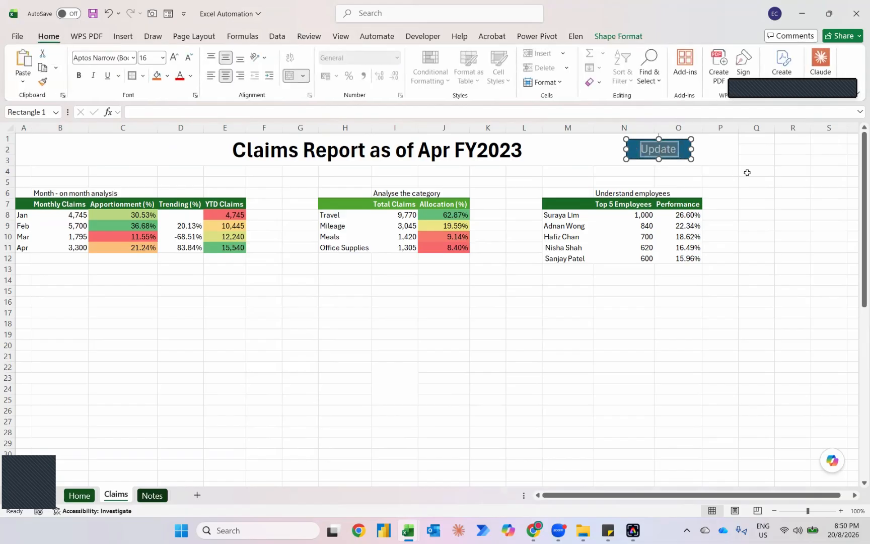
pyautogui.click(748, 173)
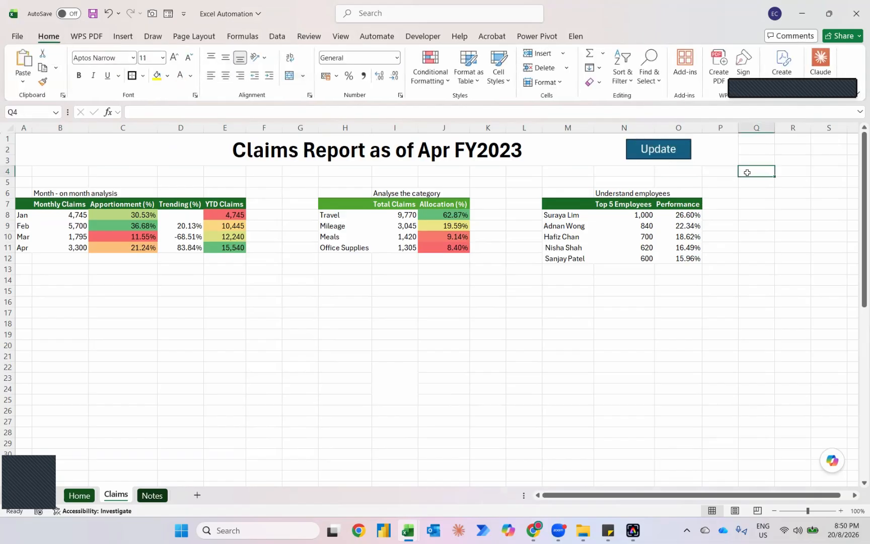
# - Assign the Update macro to the Update rectangle beside the report title
pyautogui.rightClick(656, 159)
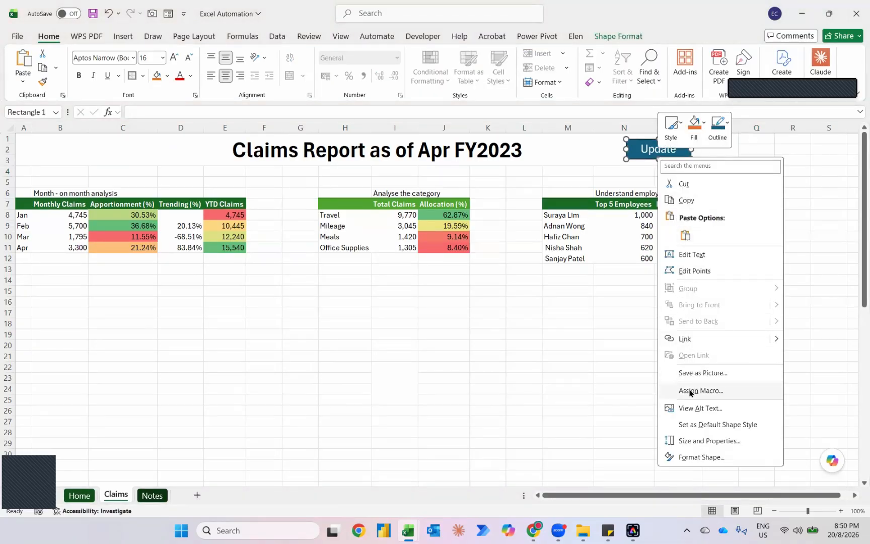
pyautogui.click(692, 391)
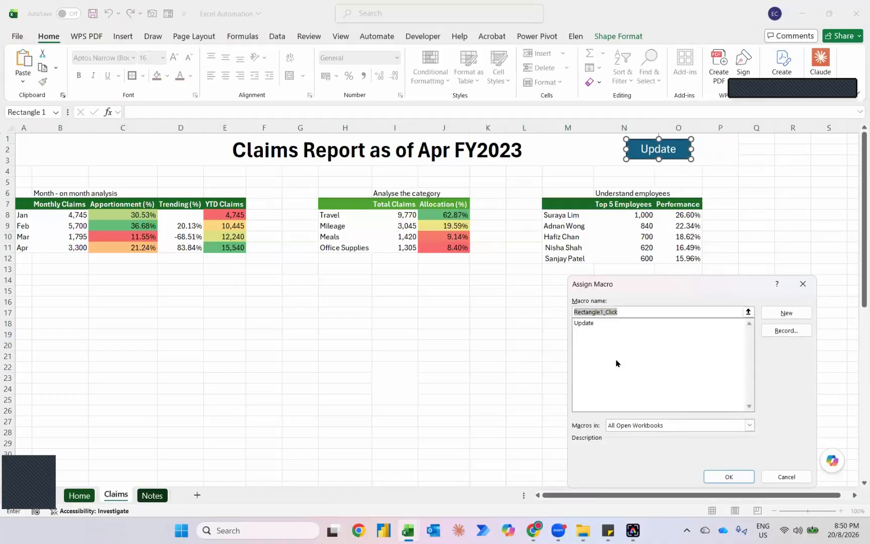
pyautogui.click(583, 324)
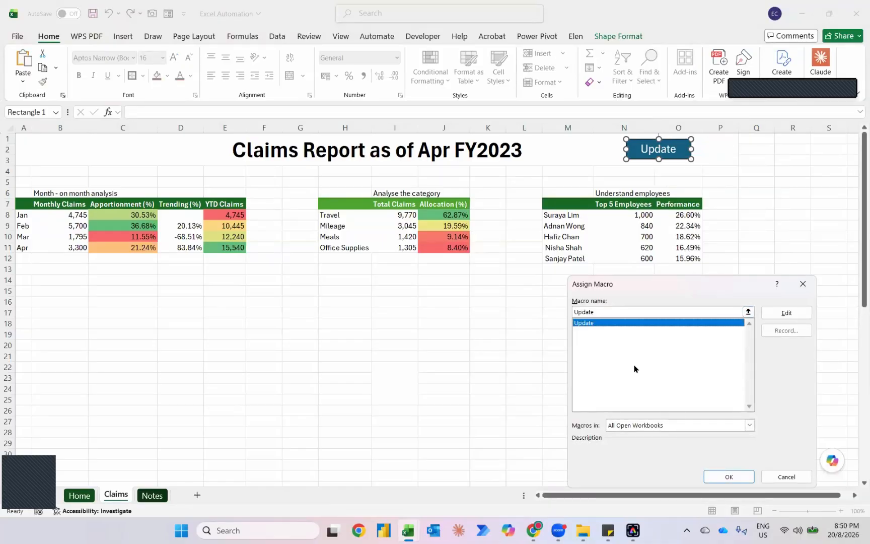
pyautogui.click(720, 476)
pyautogui.click(550, 301)
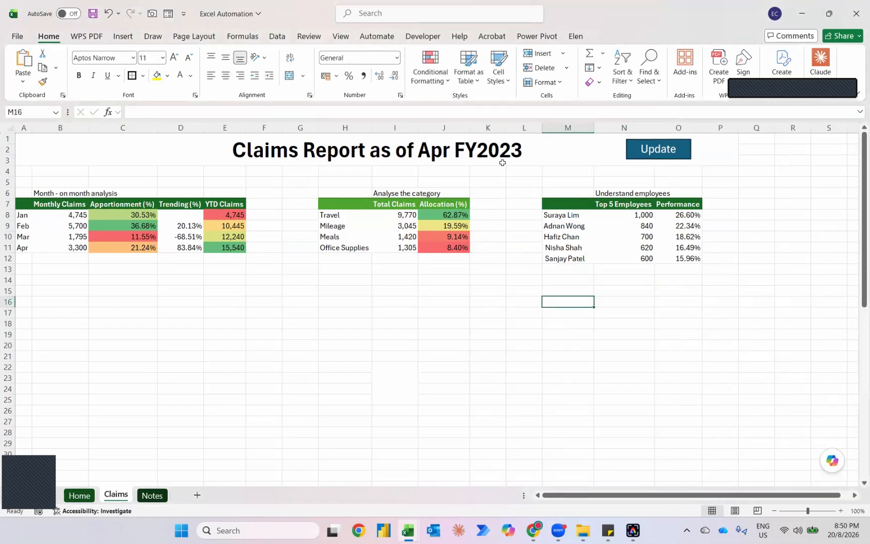
# - Move the file 005 - May 2023 into the Claims folder in File Explorer and run Update on the report in Excel
pyautogui.hotkey('alt', 'Tab')
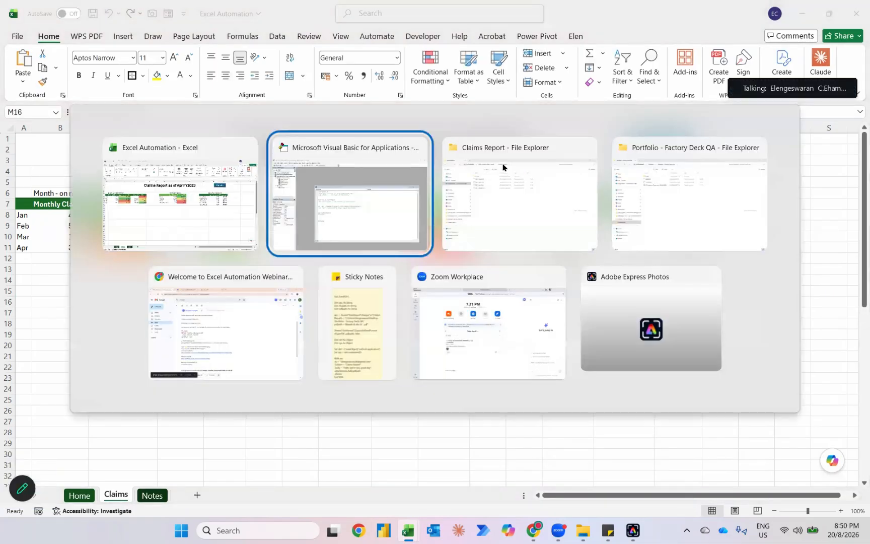
pyautogui.hotkey('alt', 'Tab')
pyautogui.click(241, 119)
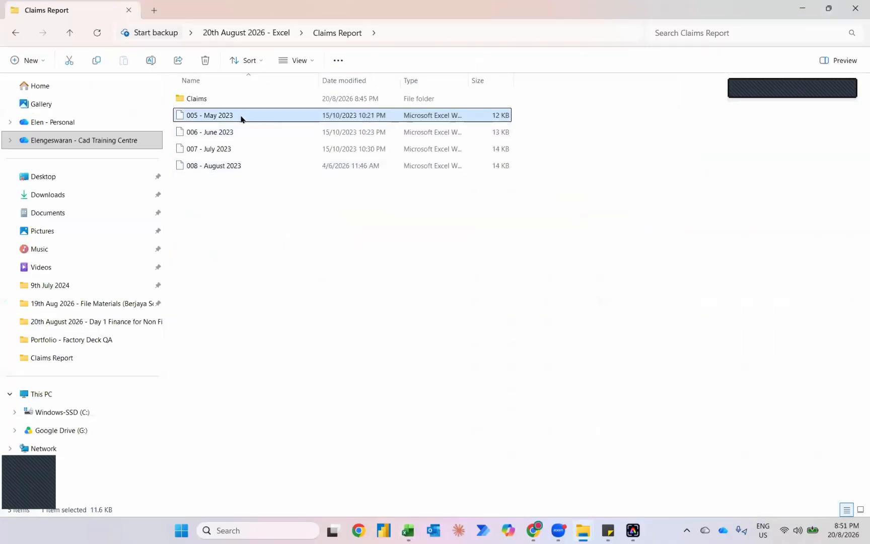
pyautogui.moveTo(237, 117); pyautogui.dragTo(242, 104)
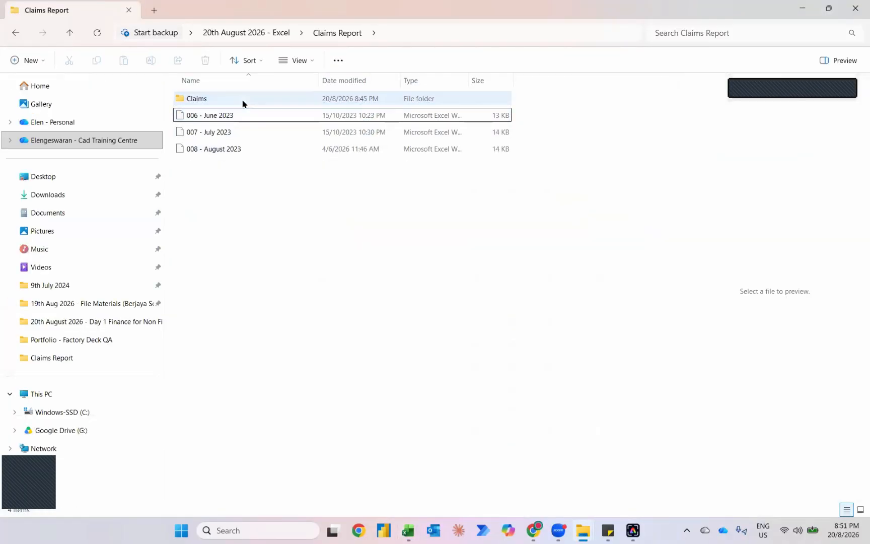
pyautogui.hotkey('alt', 'Tab')
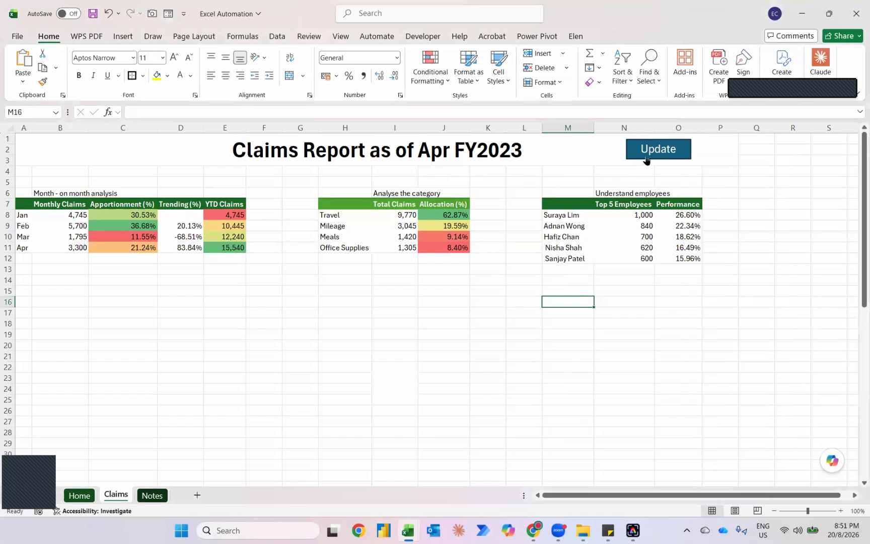
pyautogui.click(649, 154)
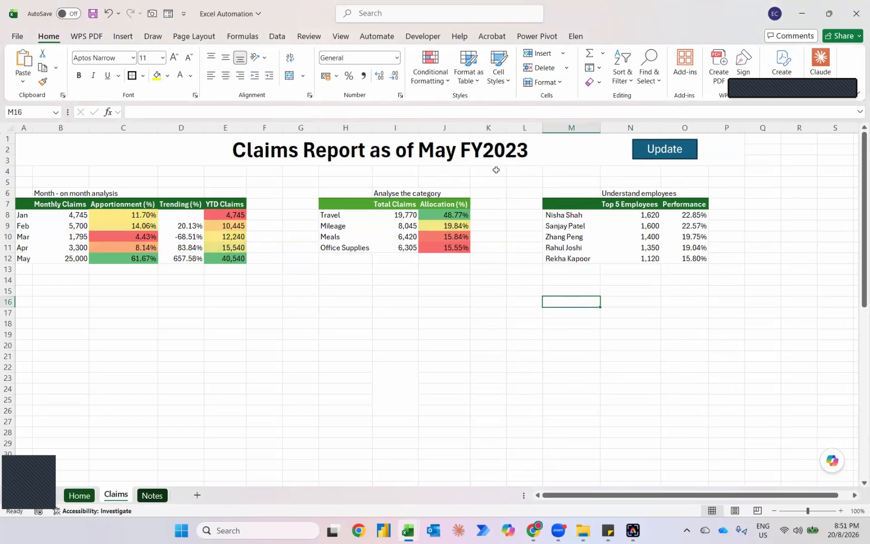
# - Move the file 006 - June 2023 into the Claims folder in File Explorer and refresh the Excel report with Update
pyautogui.hotkey('alt', 'Tab')
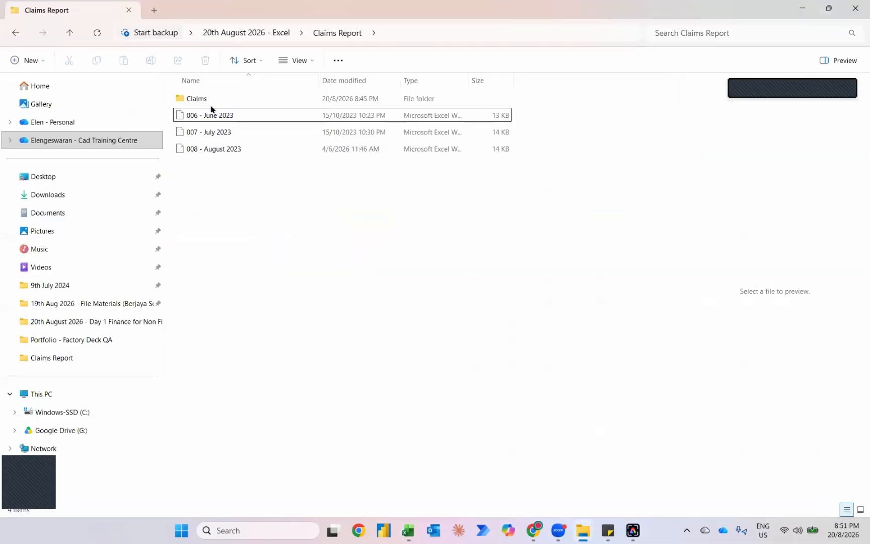
pyautogui.click(193, 116)
pyautogui.moveTo(192, 116); pyautogui.dragTo(211, 104)
pyautogui.hotkey('alt', 'Tab')
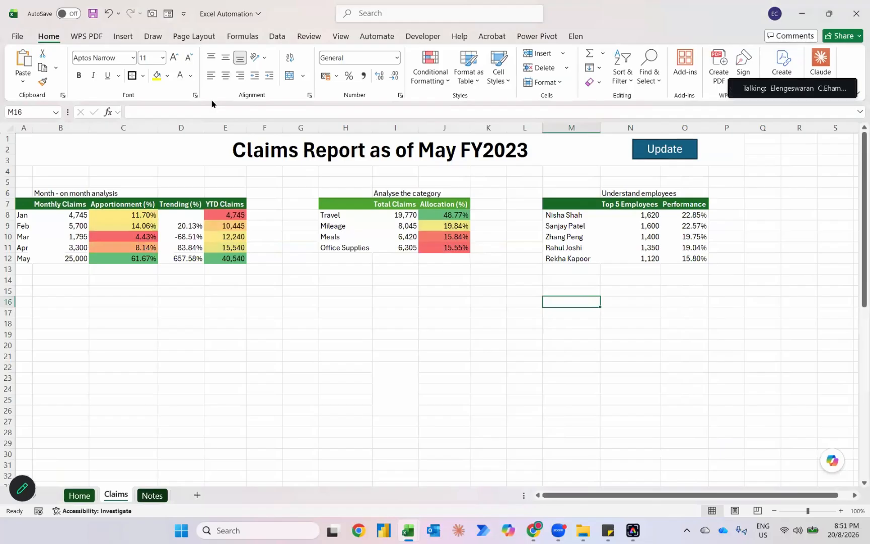
pyautogui.click(644, 150)
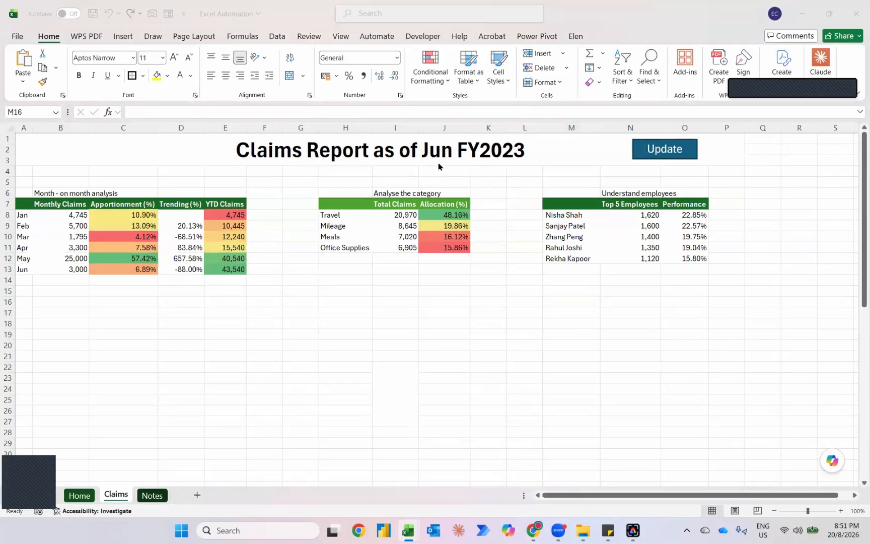
# - Move the file 007 - July 2023 into the Claims folder in File Explorer and refresh the Excel report with Update
pyautogui.hotkey('alt', 'Tab')
pyautogui.click(199, 116)
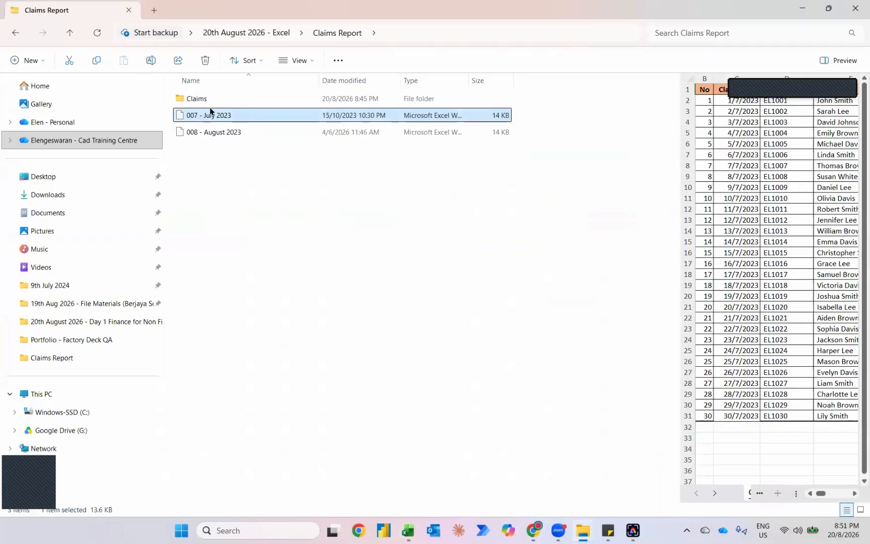
pyautogui.moveTo(198, 116); pyautogui.dragTo(221, 103)
pyautogui.hotkey('alt', 'Tab')
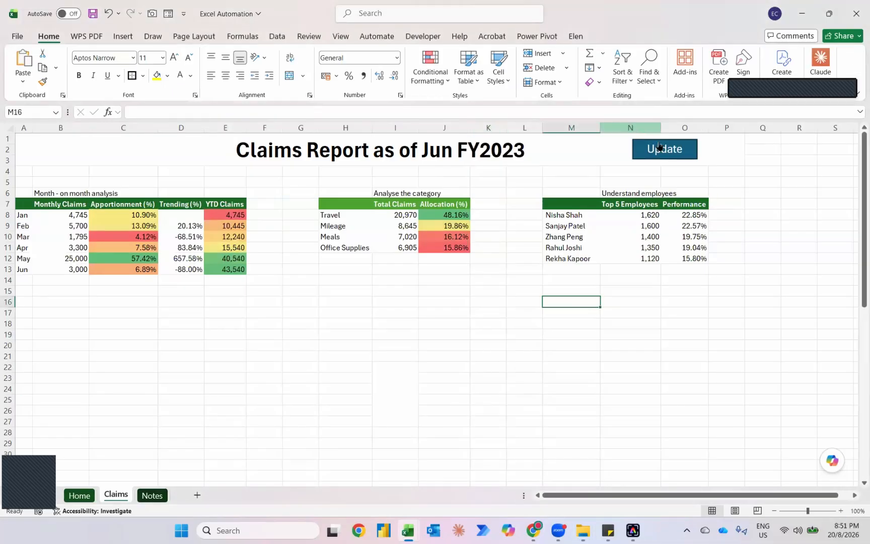
pyautogui.click(665, 148)
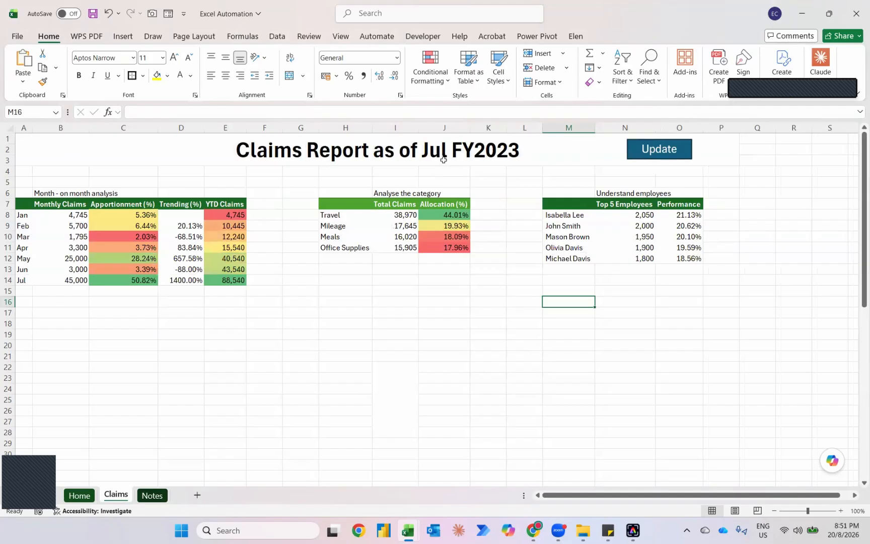
# - Move the file 008 - August 2023 into the Claims folder in File Explorer and refresh the Excel report with Update
pyautogui.hotkey('alt', 'Tab')
pyautogui.click(210, 115)
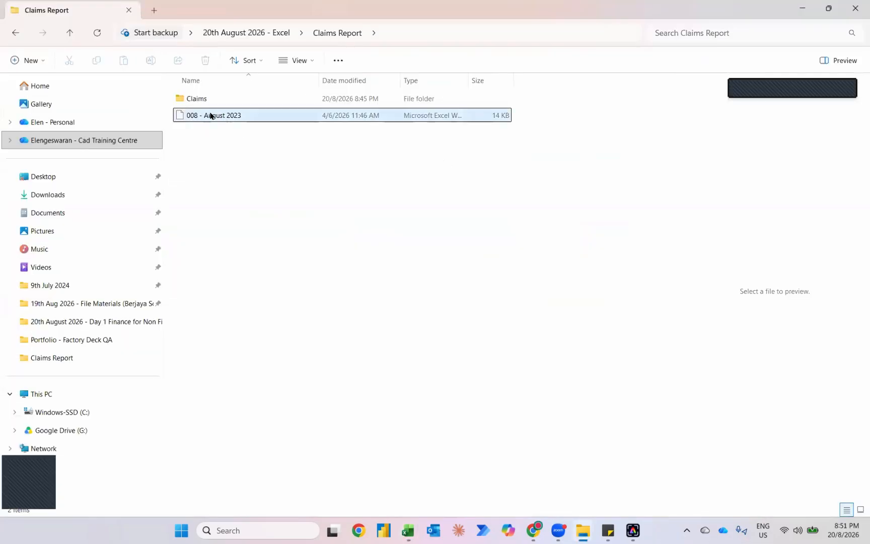
pyautogui.moveTo(210, 115)
pyautogui.mouseDown()
pyautogui.moveTo(208, 101)
pyautogui.moveTo(215, 104)
pyautogui.mouseUp()
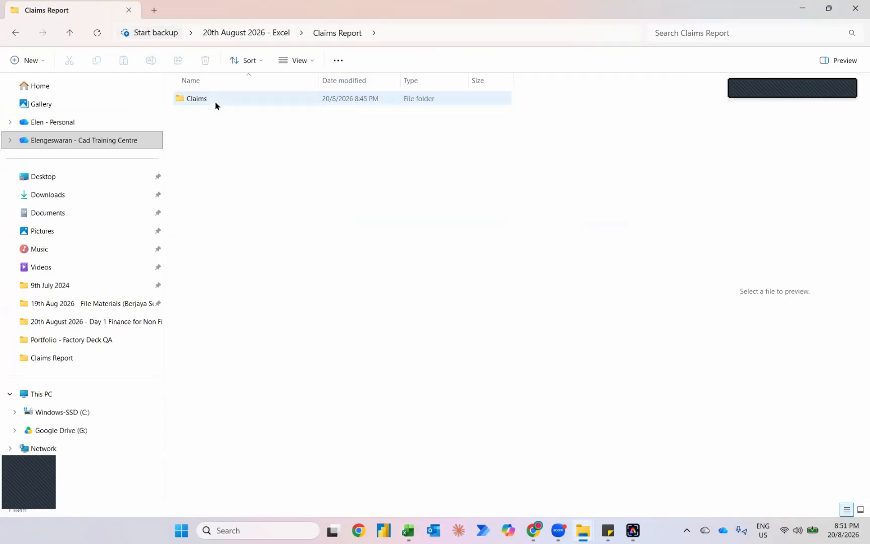
pyautogui.hotkey('alt', 'Tab')
pyautogui.click(647, 156)
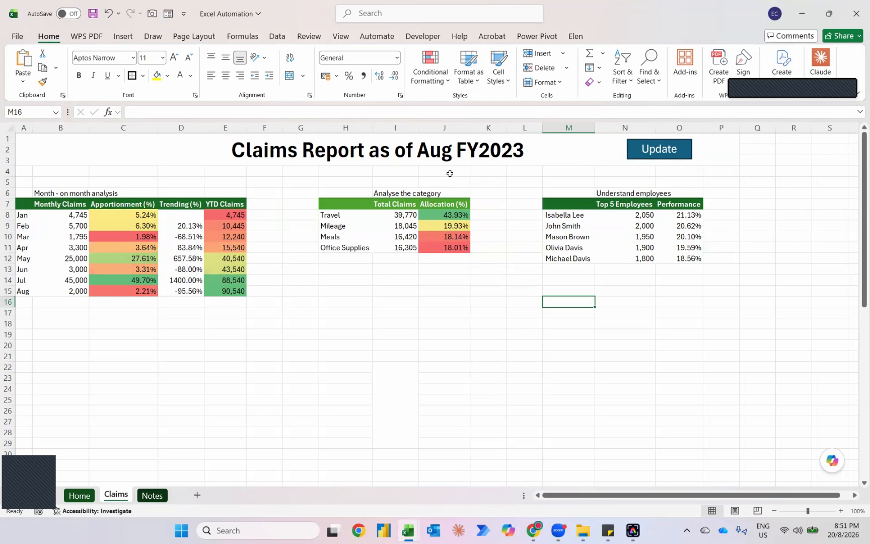
# - Move the February to August 2023 files from Claims back to the Claims Report folder and run Update on the Excel report
pyautogui.hotkey('alt', 'Tab')
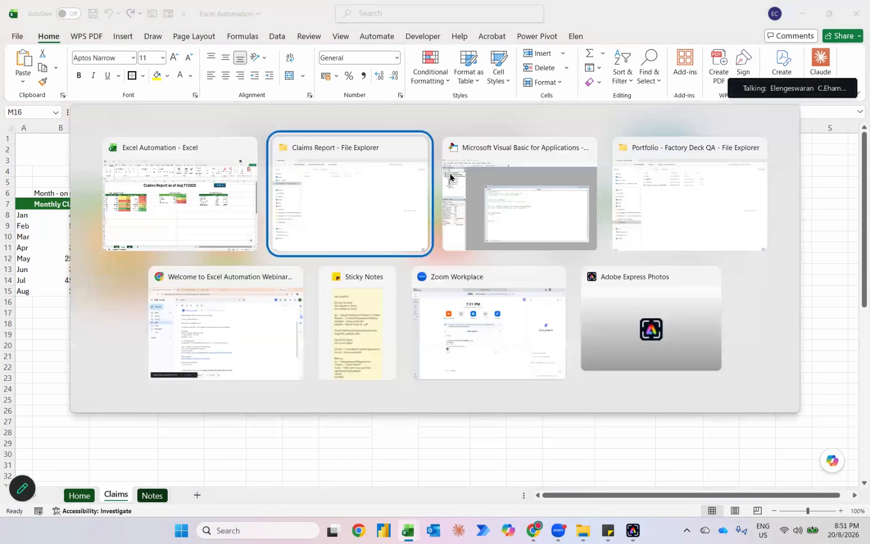
pyautogui.click(251, 100)
pyautogui.doubleClick(252, 100)
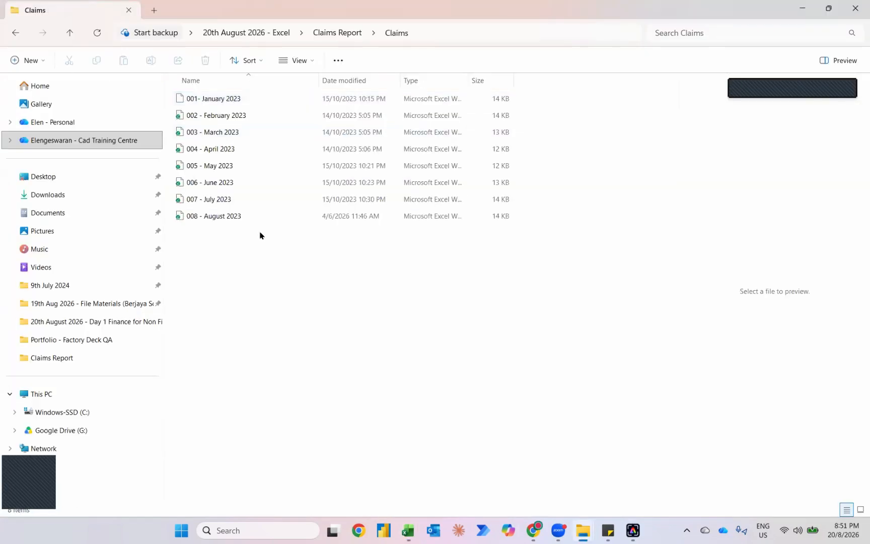
pyautogui.moveTo(260, 232); pyautogui.dragTo(333, 39)
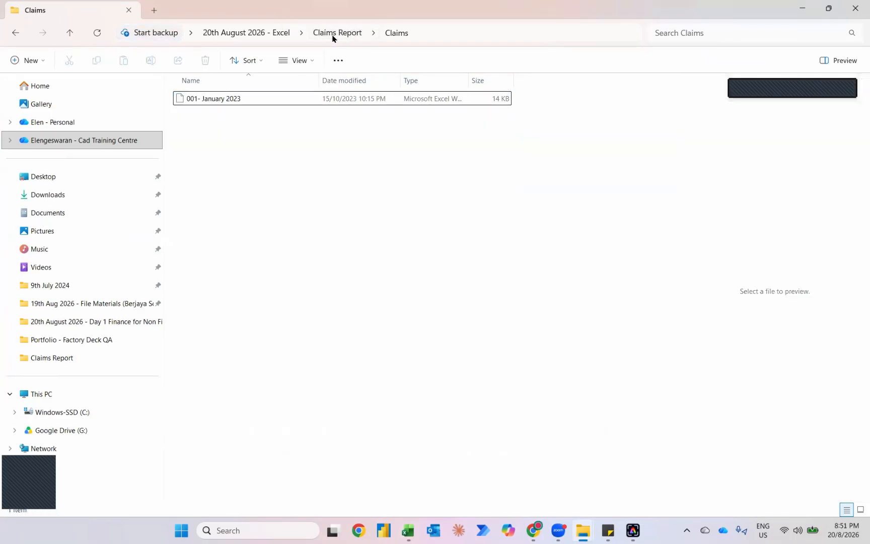
pyautogui.hotkey('alt', 'Tab')
pyautogui.click(657, 149)
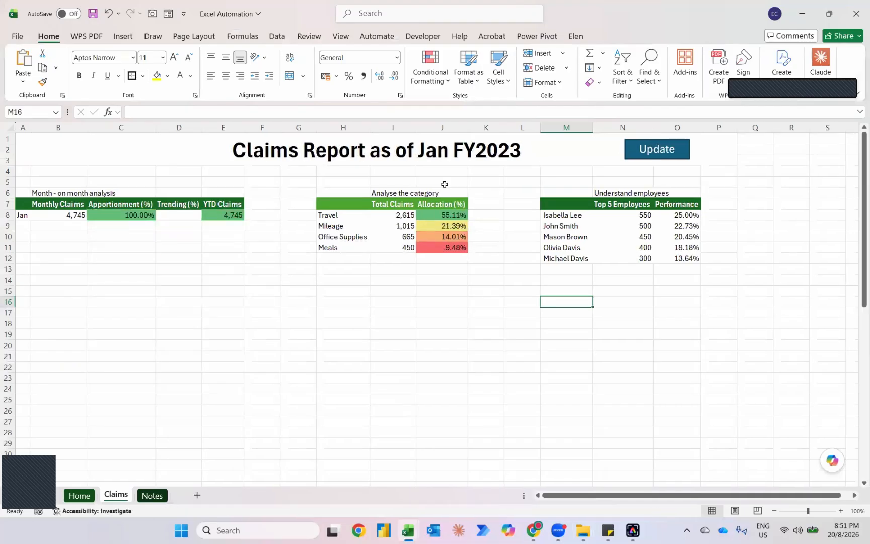
# - Move the file 002 - February 2023 into the Claims folder in File Explorer and refresh the Excel report with Update
pyautogui.hotkey('alt', 'Tab')
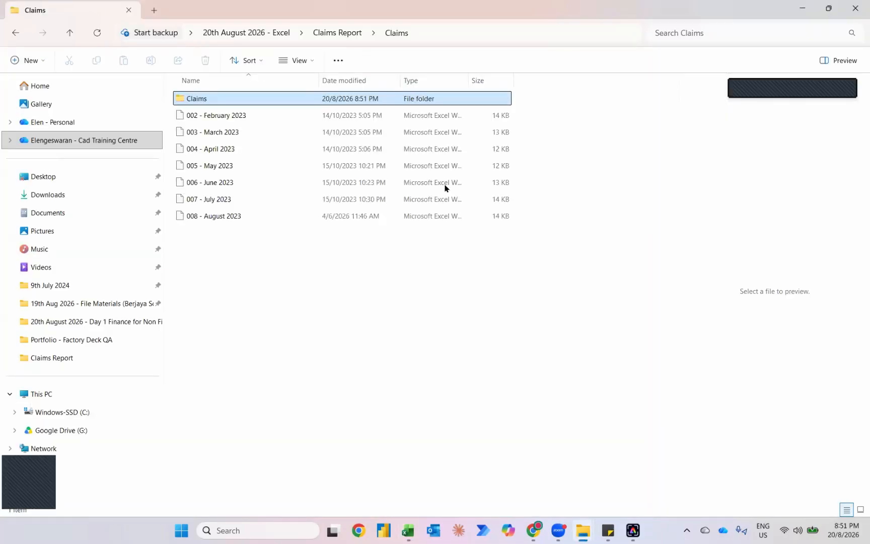
pyautogui.click(220, 115)
pyautogui.moveTo(220, 116); pyautogui.dragTo(222, 106)
pyautogui.hotkey('alt', 'Tab')
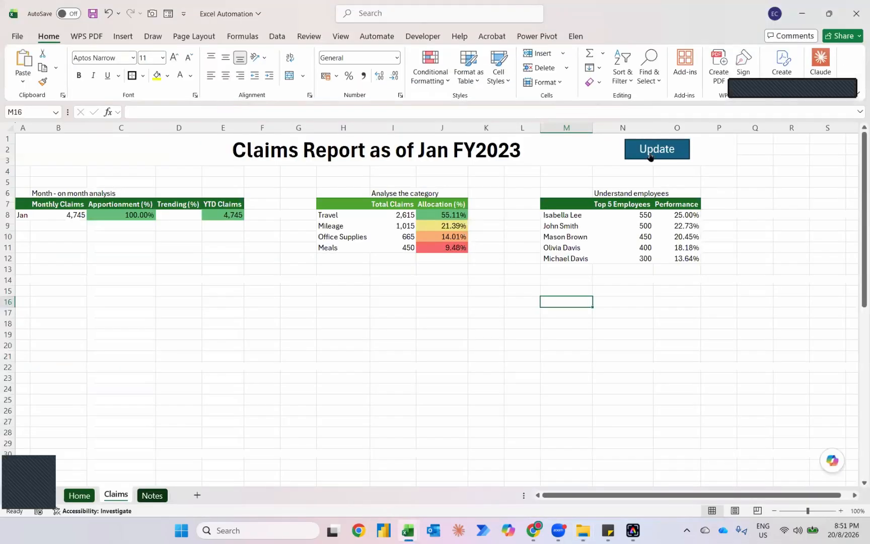
pyautogui.click(650, 151)
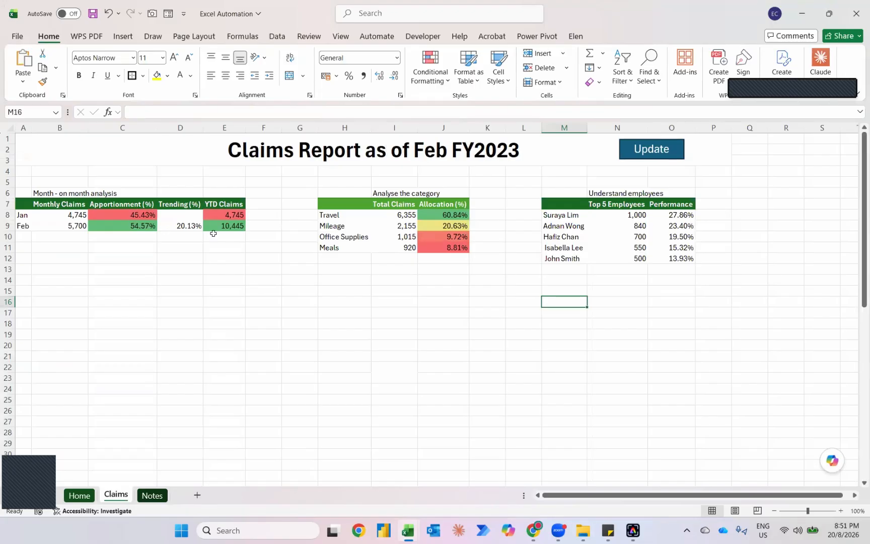
# - Apply solid dark green data bars, showing bars only, to all cells with Performance values in the Top 5 Employees pivot
pyautogui.click(669, 215)
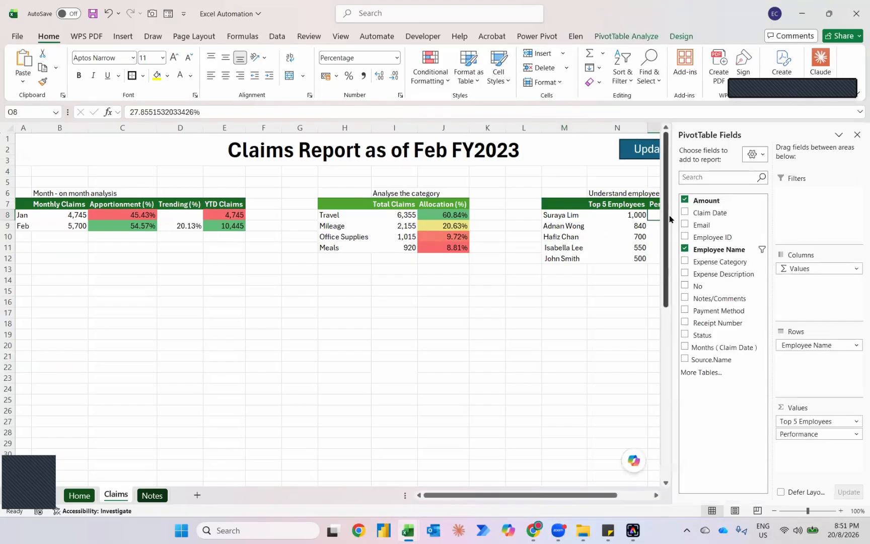
pyautogui.click(429, 66)
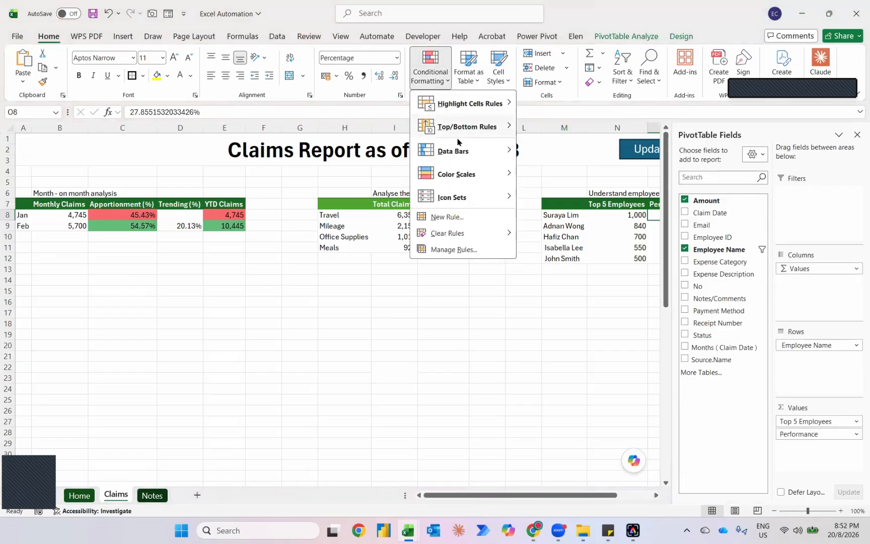
pyautogui.moveTo(459, 146)
pyautogui.click(554, 269)
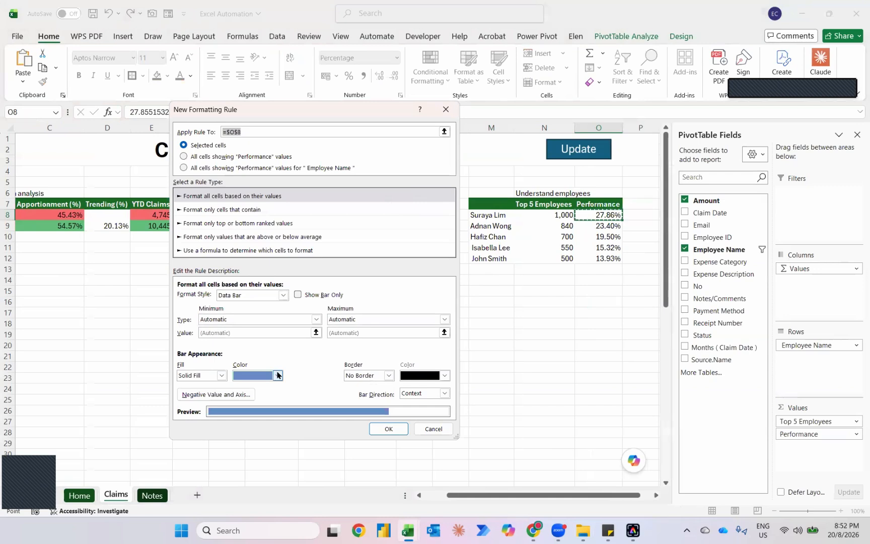
pyautogui.click(278, 374)
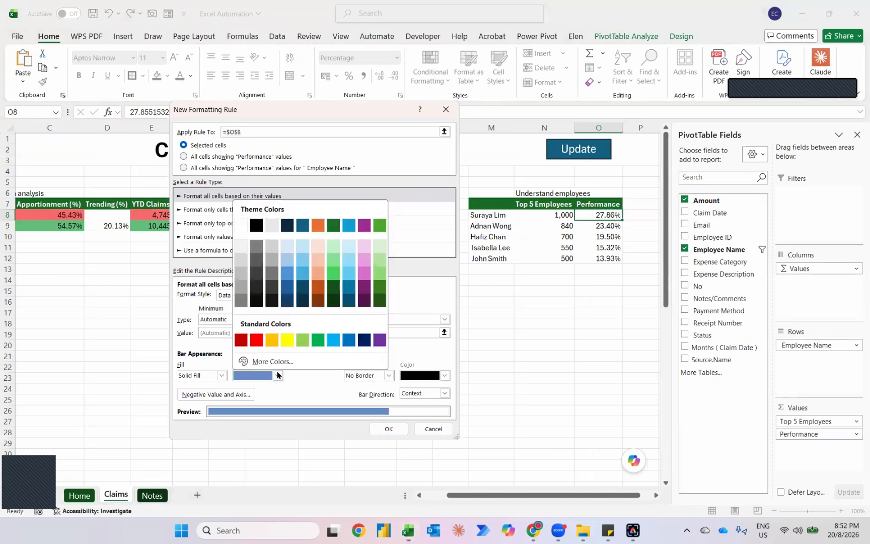
pyautogui.click(380, 300)
pyautogui.click(322, 295)
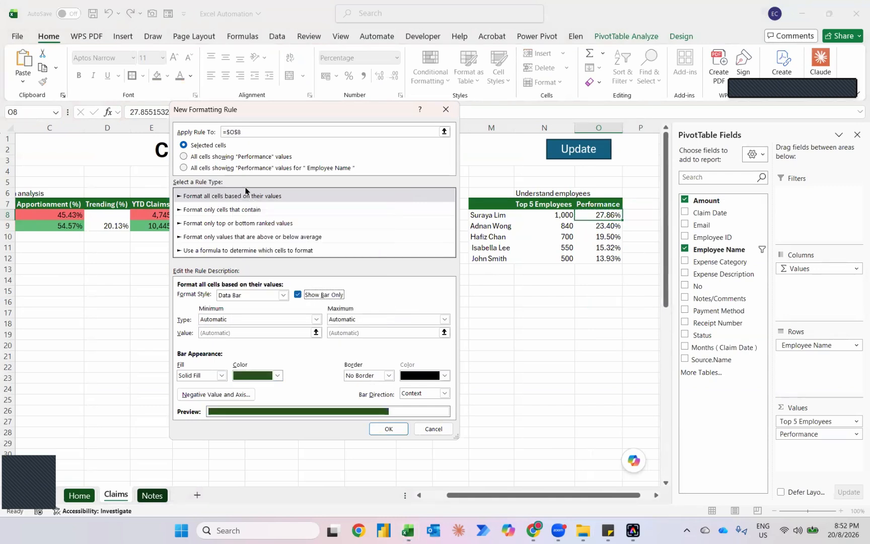
pyautogui.click(214, 157)
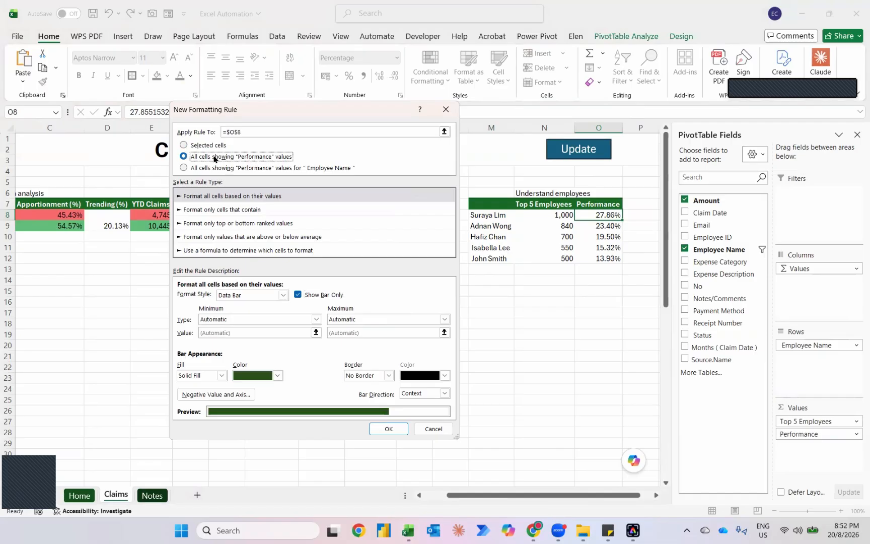
pyautogui.click(384, 430)
pyautogui.click(531, 368)
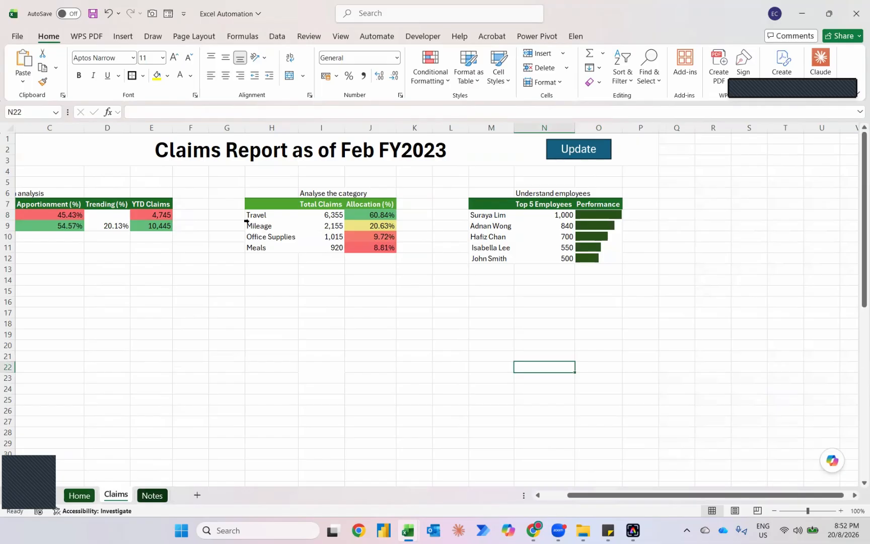
# - Fill the merged report title banner with dark green and make its text white
pyautogui.hscroll(-2, 247, 221)
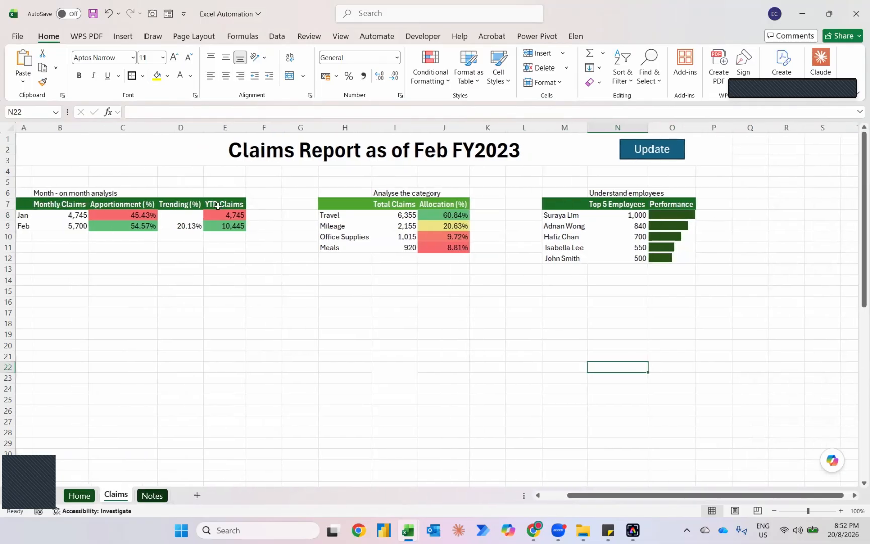
pyautogui.click(247, 157)
pyautogui.click(168, 77)
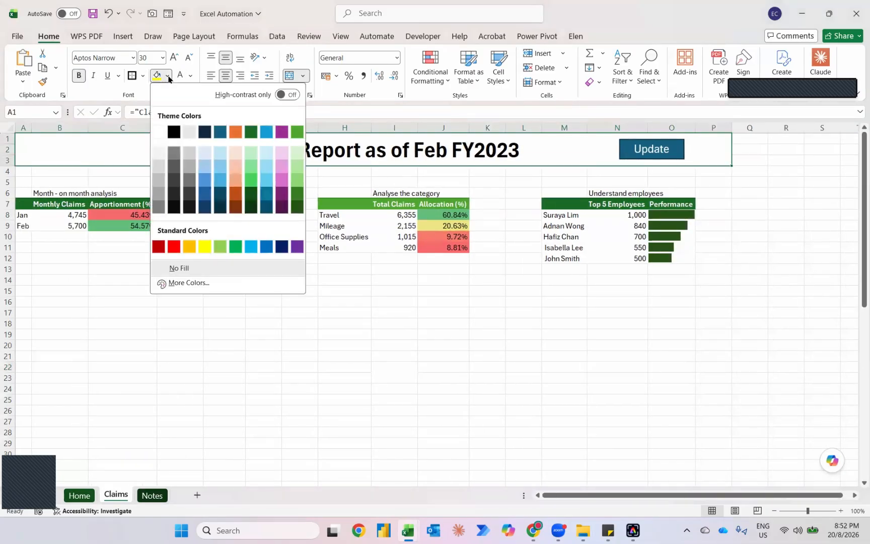
pyautogui.click(295, 210)
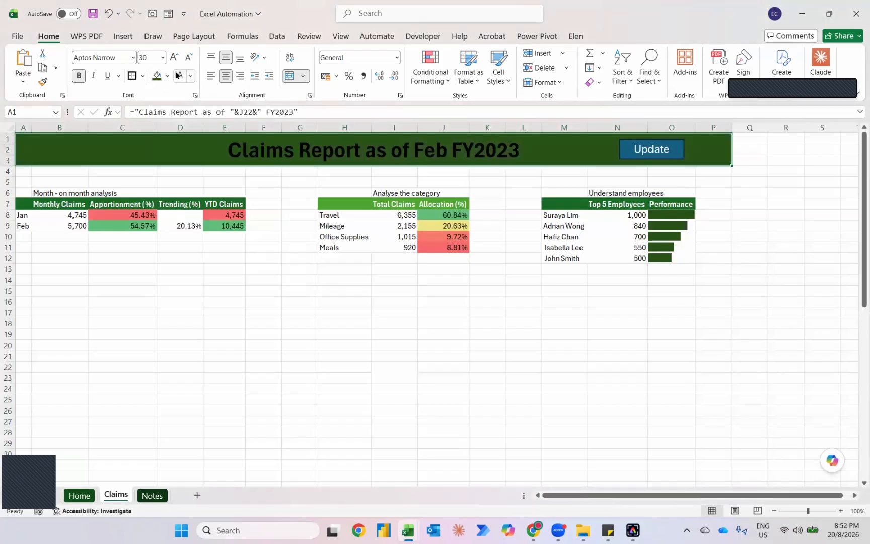
# - Restyle the Update button with a light green fill and outline and bold black text
pyautogui.rightClick(627, 158)
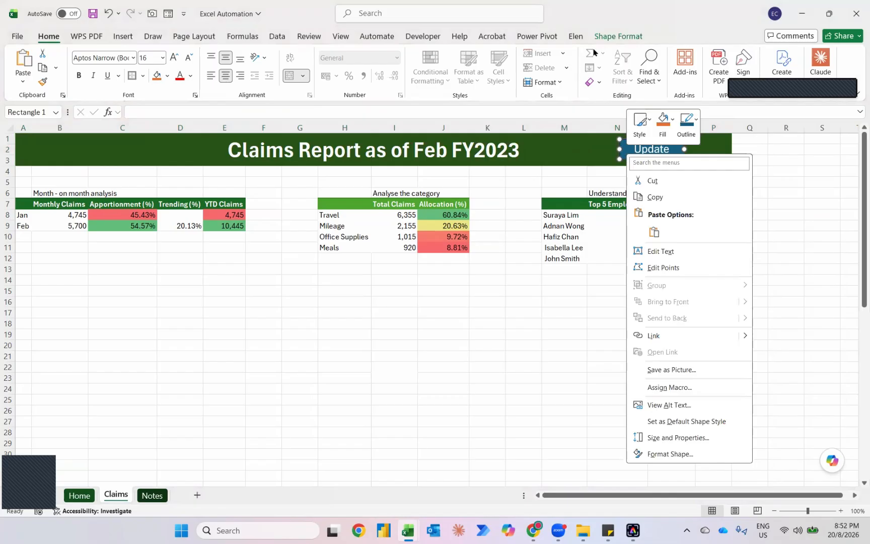
pyautogui.click(607, 40)
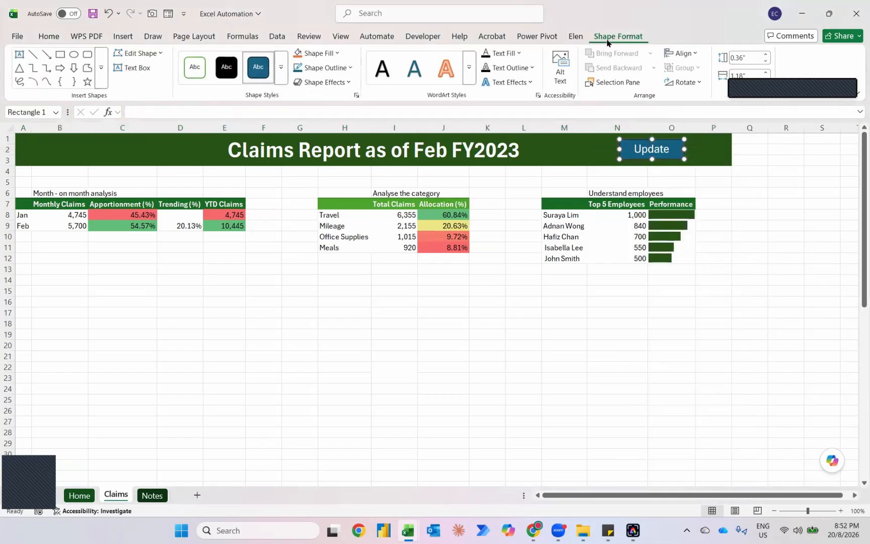
pyautogui.click(335, 53)
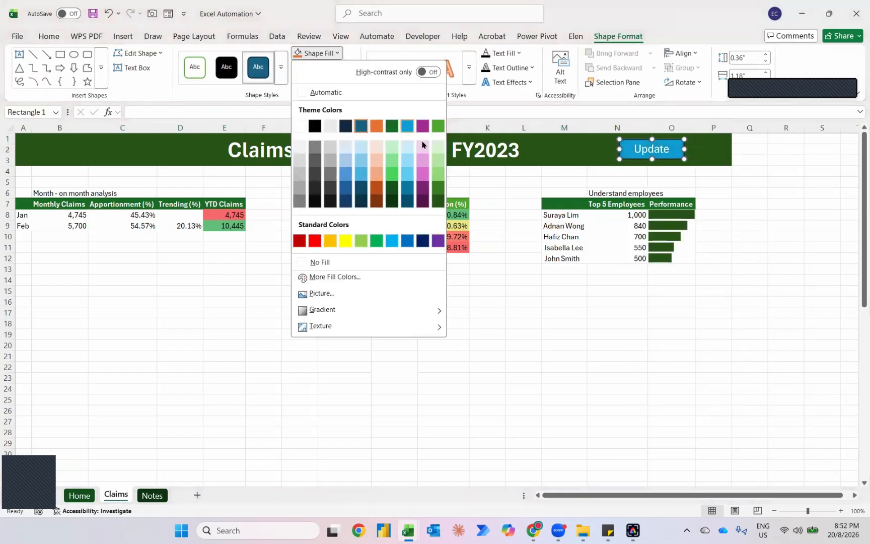
pyautogui.click(437, 163)
pyautogui.click(321, 68)
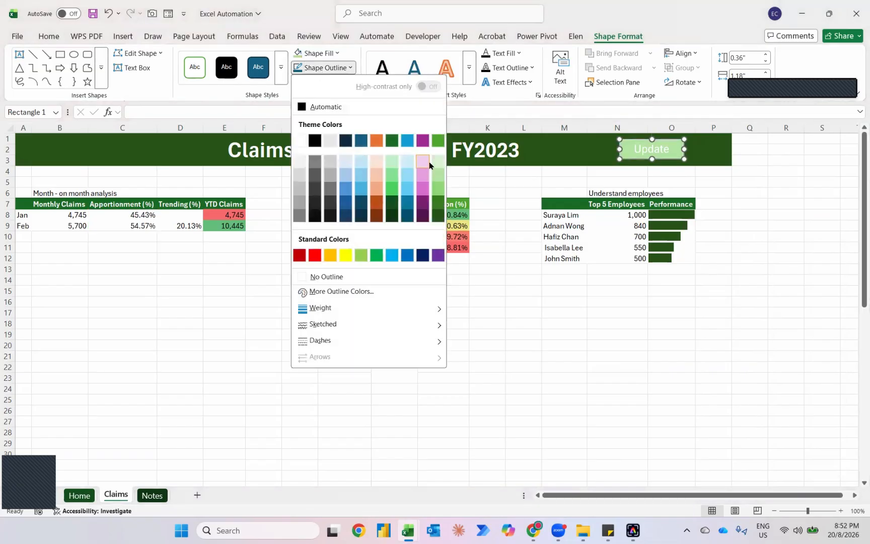
pyautogui.click(438, 161)
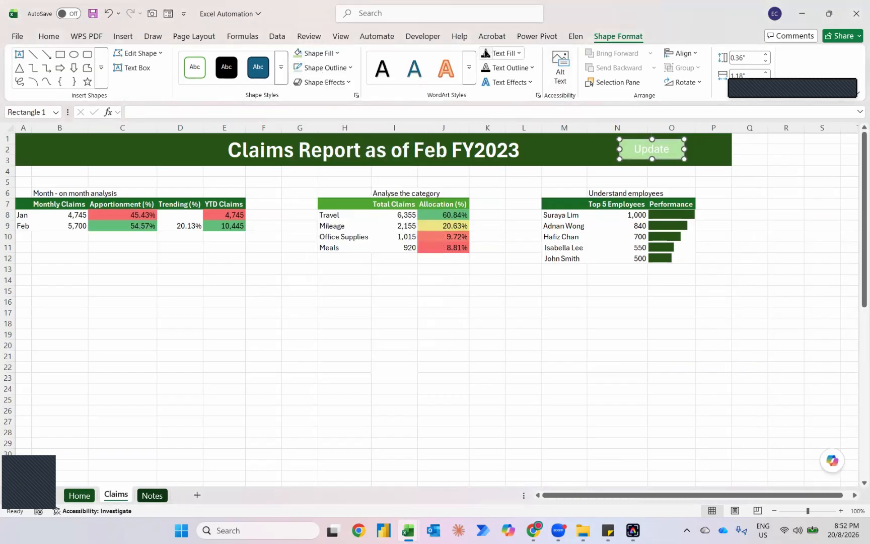
pyautogui.click(486, 52)
pyautogui.click(516, 189)
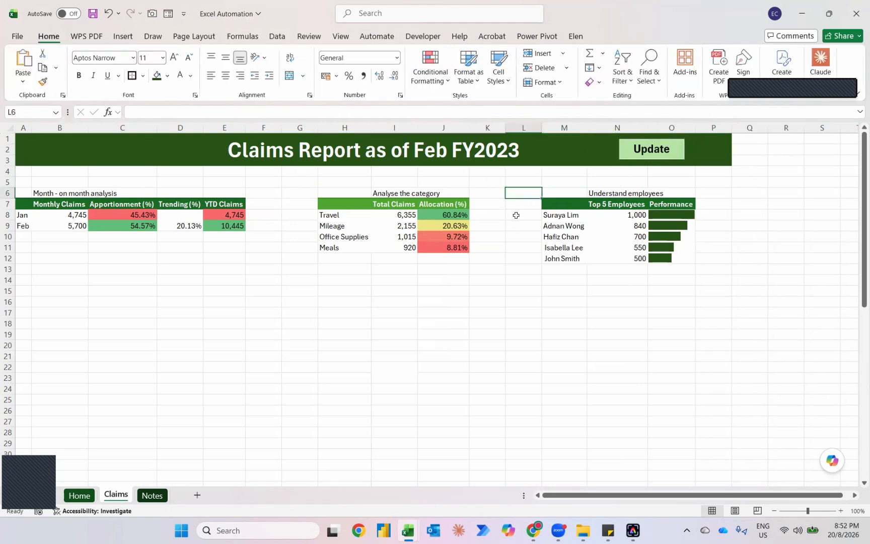
# - Hide the gridlines on the Claims sheet
pyautogui.click(336, 38)
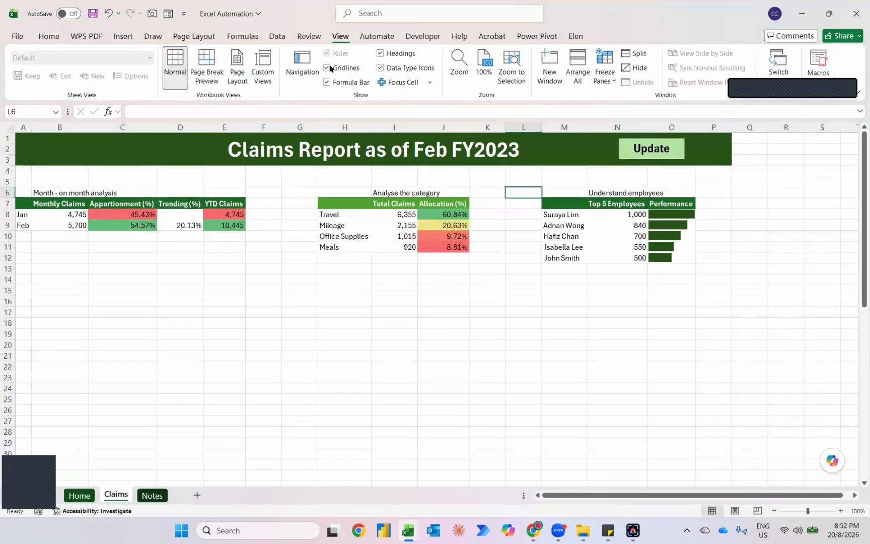
pyautogui.moveTo(600, 331); pyautogui.dragTo(750, 432)
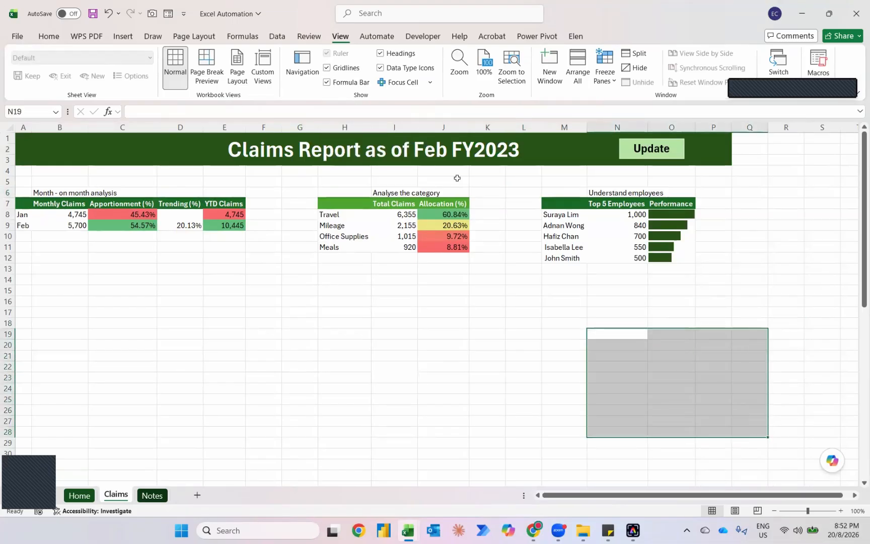
pyautogui.click(326, 68)
pyautogui.click(537, 305)
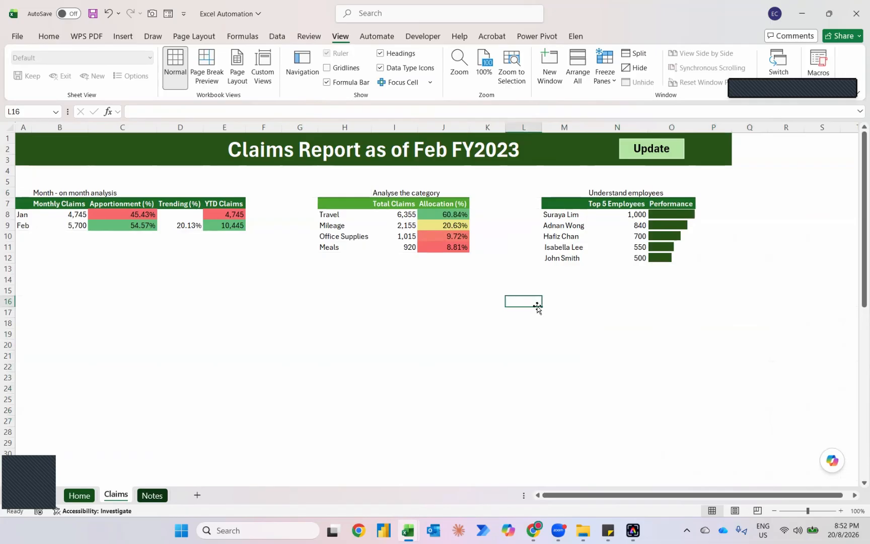
# - Shift the Update button slightly closer to the report title within the green banner
pyautogui.rightClick(633, 154)
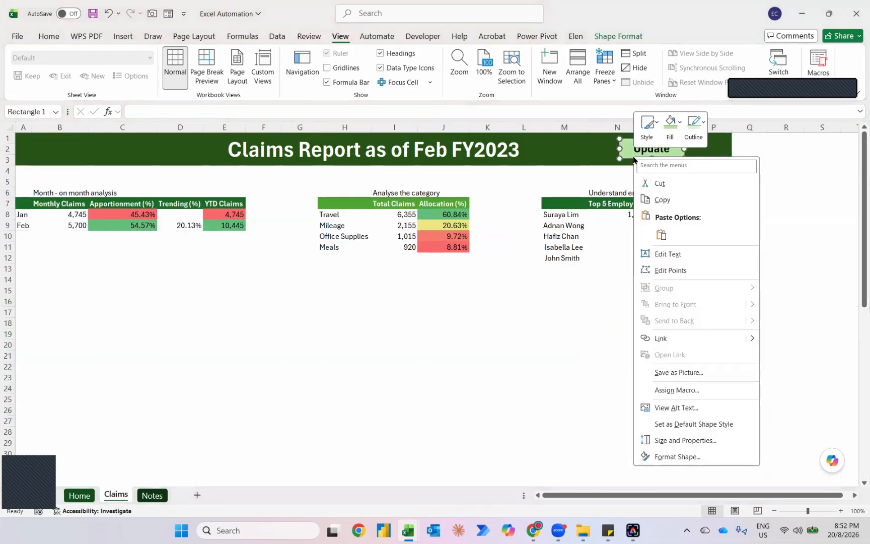
pyautogui.press('Escape')
pyautogui.moveTo(627, 146); pyautogui.dragTo(599, 141)
pyautogui.click(518, 194)
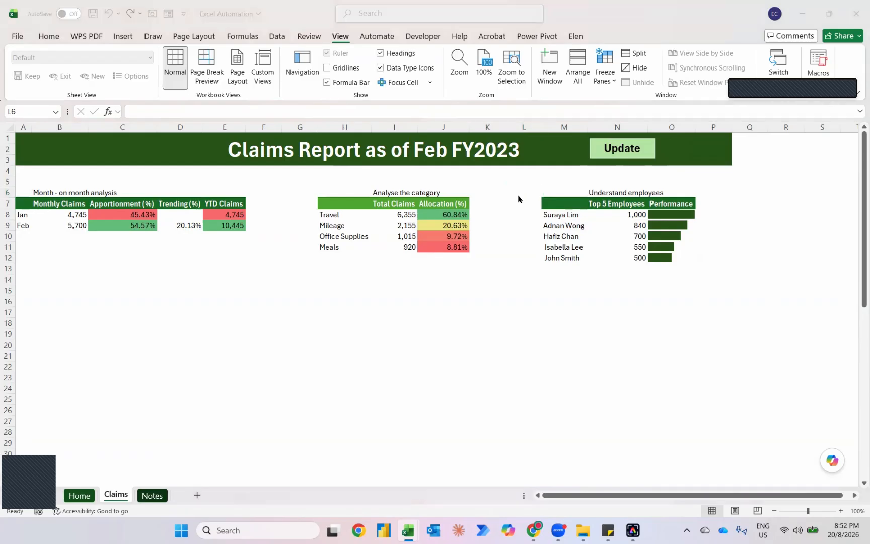
# - Move the file 003 - March 2023 into the Claims folder in File Explorer and refresh the Excel report with Update
pyautogui.hotkey('alt', 'Tab')
pyautogui.click(224, 116)
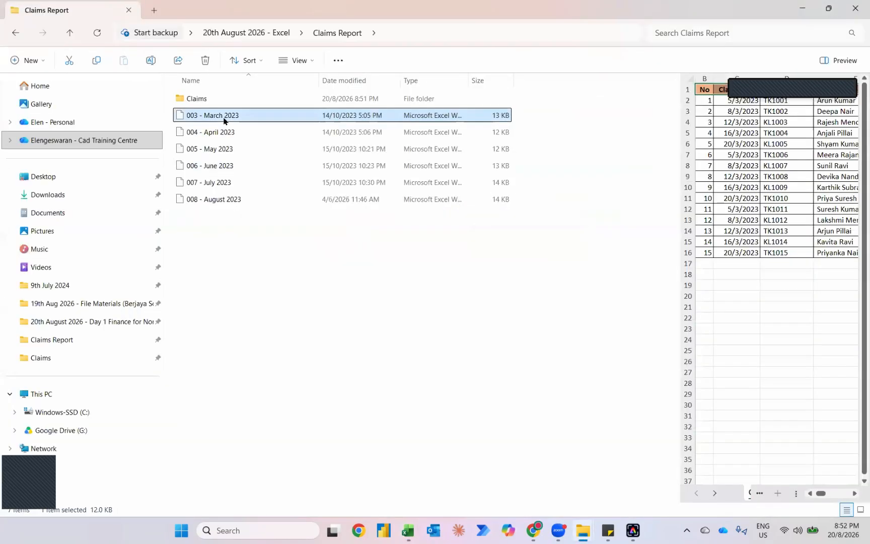
pyautogui.moveTo(208, 117); pyautogui.dragTo(225, 104)
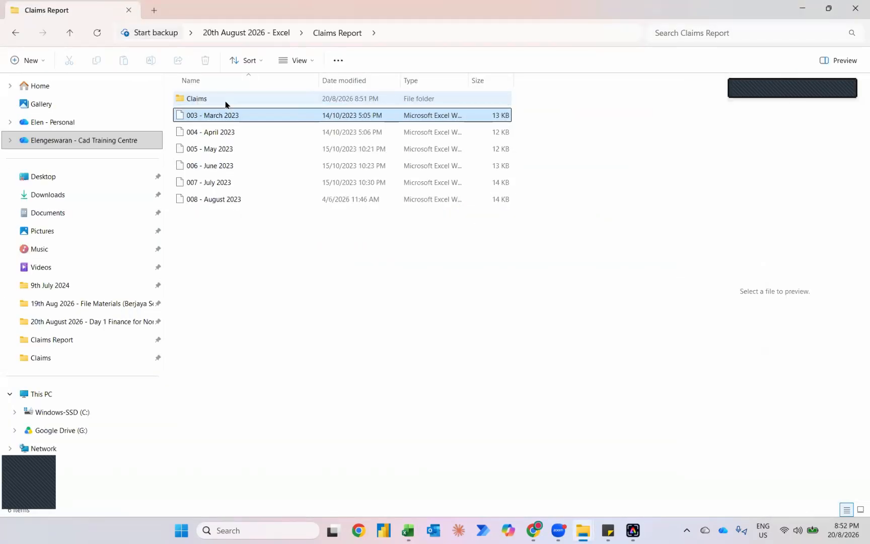
pyautogui.hotkey('alt', 'Tab')
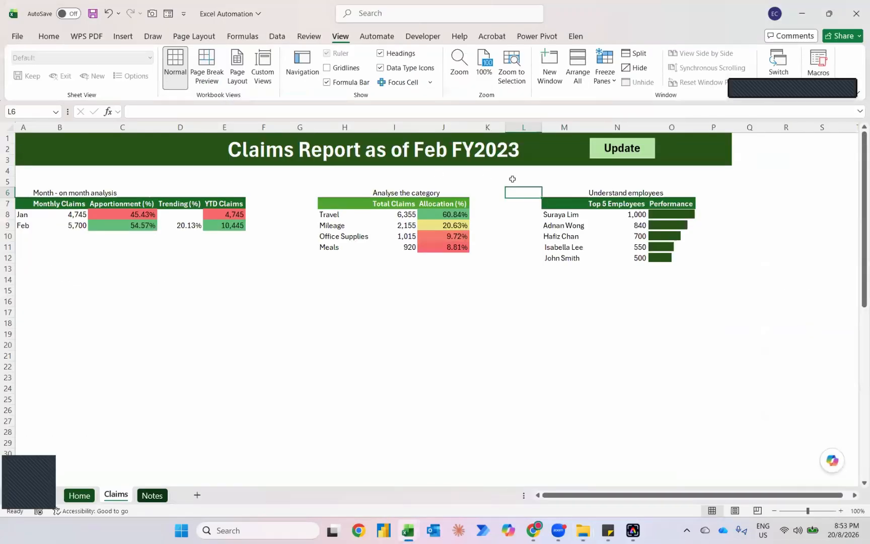
pyautogui.click(613, 158)
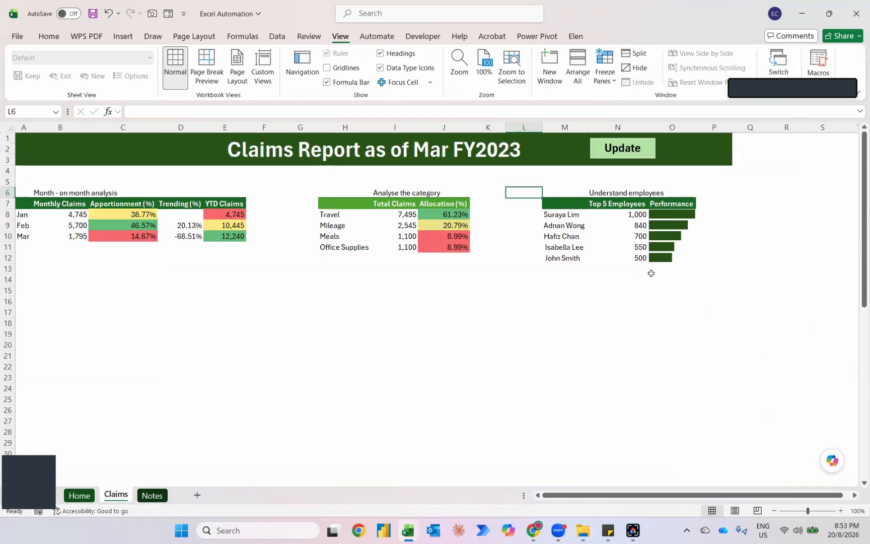
# - Move the file 004 - April 2023 into the Claims folder in File Explorer and refresh the Excel report with Update
pyautogui.hotkey('alt', 'Tab')
pyautogui.click(216, 115)
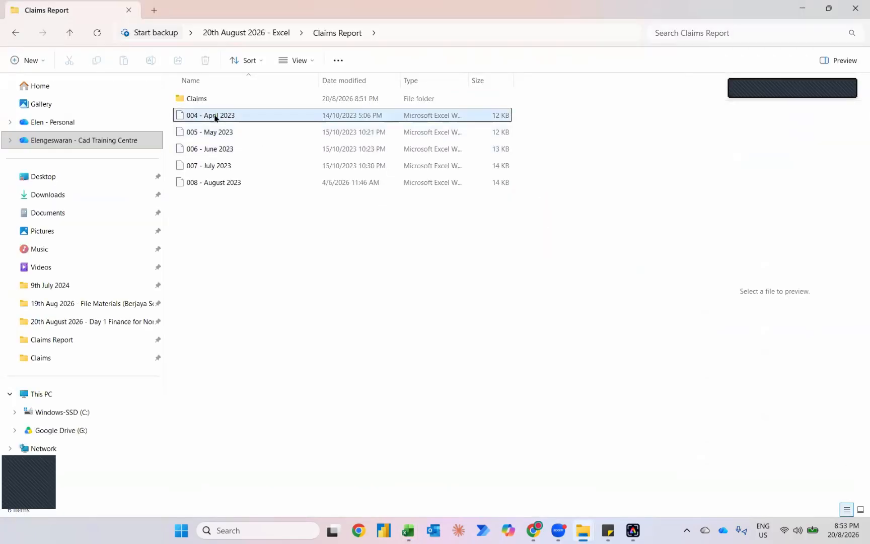
pyautogui.moveTo(201, 116); pyautogui.dragTo(222, 103)
pyautogui.hotkey('alt', 'Tab')
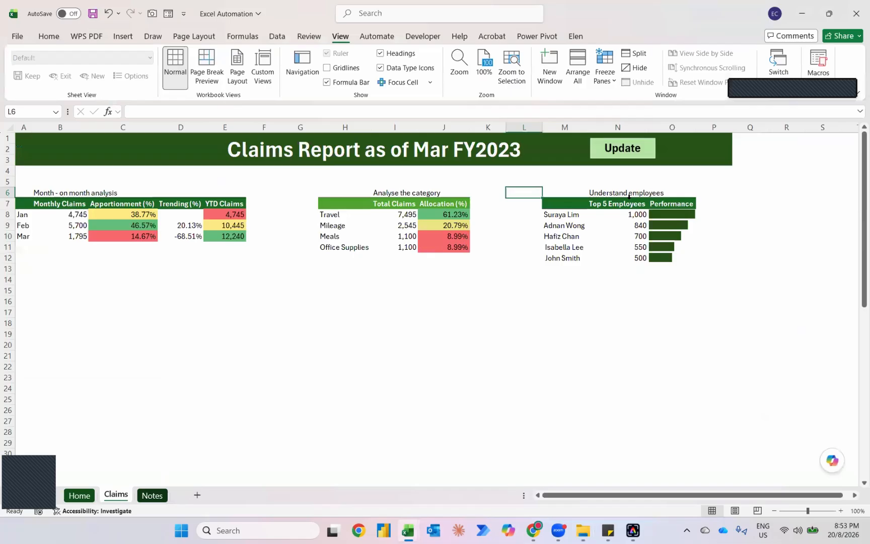
pyautogui.click(639, 150)
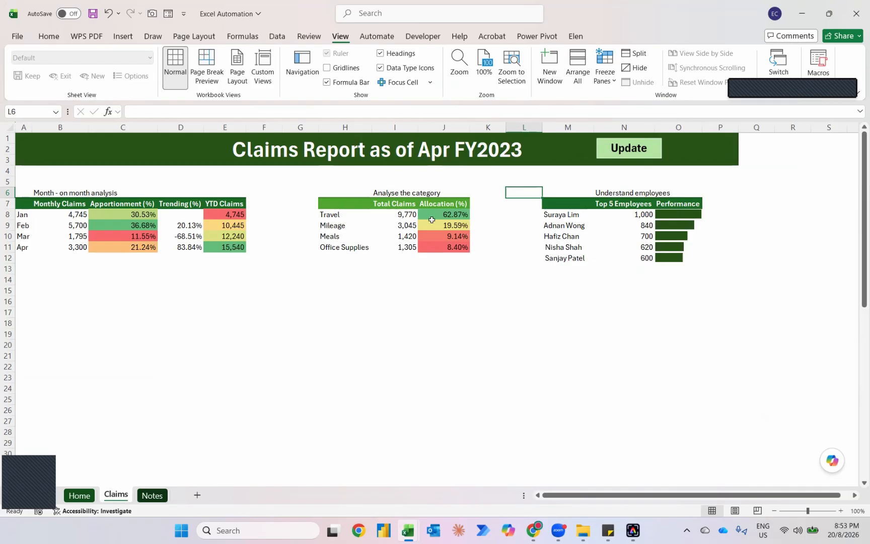
pyautogui.moveTo(432, 220)
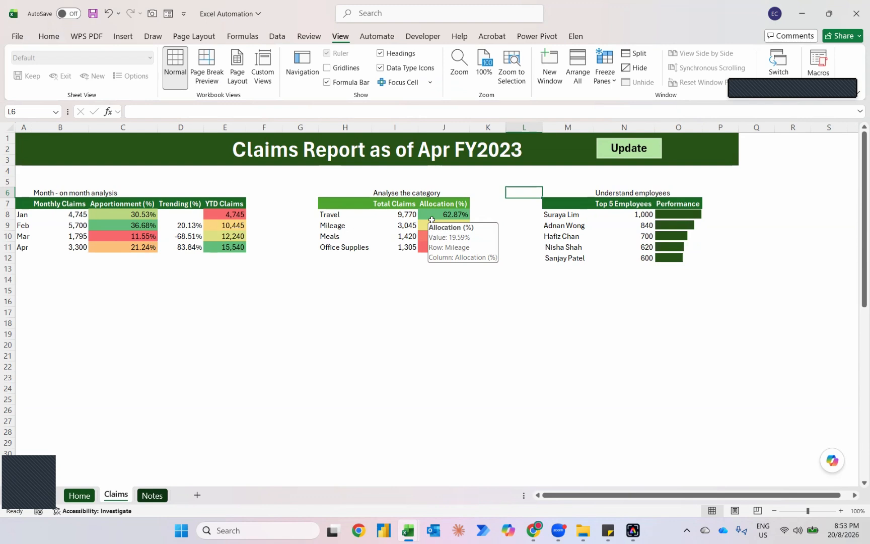
# - Switch to the Visual Basic editor and review the Update macro code in Module1 alongside the Claims report
pyautogui.hotkey('alt', 'Tab')
pyautogui.hotkey('alt', 'Down')
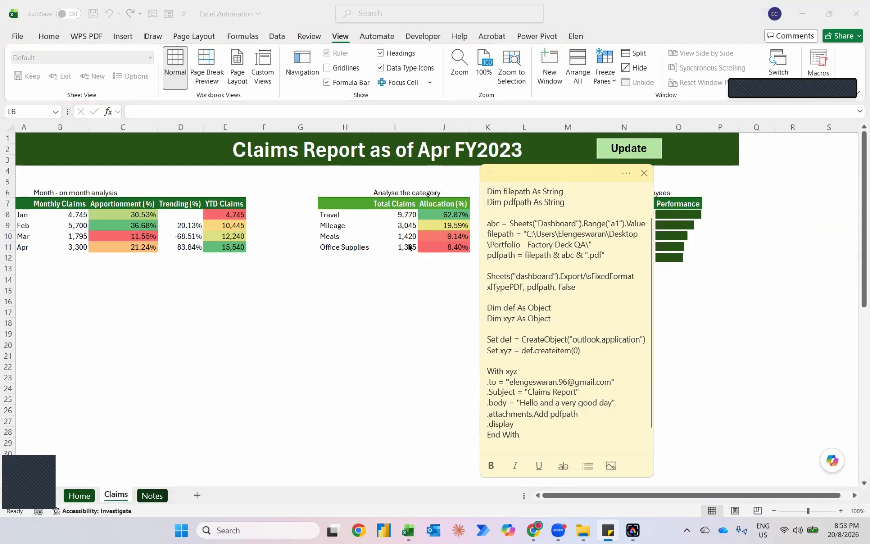
pyautogui.click(285, 307)
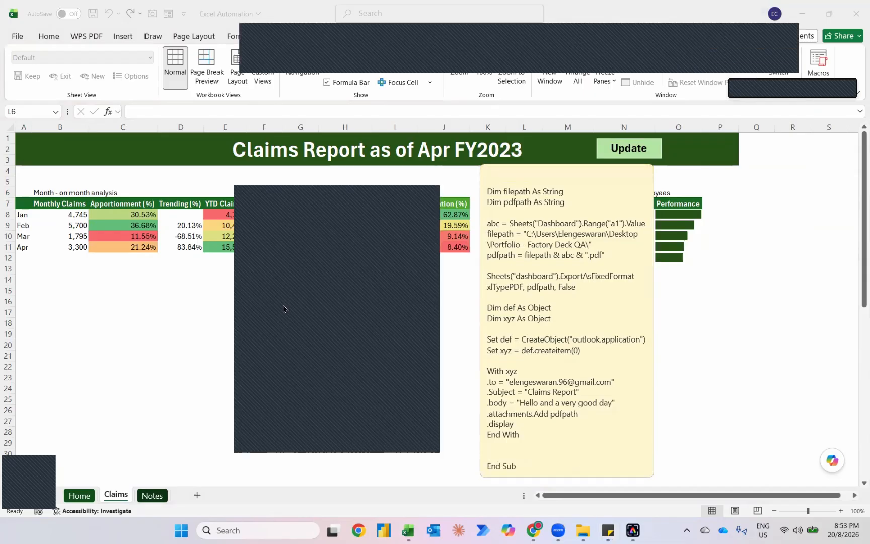
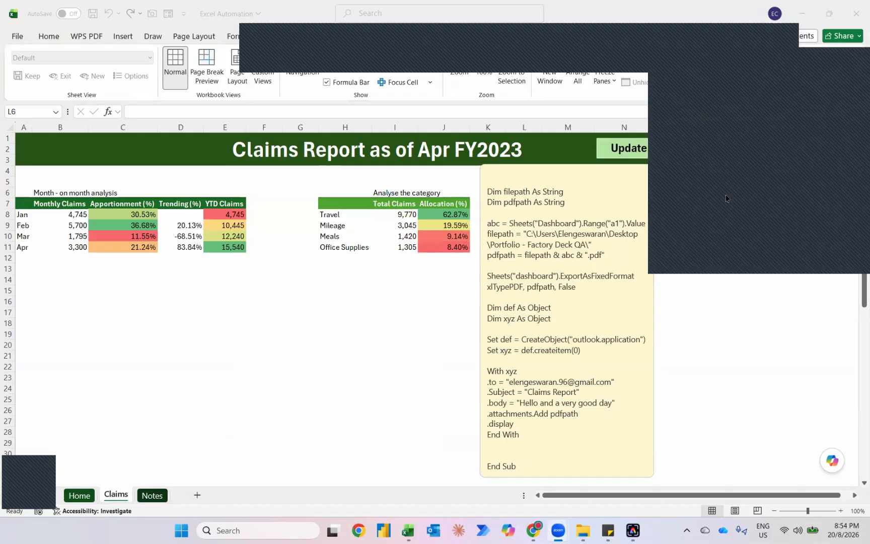
pyautogui.hotkey('alt', 'Tab')
pyautogui.click(726, 197)
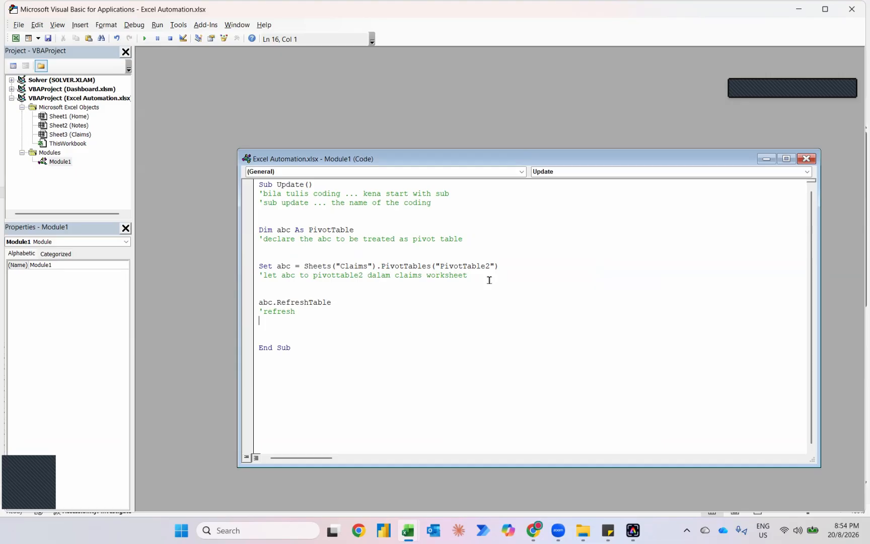
pyautogui.hotkey('alt', 'Tab')
pyautogui.hotkey('alt', 'Tab')
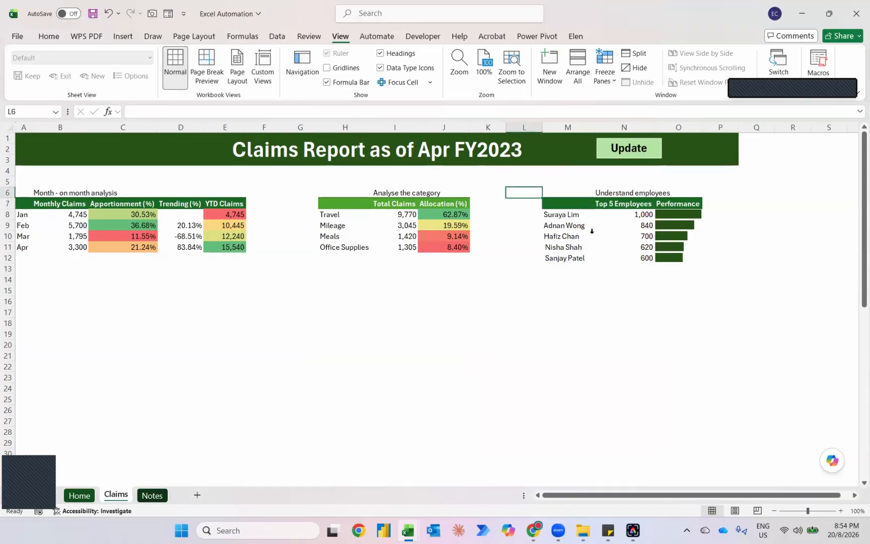
pyautogui.hotkey('alt', 'Tab')
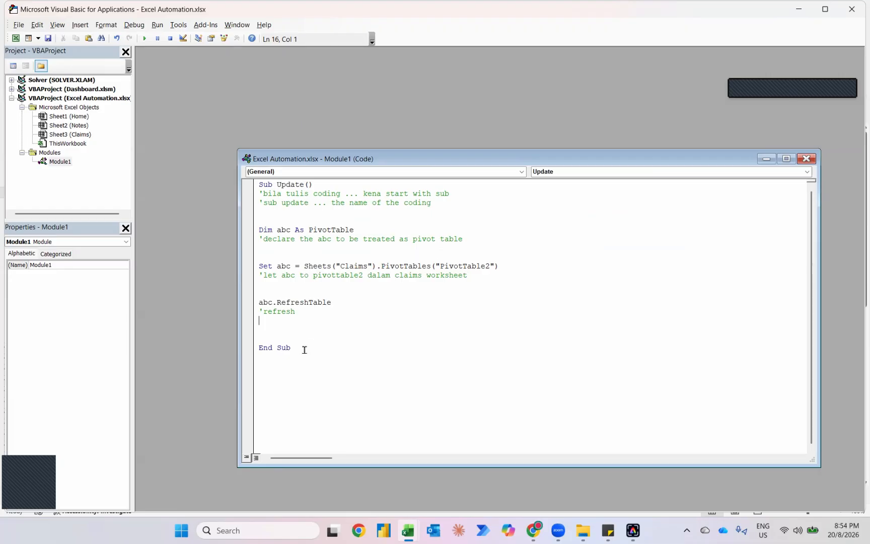
pyautogui.moveTo(302, 349); pyautogui.dragTo(253, 190)
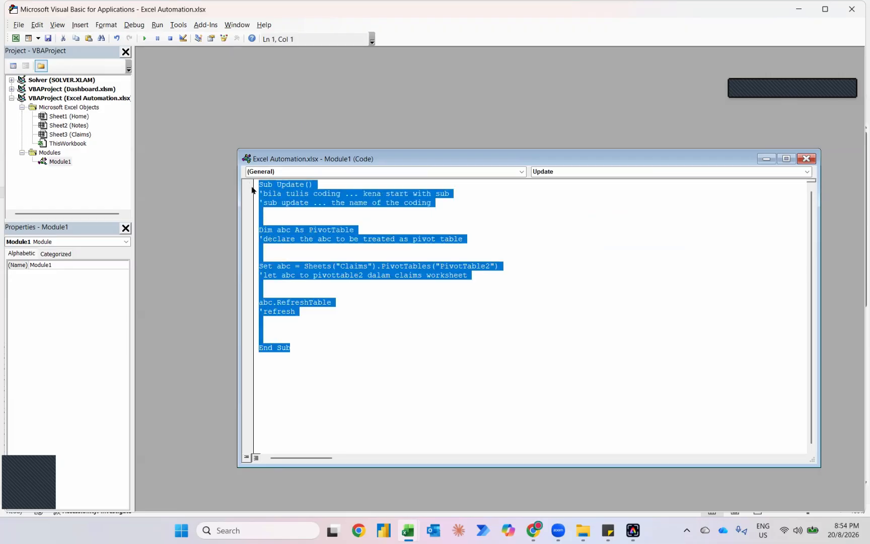
pyautogui.hotkey('alt', 'Tab')
pyautogui.click(295, 412)
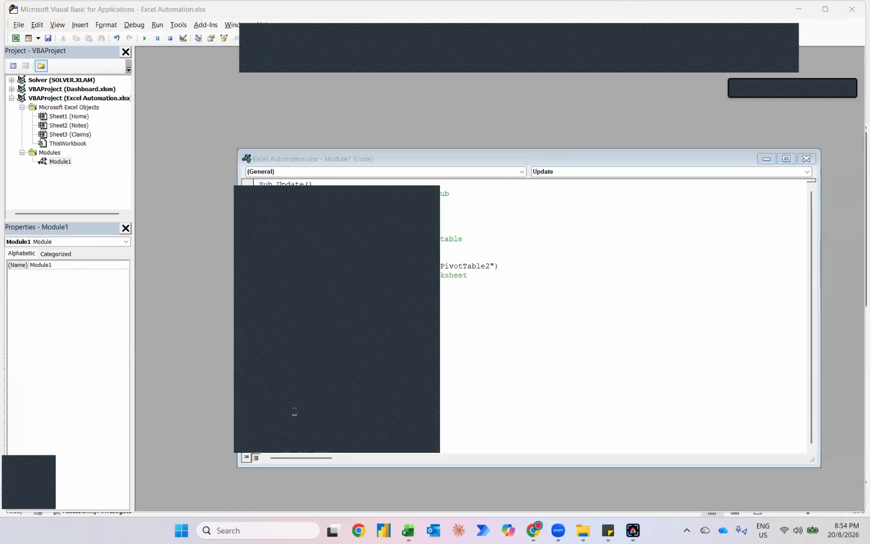
pyautogui.click(494, 344)
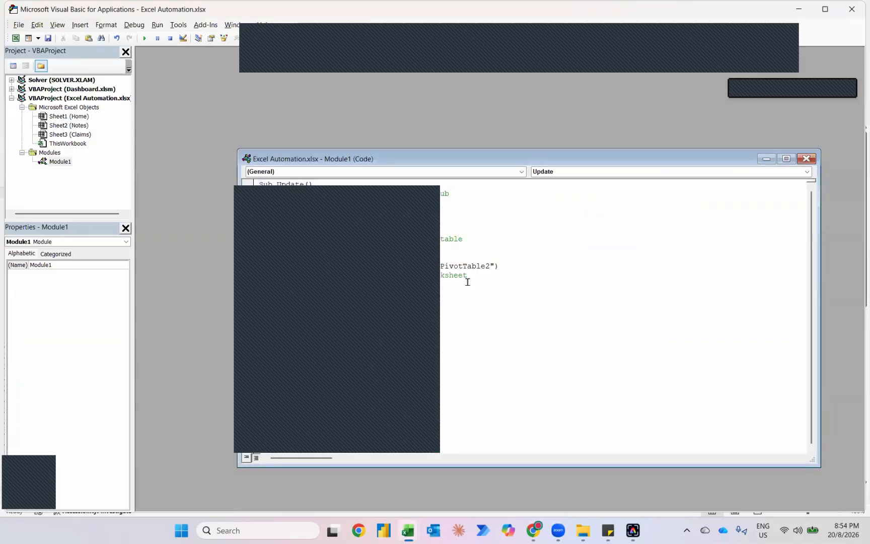
pyautogui.click(429, 203)
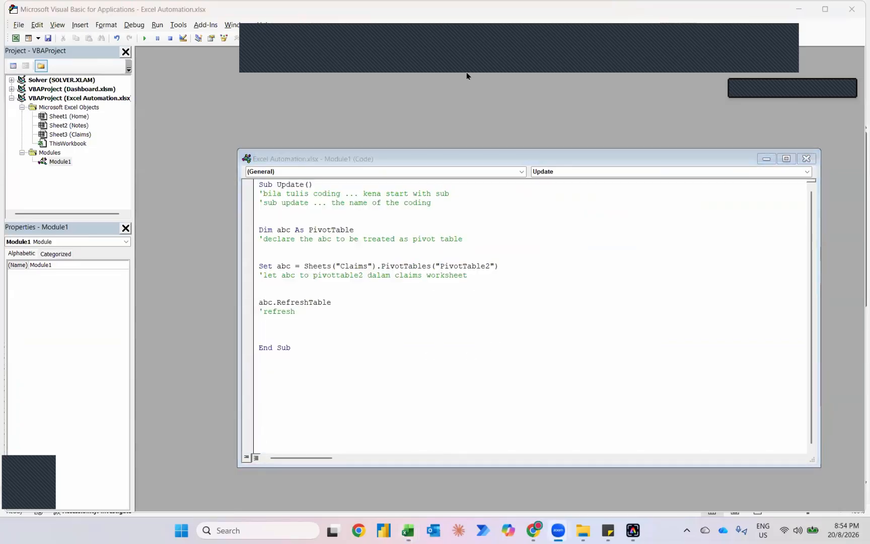
pyautogui.click(778, 46)
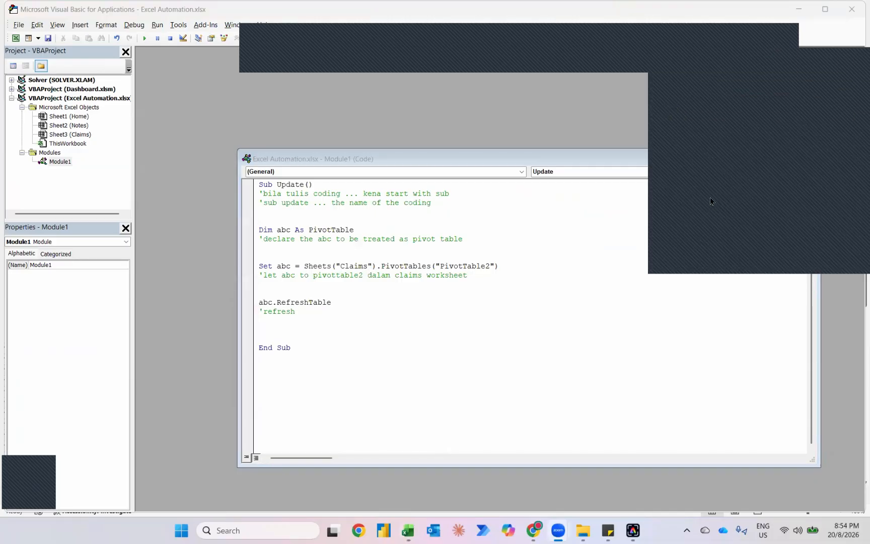
pyautogui.click(710, 201)
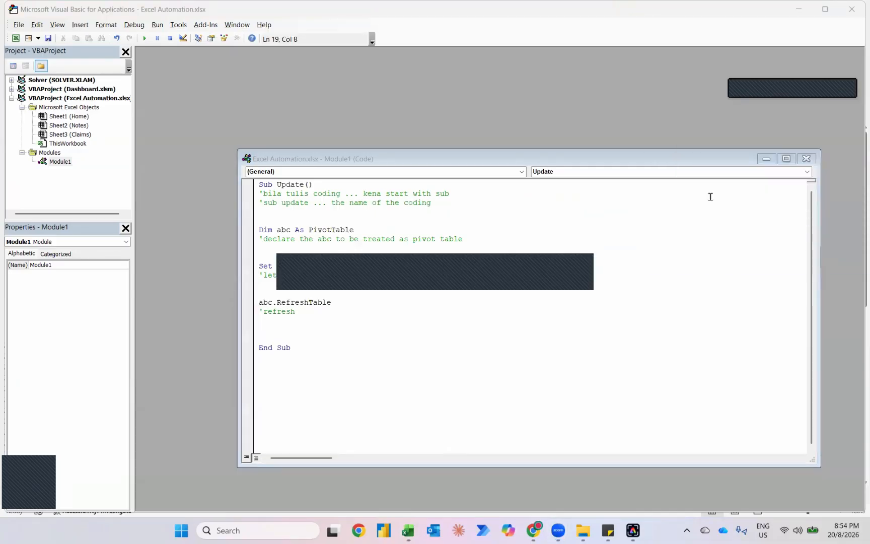
# - Add blank space below End Sub of the Update macro in Module1
pyautogui.click(302, 370)
pyautogui.press('Return')
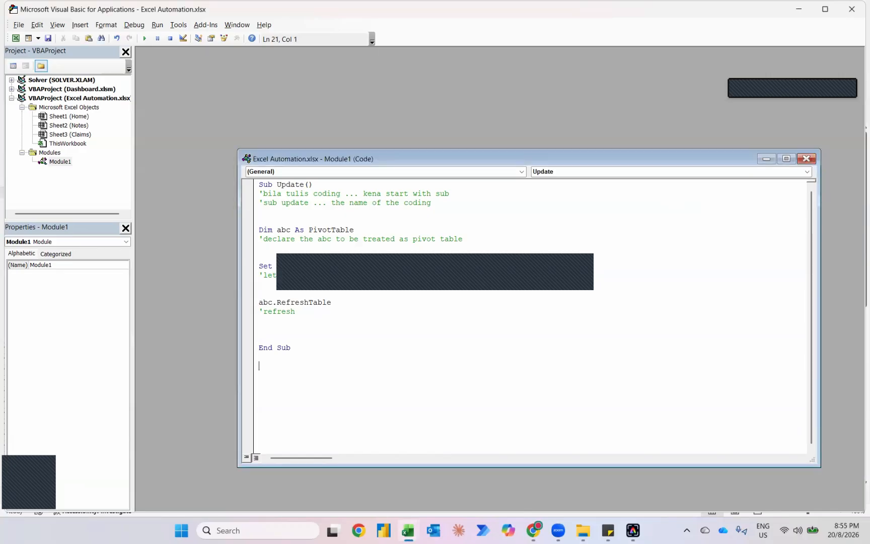
# - Switch to the Excel Claims sheet and duplicate the Update button, placing the copy beside the original in the green banner
pyautogui.hotkey('alt', 'Tab')
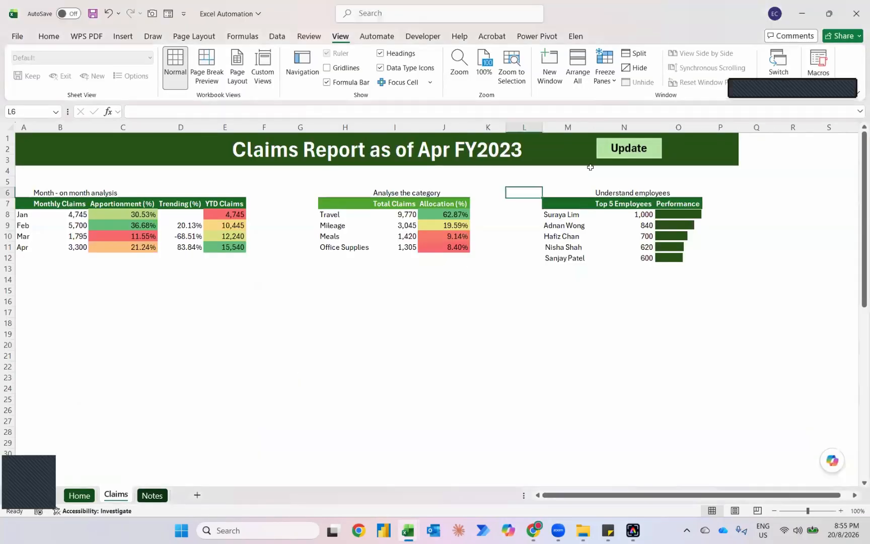
pyautogui.rightClick(602, 160)
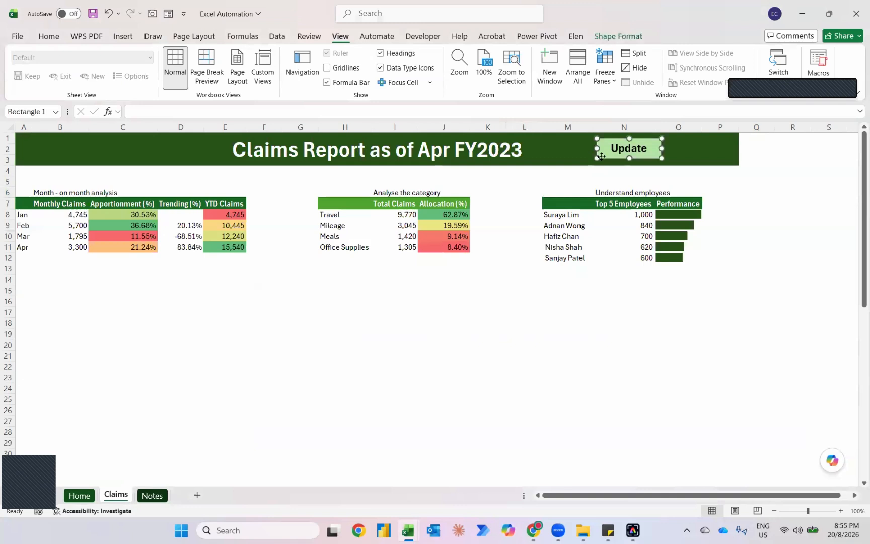
pyautogui.press('Escape')
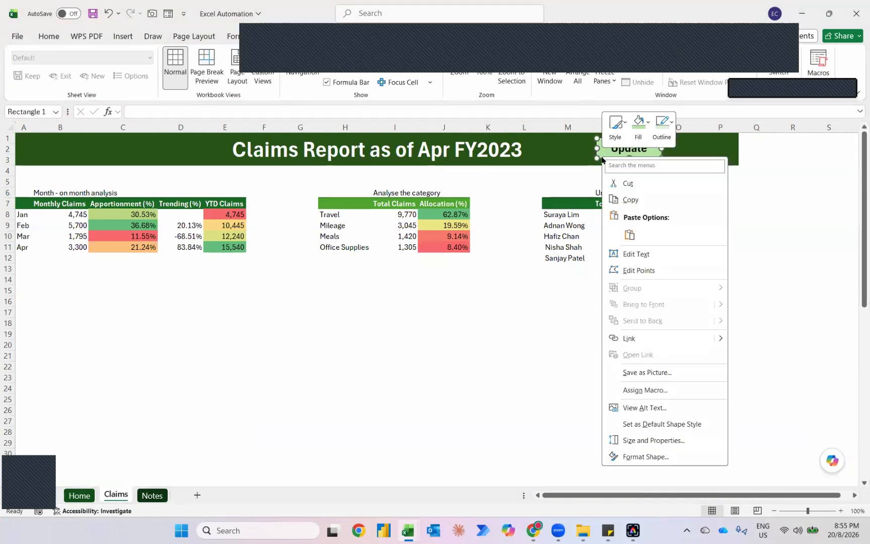
pyautogui.hotkey('ctrl', 'c')
pyautogui.hotkey('ctrl', 'v')
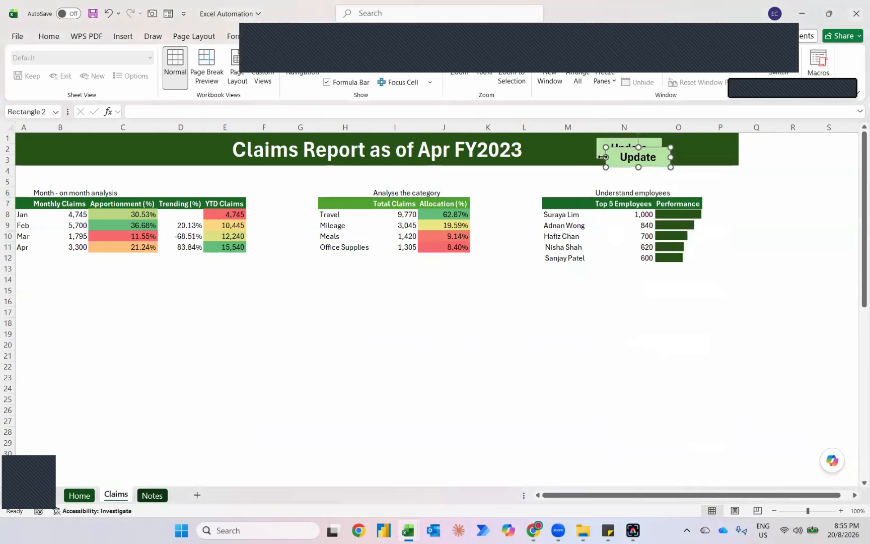
pyautogui.moveTo(611, 160); pyautogui.dragTo(675, 152)
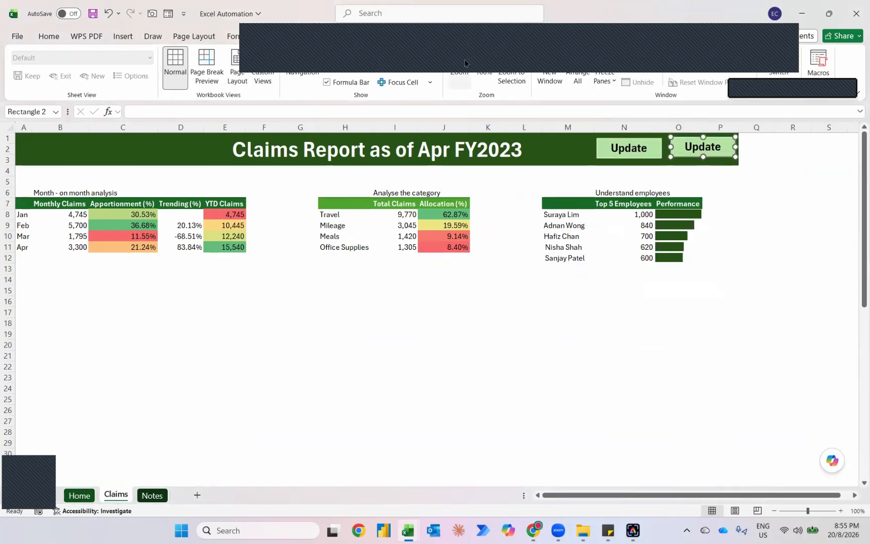
pyautogui.click(777, 41)
pyautogui.click(777, 40)
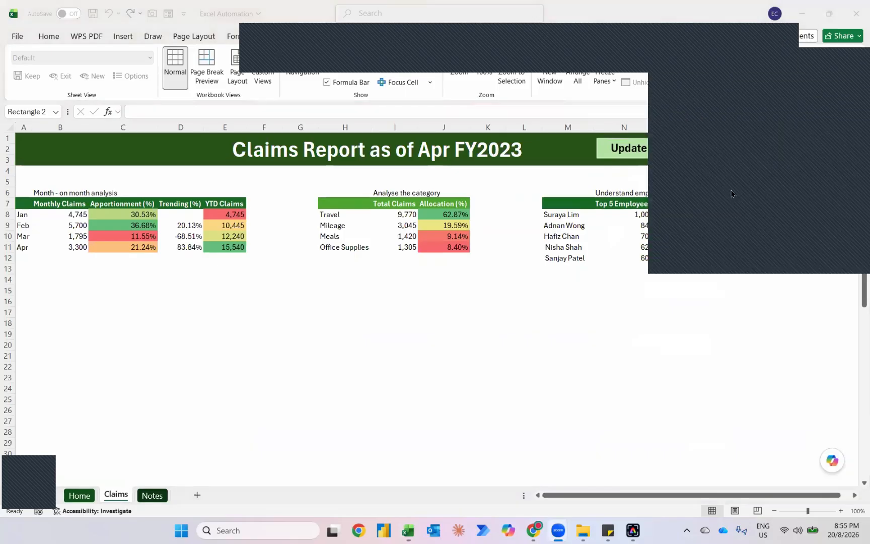
pyautogui.click(694, 174)
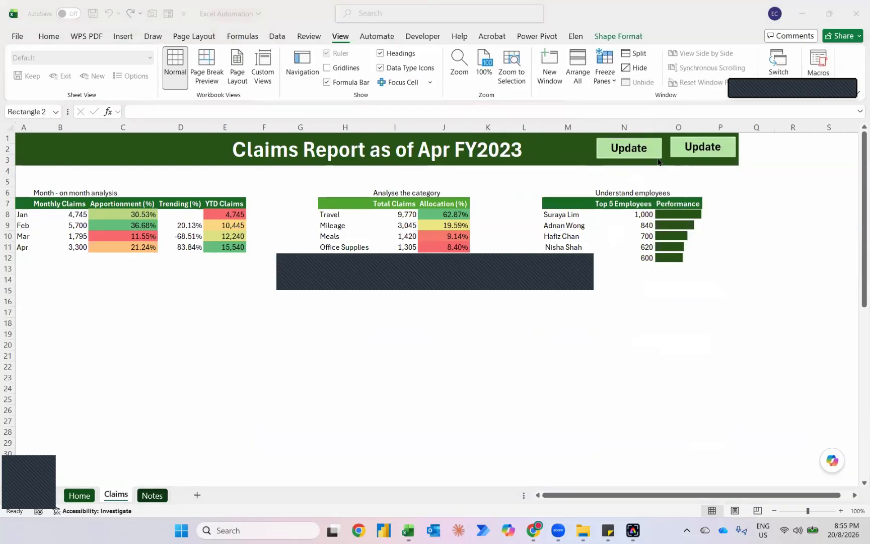
# - Align the two Update buttons in the green banner with each other using Align Middle
pyautogui.click(649, 156)
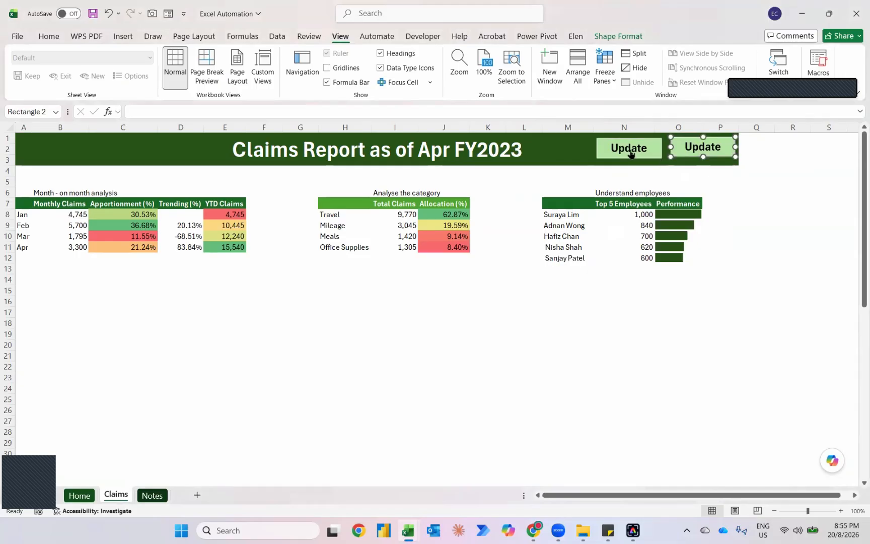
pyautogui.keyDown('ctrl'); pyautogui.rightClick(630, 153); pyautogui.keyUp('ctrl')
pyautogui.click(615, 43)
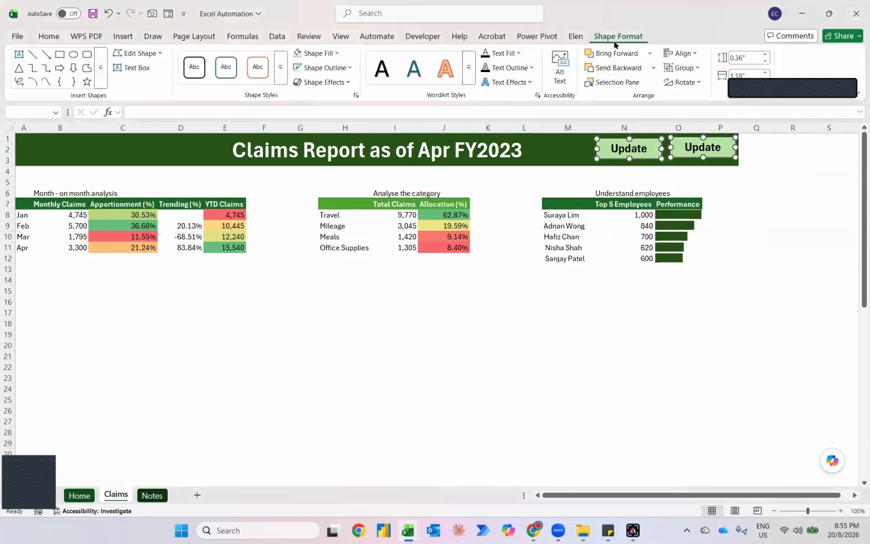
pyautogui.click(679, 53)
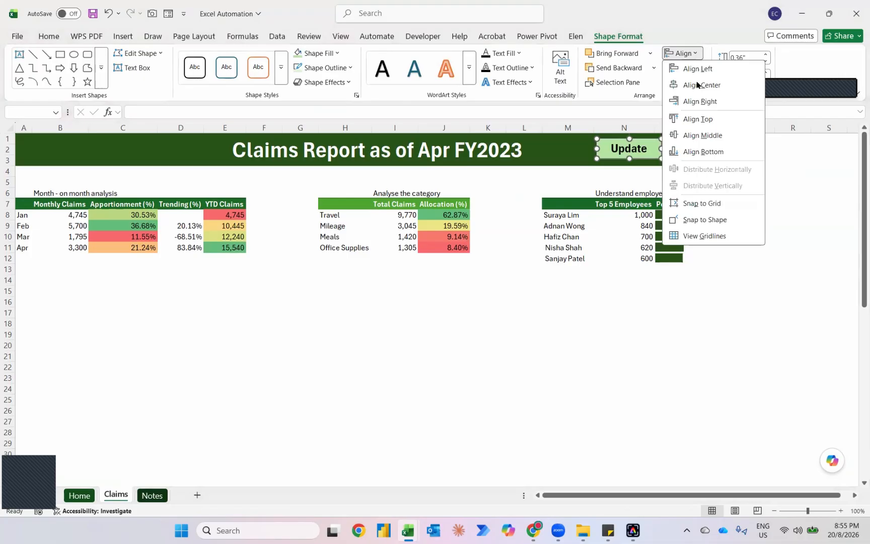
pyautogui.click(705, 135)
pyautogui.click(778, 172)
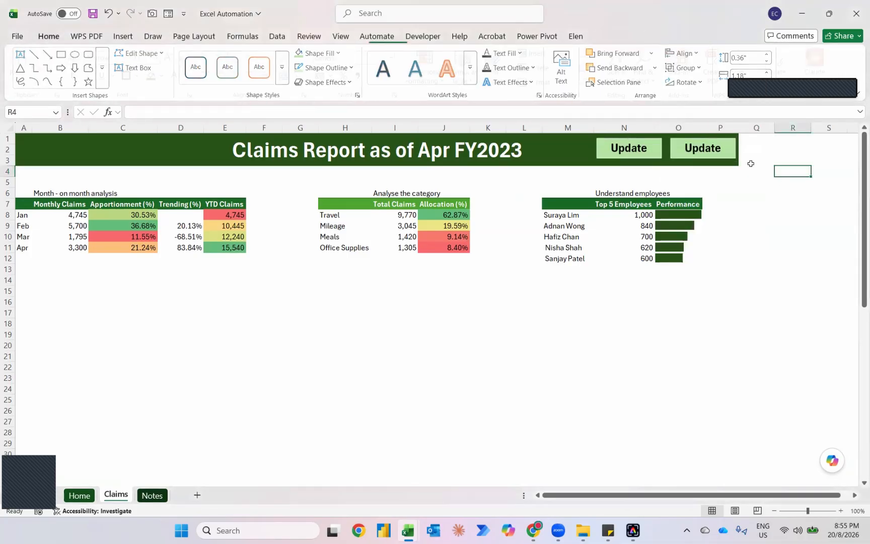
# - Change the text of the duplicated button in the banner to Email
pyautogui.rightClick(687, 155)
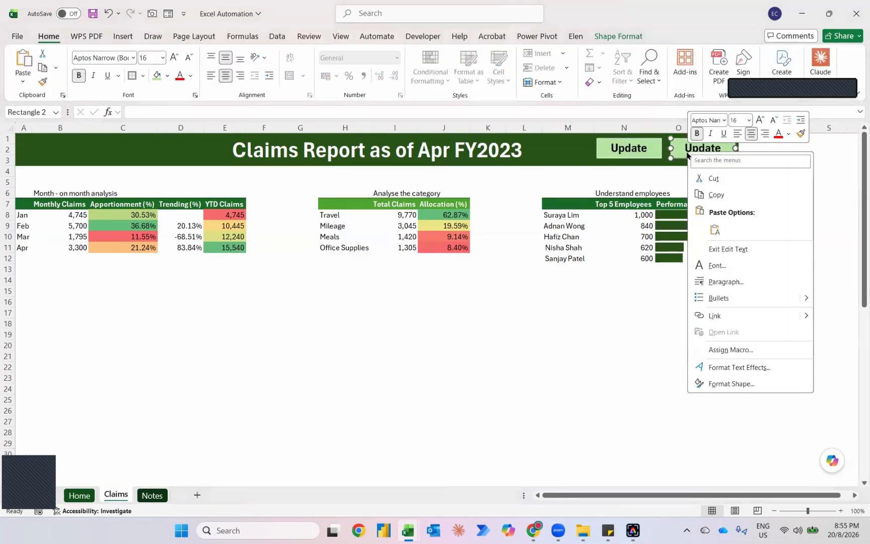
pyautogui.click(719, 249)
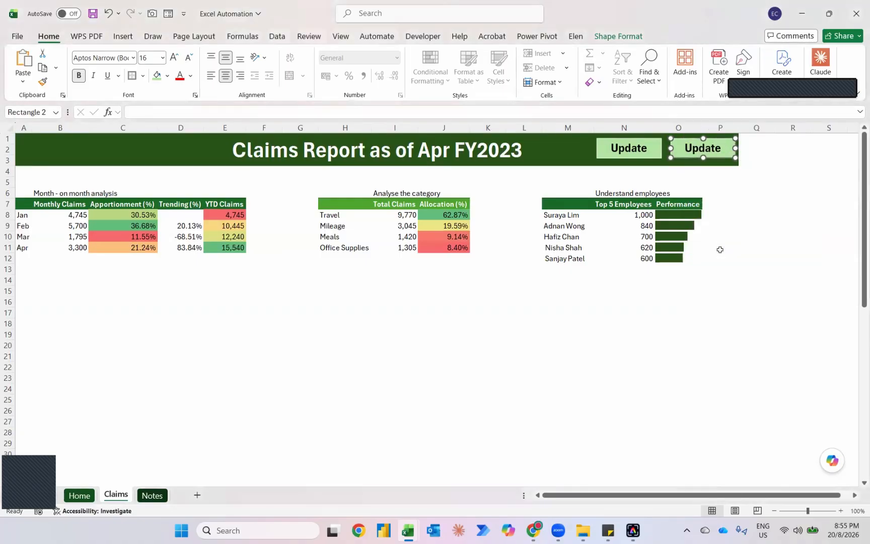
pyautogui.rightClick(673, 153)
pyautogui.click(715, 245)
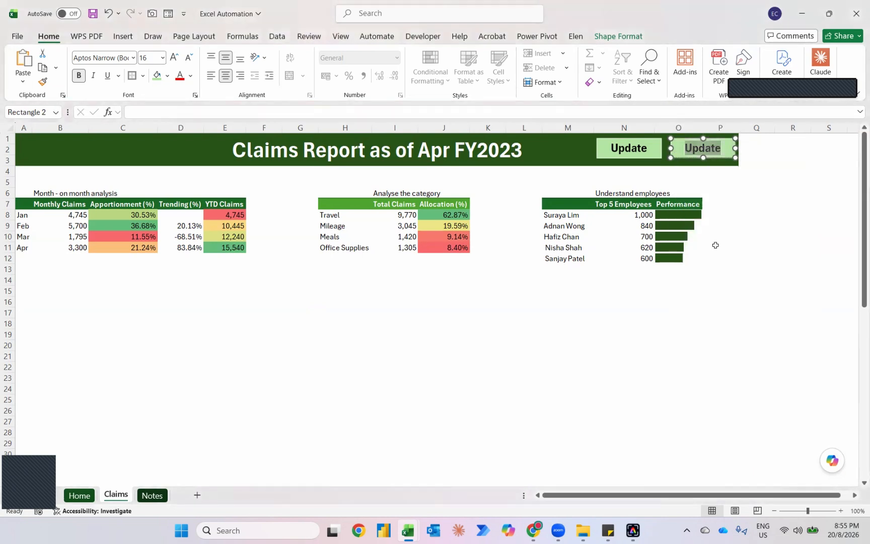
pyautogui.write('Email')
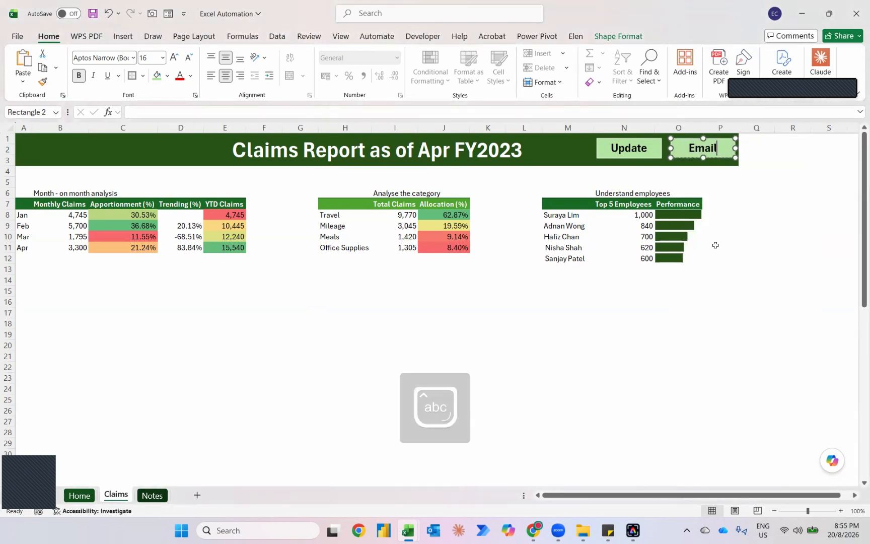
pyautogui.click(746, 206)
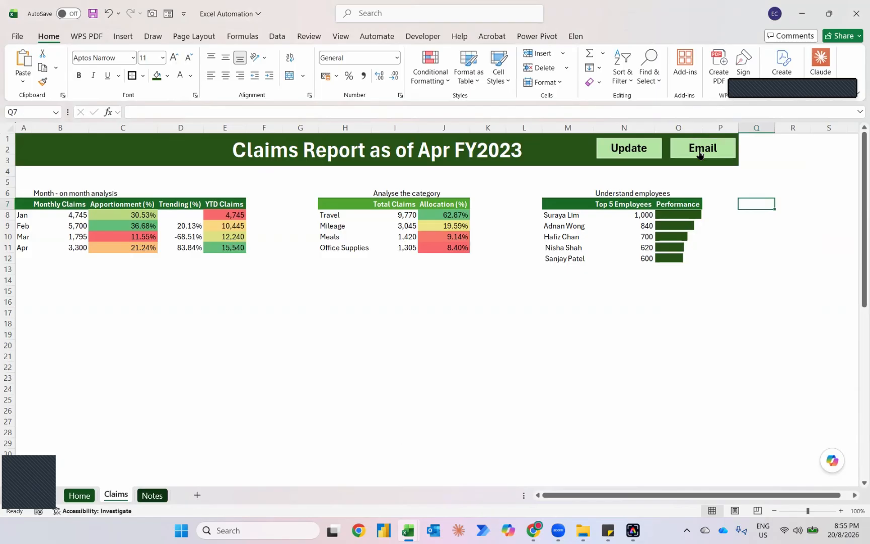
# - Set the range A1:P21 of the Claims sheet as the print area
pyautogui.click(725, 335)
pyautogui.press('Down')
pyautogui.press('Down')
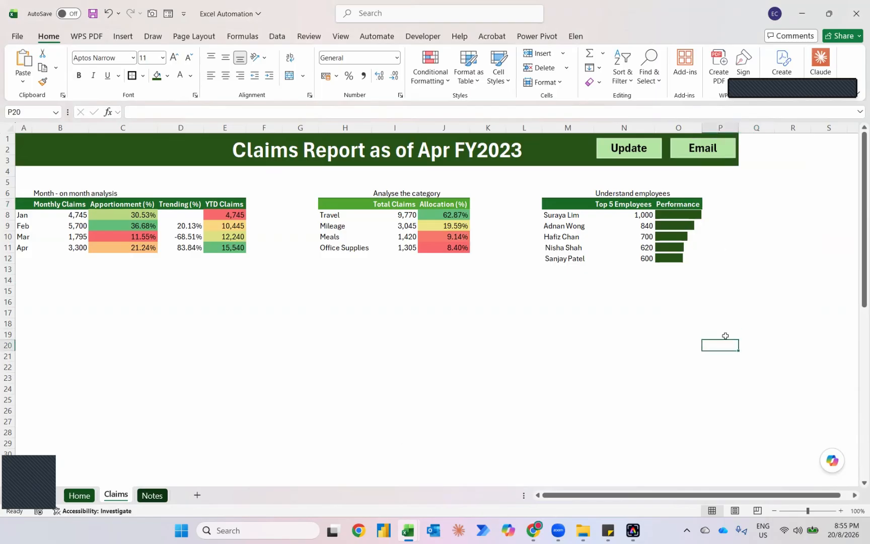
pyautogui.hotkey('ctrl', 'shift', 'Home')
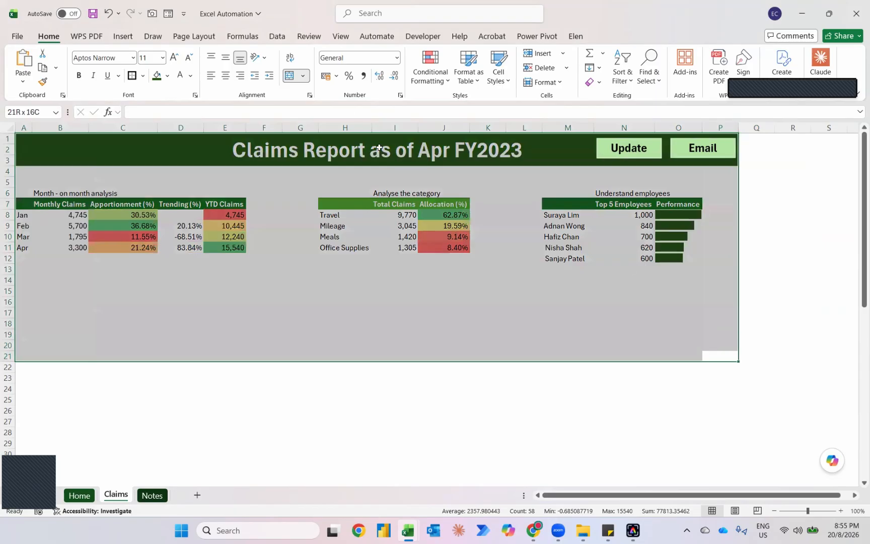
pyautogui.click(201, 36)
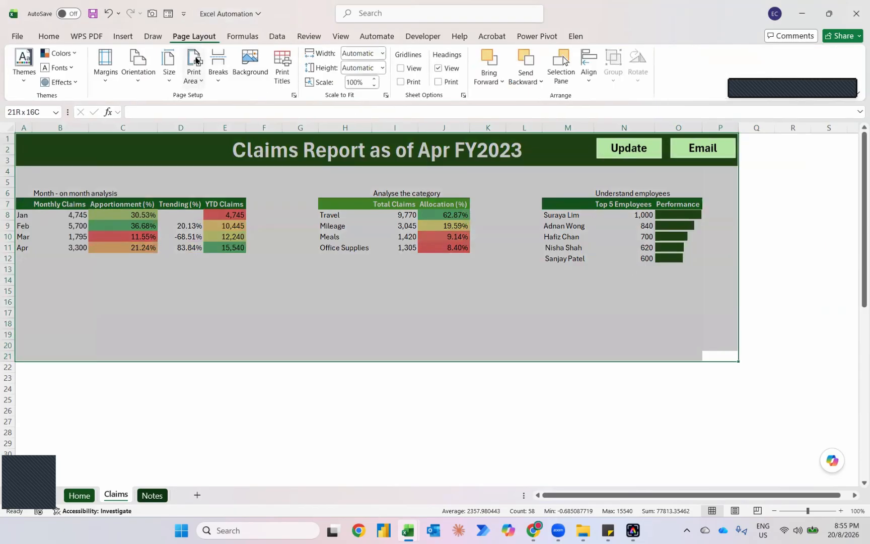
pyautogui.click(194, 75)
pyautogui.click(207, 99)
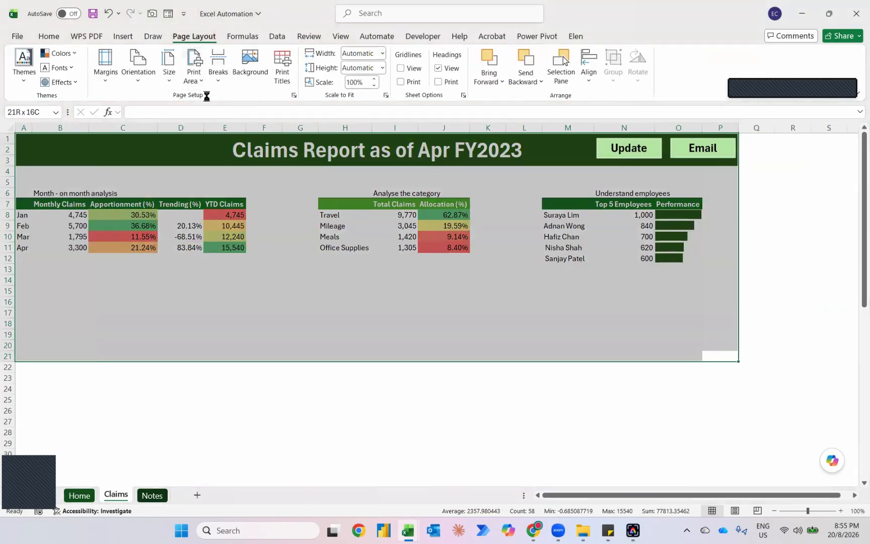
# - Scale the Claims printout to 1 page wide in landscape orientation and check it in the print preview
pyautogui.click(382, 53)
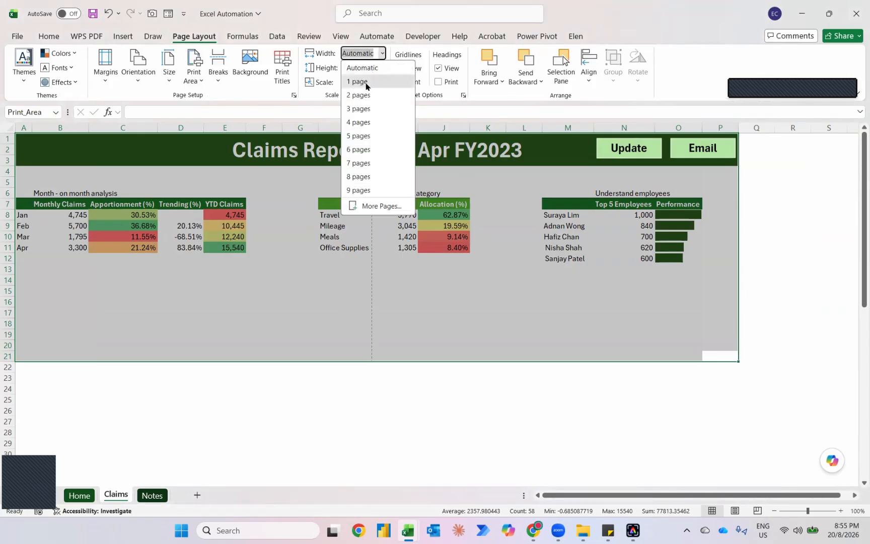
pyautogui.click(367, 82)
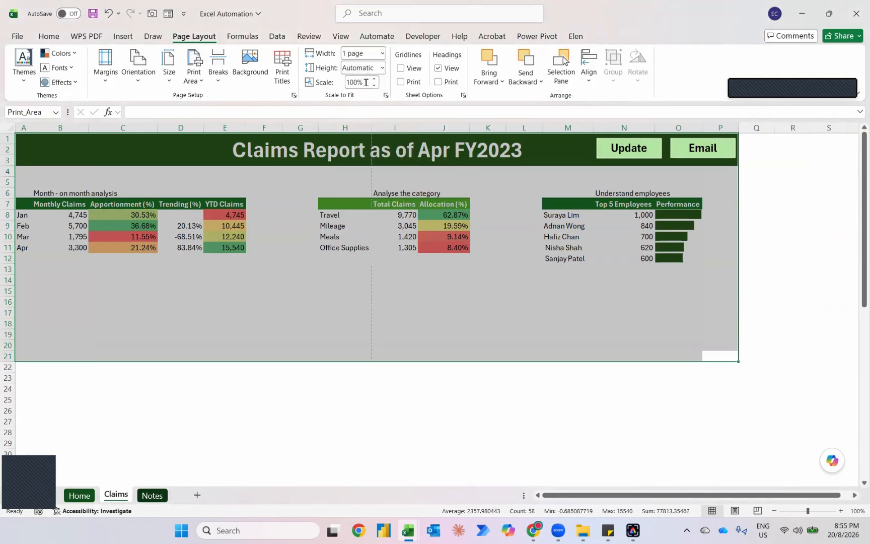
pyautogui.click(138, 68)
pyautogui.click(145, 132)
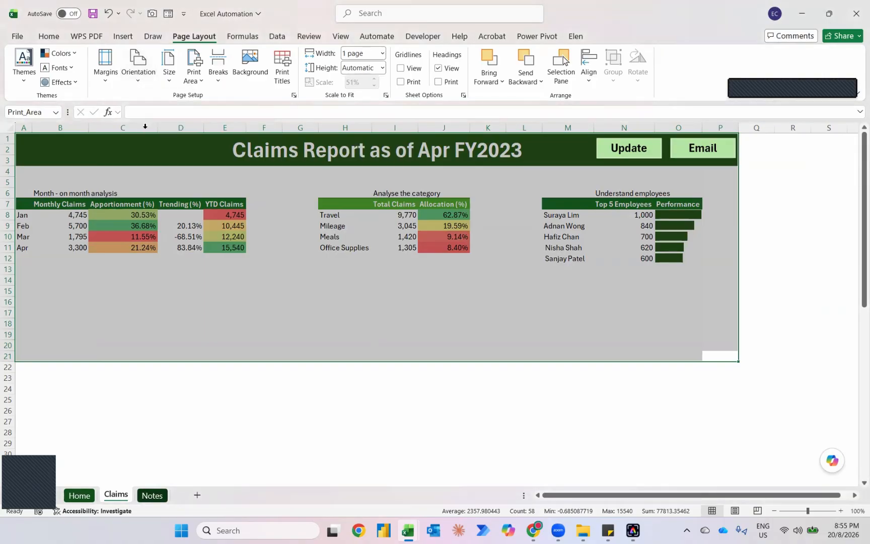
pyautogui.hotkey('ctrl', 'p')
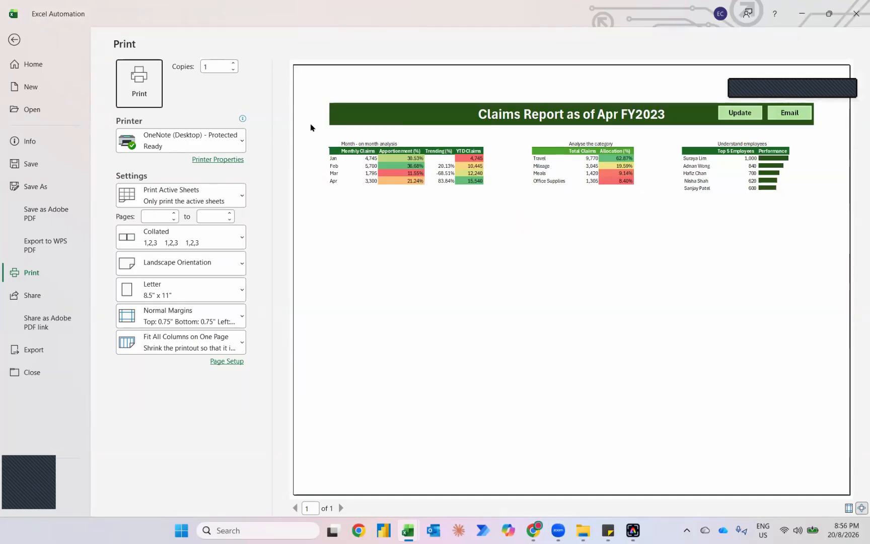
pyautogui.click(14, 40)
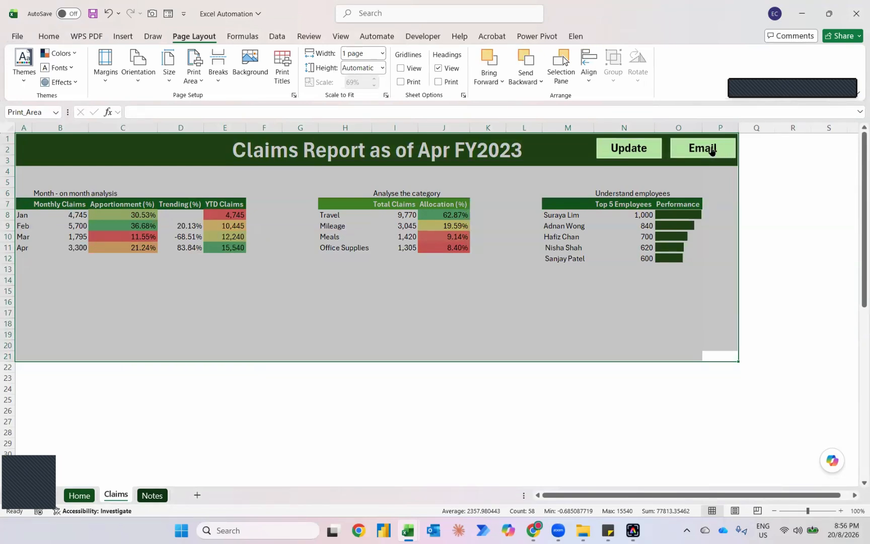
# - Switch to Sticky Notes and copy the entire SendPDF macro code from the note
pyautogui.hotkey('alt', 'Tab')
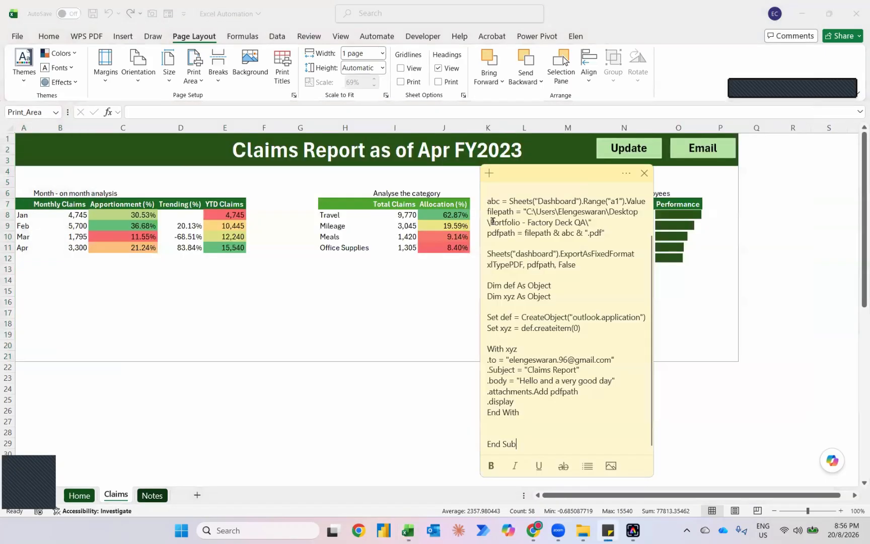
pyautogui.scroll(3, 554, 259)
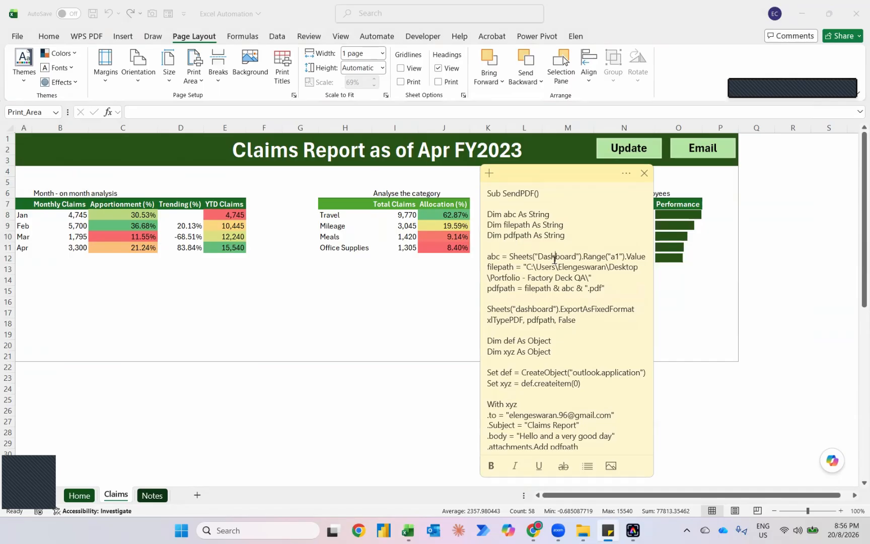
pyautogui.hotkey('ctrl', 'a')
pyautogui.hotkey('ctrl', 'c')
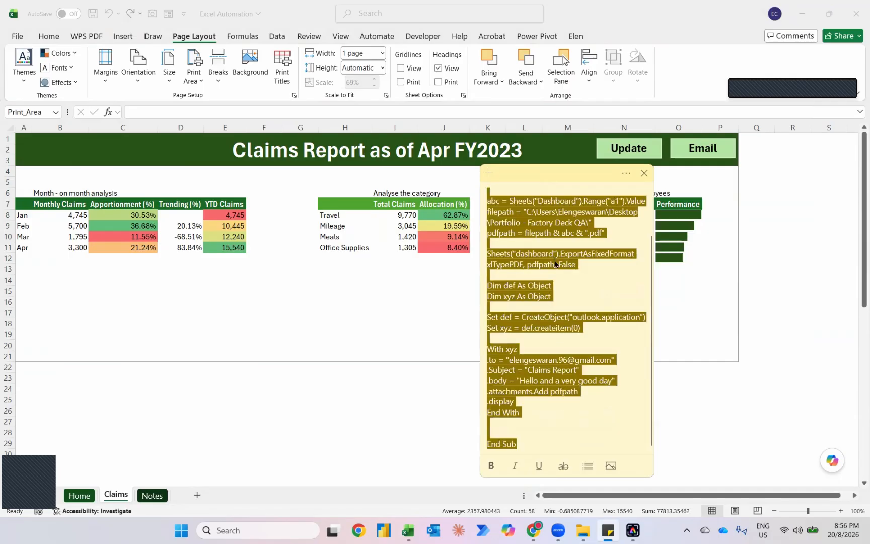
# - Switch to the Visual Basic editor, paste the SendPDF code below the Update macro and add the comment 'the name of the vba is send pdf
pyautogui.hotkey('alt', 'Tab')
pyautogui.hotkey('alt', 'Tab')
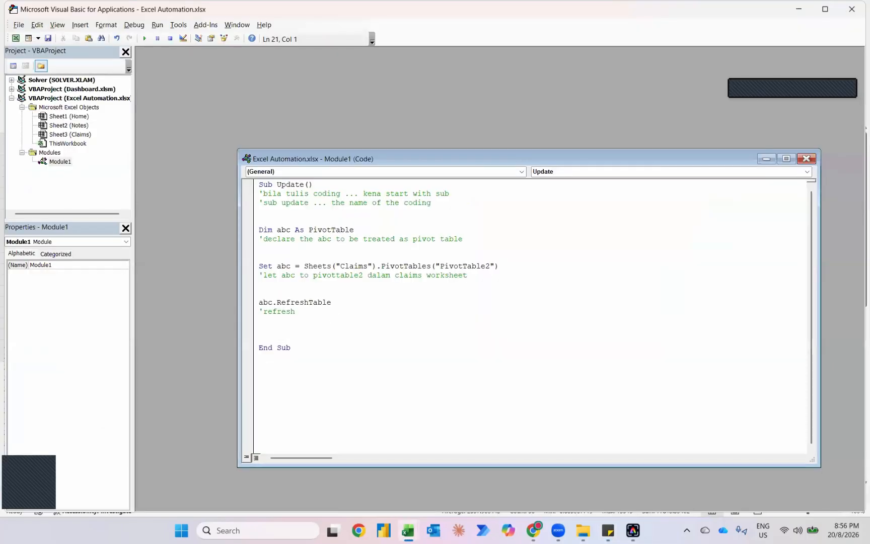
pyautogui.hotkey('ctrl', 'v')
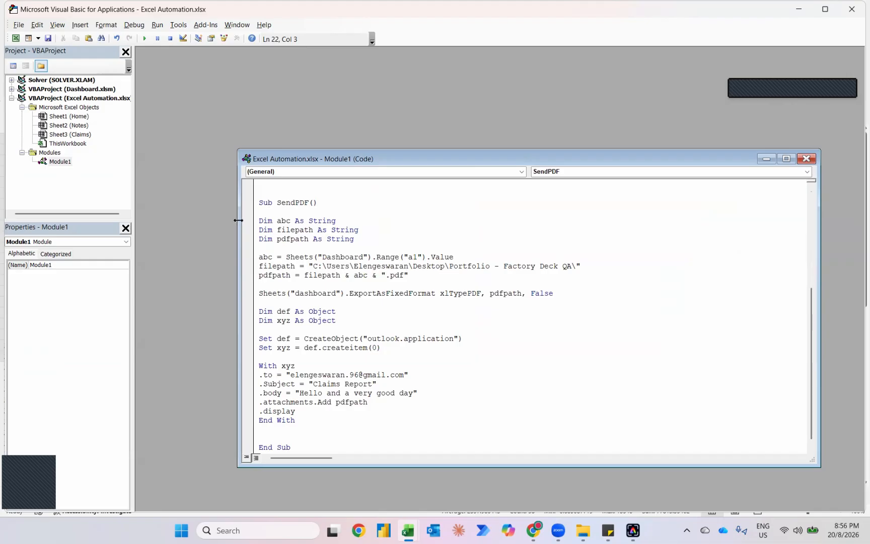
pyautogui.write("'the name of the vba is send pdf")
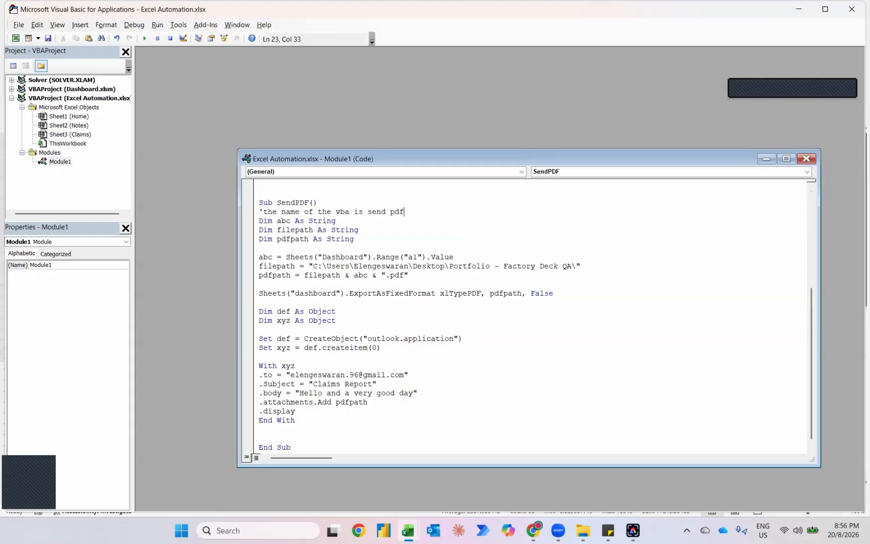
pyautogui.press('Return')
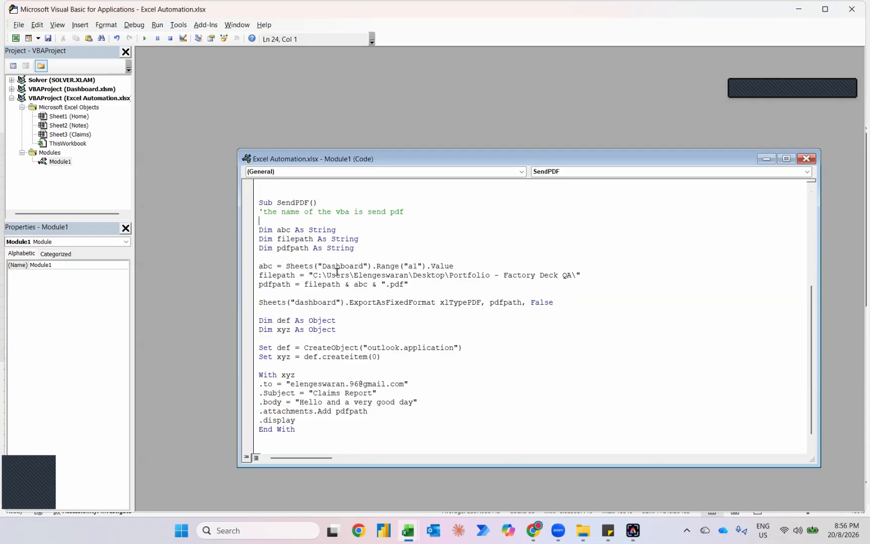
# - Check the report's sheet name in Excel and change the sheet in the macro's abc line to Claims
pyautogui.hotkey('alt', 'Tab')
pyautogui.hotkey('alt', 'Tab')
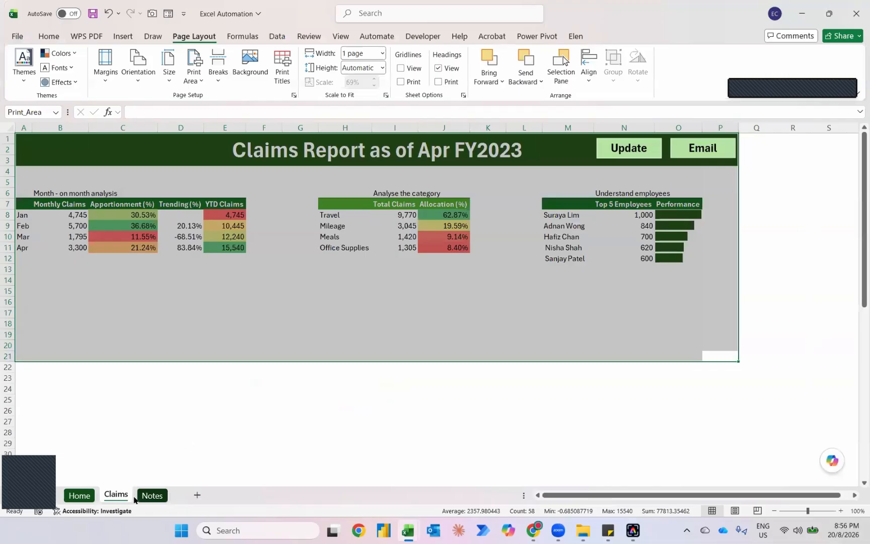
pyautogui.hotkey('alt', 'F11')
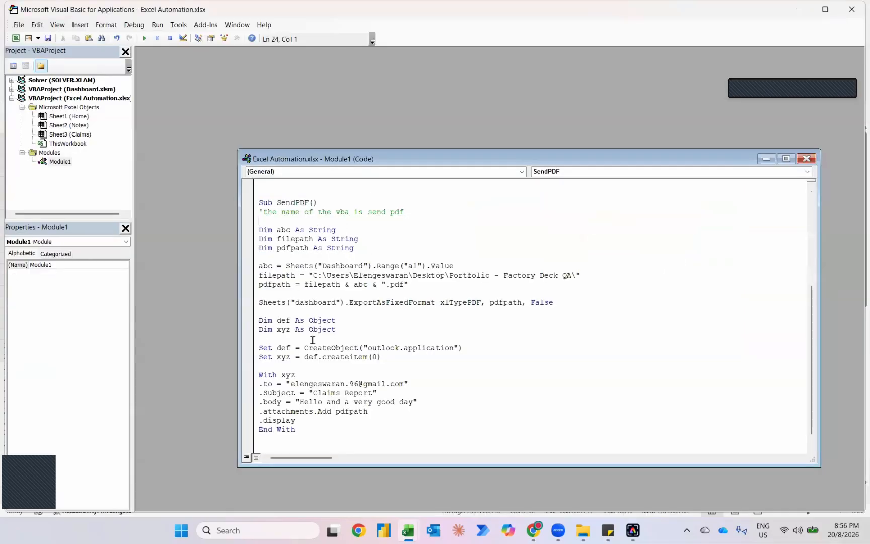
pyautogui.click(361, 266)
pyautogui.hotkey('ctrl', 'shift', 'Left')
pyautogui.write('Clai')
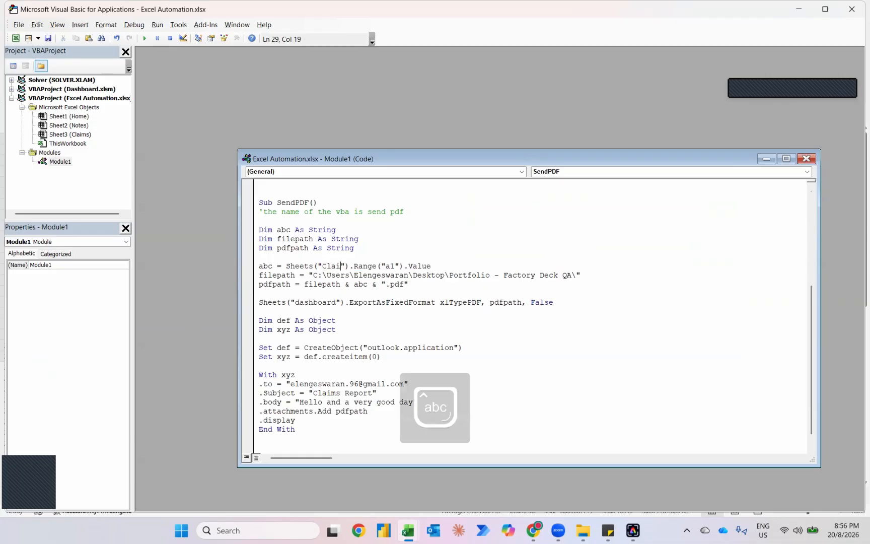
pyautogui.write('ms')
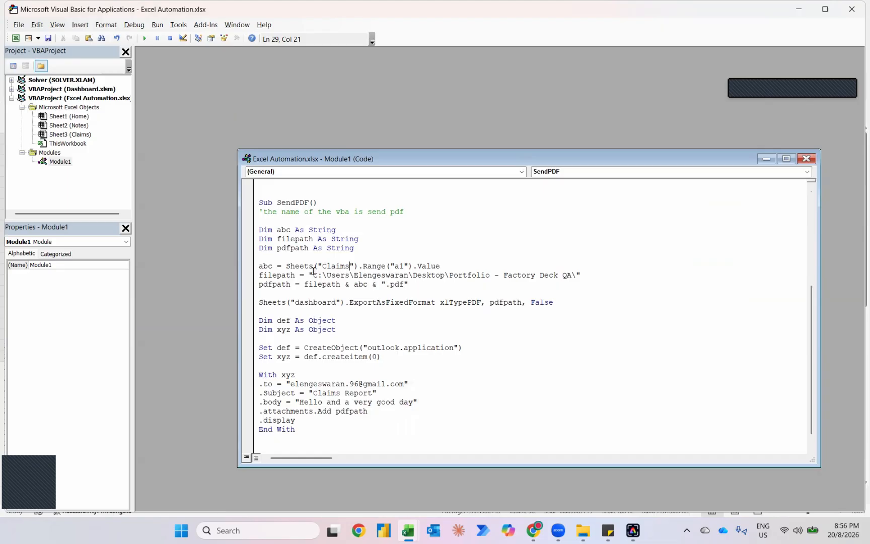
# - Delete the old folder path from the SendPDF macro's filepath line, keeping the quotes and the final backslash
pyautogui.hotkey('ctrl', 'shift', 'Right')
pyautogui.hotkey('ctrl', 'shift', 'Right')
pyautogui.hotkey('ctrl', 'shift', 'Right')
pyautogui.hotkey('ctrl', 'shift', 'Right')
pyautogui.hotkey('ctrl', 'shift', 'Right')
pyautogui.hotkey('ctrl', 'shift', 'Right')
pyautogui.hotkey('ctrl', 'shift', 'Right')
pyautogui.hotkey('ctrl', 'shift', 'Right')
pyautogui.hotkey('ctrl', 'shift', 'Right')
pyautogui.hotkey('ctrl', 'shift', 'Right')
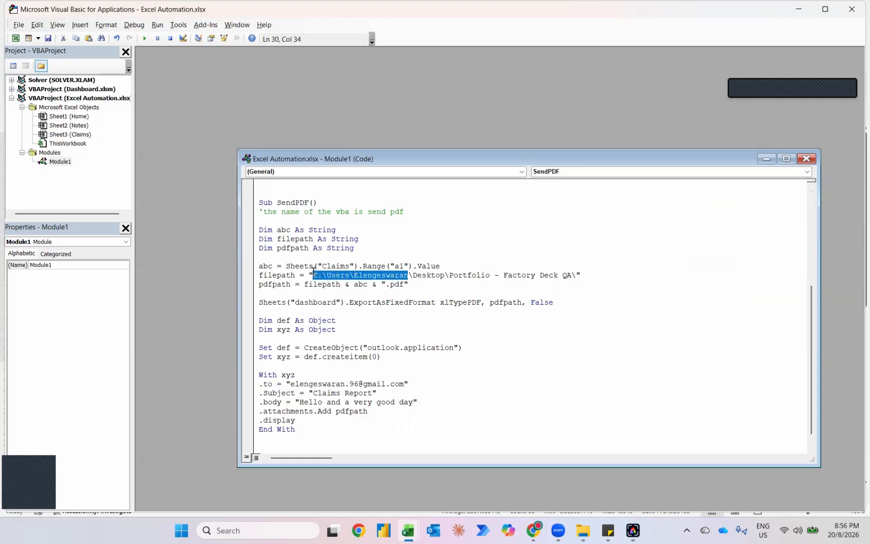
pyautogui.hotkey('ctrl', 'shift', 'Right')
pyautogui.hotkey('ctrl', 'shift', 'Right')
pyautogui.hotkey('ctrl', 'shift', 'Right')
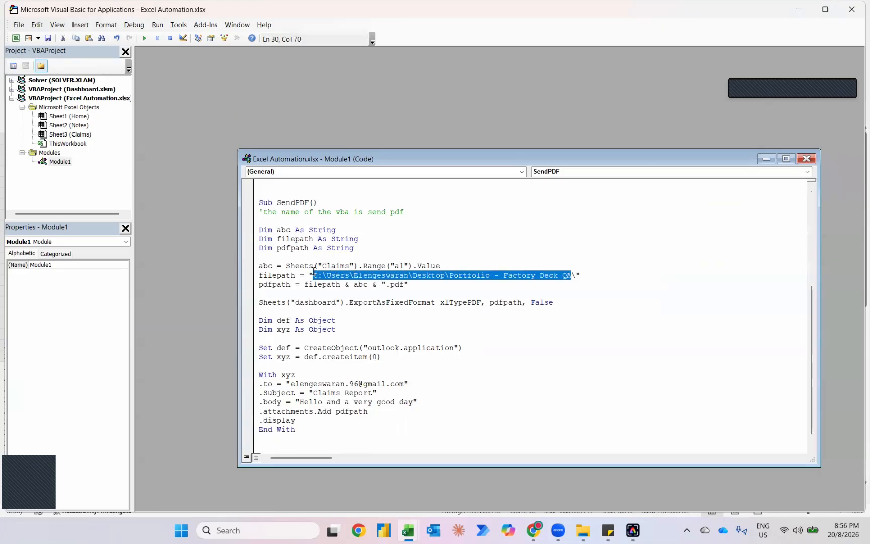
pyautogui.press('Delete')
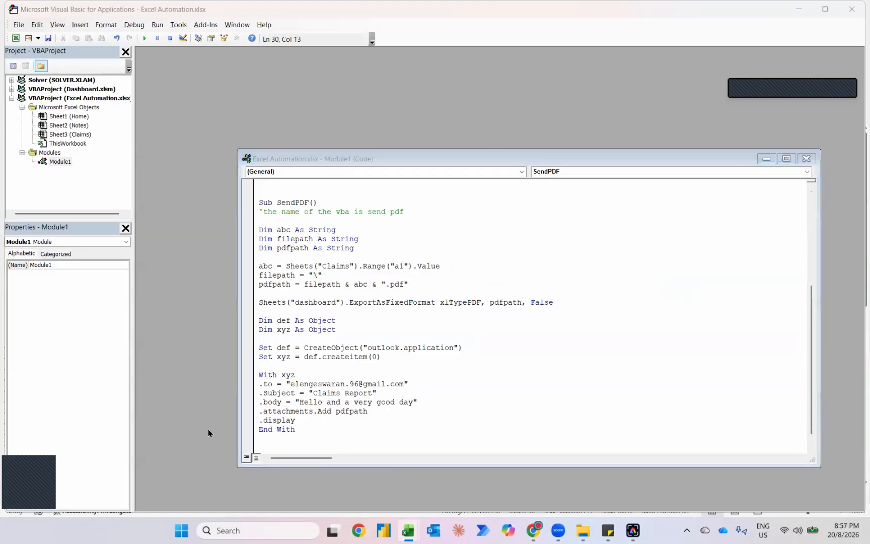
# - Copy the address of the Claims Report folder from File Explorer and paste it before the backslash in the macro's filepath line
pyautogui.hotkey('alt', 'Tab')
pyautogui.hotkey('alt', 'Tab')
pyautogui.hotkey('alt', 'Tab')
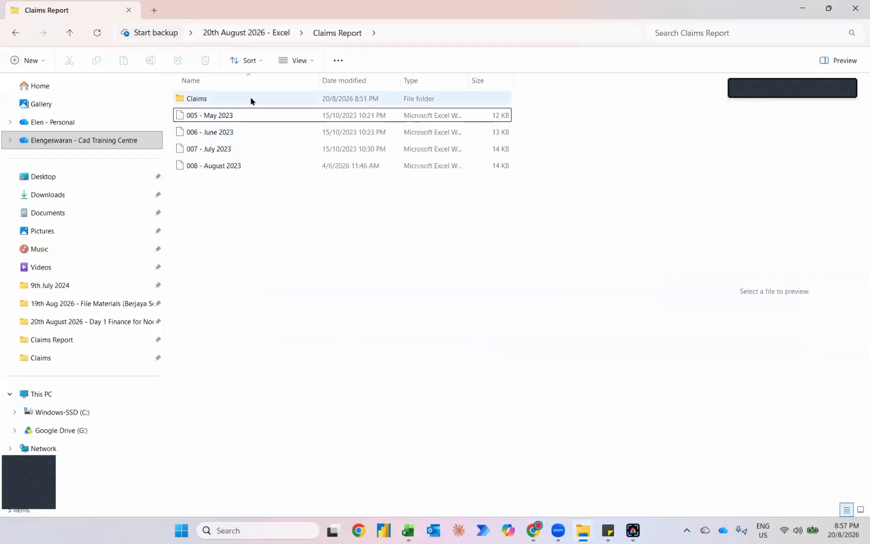
pyautogui.rightClick(325, 39)
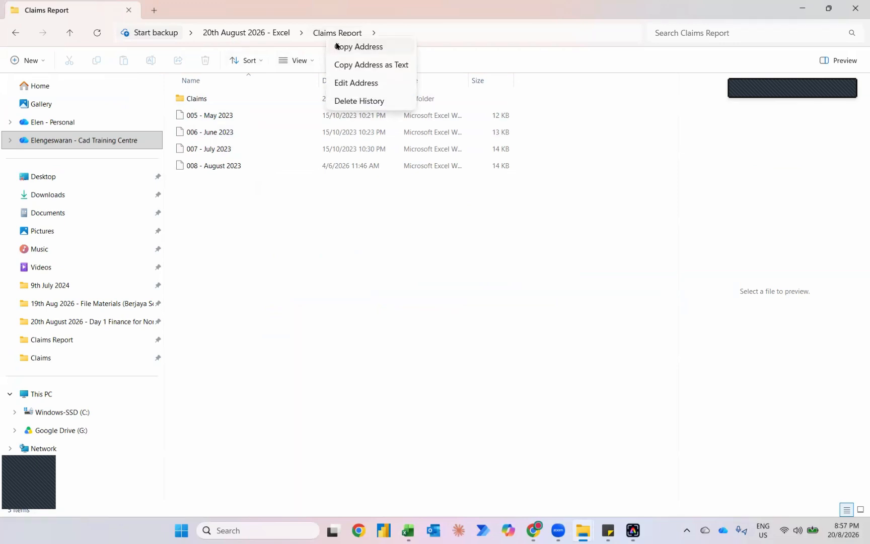
pyautogui.click(336, 46)
pyautogui.hotkey('alt', 'Tab')
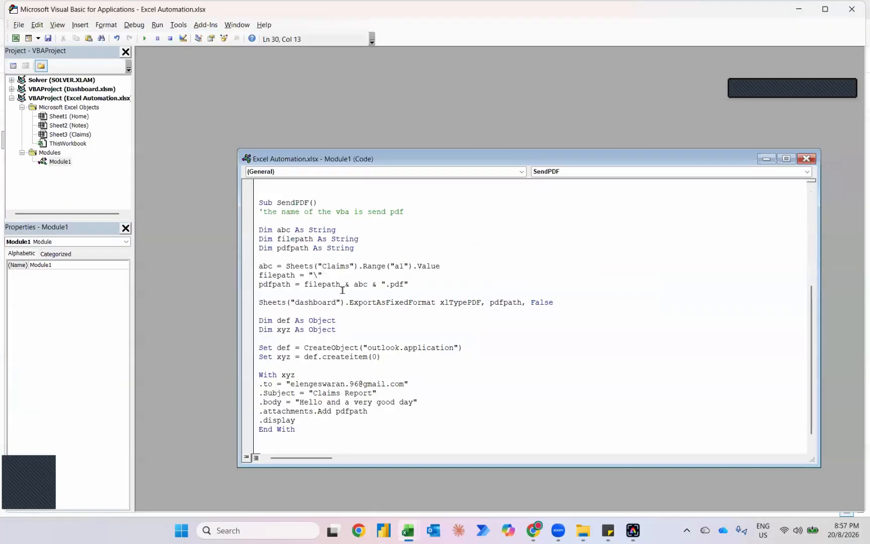
pyautogui.write('C:\\Users\\Elengeswaran\\Desktop\\20th August 2026 - Excel\\Claims Report')
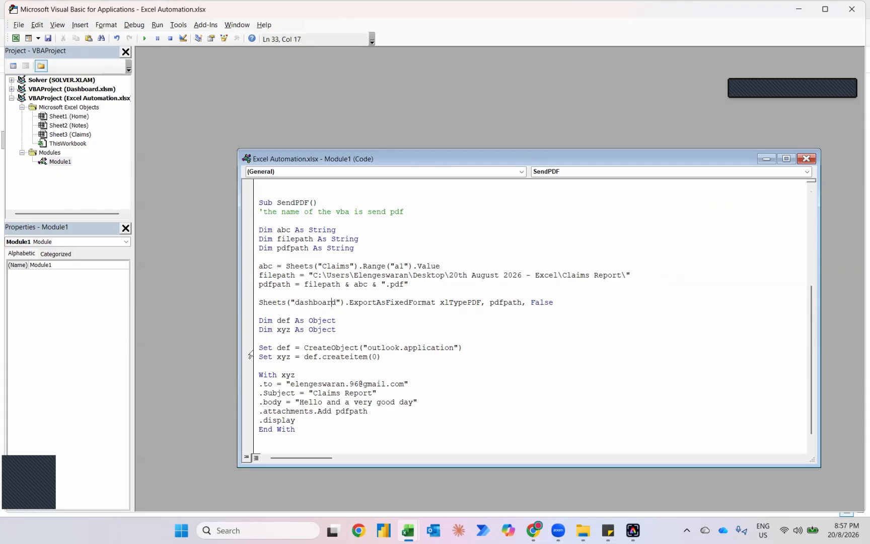
# - Change the sheet in the ExportAsFixedFormat line to Claims and run the SendPDF macro
pyautogui.hotkey('ctrl', 'shift', 'Left')
pyautogui.write('Claims')
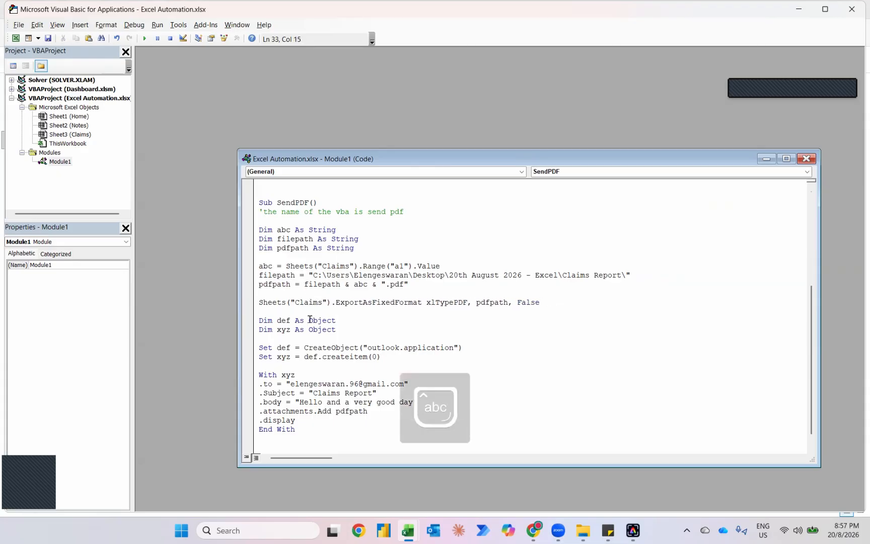
pyautogui.press('F5')
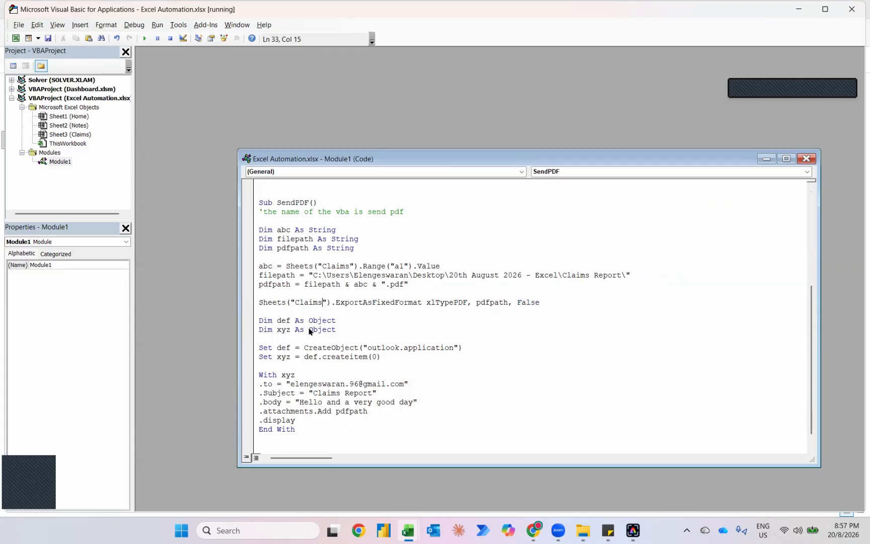
# - Check the recipient, subject and PDF attachment of the generated Outlook draft and close it without saving
pyautogui.hotkey('alt', 'Tab')
pyautogui.hotkey('alt', 'Tab')
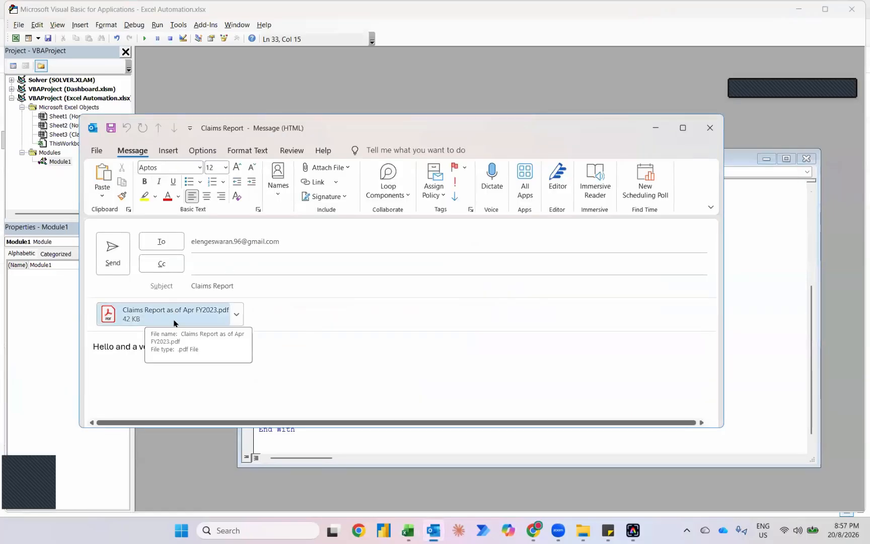
pyautogui.click(710, 127)
pyautogui.click(427, 301)
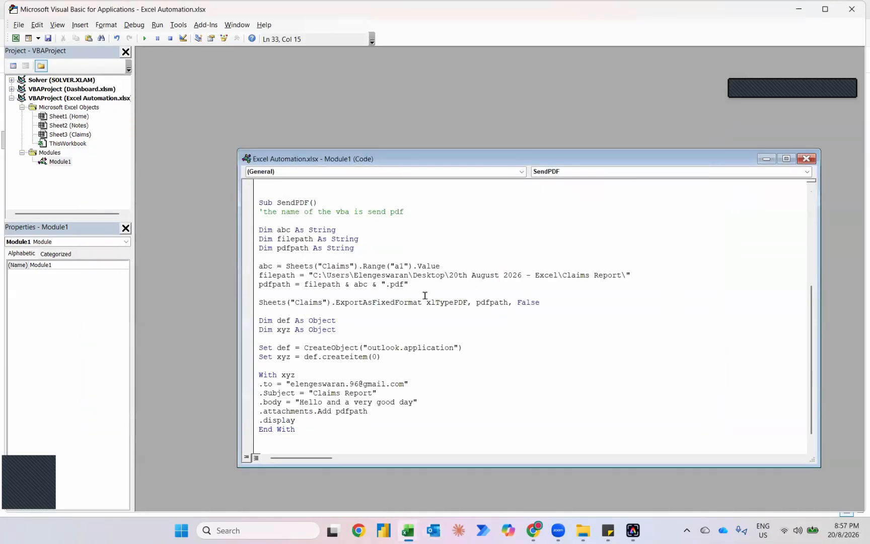
# - Try replacing display with sent in the macro's email block and undo the change
pyautogui.click(286, 383)
pyautogui.keyDown('shift'); pyautogui.click(360, 384); pyautogui.keyUp('shift')
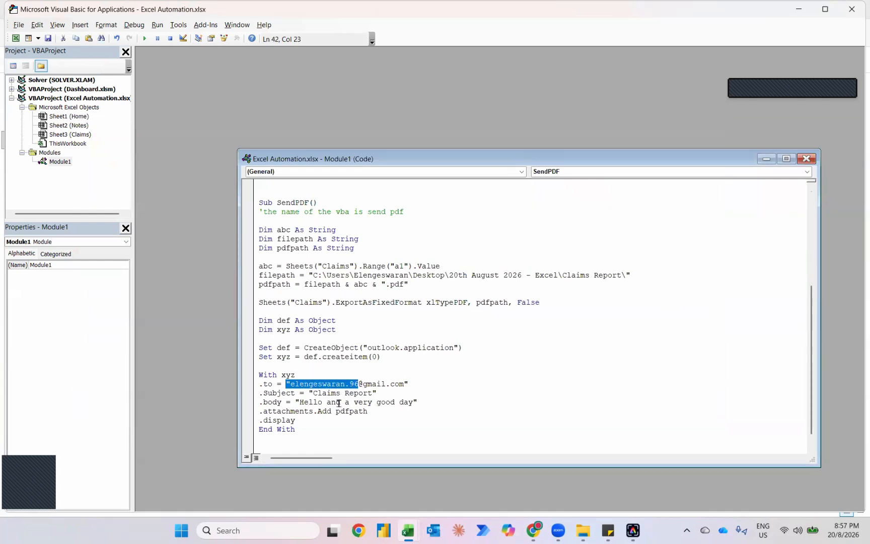
pyautogui.click(294, 420)
pyautogui.doubleClick(287, 420)
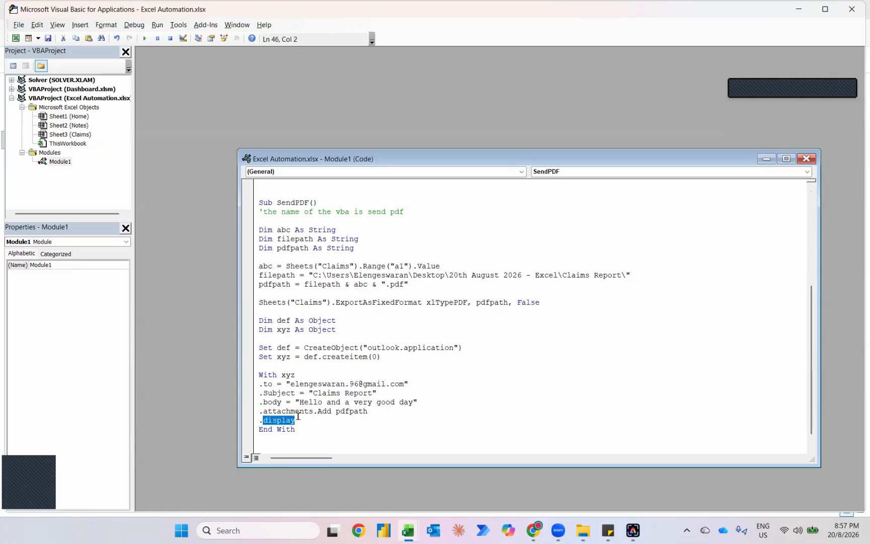
pyautogui.write('sent')
pyautogui.hotkey('ctrl', 'z')
# - Switch to File Explorer and move the 005 - May 2023 workbook from the Claims Report folder into the Claims folder
pyautogui.hotkey('alt', 'Tab')
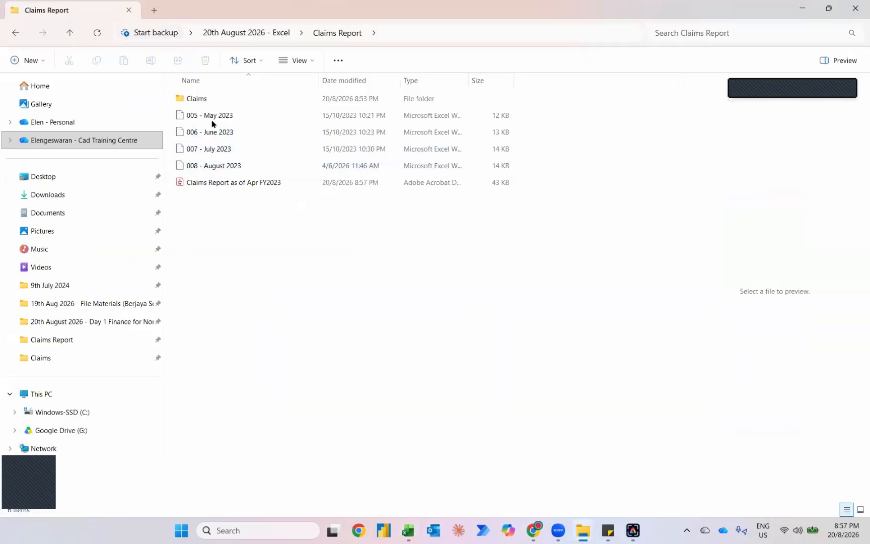
pyautogui.click(212, 120)
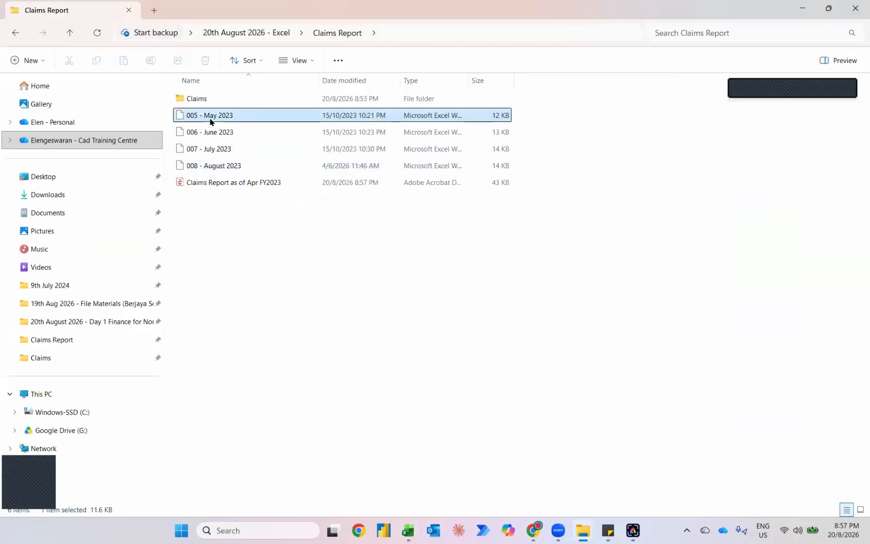
pyautogui.press('Delete')
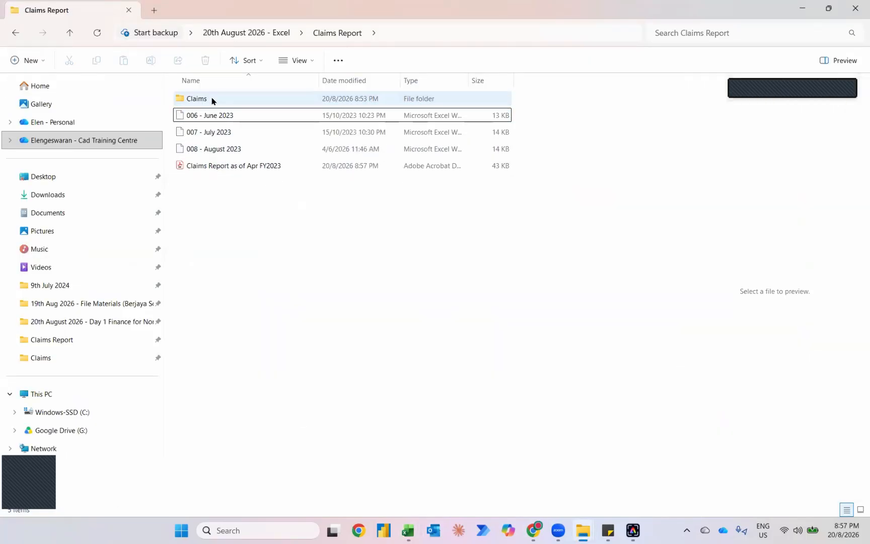
# - Return to the Claims sheet in Excel and refresh the report with its Update button
pyautogui.hotkey('alt', 'Tab')
pyautogui.hotkey('alt', 'Tab')
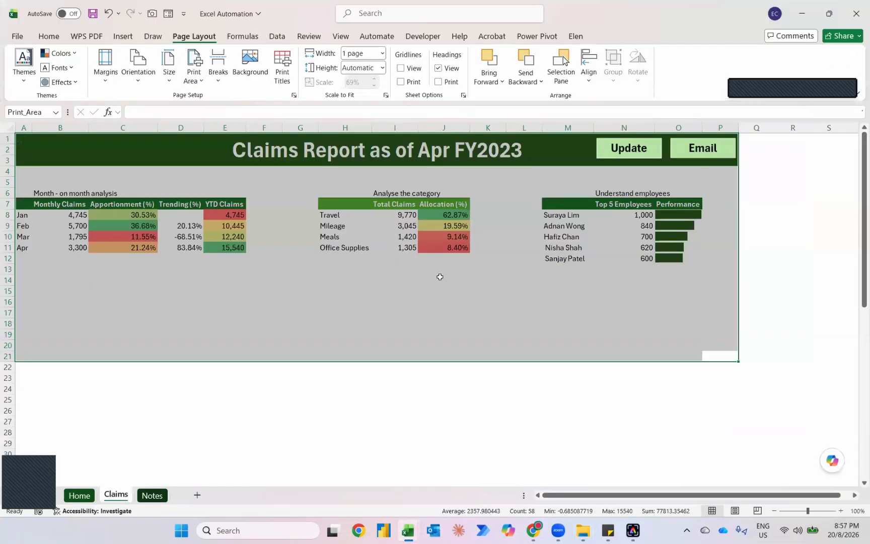
pyautogui.click(487, 290)
pyautogui.click(614, 153)
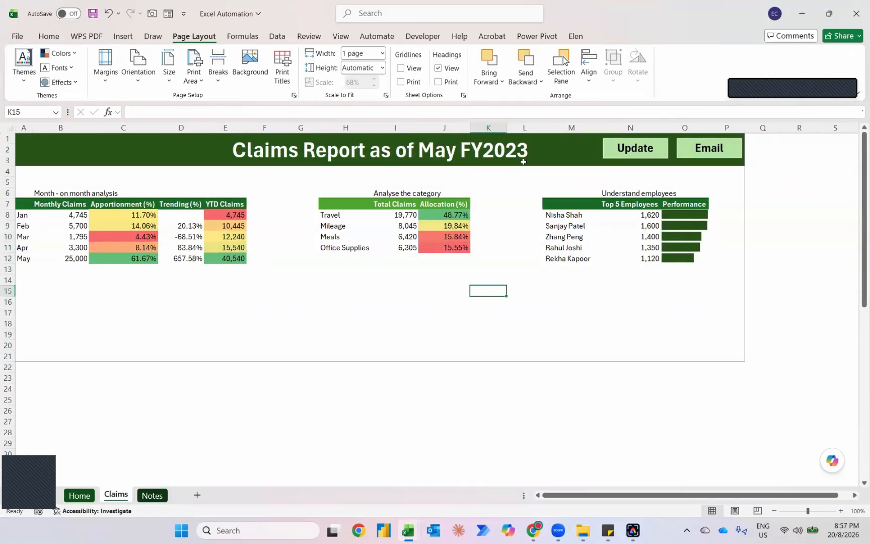
# - Assign the SendPDF macro to the Email button in the report banner and deselect the button
pyautogui.keyDown('ctrl'); pyautogui.click(690, 154); pyautogui.keyUp('ctrl')
pyautogui.rightClick(689, 154)
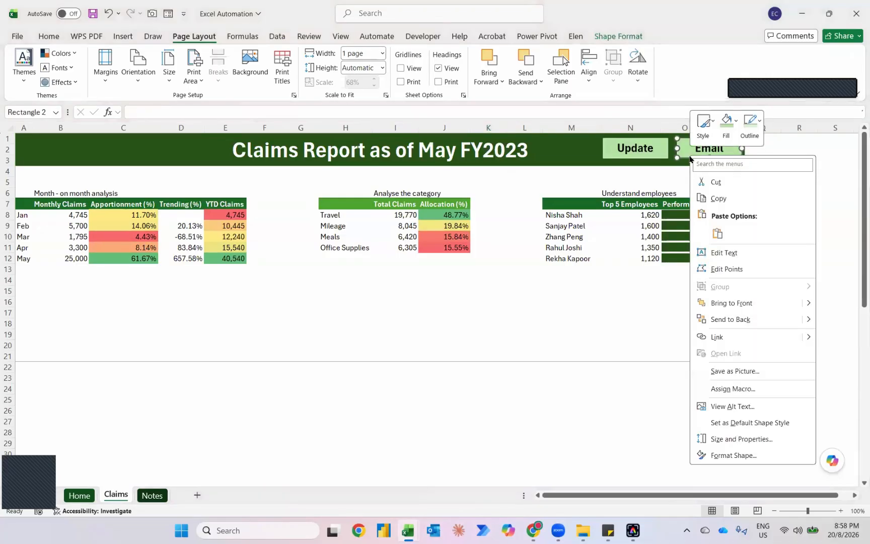
pyautogui.click(718, 394)
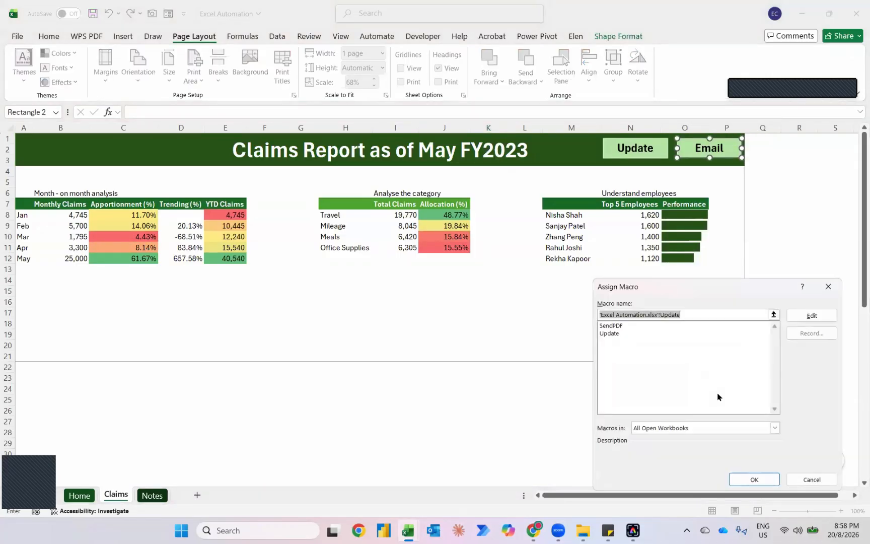
pyautogui.click(611, 326)
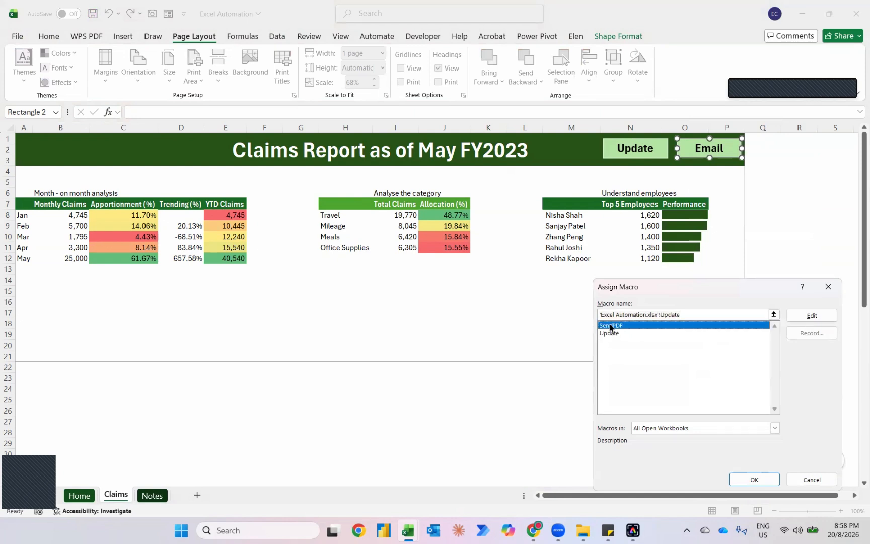
pyautogui.click(747, 479)
pyautogui.click(775, 302)
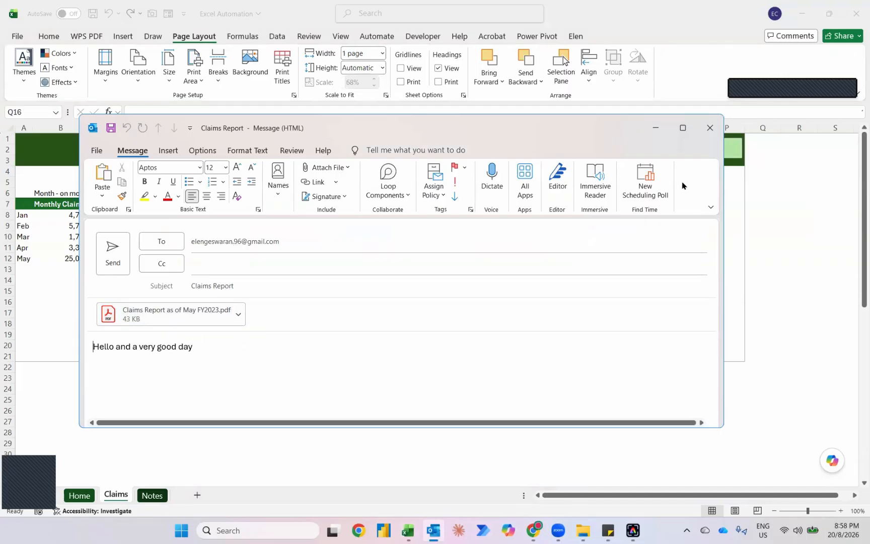
# - Discard the generated Outlook draft and inspect the exported Claims Report as of May FY2023 PDF in the Claims Report folder
pyautogui.click(714, 133)
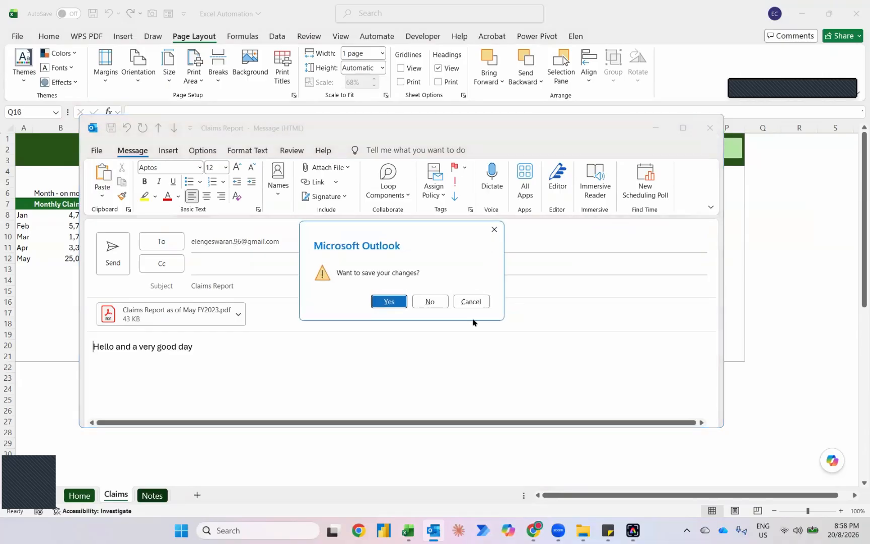
pyautogui.click(434, 299)
pyautogui.hotkey('alt', 'Tab')
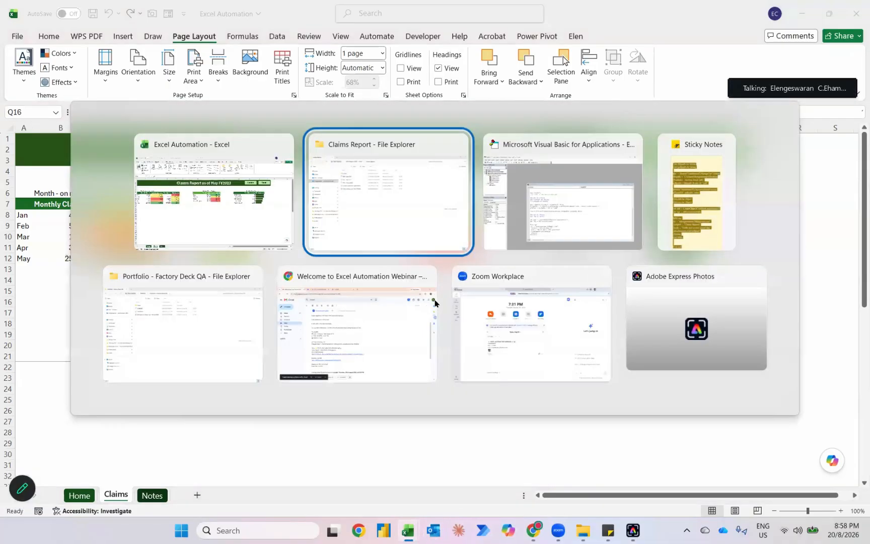
pyautogui.click(232, 182)
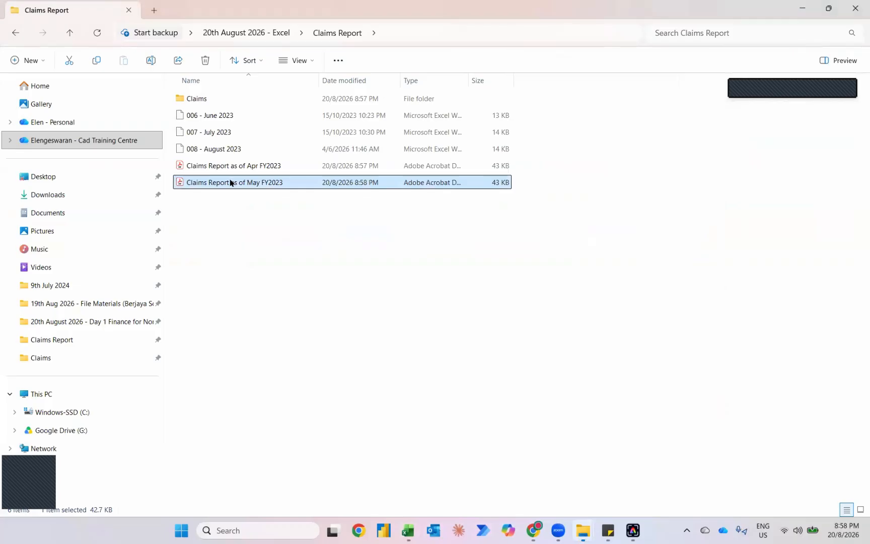
pyautogui.doubleClick(230, 182)
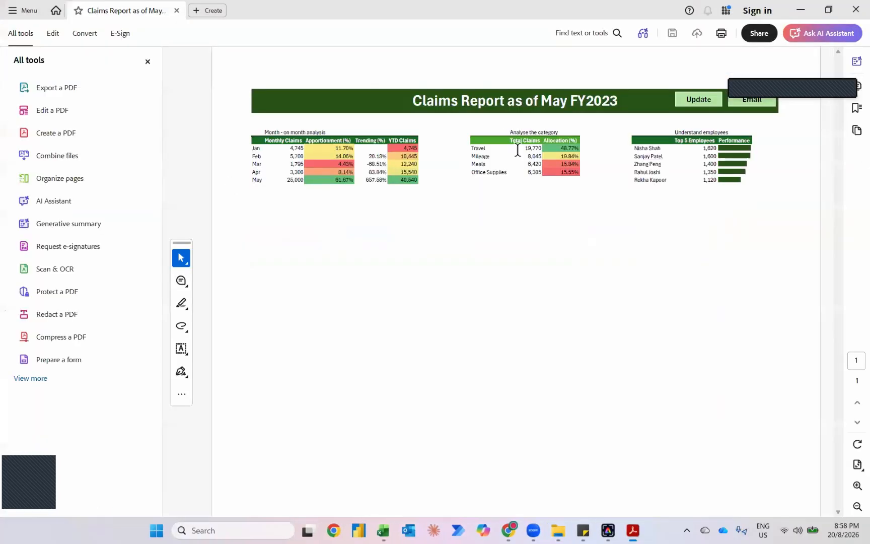
pyautogui.click(846, 4)
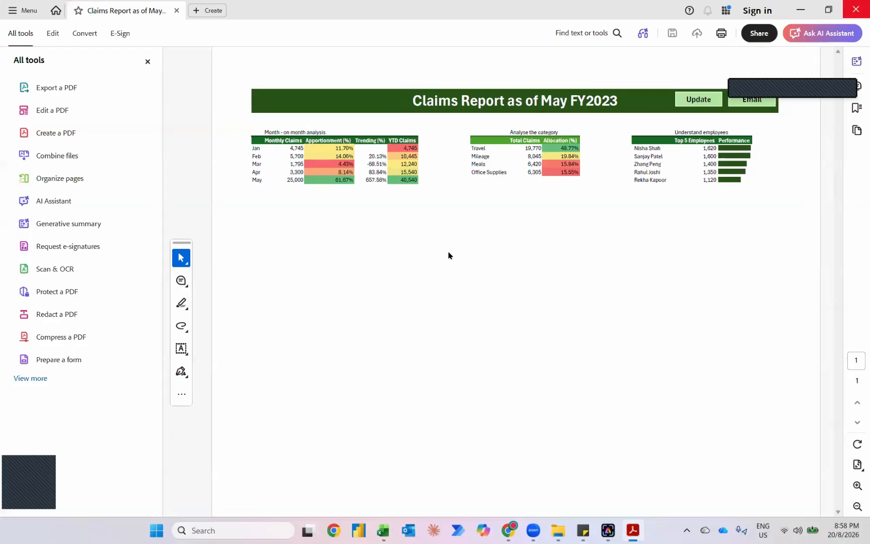
# - Delete the May report PDF from the Claims Report folder and move the 006 - June 2023 workbook into the Claims folder
pyautogui.press('Delete')
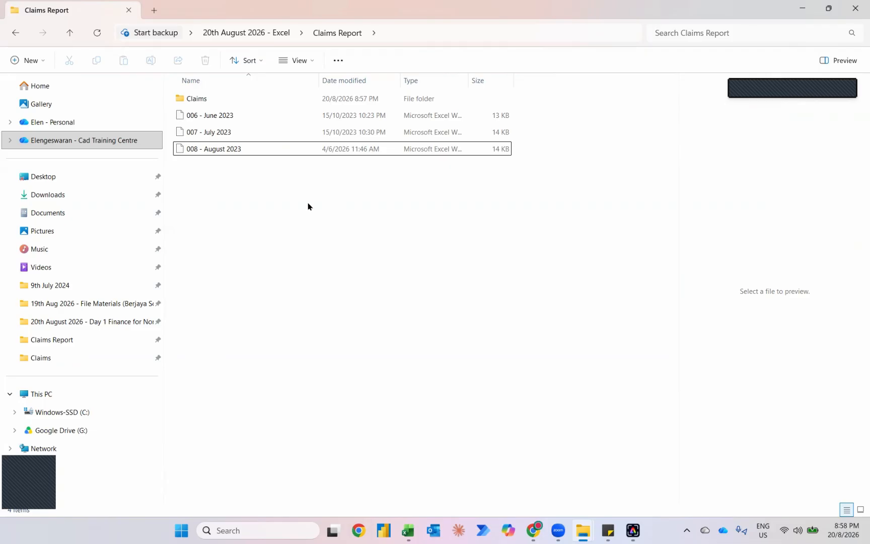
pyautogui.click(196, 119)
pyautogui.moveTo(197, 119); pyautogui.dragTo(215, 104)
# - Return to the Claims sheet in Excel and refresh the report with the June data using its Update button
pyautogui.hotkey('alt', 'Tab')
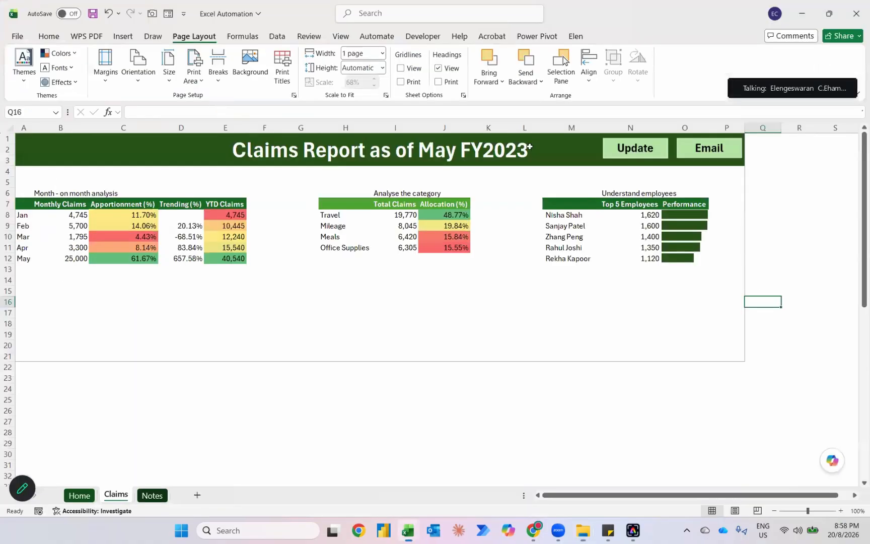
pyautogui.click(620, 151)
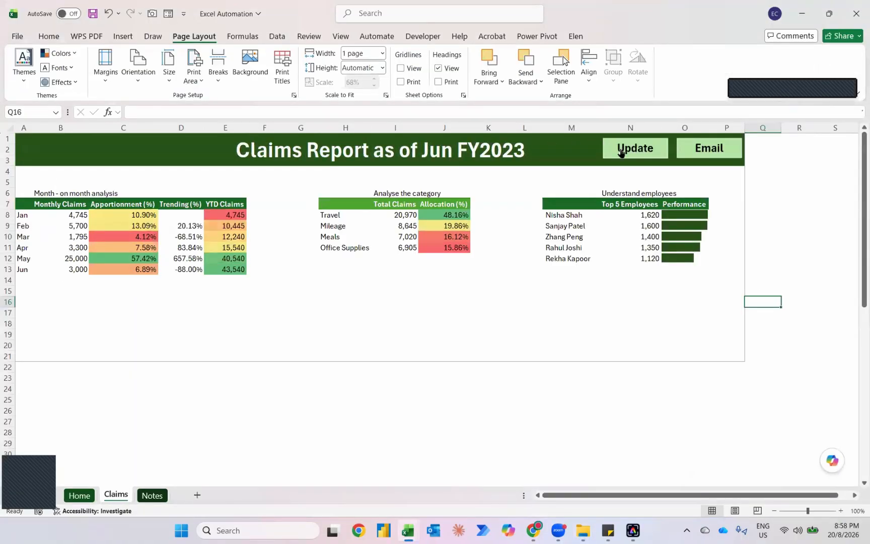
# - Switch to the Visual Basic editor and replace display with sent in the SendPDF macro's mail block
pyautogui.hotkey('alt', 'Tab')
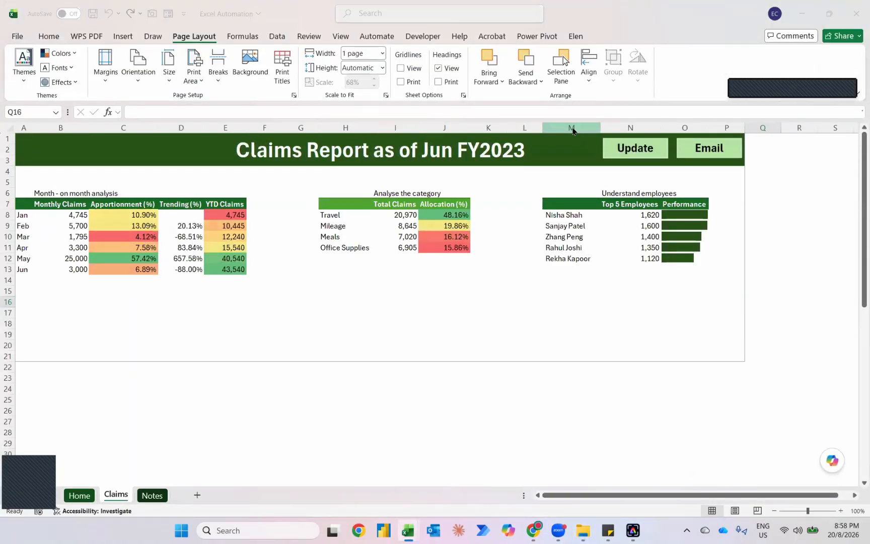
pyautogui.hotkey('alt', 'Tab')
pyautogui.hotkey('alt', 'Tab')
pyautogui.hotkey('alt', 'shift', 'Tab')
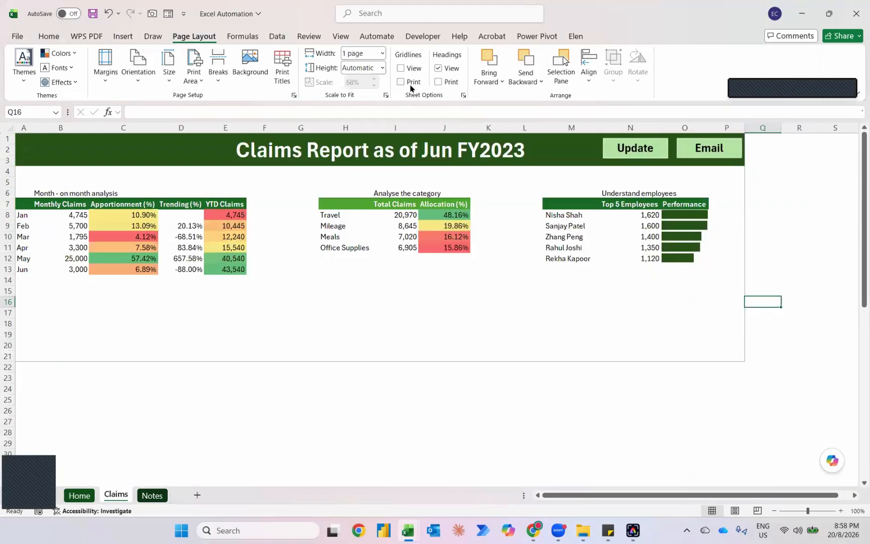
pyautogui.hotkey('alt', 'Tab')
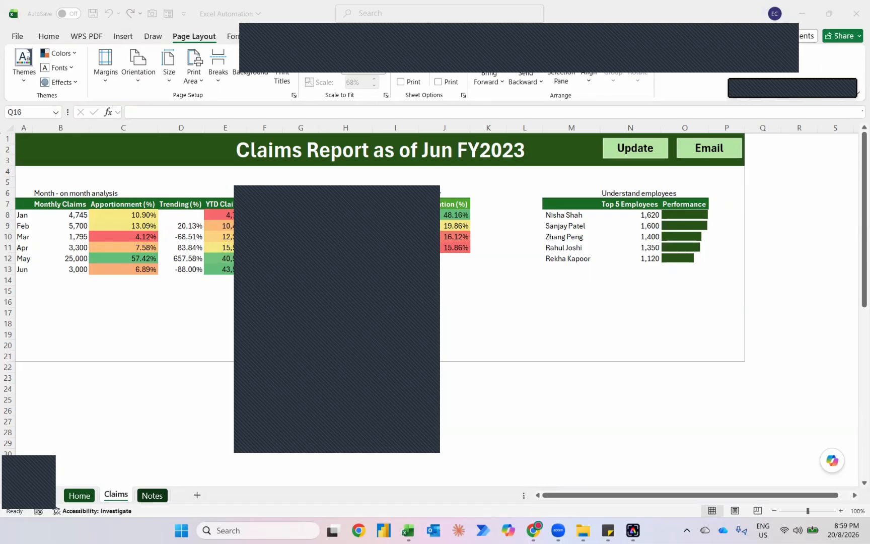
pyautogui.click(424, 191)
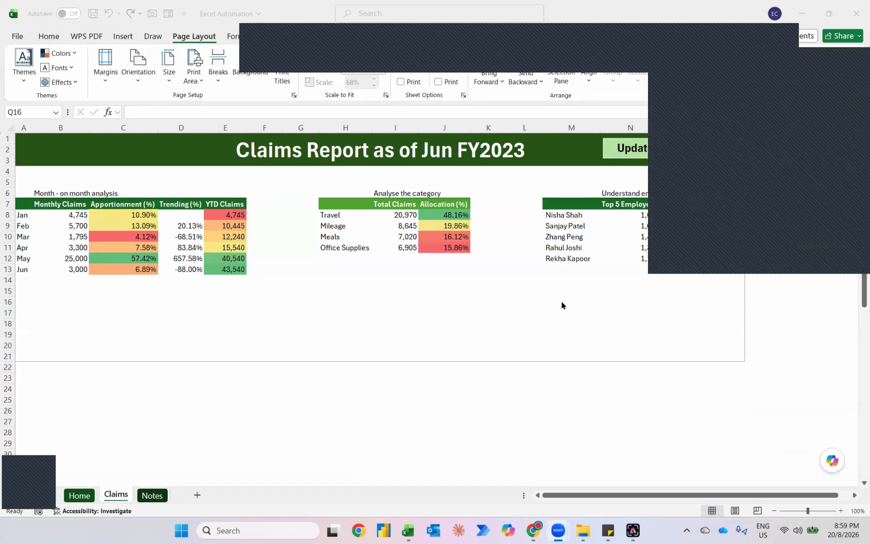
pyautogui.hotkey('alt', 'Tab')
pyautogui.hotkey('alt', 'Tab')
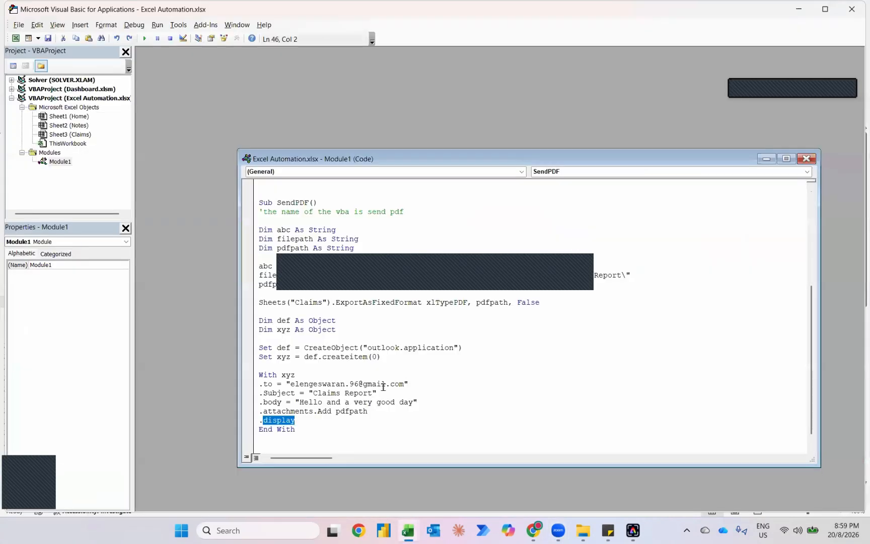
pyautogui.write('sent')
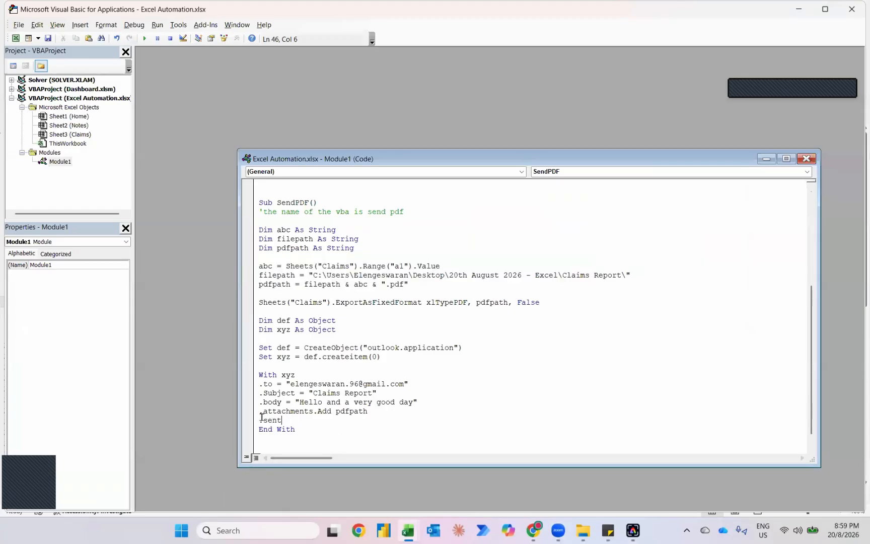
# - Open Outlook's Sent Items folder, try emailing the June report from the Claims sheet in Excel, and return to Outlook
pyautogui.click(434, 532)
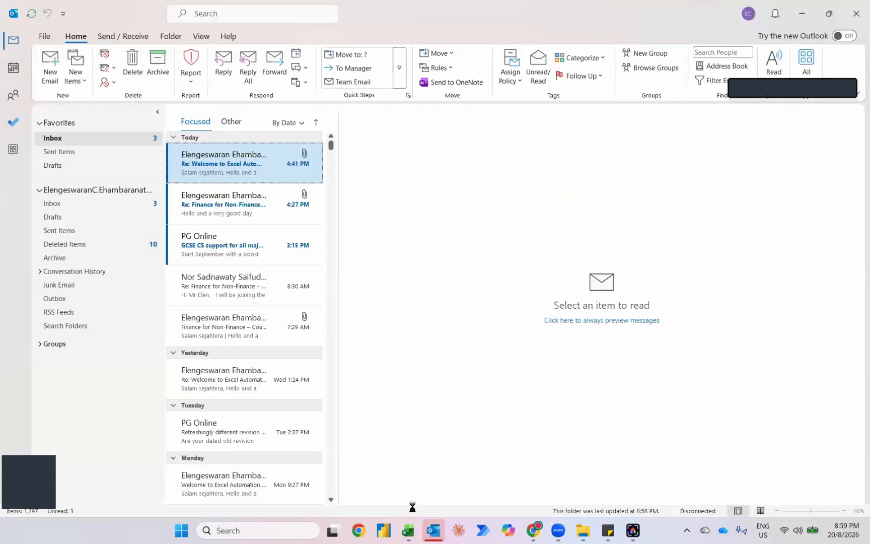
pyautogui.click(100, 153)
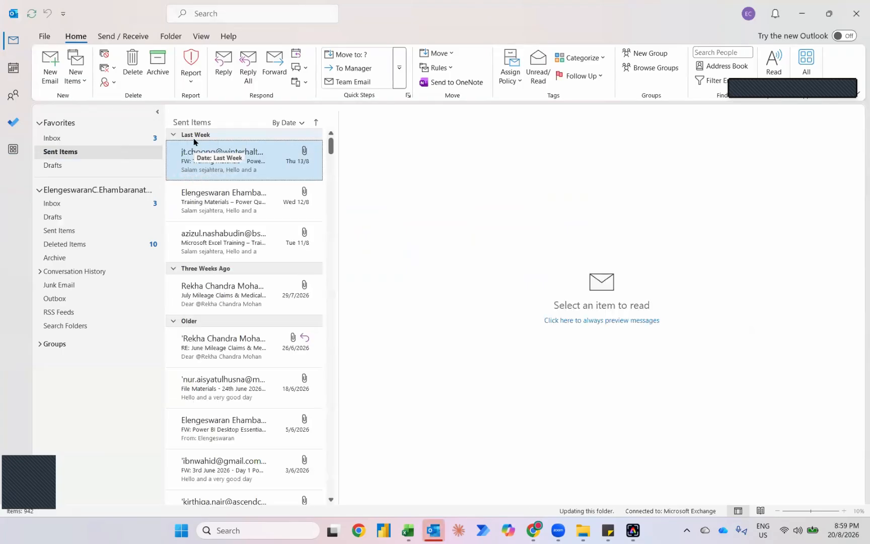
pyautogui.hotkey('alt', 'Tab')
pyautogui.hotkey('alt', 'Tab')
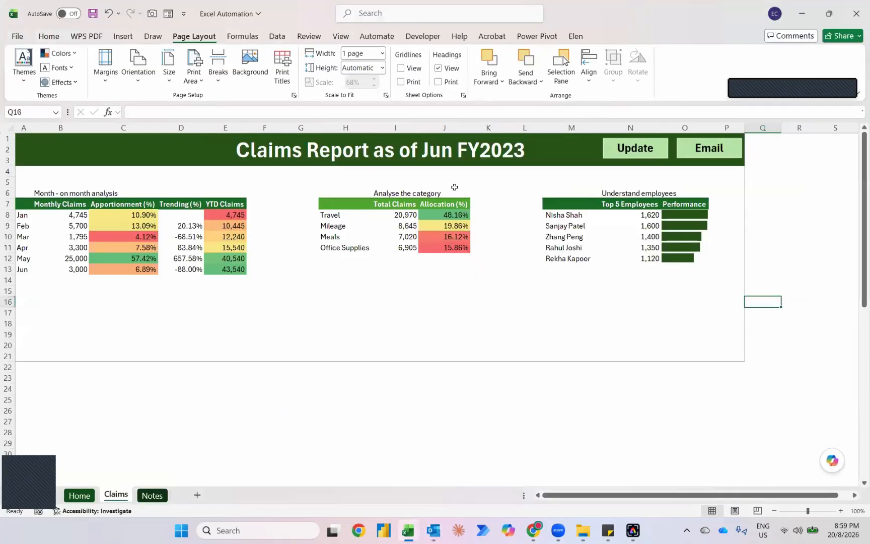
pyautogui.click(510, 179)
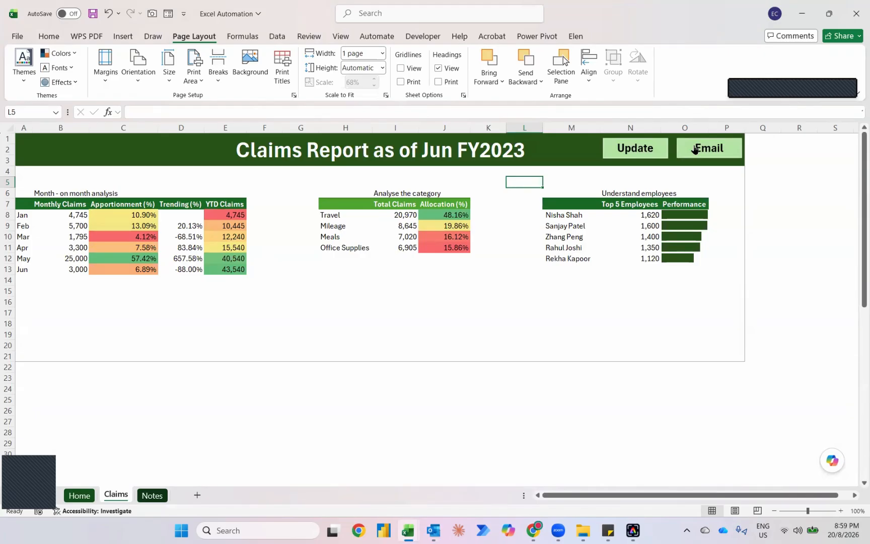
pyautogui.hotkey('alt', 'Tab')
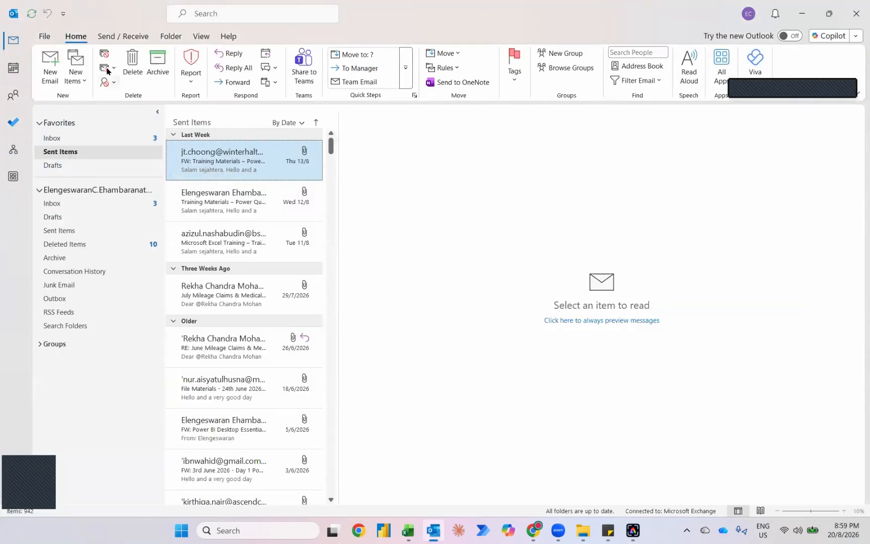
# - Restart Outlook and check its Sent Items folder for the emailed claims report
pyautogui.click(119, 37)
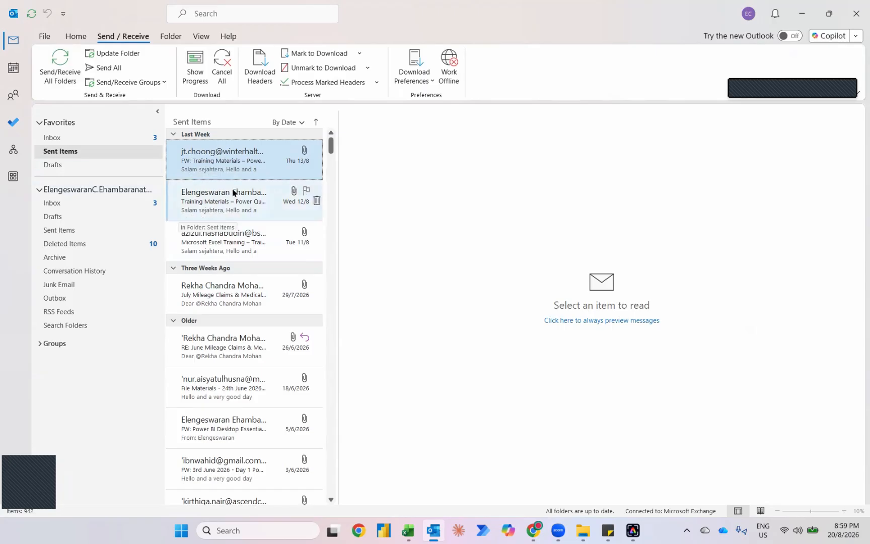
pyautogui.click(856, 13)
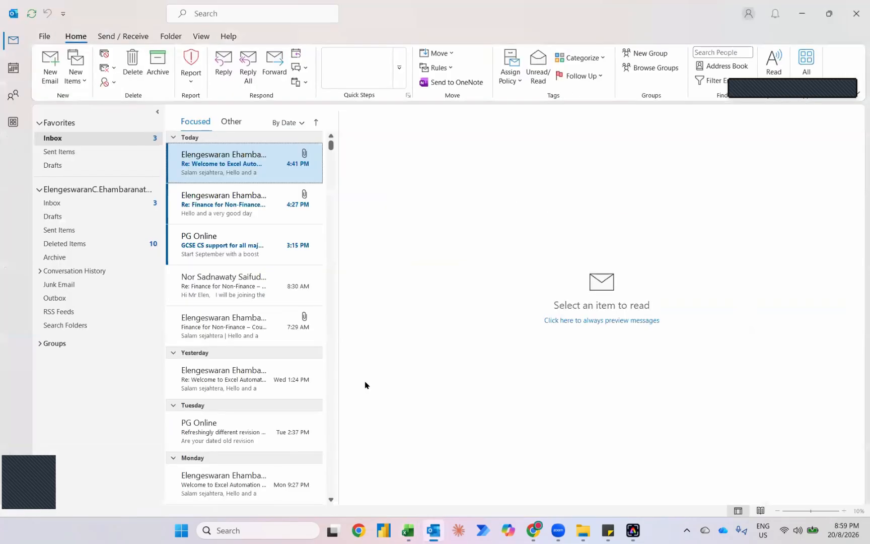
pyautogui.click(65, 153)
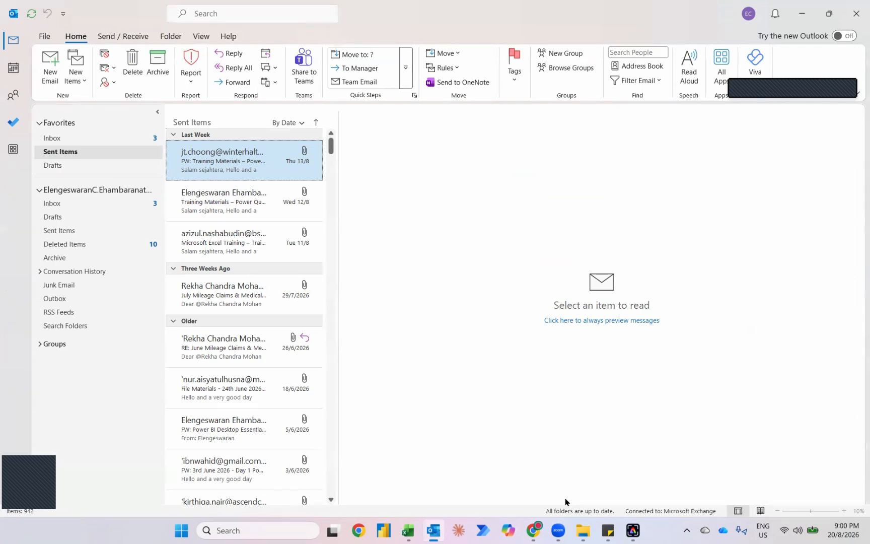
pyautogui.hotkey('alt', 'Tab')
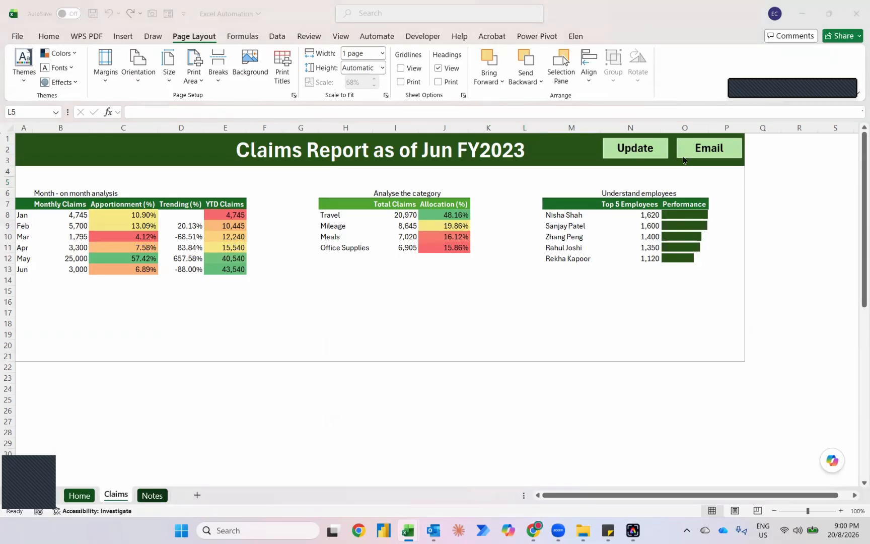
pyautogui.hotkey('alt', 'Tab')
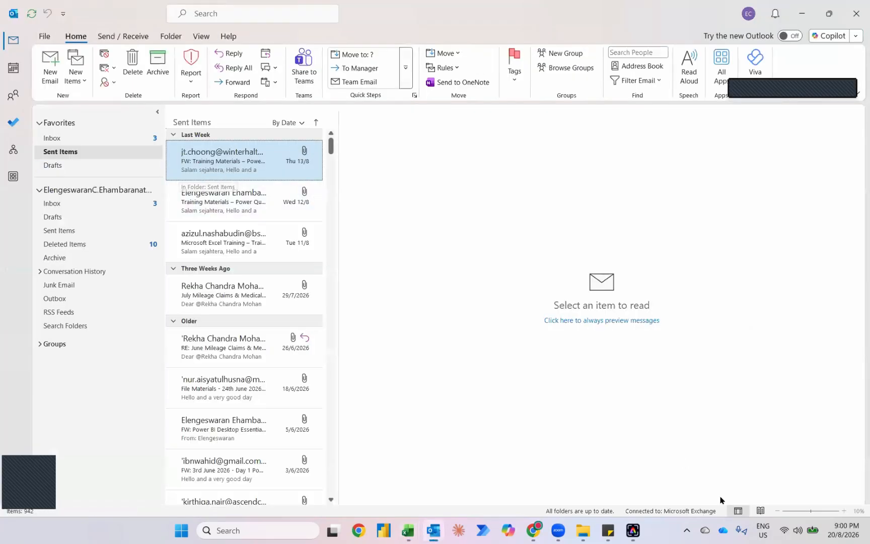
pyautogui.click(124, 36)
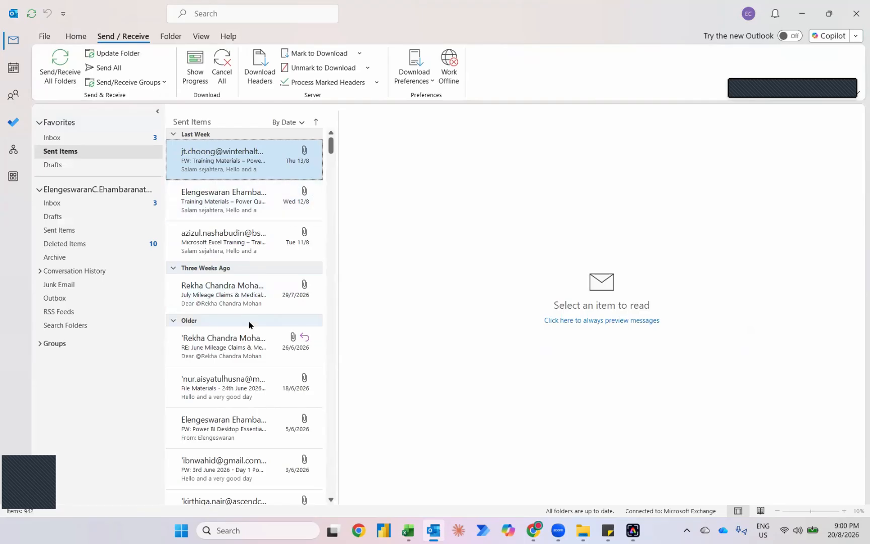
# - Return to the Visual Basic editor, correct the SendPDF macro's mail command from .sent to .send, and run the macro
pyautogui.hotkey('alt', 'Tab')
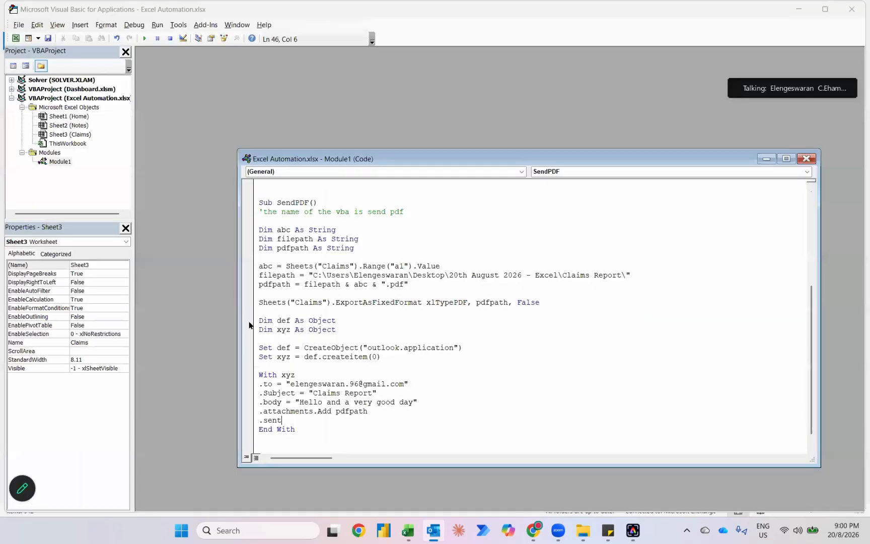
pyautogui.press('BackSpace')
pyautogui.write('d')
pyautogui.press('F5')
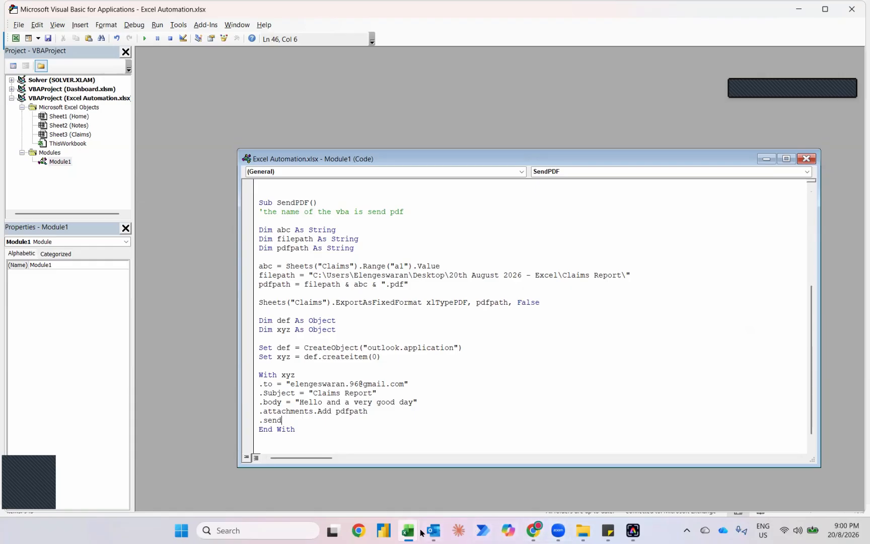
# - Switch to Outlook and open the new Claims Report message in Sent Items to inspect its PDF attachment
pyautogui.moveTo(424, 533)
pyautogui.click(420, 498)
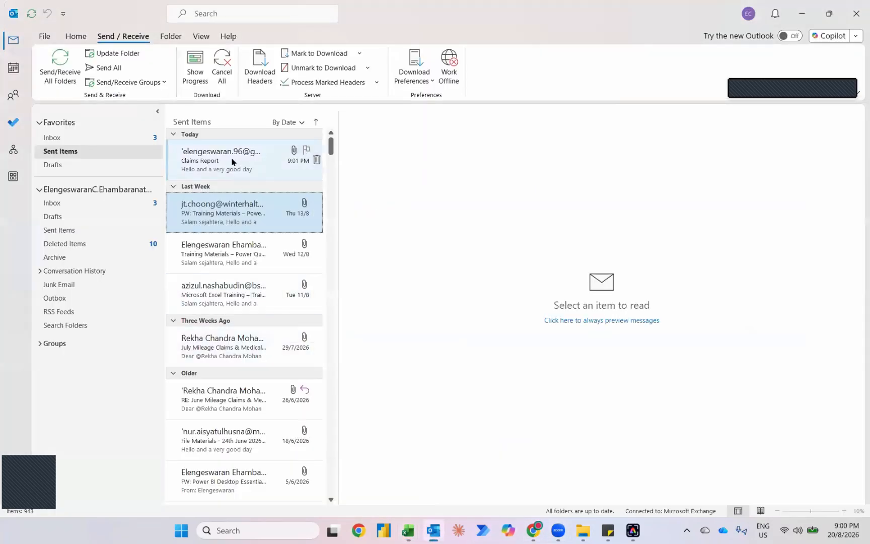
pyautogui.click(232, 160)
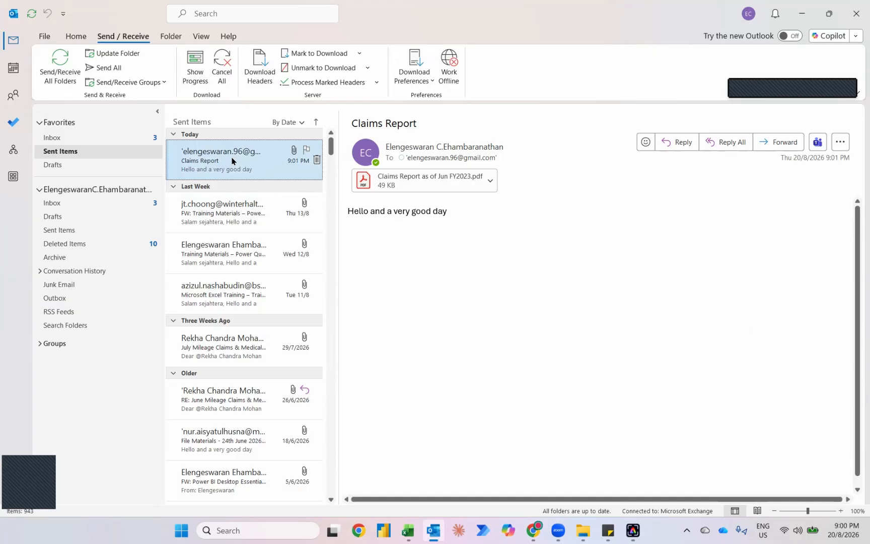
# - Switch to File Explorer and move the 007 - July 2023 workbook from the Claims Report folder into the Claims folder
pyautogui.hotkey('alt', 'Tab')
pyautogui.hotkey('alt', 'Tab')
pyautogui.hotkey('alt', 'Tab')
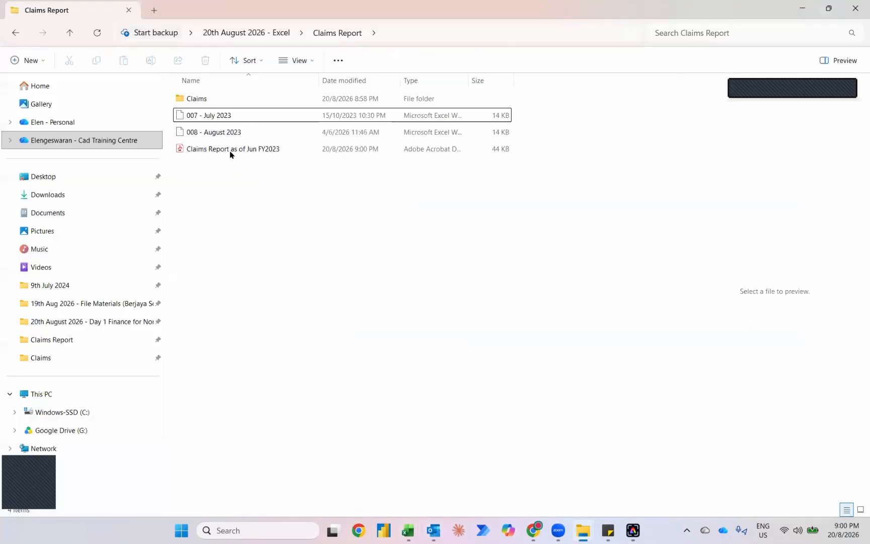
pyautogui.click(208, 117)
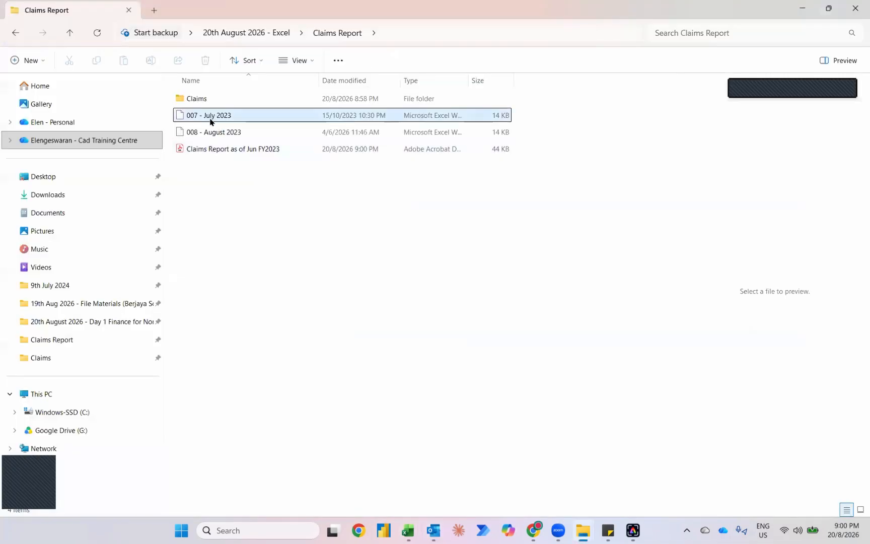
pyautogui.moveTo(200, 121); pyautogui.dragTo(217, 104)
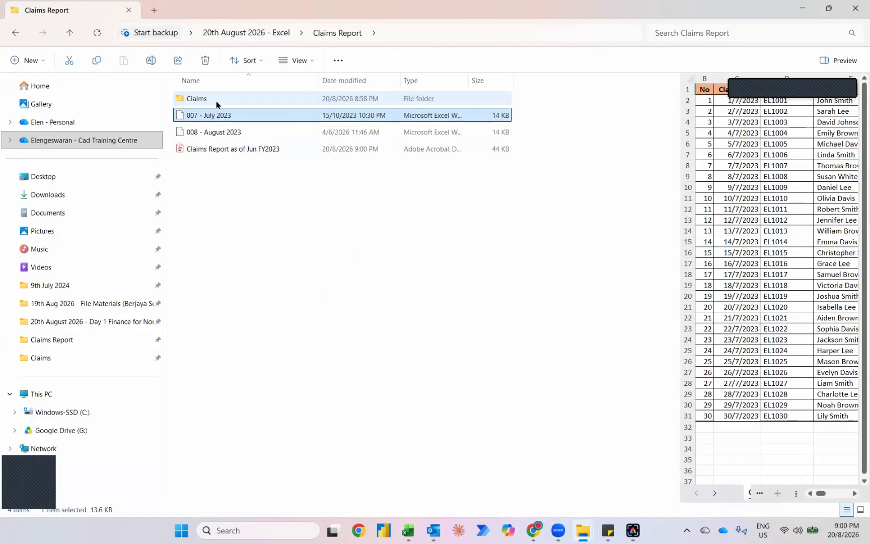
# - Return to the Claims sheet in Excel, refresh the report with its Update button and send it with the Email button
pyautogui.hotkey('alt', 'Tab')
pyautogui.hotkey('alt', 'Tab')
pyautogui.hotkey('alt', 'Tab')
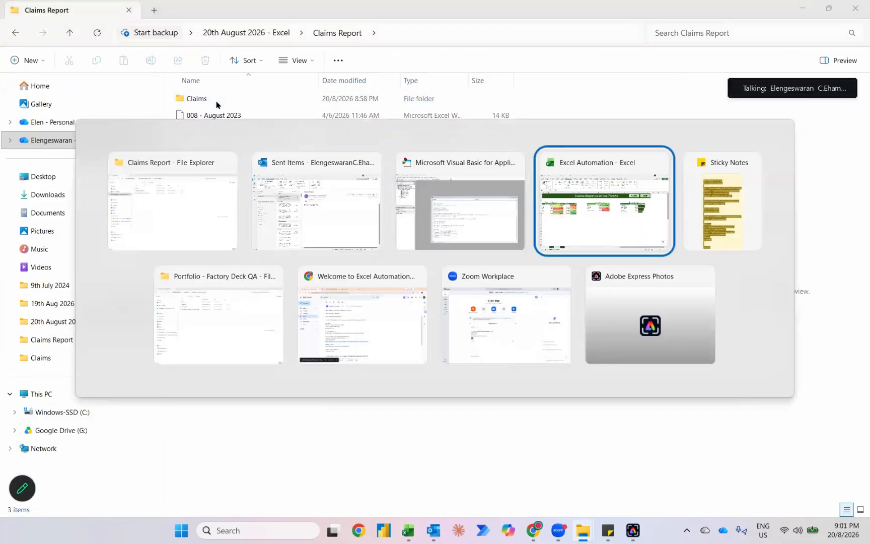
pyautogui.click(608, 148)
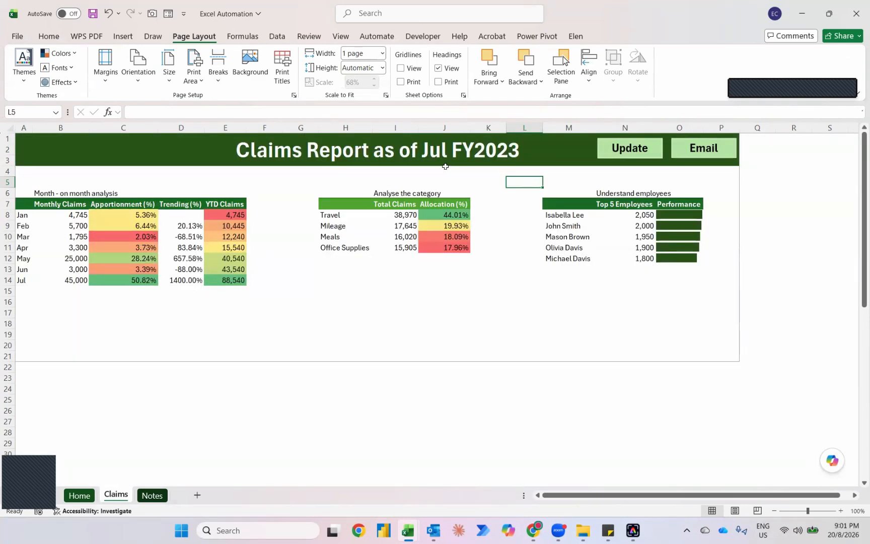
# - Switch to Outlook and open the newest Claims Report message in Sent Items to check the July PDF attachment
pyautogui.hotkey('alt', 'Tab')
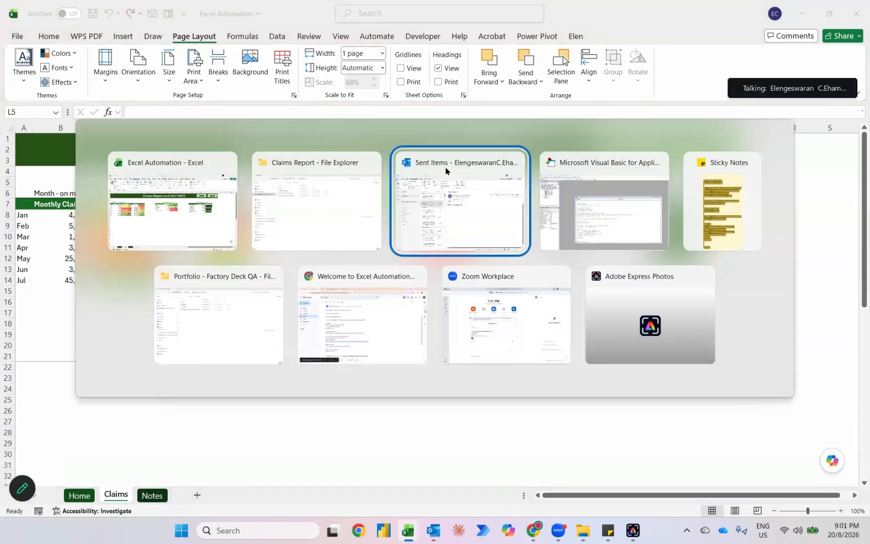
pyautogui.click(446, 171)
pyautogui.click(247, 169)
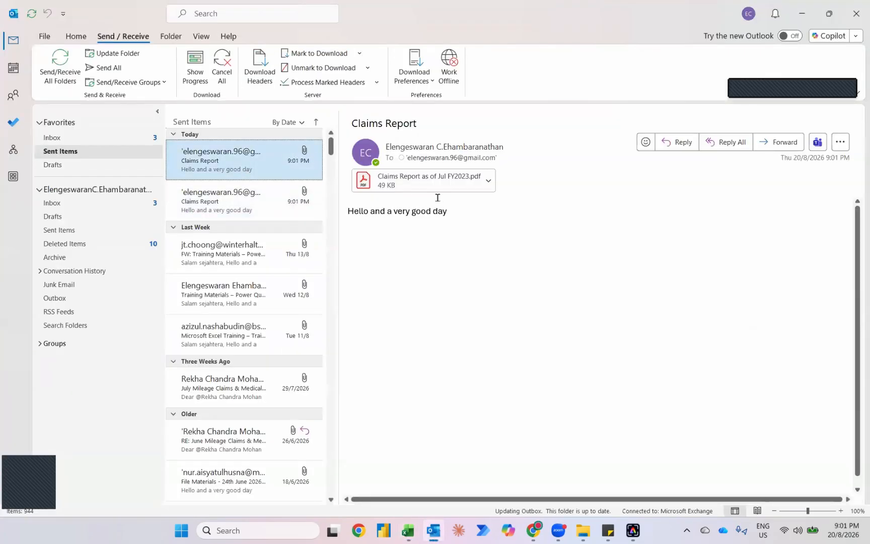
# - Review the SendPDF code, the July report on the Claims sheet and the exported PDFs in the Claims Report folder
pyautogui.hotkey('alt', 'Tab')
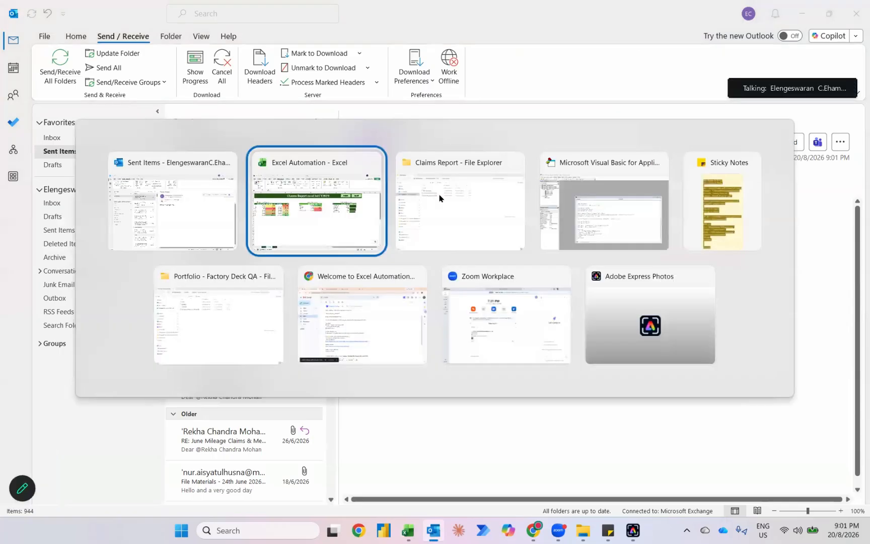
pyautogui.hotkey('alt', 'Tab')
pyautogui.hotkey('alt', 'Tab')
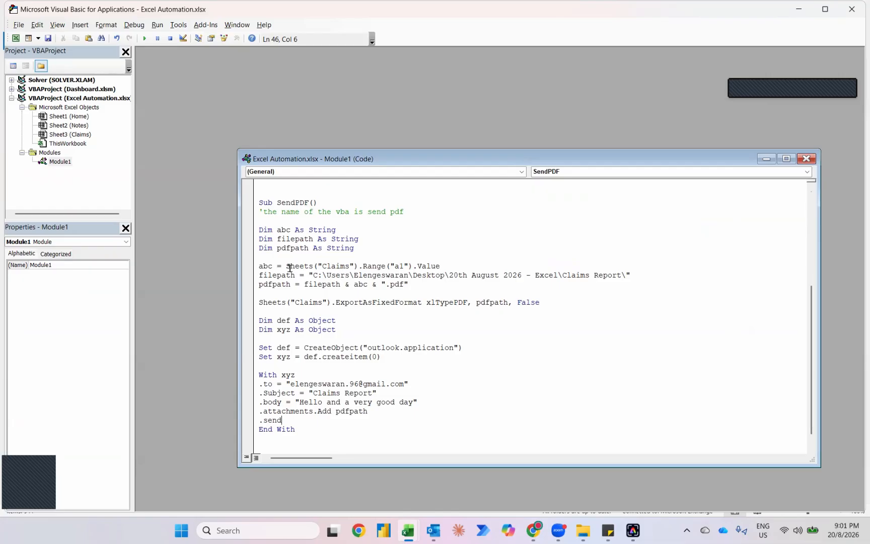
pyautogui.hotkey('alt', 'Tab')
pyautogui.hotkey('alt', 'Tab')
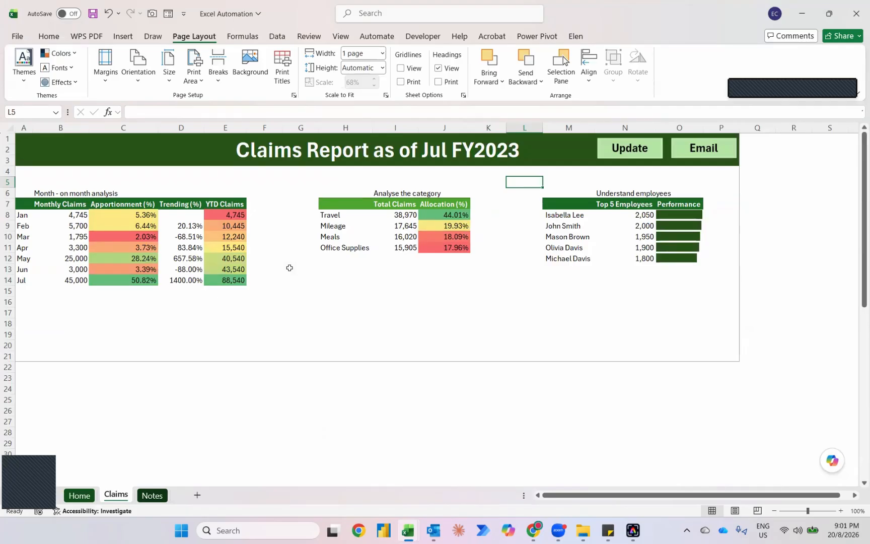
pyautogui.hotkey('alt', 'Tab')
pyautogui.hotkey('alt', 'Tab')
pyautogui.hotkey('alt', 'Tab')
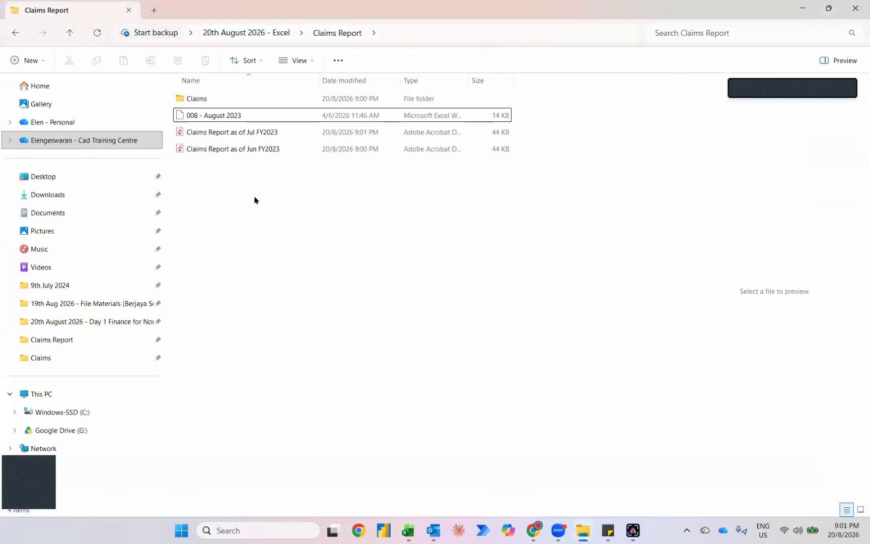
# - Move the 008 - August 2023 workbook into the Claims folder, then return to Excel and refresh the claims report with its Update button
pyautogui.click(189, 115)
pyautogui.moveTo(189, 115); pyautogui.dragTo(216, 105)
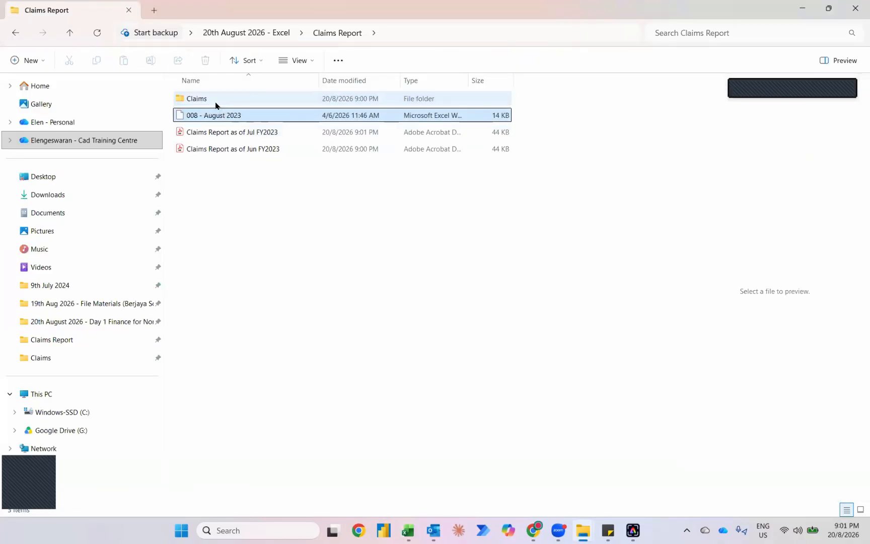
pyautogui.hotkey('alt', 'Tab')
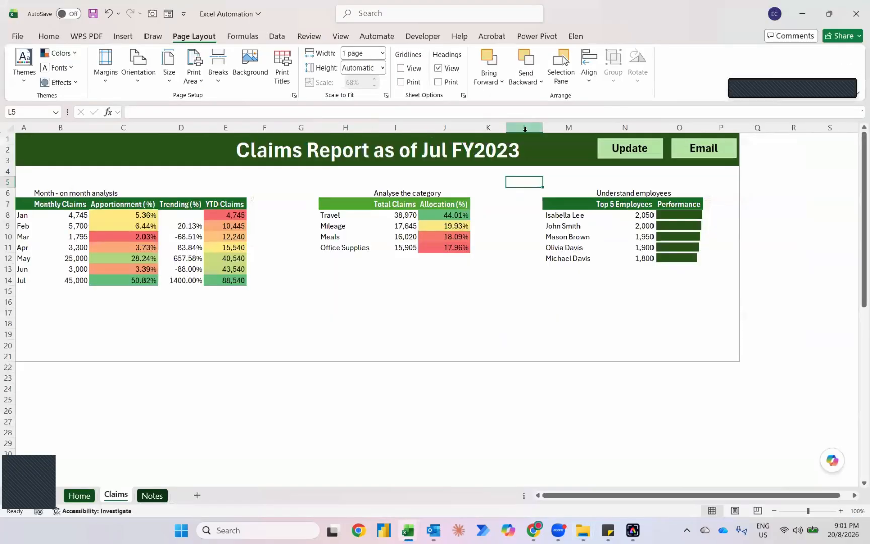
pyautogui.click(614, 156)
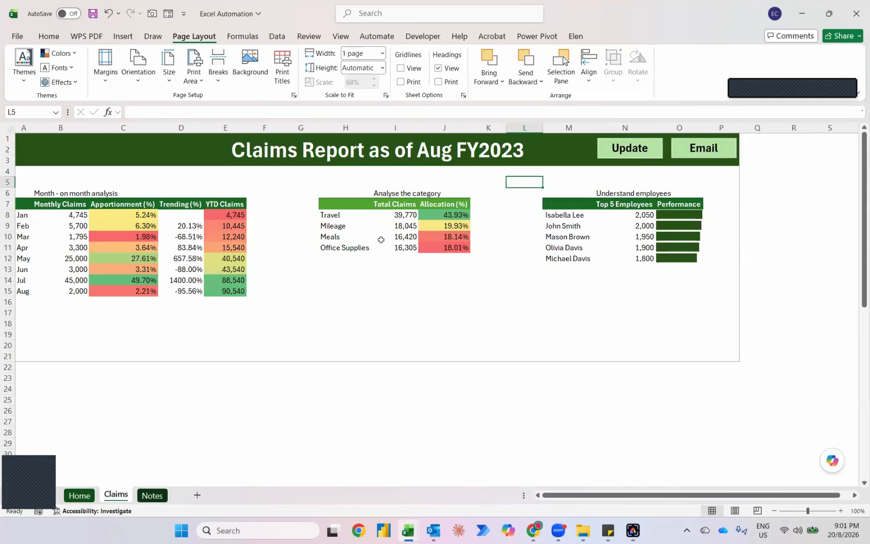
# - Review the Home sheet's agenda and task, the Update macro code in the VBA editor, and the refreshed report on the Claims sheet
pyautogui.moveTo(381, 240)
pyautogui.hotkey('ctrl', 'pagedown')
pyautogui.hotkey('ctrl', 'pageup')
pyautogui.hotkey('ctrl', 'pageup')
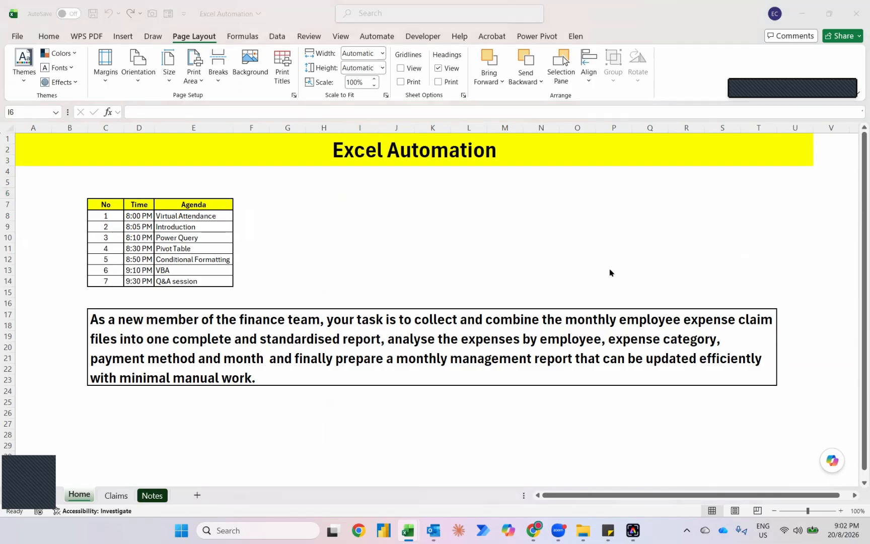
pyautogui.hotkey('alt', 'Tab')
pyautogui.hotkey('alt', 'Tab')
pyautogui.scroll(6, 488, 278)
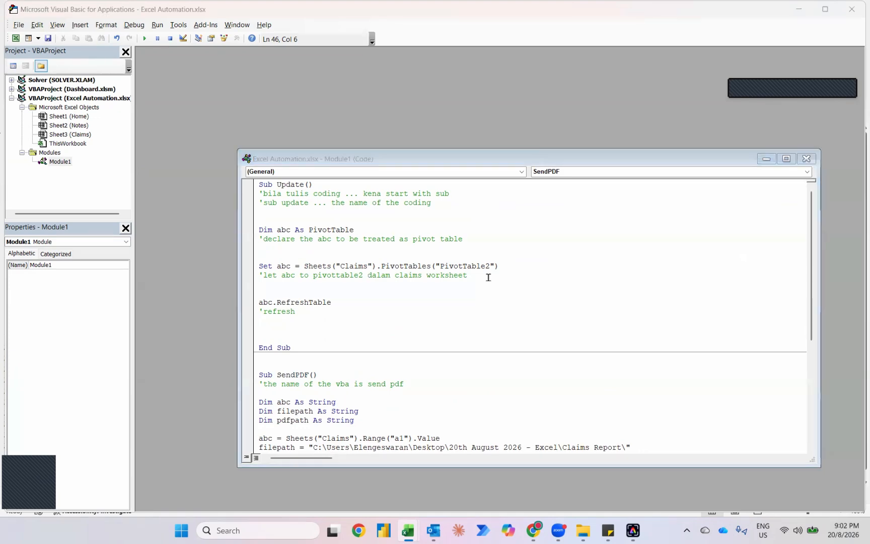
pyautogui.hotkey('alt', 'Tab')
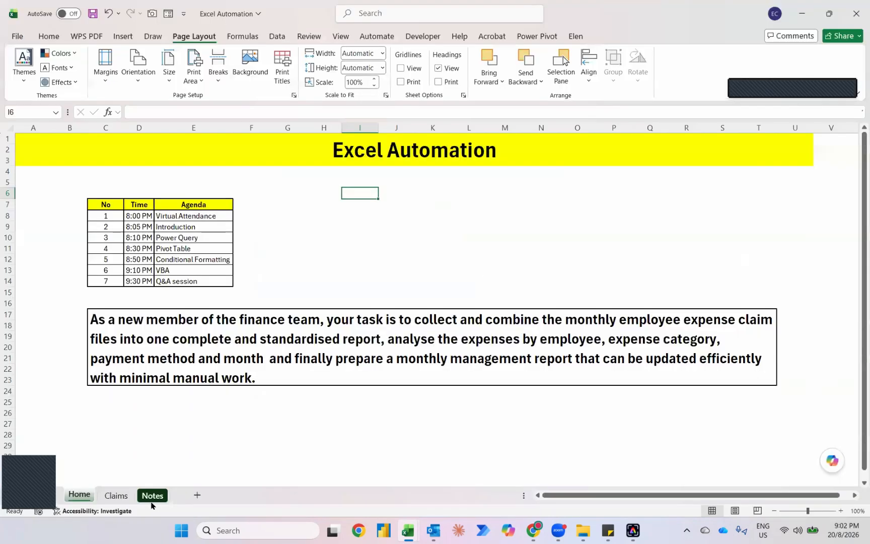
pyautogui.click(115, 496)
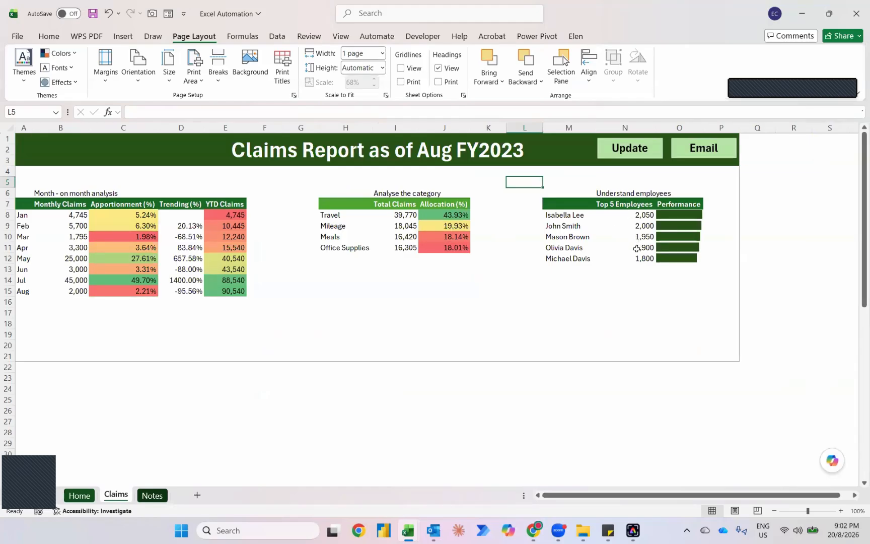
pyautogui.moveTo(637, 248)
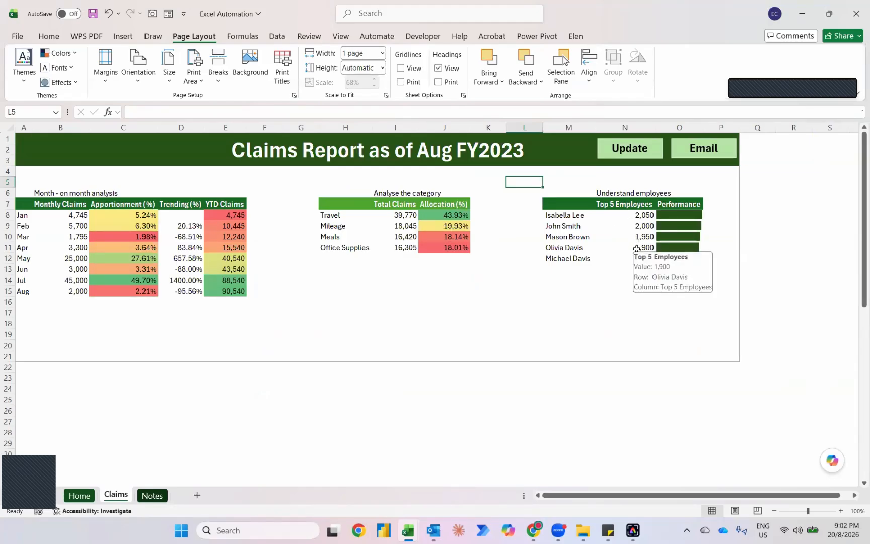